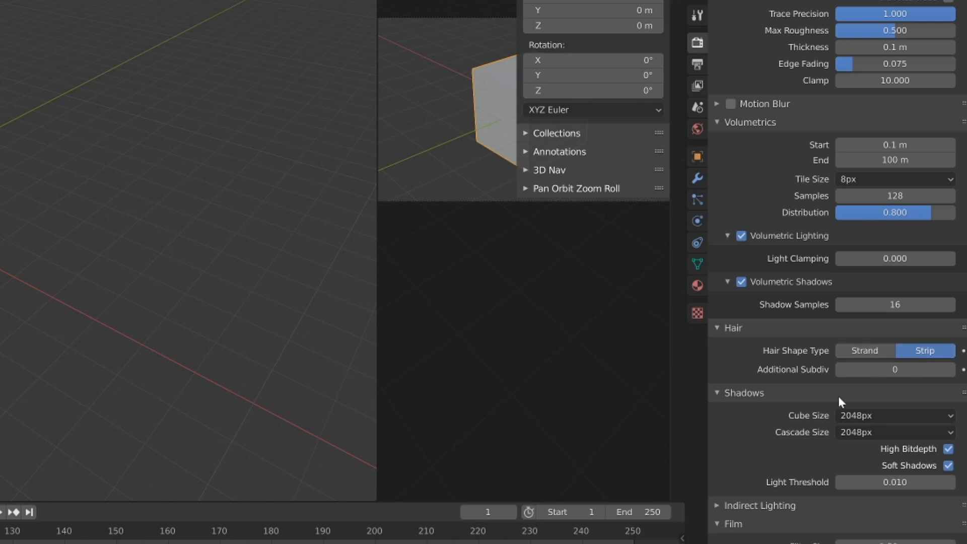
Review the Eevee render settings from Sampling down to Color Management, including the Indirect Lighting options
{"action": "scroll", "coordinate": [796, 433], "scroll_direction": "up", "scroll_amount": 8}
{"action": "scroll", "coordinate": [806, 402], "scroll_direction": "up", "scroll_amount": 6}
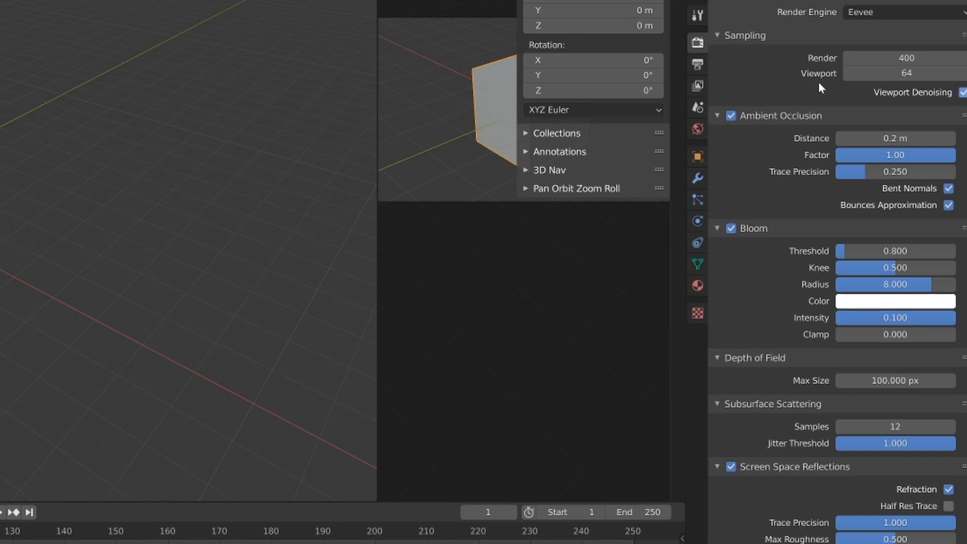
{"action": "scroll", "coordinate": [806, 222], "scroll_direction": "down", "scroll_amount": 10}
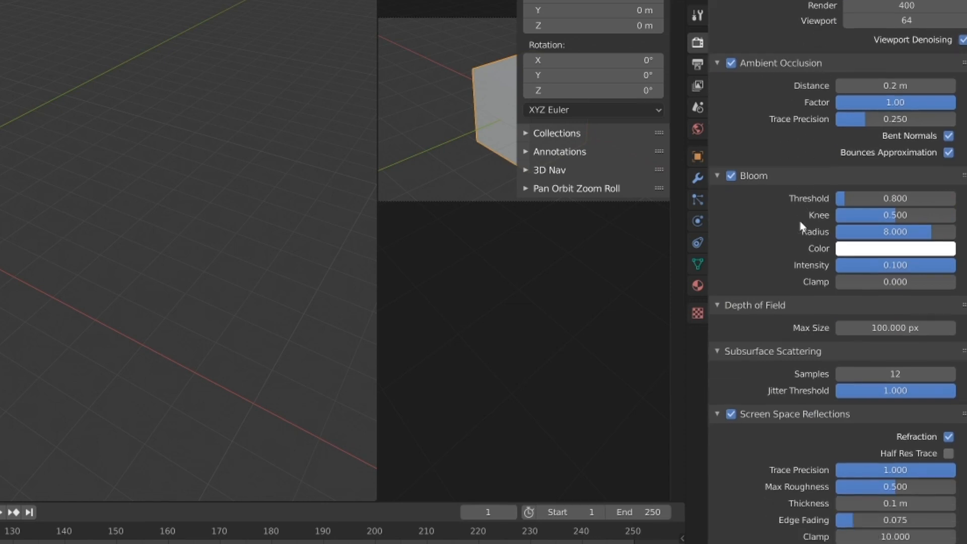
{"action": "scroll", "coordinate": [790, 245], "scroll_direction": "down", "scroll_amount": 9}
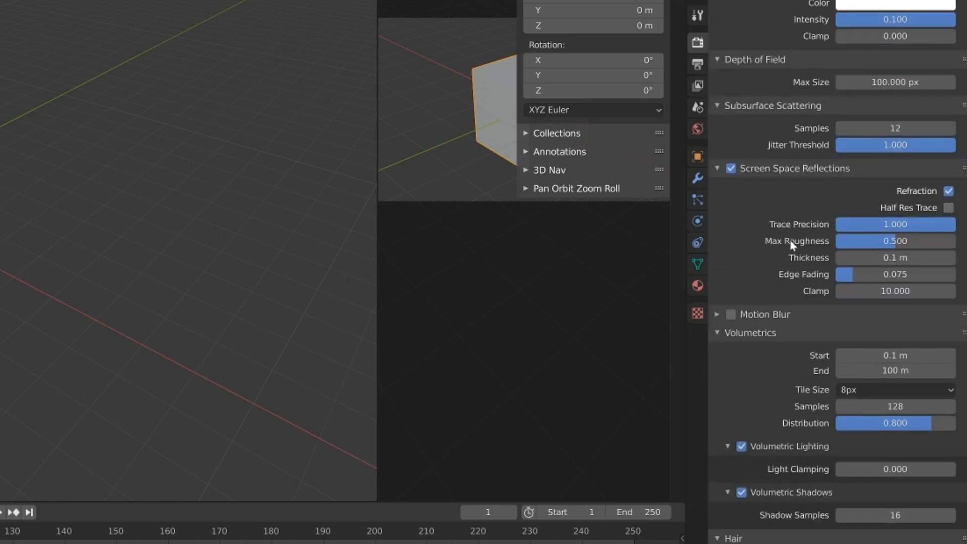
{"action": "scroll", "coordinate": [779, 240], "scroll_direction": "down", "scroll_amount": 10}
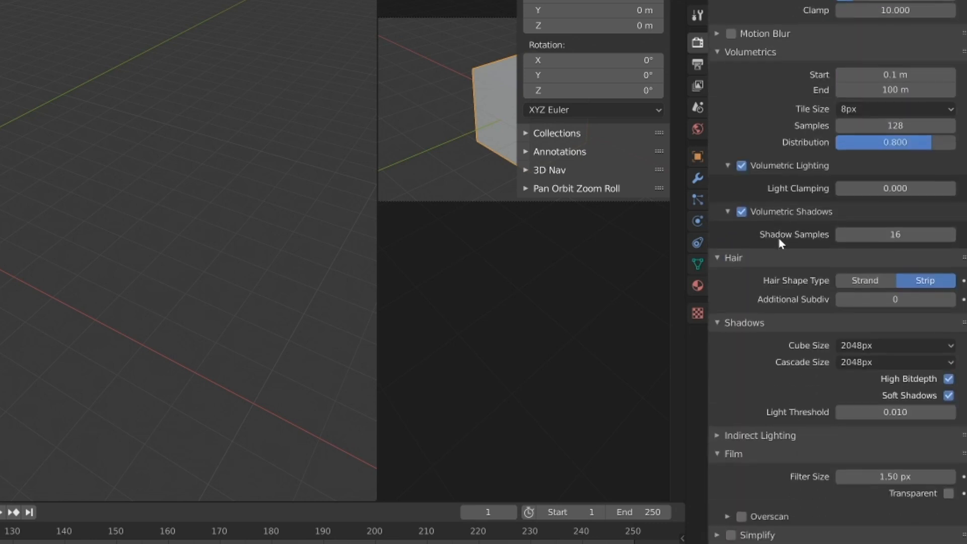
{"action": "scroll", "coordinate": [782, 245], "scroll_direction": "down", "scroll_amount": 1}
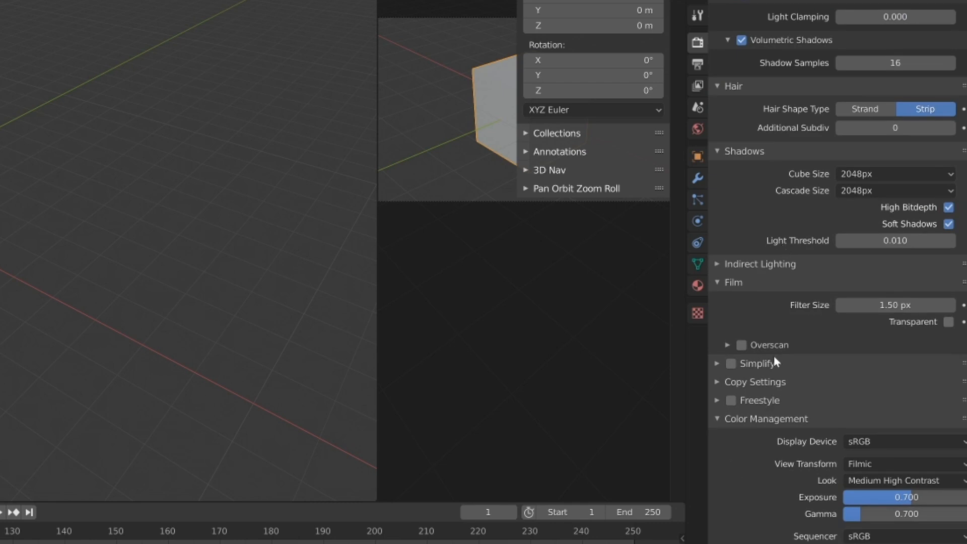
{"action": "left_click", "coordinate": [773, 263]}
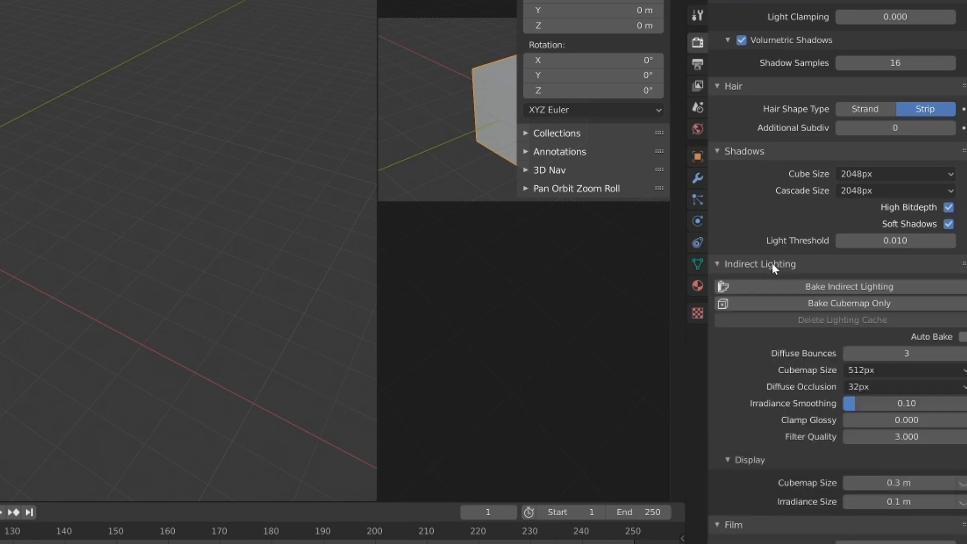
{"action": "left_click", "coordinate": [785, 267]}
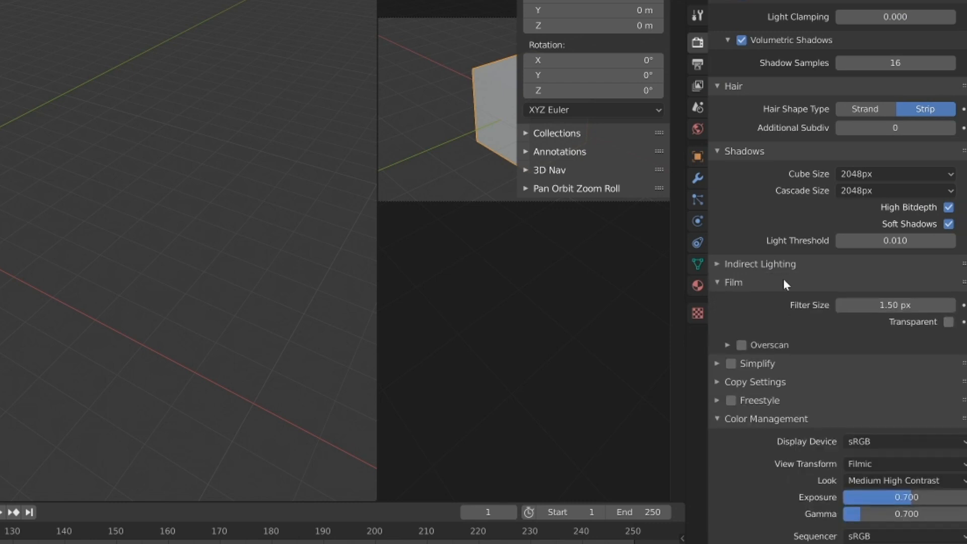
{"action": "scroll", "coordinate": [776, 403], "scroll_direction": "up", "scroll_amount": 15}
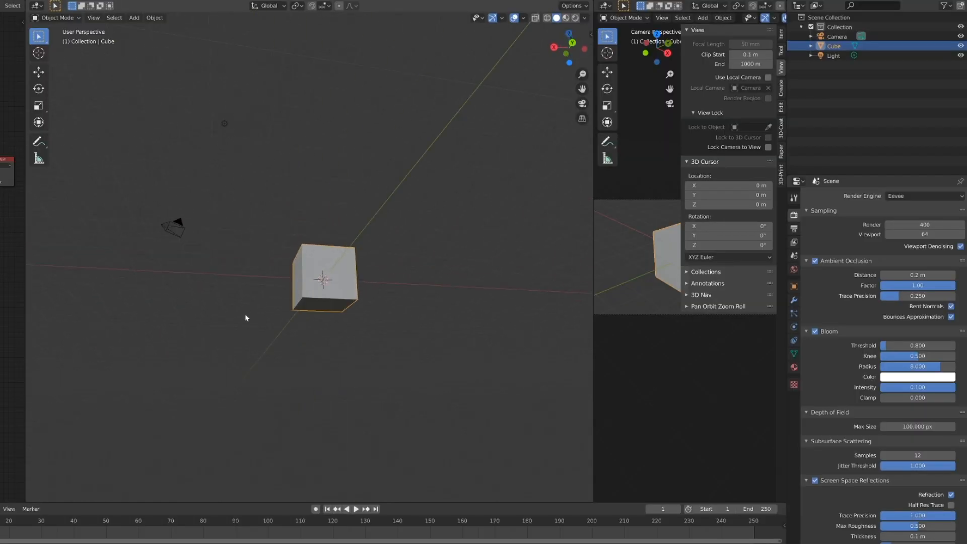
Delete the bottom face of the default cube in Edit Mode and return to Object Mode
{"action": "mouse_move", "coordinate": [245, 314]}
{"action": "middle_mouse_down"}
{"action": "mouse_move", "coordinate": [232, 333]}
{"action": "mouse_move", "coordinate": [230, 316]}
{"action": "middle_mouse_up"}
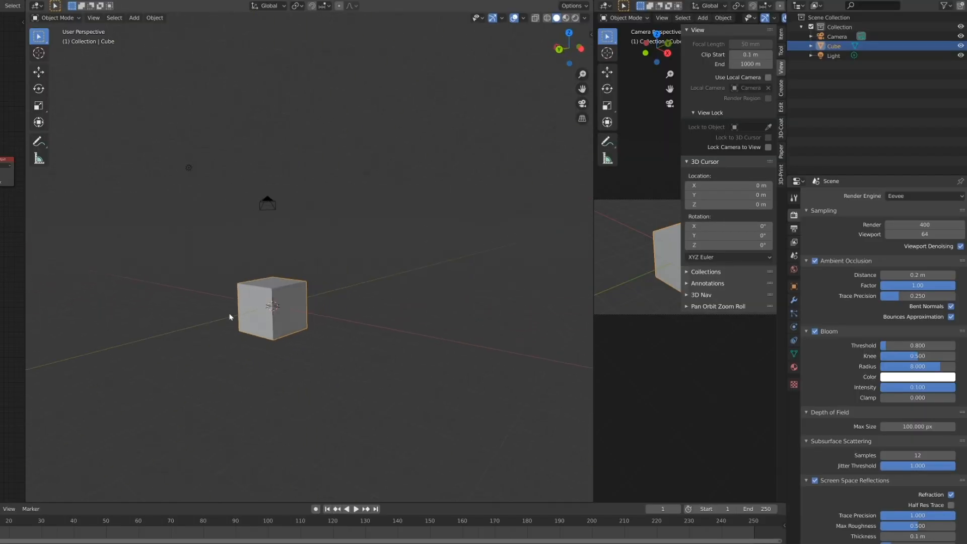
{"action": "key", "text": "Tab"}
{"action": "middle_click_drag", "start_coordinate": [215, 243], "coordinate": [259, 318]}
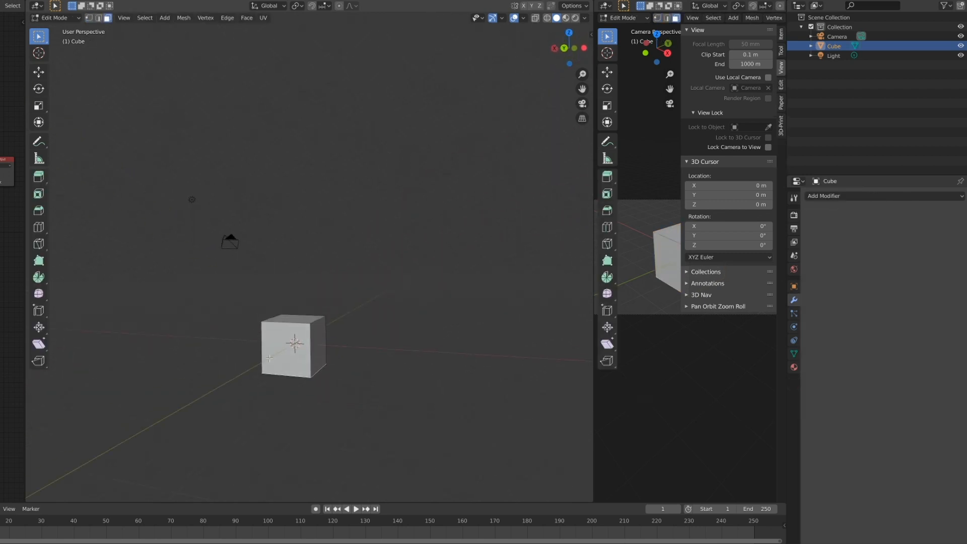
{"action": "middle_click_drag", "start_coordinate": [270, 358], "coordinate": [283, 376]}
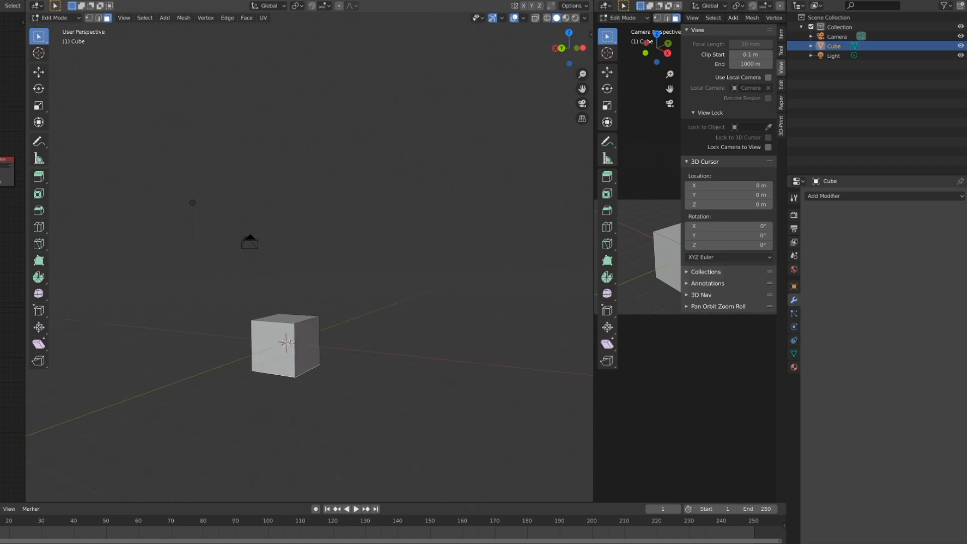
{"action": "left_click", "coordinate": [289, 345]}
{"action": "middle_click_drag", "start_coordinate": [289, 346], "coordinate": [266, 324]}
{"action": "key", "text": "x"}
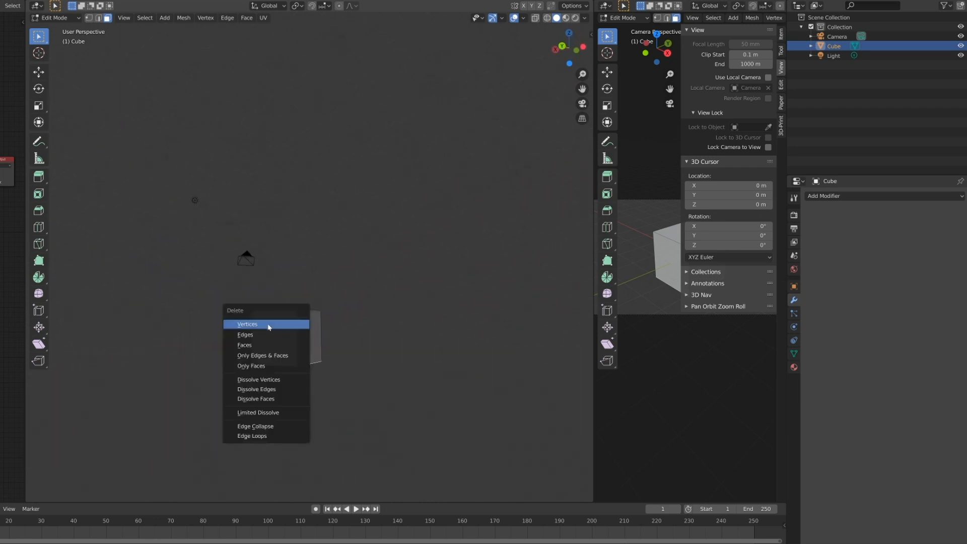
{"action": "left_click", "coordinate": [266, 344]}
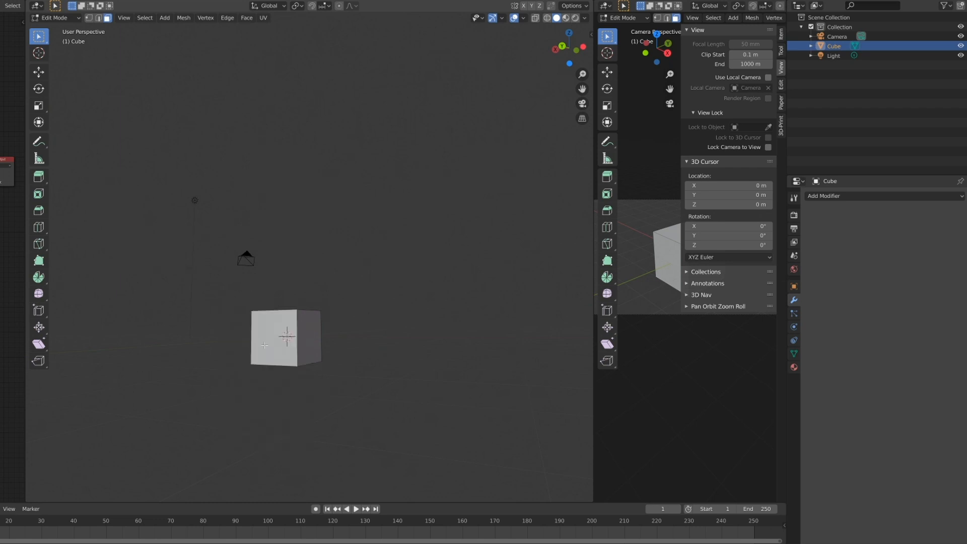
{"action": "middle_click_drag", "start_coordinate": [266, 340], "coordinate": [265, 338]}
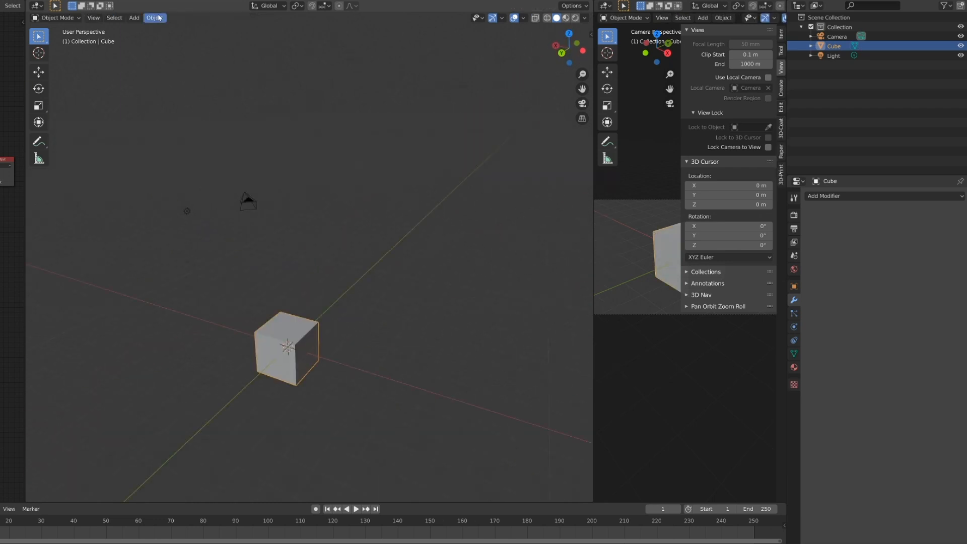
Shade the cube smooth and add a Subdivision Surface modifier with its viewport subdivisions set to 4
{"action": "left_click", "coordinate": [159, 18]}
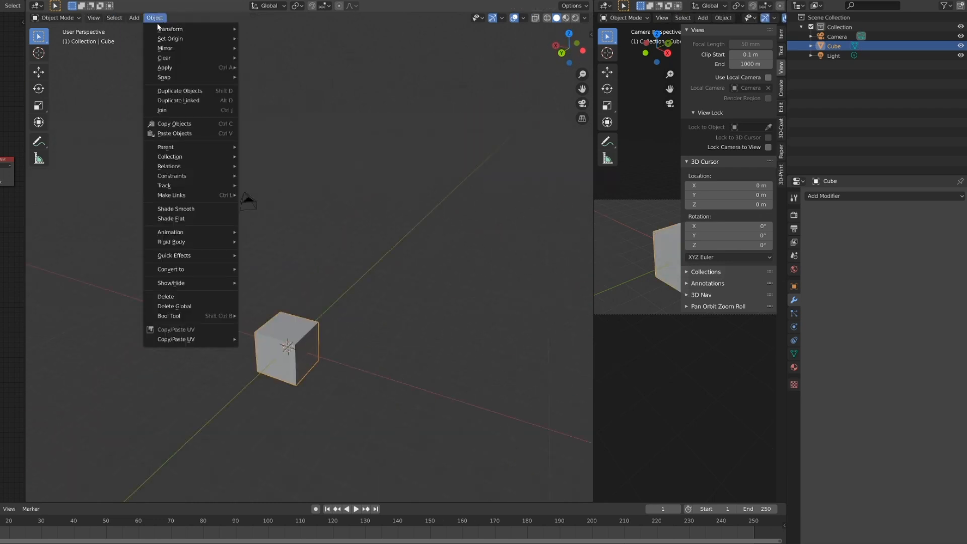
{"action": "left_click", "coordinate": [170, 209]}
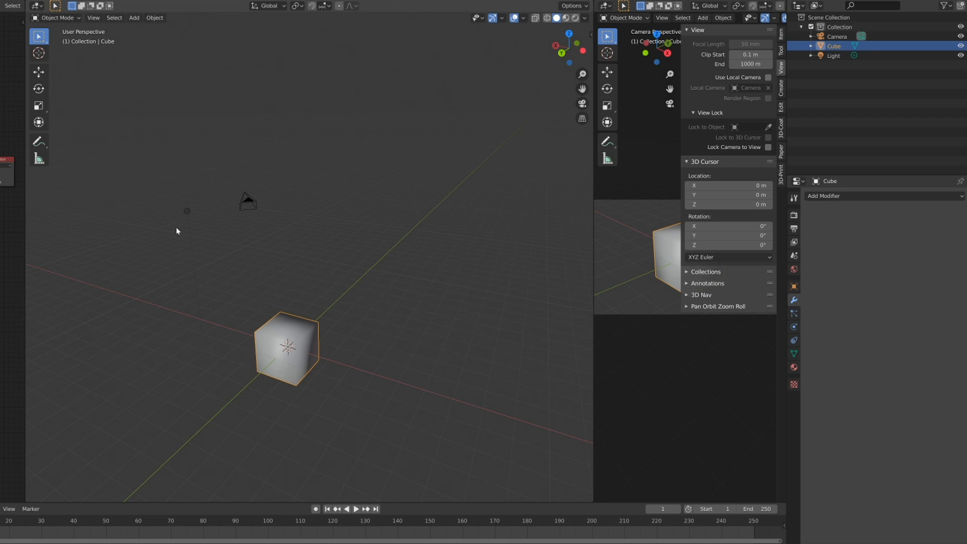
{"action": "left_click", "coordinate": [857, 196]}
{"action": "left_click", "coordinate": [781, 353]}
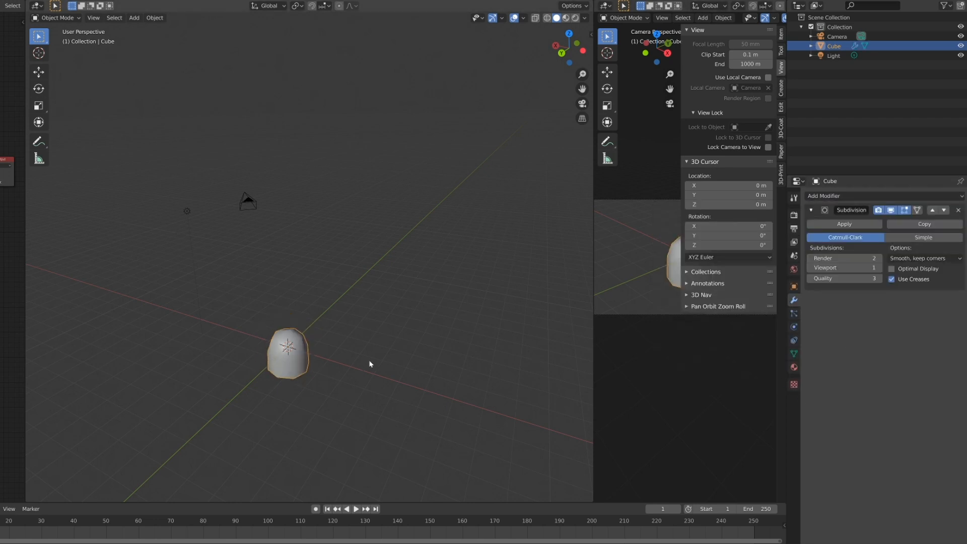
{"action": "left_click", "coordinate": [880, 268]}
{"action": "left_click", "coordinate": [880, 268]}
{"action": "left_click", "coordinate": [880, 268]}
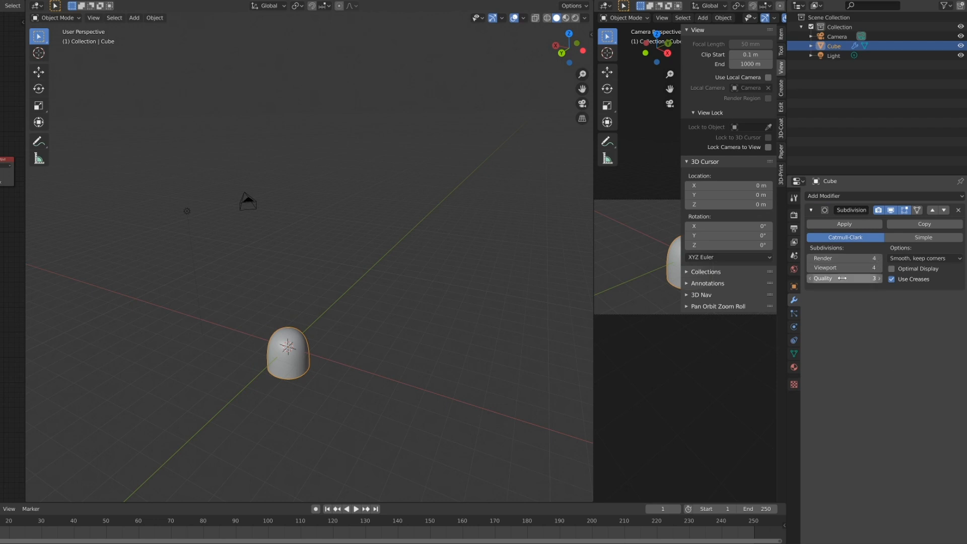
{"action": "mouse_move", "coordinate": [302, 363]}
{"action": "middle_mouse_down"}
{"action": "mouse_move", "coordinate": [284, 332]}
{"action": "mouse_move", "coordinate": [309, 362]}
{"action": "mouse_move", "coordinate": [261, 322]}
{"action": "mouse_move", "coordinate": [292, 345]}
{"action": "mouse_move", "coordinate": [301, 314]}
{"action": "mouse_move", "coordinate": [255, 311]}
{"action": "mouse_move", "coordinate": [320, 352]}
{"action": "mouse_move", "coordinate": [319, 372]}
{"action": "mouse_move", "coordinate": [298, 362]}
{"action": "middle_mouse_up"}
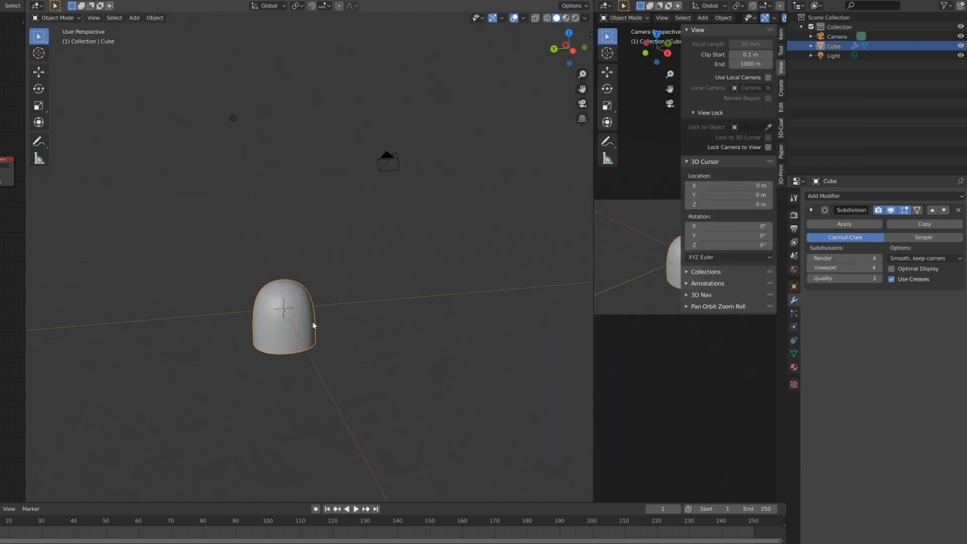
{"action": "middle_click_drag", "start_coordinate": [313, 325], "coordinate": [301, 304]}
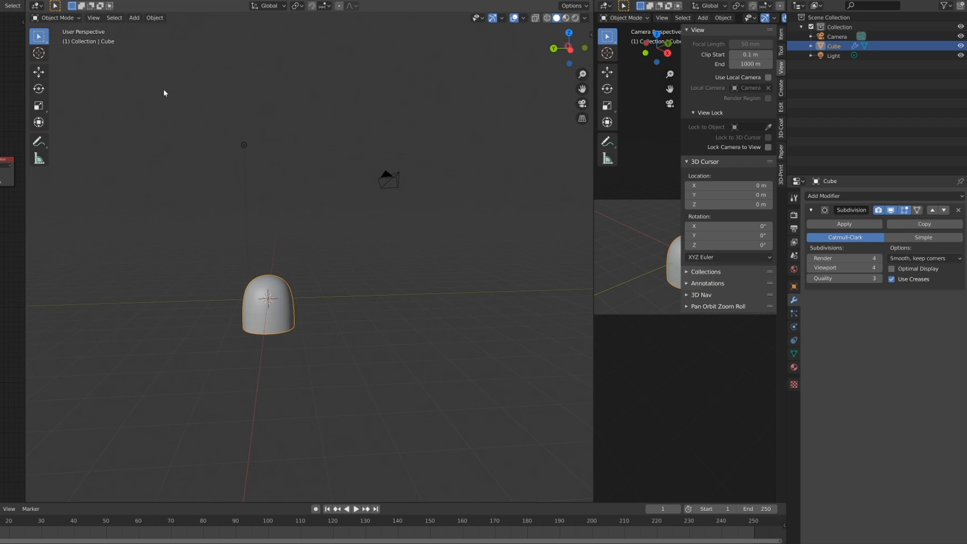
{"action": "left_click", "coordinate": [91, 18]}
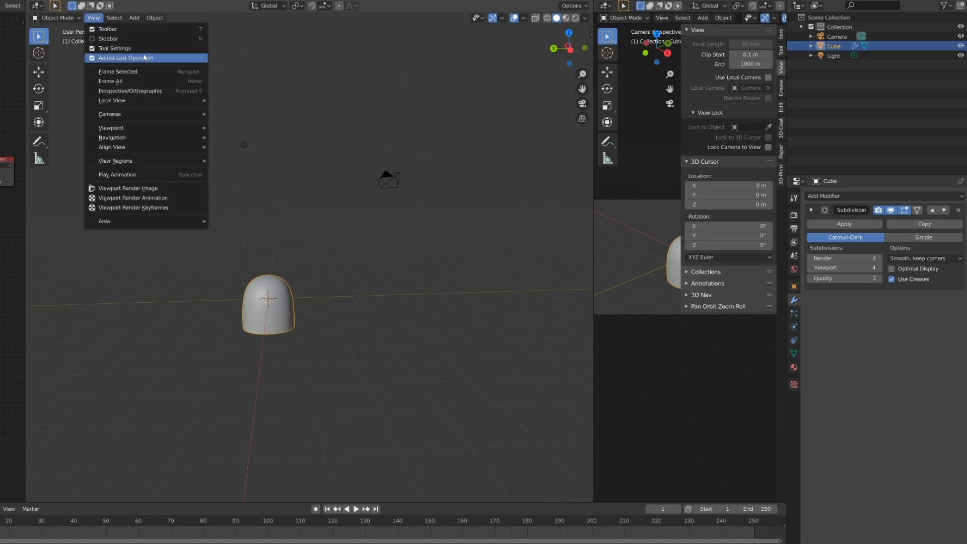
{"action": "mouse_move", "coordinate": [141, 130]}
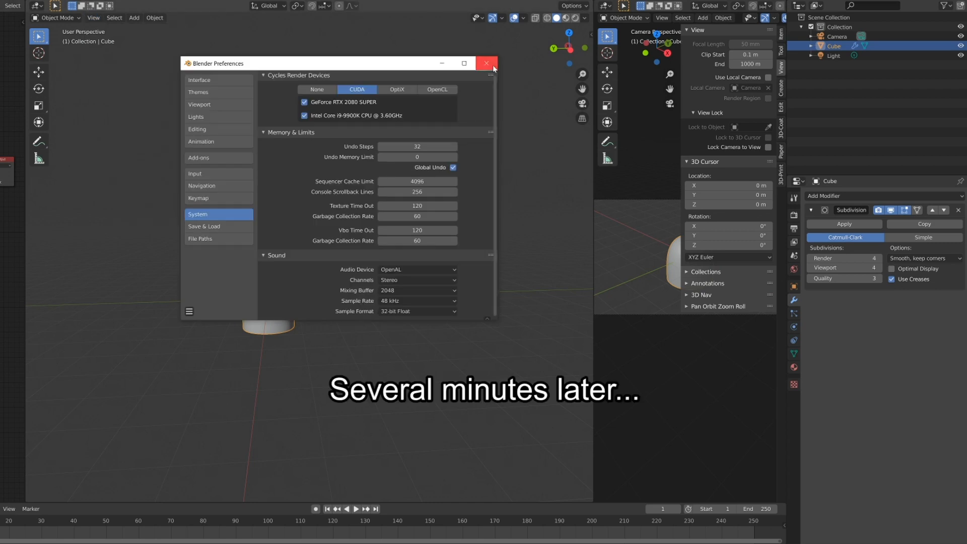
{"action": "left_click", "coordinate": [488, 60]}
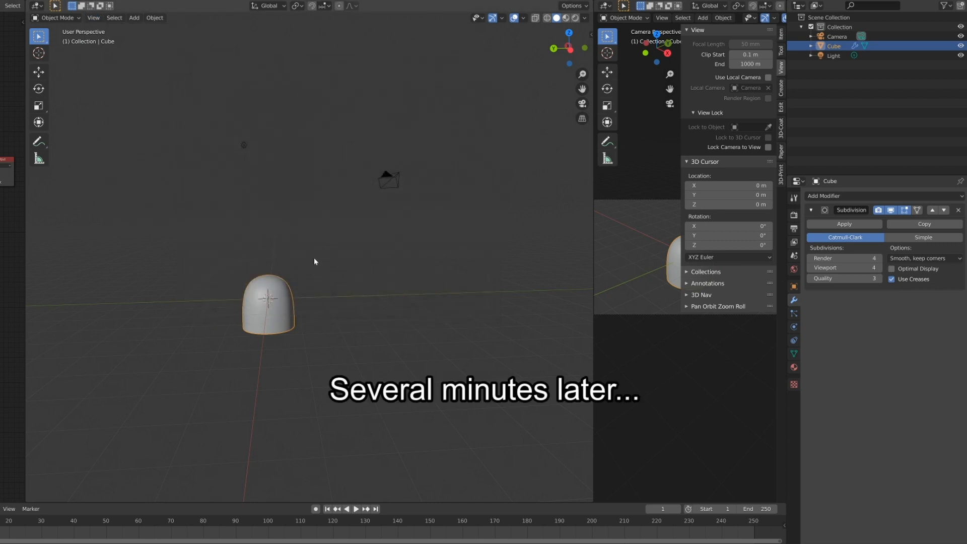
Select the cube's top face in Edit Mode and extrude it upward about 1.9 m
{"action": "middle_click_drag", "start_coordinate": [294, 287], "coordinate": [276, 304], "text": "shift"}
{"action": "left_click", "coordinate": [39, 72]}
{"action": "key", "text": "Tab"}
{"action": "middle_click_drag", "start_coordinate": [275, 304], "coordinate": [258, 281], "text": "shift"}
{"action": "left_click", "coordinate": [34, 75]}
{"action": "left_click", "coordinate": [292, 280]}
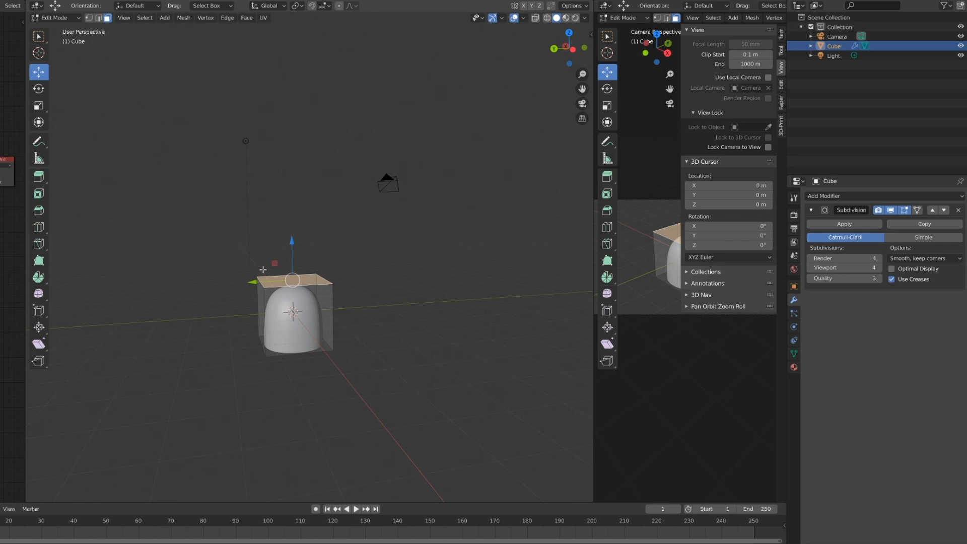
{"action": "key", "text": "e"}
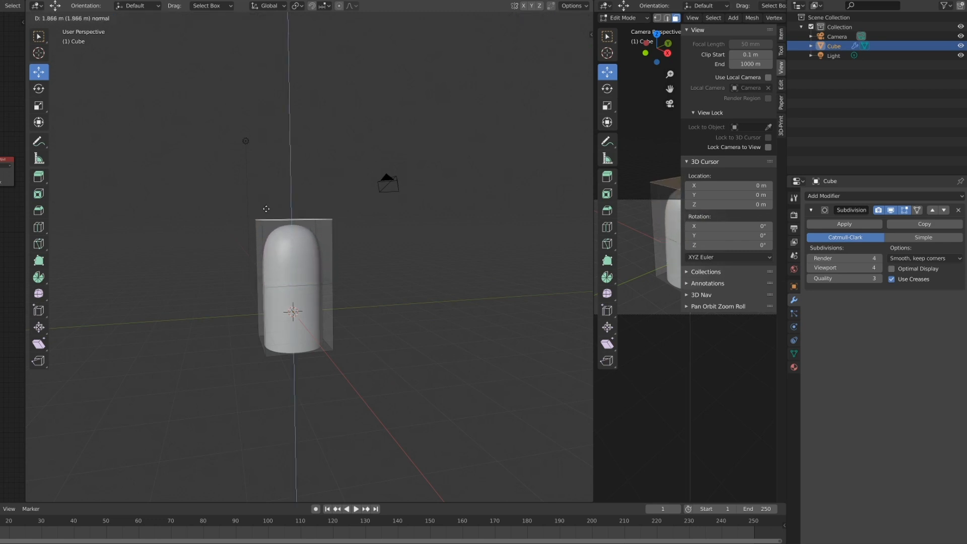
{"action": "left_click", "coordinate": [272, 222]}
{"action": "middle_click_drag", "start_coordinate": [272, 223], "coordinate": [256, 284]}
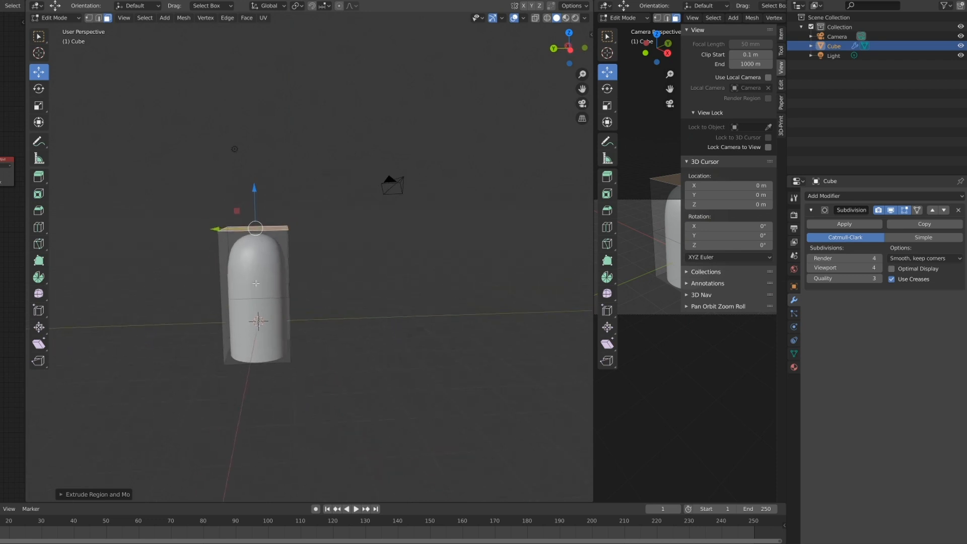
Move the extruded top face sideways along Y and slightly down, and rotate it about 35° around X
{"action": "left_click_drag", "start_coordinate": [216, 230], "coordinate": [248, 227]}
{"action": "left_click_drag", "start_coordinate": [274, 191], "coordinate": [274, 216]}
{"action": "middle_click_drag", "start_coordinate": [274, 216], "coordinate": [233, 186]}
{"action": "key", "text": "s"}
{"action": "key", "text": "r"}
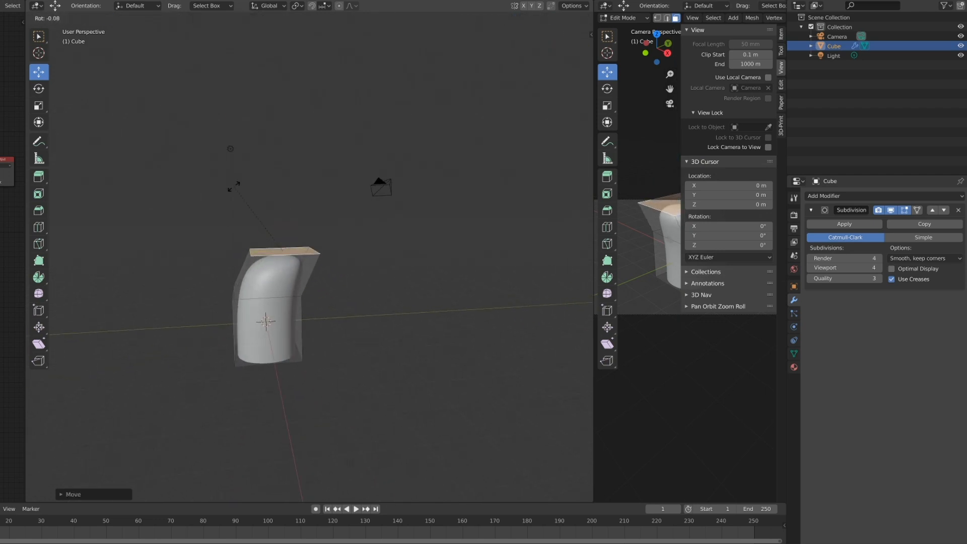
{"action": "key", "text": "x"}
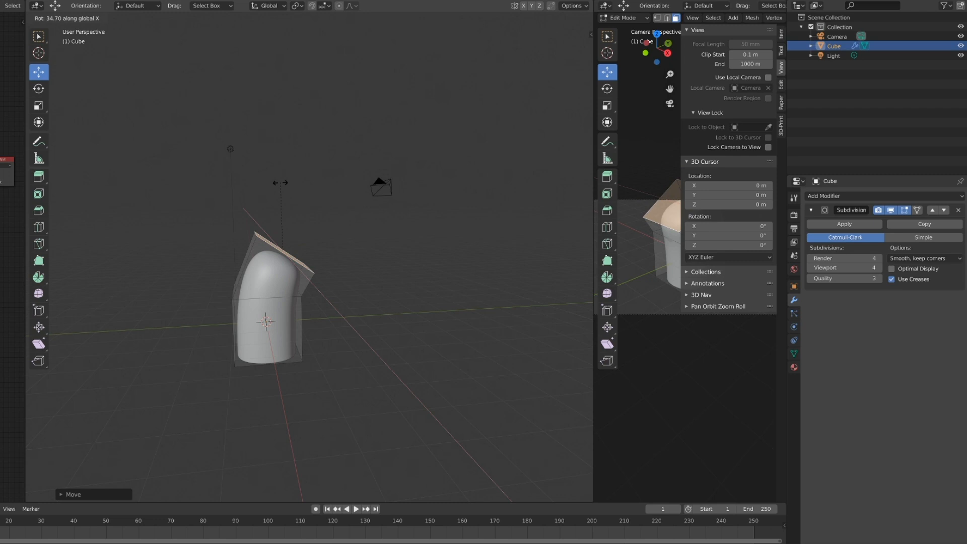
{"action": "left_click", "coordinate": [281, 183]}
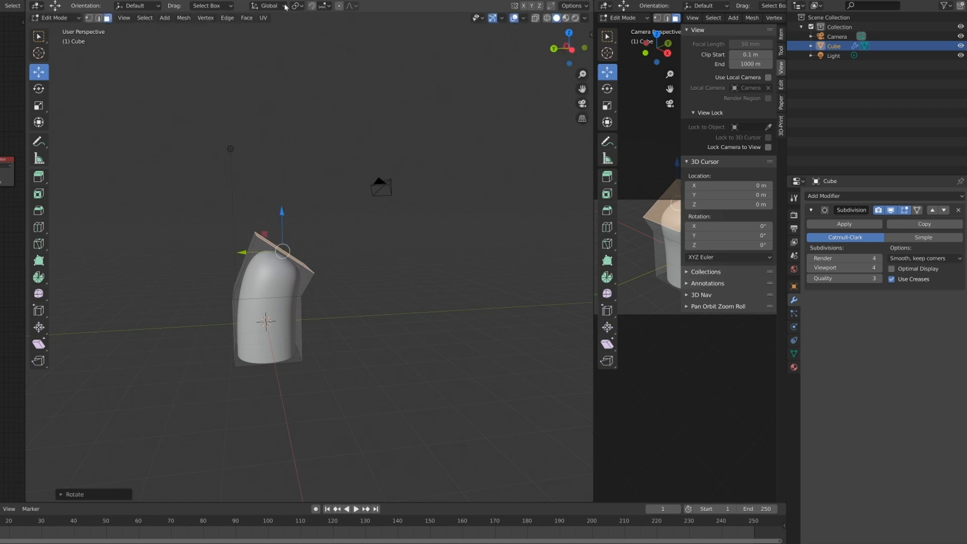
Shift the tilted top face further sideways and rotate it about another 17° around X to strengthen the bend
{"action": "middle_click_drag", "start_coordinate": [292, 153], "coordinate": [256, 167]}
{"action": "key", "text": "g"}
{"action": "left_click", "coordinate": [252, 247]}
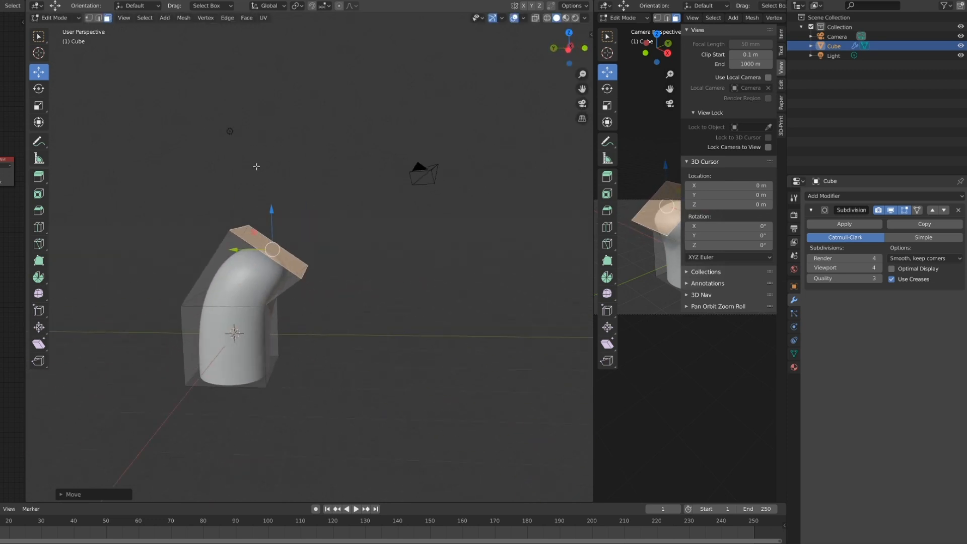
{"action": "key", "text": "r"}
{"action": "key", "text": "x"}
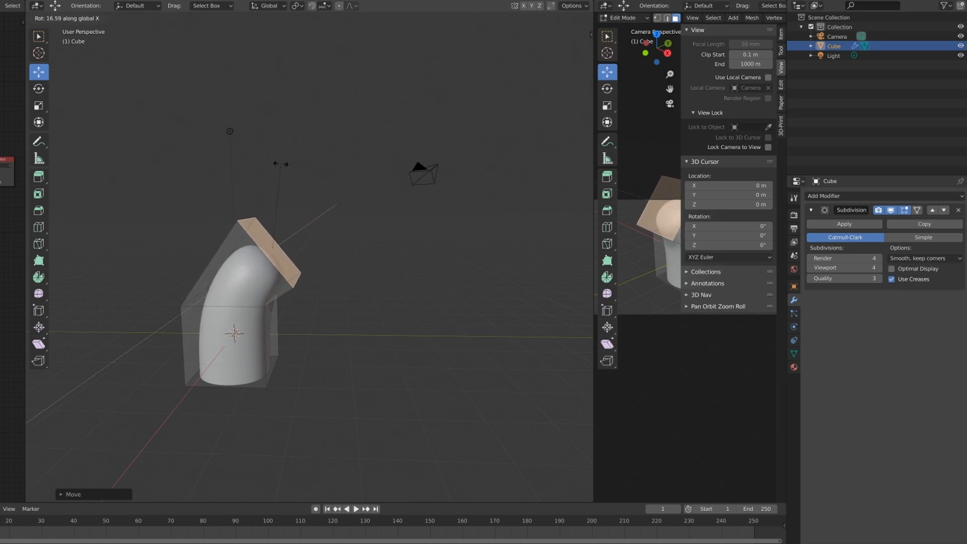
{"action": "left_click", "coordinate": [280, 162]}
Switch to vertex selection and move the two uppermost corner vertices of the bent end inward along X
{"action": "middle_click_drag", "start_coordinate": [280, 162], "coordinate": [171, 265]}
{"action": "left_click", "coordinate": [89, 18]}
{"action": "left_click", "coordinate": [268, 229]}
{"action": "key", "text": "g"}
{"action": "key", "text": "x"}
{"action": "left_click", "coordinate": [220, 259]}
{"action": "left_click", "coordinate": [146, 228]}
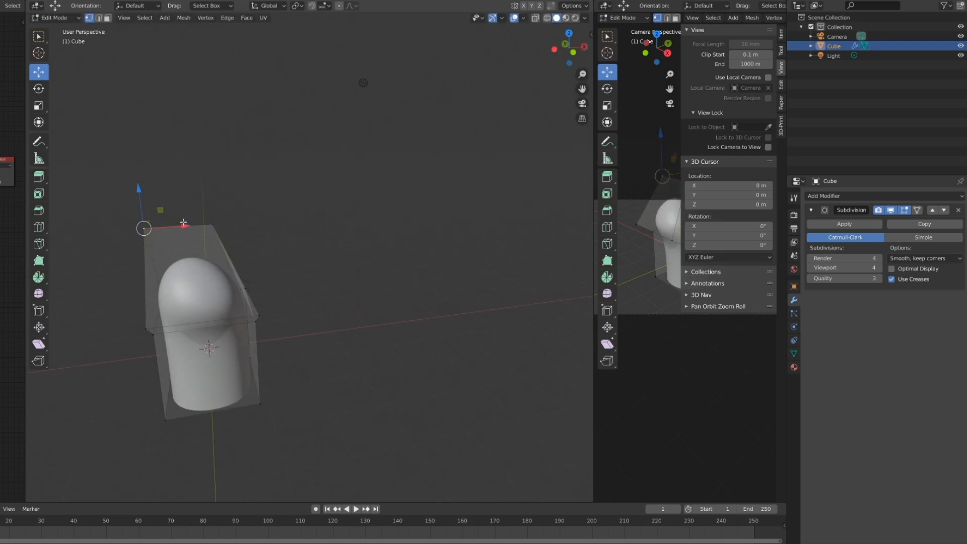
{"action": "left_click_drag", "start_coordinate": [183, 222], "coordinate": [207, 222]}
Move one of the uppermost corner vertices slightly back outward along X
{"action": "middle_click_drag", "start_coordinate": [207, 221], "coordinate": [241, 237]}
{"action": "left_click", "coordinate": [242, 237]}
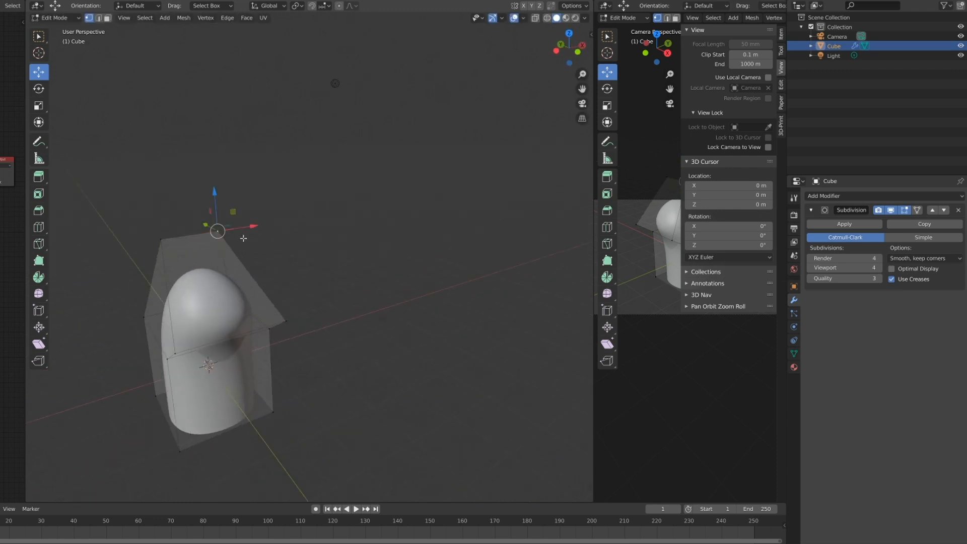
{"action": "left_click_drag", "start_coordinate": [252, 226], "coordinate": [273, 227]}
{"action": "middle_click_drag", "start_coordinate": [273, 227], "coordinate": [244, 252]}
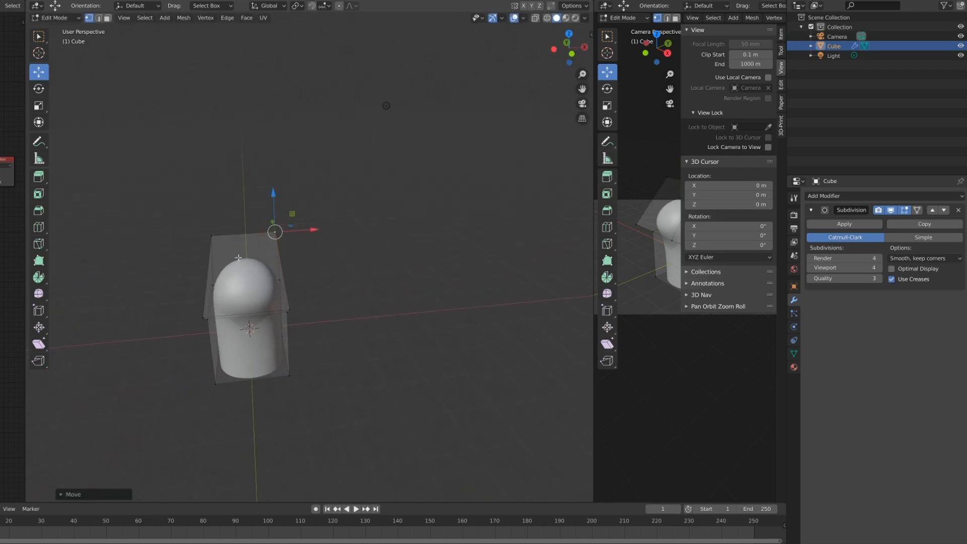
{"action": "middle_click_drag", "start_coordinate": [244, 244], "coordinate": [342, 310]}
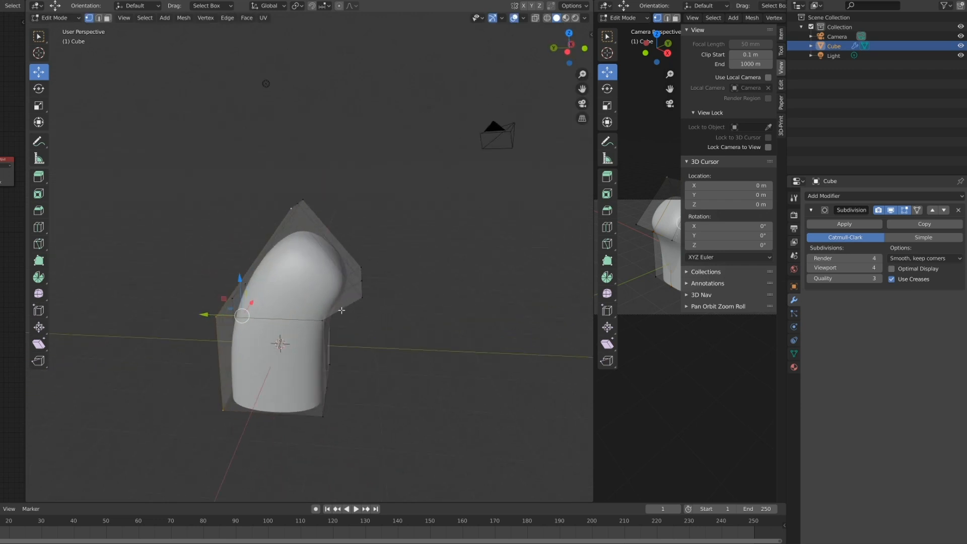
Try scaling the loop that runs lengthwise over one side of the bent form
{"action": "left_click", "coordinate": [339, 312], "text": "alt+shift"}
{"action": "middle_click_drag", "start_coordinate": [277, 208], "coordinate": [206, 219]}
{"action": "key", "text": "s"}
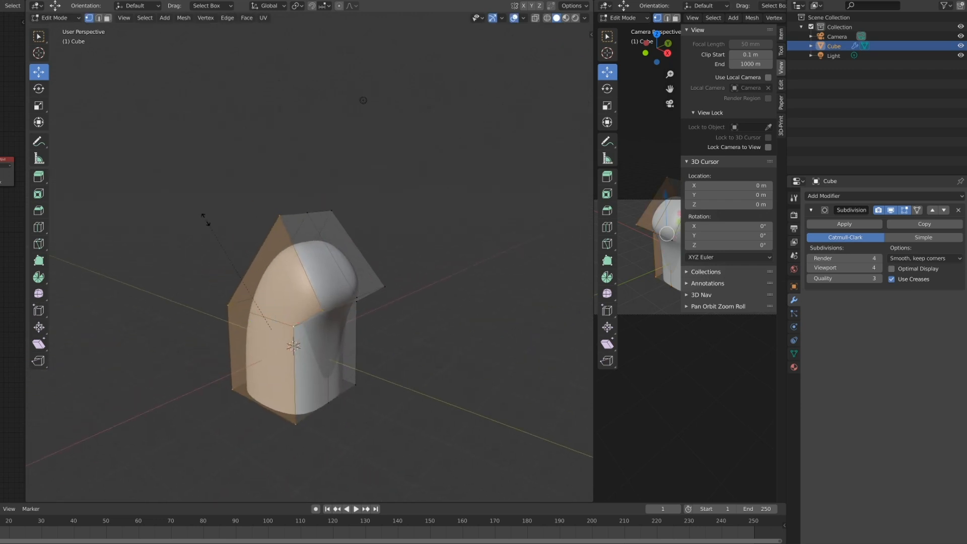
{"action": "left_click", "coordinate": [236, 270]}
{"action": "mouse_move", "coordinate": [233, 268]}
{"action": "middle_mouse_down"}
{"action": "mouse_move", "coordinate": [189, 276]}
{"action": "mouse_move", "coordinate": [213, 244]}
{"action": "mouse_move", "coordinate": [285, 280]}
{"action": "mouse_move", "coordinate": [302, 302]}
{"action": "mouse_move", "coordinate": [285, 312]}
{"action": "mouse_move", "coordinate": [310, 307]}
{"action": "mouse_move", "coordinate": [221, 319]}
{"action": "mouse_move", "coordinate": [97, 280]}
{"action": "mouse_move", "coordinate": [260, 272]}
{"action": "mouse_move", "coordinate": [274, 343]}
{"action": "mouse_move", "coordinate": [217, 258]}
{"action": "middle_mouse_up"}
Try adding a lengthwise loop cut and moving vertices of the bent end sideways and up along Z
{"action": "key", "text": "ctrl+r"}
{"action": "left_click", "coordinate": [311, 347]}
{"action": "middle_click_drag", "start_coordinate": [311, 348], "coordinate": [322, 293]}
{"action": "left_click_drag", "start_coordinate": [273, 257], "coordinate": [308, 257]}
{"action": "middle_click_drag", "start_coordinate": [308, 257], "coordinate": [350, 241]}
{"action": "left_click_drag", "start_coordinate": [332, 199], "coordinate": [331, 71]}
{"action": "middle_click_drag", "start_coordinate": [301, 147], "coordinate": [289, 177]}
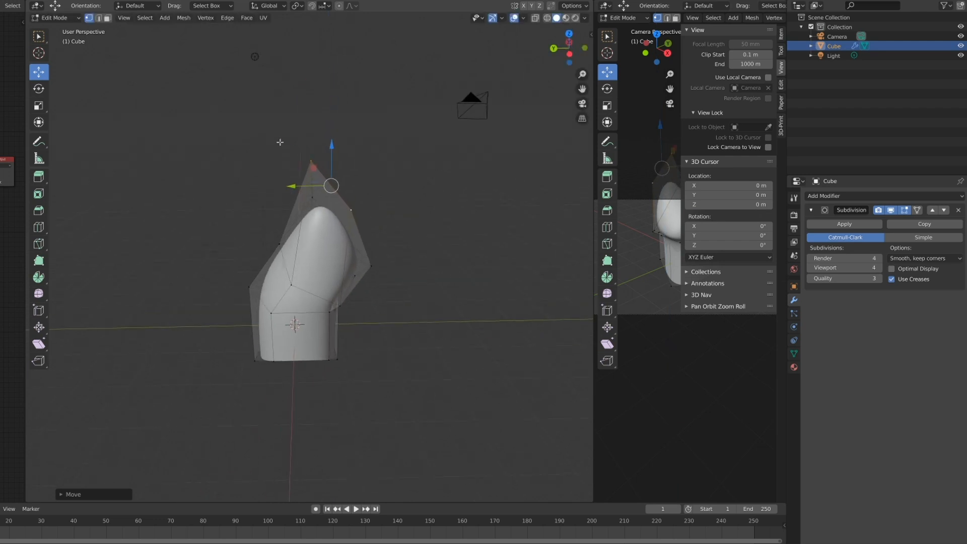
Try scaling the raised vertices and shifting them along Y
{"action": "key", "text": "s"}
{"action": "left_click", "coordinate": [282, 178]}
{"action": "left_click_drag", "start_coordinate": [282, 181], "coordinate": [322, 182]}
{"action": "middle_click_drag", "start_coordinate": [322, 181], "coordinate": [257, 258]}
{"action": "middle_click_drag", "start_coordinate": [225, 175], "coordinate": [249, 177], "text": "shift"}
Undo the recent vertex moves, the loop cut and the loop scaling on the bent form
{"action": "key", "text": "ctrl+z"}
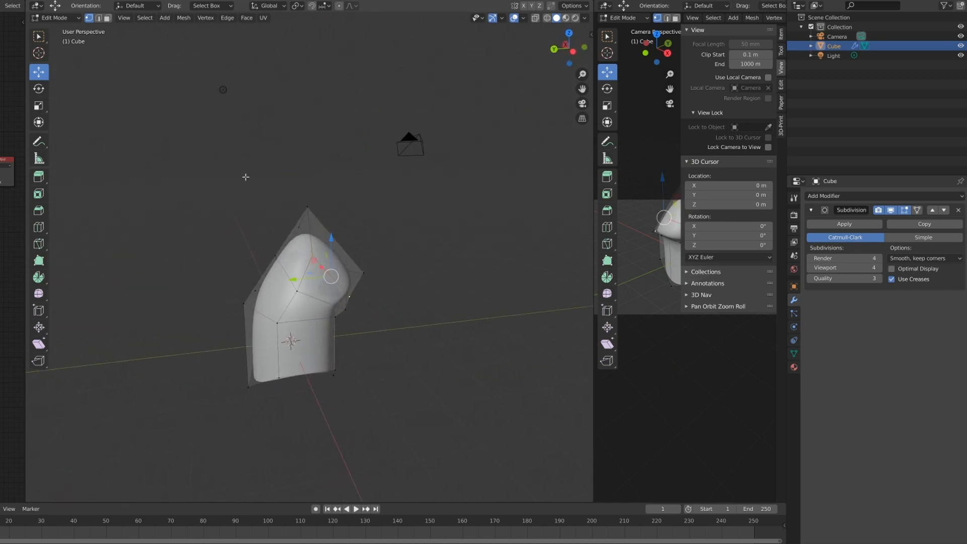
{"action": "key", "text": "ctrl+z"}
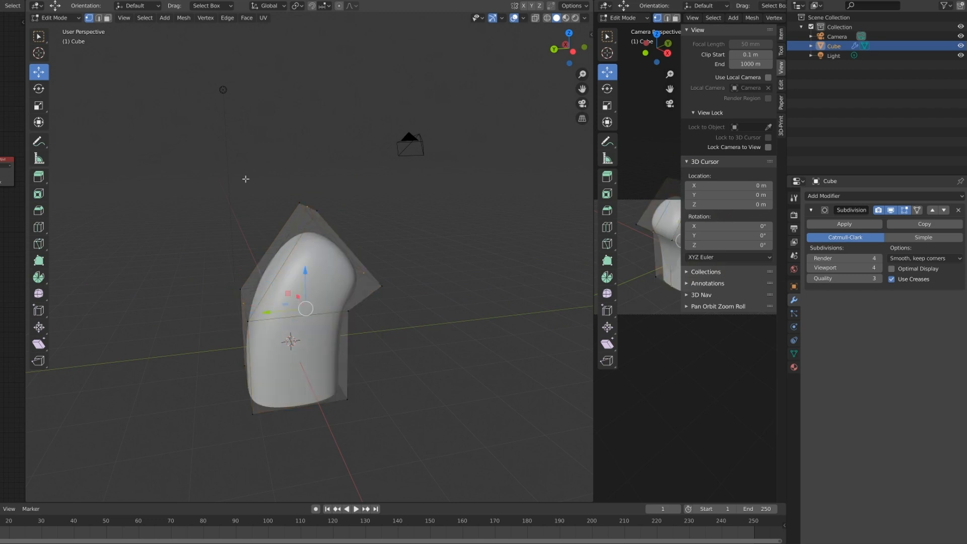
{"action": "key", "text": "ctrl+z"}
{"action": "middle_click_drag", "start_coordinate": [246, 179], "coordinate": [185, 126]}
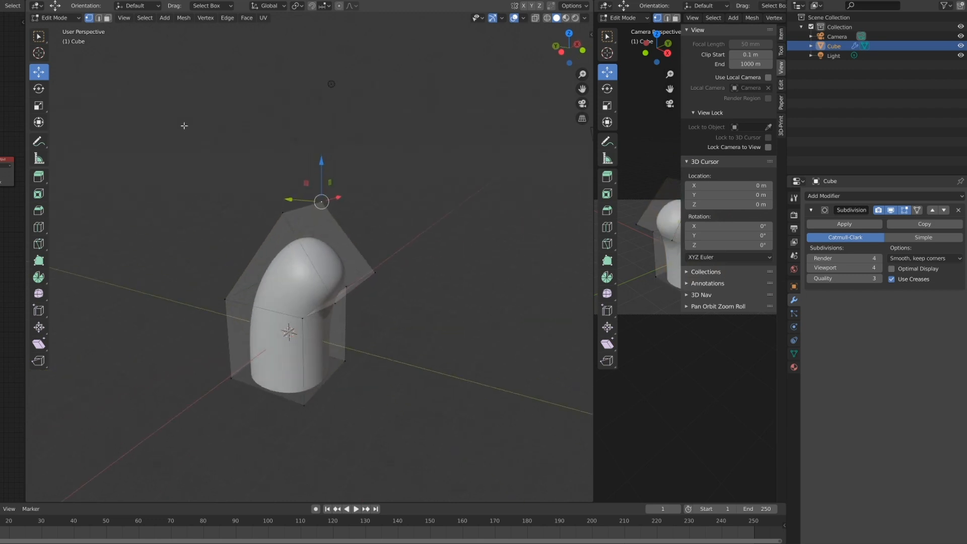
Switch to face selection and move the tilted top face slightly back along Y
{"action": "left_click", "coordinate": [109, 18]}
{"action": "mouse_move", "coordinate": [275, 256]}
{"action": "middle_mouse_down"}
{"action": "mouse_move", "coordinate": [308, 240]}
{"action": "mouse_move", "coordinate": [236, 250]}
{"action": "mouse_move", "coordinate": [276, 234]}
{"action": "mouse_move", "coordinate": [219, 264]}
{"action": "mouse_move", "coordinate": [268, 262]}
{"action": "middle_mouse_up"}
{"action": "left_click", "coordinate": [309, 240]}
{"action": "left_click_drag", "start_coordinate": [274, 255], "coordinate": [262, 258]}
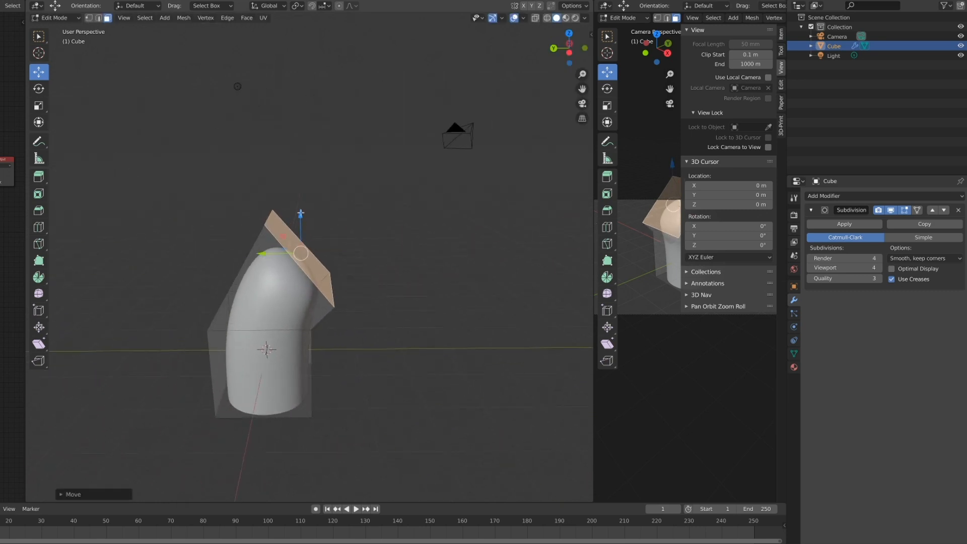
{"action": "middle_click_drag", "start_coordinate": [262, 254], "coordinate": [253, 301]}
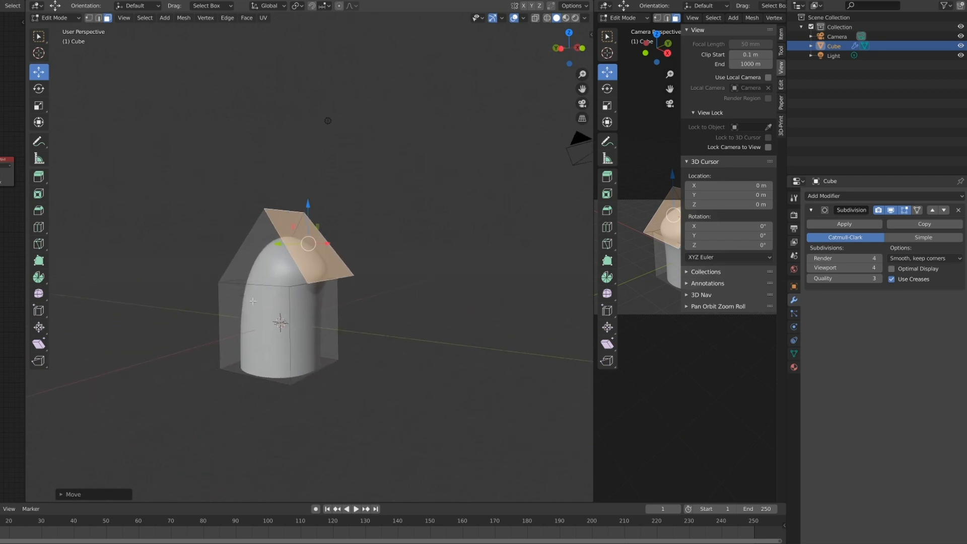
Select the edge loop around the base and scale it up by about 1.31 to flare the bottom
{"action": "left_click", "coordinate": [259, 371]}
{"action": "middle_click_drag", "start_coordinate": [260, 371], "coordinate": [257, 369]}
{"action": "key", "text": "s"}
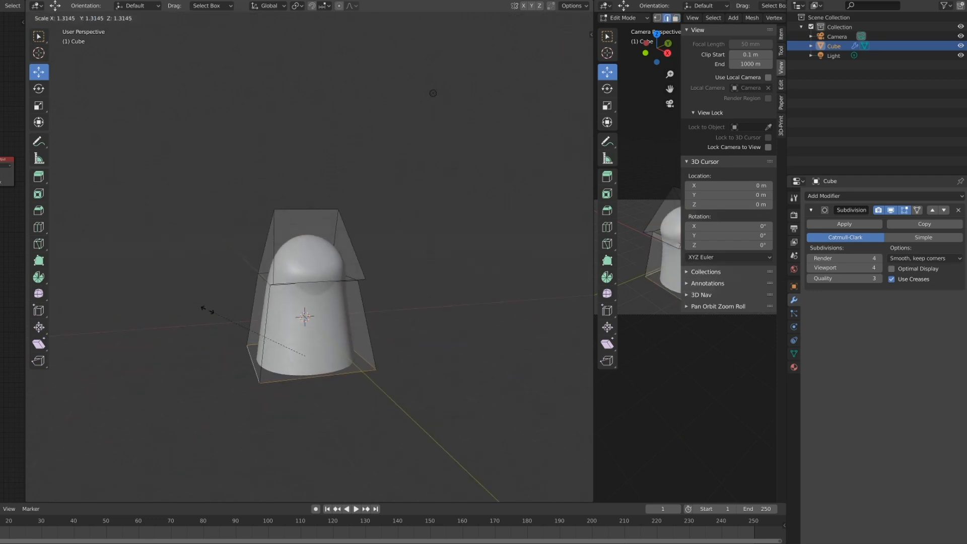
{"action": "left_click", "coordinate": [206, 310]}
Select the edge loop around the middle of the form and scale it down to narrow the waist
{"action": "middle_click_drag", "start_coordinate": [207, 310], "coordinate": [293, 333]}
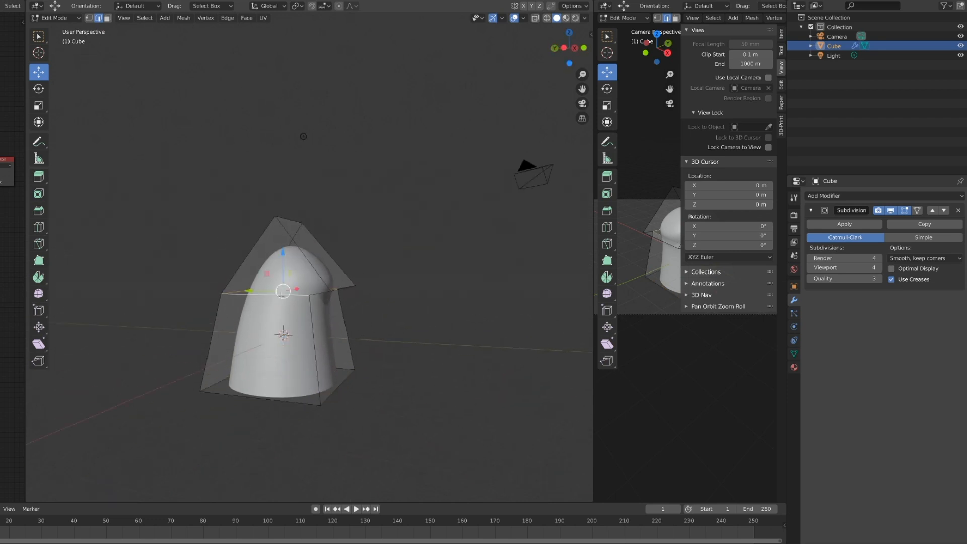
{"action": "middle_click_drag", "start_coordinate": [284, 271], "coordinate": [305, 316]}
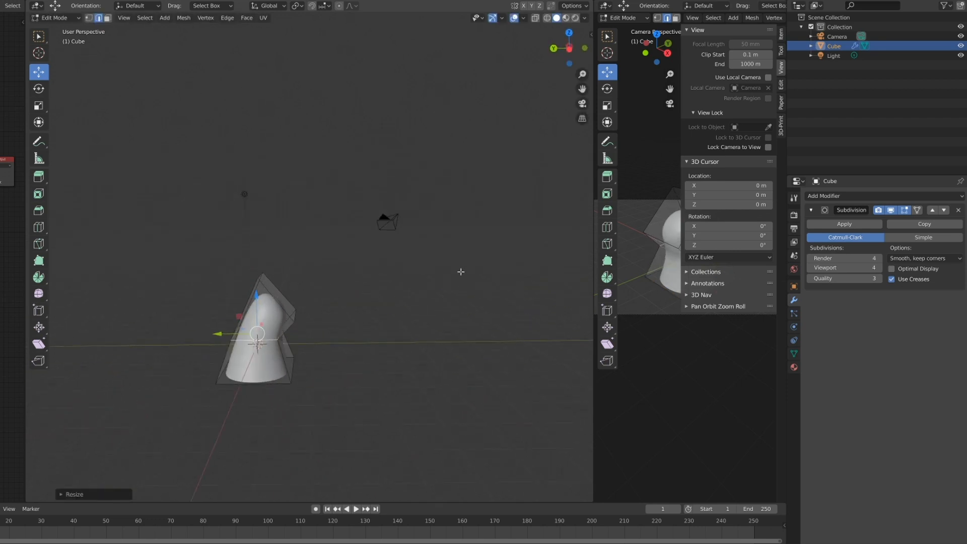
{"action": "middle_click_drag", "start_coordinate": [316, 311], "coordinate": [264, 251]}
{"action": "key", "text": "s"}
{"action": "left_click", "coordinate": [240, 267]}
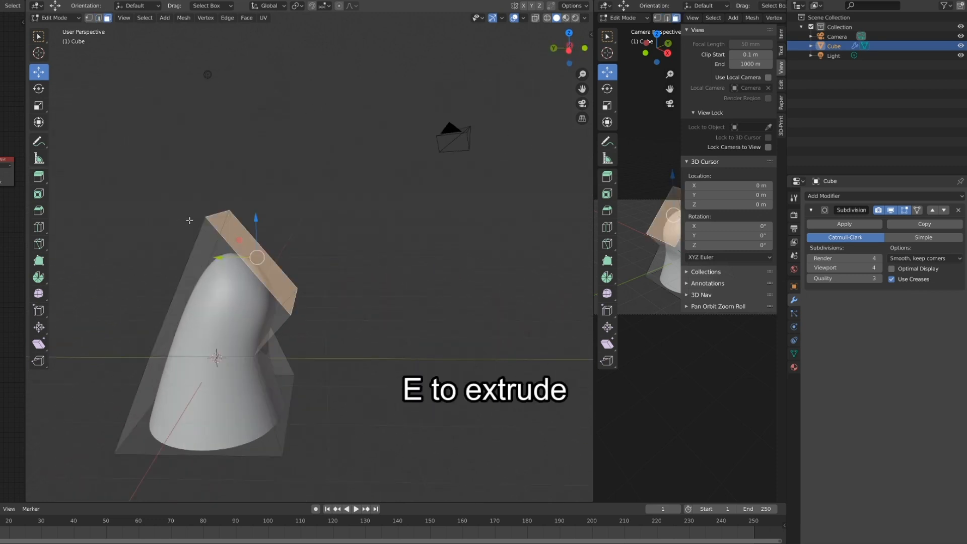
Extrude the tilted top face outward and scale the new end face down to about 0.7
{"action": "key", "text": "e"}
{"action": "left_click", "coordinate": [214, 174]}
{"action": "key", "text": "s"}
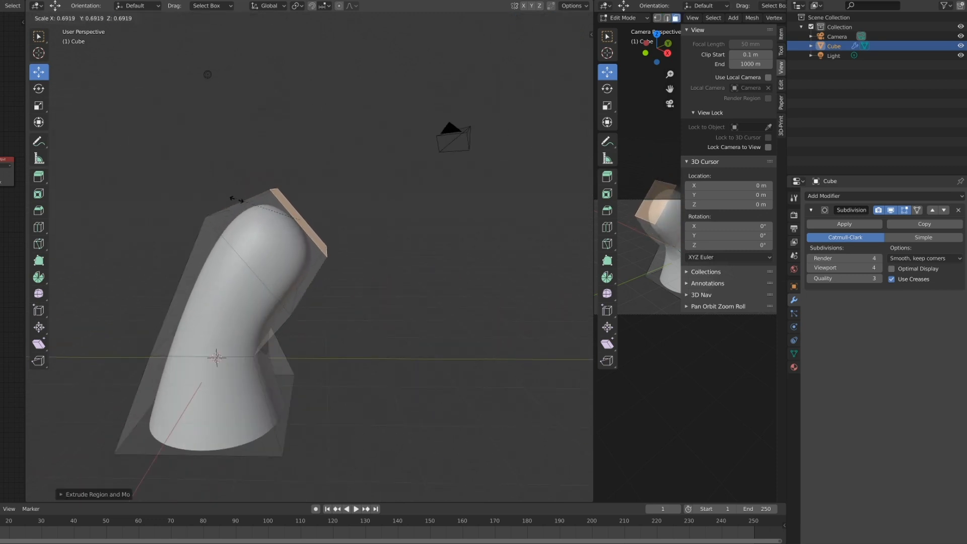
{"action": "left_click", "coordinate": [233, 198]}
{"action": "key", "text": "r"}
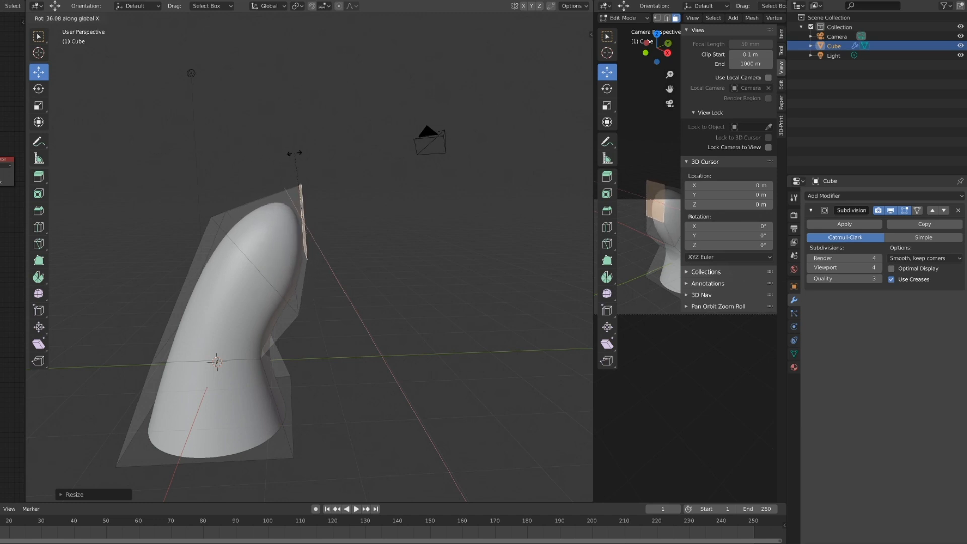
{"action": "right_click", "coordinate": [265, 156]}
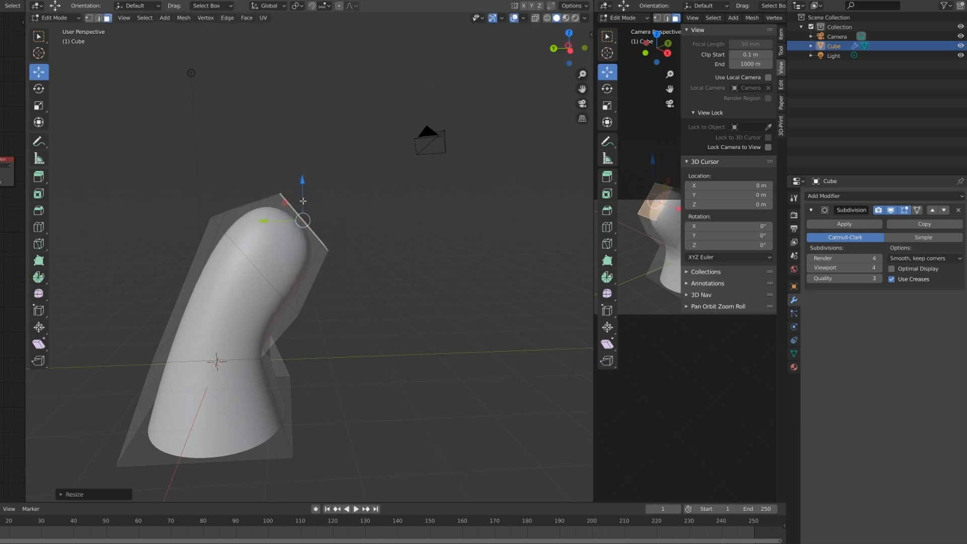
{"action": "middle_click_drag", "start_coordinate": [321, 185], "coordinate": [252, 211]}
{"action": "middle_click_drag", "start_coordinate": [224, 161], "coordinate": [201, 155]}
{"action": "key", "text": "r"}
{"action": "key", "text": "y"}
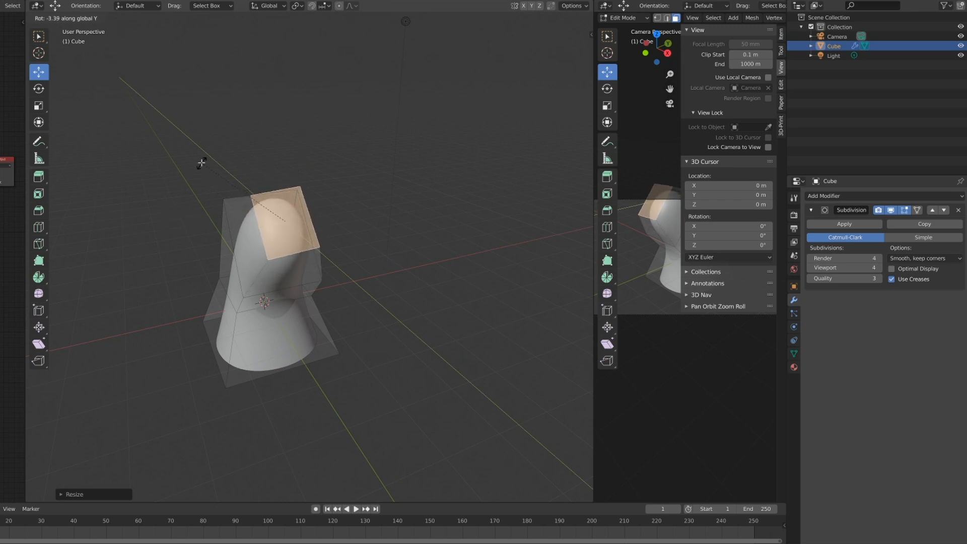
{"action": "left_click", "coordinate": [200, 161]}
{"action": "middle_click_drag", "start_coordinate": [201, 162], "coordinate": [244, 197]}
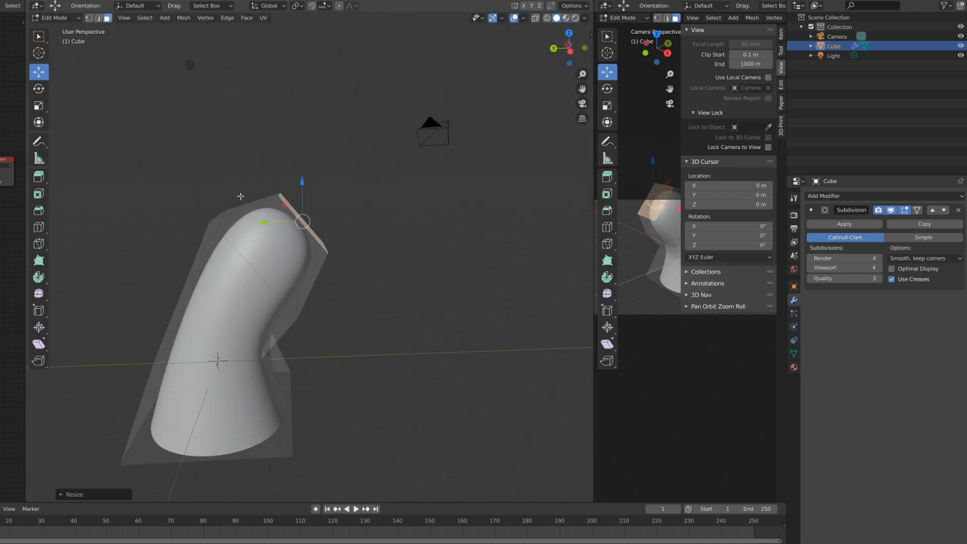
{"action": "key", "text": "r"}
{"action": "right_click", "coordinate": [277, 176]}
{"action": "key", "text": "s"}
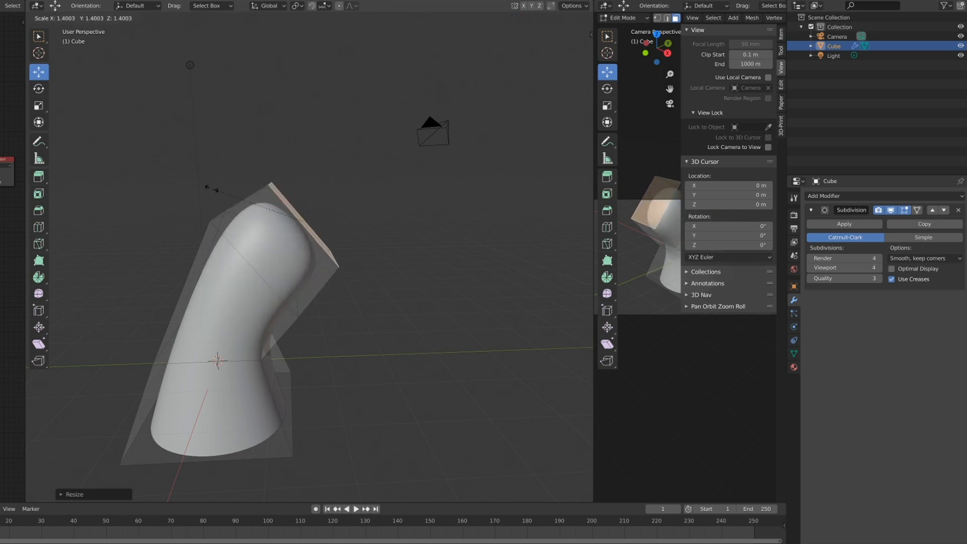
{"action": "right_click", "coordinate": [231, 195]}
{"action": "middle_click_drag", "start_coordinate": [230, 195], "coordinate": [210, 216]}
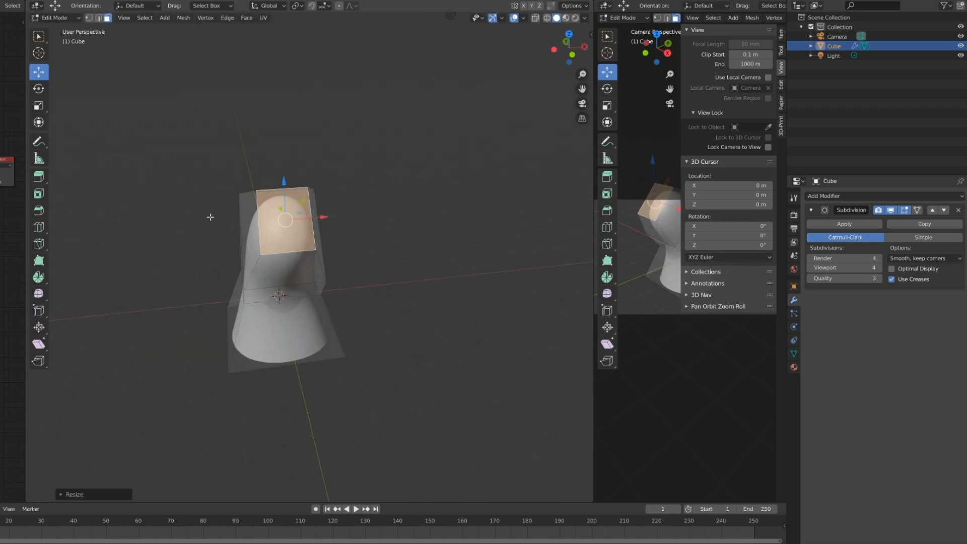
{"action": "key", "text": "s"}
{"action": "key", "text": "x"}
{"action": "right_click", "coordinate": [173, 180]}
Switch to edge selection and rotate the middle edge loop around X to follow the bend
{"action": "middle_click_drag", "start_coordinate": [174, 179], "coordinate": [103, 22]}
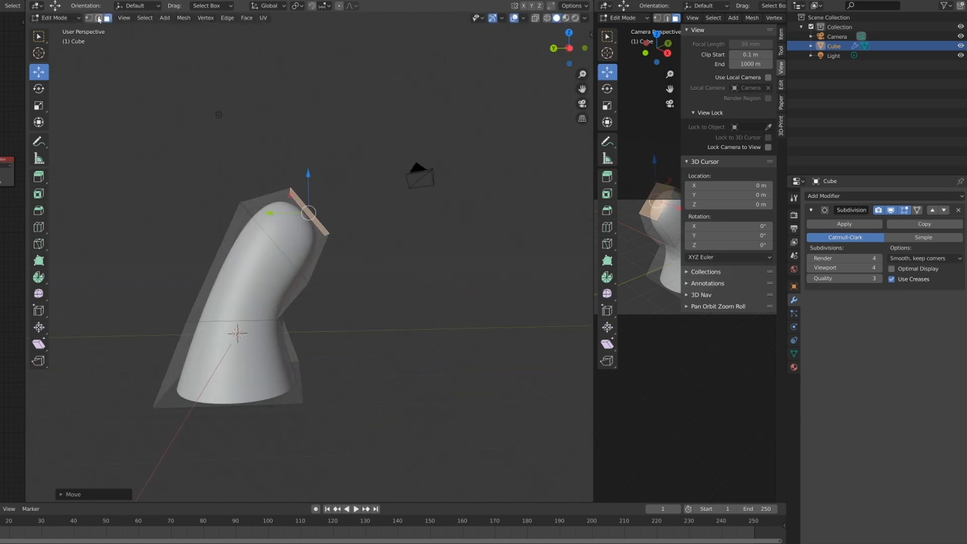
{"action": "middle_click_drag", "start_coordinate": [205, 280], "coordinate": [237, 320]}
{"action": "left_click", "coordinate": [241, 323], "text": "alt"}
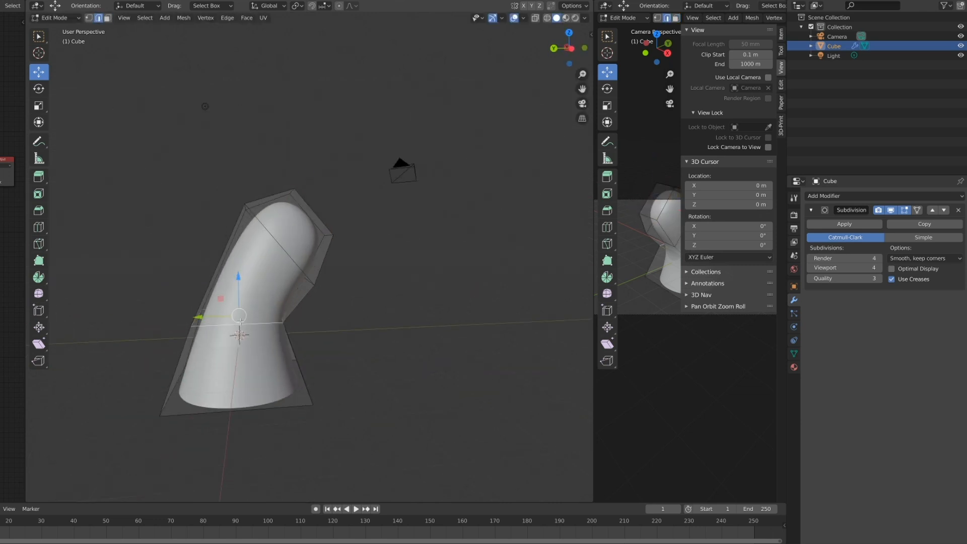
{"action": "middle_click_drag", "start_coordinate": [156, 246], "coordinate": [145, 229]}
{"action": "key", "text": "r"}
{"action": "key", "text": "x"}
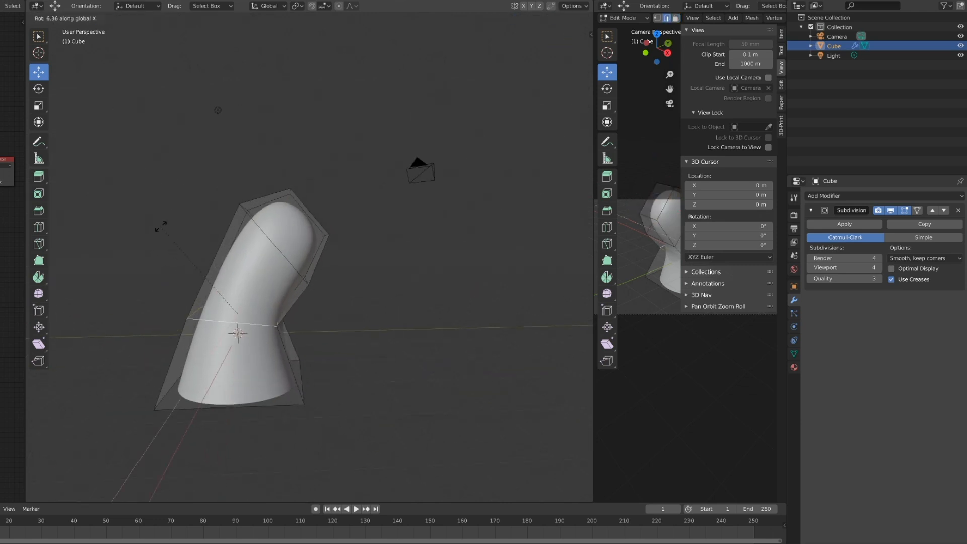
{"action": "left_click", "coordinate": [191, 226]}
Raise the tilted middle edge loop slightly along Z and scale it up by about 1.05
{"action": "middle_click_drag", "start_coordinate": [196, 264], "coordinate": [204, 258]}
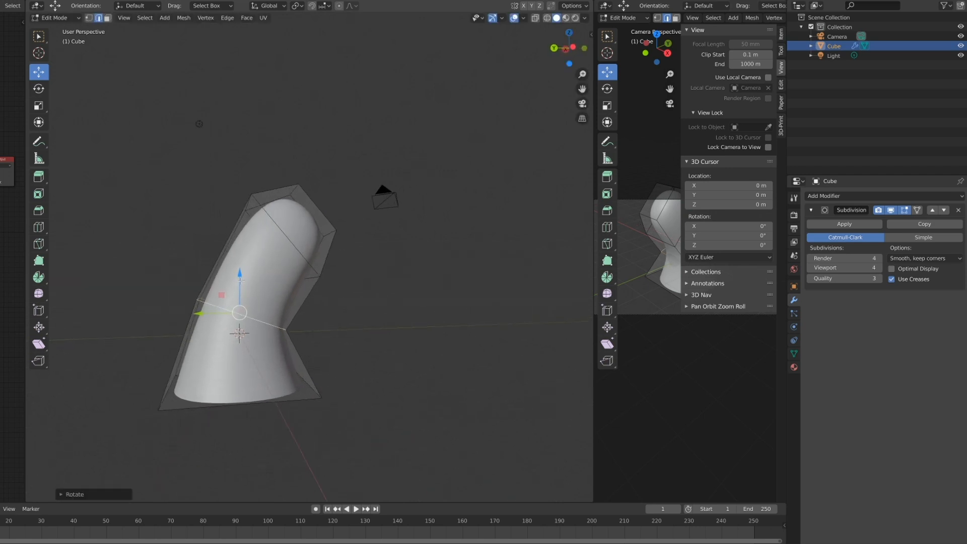
{"action": "left_click_drag", "start_coordinate": [241, 281], "coordinate": [241, 272]}
{"action": "key", "text": "s"}
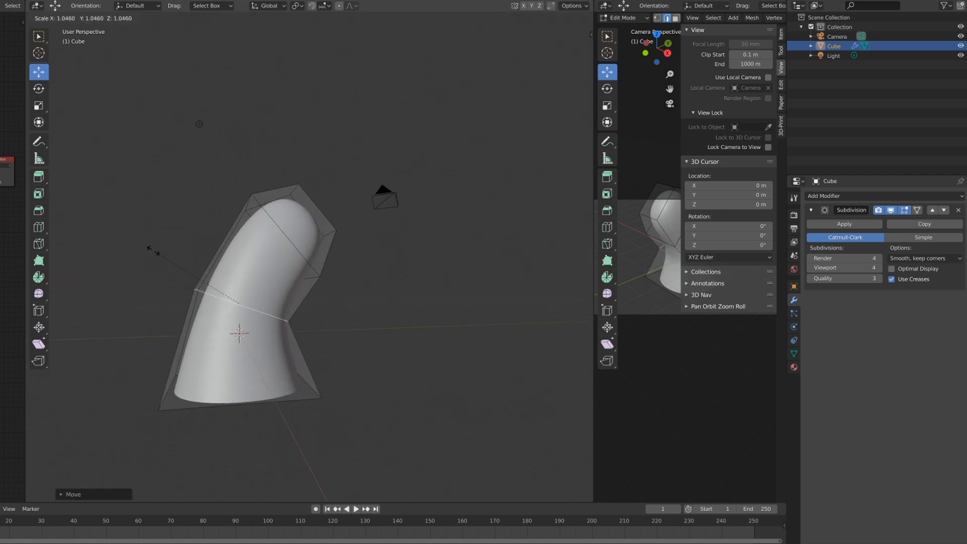
{"action": "left_click", "coordinate": [154, 255]}
{"action": "middle_click_drag", "start_coordinate": [169, 259], "coordinate": [300, 318]}
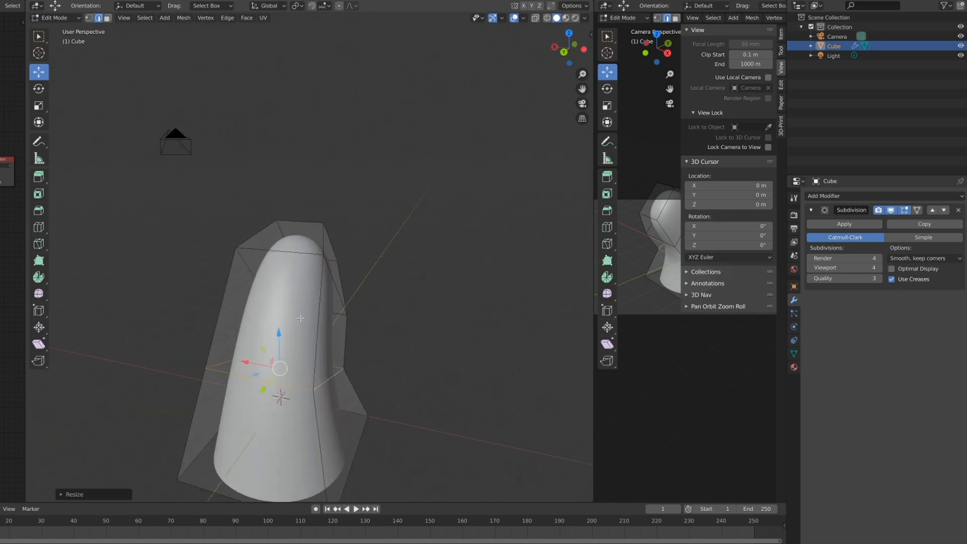
Rotate the end face further around X and extrude it about 1.77 m along its normal
{"action": "key", "text": "r"}
{"action": "key", "text": "x"}
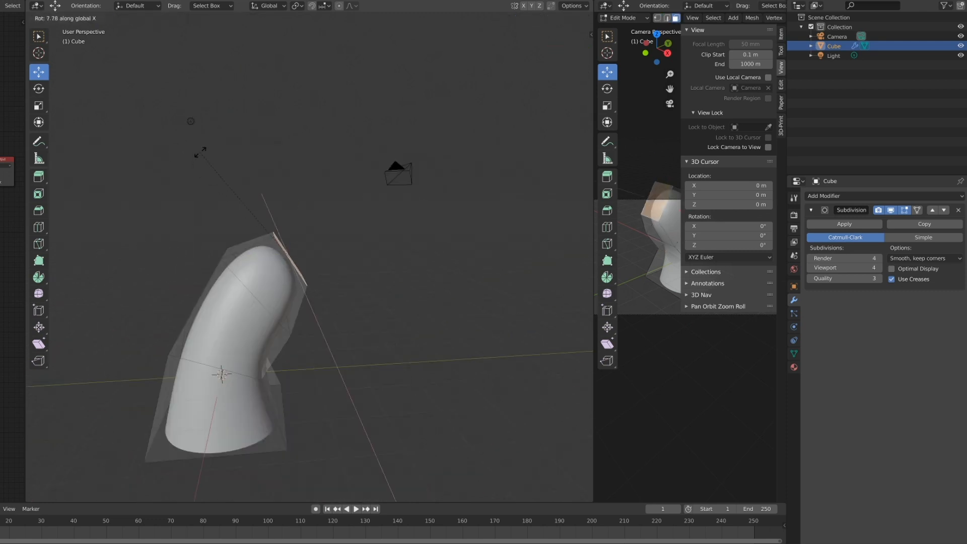
{"action": "left_click", "coordinate": [226, 156]}
{"action": "key", "text": "e"}
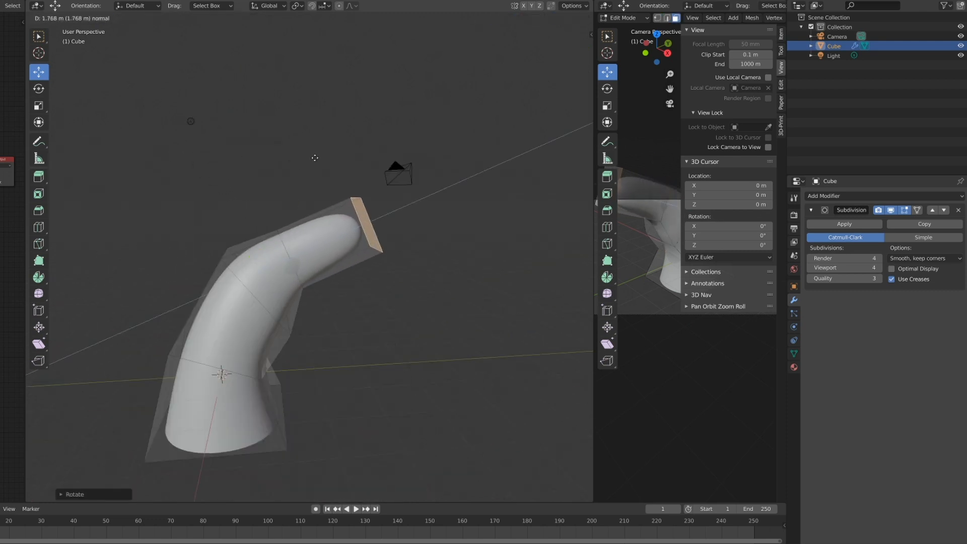
{"action": "left_click", "coordinate": [315, 158]}
{"action": "middle_click_drag", "start_coordinate": [313, 158], "coordinate": [332, 187]}
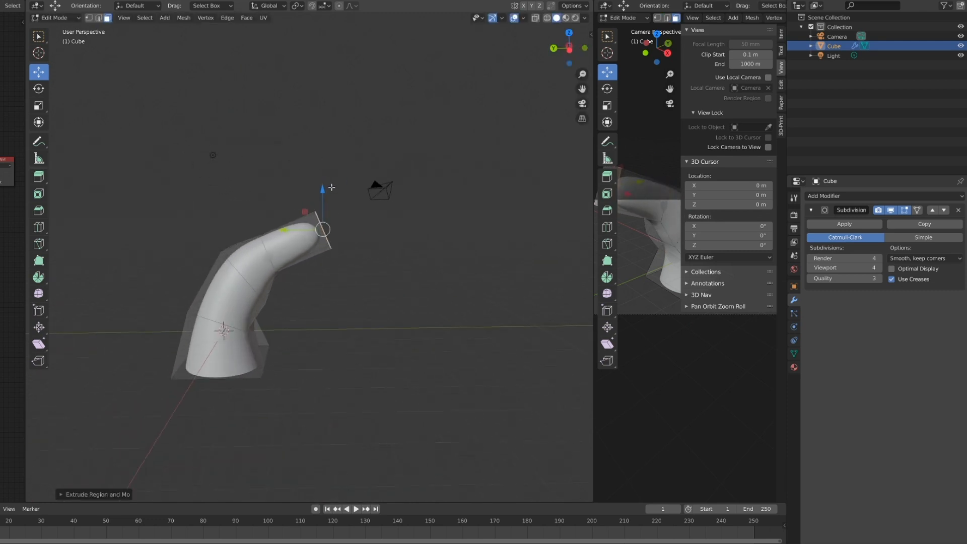
Move the extruded end face down along Z and rotate it about 57° around X so the form curves over
{"action": "left_click_drag", "start_coordinate": [322, 189], "coordinate": [326, 253]}
{"action": "key", "text": "r"}
{"action": "key", "text": "x"}
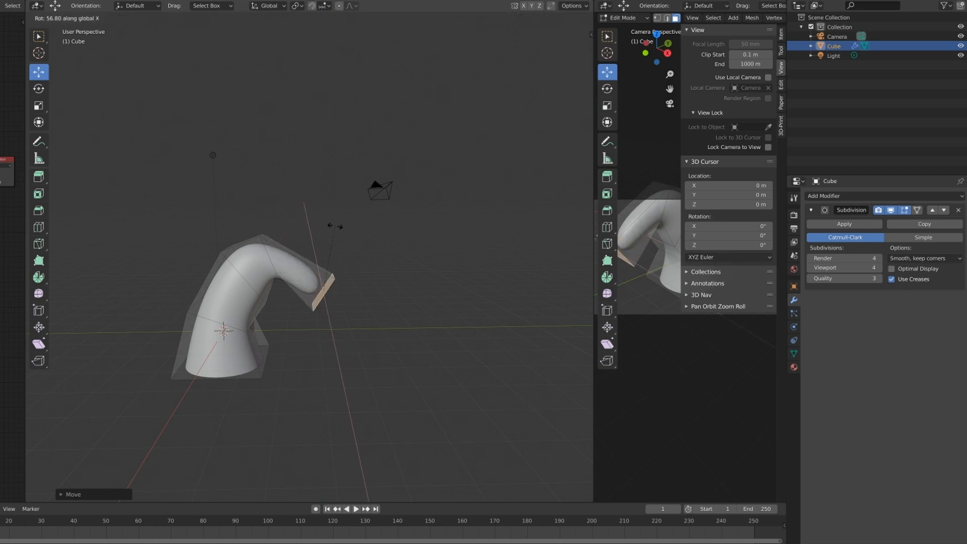
{"action": "left_click", "coordinate": [335, 226]}
Move the end face about 1.12 m outward along Y to lengthen the outer section
{"action": "middle_click_drag", "start_coordinate": [285, 250], "coordinate": [307, 279]}
{"action": "scroll", "coordinate": [281, 270], "scroll_direction": "up", "scroll_amount": 2}
{"action": "key", "text": "g"}
{"action": "key", "text": "y"}
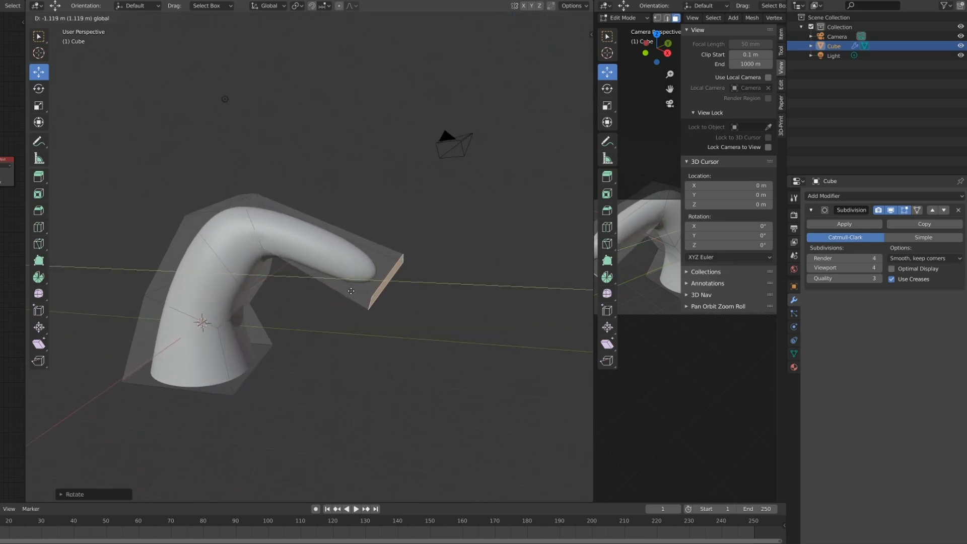
{"action": "left_click", "coordinate": [352, 291]}
Move the end face about 0.43 m back along Y
{"action": "scroll", "coordinate": [347, 282], "scroll_direction": "down", "scroll_amount": 3}
{"action": "scroll", "coordinate": [332, 272], "scroll_direction": "up", "scroll_amount": 3}
{"action": "key", "text": "g"}
{"action": "key", "text": "y"}
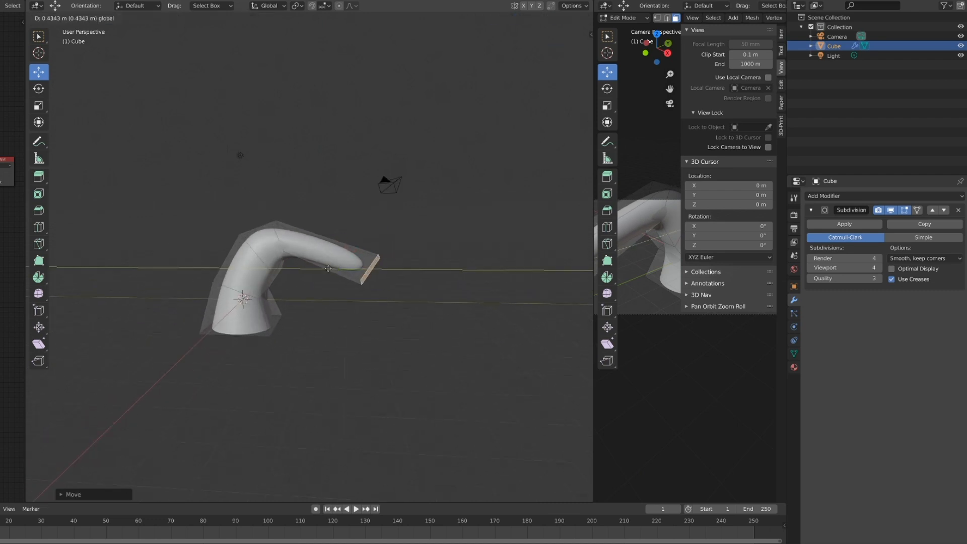
{"action": "left_click", "coordinate": [328, 269]}
{"action": "scroll", "coordinate": [328, 269], "scroll_direction": "up", "scroll_amount": 3}
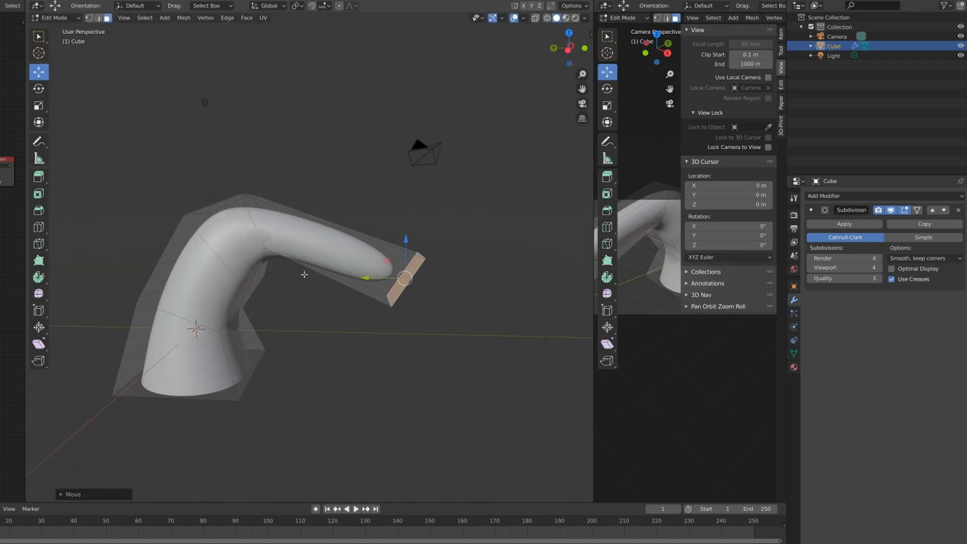
Select the edge loop at the top of the bend, scale it up and shift it along Y
{"action": "left_click", "coordinate": [269, 213]}
{"action": "key", "text": "s"}
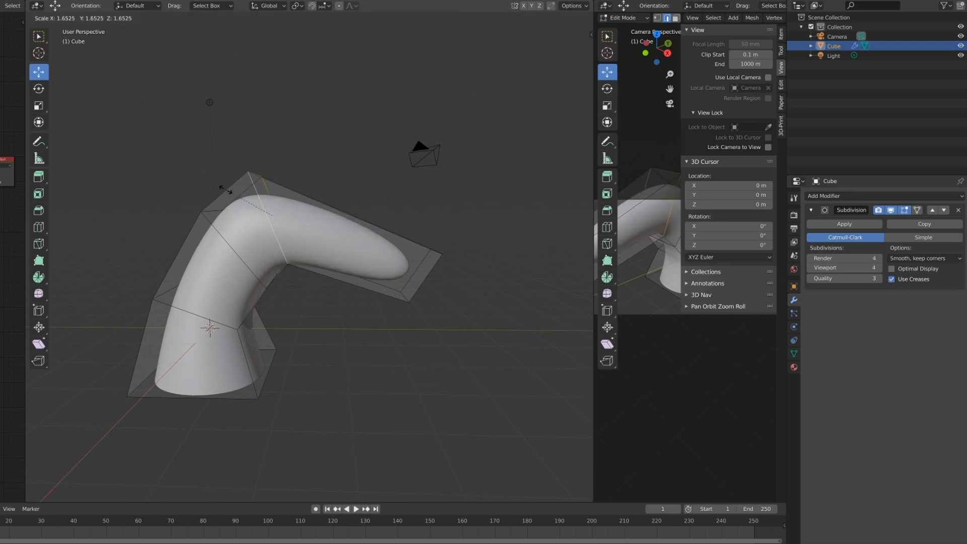
{"action": "left_click", "coordinate": [268, 187]}
{"action": "key", "text": "g"}
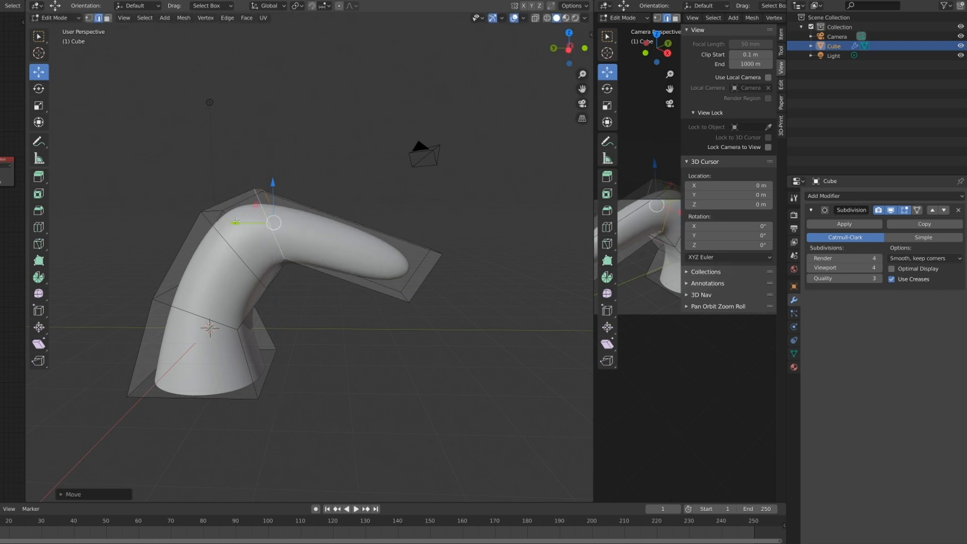
{"action": "key", "text": "y"}
{"action": "left_click", "coordinate": [254, 236]}
Add a centred loop cut across the outer section and rotate it about 12° around X
{"action": "middle_click_drag", "start_coordinate": [254, 236], "coordinate": [242, 218]}
{"action": "left_click", "coordinate": [309, 250]}
{"action": "right_click", "coordinate": [308, 250]}
{"action": "key", "text": "r"}
{"action": "key", "text": "x"}
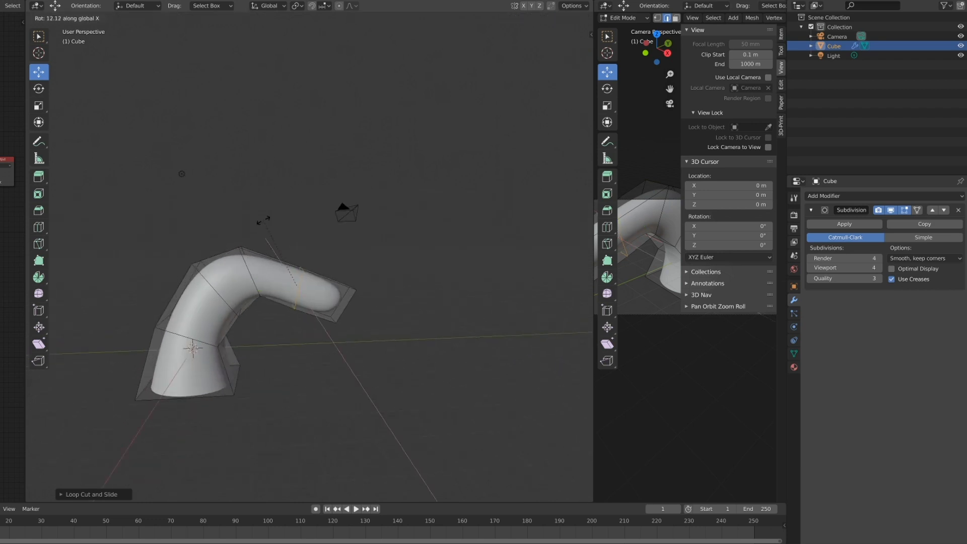
{"action": "left_click", "coordinate": [260, 216]}
{"action": "middle_click_drag", "start_coordinate": [272, 252], "coordinate": [264, 329]}
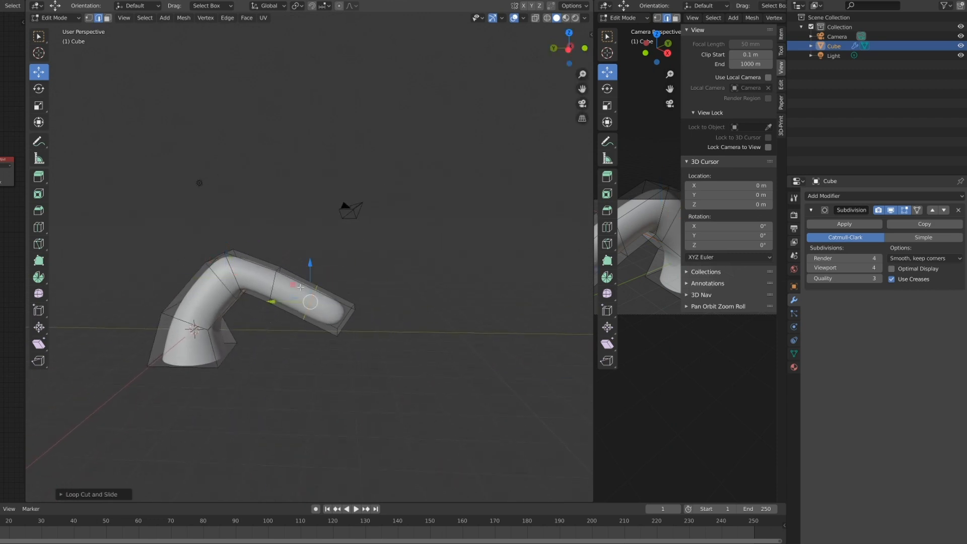
Extend the tube with an upward-sloping outer section and scale its end face down to taper it
{"action": "middle_click_drag", "start_coordinate": [301, 287], "coordinate": [281, 340]}
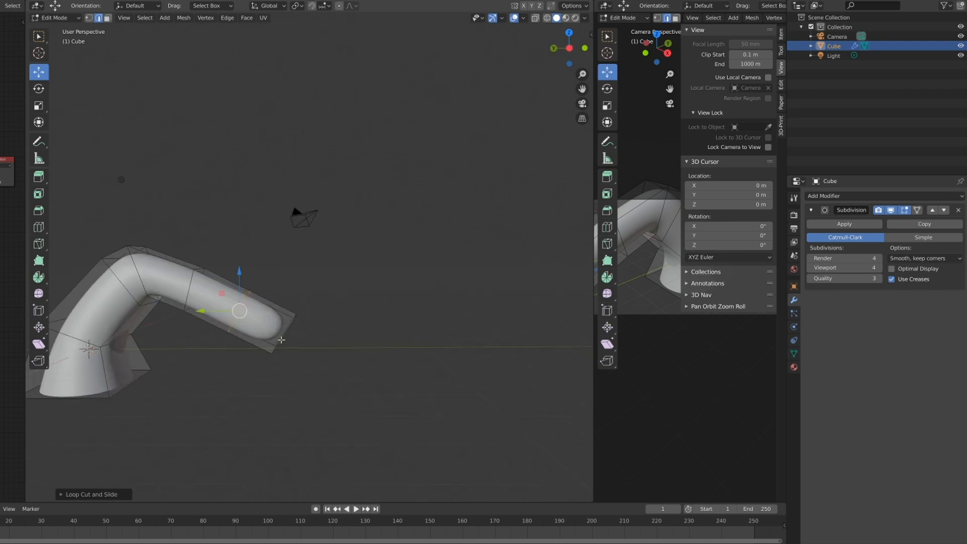
{"action": "key", "text": "s"}
{"action": "left_click", "coordinate": [302, 210]}
{"action": "scroll", "coordinate": [277, 241], "scroll_direction": "down", "scroll_amount": 3}
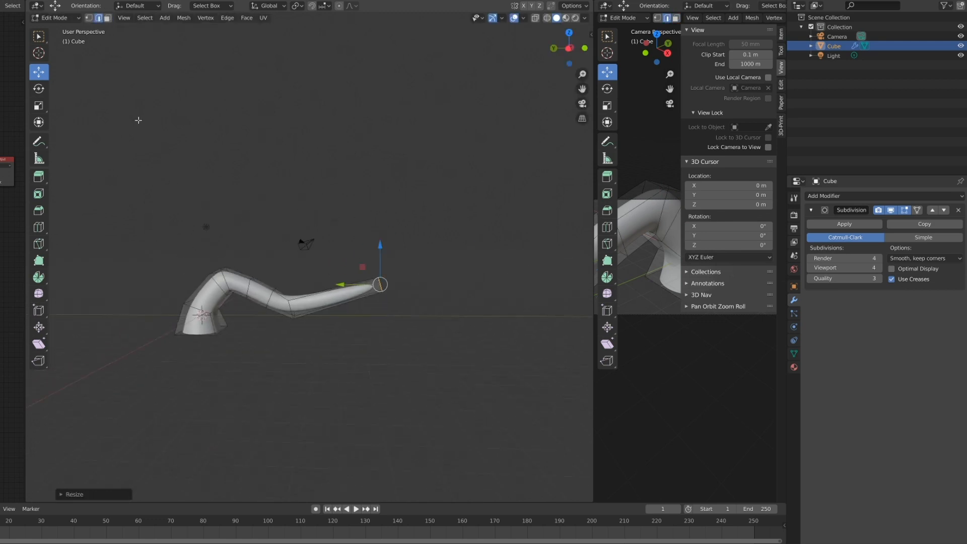
Select the edge loop at the dip, lower it along Z and shift it along Y away from the base
{"action": "left_click", "coordinate": [291, 309], "text": "alt"}
{"action": "left_click_drag", "start_coordinate": [291, 271], "coordinate": [291, 281]}
{"action": "left_click_drag", "start_coordinate": [252, 319], "coordinate": [264, 319]}
{"action": "middle_click_drag", "start_coordinate": [330, 391], "coordinate": [388, 397], "text": "shift"}
{"action": "left_click_drag", "start_coordinate": [318, 327], "coordinate": [321, 329]}
Select the edge loop just before the dip, shift it along Y toward the base and raise it slightly
{"action": "left_click", "coordinate": [329, 305], "text": "alt"}
{"action": "left_click_drag", "start_coordinate": [290, 305], "coordinate": [284, 304]}
{"action": "left_click_drag", "start_coordinate": [323, 267], "coordinate": [322, 264]}
Rotate the edge loop at the dip and shift it along Y back toward the base
{"action": "left_click", "coordinate": [362, 324], "text": "alt"}
{"action": "key", "text": "r"}
{"action": "left_click", "coordinate": [311, 256]}
{"action": "left_click_drag", "start_coordinate": [322, 325], "coordinate": [304, 325]}
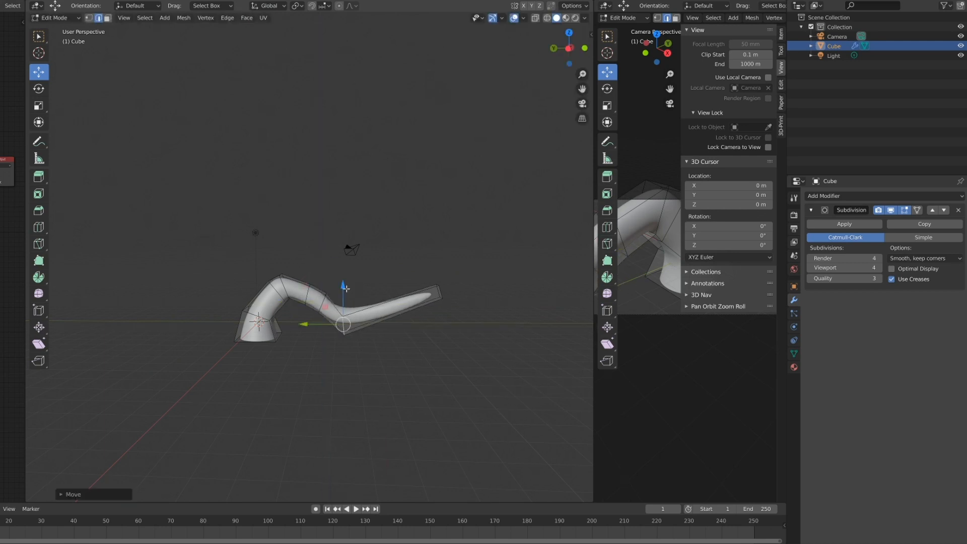
Raise the loop on the descending section slightly, and rotate and shift the loop at the first bend outward along Y
{"action": "left_click", "coordinate": [323, 301], "text": "alt"}
{"action": "mouse_move", "coordinate": [323, 264]}
{"action": "left_mouse_down"}
{"action": "mouse_move", "coordinate": [323, 275]}
{"action": "mouse_move", "coordinate": [309, 259]}
{"action": "left_mouse_up"}
{"action": "left_click", "coordinate": [307, 295], "text": "alt"}
{"action": "left_click", "coordinate": [284, 286], "text": "alt"}
{"action": "key", "text": "r"}
{"action": "left_click", "coordinate": [272, 205]}
{"action": "left_click_drag", "start_coordinate": [250, 285], "coordinate": [258, 284]}
Select the end face, raise it along Z and move it outward along Y to steepen and lengthen the outer section
{"action": "middle_click_drag", "start_coordinate": [258, 284], "coordinate": [366, 299]}
{"action": "middle_click_drag", "start_coordinate": [372, 263], "coordinate": [398, 257]}
{"action": "left_click_drag", "start_coordinate": [381, 263], "coordinate": [381, 222]}
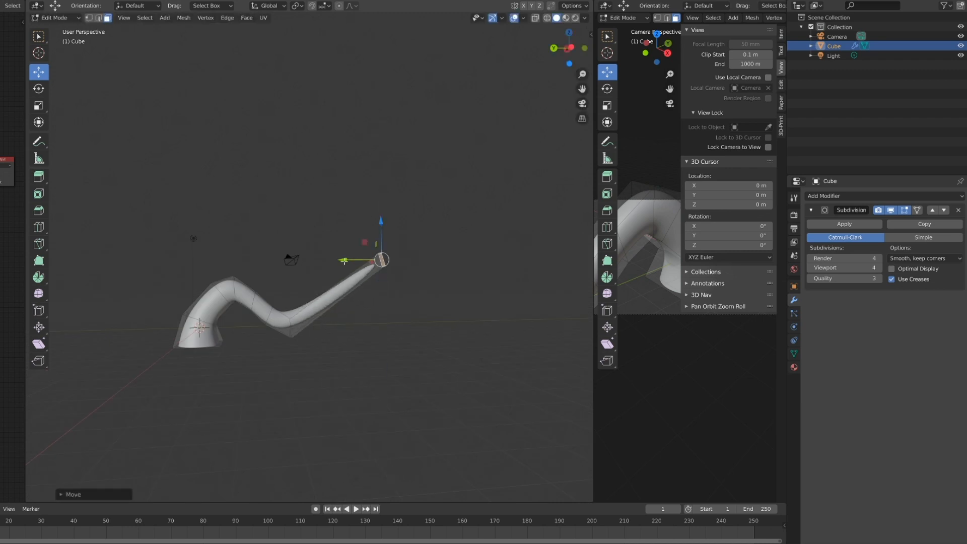
{"action": "left_click_drag", "start_coordinate": [345, 261], "coordinate": [376, 261]}
{"action": "left_click_drag", "start_coordinate": [414, 220], "coordinate": [414, 208]}
Select the bottom edge of the base on the side facing the tip and move it slightly inward along Y
{"action": "middle_click_drag", "start_coordinate": [250, 370], "coordinate": [271, 377], "text": "shift"}
{"action": "left_click", "coordinate": [238, 357]}
{"action": "key", "text": "2"}
{"action": "left_click", "coordinate": [238, 358]}
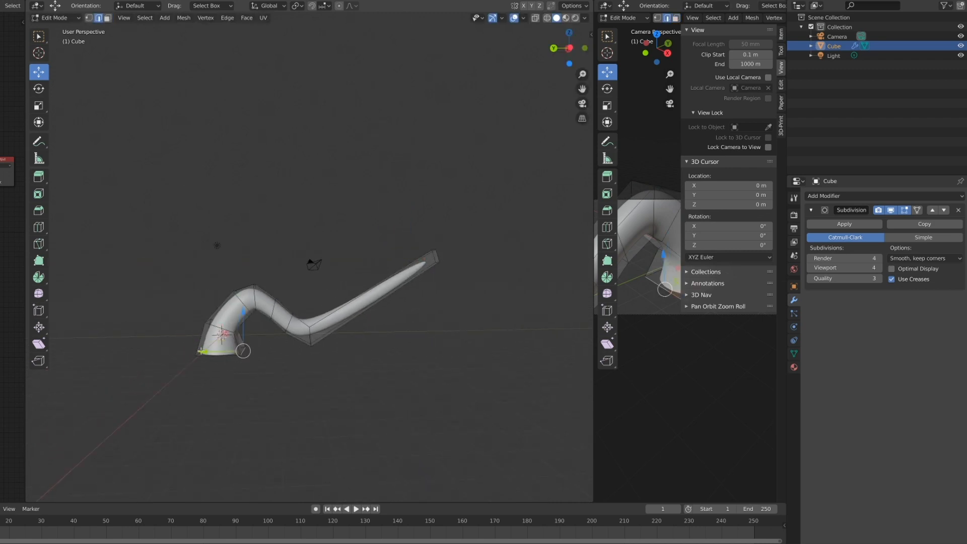
{"action": "left_click_drag", "start_coordinate": [203, 350], "coordinate": [198, 351]}
Add an edge loop across the long rising section, lower it and shift it along Y toward the base
{"action": "scroll", "coordinate": [202, 349], "scroll_direction": "down", "scroll_amount": 1}
{"action": "middle_click_drag", "start_coordinate": [313, 334], "coordinate": [305, 341]}
{"action": "left_click_drag", "start_coordinate": [316, 267], "coordinate": [315, 273]}
{"action": "left_click_drag", "start_coordinate": [275, 306], "coordinate": [266, 307]}
{"action": "mouse_move", "coordinate": [282, 303]}
{"action": "middle_mouse_down"}
{"action": "mouse_move", "coordinate": [300, 297]}
{"action": "mouse_move", "coordinate": [288, 293]}
{"action": "middle_mouse_up"}
Rotate the end face, move it back along Y and raise it along Z to curve the outer section upward
{"action": "key", "text": "3"}
{"action": "left_click", "coordinate": [366, 274]}
{"action": "key", "text": "r"}
{"action": "left_click", "coordinate": [320, 262]}
{"action": "left_click_drag", "start_coordinate": [327, 272], "coordinate": [285, 272]}
{"action": "left_click_drag", "start_coordinate": [323, 234], "coordinate": [323, 201]}
{"action": "left_click_drag", "start_coordinate": [285, 240], "coordinate": [290, 239]}
{"action": "mouse_move", "coordinate": [283, 298]}
{"action": "middle_mouse_down"}
{"action": "mouse_move", "coordinate": [291, 286]}
{"action": "mouse_move", "coordinate": [274, 292]}
{"action": "mouse_move", "coordinate": [313, 286]}
{"action": "mouse_move", "coordinate": [291, 290]}
{"action": "middle_mouse_up"}
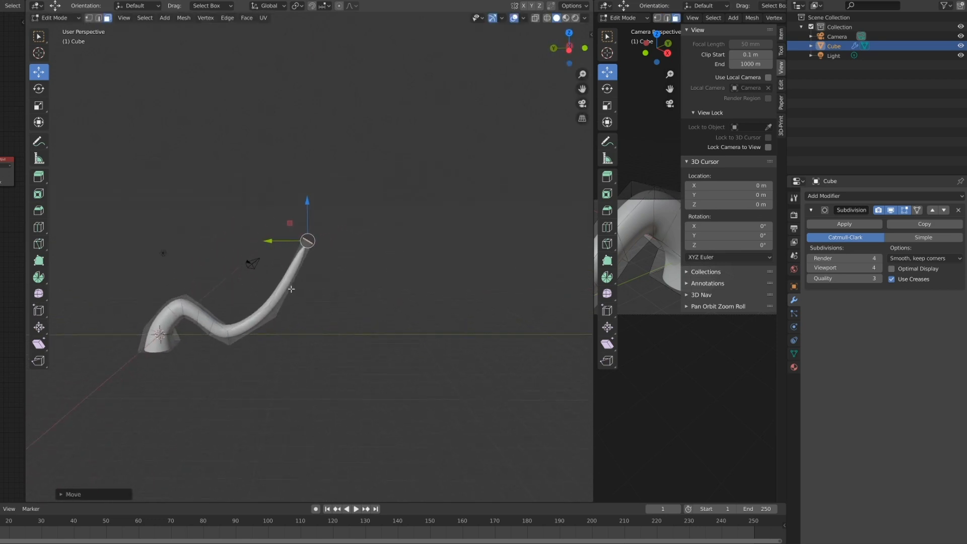
Extrude the end face about 1.24 m, rotate it around X and nudge it outward and down
{"action": "key", "text": "e"}
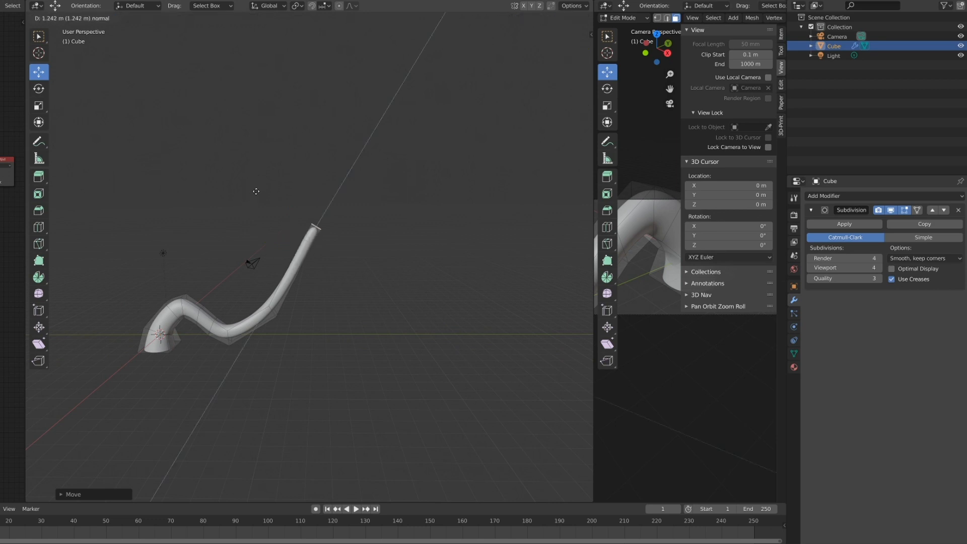
{"action": "left_click", "coordinate": [256, 189]}
{"action": "key", "text": "r"}
{"action": "key", "text": "x"}
{"action": "left_click", "coordinate": [342, 174]}
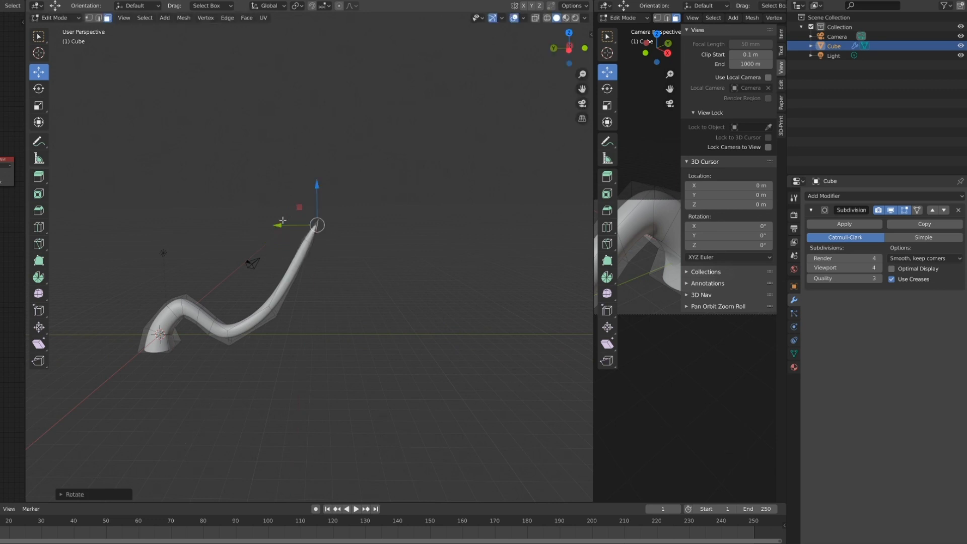
{"action": "left_click_drag", "start_coordinate": [282, 225], "coordinate": [290, 229]}
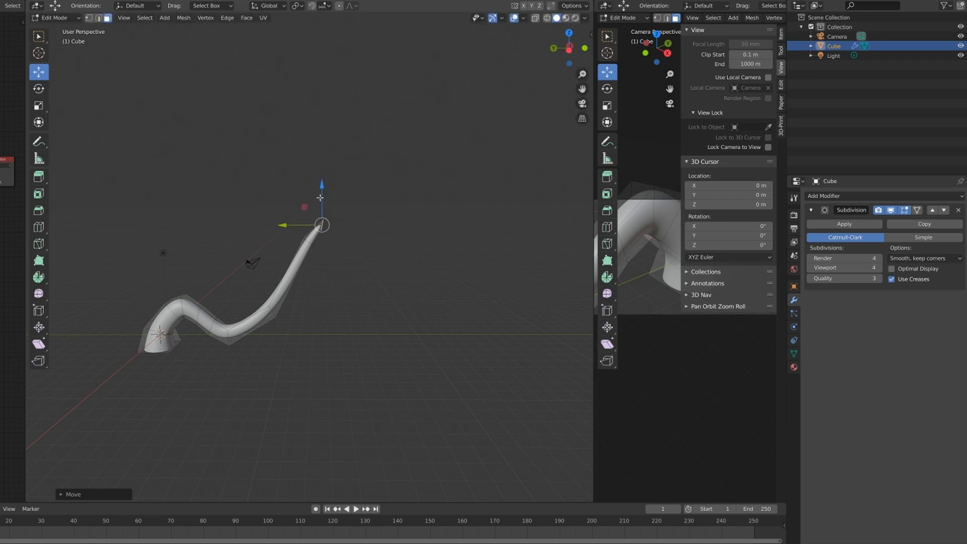
{"action": "left_click_drag", "start_coordinate": [320, 186], "coordinate": [319, 198]}
Extrude the end face again, move it far outward along Y and scale it down into a thin tip
{"action": "key", "text": "e"}
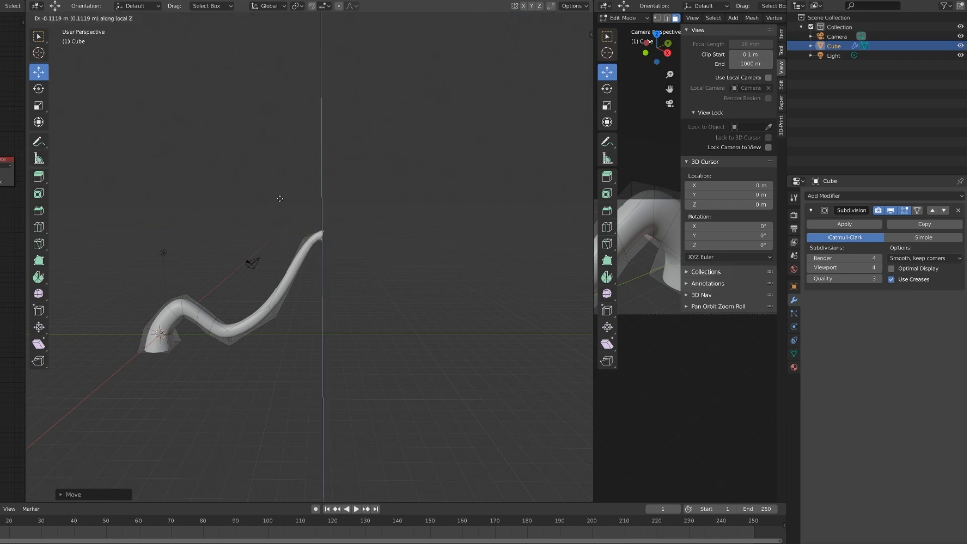
{"action": "left_click", "coordinate": [279, 199]}
{"action": "left_click_drag", "start_coordinate": [284, 234], "coordinate": [350, 233]}
{"action": "middle_click_drag", "start_coordinate": [349, 235], "coordinate": [337, 226]}
{"action": "left_click_drag", "start_coordinate": [319, 233], "coordinate": [364, 233]}
{"action": "key", "text": "s"}
{"action": "left_click", "coordinate": [390, 231]}
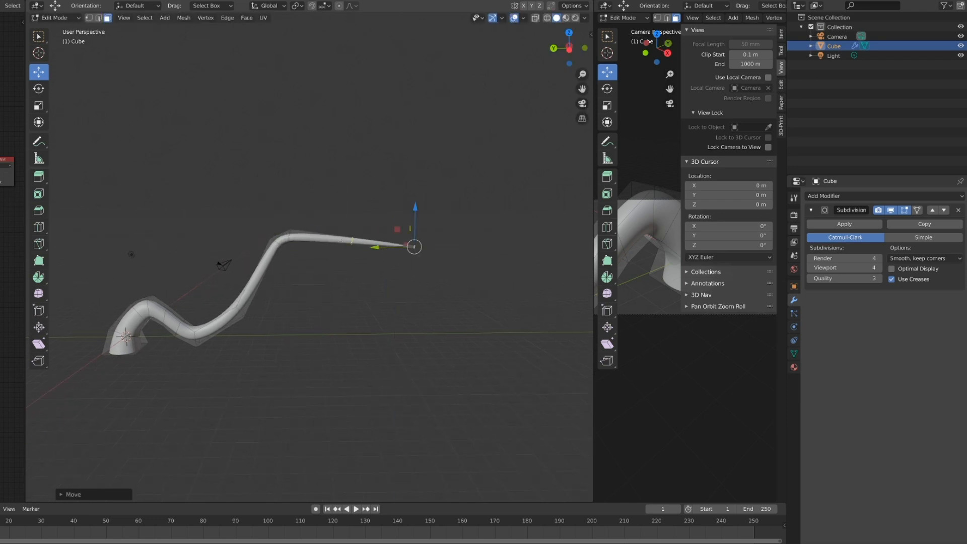
Add an edge loop across the tip section, raise it to arch the tip, and return to Object Mode
{"action": "key", "text": "2"}
{"action": "middle_click_drag", "start_coordinate": [391, 231], "coordinate": [315, 323]}
{"action": "scroll", "coordinate": [315, 323], "scroll_direction": "up", "scroll_amount": 4}
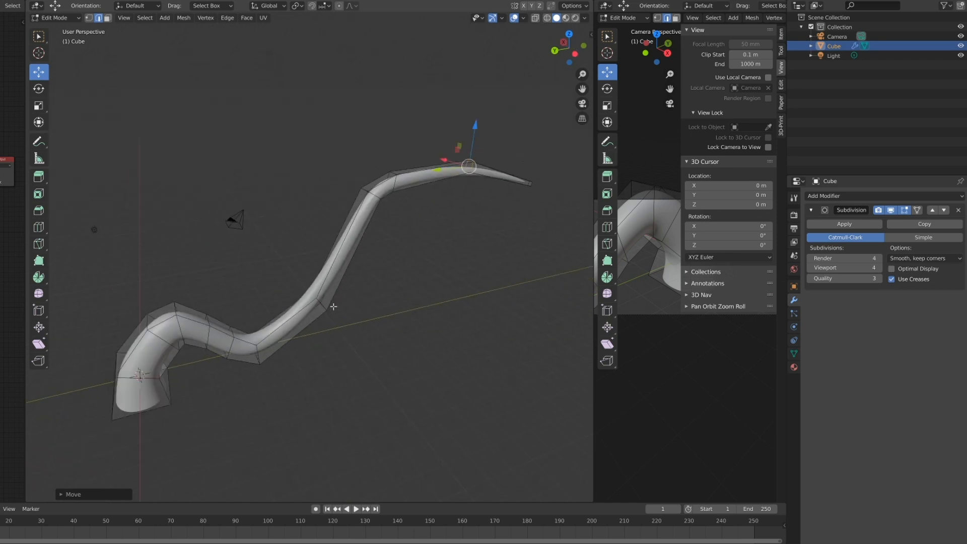
{"action": "middle_click_drag", "start_coordinate": [333, 276], "coordinate": [249, 335]}
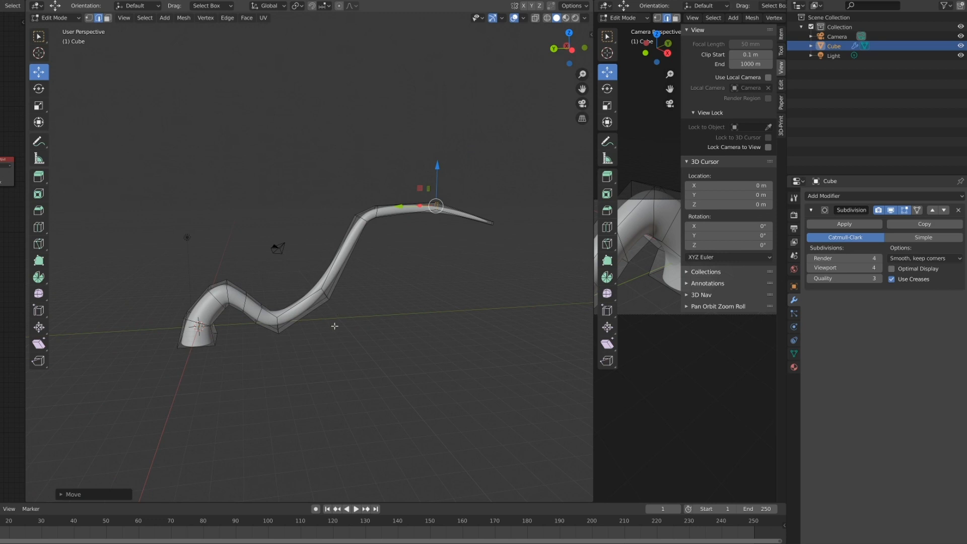
{"action": "key", "text": "Tab"}
Add an armature at the world origin
{"action": "mouse_move", "coordinate": [335, 326]}
{"action": "middle_mouse_down"}
{"action": "mouse_move", "coordinate": [420, 348]}
{"action": "mouse_move", "coordinate": [331, 320]}
{"action": "mouse_move", "coordinate": [350, 321]}
{"action": "mouse_move", "coordinate": [343, 329]}
{"action": "middle_mouse_up"}
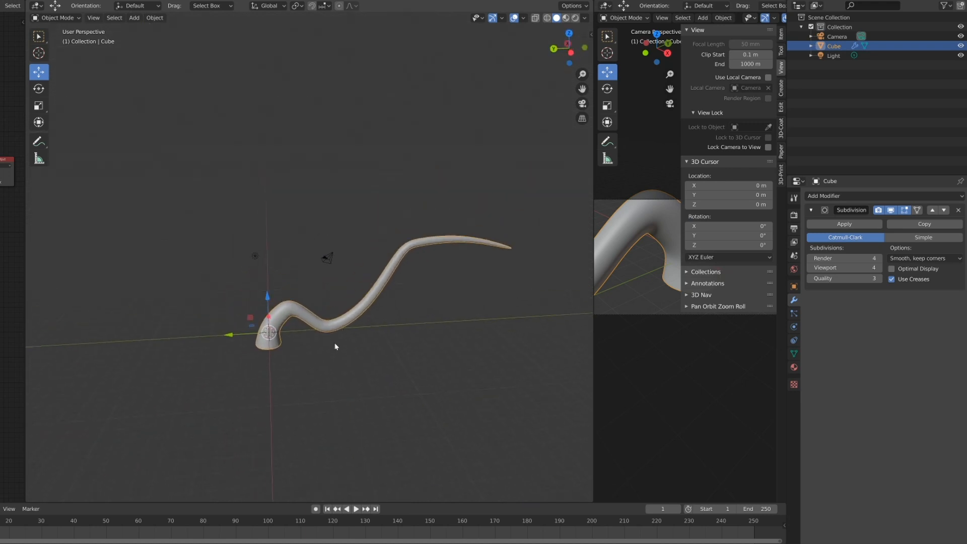
{"action": "middle_click_drag", "start_coordinate": [314, 354], "coordinate": [260, 297]}
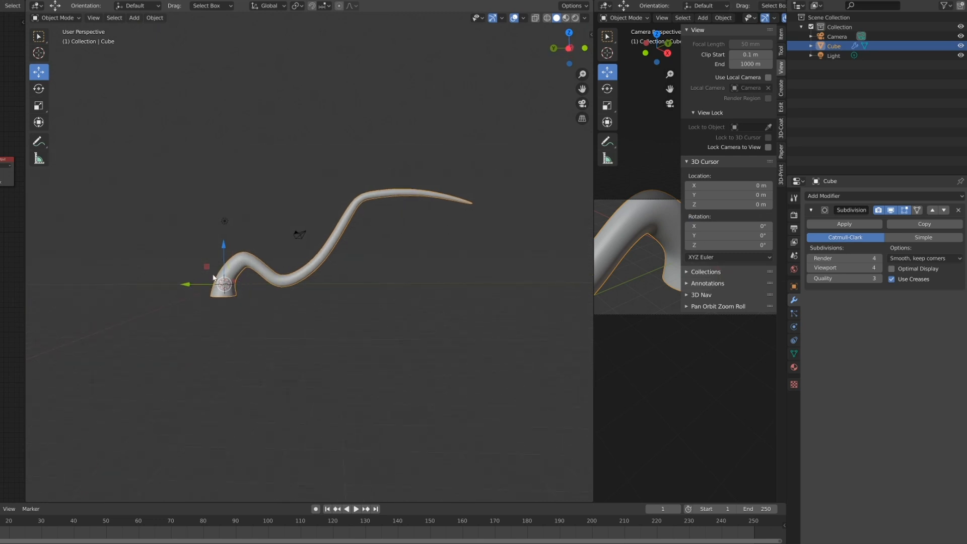
{"action": "middle_click_drag", "start_coordinate": [214, 278], "coordinate": [207, 280]}
{"action": "middle_click_drag", "start_coordinate": [167, 118], "coordinate": [135, 91]}
{"action": "left_click", "coordinate": [134, 18]}
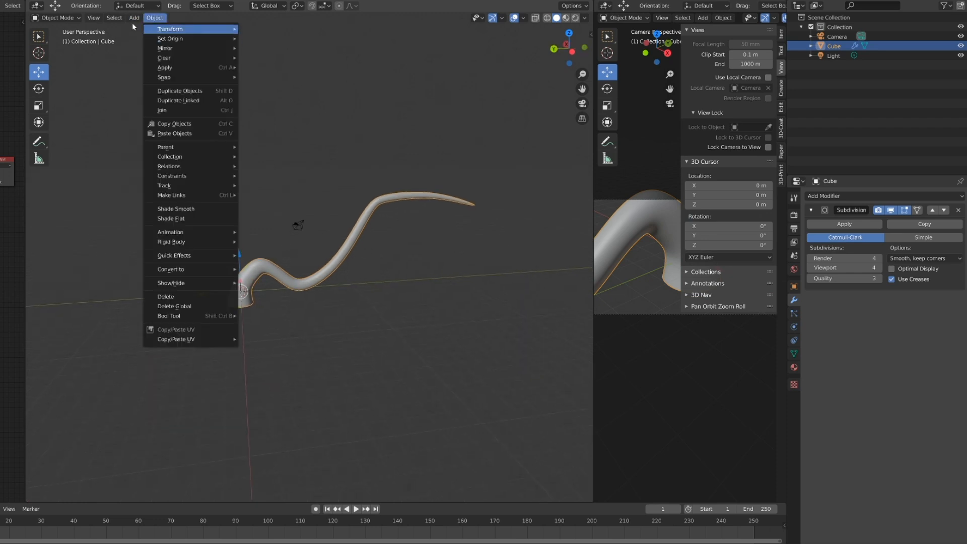
{"action": "left_click", "coordinate": [134, 18]}
{"action": "left_click", "coordinate": [132, 18]}
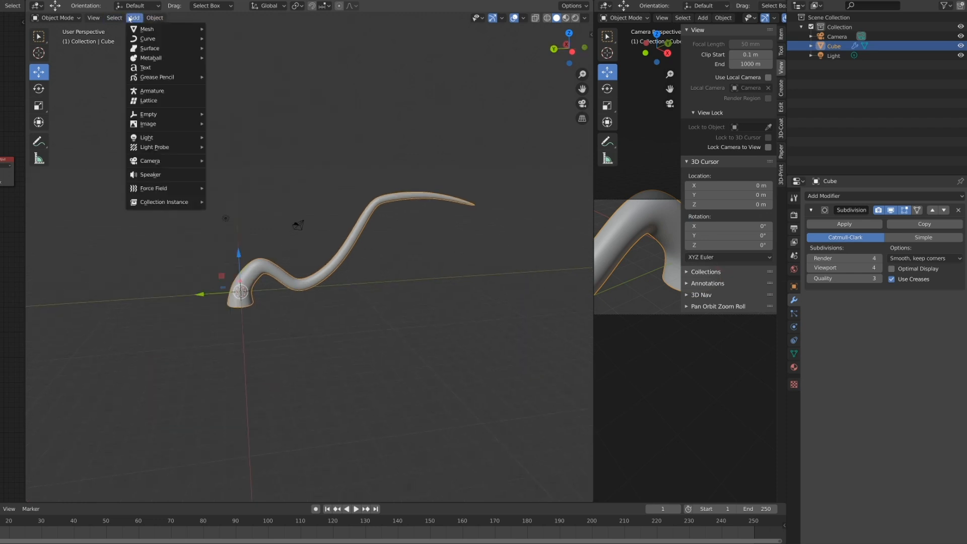
{"action": "left_click", "coordinate": [145, 91]}
{"action": "middle_click_drag", "start_coordinate": [228, 262], "coordinate": [400, 281]}
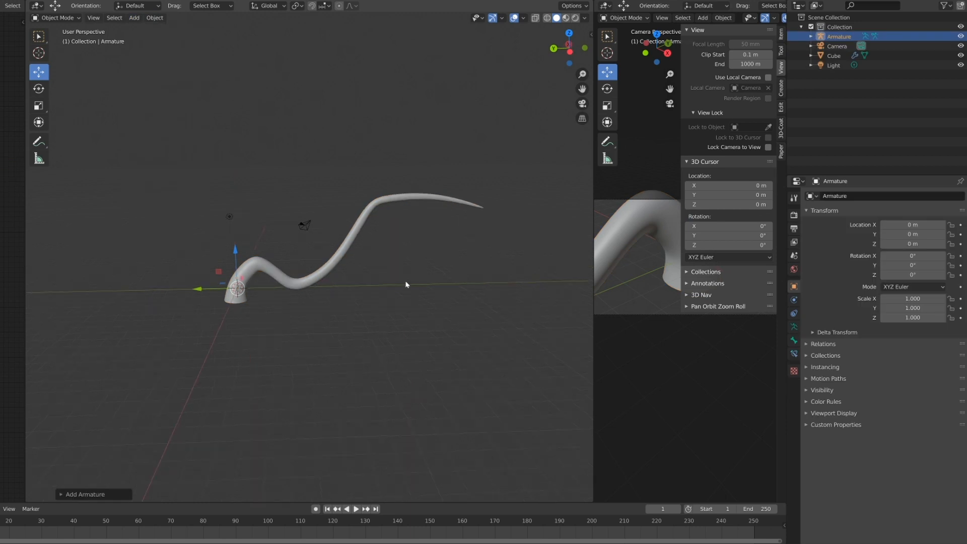
Set the armature's viewport display to draw in front of the mesh
{"action": "left_click", "coordinate": [794, 328]}
{"action": "left_click", "coordinate": [794, 340]}
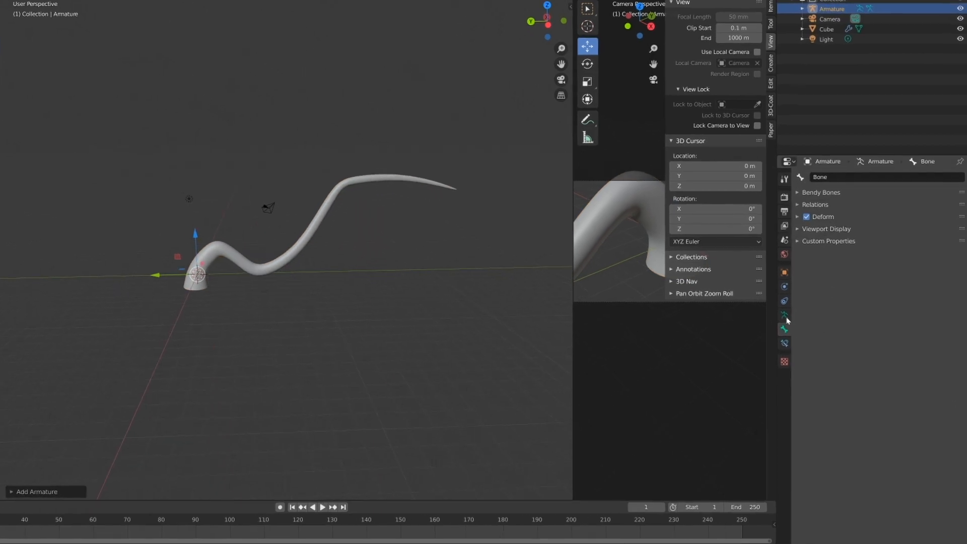
{"action": "left_click", "coordinate": [794, 327]}
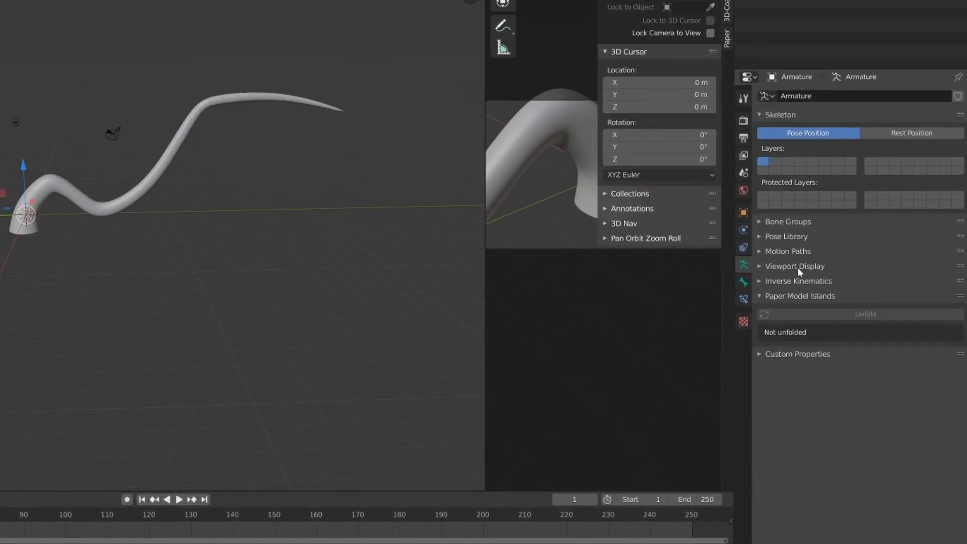
{"action": "left_click", "coordinate": [798, 267]}
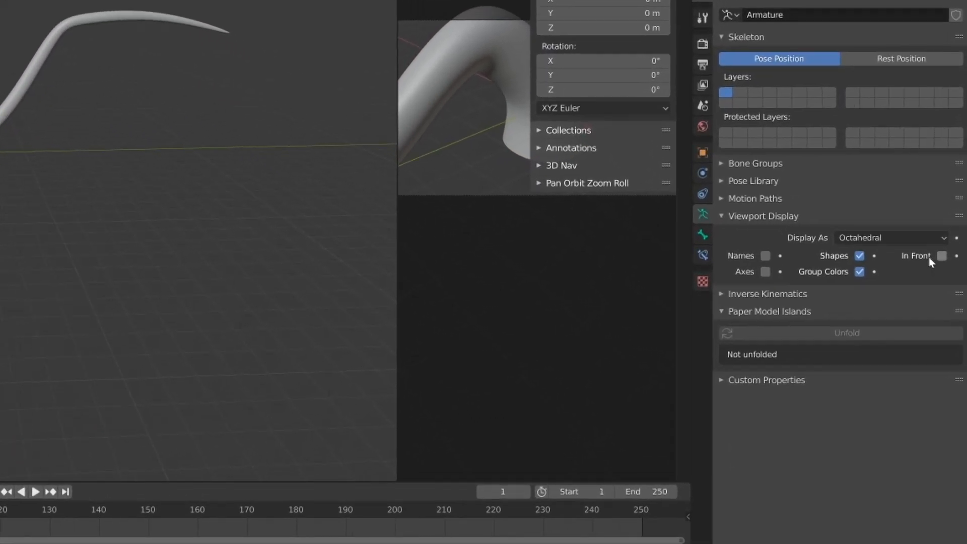
{"action": "left_click", "coordinate": [930, 250]}
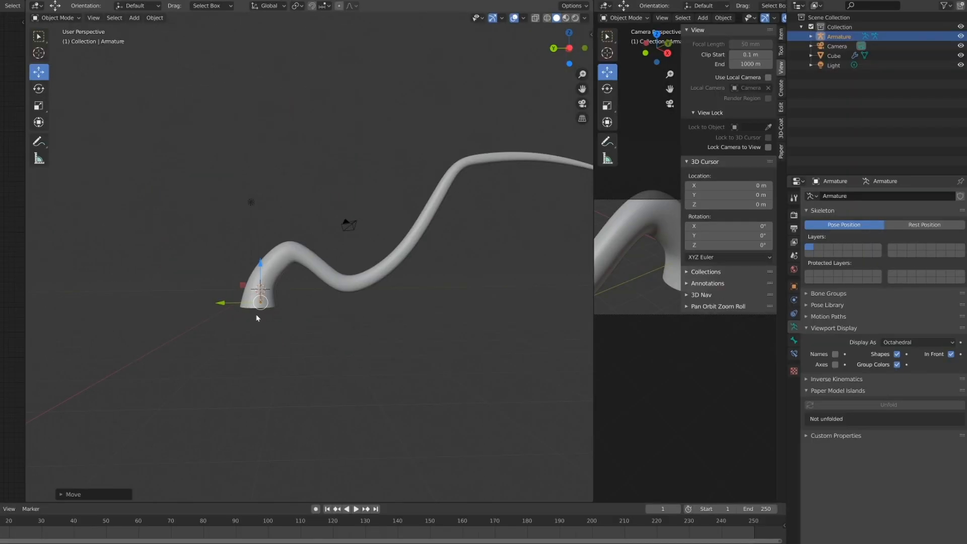
Move the armature down to the tentacle's base and adjust the tip of its first bone in Edit Mode
{"action": "left_click", "coordinate": [39, 72]}
{"action": "left_click", "coordinate": [261, 289]}
{"action": "left_click_drag", "start_coordinate": [262, 253], "coordinate": [265, 240]}
Extrude a chain of four more bones along the tentacle from the base up to the upper bend
{"action": "key", "text": "e"}
{"action": "left_click", "coordinate": [299, 212]}
{"action": "key", "text": "e"}
{"action": "left_click", "coordinate": [346, 255]}
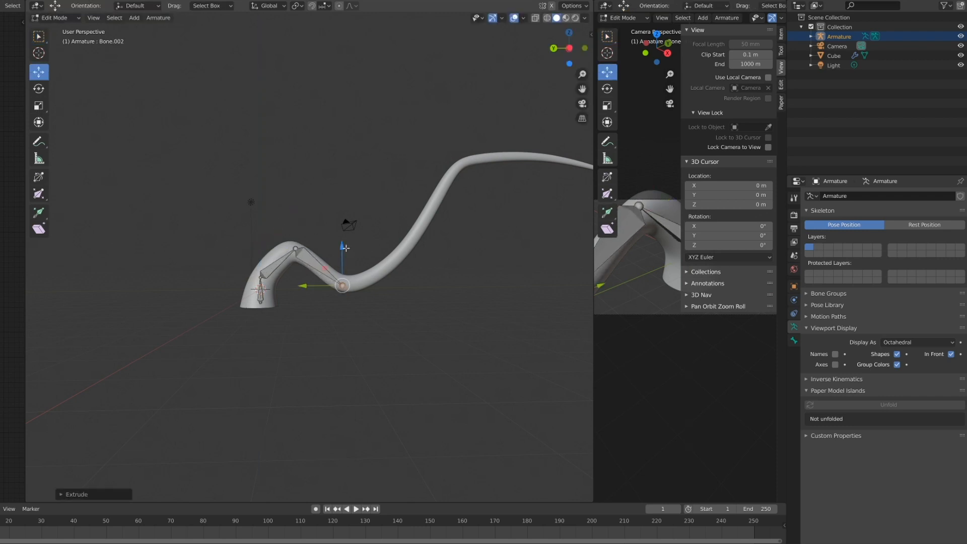
{"action": "key", "text": "e"}
{"action": "left_click", "coordinate": [416, 213]}
{"action": "key", "text": "e"}
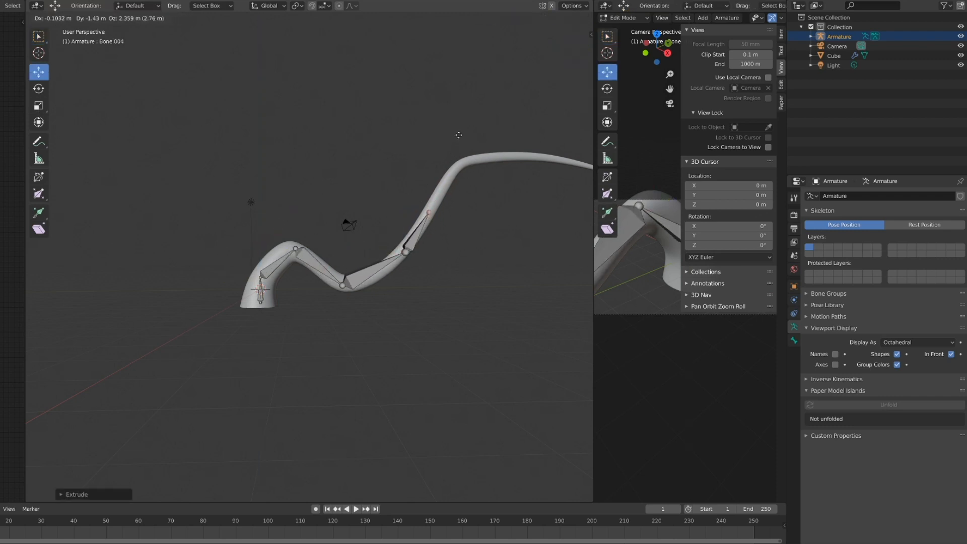
{"action": "left_click", "coordinate": [496, 94]}
{"action": "middle_click_drag", "start_coordinate": [453, 141], "coordinate": [401, 206]}
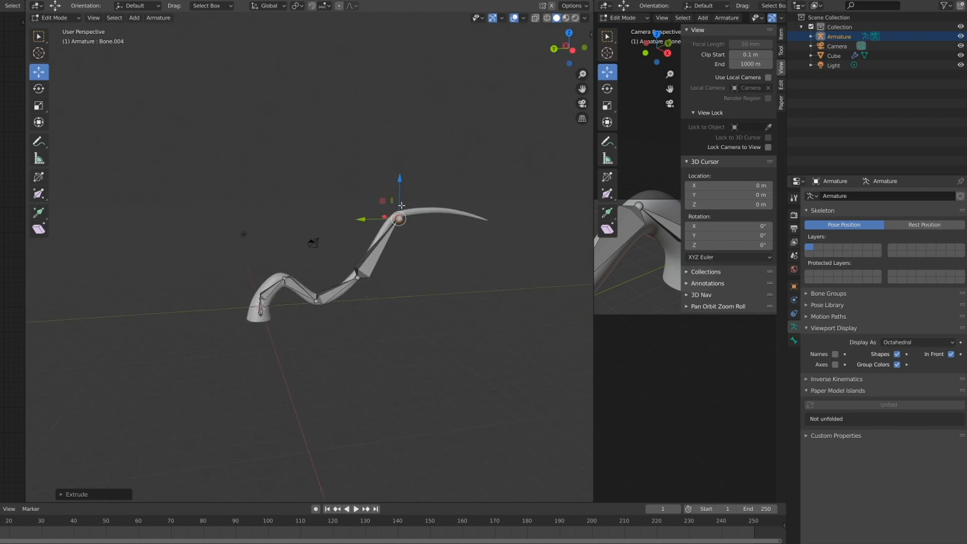
{"action": "middle_click_drag", "start_coordinate": [308, 215], "coordinate": [266, 261]}
Return to Object Mode, delete the armature and select the tentacle
{"action": "key", "text": "Tab"}
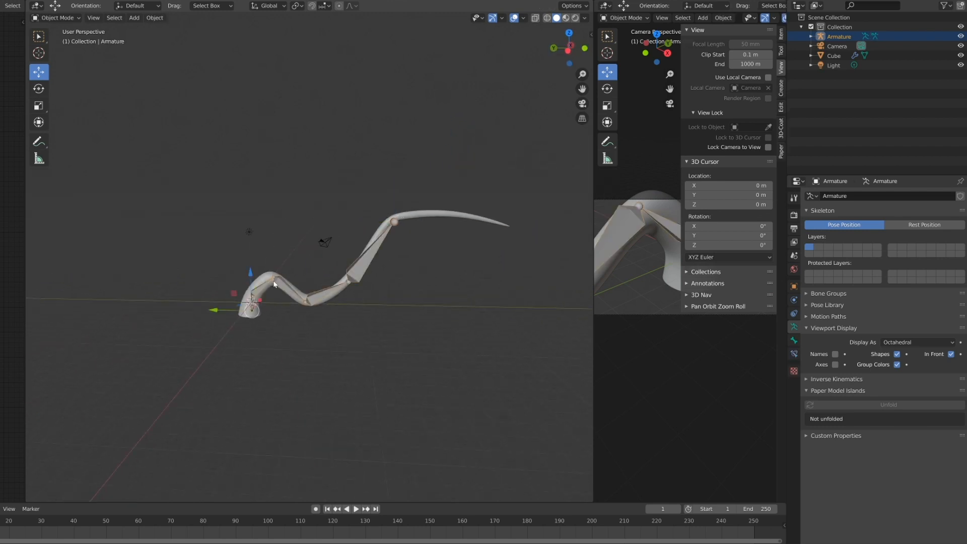
{"action": "key", "text": "Delete"}
{"action": "left_click", "coordinate": [299, 266]}
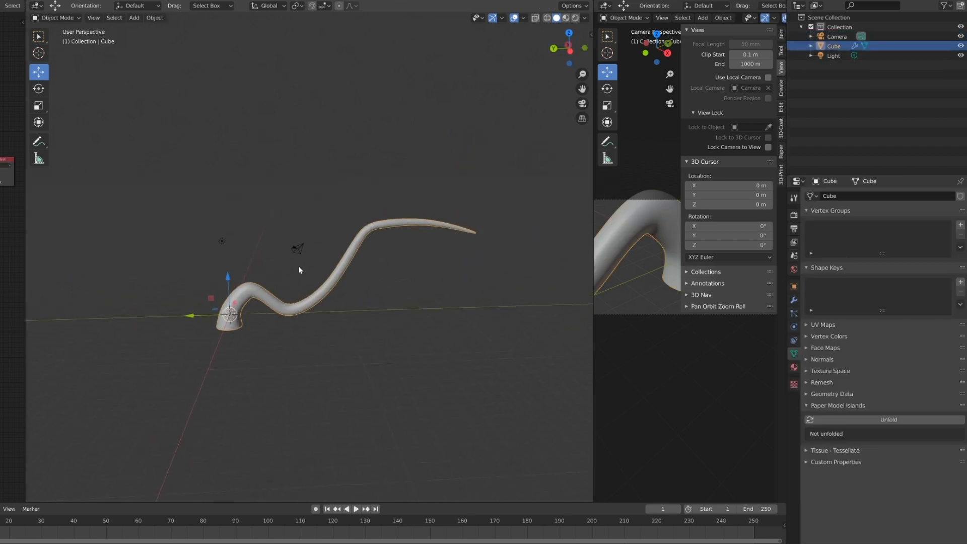
{"action": "mouse_move", "coordinate": [298, 266]}
{"action": "middle_mouse_down"}
{"action": "mouse_move", "coordinate": [343, 273]}
{"action": "mouse_move", "coordinate": [272, 280]}
{"action": "mouse_move", "coordinate": [264, 291]}
{"action": "mouse_move", "coordinate": [295, 279]}
{"action": "middle_mouse_up"}
{"action": "middle_click_drag", "start_coordinate": [370, 281], "coordinate": [398, 298]}
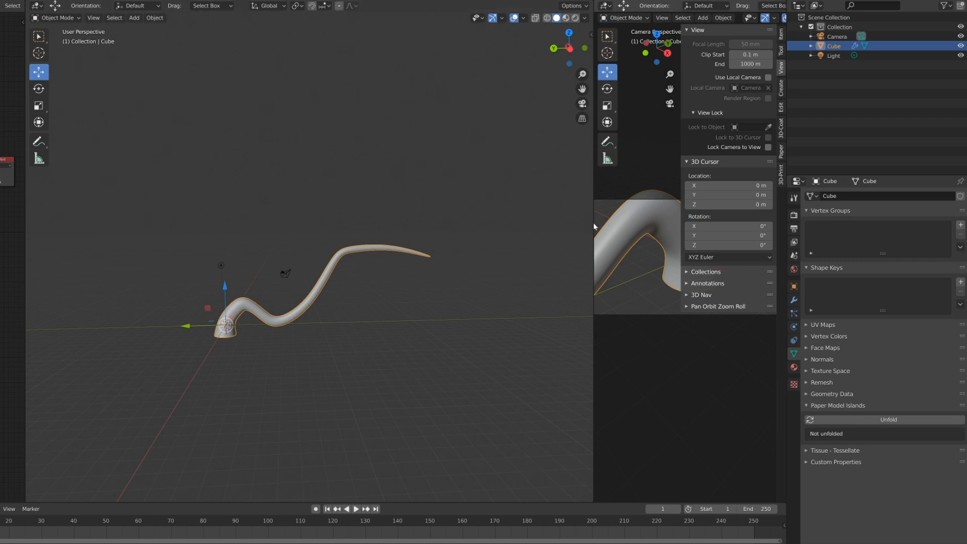
Enlarge the camera viewport, lock the camera to the view and reframe it on the whole tentacle
{"action": "left_click_drag", "start_coordinate": [594, 223], "coordinate": [359, 224]}
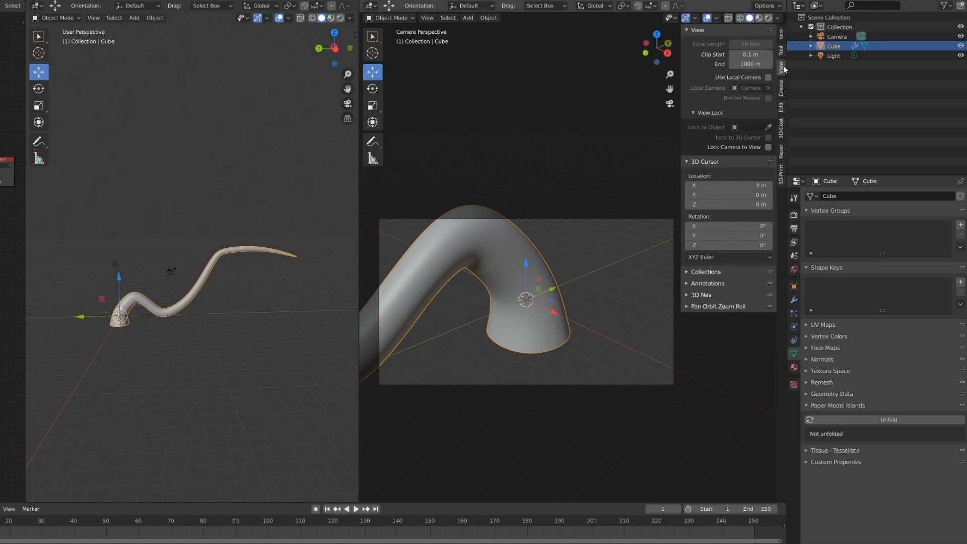
{"action": "left_click", "coordinate": [768, 147]}
{"action": "mouse_move", "coordinate": [475, 303]}
{"action": "middle_mouse_down"}
{"action": "mouse_move", "coordinate": [460, 283]}
{"action": "mouse_move", "coordinate": [550, 285]}
{"action": "mouse_move", "coordinate": [509, 297]}
{"action": "mouse_move", "coordinate": [540, 285]}
{"action": "mouse_move", "coordinate": [519, 304]}
{"action": "mouse_move", "coordinate": [484, 270]}
{"action": "mouse_move", "coordinate": [524, 286]}
{"action": "mouse_move", "coordinate": [518, 274]}
{"action": "mouse_move", "coordinate": [482, 277]}
{"action": "mouse_move", "coordinate": [496, 283]}
{"action": "mouse_move", "coordinate": [453, 256]}
{"action": "mouse_move", "coordinate": [467, 270]}
{"action": "middle_mouse_up"}
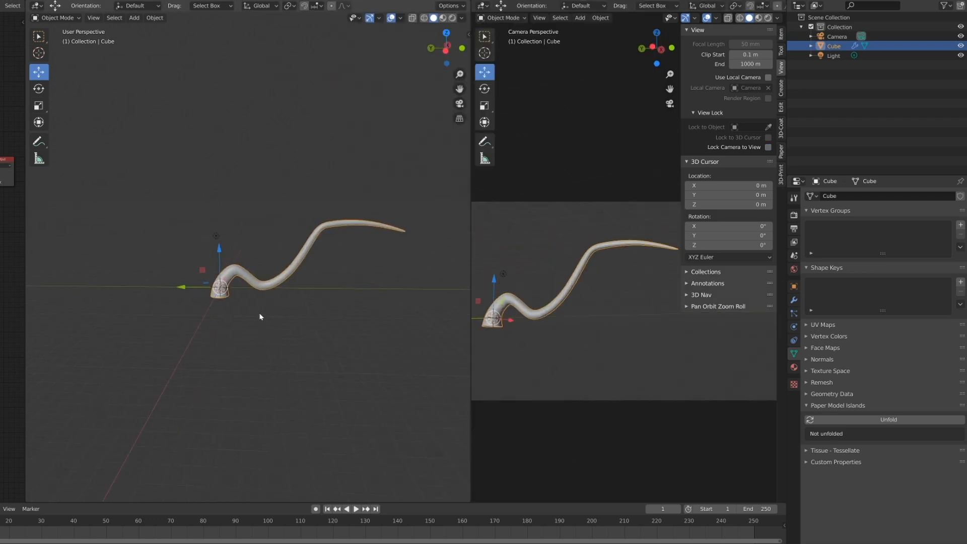
Show the tentacle's modifier settings and enter Edit Mode on its mesh
{"action": "mouse_move", "coordinate": [259, 318]}
{"action": "middle_mouse_down"}
{"action": "mouse_move", "coordinate": [332, 341]}
{"action": "mouse_move", "coordinate": [281, 332]}
{"action": "mouse_move", "coordinate": [242, 342]}
{"action": "middle_mouse_up"}
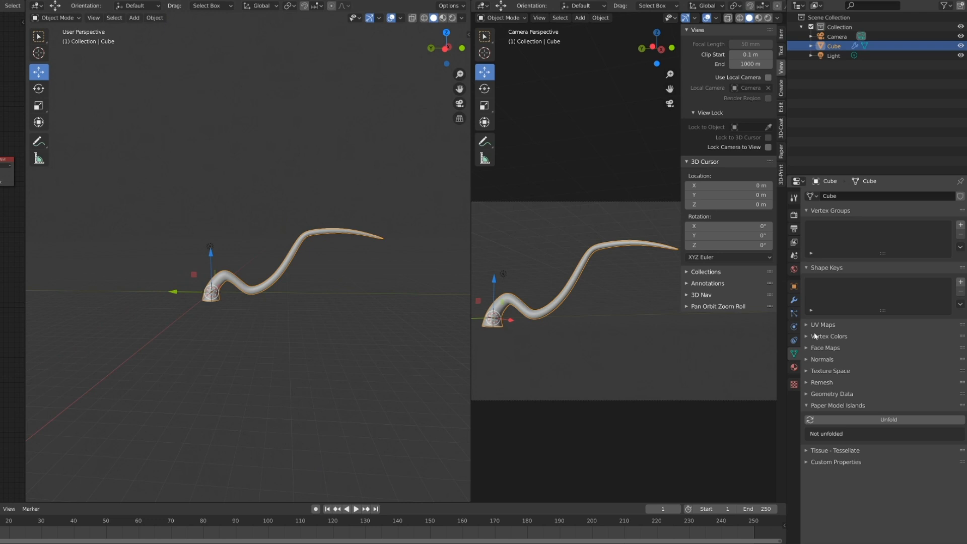
{"action": "left_click", "coordinate": [794, 301]}
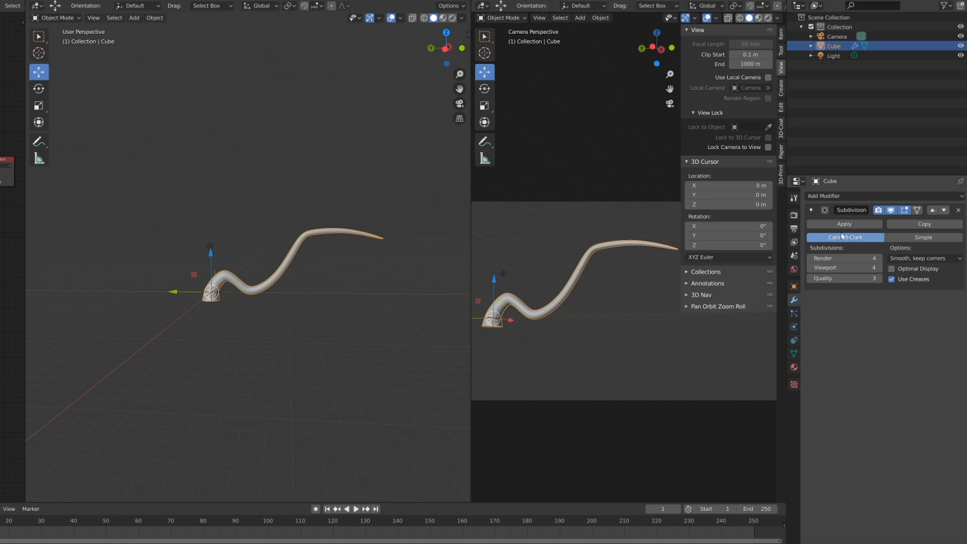
{"action": "scroll", "coordinate": [207, 334], "scroll_direction": "up", "scroll_amount": 3}
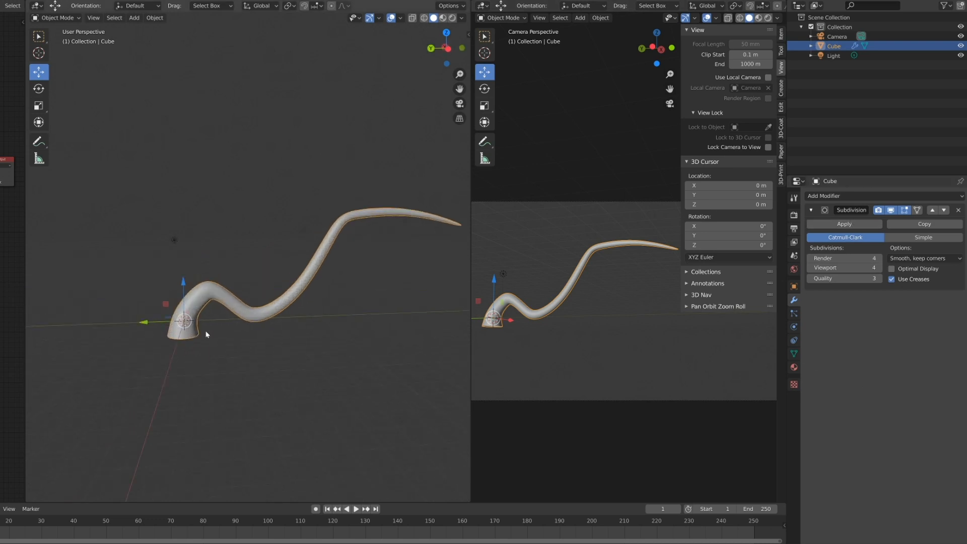
{"action": "scroll", "coordinate": [210, 342], "scroll_direction": "down", "scroll_amount": 2}
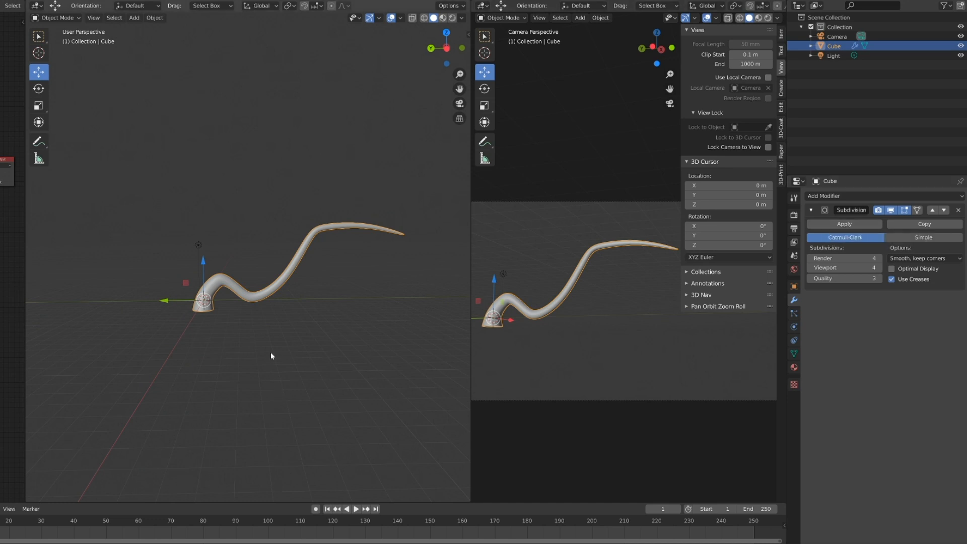
{"action": "key", "text": "Tab"}
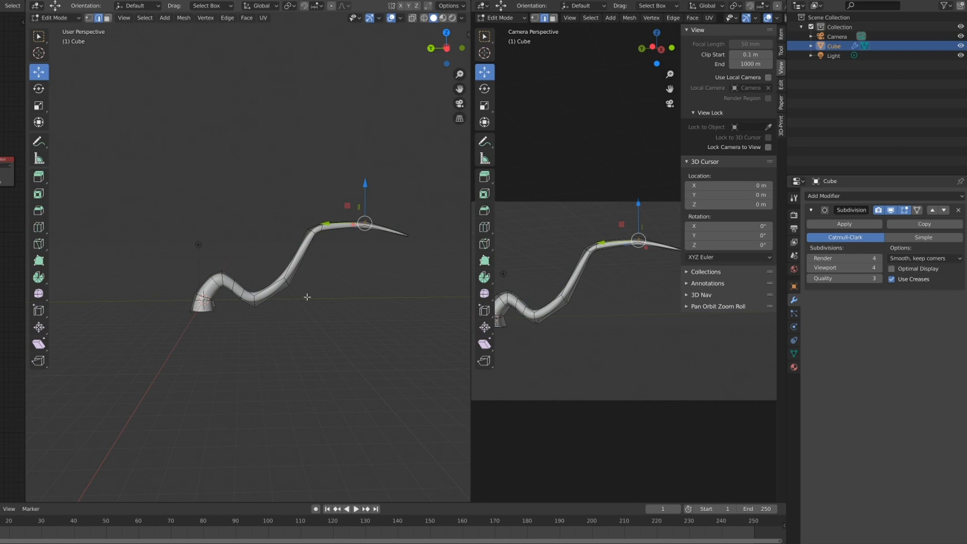
Apply the Subdivision modifier to the tentacle in Object Mode and return to Edit Mode
{"action": "key", "text": "Tab"}
{"action": "left_click", "coordinate": [844, 224]}
{"action": "key", "text": "Tab"}
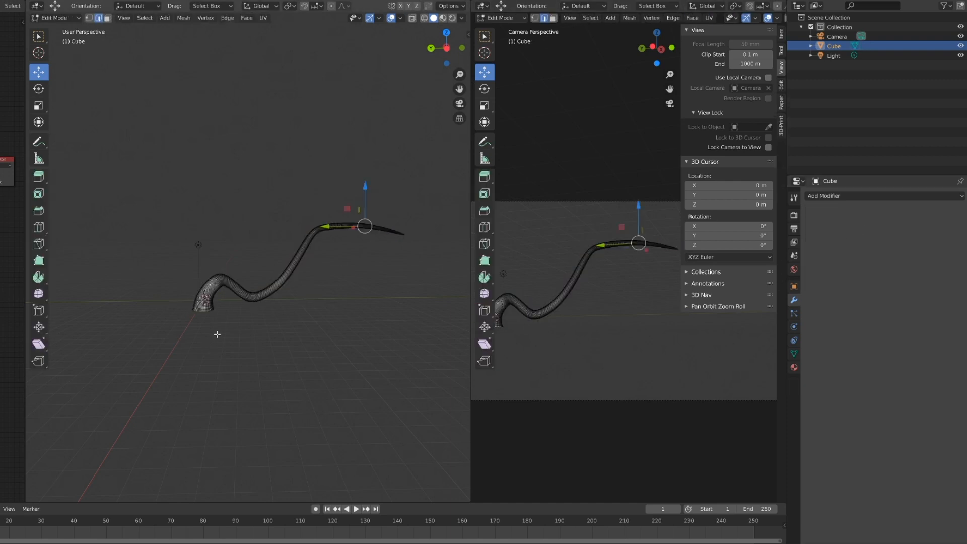
Examine the density and spacing of the subdivided mesh along the tentacle from base to upper section
{"action": "scroll", "coordinate": [162, 215], "scroll_direction": "up", "scroll_amount": 6}
{"action": "scroll", "coordinate": [287, 255], "scroll_direction": "down", "scroll_amount": 4}
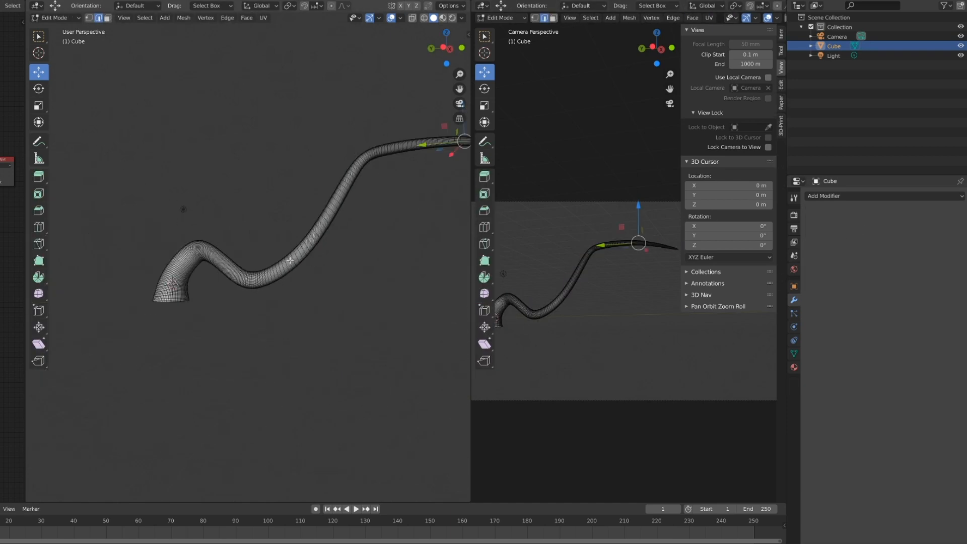
{"action": "scroll", "coordinate": [231, 270], "scroll_direction": "up", "scroll_amount": 4}
{"action": "middle_click_drag", "start_coordinate": [291, 261], "coordinate": [237, 280], "text": "shift"}
{"action": "scroll", "coordinate": [266, 259], "scroll_direction": "down", "scroll_amount": 5}
{"action": "middle_click_drag", "start_coordinate": [237, 280], "coordinate": [230, 298]}
{"action": "scroll", "coordinate": [230, 298], "scroll_direction": "up", "scroll_amount": 4}
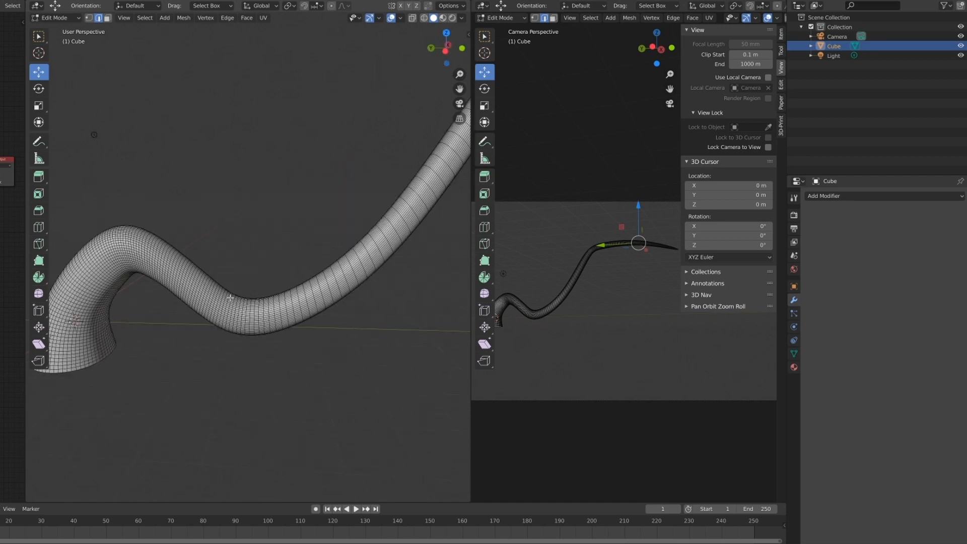
{"action": "middle_click_drag", "start_coordinate": [358, 236], "coordinate": [181, 356], "text": "shift"}
{"action": "scroll", "coordinate": [297, 255], "scroll_direction": "up", "scroll_amount": 3}
{"action": "scroll", "coordinate": [296, 255], "scroll_direction": "down", "scroll_amount": 3}
{"action": "middle_click_drag", "start_coordinate": [293, 243], "coordinate": [281, 218]}
{"action": "scroll", "coordinate": [260, 202], "scroll_direction": "up", "scroll_amount": 3}
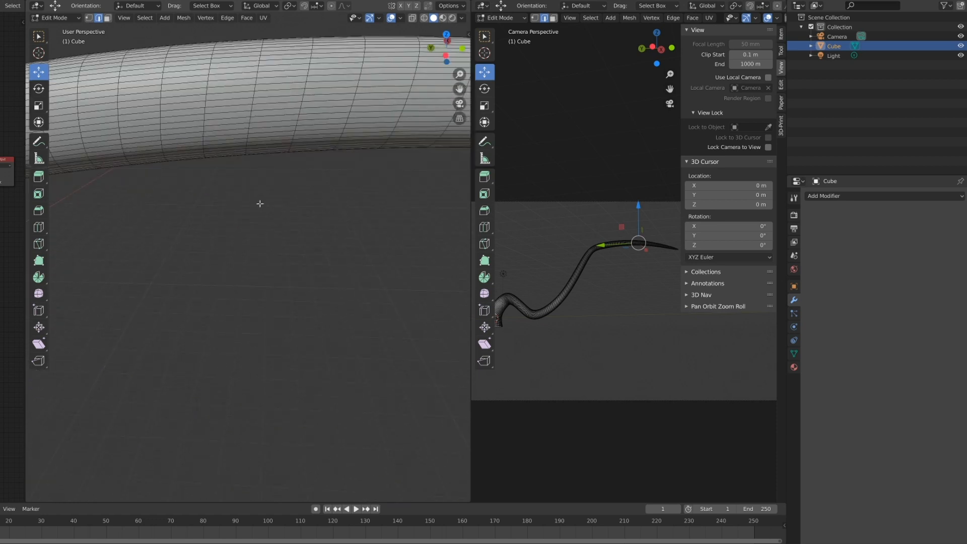
{"action": "scroll", "coordinate": [259, 202], "scroll_direction": "down", "scroll_amount": 6}
Restore the low-poly cage with its level 4 Subdivision modifier and reopen it in Edit Mode
{"action": "key", "text": "Tab"}
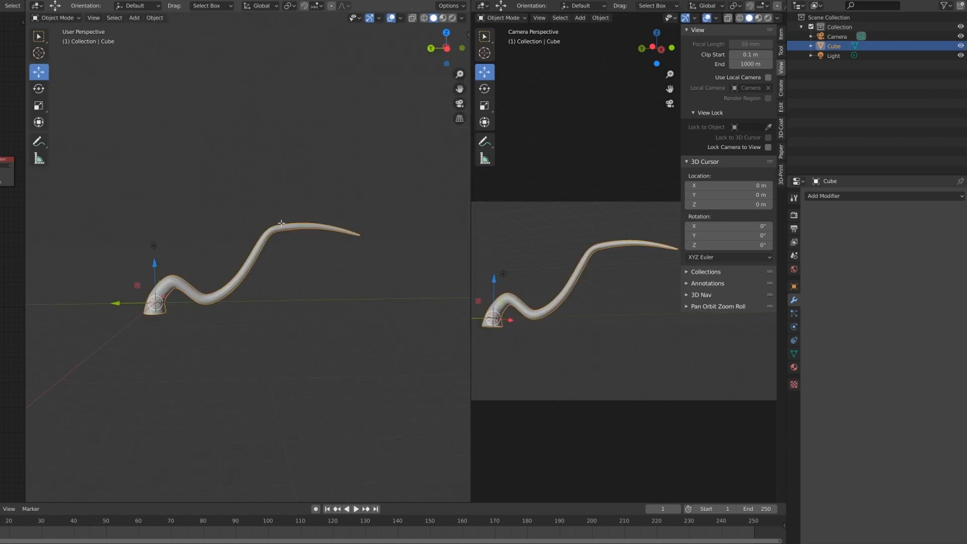
{"action": "key", "text": "ctrl+4"}
{"action": "key", "text": "Tab"}
Add centred edge loops across the lower bend, the rising section, the upper section and the tip section of the tentacle
{"action": "scroll", "coordinate": [266, 251], "scroll_direction": "up", "scroll_amount": 3}
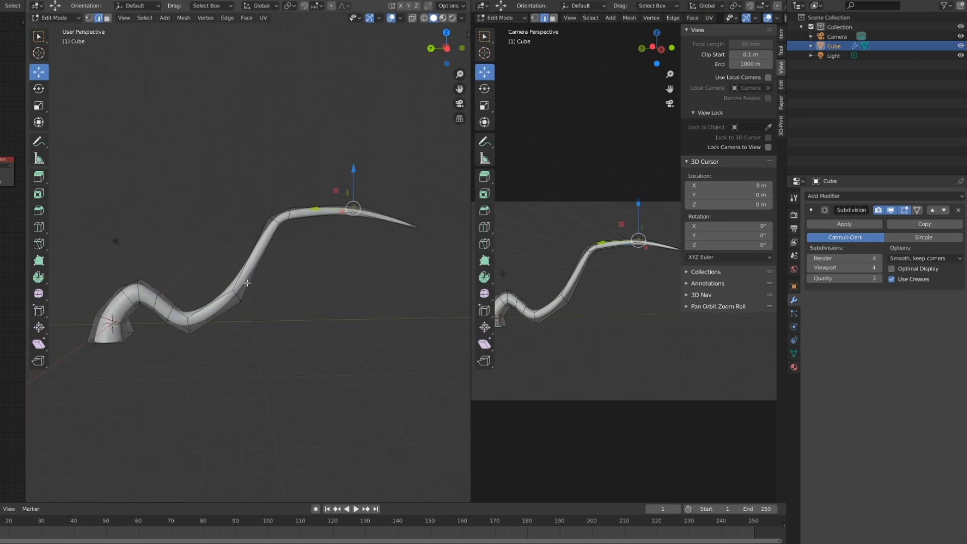
{"action": "key", "text": "ctrl+r"}
{"action": "left_click", "coordinate": [222, 308]}
{"action": "right_click", "coordinate": [222, 307]}
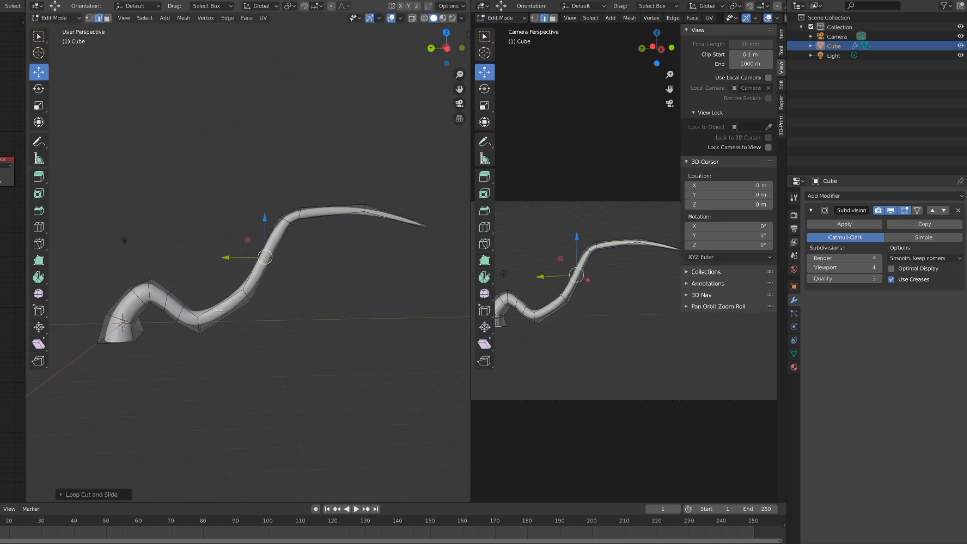
{"action": "left_click", "coordinate": [330, 208]}
{"action": "right_click", "coordinate": [330, 208]}
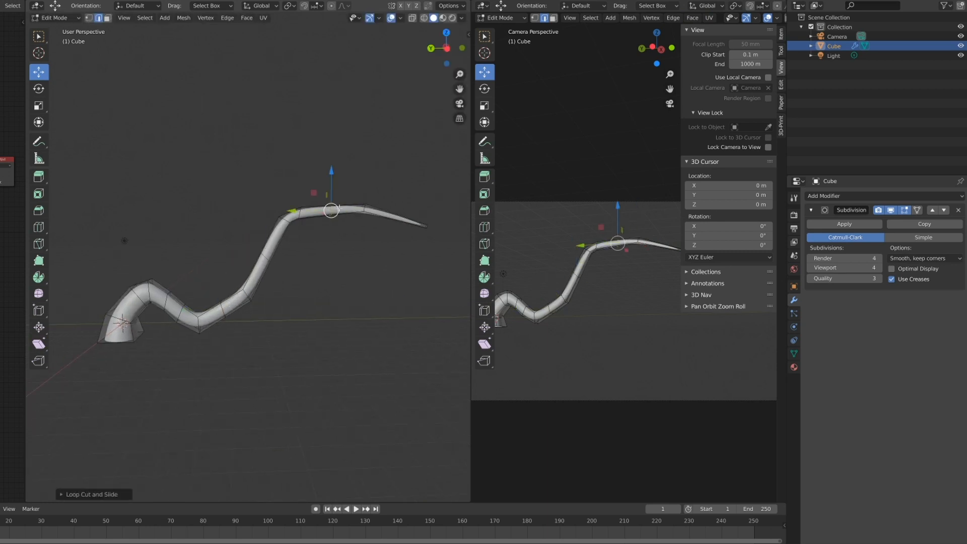
{"action": "key", "text": "ctrl+r"}
{"action": "left_click", "coordinate": [398, 215]}
{"action": "right_click", "coordinate": [341, 295]}
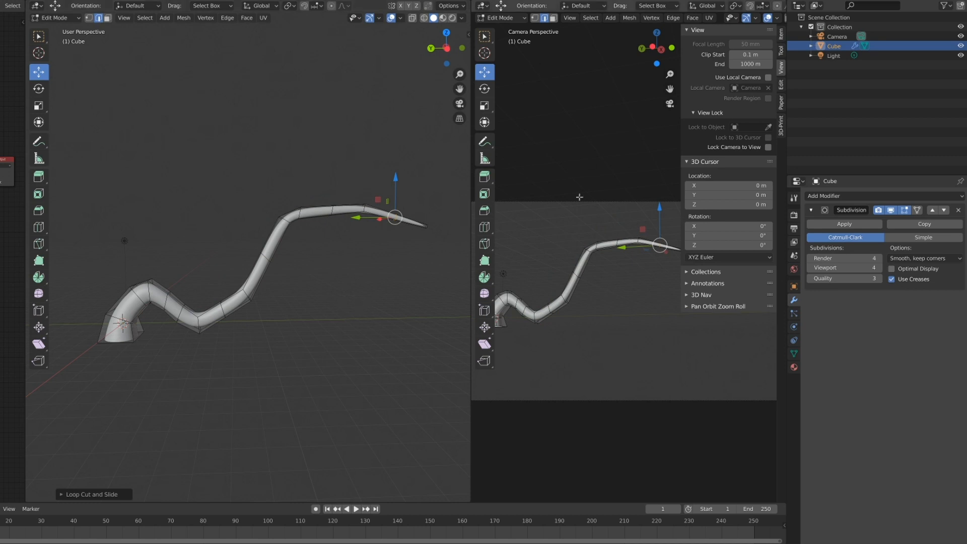
Enlarge the camera viewport to frame the whole tentacle and turn off its overlays
{"action": "left_click_drag", "start_coordinate": [472, 180], "coordinate": [288, 183]}
{"action": "scroll", "coordinate": [390, 268], "scroll_direction": "up", "scroll_amount": 2}
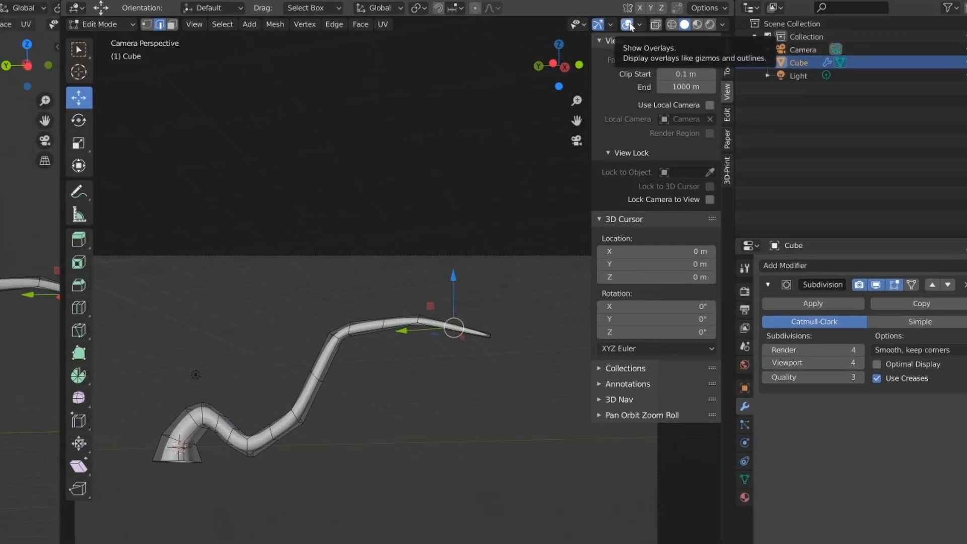
{"action": "left_click", "coordinate": [628, 24]}
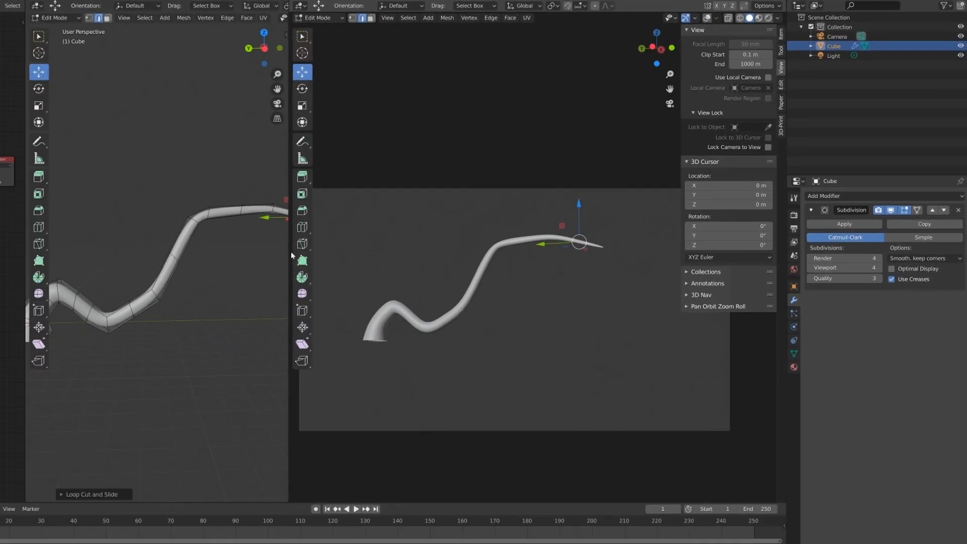
{"action": "left_click_drag", "start_coordinate": [290, 251], "coordinate": [360, 267]}
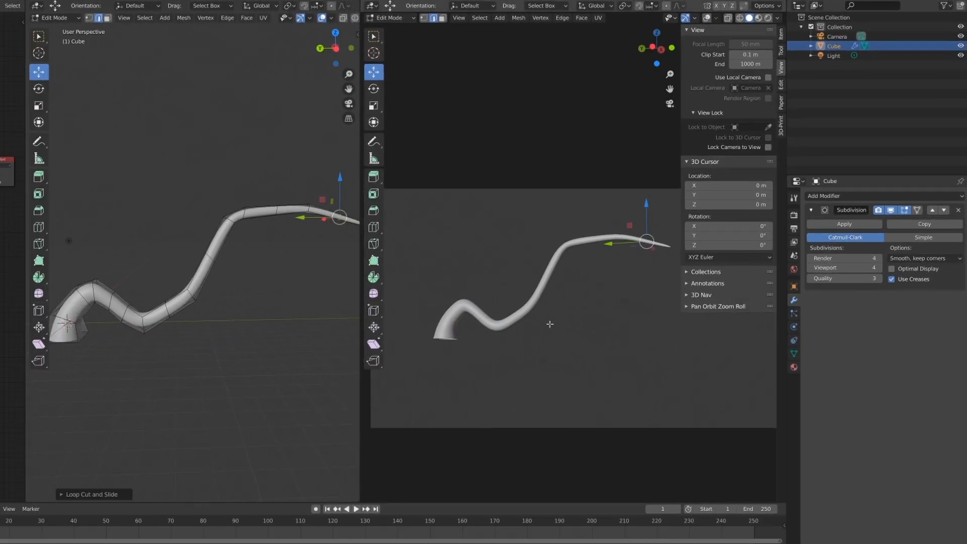
Raise the edge loop between the upper section and the tip slightly along Z to round the curve
{"action": "middle_click_drag", "start_coordinate": [277, 275], "coordinate": [215, 275]}
{"action": "middle_click_drag", "start_coordinate": [216, 226], "coordinate": [246, 226]}
{"action": "left_click", "coordinate": [282, 222], "text": "alt"}
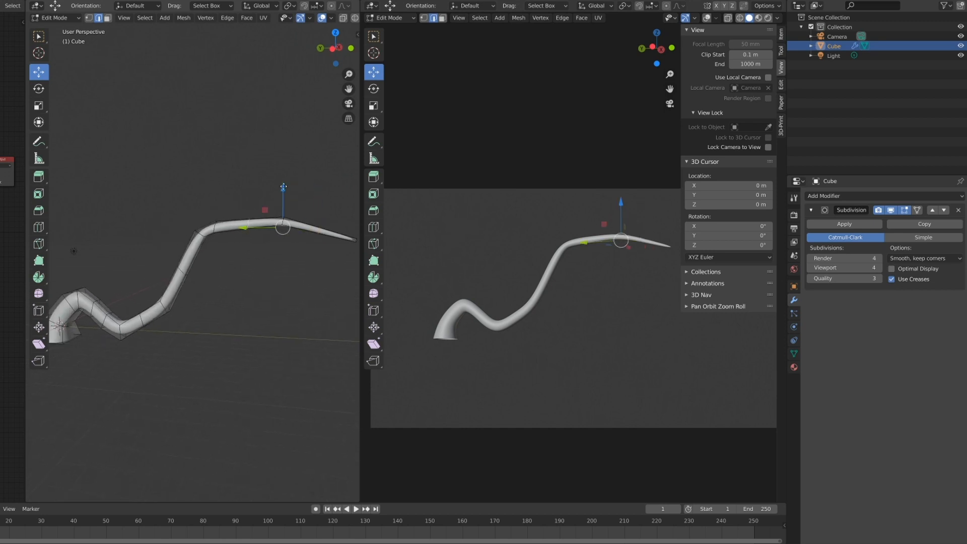
{"action": "left_click_drag", "start_coordinate": [283, 187], "coordinate": [283, 181]}
Move the edge loop at the foot of the rising section slightly down and along Y to smooth the bend
{"action": "middle_click_drag", "start_coordinate": [283, 202], "coordinate": [276, 289]}
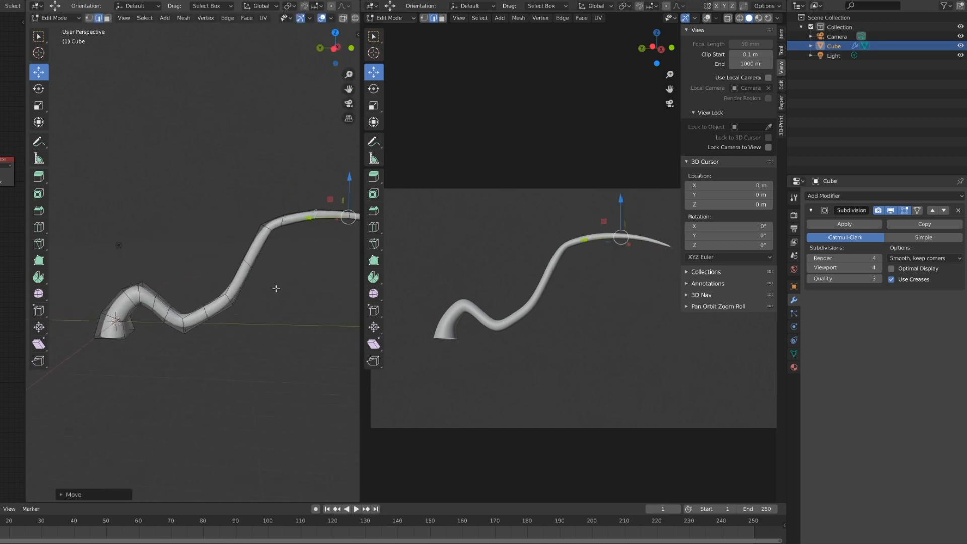
{"action": "left_click", "coordinate": [247, 262], "text": "alt"}
{"action": "left_click", "coordinate": [221, 279], "text": "alt"}
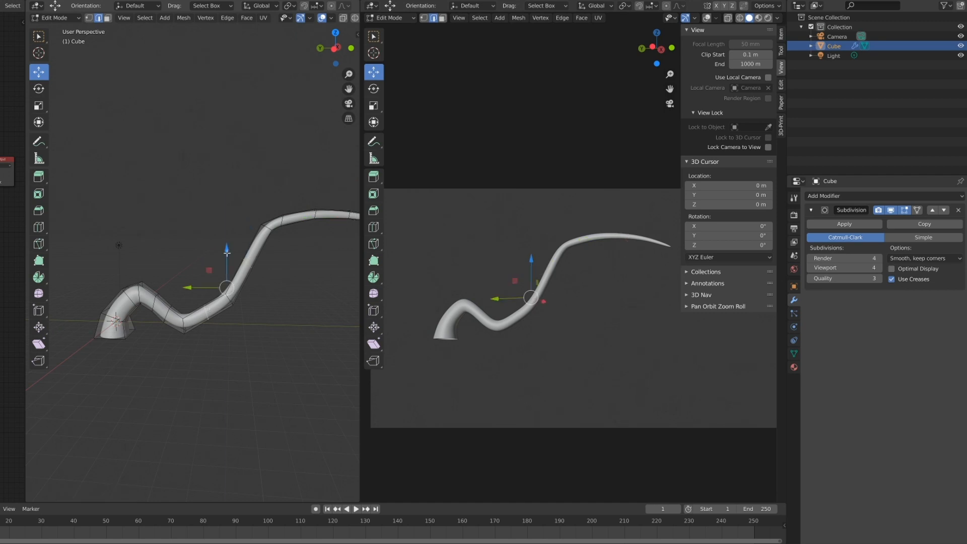
{"action": "left_click_drag", "start_coordinate": [227, 253], "coordinate": [227, 264]}
{"action": "left_click_drag", "start_coordinate": [192, 291], "coordinate": [196, 292]}
Apply the Subdivision modifier to the reshaped tentacle and return to Object Mode
{"action": "scroll", "coordinate": [205, 345], "scroll_direction": "down", "scroll_amount": 3}
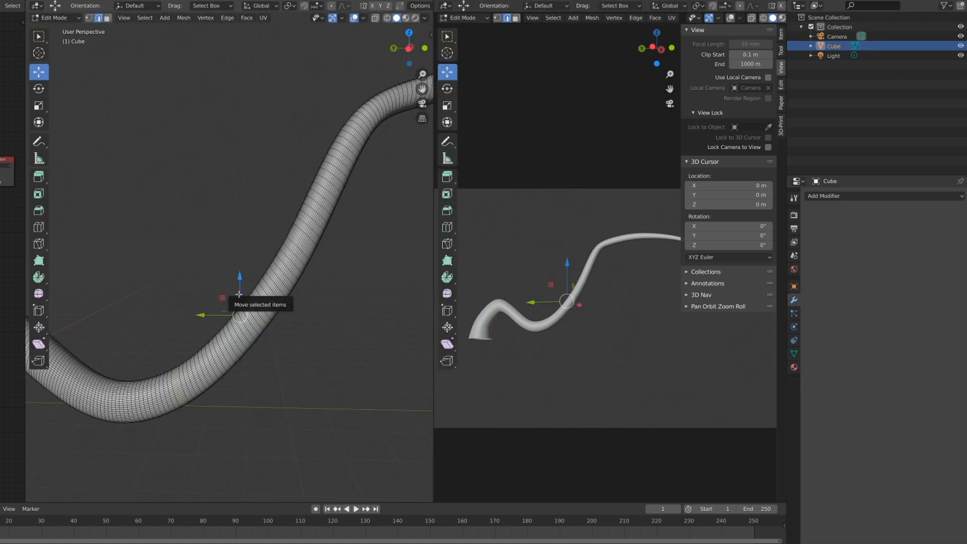
{"action": "scroll", "coordinate": [245, 294], "scroll_direction": "down", "scroll_amount": 2}
{"action": "key", "text": "Tab"}
{"action": "scroll", "coordinate": [198, 304], "scroll_direction": "down", "scroll_amount": 3}
{"action": "middle_click_drag", "start_coordinate": [198, 304], "coordinate": [225, 354]}
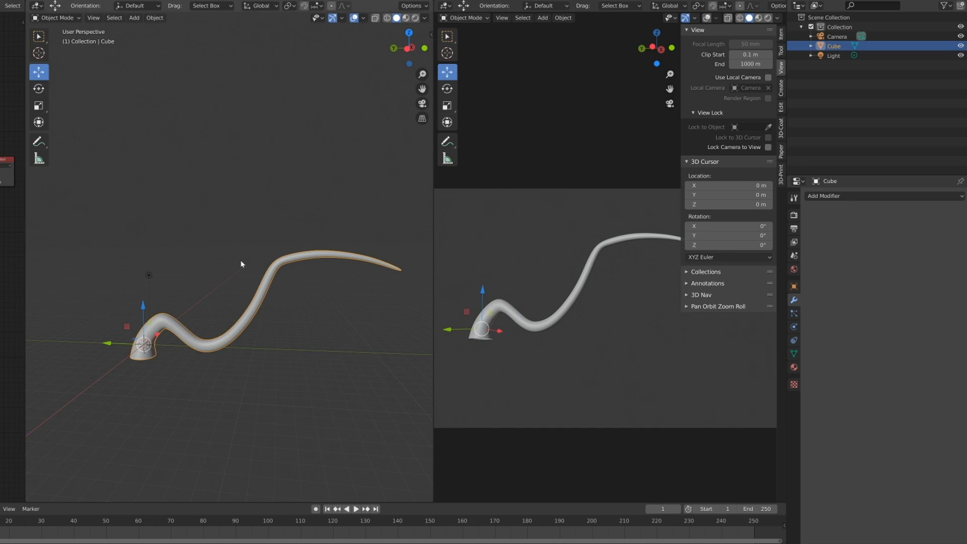
{"action": "middle_click_drag", "start_coordinate": [237, 270], "coordinate": [222, 353]}
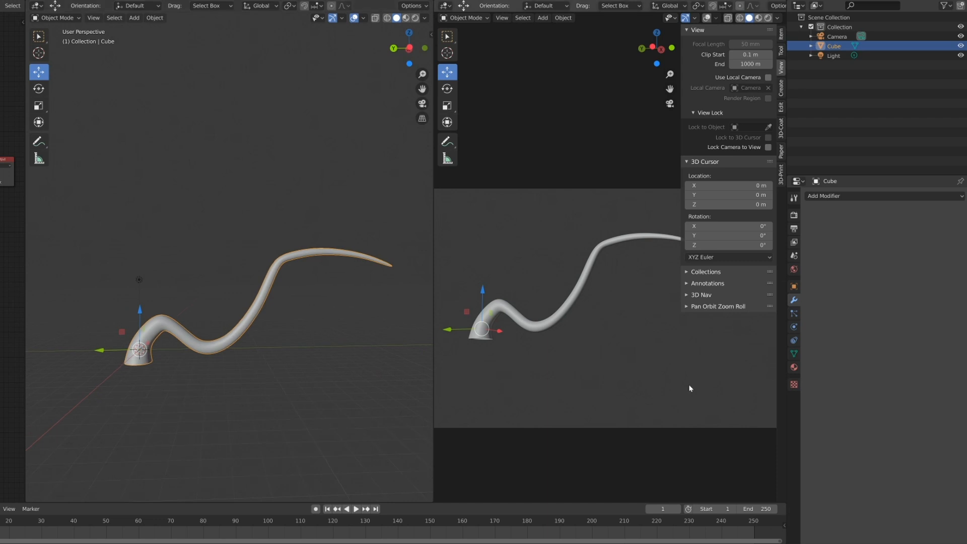
Append the skin material from another Blender file and assign Skin.002 to the tentacle in place of its default material
{"action": "left_click", "coordinate": [794, 368]}
{"action": "left_click_drag", "start_coordinate": [879, 209], "coordinate": [878, 262]}
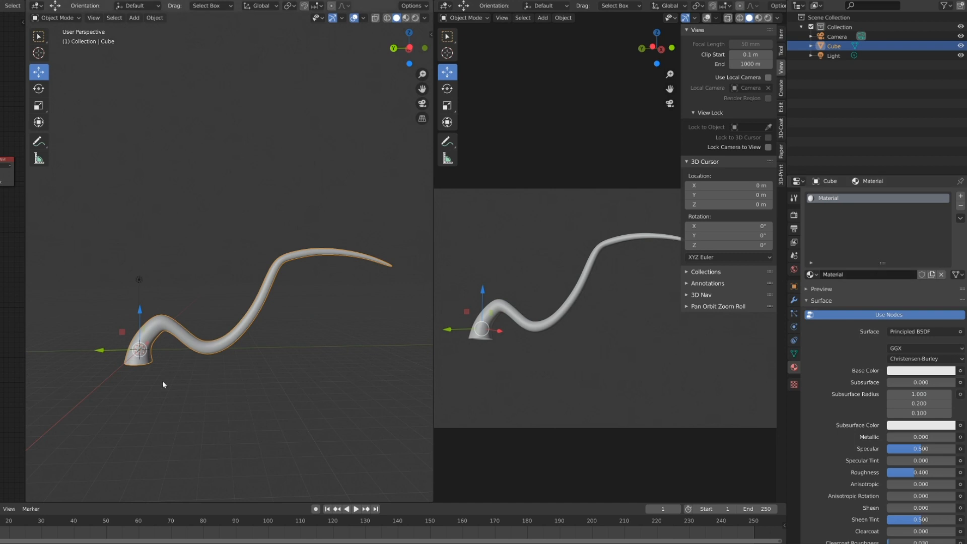
{"action": "middle_click_drag", "start_coordinate": [162, 379], "coordinate": [219, 361]}
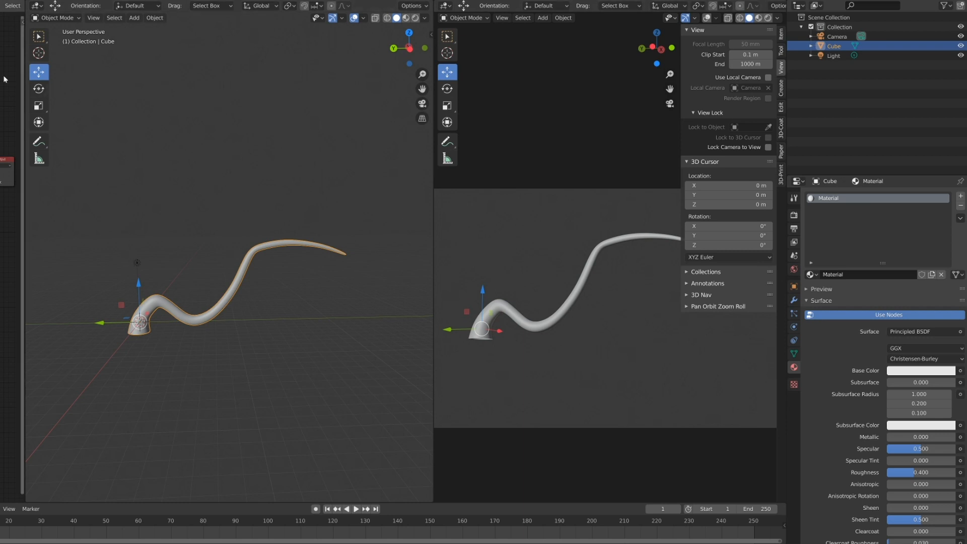
{"action": "left_click", "coordinate": [0, 0]}
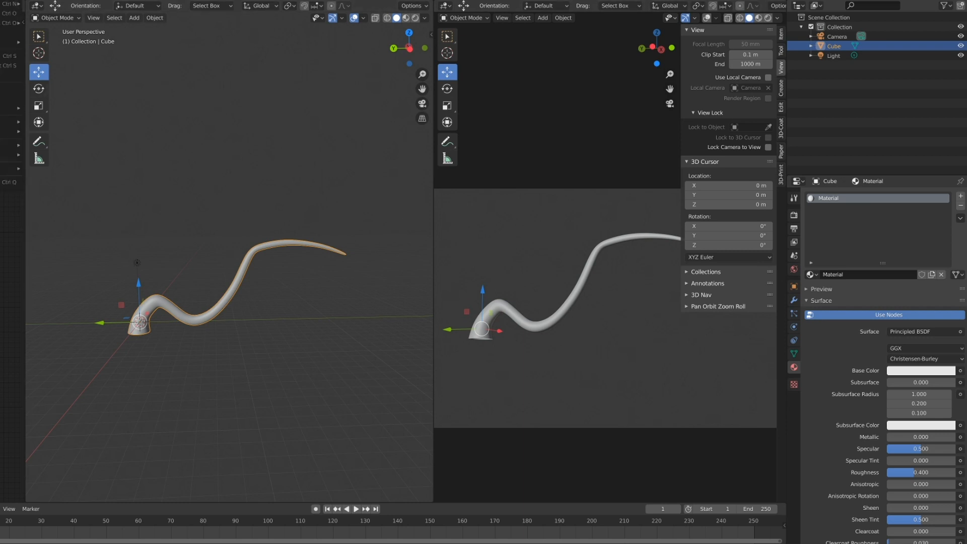
{"action": "left_click", "coordinate": [0, 99]}
{"action": "left_click", "coordinate": [812, 274]}
{"action": "left_click", "coordinate": [841, 301]}
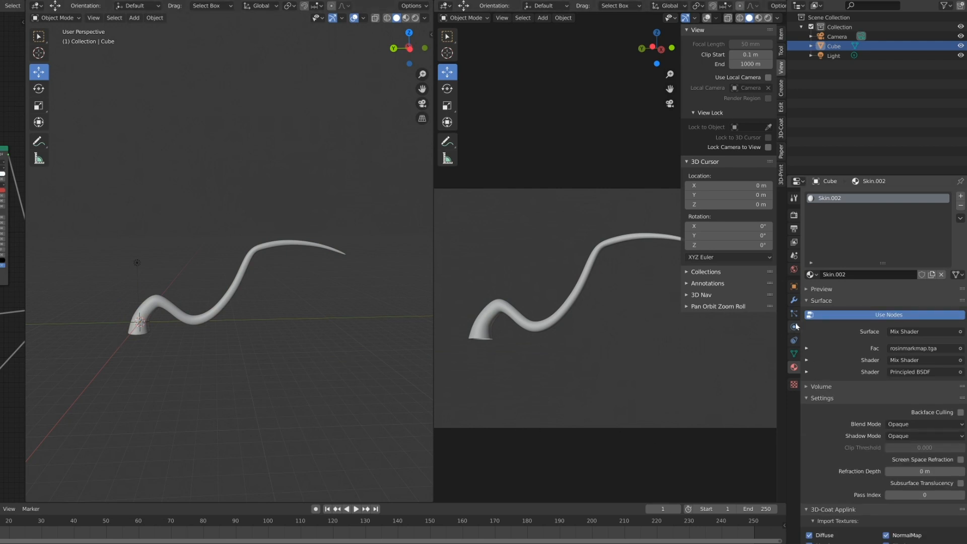
Show the tentacle's vertex color settings and switch the resized camera viewport to rendered shading
{"action": "left_click", "coordinate": [795, 354]}
{"action": "left_click_drag", "start_coordinate": [434, 270], "coordinate": [356, 272]}
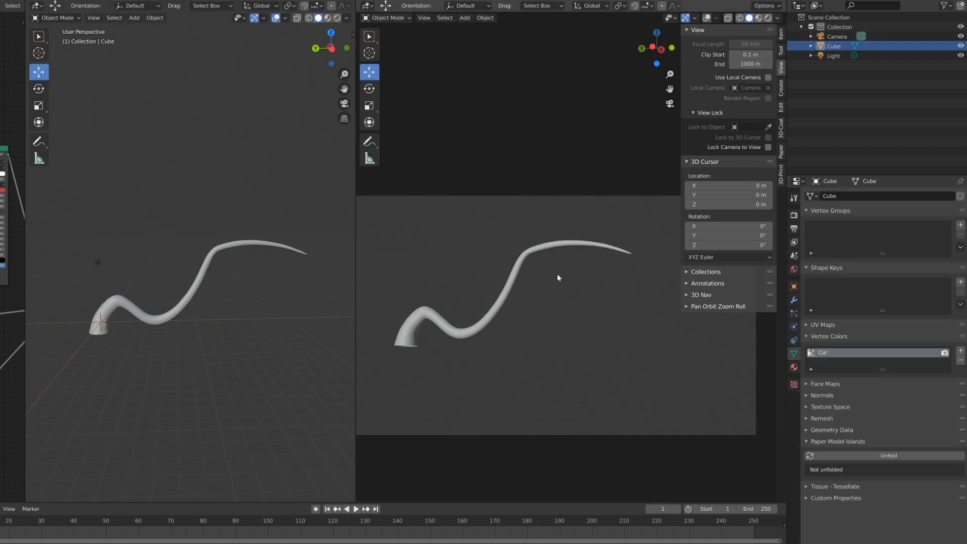
{"action": "left_click", "coordinate": [769, 19]}
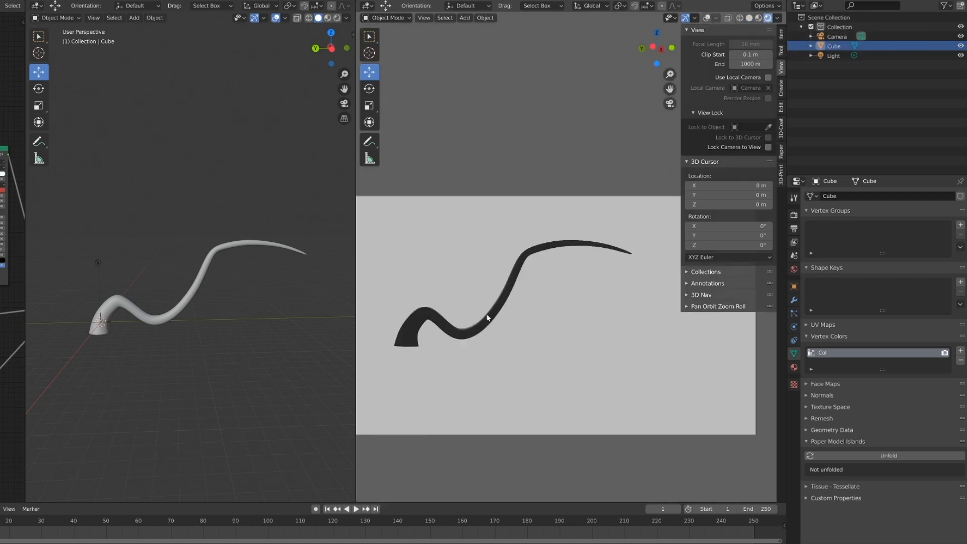
{"action": "left_click_drag", "start_coordinate": [356, 202], "coordinate": [395, 202]}
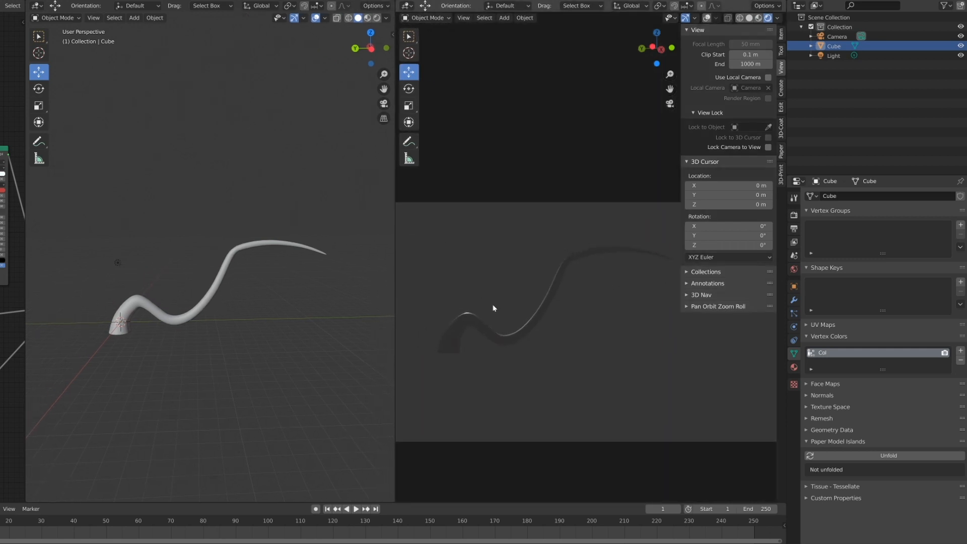
Change the world background color to a medium blue
{"action": "middle_click_drag", "start_coordinate": [327, 322], "coordinate": [352, 330]}
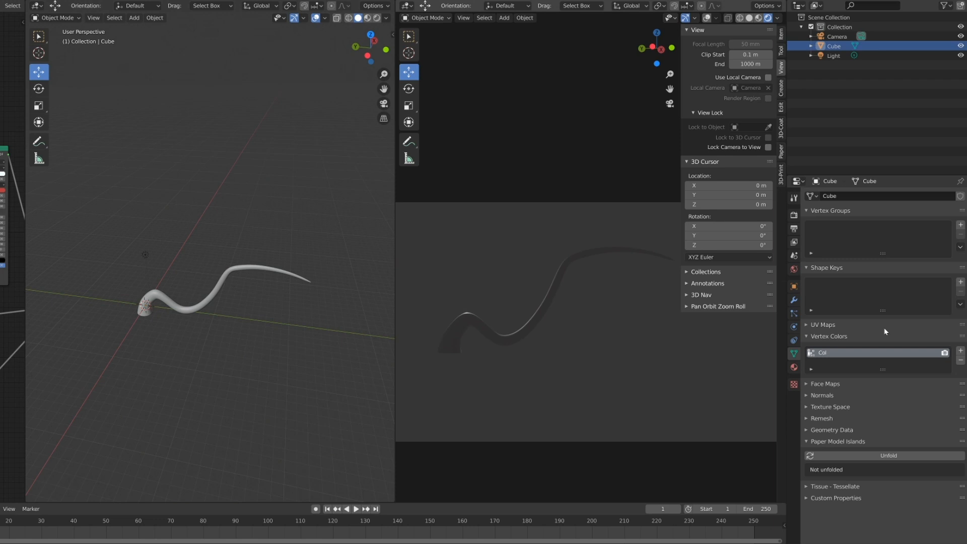
{"action": "left_click", "coordinate": [794, 270]}
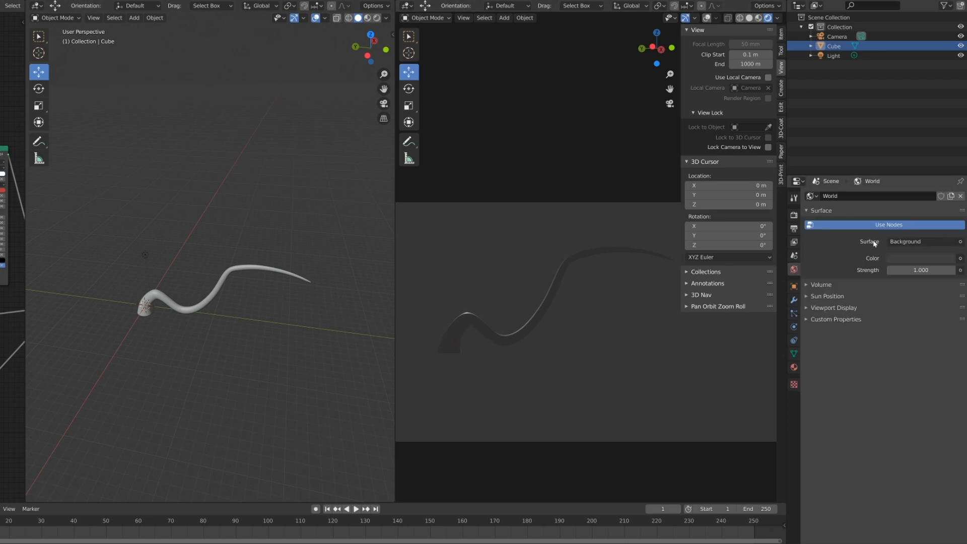
{"action": "left_click", "coordinate": [915, 258]}
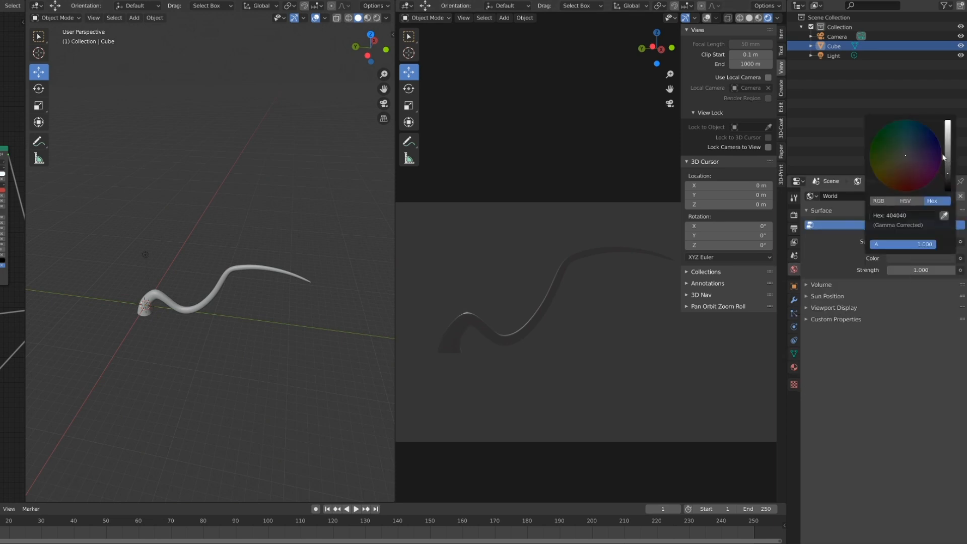
{"action": "left_click_drag", "start_coordinate": [917, 151], "coordinate": [949, 150]}
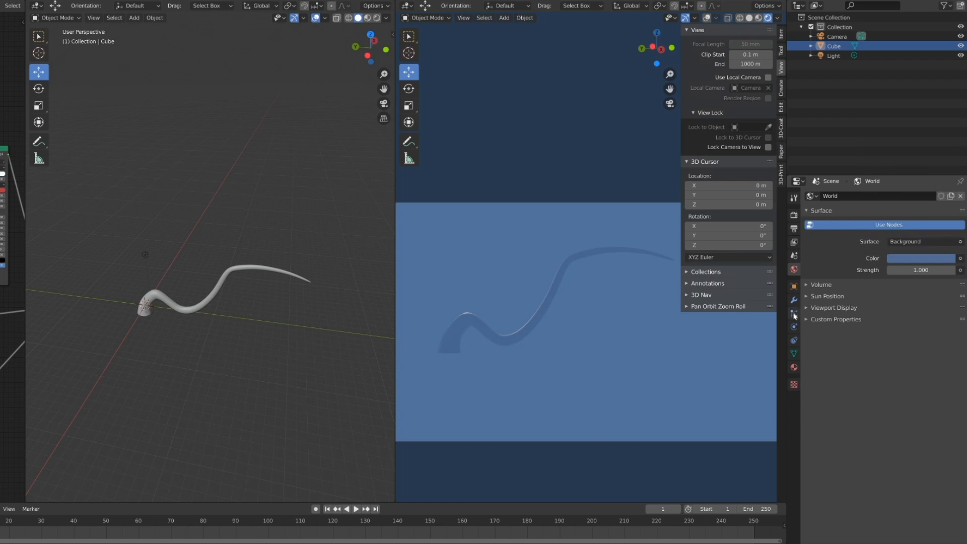
Enable a transparent film background in the scene's render settings
{"action": "left_click", "coordinate": [794, 197]}
{"action": "left_click", "coordinate": [794, 216]}
{"action": "scroll", "coordinate": [857, 405], "scroll_direction": "down", "scroll_amount": 20}
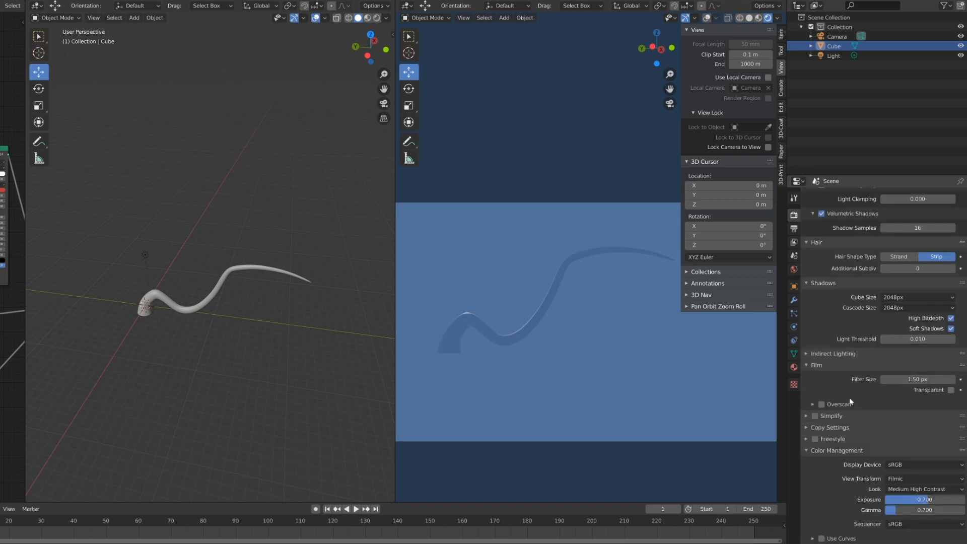
{"action": "left_click", "coordinate": [950, 390]}
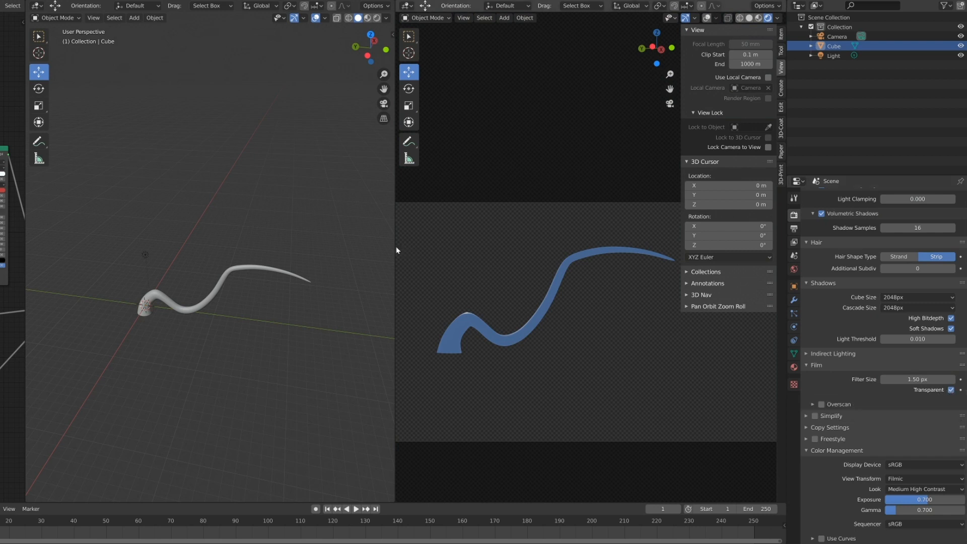
Select the light above the tentacle's base and change it to a Sun with strength 15
{"action": "left_click_drag", "start_coordinate": [396, 246], "coordinate": [425, 246]}
{"action": "middle_click_drag", "start_coordinate": [109, 328], "coordinate": [203, 366]}
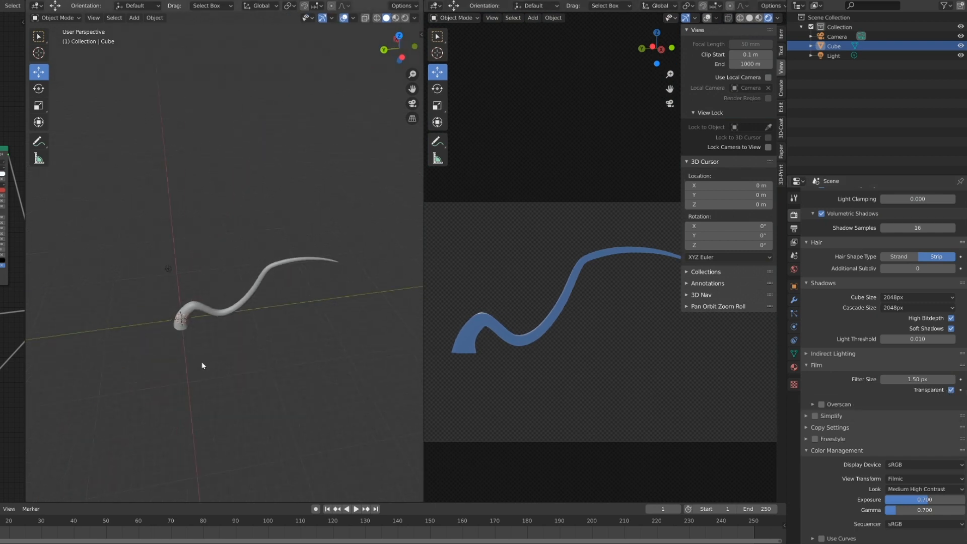
{"action": "left_click", "coordinate": [168, 270]}
{"action": "middle_click_drag", "start_coordinate": [242, 341], "coordinate": [302, 348]}
{"action": "left_click", "coordinate": [794, 327]}
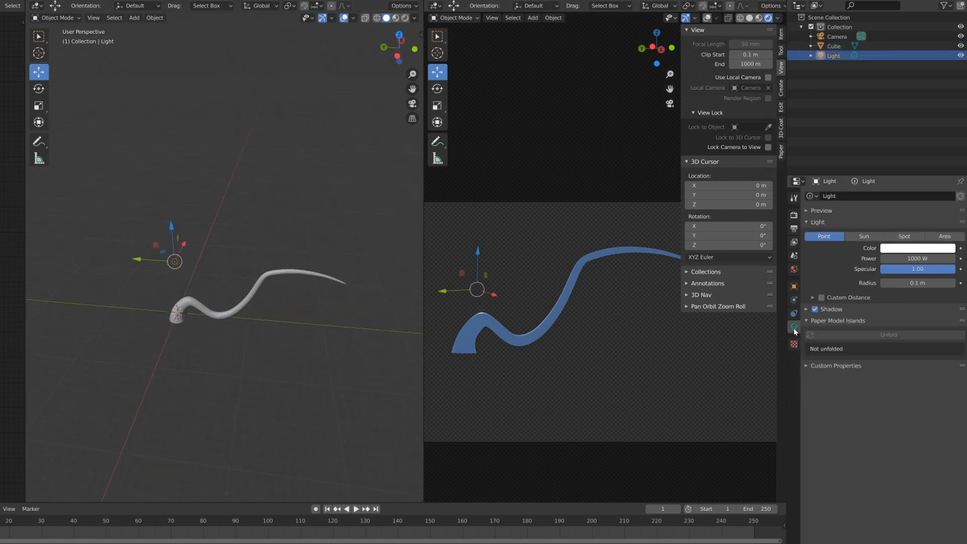
{"action": "left_click", "coordinate": [906, 256]}
{"action": "key", "text": "Escape"}
{"action": "left_click", "coordinate": [864, 236]}
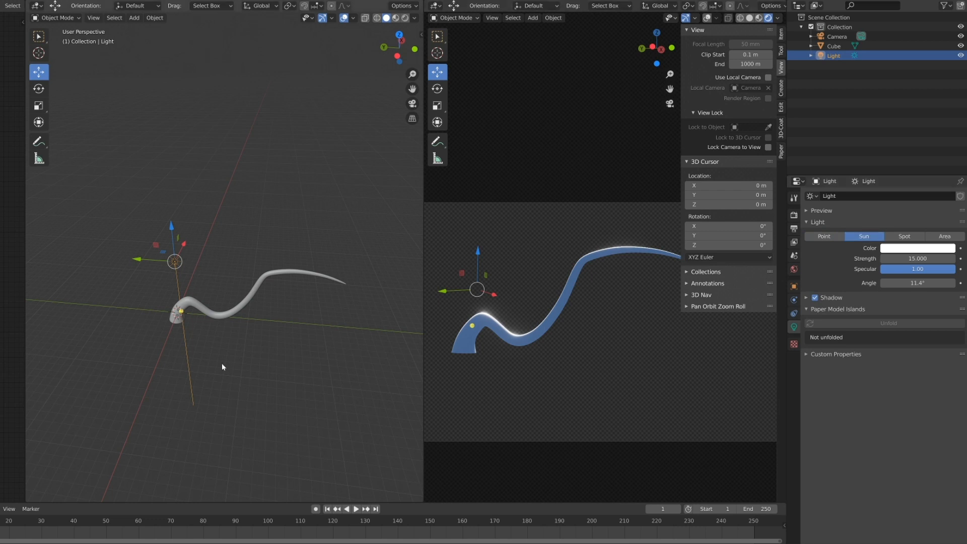
{"action": "middle_click_drag", "start_coordinate": [223, 364], "coordinate": [187, 222]}
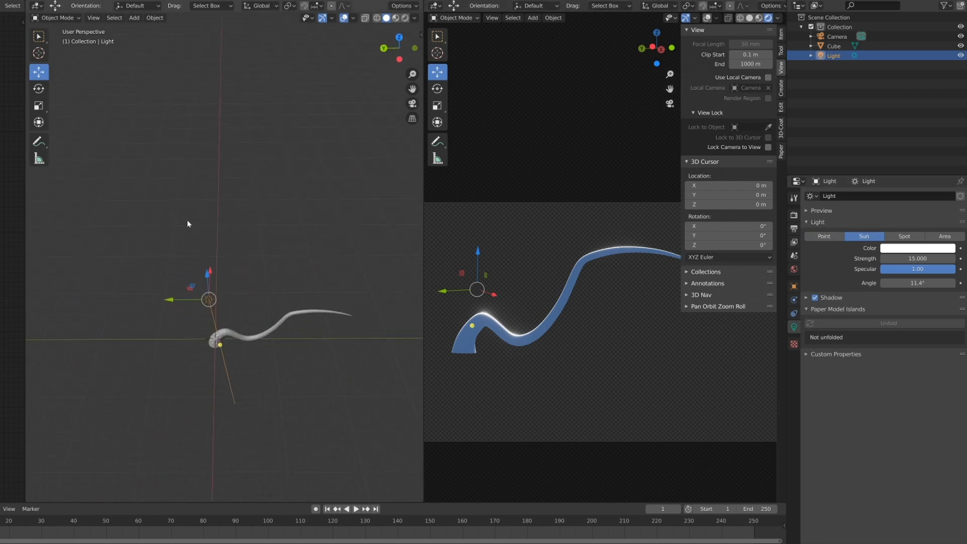
Rotate the sun light around the global Z axis to light the tentacle from the base side
{"action": "key", "text": "r"}
{"action": "key", "text": "z"}
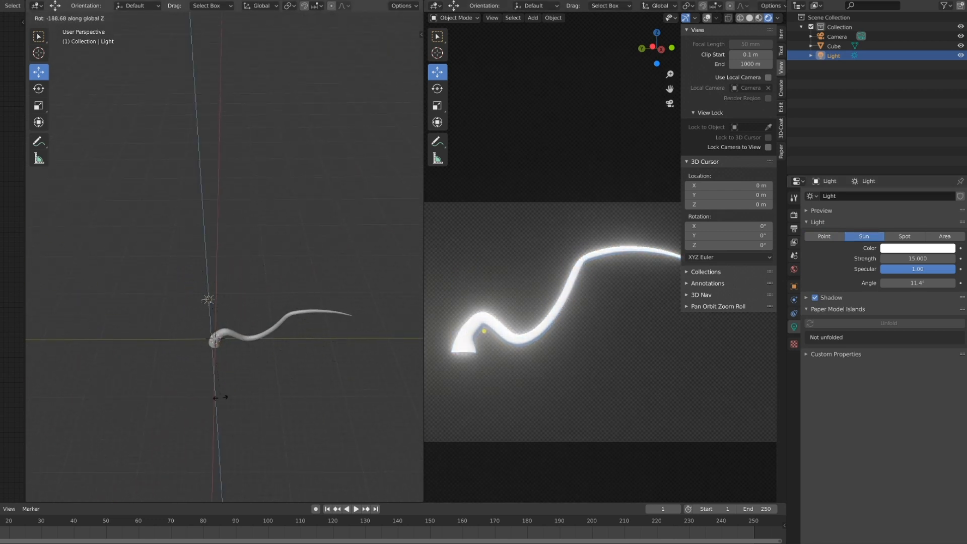
{"action": "left_click", "coordinate": [353, 328]}
{"action": "middle_click_drag", "start_coordinate": [353, 328], "coordinate": [311, 342]}
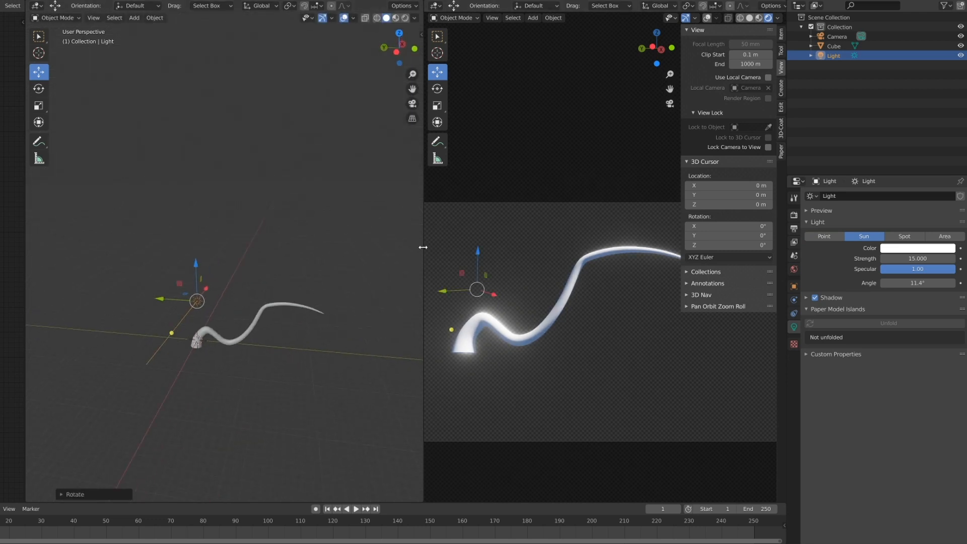
Hide the camera viewport's sidebar and enlarge the tentacle in both 3D viewports
{"action": "left_click_drag", "start_coordinate": [423, 247], "coordinate": [484, 227]}
{"action": "middle_click_drag", "start_coordinate": [381, 367], "coordinate": [379, 339], "text": "shift"}
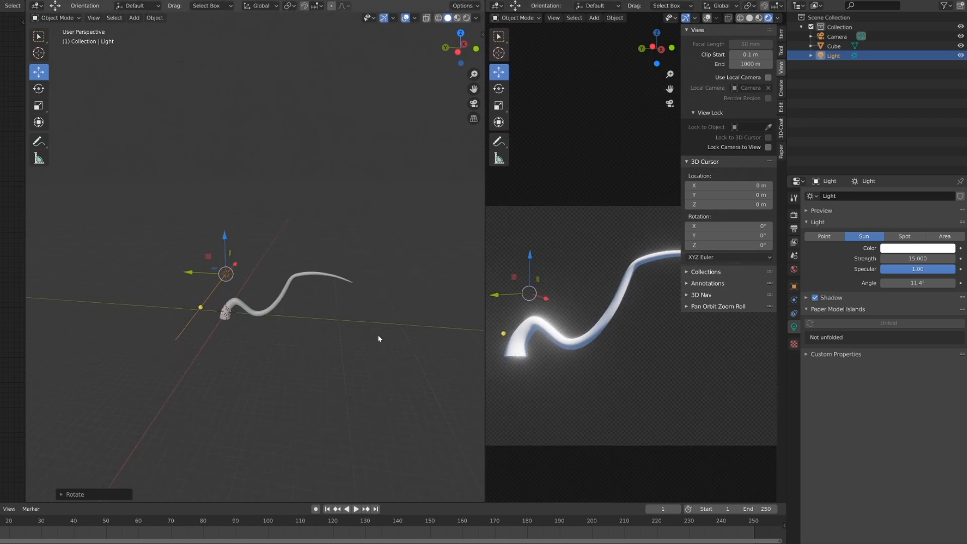
{"action": "left_click_drag", "start_coordinate": [482, 271], "coordinate": [424, 267]}
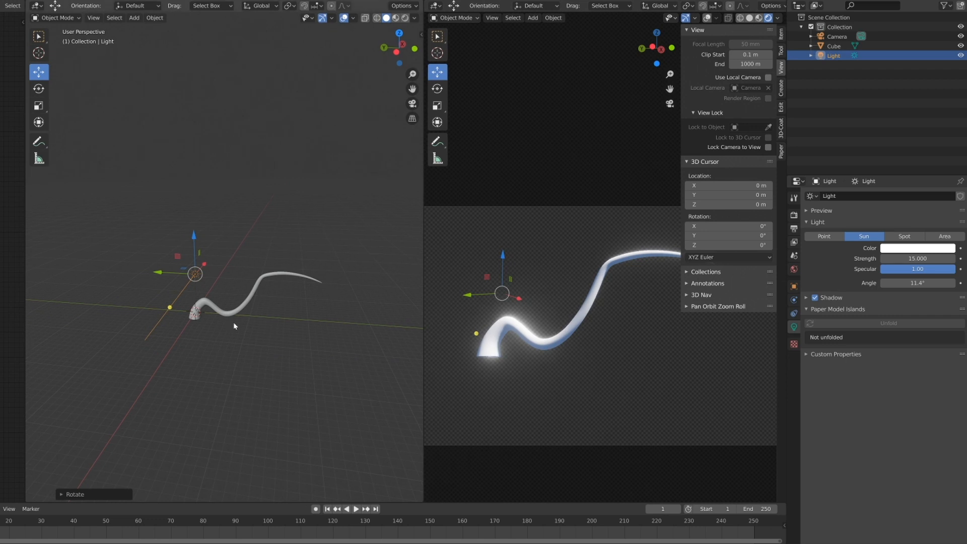
{"action": "middle_click_drag", "start_coordinate": [233, 322], "coordinate": [240, 309], "text": "shift"}
{"action": "scroll", "coordinate": [240, 309], "scroll_direction": "up", "scroll_amount": 2}
{"action": "key", "text": "n"}
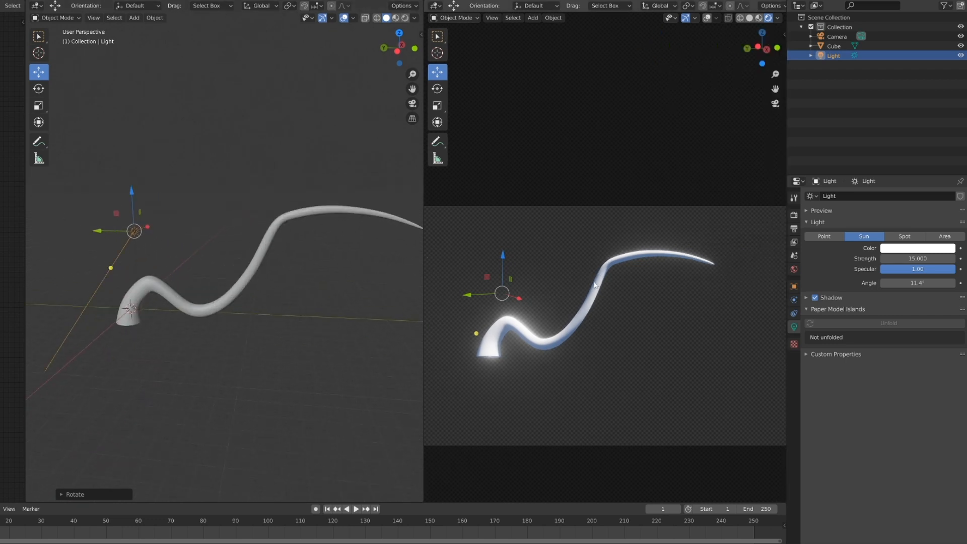
{"action": "scroll", "coordinate": [587, 343], "scroll_direction": "up", "scroll_amount": 3}
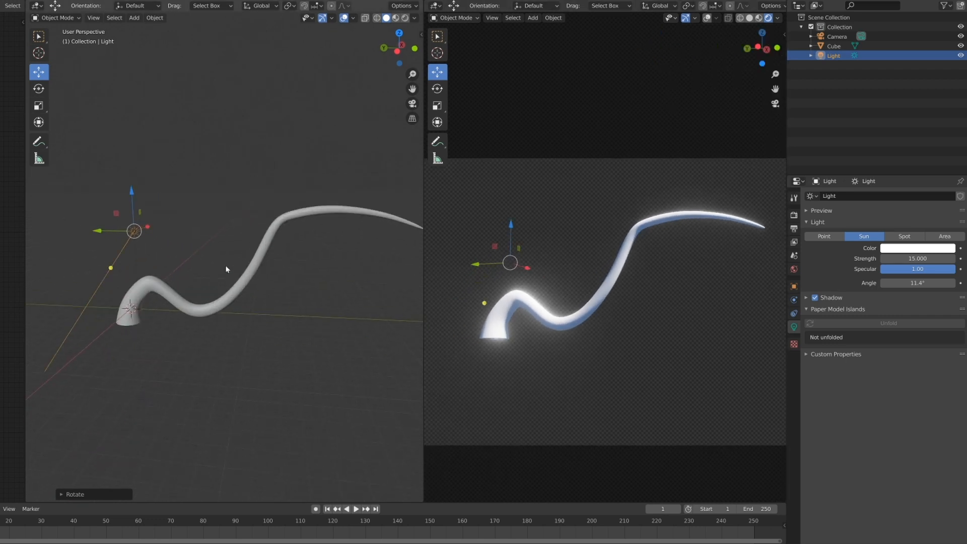
Select the tentacle and delete the texture coordinate, Mapping, image texture and Add nodes from its skin material
{"action": "left_click", "coordinate": [261, 252]}
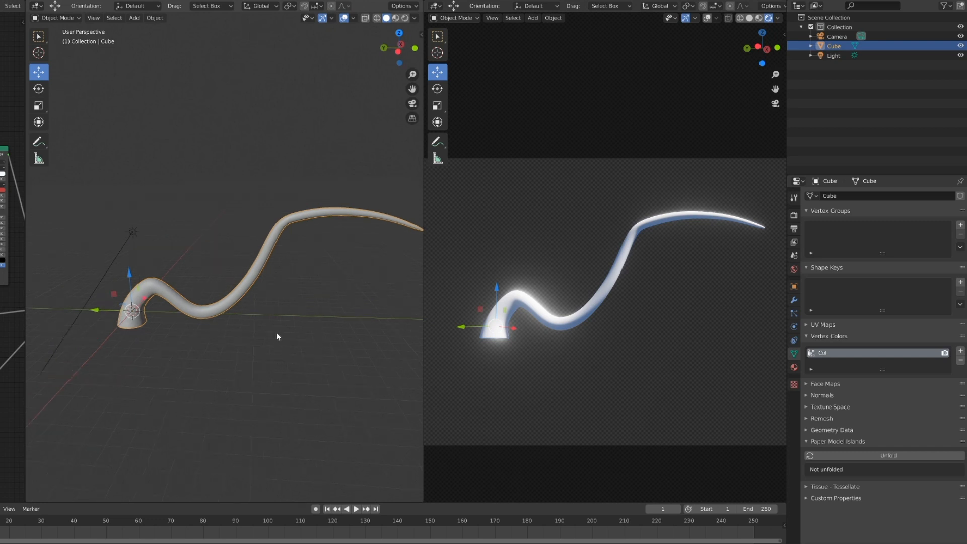
{"action": "left_click_drag", "start_coordinate": [25, 230], "coordinate": [285, 226]}
{"action": "middle_click_drag", "start_coordinate": [35, 407], "coordinate": [201, 368]}
{"action": "scroll", "coordinate": [96, 302], "scroll_direction": "up", "scroll_amount": 3}
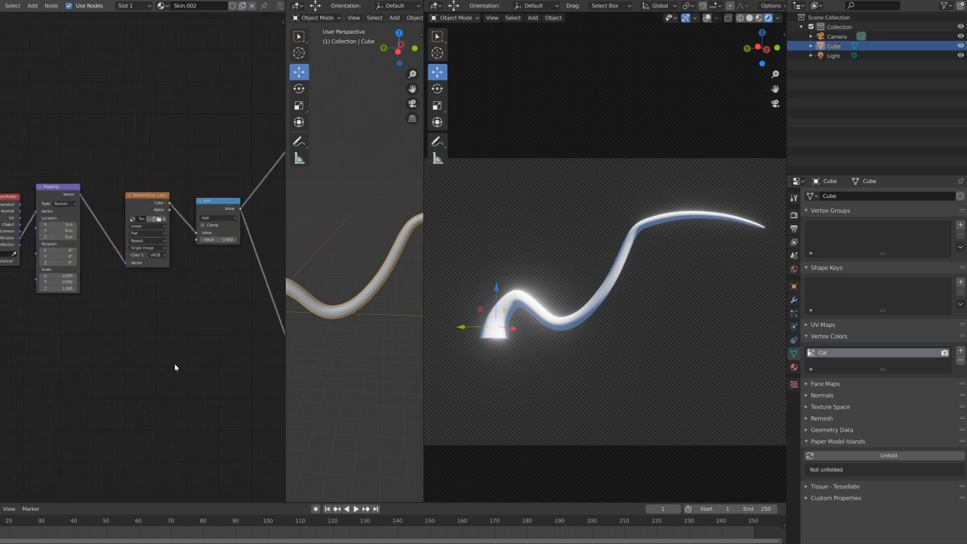
{"action": "scroll", "coordinate": [106, 152], "scroll_direction": "down", "scroll_amount": 3}
{"action": "left_click_drag", "start_coordinate": [1, 147], "coordinate": [130, 315]}
{"action": "key", "text": "x"}
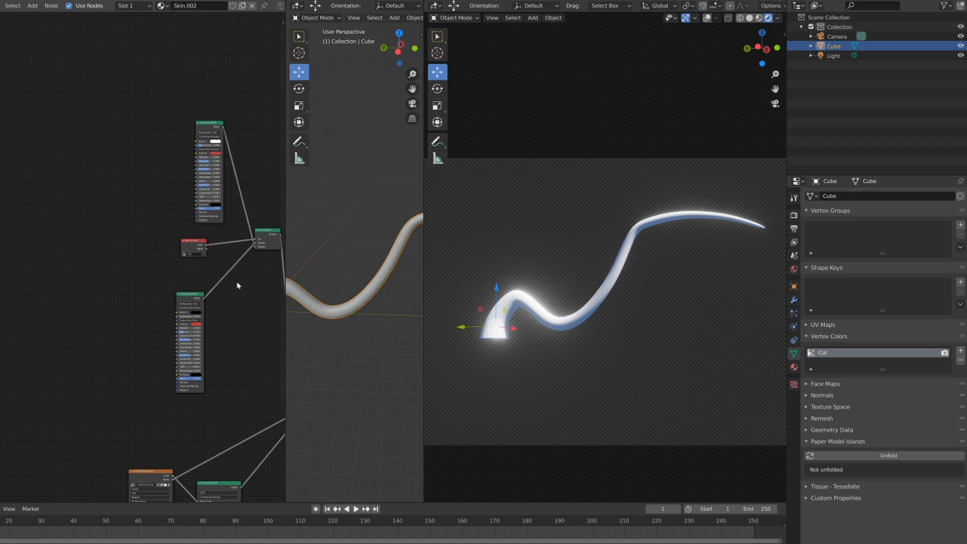
Delete the lower image texture, its Principled BSDF and the final Mix Shader from the skin material
{"action": "middle_click_drag", "start_coordinate": [238, 282], "coordinate": [152, 238]}
{"action": "middle_click_drag", "start_coordinate": [152, 237], "coordinate": [121, 224]}
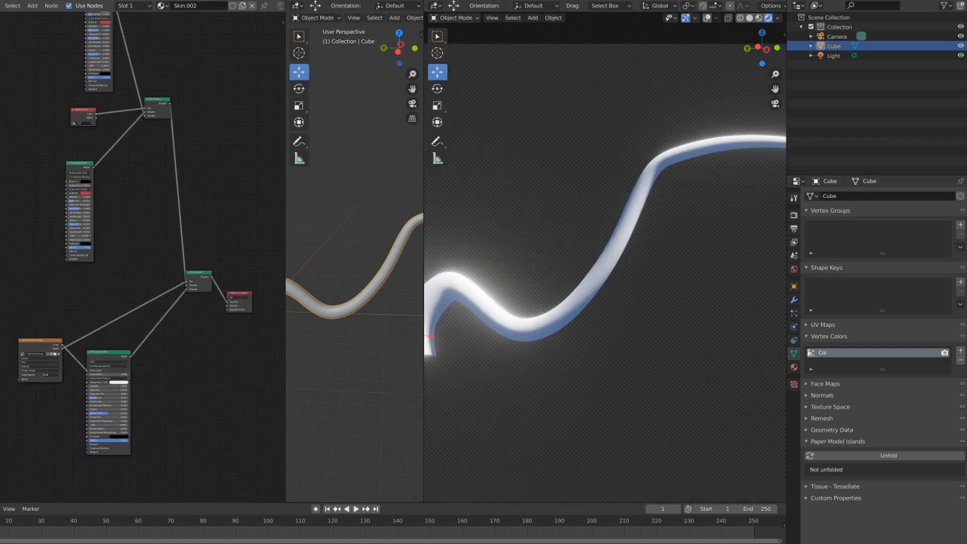
{"action": "left_click_drag", "start_coordinate": [1, 276], "coordinate": [217, 461]}
{"action": "key", "text": "x"}
Move the Material Output beside the remaining Mix Shader and connect the Mix Shader to its Surface input
{"action": "left_click_drag", "start_coordinate": [249, 313], "coordinate": [216, 117]}
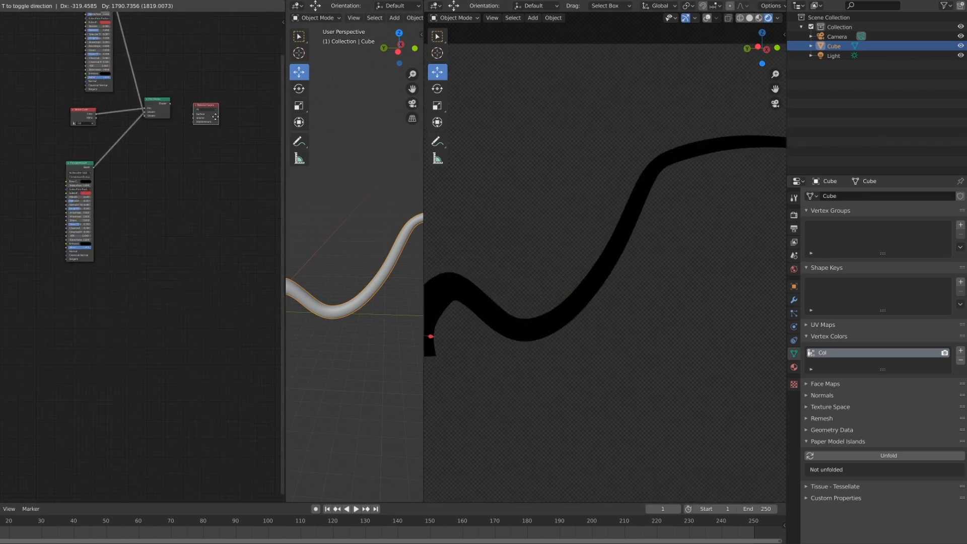
{"action": "left_click", "coordinate": [216, 117]}
{"action": "key", "text": "Home"}
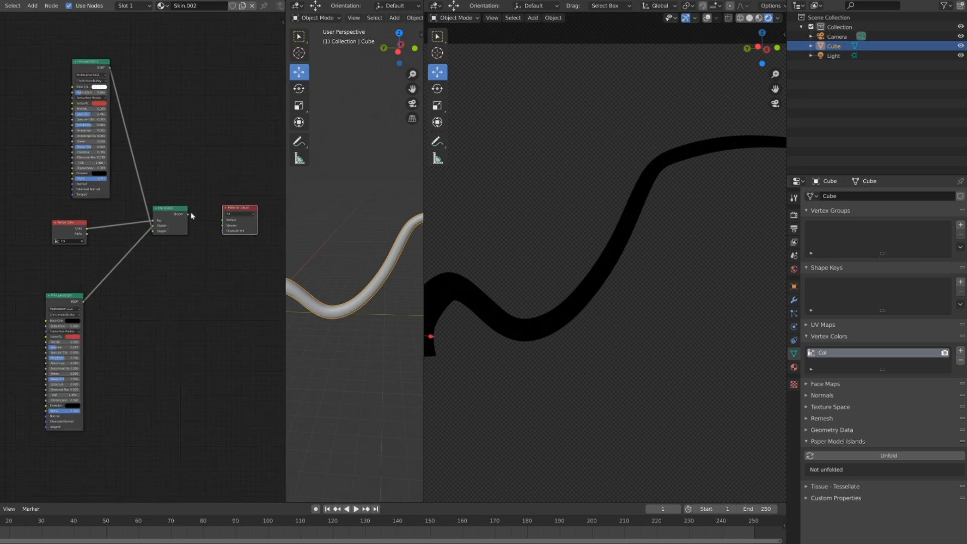
{"action": "left_click_drag", "start_coordinate": [190, 215], "coordinate": [223, 222]}
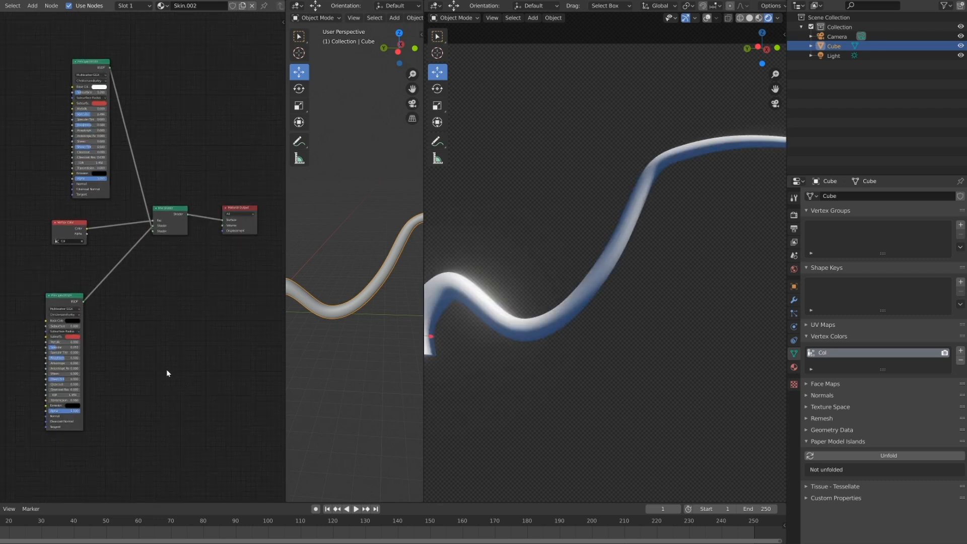
{"action": "scroll", "coordinate": [176, 281], "scroll_direction": "up", "scroll_amount": 2}
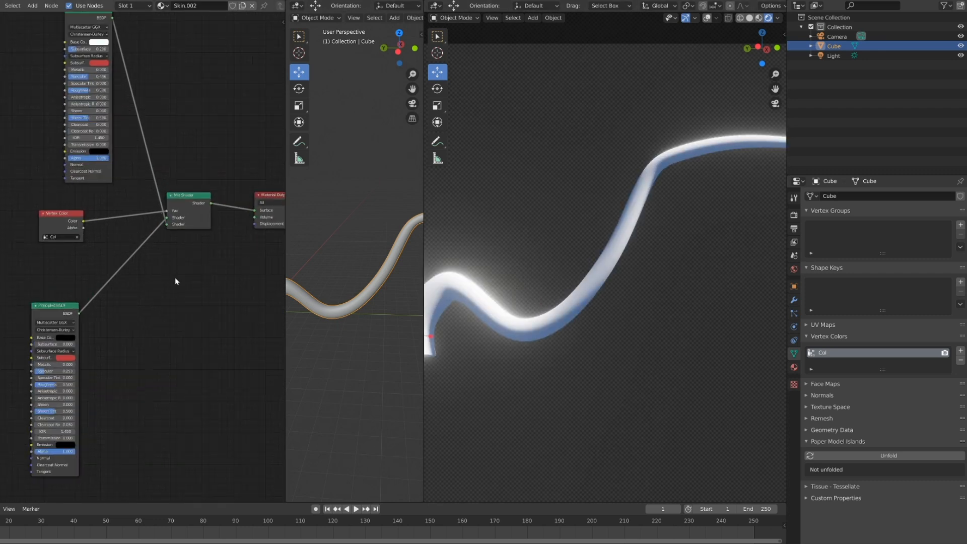
{"action": "middle_click_drag", "start_coordinate": [177, 281], "coordinate": [144, 301]}
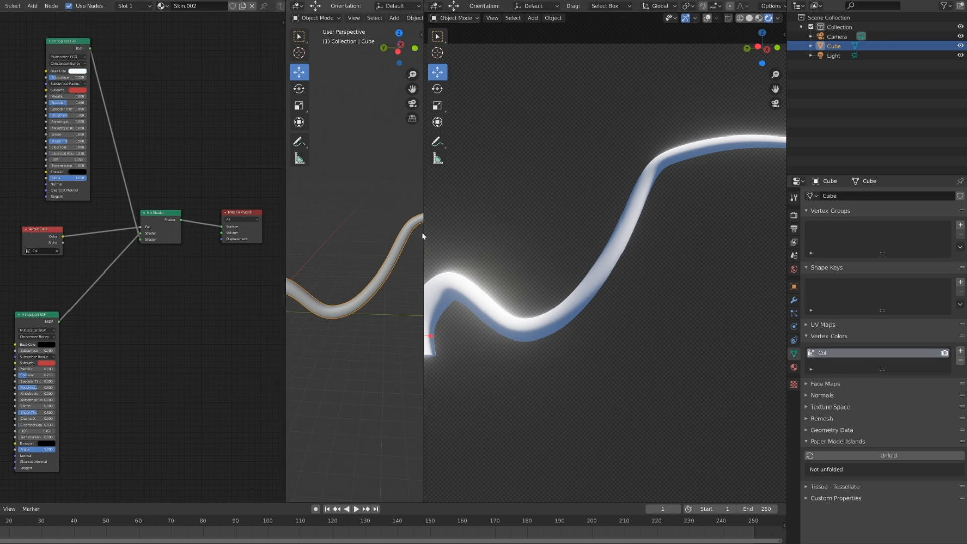
Widen the middle 3D viewport and switch the tentacle to Vertex Paint mode
{"action": "left_click_drag", "start_coordinate": [422, 236], "coordinate": [547, 225]}
{"action": "key", "text": "n"}
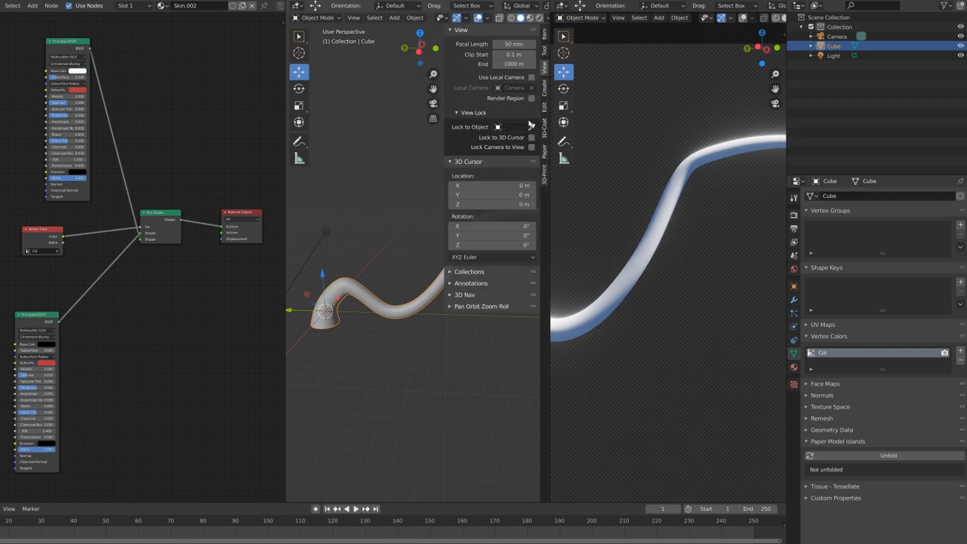
{"action": "key", "text": "n"}
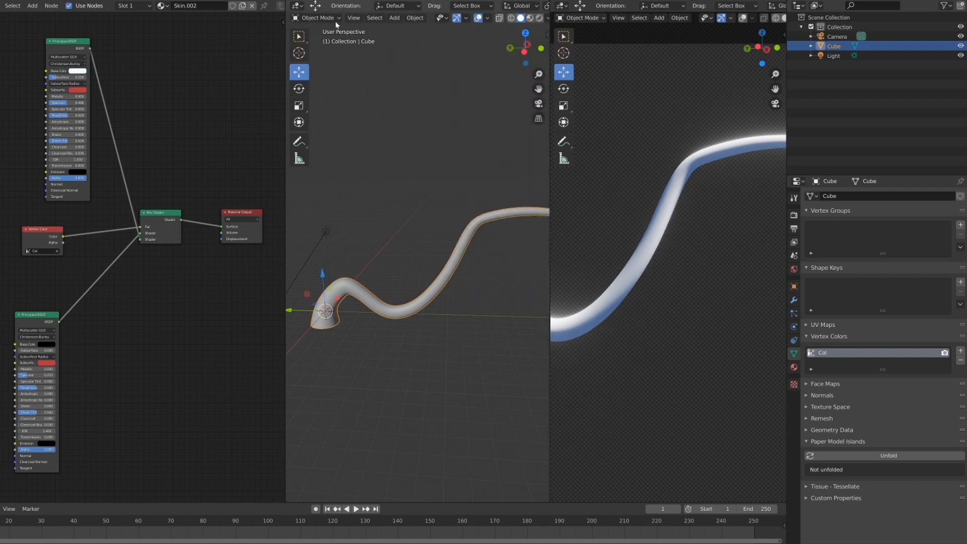
{"action": "left_click", "coordinate": [320, 18]}
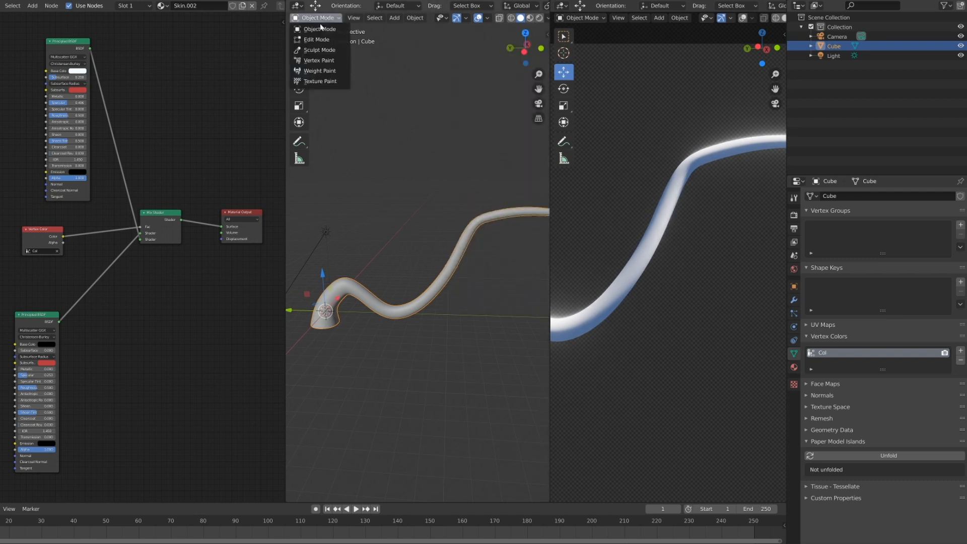
{"action": "left_click", "coordinate": [312, 61]}
{"action": "middle_click_drag", "start_coordinate": [381, 316], "coordinate": [417, 301]}
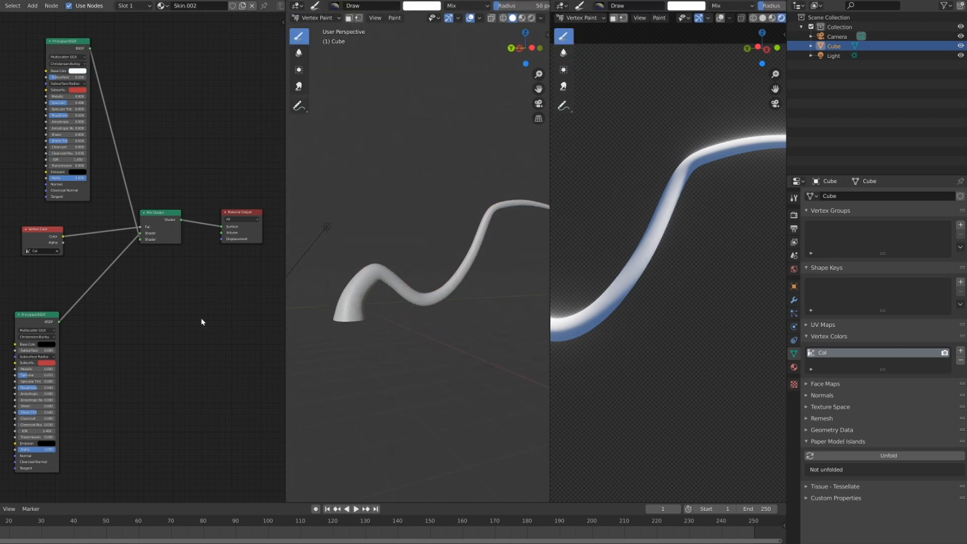
Set the vertex paint brush color to black and paint two test strokes on the tentacle near its base
{"action": "key", "text": "n"}
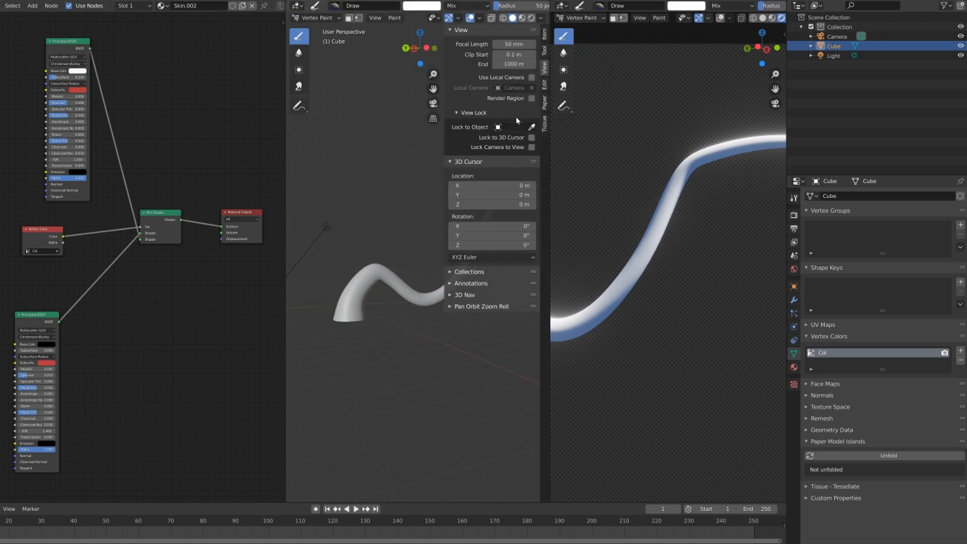
{"action": "left_click", "coordinate": [544, 53]}
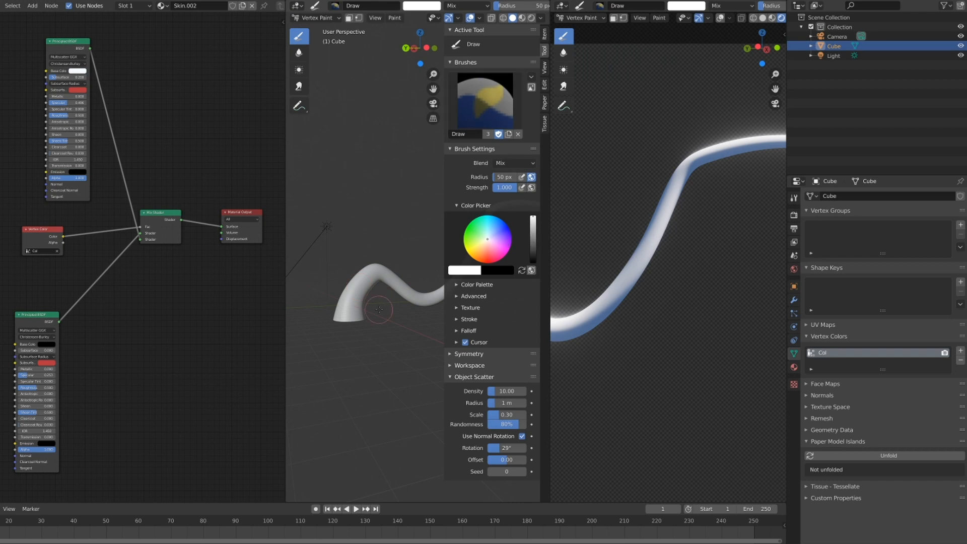
{"action": "left_click_drag", "start_coordinate": [535, 227], "coordinate": [533, 262]}
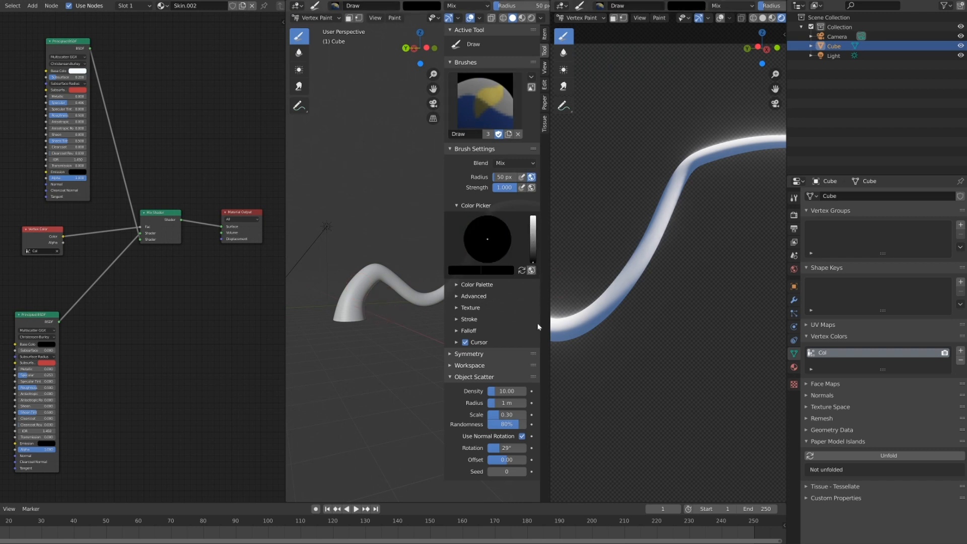
{"action": "left_click_drag", "start_coordinate": [371, 267], "coordinate": [358, 303]}
{"action": "middle_click_drag", "start_coordinate": [672, 344], "coordinate": [822, 340], "text": "shift"}
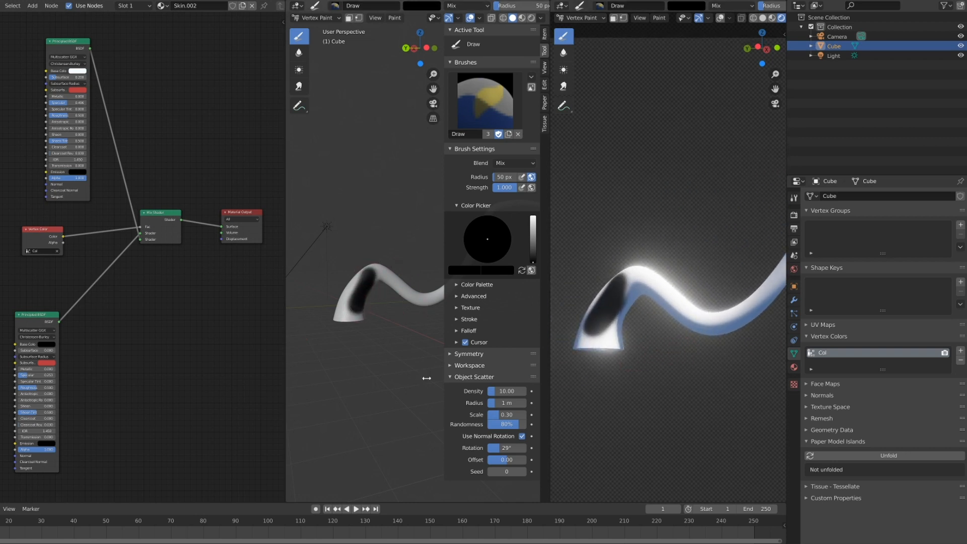
{"action": "left_click_drag", "start_coordinate": [398, 286], "coordinate": [425, 303]}
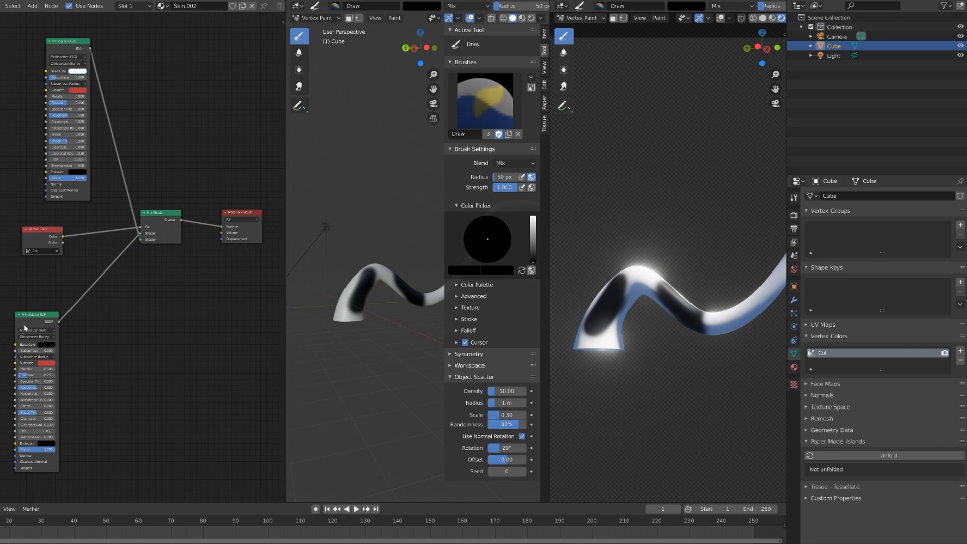
Undo a trial move of the lower Principled BSDF node, the black strokes and the brush color change
{"action": "left_click_drag", "start_coordinate": [40, 317], "coordinate": [58, 275]}
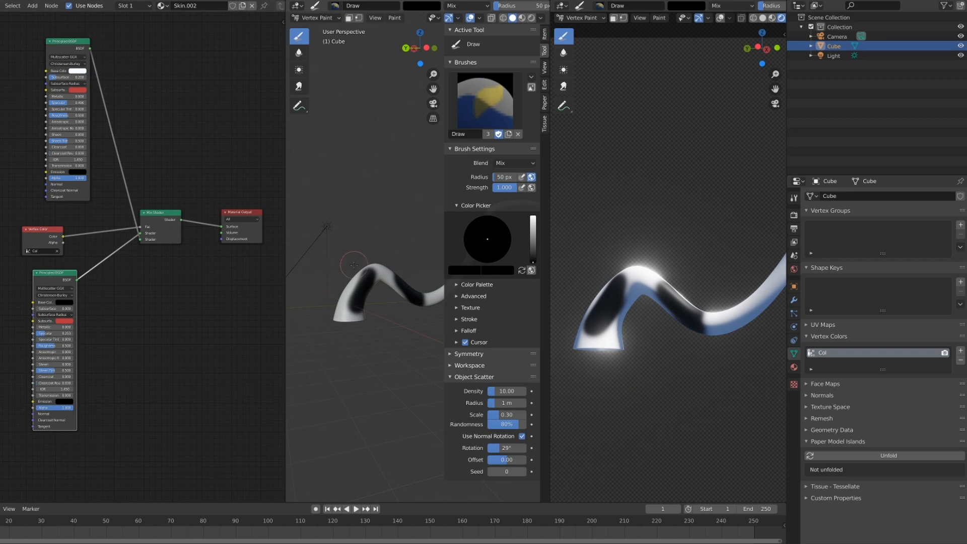
{"action": "key", "text": "ctrl+z"}
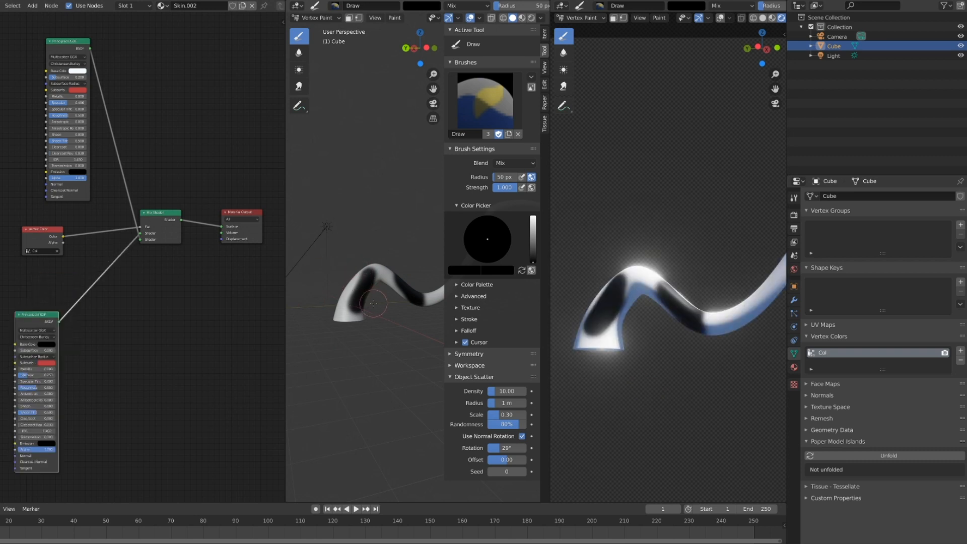
{"action": "key", "text": "ctrl+z"}
{"action": "key", "text": "ctrl+z"}
{"action": "middle_click_drag", "start_coordinate": [389, 306], "coordinate": [400, 177]}
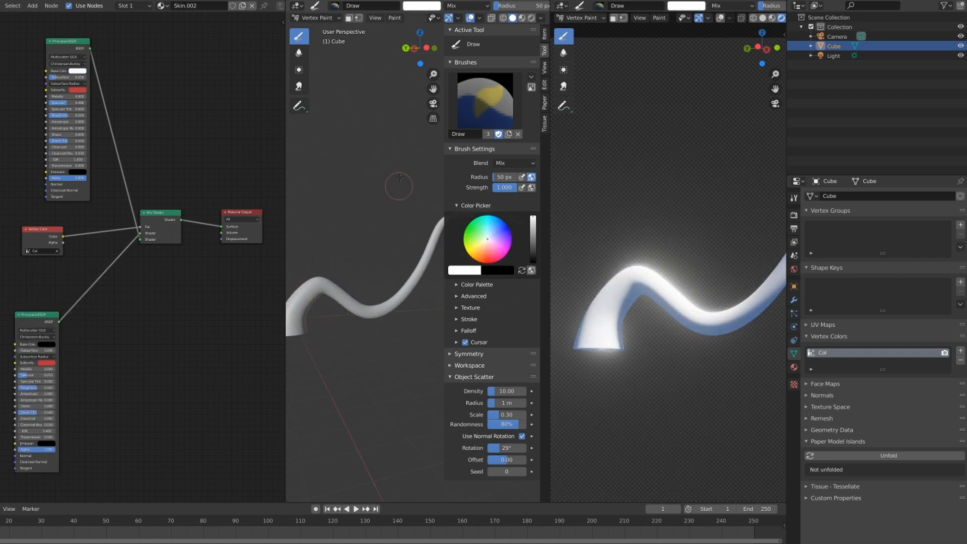
Return the tentacle to Object Mode and add a second material slot with a new material named Fur
{"action": "left_click", "coordinate": [315, 18]}
{"action": "left_click", "coordinate": [310, 24]}
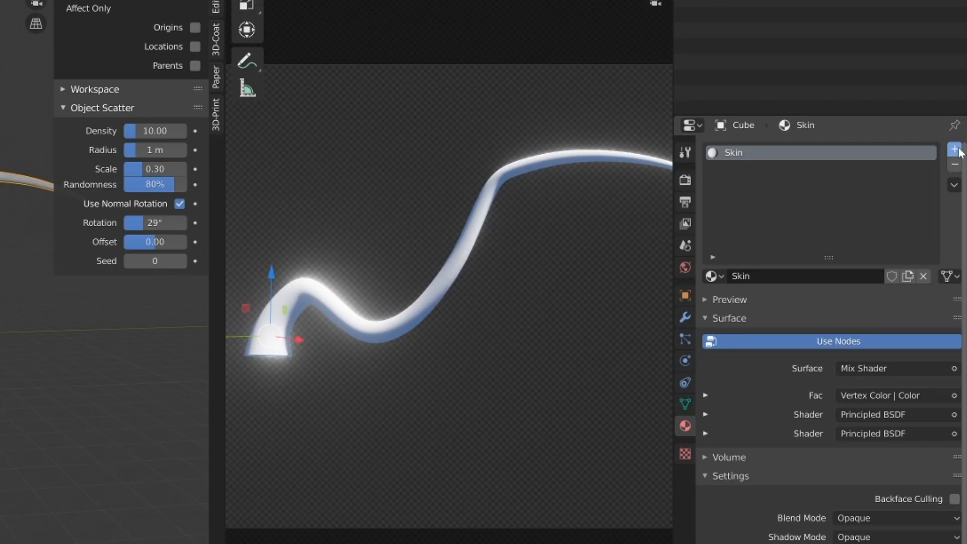
{"action": "left_click", "coordinate": [955, 150]}
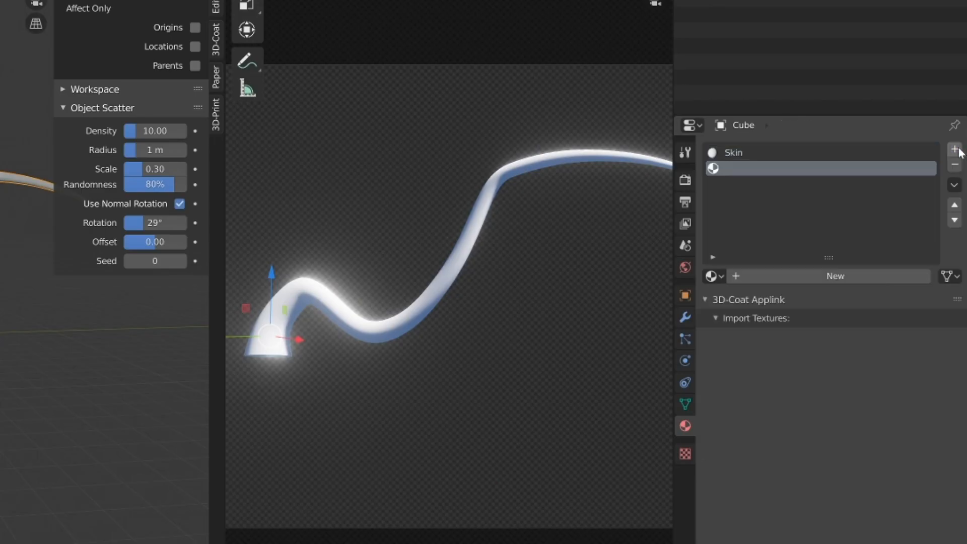
{"action": "left_click", "coordinate": [769, 278]}
{"action": "double_click", "coordinate": [784, 171]}
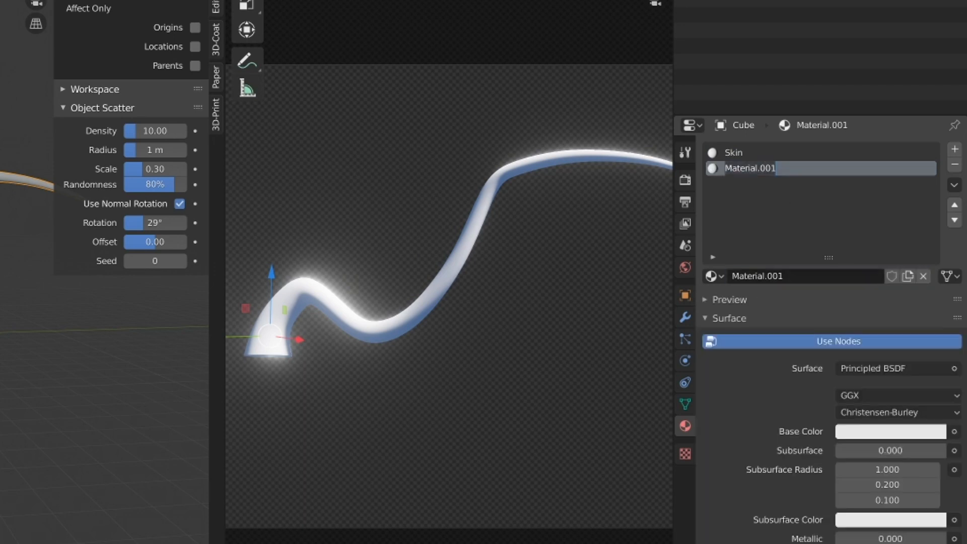
{"action": "type", "text": "Fur"}
{"action": "key", "text": "Return"}
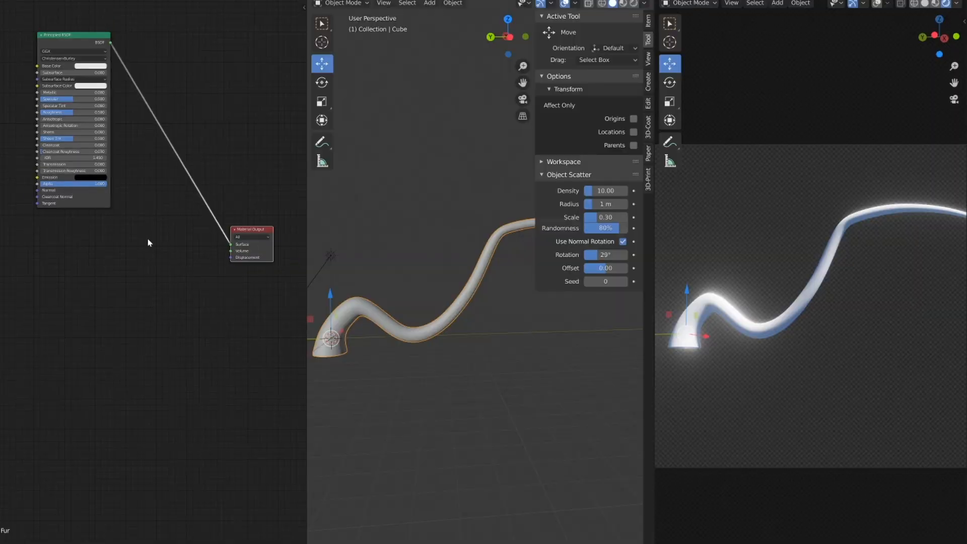
Add a Translucent BSDF node to the Fur material, below the Principled BSDF
{"action": "scroll", "coordinate": [129, 247], "scroll_direction": "down", "scroll_amount": 1}
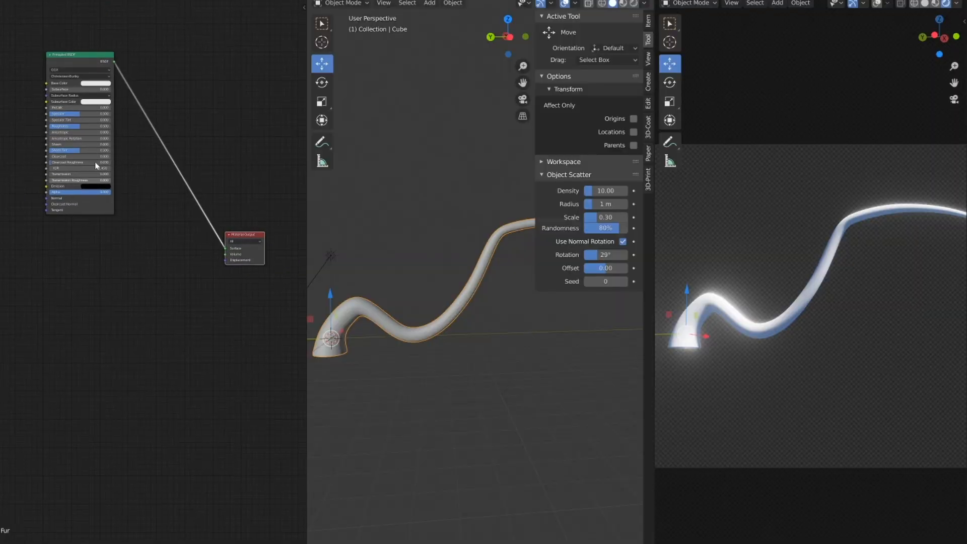
{"action": "key", "text": "shift+a"}
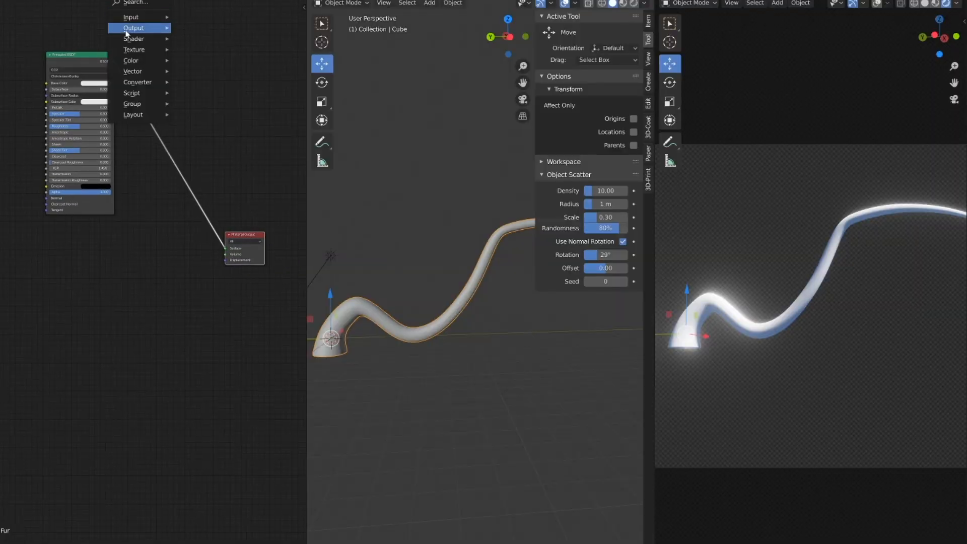
{"action": "mouse_move", "coordinate": [130, 45]}
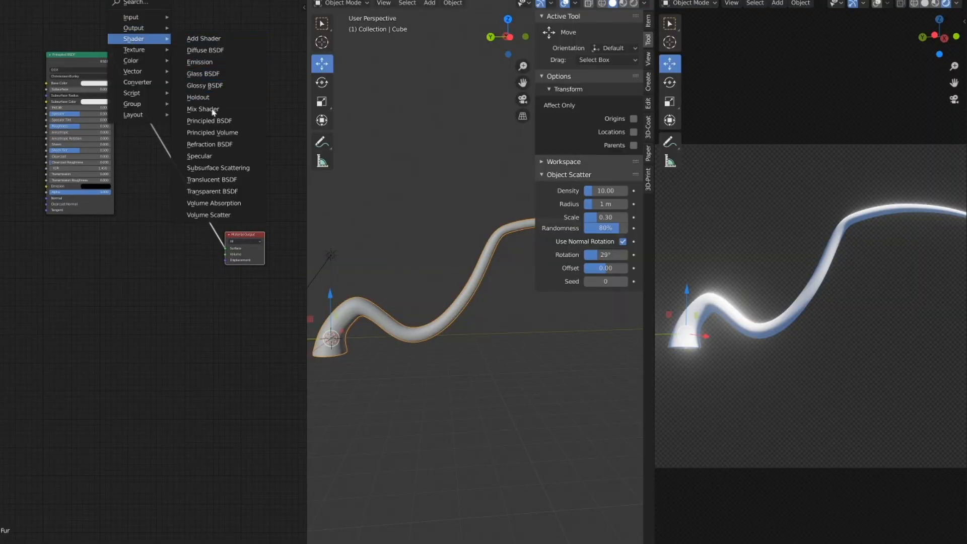
{"action": "left_click", "coordinate": [212, 179]}
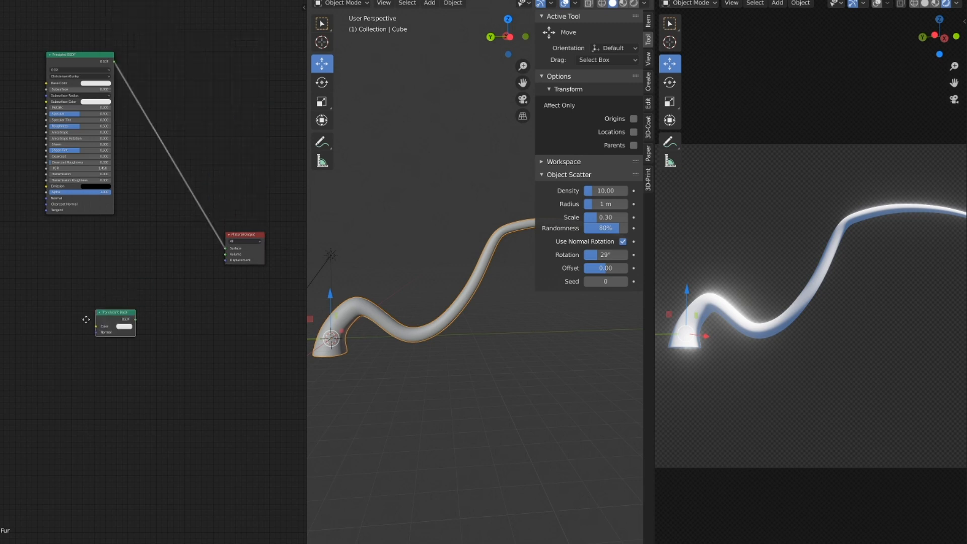
Insert a Mix Shader with factor 0.2 between the Principled BSDF and Material Output, and connect the Translucent BSDF to its second shader input
{"action": "key", "text": "shift+a"}
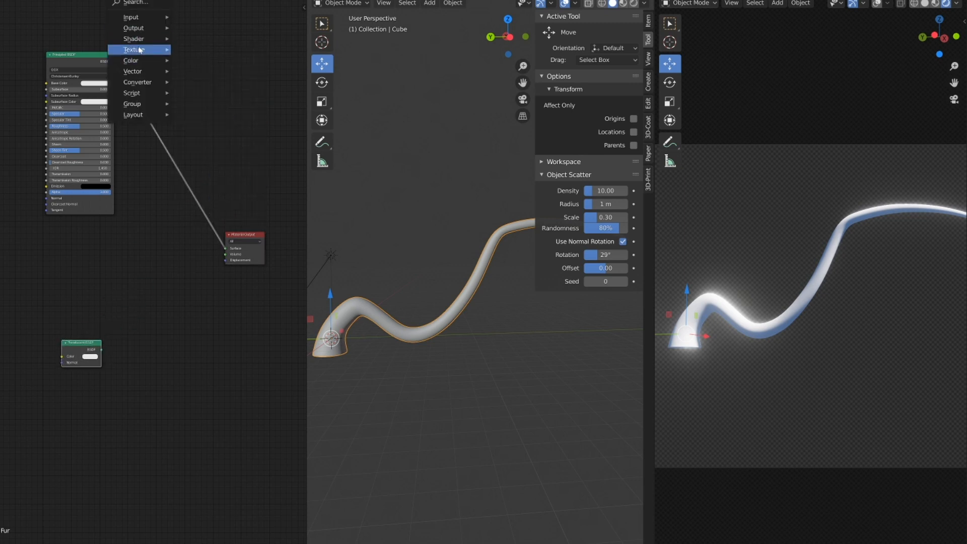
{"action": "mouse_move", "coordinate": [140, 37]}
{"action": "left_click", "coordinate": [204, 109]}
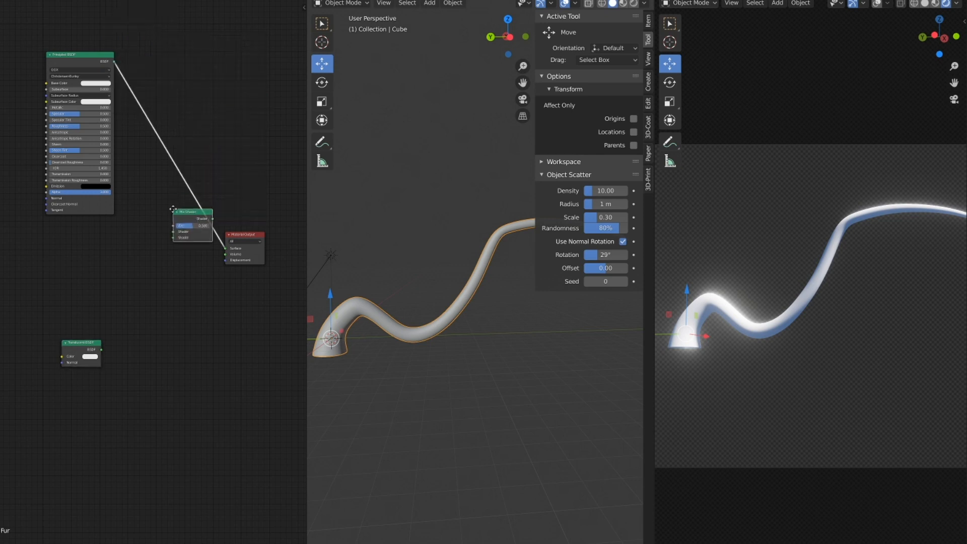
{"action": "left_click_drag", "start_coordinate": [185, 216], "coordinate": [175, 216]}
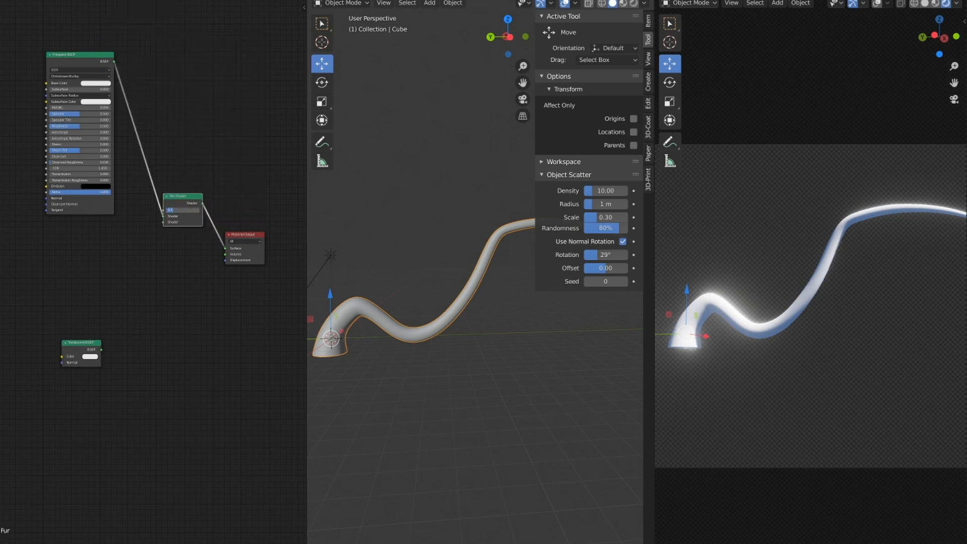
{"action": "left_click_drag", "start_coordinate": [101, 350], "coordinate": [163, 222]}
{"action": "middle_click_drag", "start_coordinate": [110, 268], "coordinate": [106, 279]}
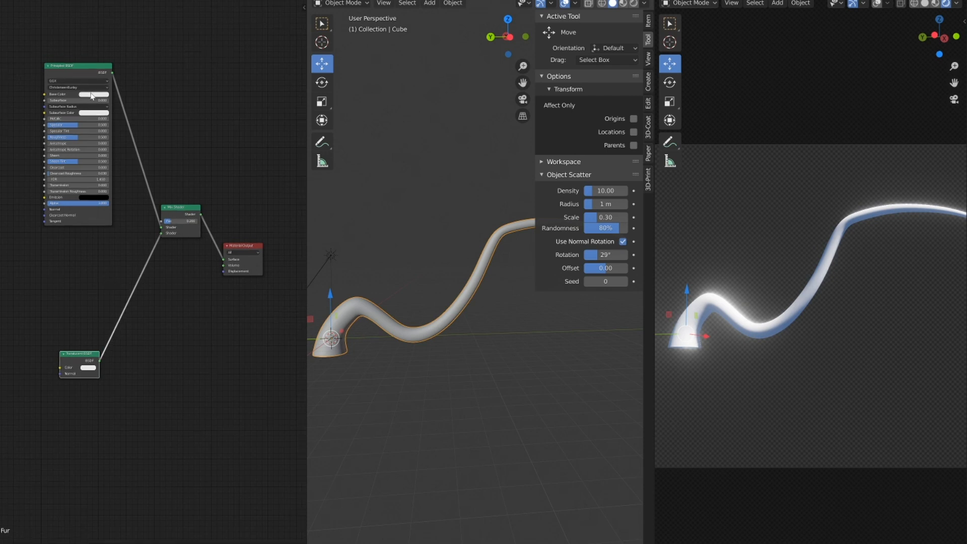
Set the Principled BSDF's base color and the Translucent BSDF's color to pure white
{"action": "left_click", "coordinate": [93, 95]}
{"action": "left_click", "coordinate": [93, 95]}
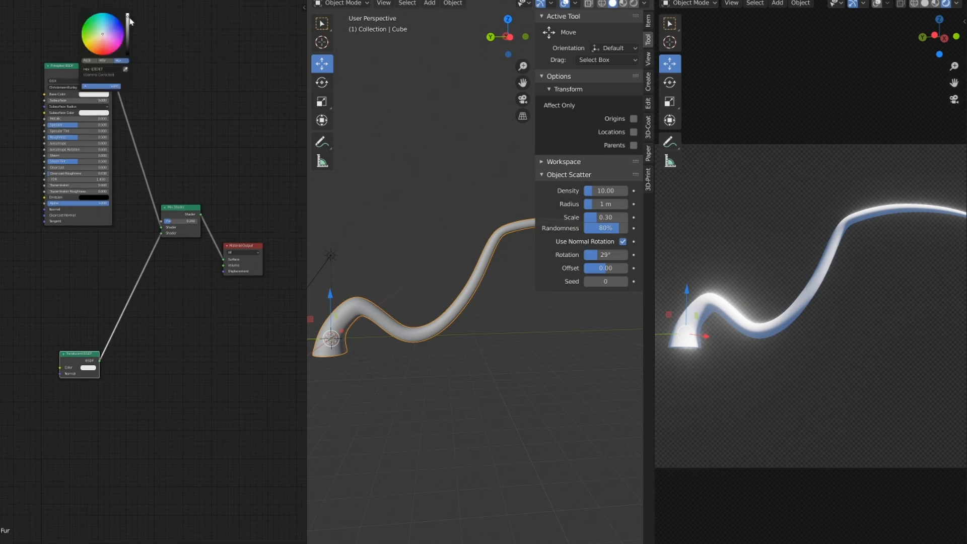
{"action": "left_click", "coordinate": [87, 367]}
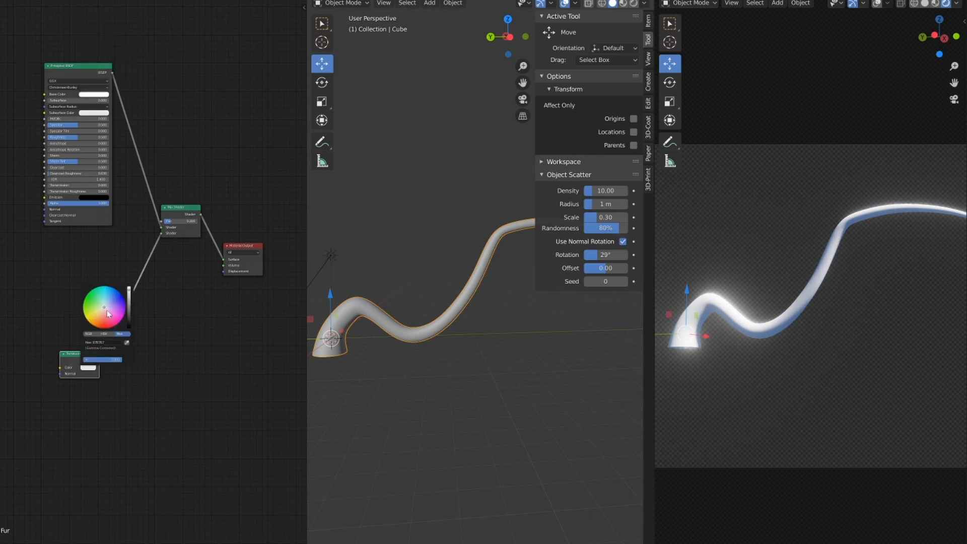
{"action": "scroll", "coordinate": [164, 453], "scroll_direction": "up", "scroll_amount": 3}
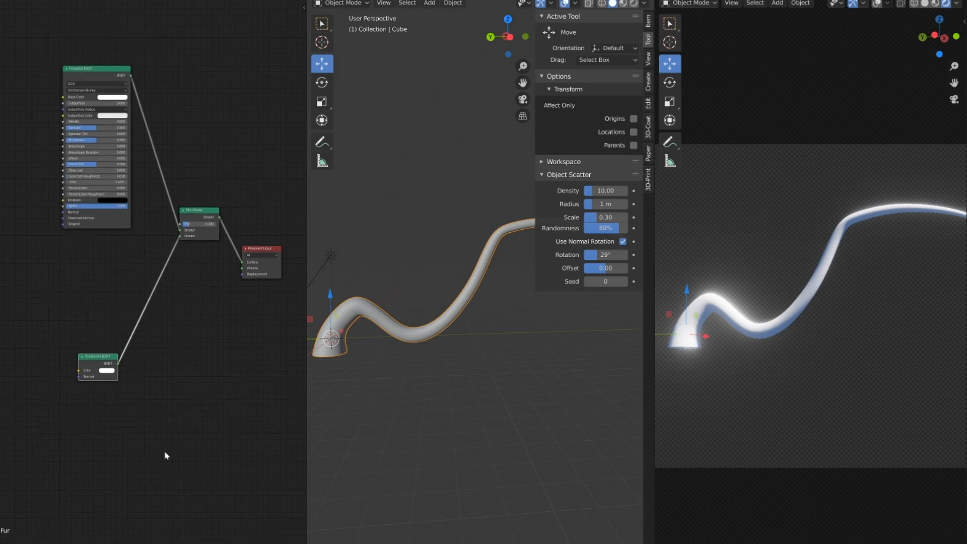
{"action": "left_click_drag", "start_coordinate": [115, 410], "coordinate": [111, 355]}
{"action": "left_click", "coordinate": [119, 366]}
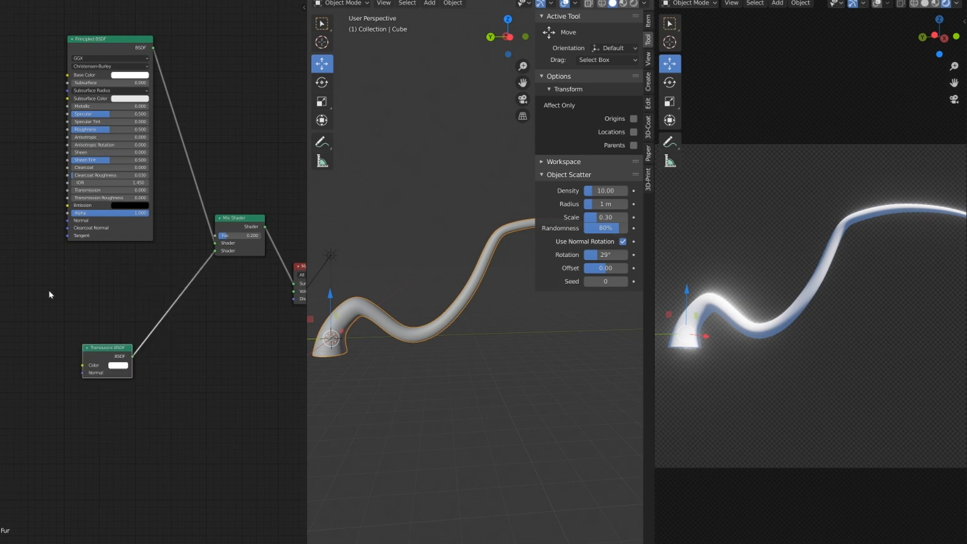
Raise the Fur material's Principled BSDF Metallic to about 0.488 and set its Transmission to 0.7
{"action": "scroll", "coordinate": [71, 324], "scroll_direction": "up", "scroll_amount": 2}
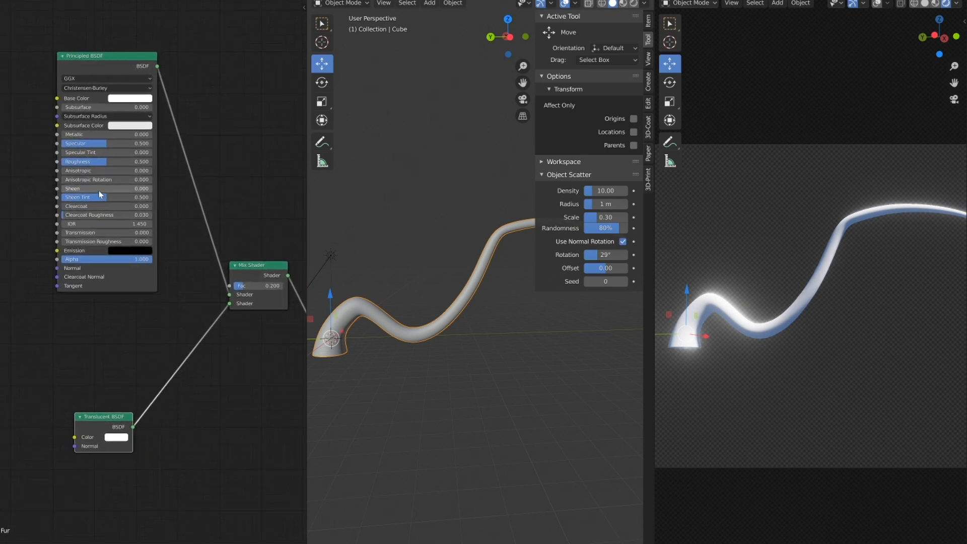
{"action": "left_click_drag", "start_coordinate": [70, 135], "coordinate": [106, 135]}
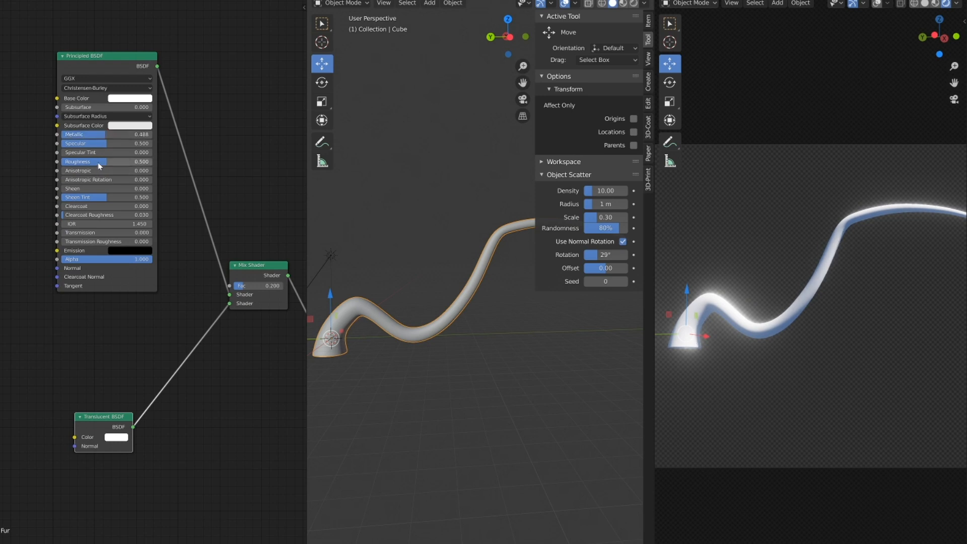
{"action": "left_click", "coordinate": [73, 232]}
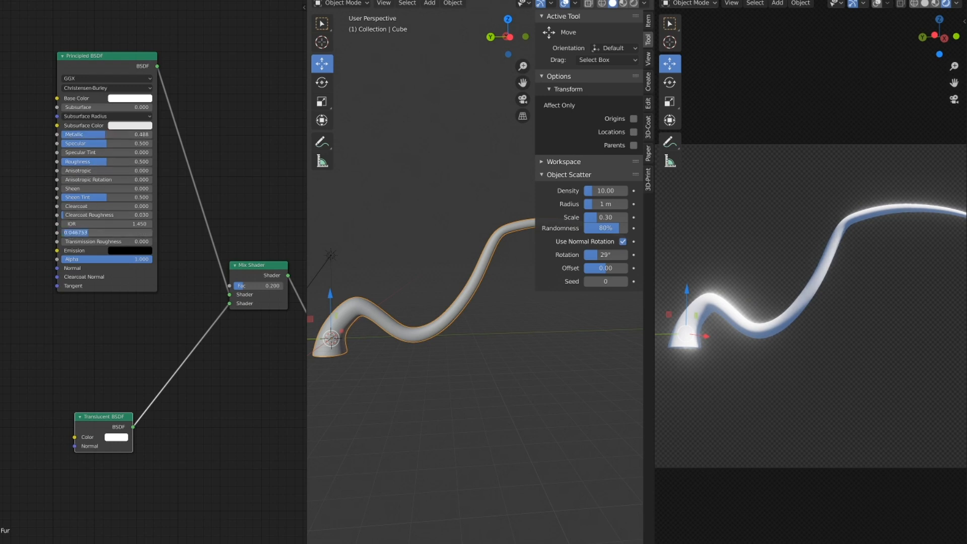
{"action": "type", "text": "0.7"}
{"action": "key", "text": "Return"}
{"action": "middle_click_drag", "start_coordinate": [148, 360], "coordinate": [96, 384]}
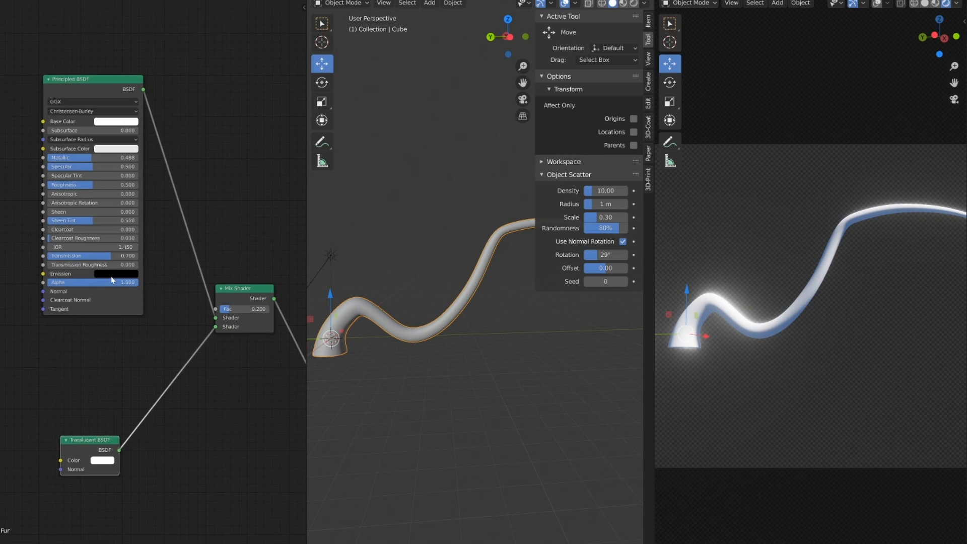
{"action": "scroll", "coordinate": [160, 395], "scroll_direction": "down", "scroll_amount": 1}
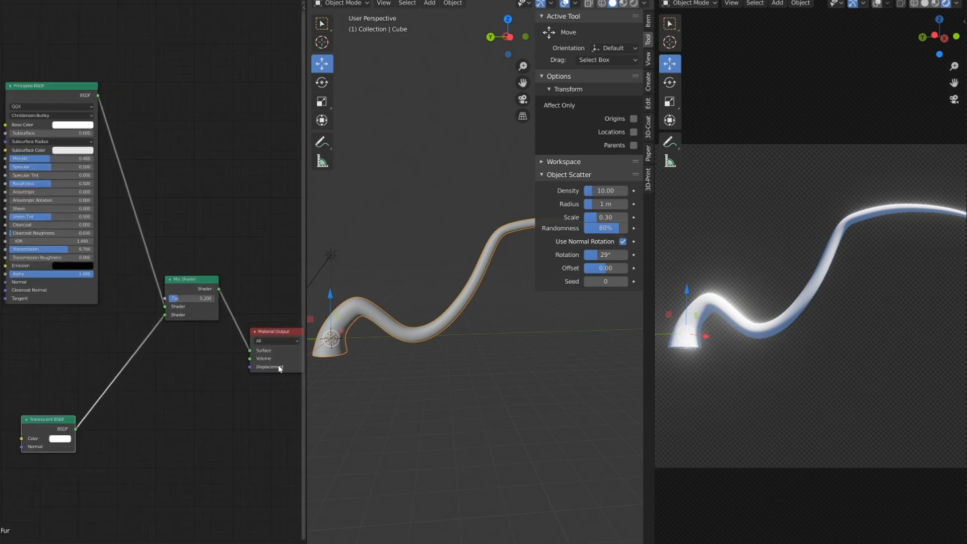
{"action": "left_click_drag", "start_coordinate": [276, 367], "coordinate": [264, 317]}
{"action": "middle_click_drag", "start_coordinate": [228, 397], "coordinate": [186, 381]}
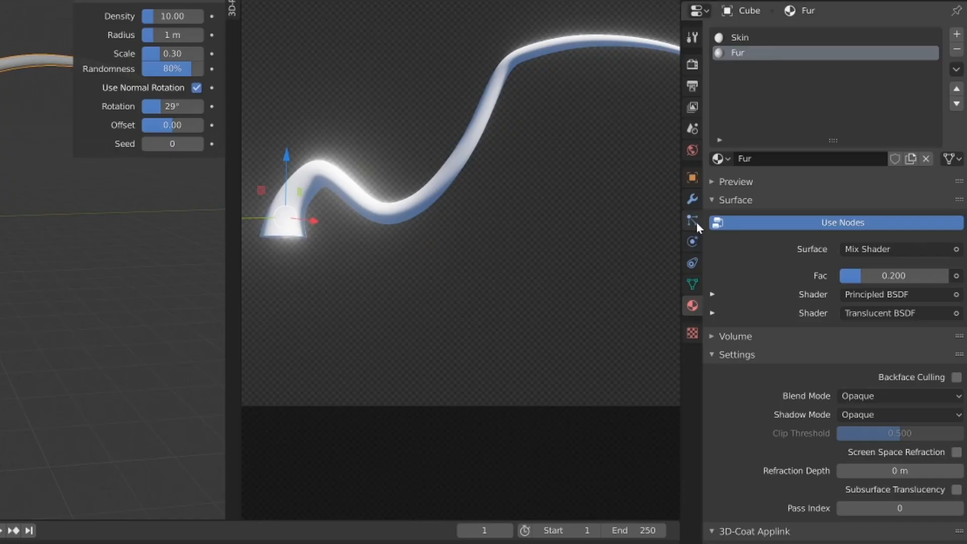
Add a particle system to the tentacle and name it Wing Fur
{"action": "left_click", "coordinate": [966, 336]}
{"action": "left_click", "coordinate": [956, 35]}
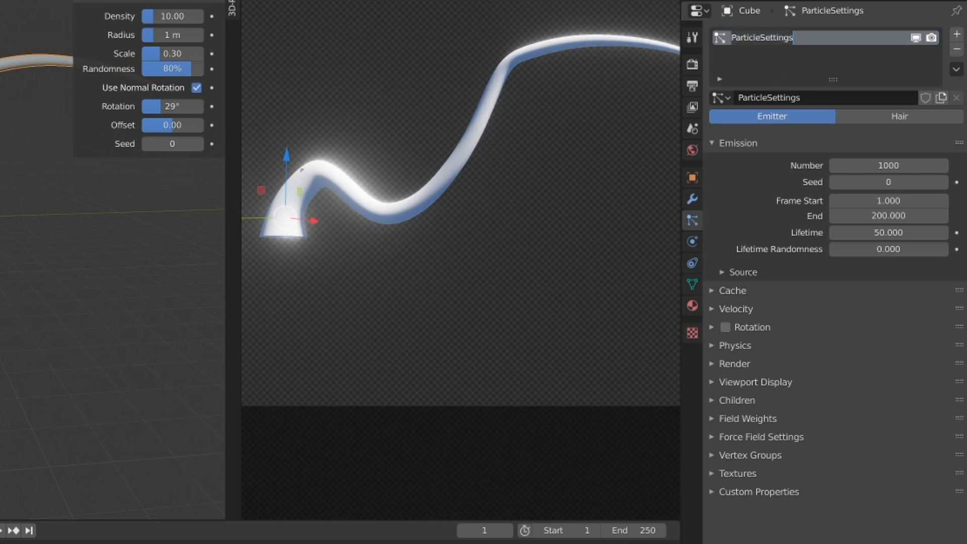
{"action": "type", "text": "Wing Fur"}
{"action": "key", "text": "Return"}
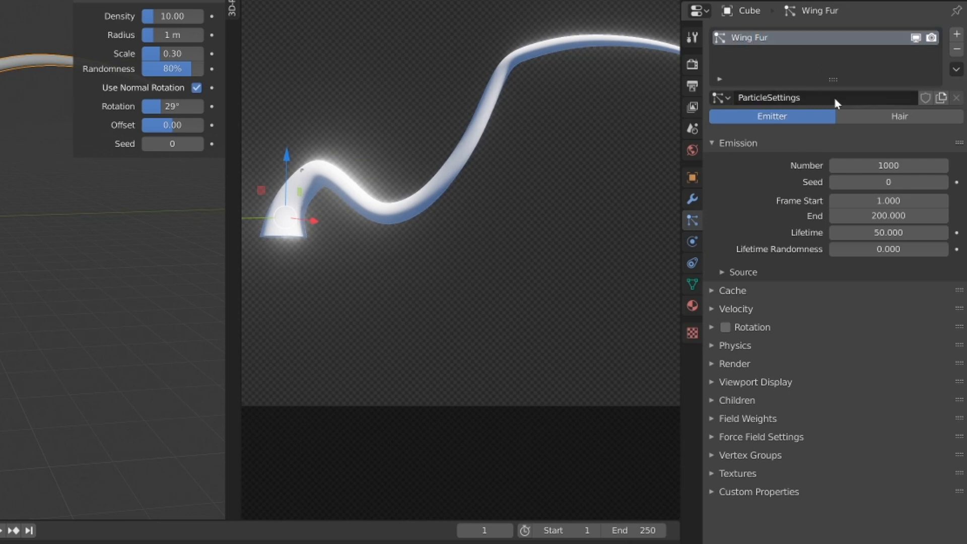
Rename the particle settings data block as Wing Fur
{"action": "double_click", "coordinate": [834, 95]}
{"action": "type", "text": "Wing fur"}
{"action": "key", "text": "Return"}
{"action": "double_click", "coordinate": [833, 100]}
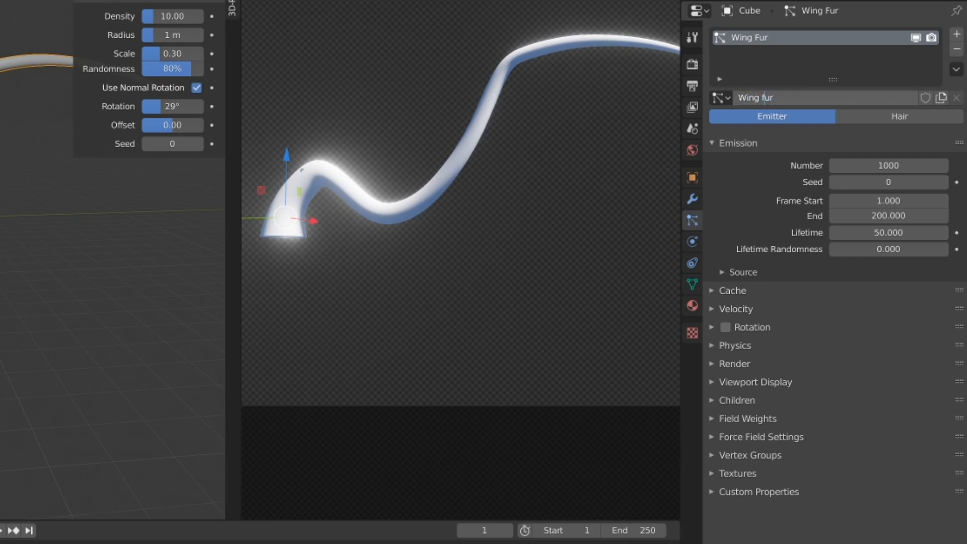
{"action": "key", "text": "BackSpace"}
{"action": "type", "text": "F"}
{"action": "key", "text": "Return"}
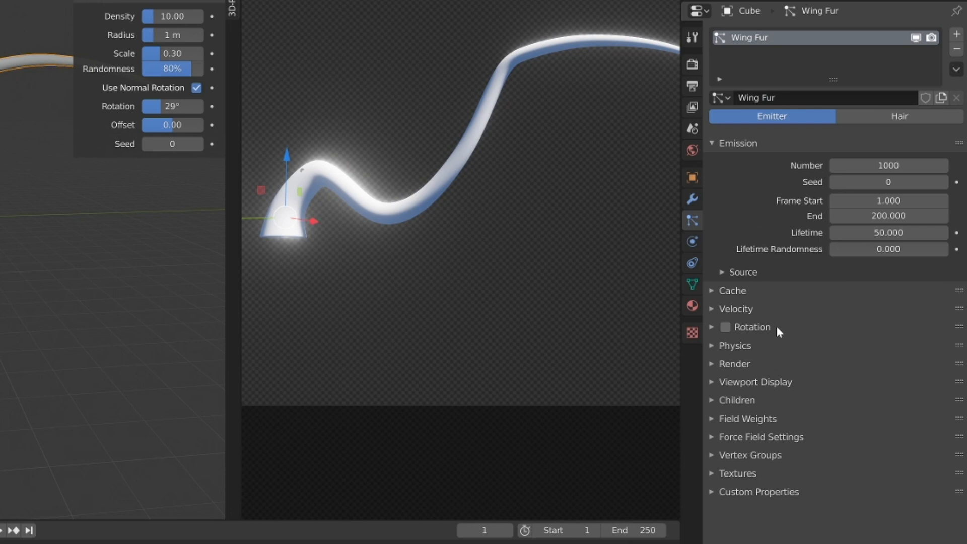
Switch Wing Fur to the Hair type with a 1.35 m hair length and render it with the Fur material
{"action": "left_click", "coordinate": [880, 116]}
{"action": "left_click_drag", "start_coordinate": [889, 214], "coordinate": [826, 214]}
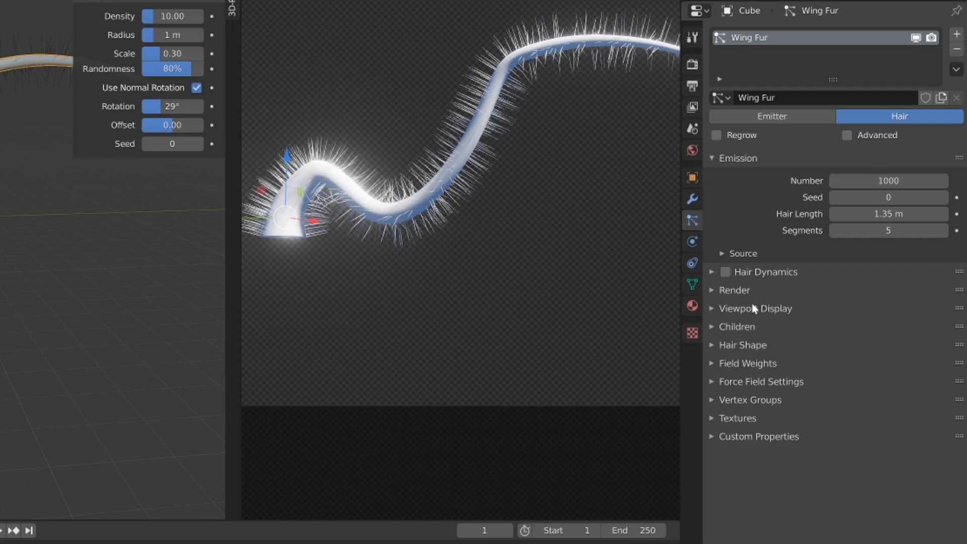
{"action": "left_click", "coordinate": [734, 291]}
{"action": "scroll", "coordinate": [828, 381], "scroll_direction": "down", "scroll_amount": 2}
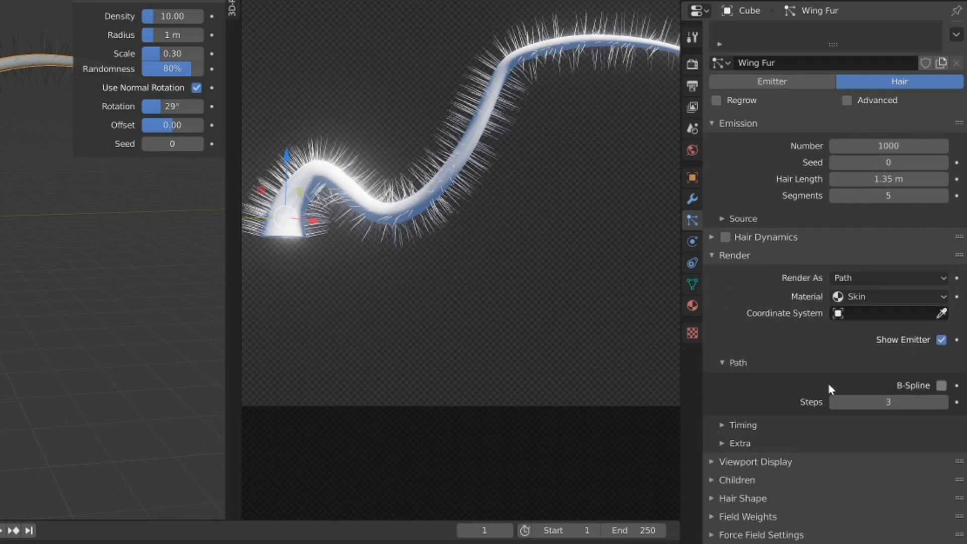
{"action": "left_click", "coordinate": [868, 295]}
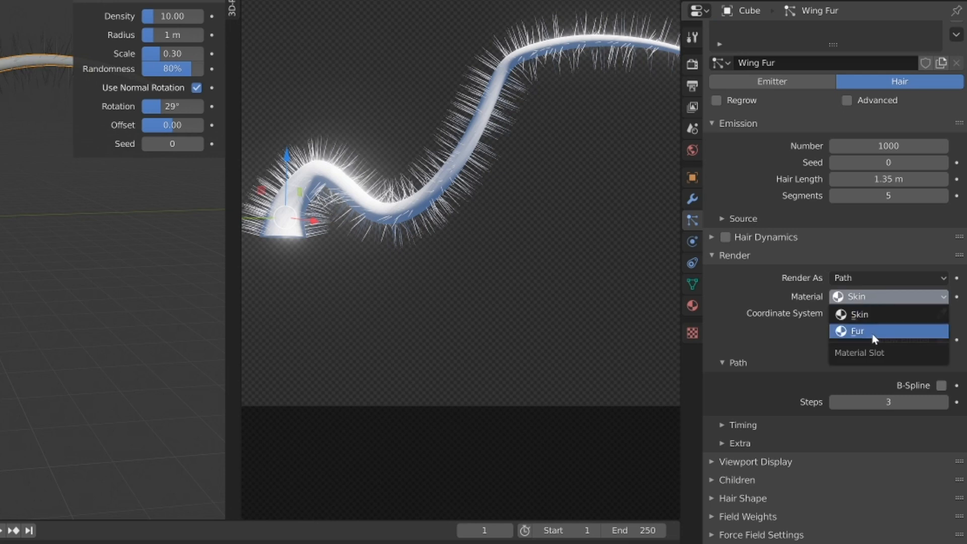
{"action": "left_click", "coordinate": [813, 335]}
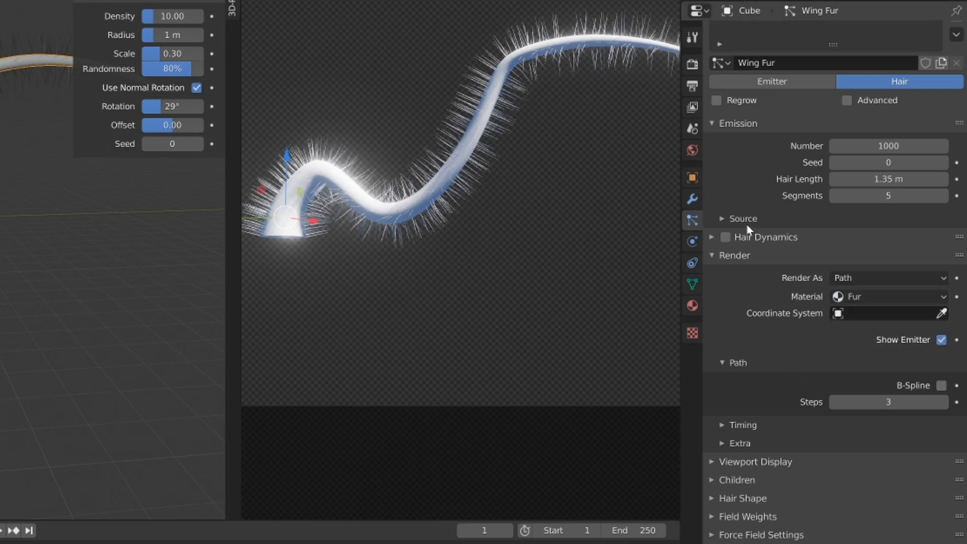
Enable B-Spline for the hair render path and set its steps to 5
{"action": "left_click", "coordinate": [941, 386]}
{"action": "left_click", "coordinate": [889, 402]}
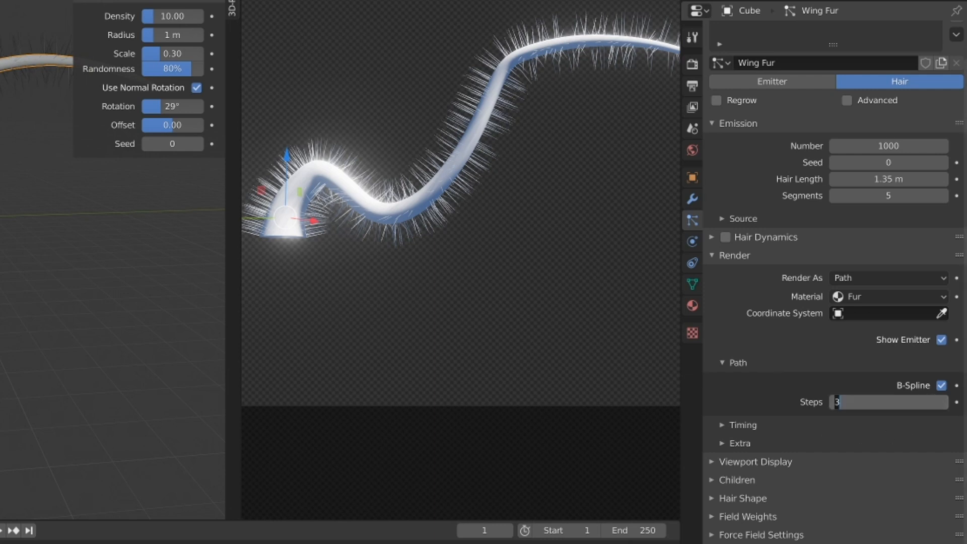
{"action": "type", "text": "5"}
{"action": "key", "text": "Return"}
Set the hair's viewport display strand steps to 5
{"action": "scroll", "coordinate": [780, 482], "scroll_direction": "down", "scroll_amount": 1}
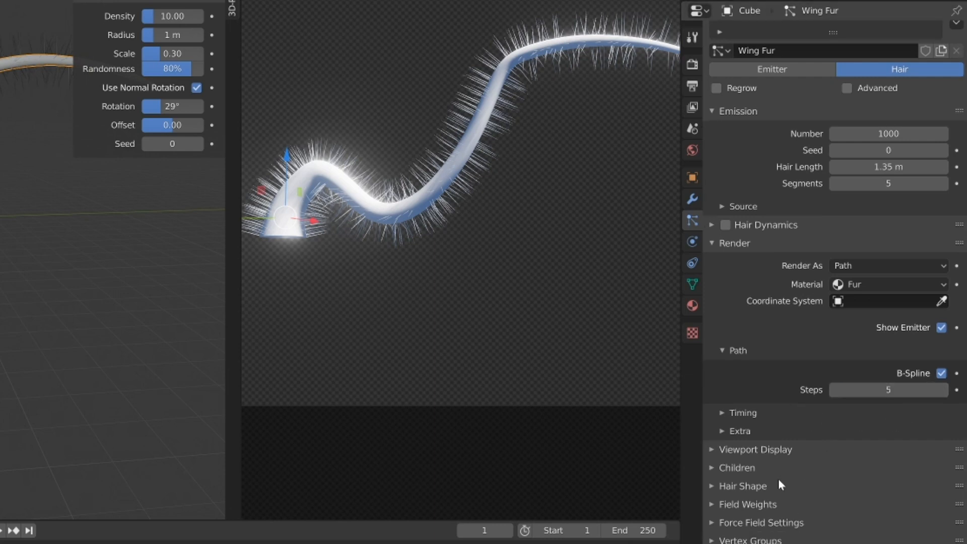
{"action": "left_click", "coordinate": [756, 450]}
{"action": "scroll", "coordinate": [766, 479], "scroll_direction": "down", "scroll_amount": 5}
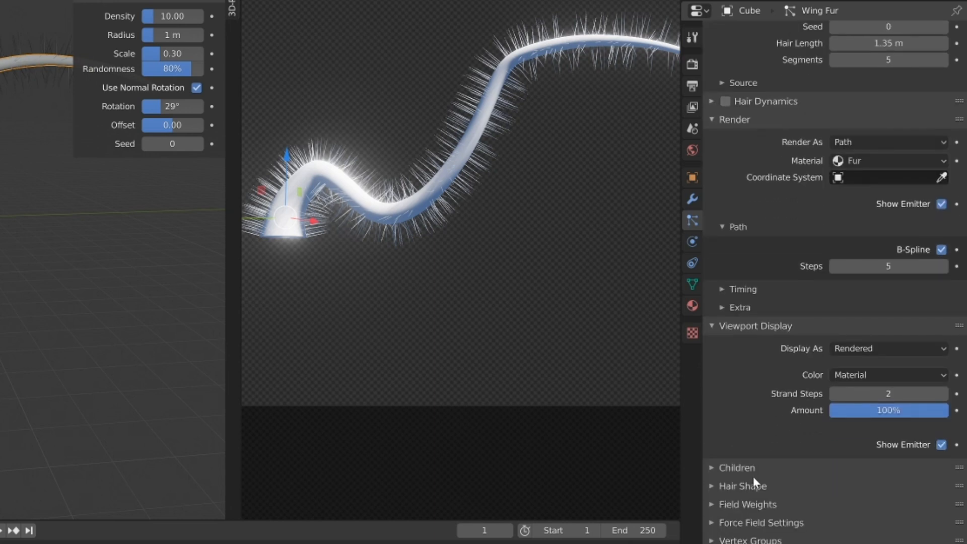
{"action": "left_click", "coordinate": [867, 394]}
{"action": "type", "text": "5"}
{"action": "key", "text": "Return"}
Inspect the strands up close and set the hair shape's root diameter to 0.25 m
{"action": "left_click", "coordinate": [744, 486]}
{"action": "scroll", "coordinate": [745, 486], "scroll_direction": "down", "scroll_amount": 4}
{"action": "scroll", "coordinate": [512, 306], "scroll_direction": "up", "scroll_amount": 8}
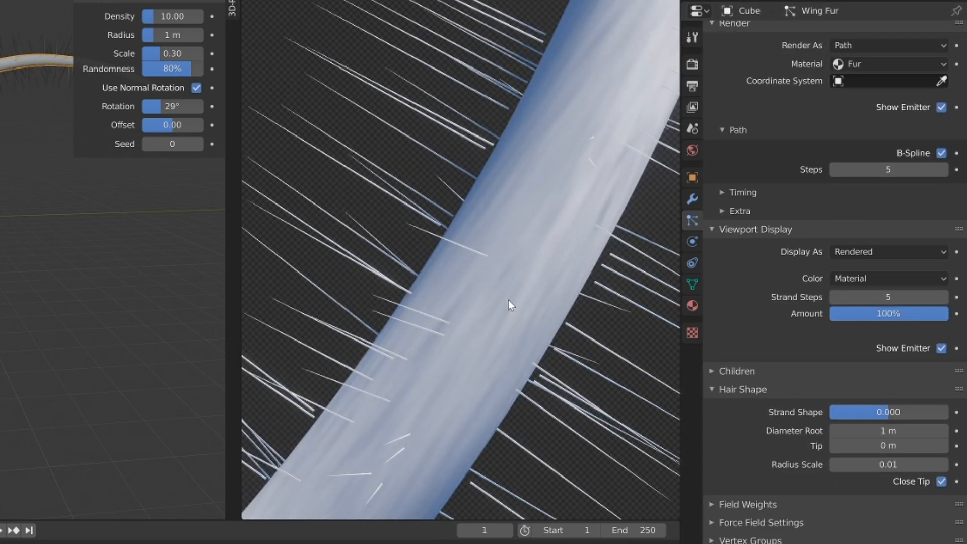
{"action": "scroll", "coordinate": [509, 300], "scroll_direction": "down", "scroll_amount": 8}
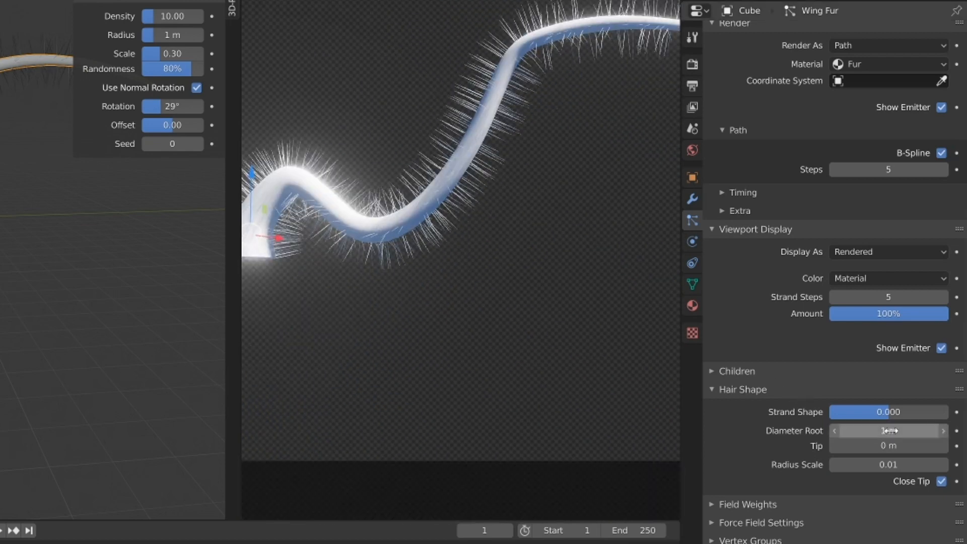
{"action": "left_click", "coordinate": [889, 431]}
{"action": "type", "text": "."}
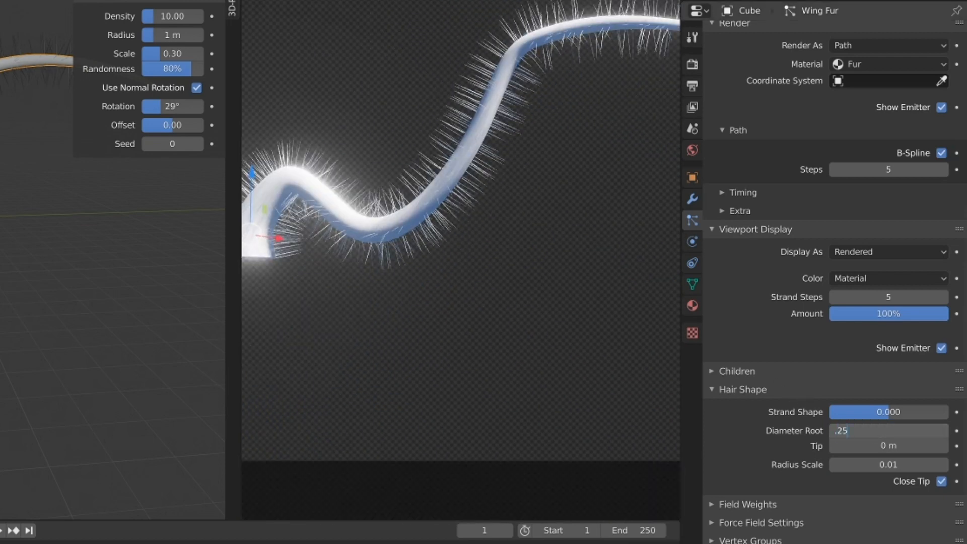
{"action": "type", "text": "25"}
{"action": "key", "text": "Return"}
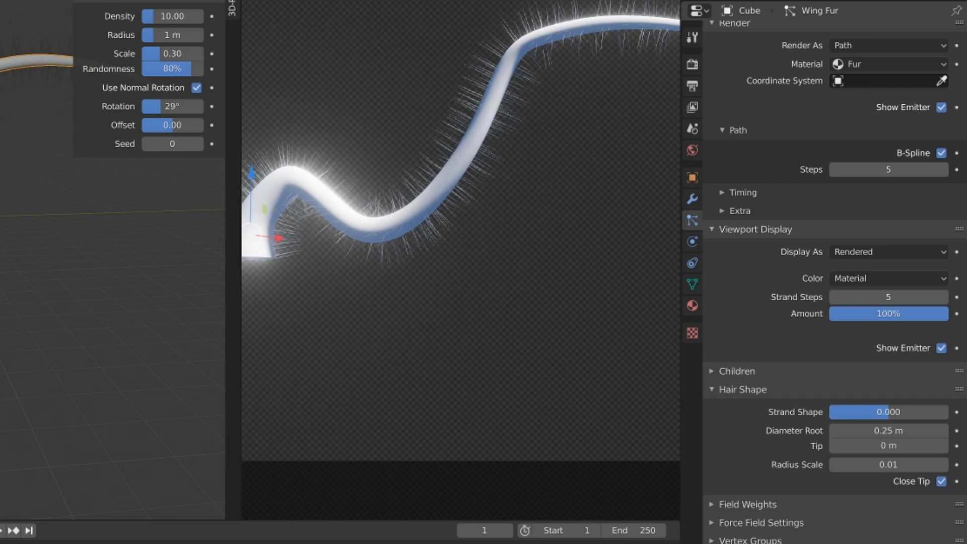
Look through the field weight settings of the Wing Fur particle system
{"action": "left_click", "coordinate": [737, 506]}
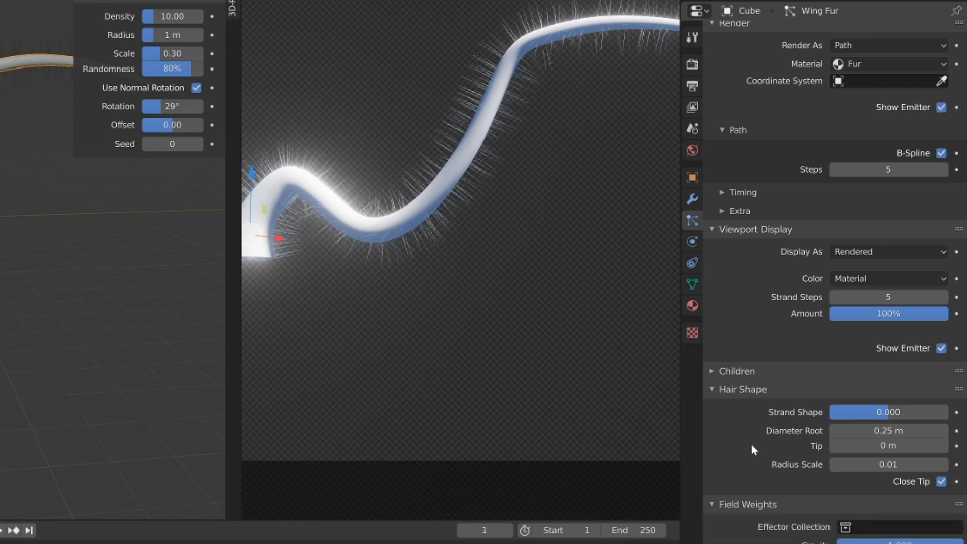
{"action": "scroll", "coordinate": [751, 449], "scroll_direction": "down", "scroll_amount": 10}
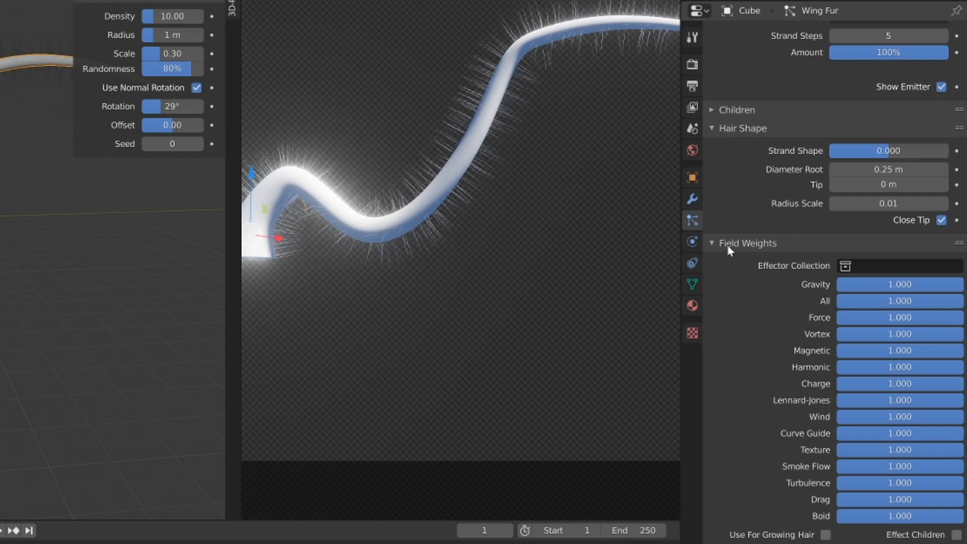
Set the Wing Fur's overall (All) field weight to 0 and switch its children to Interpolated
{"action": "left_click_drag", "start_coordinate": [852, 301], "coordinate": [730, 301]}
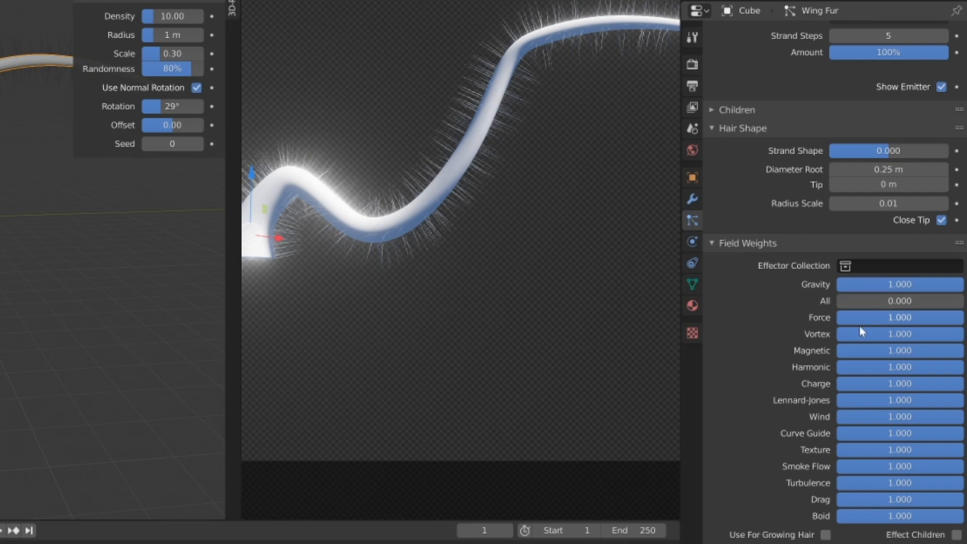
{"action": "left_click", "coordinate": [761, 243]}
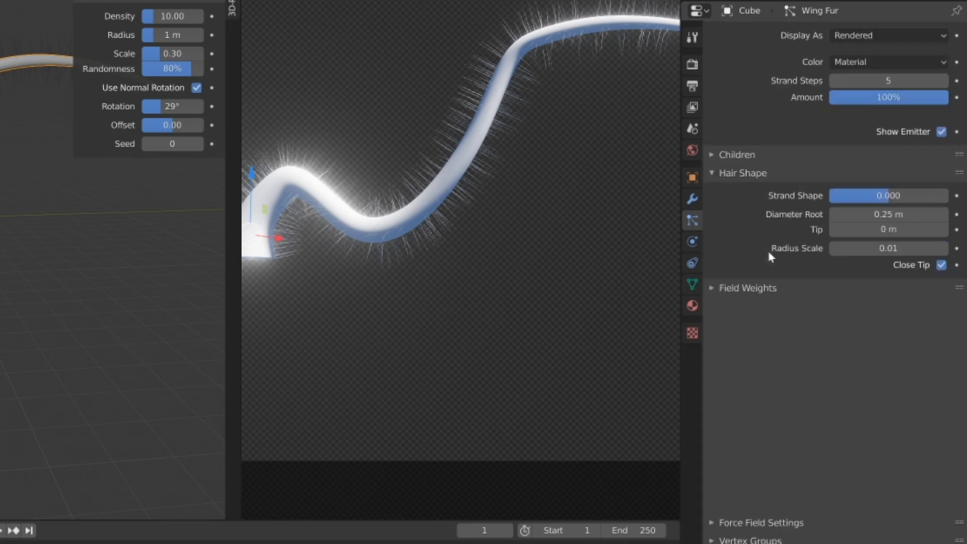
{"action": "left_click", "coordinate": [739, 372]}
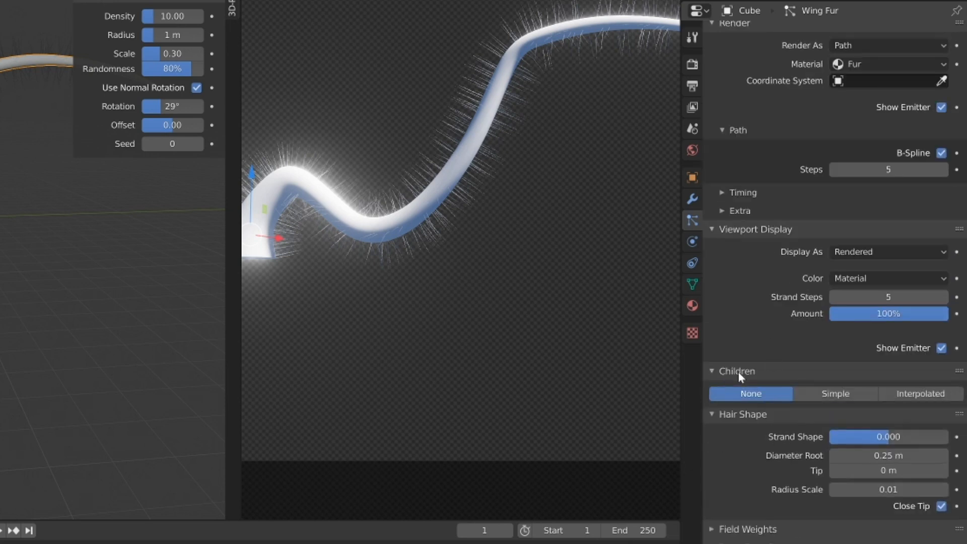
{"action": "left_click", "coordinate": [918, 397]}
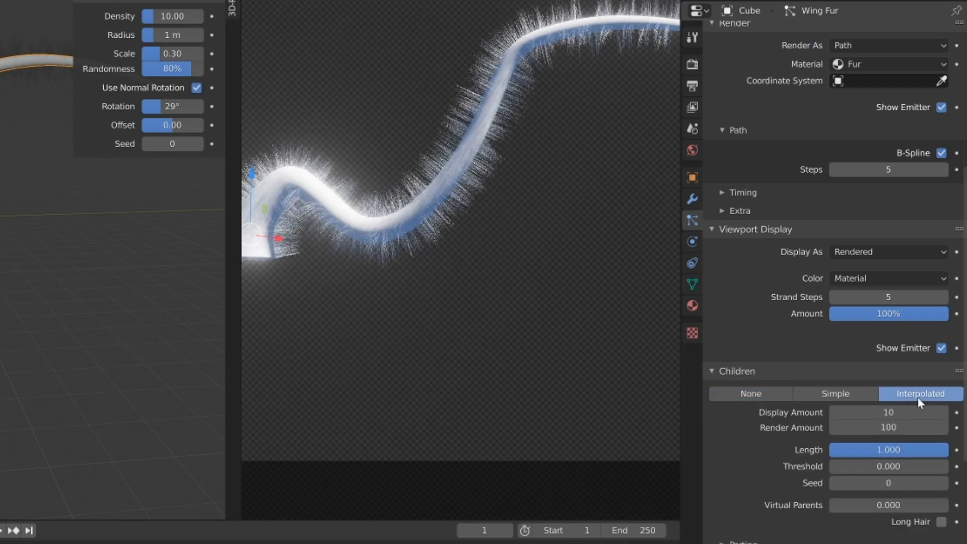
{"action": "scroll", "coordinate": [906, 403], "scroll_direction": "down", "scroll_amount": 3}
{"action": "scroll", "coordinate": [468, 253], "scroll_direction": "up", "scroll_amount": 5}
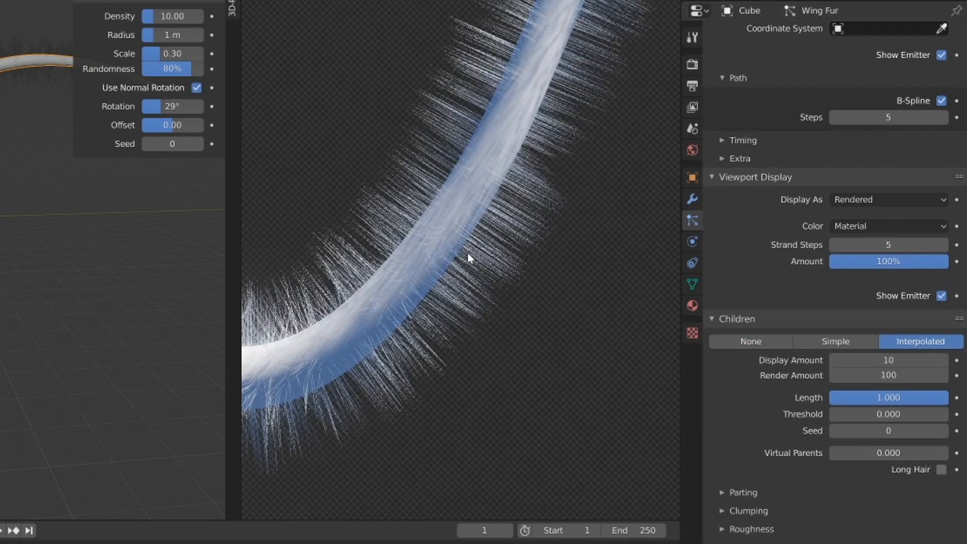
{"action": "scroll", "coordinate": [466, 254], "scroll_direction": "down", "scroll_amount": 5}
{"action": "scroll", "coordinate": [467, 254], "scroll_direction": "up", "scroll_amount": 2}
{"action": "scroll", "coordinate": [467, 255], "scroll_direction": "down", "scroll_amount": 2}
Set the display amount of the hair children to 100
{"action": "left_click", "coordinate": [857, 360]}
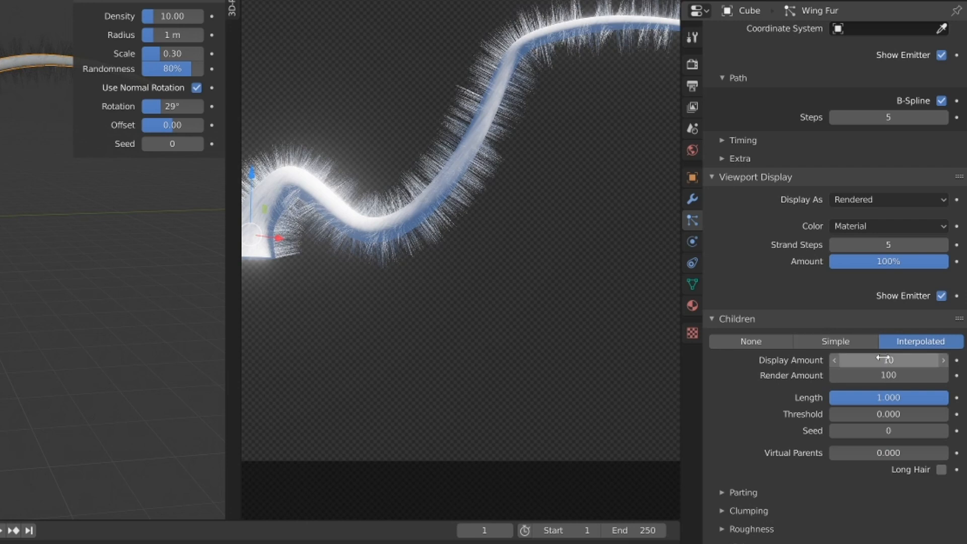
{"action": "type", "text": "100"}
{"action": "key", "text": "Return"}
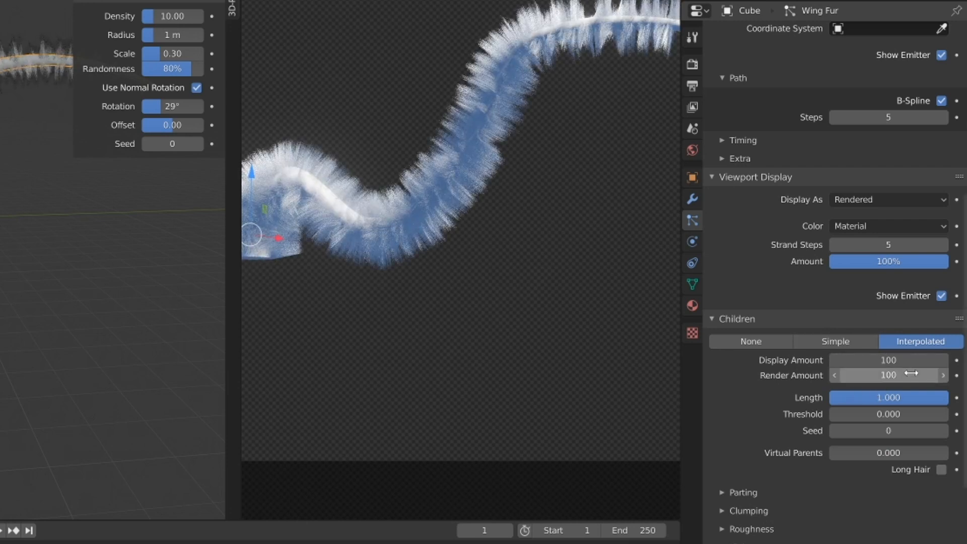
Set both the display amount and the render amount of the hair children to 50
{"action": "left_click", "coordinate": [856, 359]}
{"action": "type", "text": "50"}
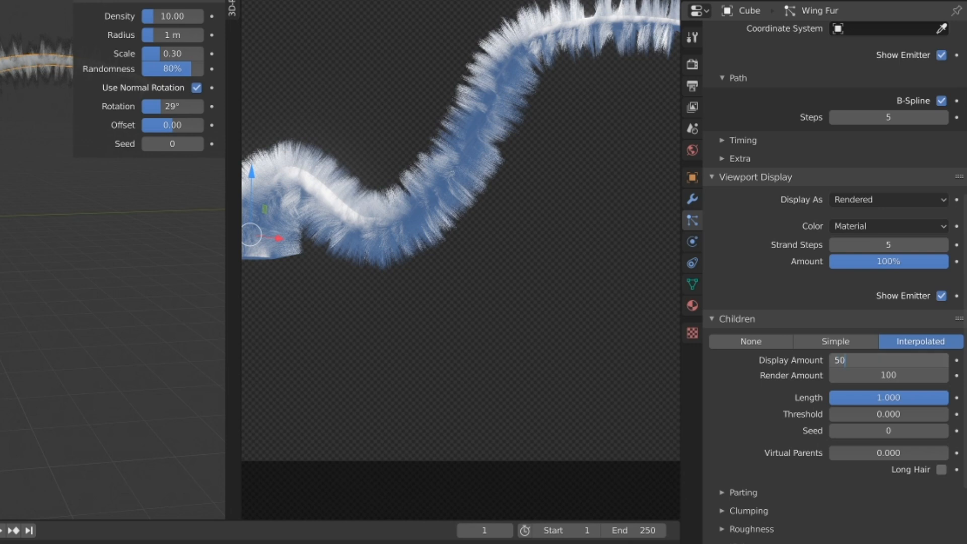
{"action": "key", "text": "Return"}
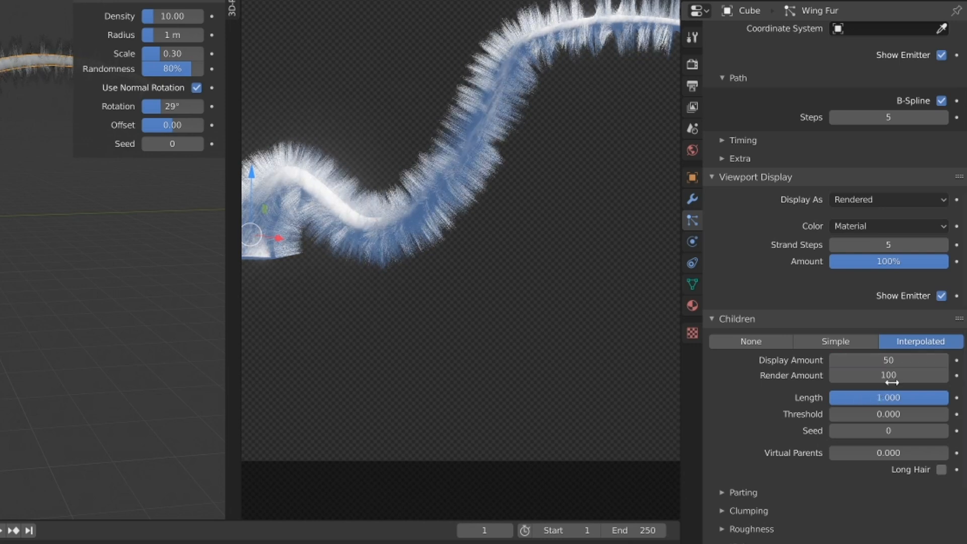
{"action": "left_click", "coordinate": [891, 382]}
{"action": "type", "text": "50"}
{"action": "key", "text": "Return"}
Set the hair children's clump to 1.000 and their length to 0.870
{"action": "left_click", "coordinate": [749, 510]}
{"action": "scroll", "coordinate": [757, 461], "scroll_direction": "down", "scroll_amount": 8}
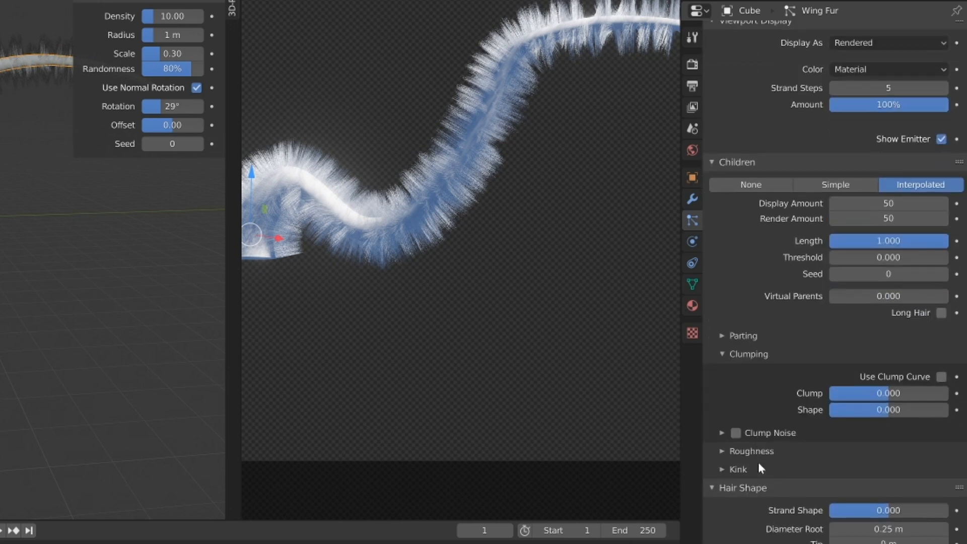
{"action": "left_click_drag", "start_coordinate": [857, 394], "coordinate": [948, 393]}
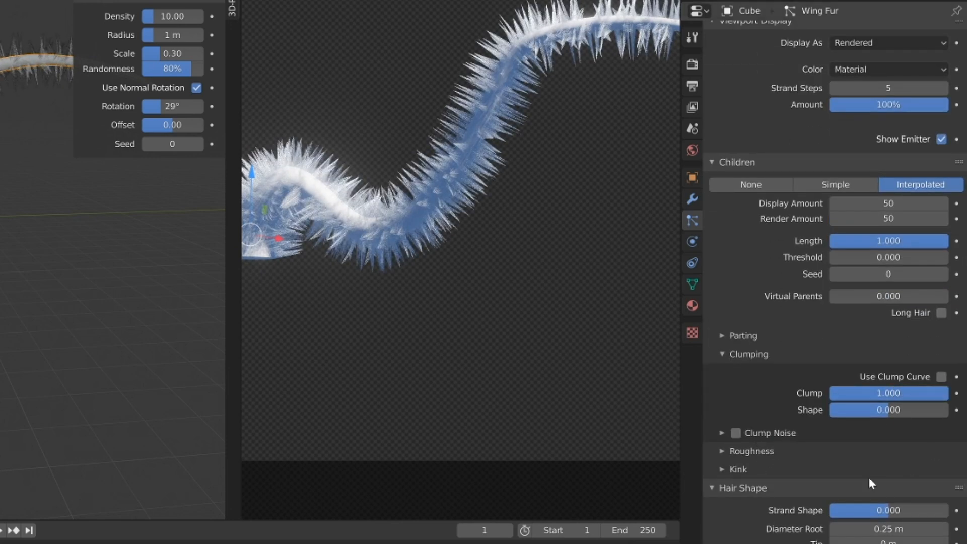
{"action": "middle_click_drag", "start_coordinate": [483, 192], "coordinate": [485, 234], "text": "shift"}
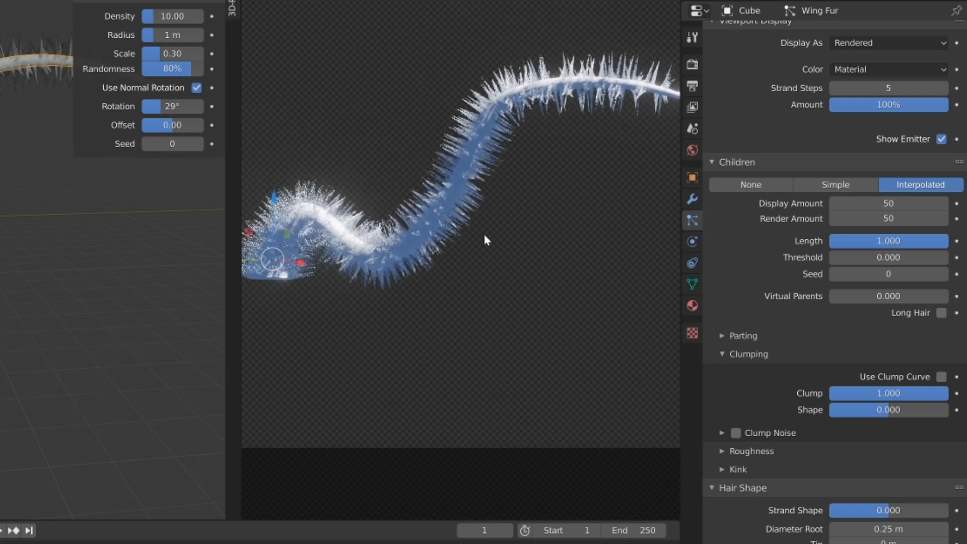
{"action": "scroll", "coordinate": [485, 234], "scroll_direction": "up", "scroll_amount": 1}
{"action": "middle_click_drag", "start_coordinate": [431, 297], "coordinate": [441, 294], "text": "shift"}
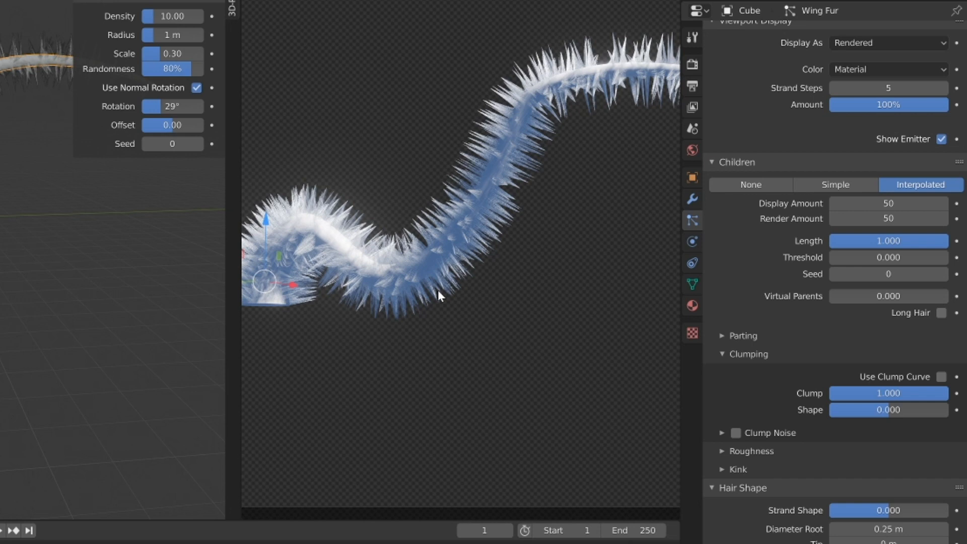
{"action": "scroll", "coordinate": [914, 215], "scroll_direction": "down", "scroll_amount": 1}
{"action": "left_click_drag", "start_coordinate": [913, 223], "coordinate": [898, 224]}
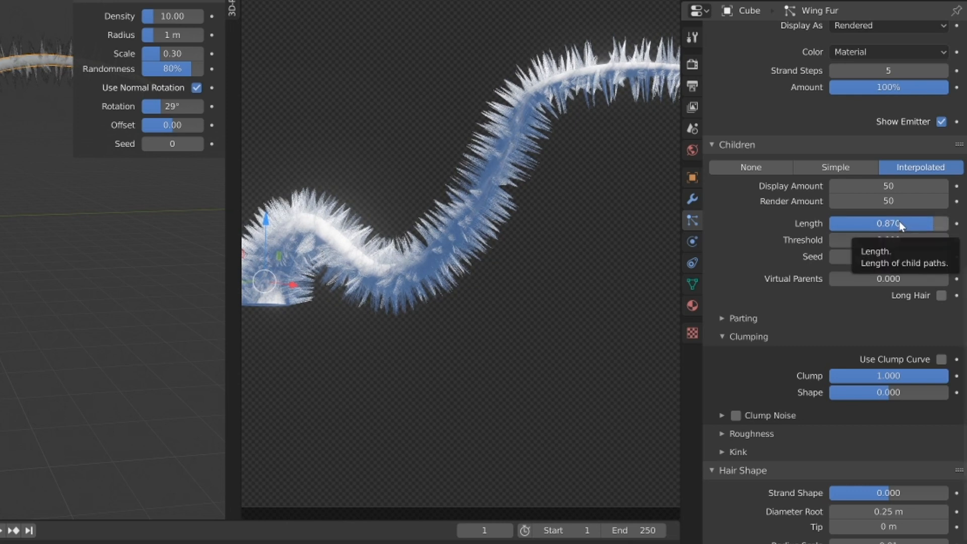
Examine the clumped fur up close along the tentacle and at its thin tip
{"action": "scroll", "coordinate": [433, 326], "scroll_direction": "up", "scroll_amount": 8}
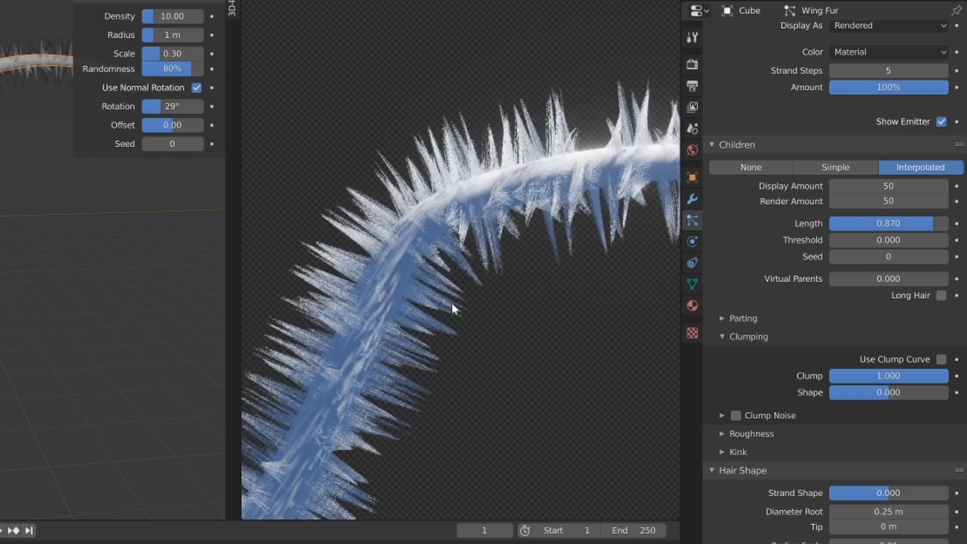
{"action": "scroll", "coordinate": [373, 293], "scroll_direction": "up", "scroll_amount": 3}
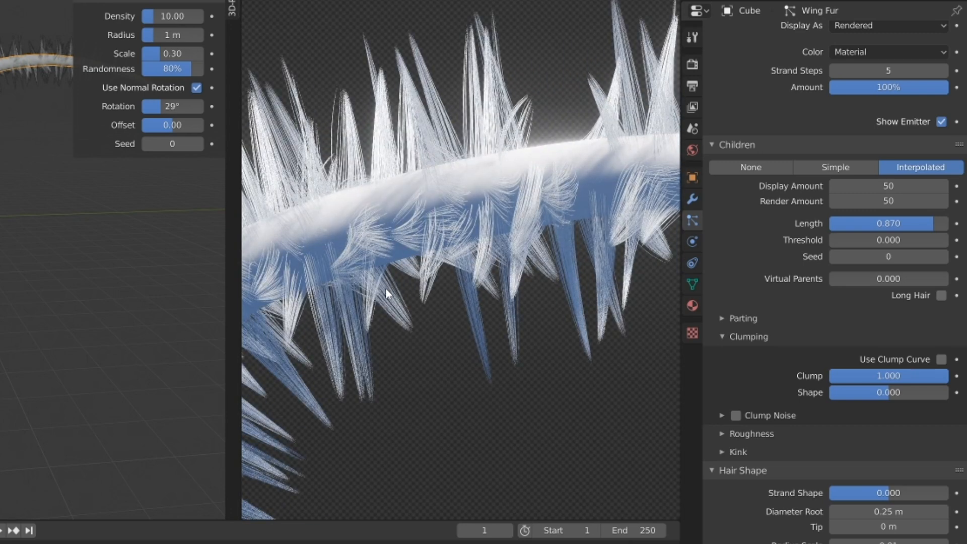
{"action": "key", "text": "KP_0"}
{"action": "scroll", "coordinate": [386, 294], "scroll_direction": "up", "scroll_amount": 3}
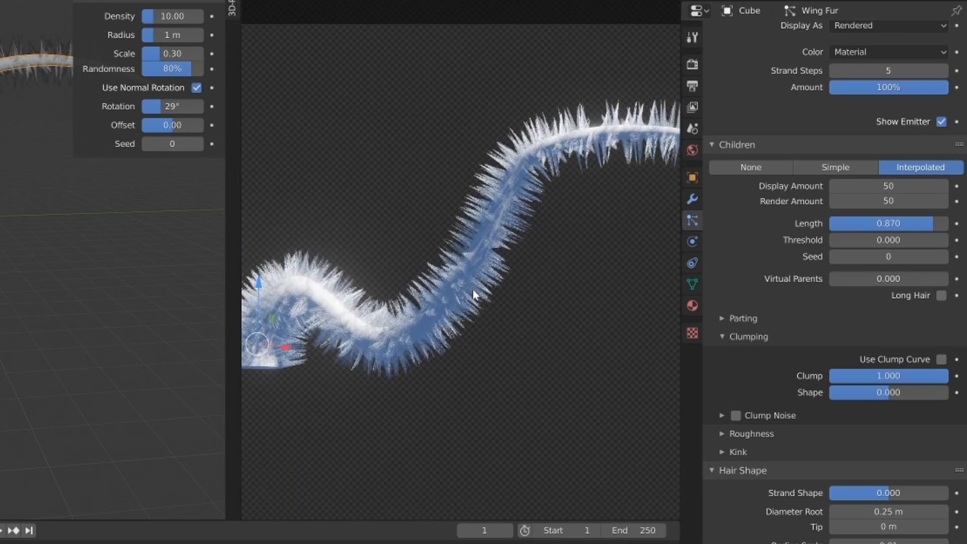
{"action": "middle_click_drag", "start_coordinate": [470, 268], "coordinate": [295, 380]}
{"action": "scroll", "coordinate": [493, 271], "scroll_direction": "up", "scroll_amount": 4}
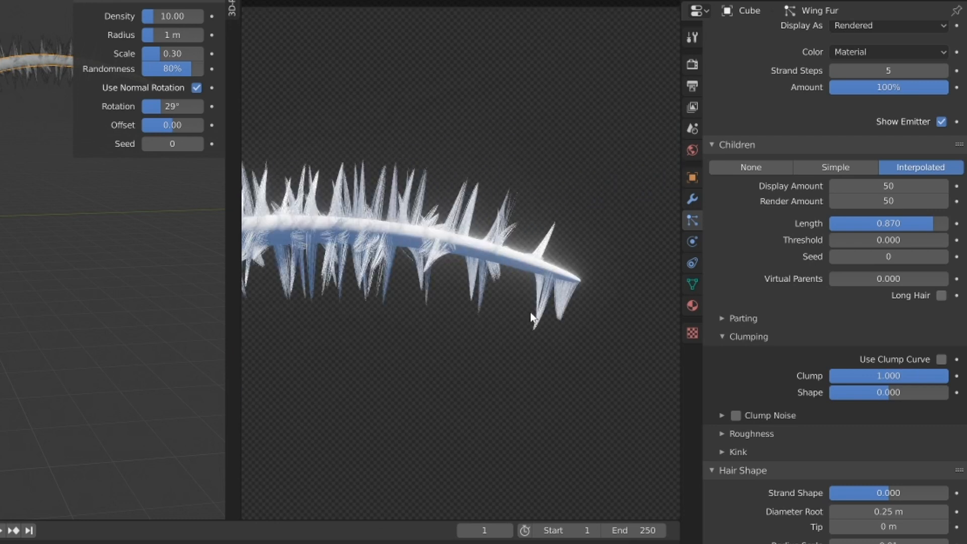
{"action": "scroll", "coordinate": [512, 255], "scroll_direction": "down", "scroll_amount": 5}
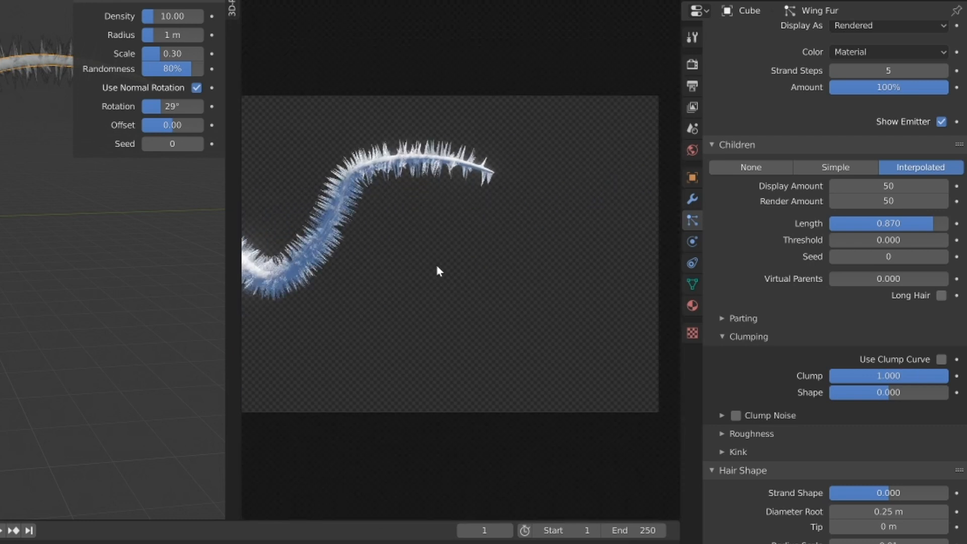
{"action": "scroll", "coordinate": [435, 262], "scroll_direction": "up", "scroll_amount": 5}
{"action": "middle_click_drag", "start_coordinate": [444, 250], "coordinate": [458, 224], "text": "shift"}
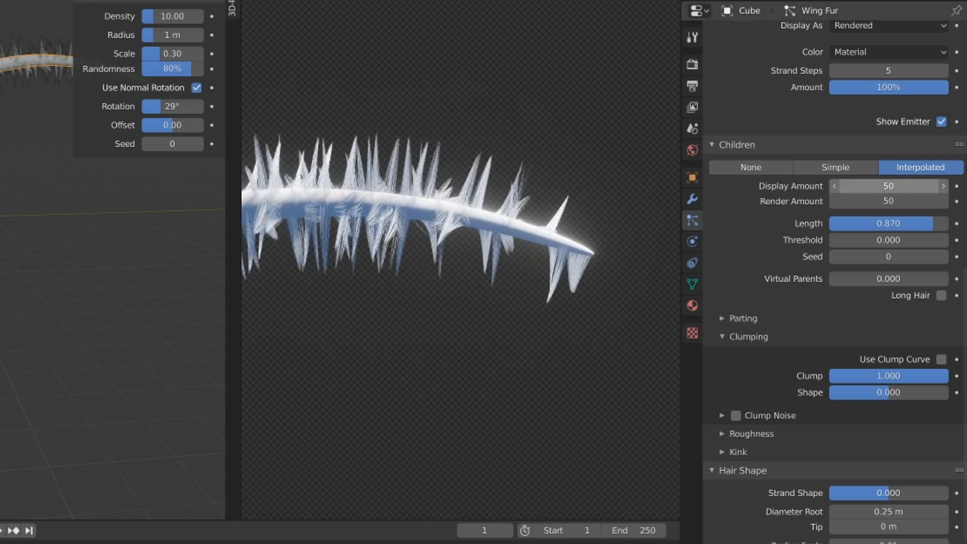
Set both the display amount and the render amount of the hair children to 80
{"action": "left_click", "coordinate": [908, 179]}
{"action": "type", "text": "80"}
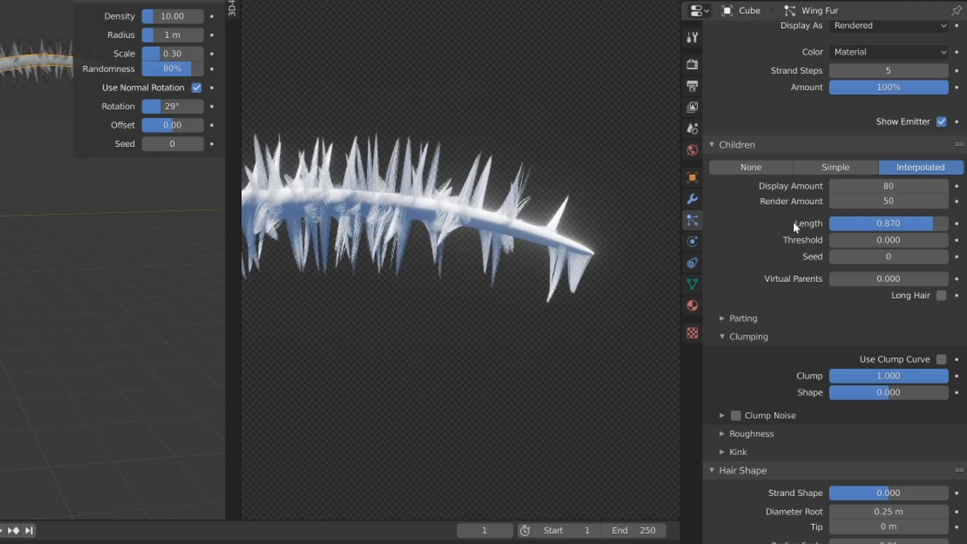
{"action": "key", "text": "Tab"}
{"action": "type", "text": "80"}
{"action": "key", "text": "Return"}
{"action": "scroll", "coordinate": [479, 287], "scroll_direction": "up", "scroll_amount": 5}
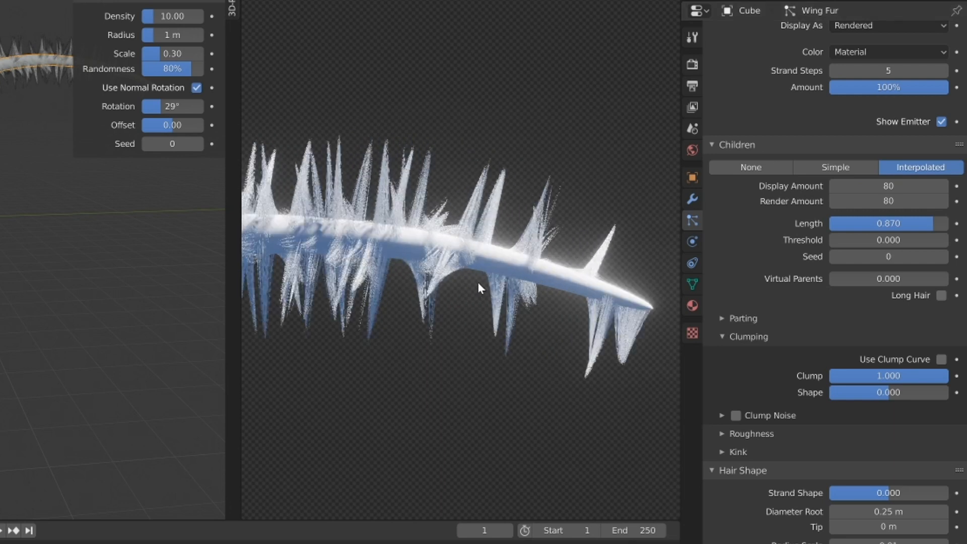
{"action": "scroll", "coordinate": [479, 287], "scroll_direction": "down", "scroll_amount": 10}
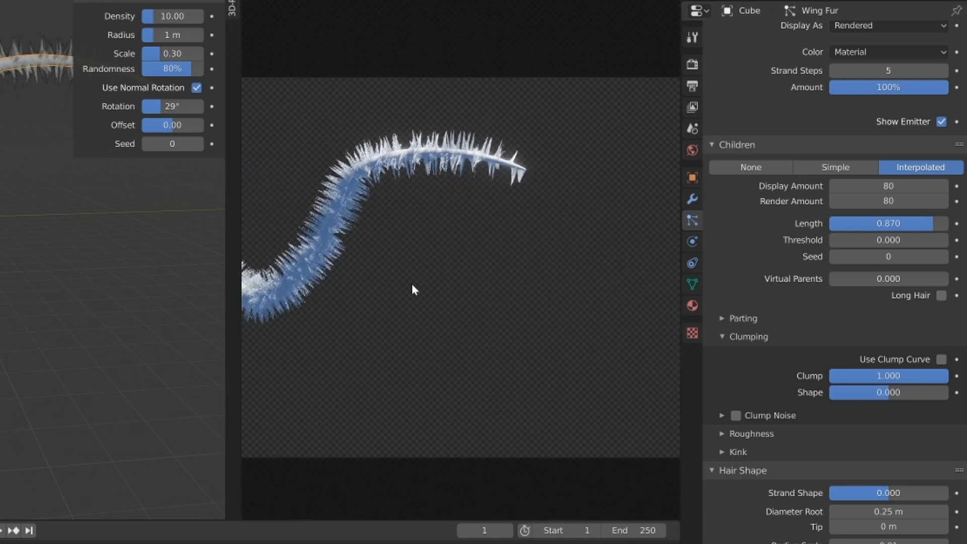
{"action": "middle_click_drag", "start_coordinate": [385, 302], "coordinate": [466, 308], "text": "shift"}
Switch the tentacle from Object Mode to Particle Edit mode
{"action": "middle_click_drag", "start_coordinate": [1, 241], "coordinate": [35, 270]}
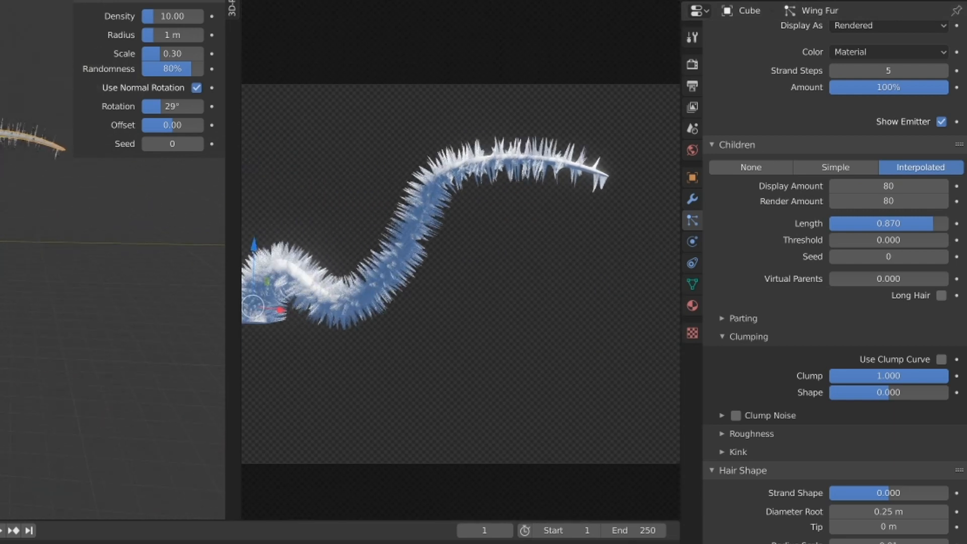
{"action": "scroll", "coordinate": [786, 344], "scroll_direction": "up", "scroll_amount": 6}
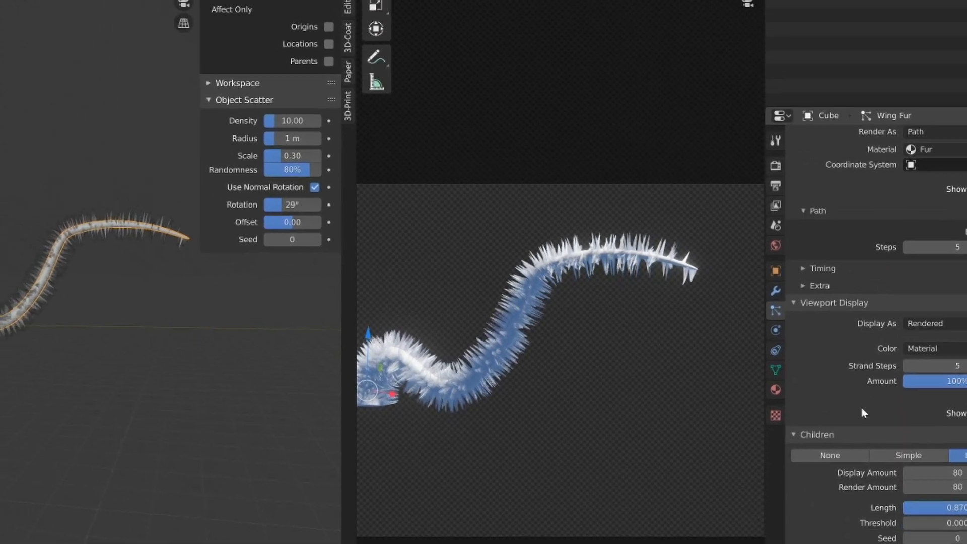
{"action": "scroll", "coordinate": [826, 383], "scroll_direction": "down", "scroll_amount": 5}
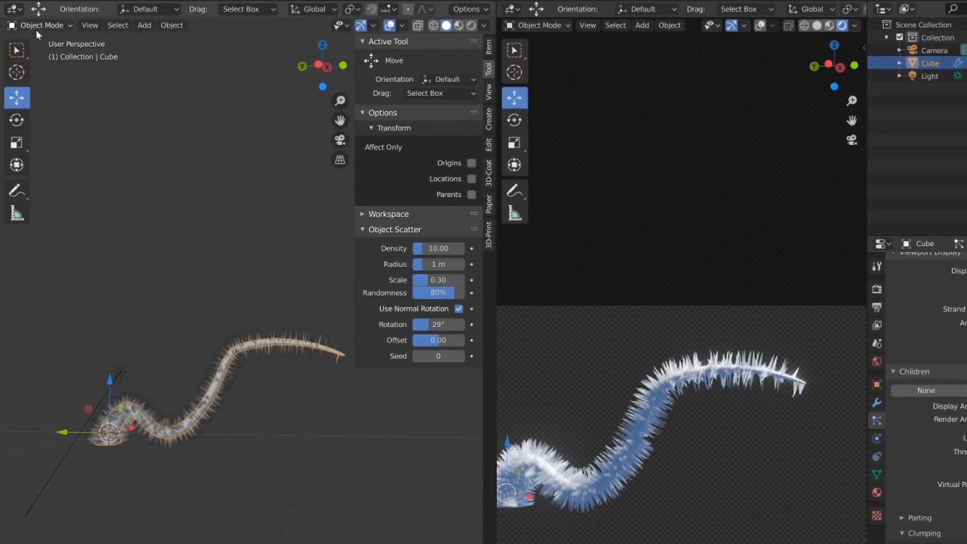
{"action": "left_click", "coordinate": [35, 28]}
{"action": "left_click", "coordinate": [37, 124]}
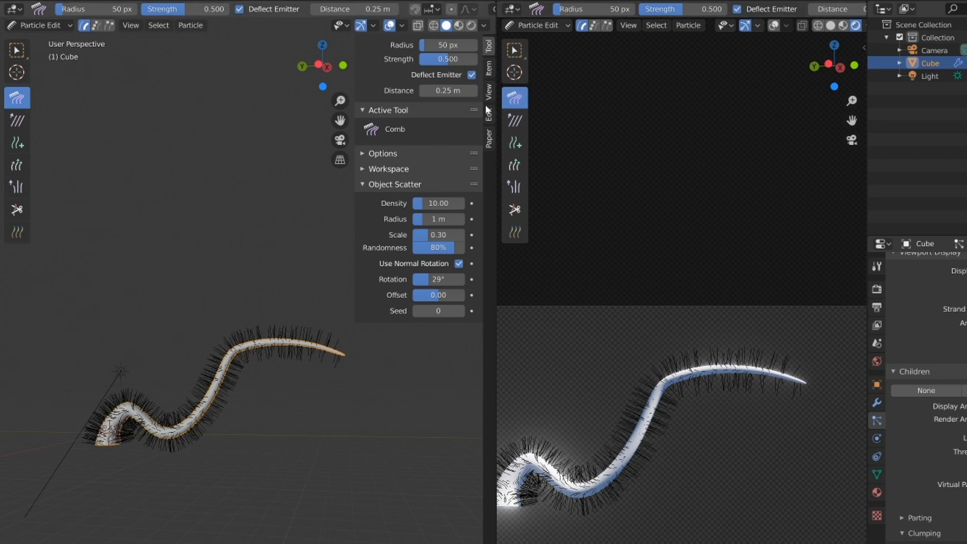
Show children in the particle editing viewport display and set its path steps to 5
{"action": "left_click", "coordinate": [490, 91]}
{"action": "left_click", "coordinate": [489, 69]}
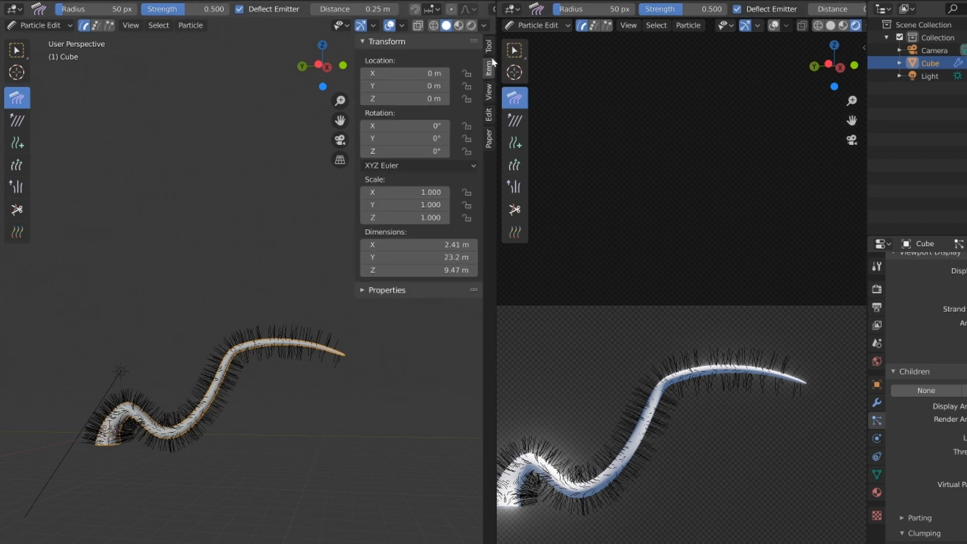
{"action": "left_click", "coordinate": [491, 51]}
{"action": "left_click", "coordinate": [382, 154]}
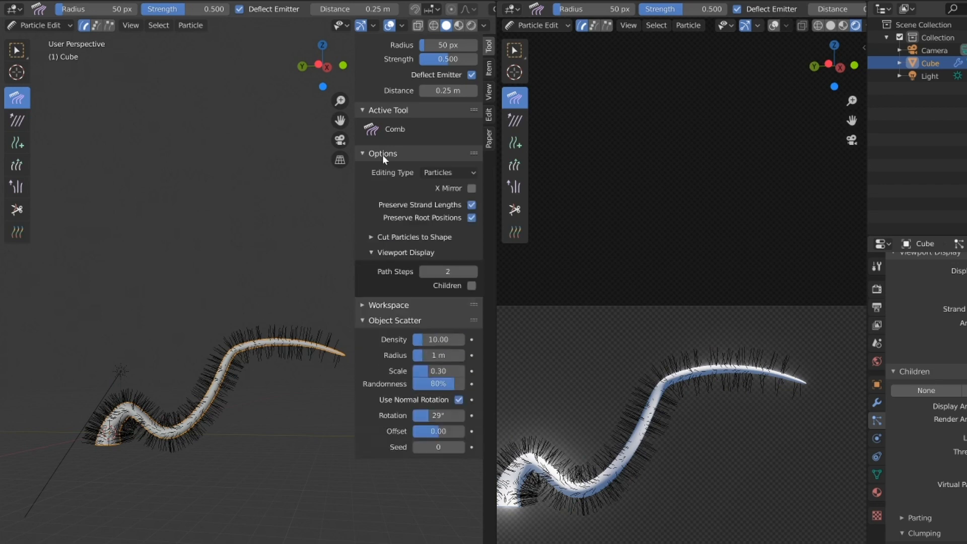
{"action": "left_click", "coordinate": [471, 285]}
{"action": "left_click", "coordinate": [446, 271]}
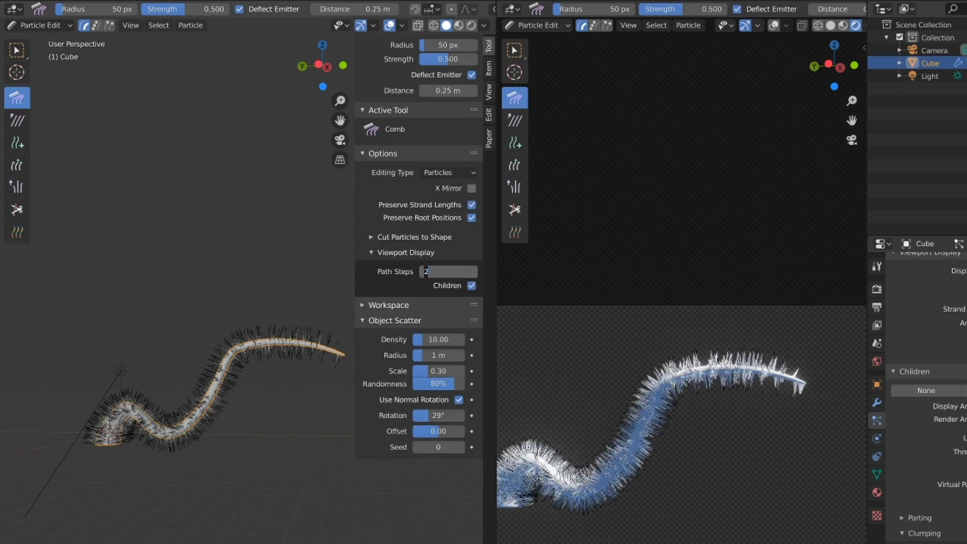
{"action": "key", "text": "Return"}
Set the Comb brush radius to 100 px
{"action": "left_click", "coordinate": [453, 44]}
{"action": "type", "text": "100"}
{"action": "key", "text": "Return"}
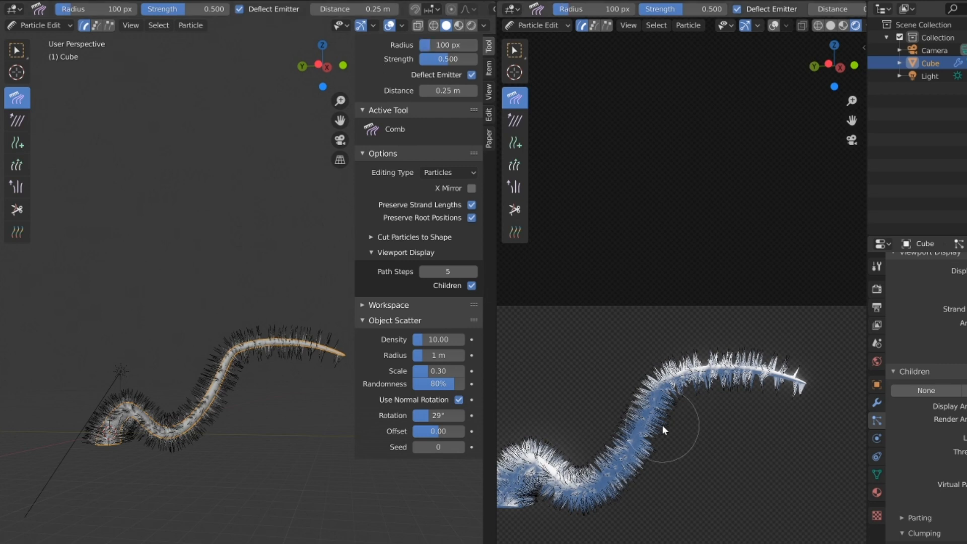
Try a Comb stroke on the fur of the tentacle's rising section and undo it
{"action": "left_click_drag", "start_coordinate": [662, 424], "coordinate": [683, 424]}
{"action": "key", "text": "ctrl+z"}
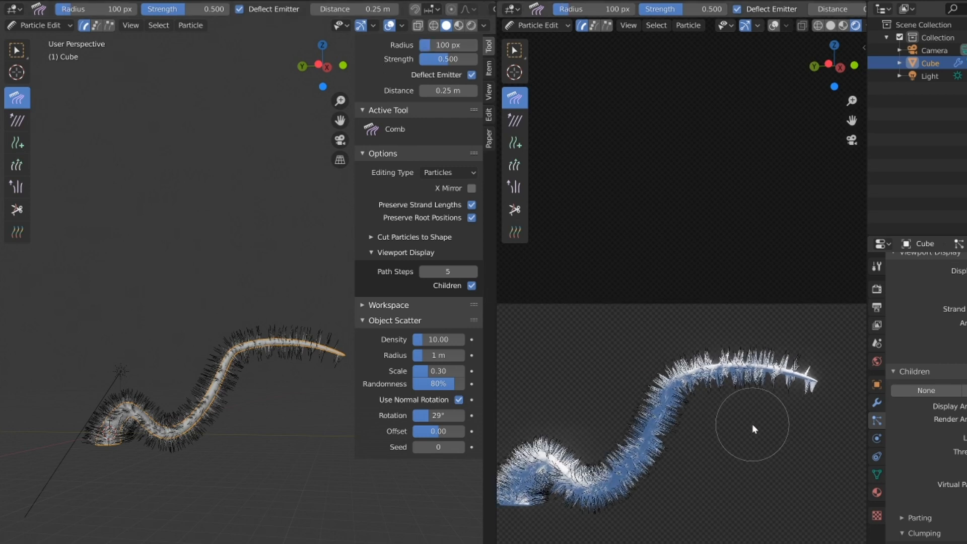
Activate the Add brush for the fur particles with Interpolate enabled, keeping its radius at 50 px
{"action": "scroll", "coordinate": [746, 423], "scroll_direction": "up", "scroll_amount": 5}
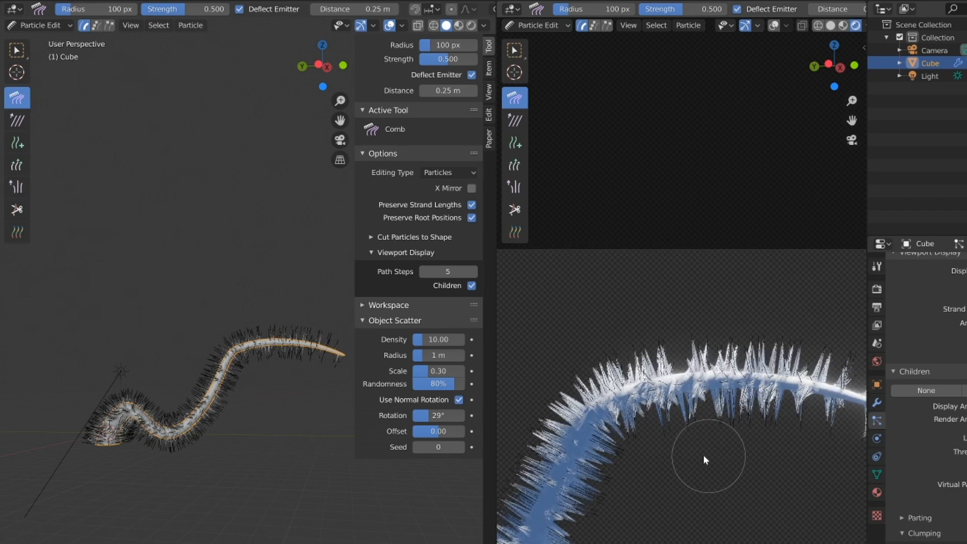
{"action": "scroll", "coordinate": [708, 445], "scroll_direction": "down", "scroll_amount": 4}
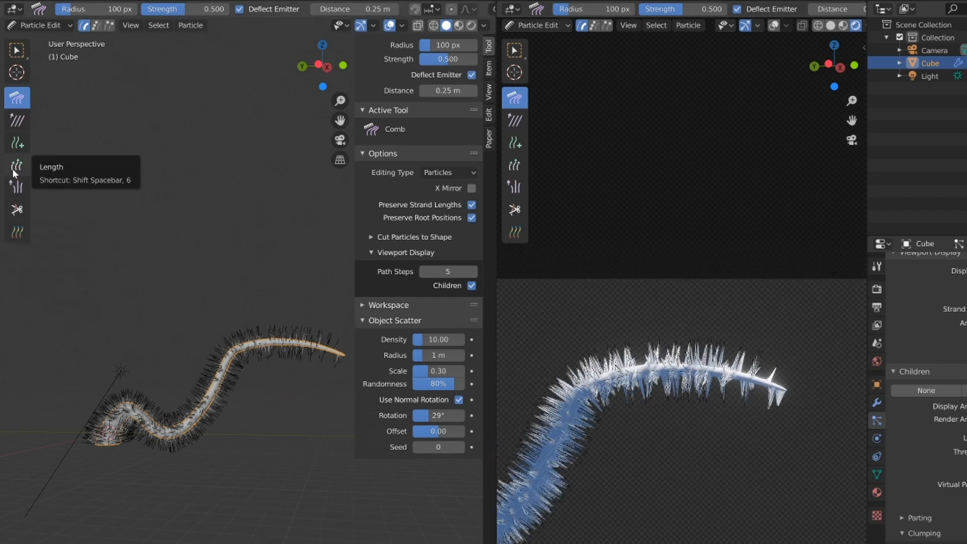
{"action": "left_click", "coordinate": [18, 143]}
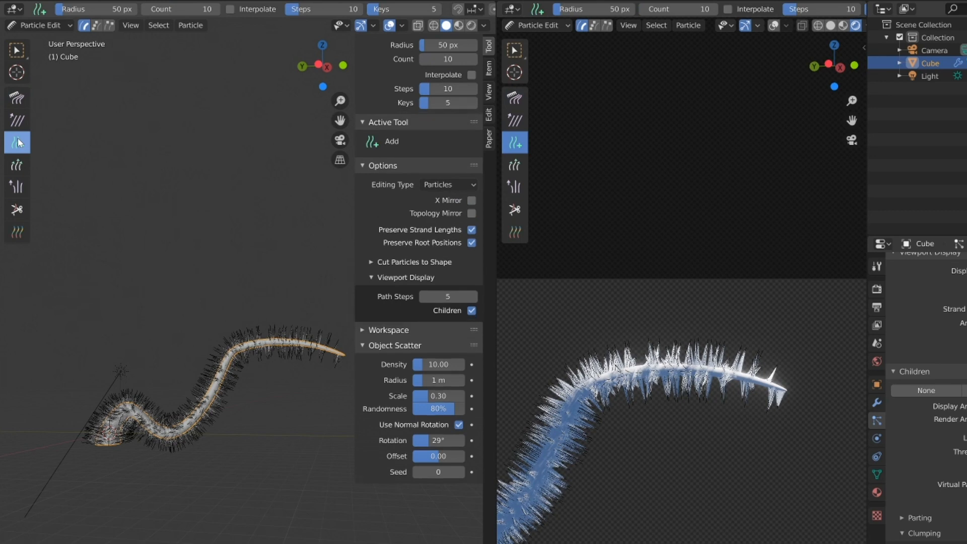
{"action": "left_click", "coordinate": [460, 75]}
{"action": "left_click", "coordinate": [444, 47]}
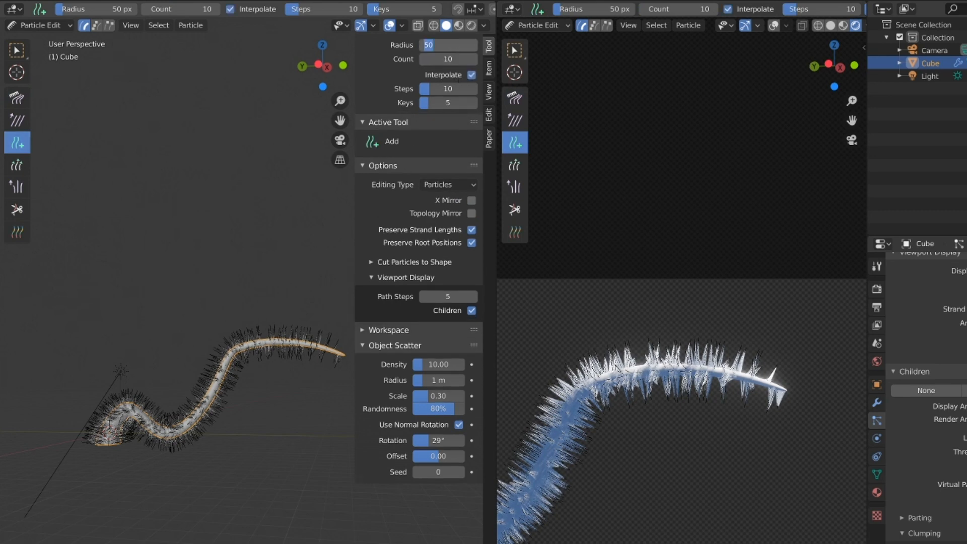
{"action": "key", "text": "Return"}
Add interpolated hairs along the sparse end of the tentacle near its tip
{"action": "scroll", "coordinate": [243, 348], "scroll_direction": "up", "scroll_amount": 6}
{"action": "middle_click_drag", "start_coordinate": [153, 399], "coordinate": [210, 404]}
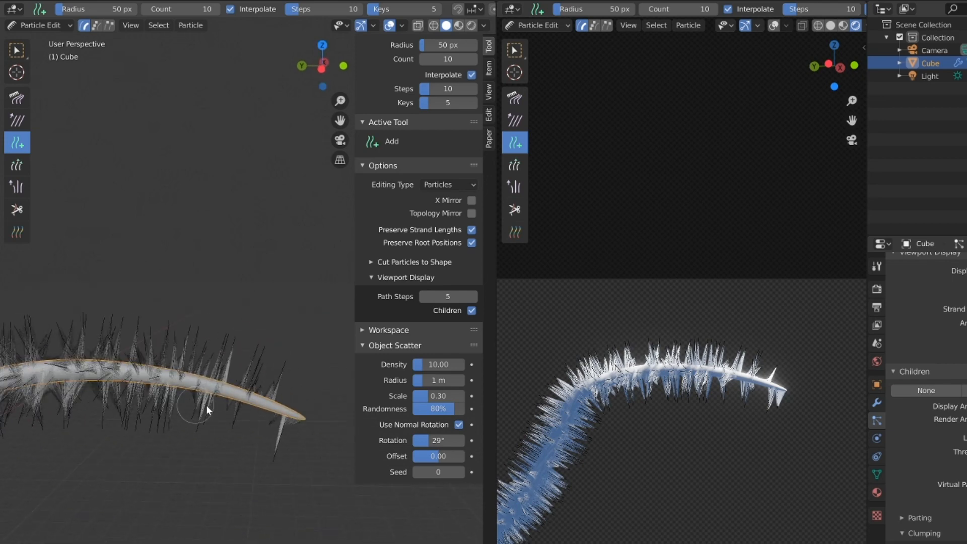
{"action": "mouse_move", "coordinate": [231, 399]}
{"action": "left_mouse_down"}
{"action": "mouse_move", "coordinate": [270, 403]}
{"action": "mouse_move", "coordinate": [270, 414]}
{"action": "left_mouse_up"}
{"action": "middle_click_drag", "start_coordinate": [270, 413], "coordinate": [223, 347]}
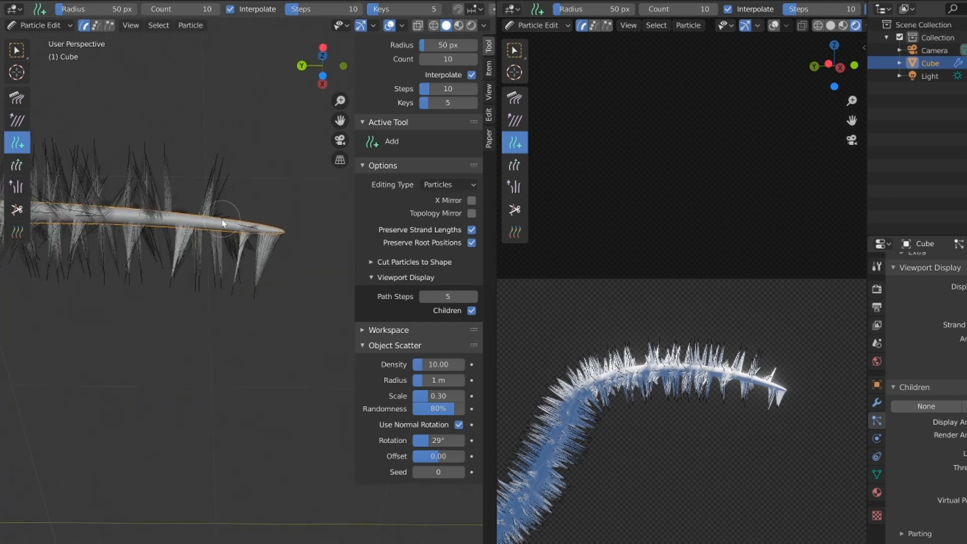
{"action": "middle_click_drag", "start_coordinate": [222, 226], "coordinate": [171, 250]}
Try the Point select mode to show the control points of the tentacle's hairs
{"action": "left_click", "coordinate": [95, 26]}
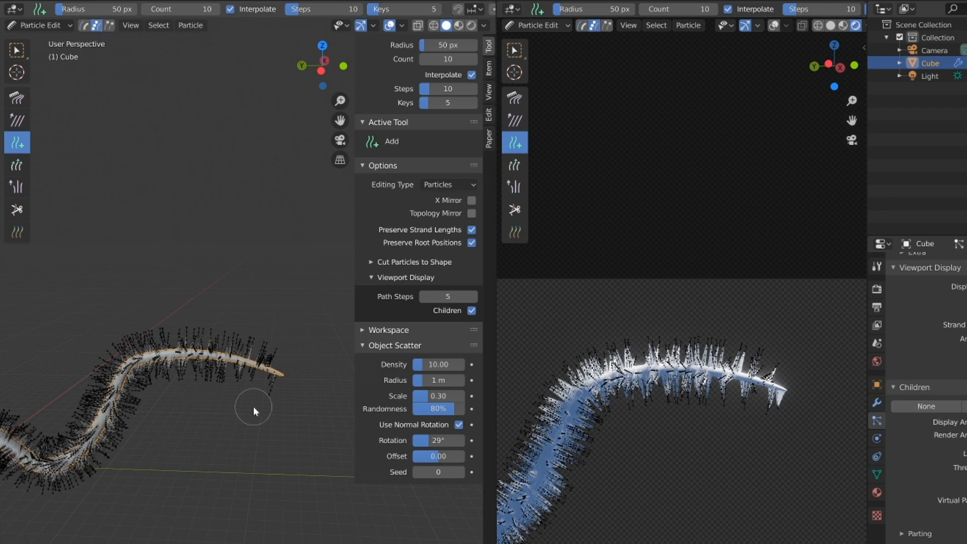
{"action": "scroll", "coordinate": [253, 406], "scroll_direction": "up", "scroll_amount": 2}
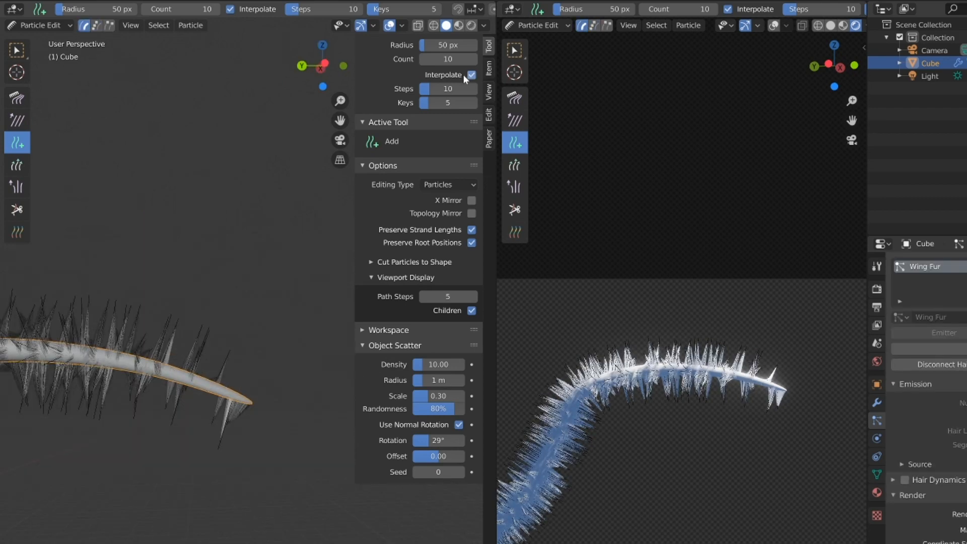
{"action": "middle_click_drag", "start_coordinate": [122, 440], "coordinate": [194, 447]}
{"action": "scroll", "coordinate": [194, 447], "scroll_direction": "down", "scroll_amount": 3}
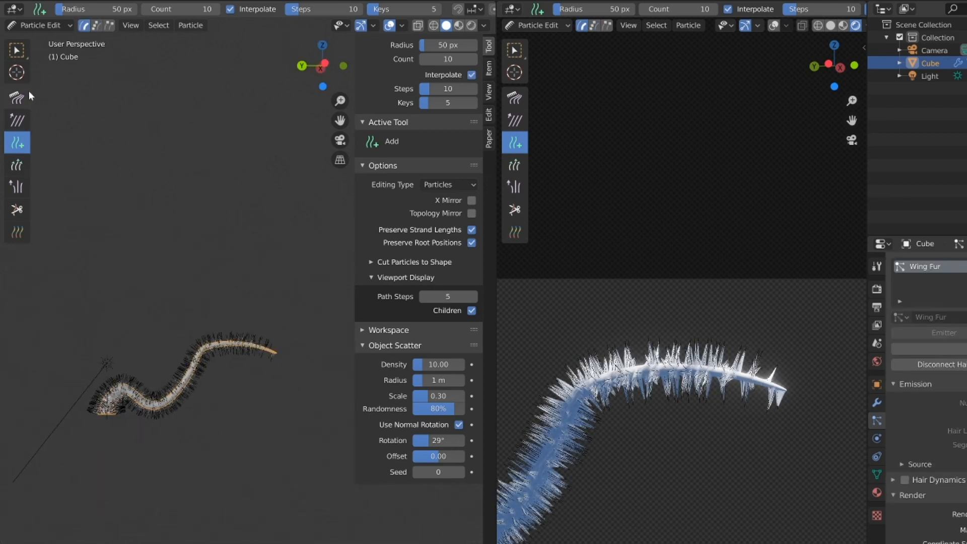
Switch to the Comb brush and set its radius to 100 px
{"action": "left_click", "coordinate": [17, 97]}
{"action": "left_click", "coordinate": [448, 46]}
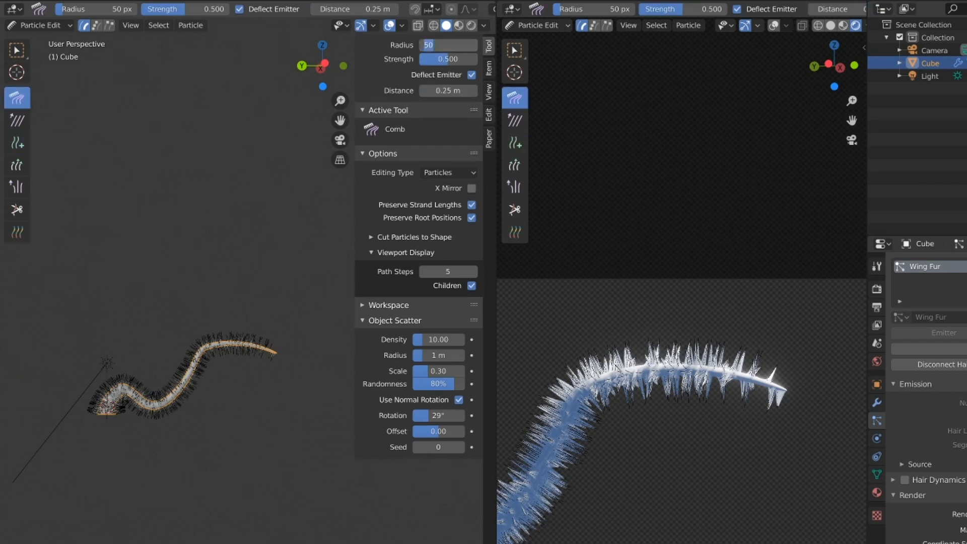
{"action": "type", "text": "100"}
{"action": "key", "text": "Return"}
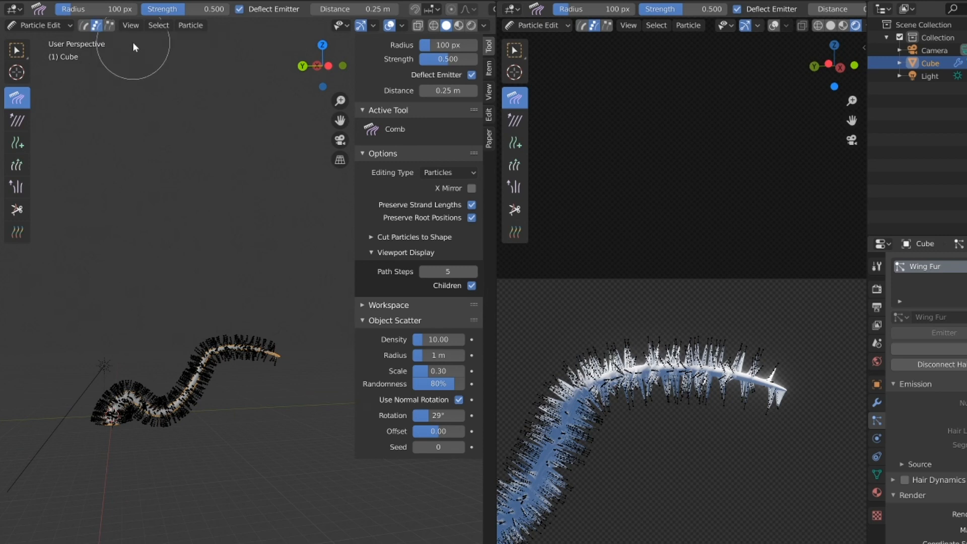
Make a Comb stroke on the fur at the tentacle's base, towards the first dip
{"action": "middle_click_drag", "start_coordinate": [191, 480], "coordinate": [406, 488]}
{"action": "scroll", "coordinate": [737, 437], "scroll_direction": "down", "scroll_amount": 4}
{"action": "middle_click_drag", "start_coordinate": [694, 428], "coordinate": [688, 445]}
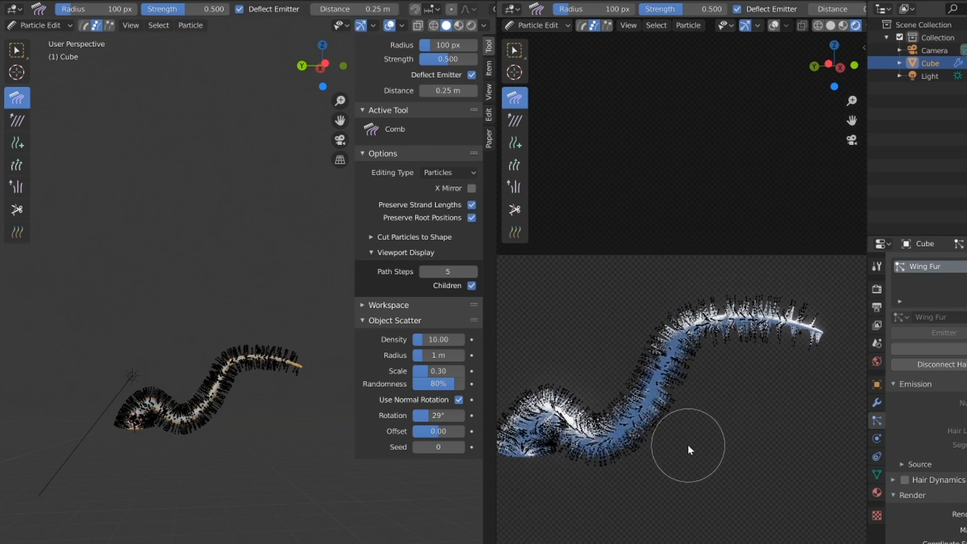
{"action": "middle_click_drag", "start_coordinate": [76, 428], "coordinate": [131, 418]}
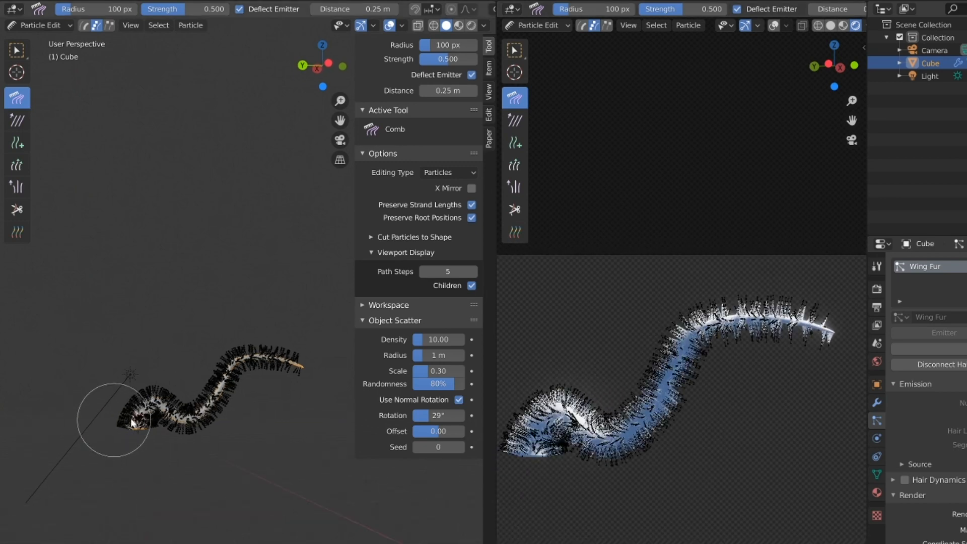
{"action": "mouse_move", "coordinate": [131, 418]}
{"action": "left_mouse_down"}
{"action": "mouse_move", "coordinate": [140, 400]}
{"action": "mouse_move", "coordinate": [183, 445]}
{"action": "mouse_move", "coordinate": [186, 418]}
{"action": "left_mouse_up"}
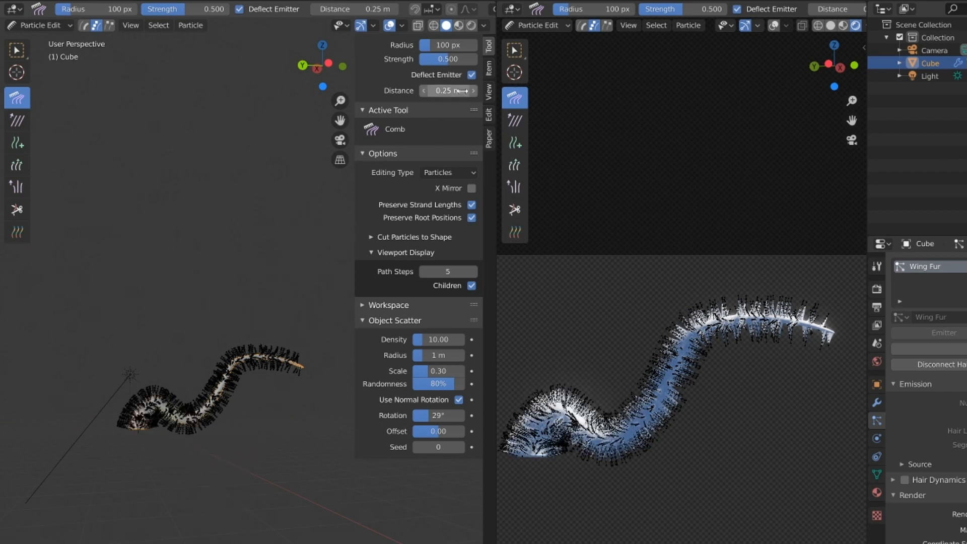
Set the Comb distance to 0.8 m and comb the fur from the base up the rising section
{"action": "left_click", "coordinate": [425, 91]}
{"action": "key", "text": "BackSpace"}
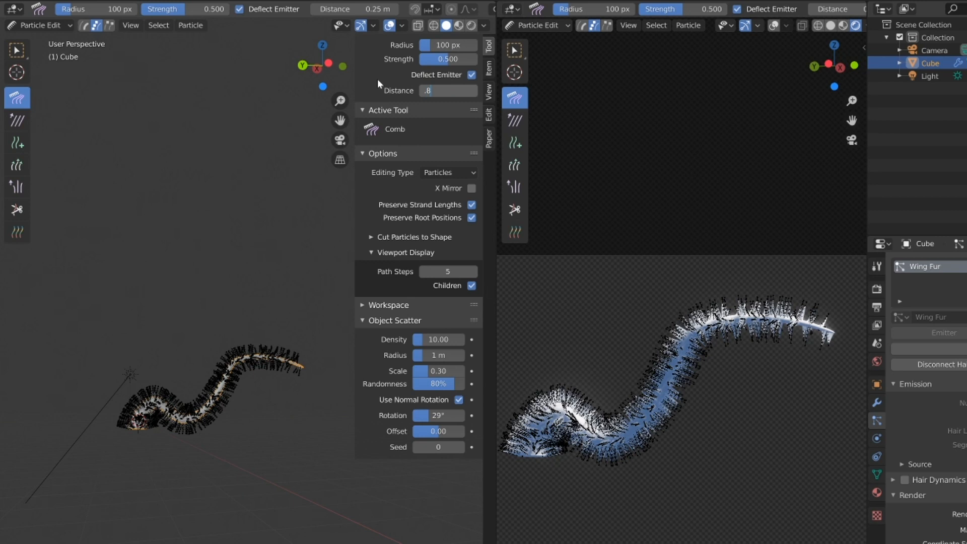
{"action": "key", "text": "Return"}
{"action": "mouse_move", "coordinate": [126, 433]}
{"action": "left_mouse_down"}
{"action": "mouse_move", "coordinate": [173, 431]}
{"action": "mouse_move", "coordinate": [193, 447]}
{"action": "mouse_move", "coordinate": [195, 408]}
{"action": "mouse_move", "coordinate": [180, 404]}
{"action": "mouse_move", "coordinate": [218, 417]}
{"action": "mouse_move", "coordinate": [234, 385]}
{"action": "mouse_move", "coordinate": [271, 400]}
{"action": "mouse_move", "coordinate": [265, 359]}
{"action": "left_mouse_up"}
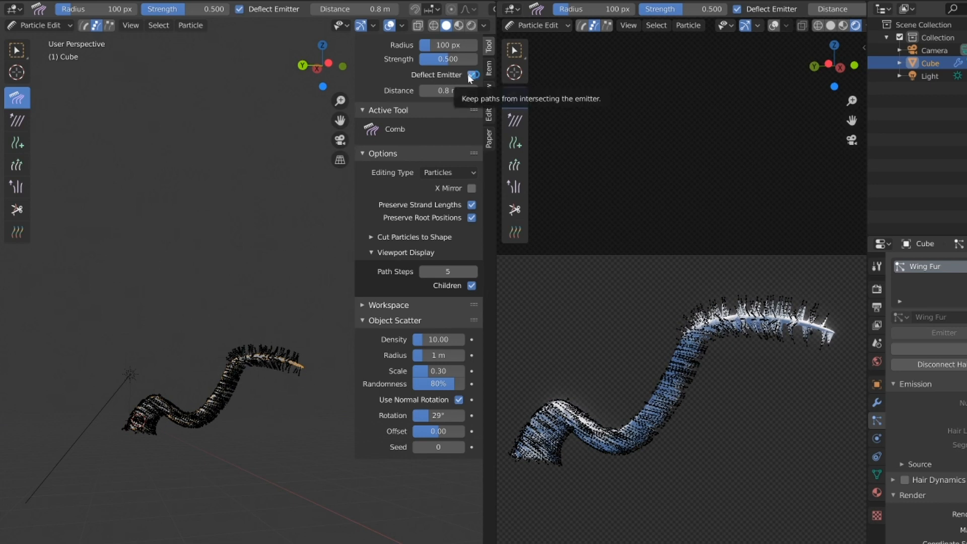
{"action": "scroll", "coordinate": [201, 440], "scroll_direction": "up", "scroll_amount": 3}
{"action": "scroll", "coordinate": [193, 446], "scroll_direction": "down", "scroll_amount": 3}
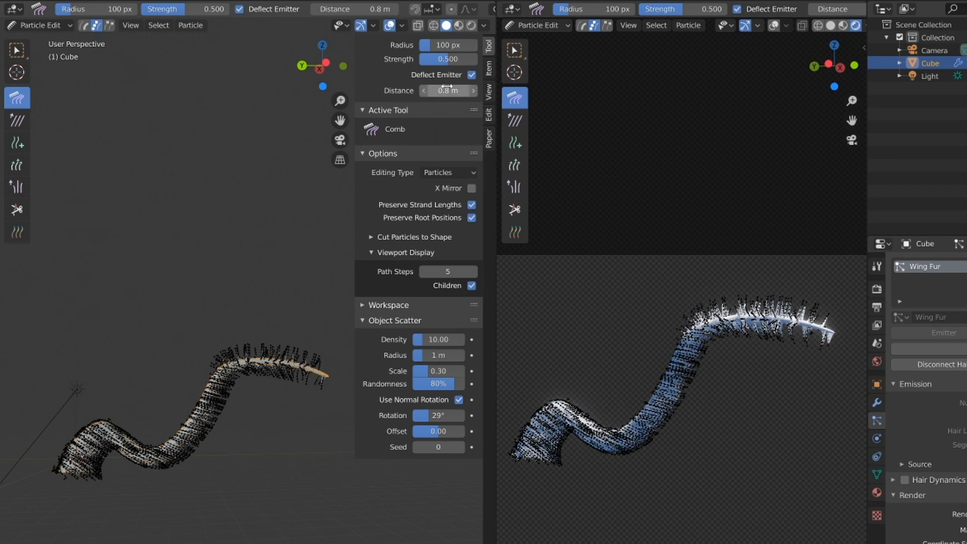
Comb the upper section's fur flat to the tip, and rework the strands back down to the base
{"action": "left_click_drag", "start_coordinate": [199, 341], "coordinate": [337, 383]}
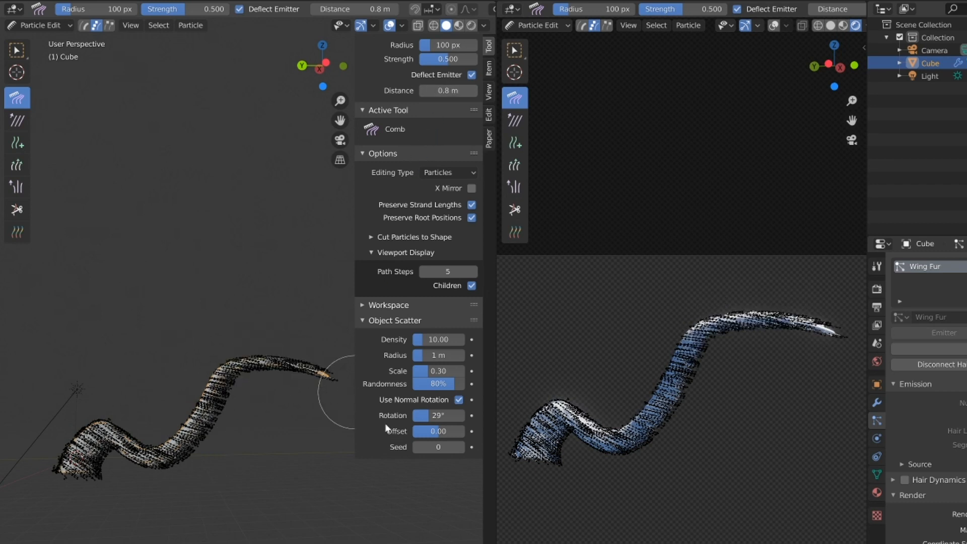
{"action": "mouse_move", "coordinate": [280, 365]}
{"action": "left_mouse_down"}
{"action": "mouse_move", "coordinate": [235, 363]}
{"action": "mouse_move", "coordinate": [179, 442]}
{"action": "mouse_move", "coordinate": [234, 420]}
{"action": "mouse_move", "coordinate": [241, 400]}
{"action": "mouse_move", "coordinate": [165, 431]}
{"action": "mouse_move", "coordinate": [141, 462]}
{"action": "left_mouse_up"}
{"action": "mouse_move", "coordinate": [136, 475]}
{"action": "left_mouse_down"}
{"action": "mouse_move", "coordinate": [116, 434]}
{"action": "mouse_move", "coordinate": [89, 440]}
{"action": "mouse_move", "coordinate": [104, 456]}
{"action": "mouse_move", "coordinate": [80, 418]}
{"action": "mouse_move", "coordinate": [132, 466]}
{"action": "mouse_move", "coordinate": [115, 452]}
{"action": "left_mouse_up"}
Examine the combed fur in the rendered view from the base to the tip
{"action": "middle_click_drag", "start_coordinate": [133, 461], "coordinate": [148, 448], "text": "shift"}
{"action": "middle_click_drag", "start_coordinate": [625, 457], "coordinate": [651, 429], "text": "shift"}
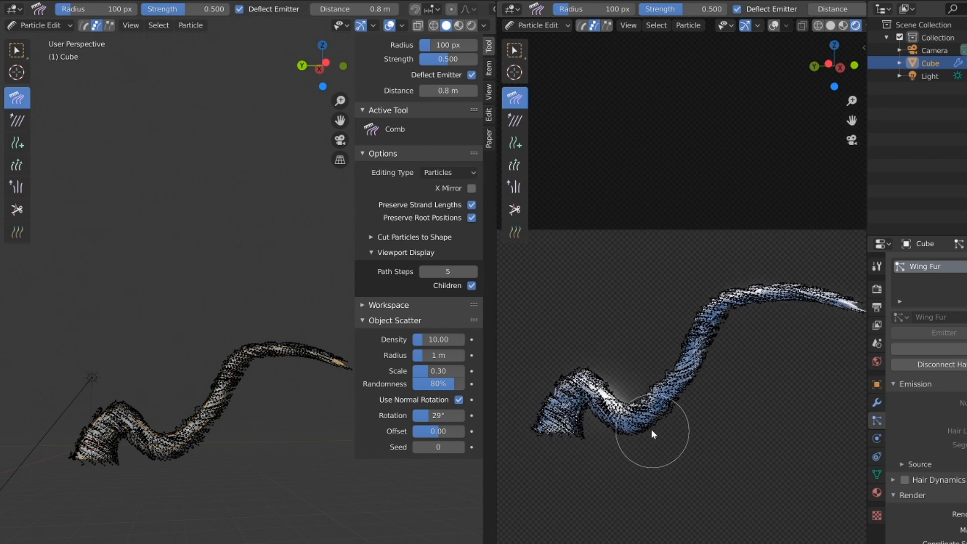
{"action": "middle_click_drag", "start_coordinate": [756, 414], "coordinate": [629, 439], "text": "shift"}
{"action": "scroll", "coordinate": [629, 439], "scroll_direction": "up", "scroll_amount": 4}
{"action": "scroll", "coordinate": [630, 440], "scroll_direction": "down", "scroll_amount": 4}
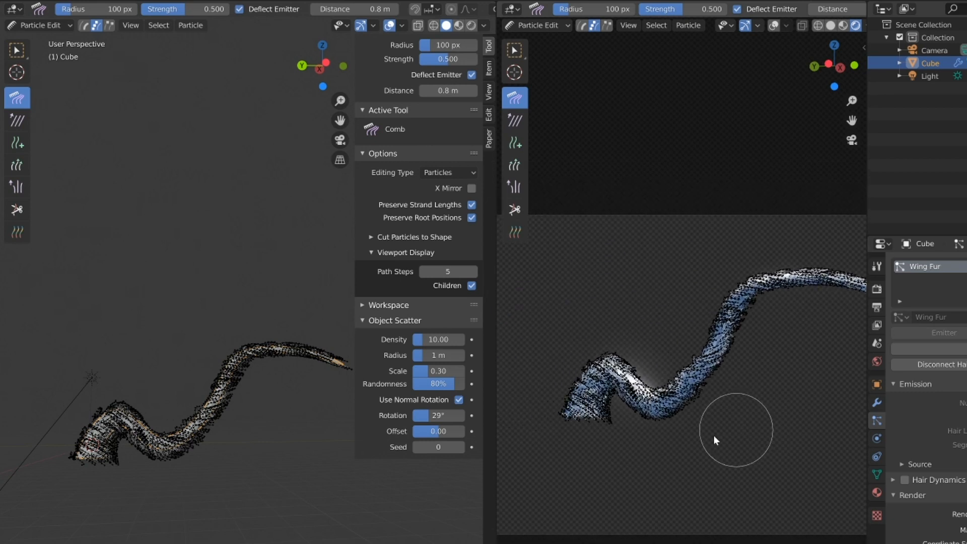
{"action": "scroll", "coordinate": [713, 438], "scroll_direction": "up", "scroll_amount": 3}
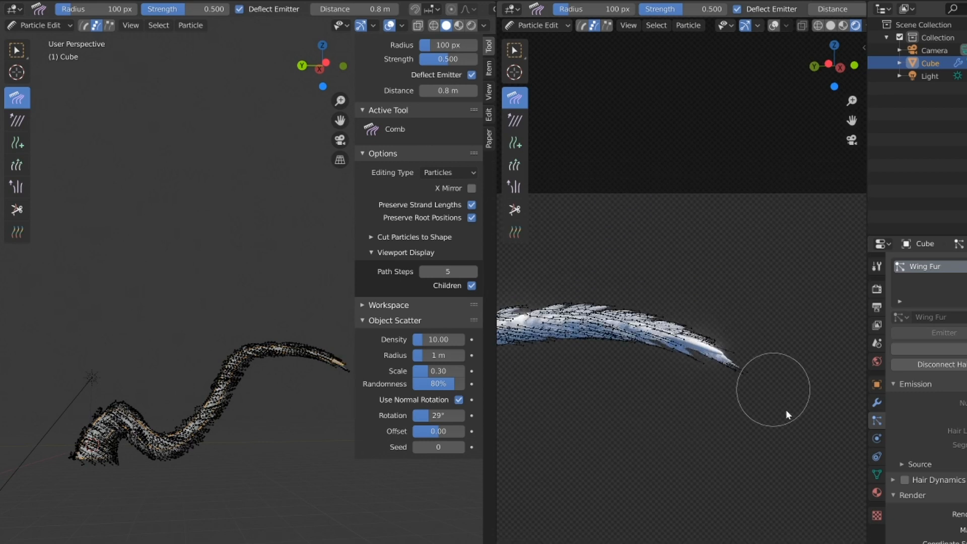
{"action": "scroll", "coordinate": [611, 464], "scroll_direction": "down", "scroll_amount": 3}
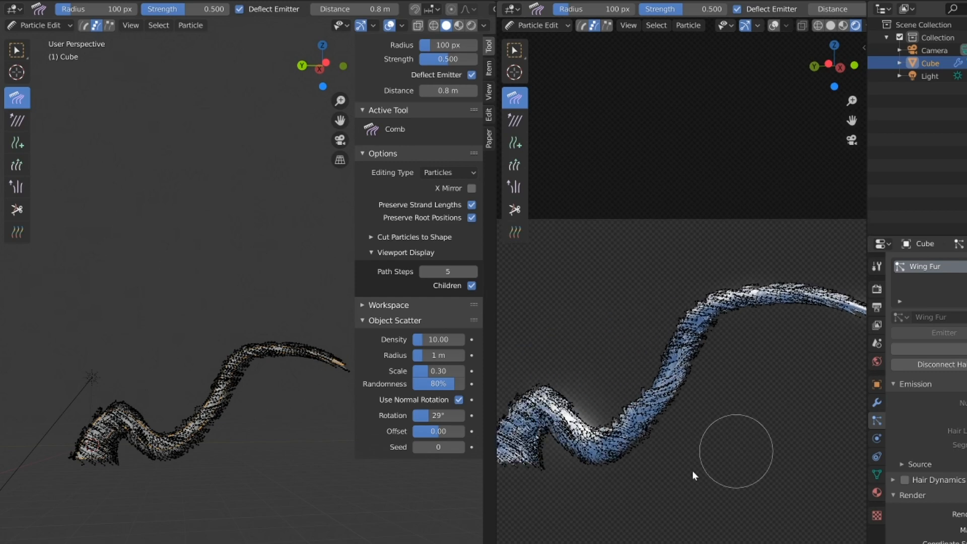
Comb the fur over the first bend and down to the base in the rendered view
{"action": "scroll", "coordinate": [693, 470], "scroll_direction": "up", "scroll_amount": 4}
{"action": "middle_click_drag", "start_coordinate": [631, 384], "coordinate": [670, 365], "text": "shift"}
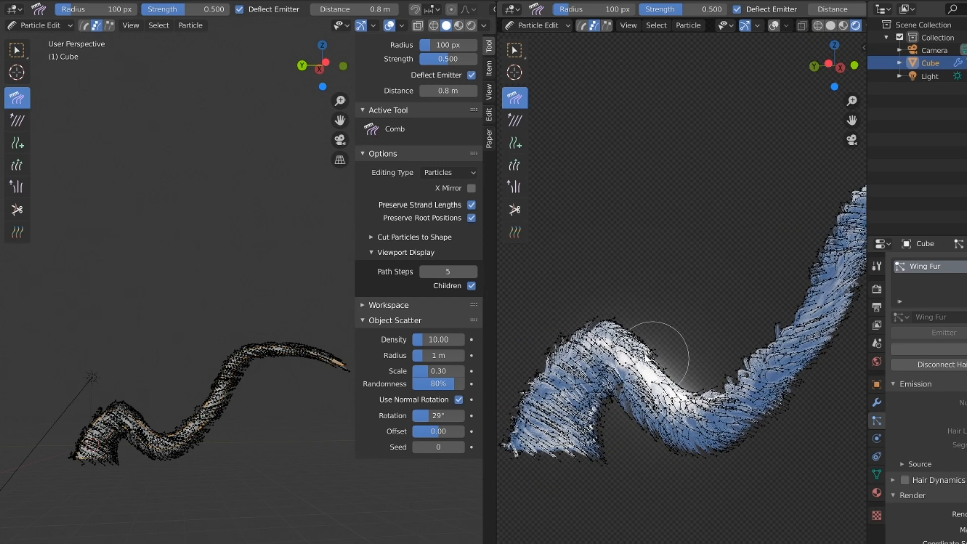
{"action": "left_click_drag", "start_coordinate": [640, 357], "coordinate": [655, 346]}
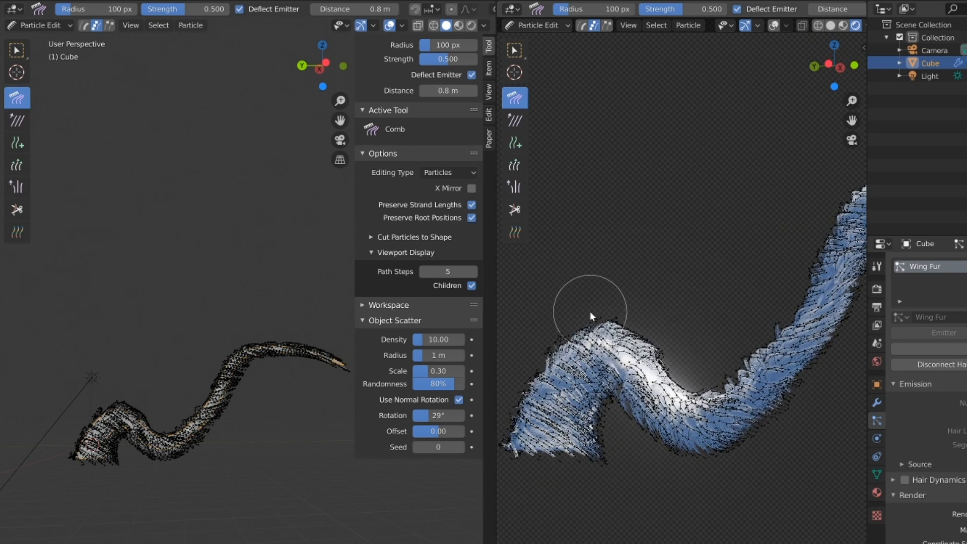
{"action": "mouse_move", "coordinate": [591, 311]}
{"action": "left_mouse_down"}
{"action": "mouse_move", "coordinate": [550, 407]}
{"action": "mouse_move", "coordinate": [563, 430]}
{"action": "mouse_move", "coordinate": [569, 419]}
{"action": "mouse_move", "coordinate": [552, 452]}
{"action": "mouse_move", "coordinate": [561, 410]}
{"action": "mouse_move", "coordinate": [573, 435]}
{"action": "left_mouse_up"}
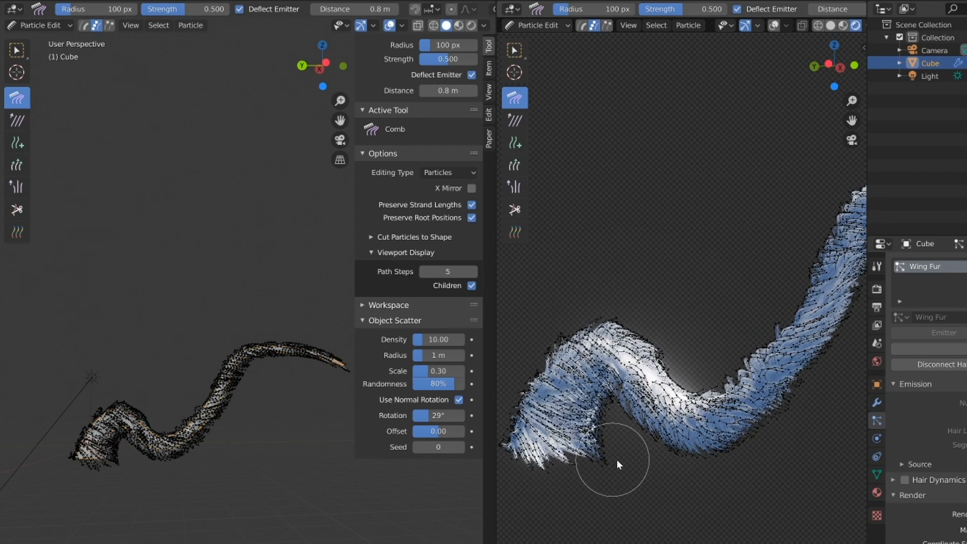
{"action": "middle_click_drag", "start_coordinate": [636, 465], "coordinate": [616, 463], "text": "shift"}
{"action": "scroll", "coordinate": [615, 463], "scroll_direction": "up", "scroll_amount": 1}
{"action": "scroll", "coordinate": [621, 443], "scroll_direction": "down", "scroll_amount": 1}
{"action": "left_click_drag", "start_coordinate": [607, 385], "coordinate": [607, 390]}
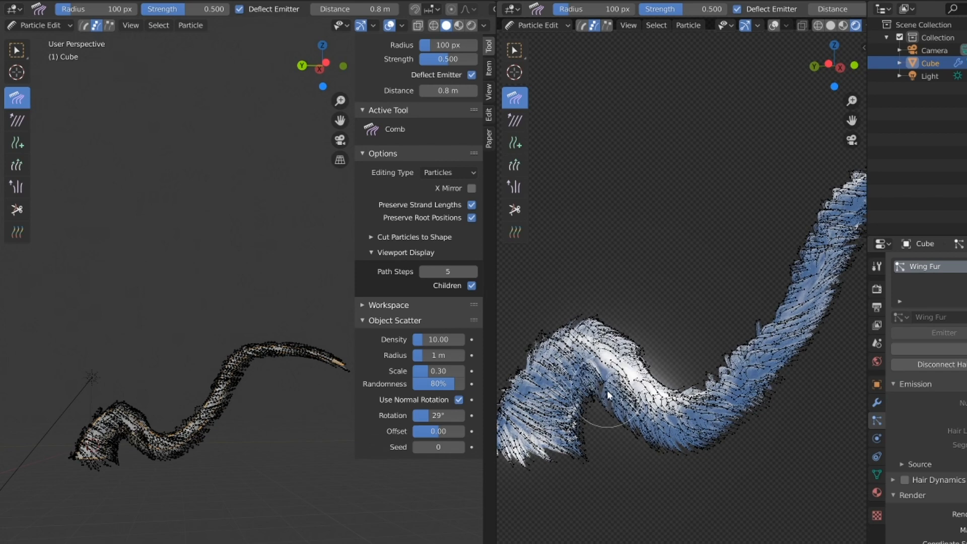
Add interpolated hairs to the first bend and its descending side with the Add brush
{"action": "scroll", "coordinate": [610, 422], "scroll_direction": "up", "scroll_amount": 3}
{"action": "scroll", "coordinate": [738, 432], "scroll_direction": "up", "scroll_amount": 2}
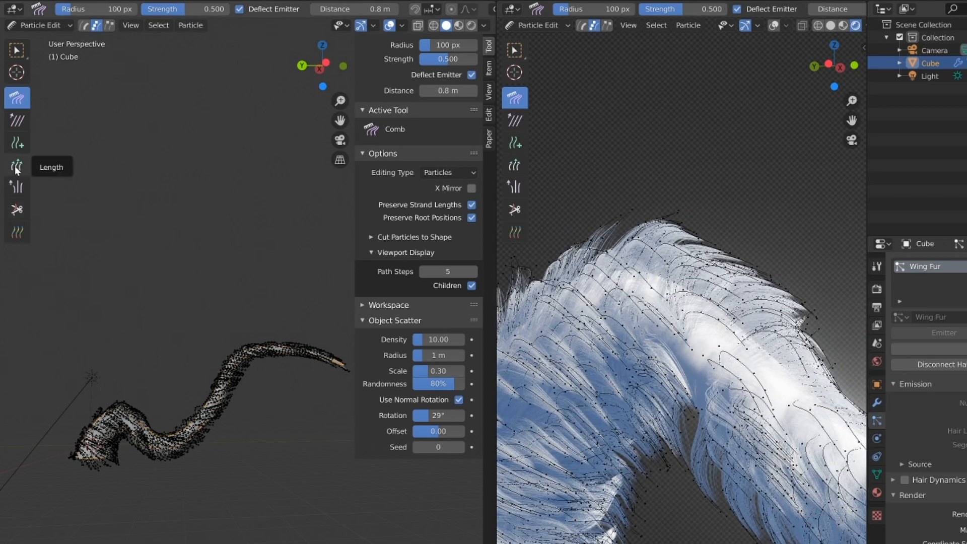
{"action": "left_click", "coordinate": [17, 143]}
{"action": "left_click", "coordinate": [692, 364]}
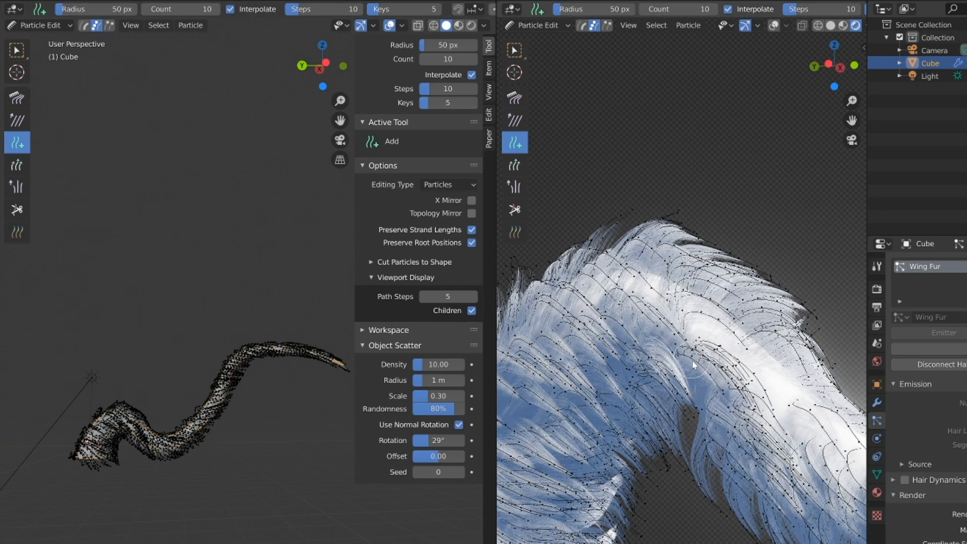
{"action": "left_click", "coordinate": [705, 342]}
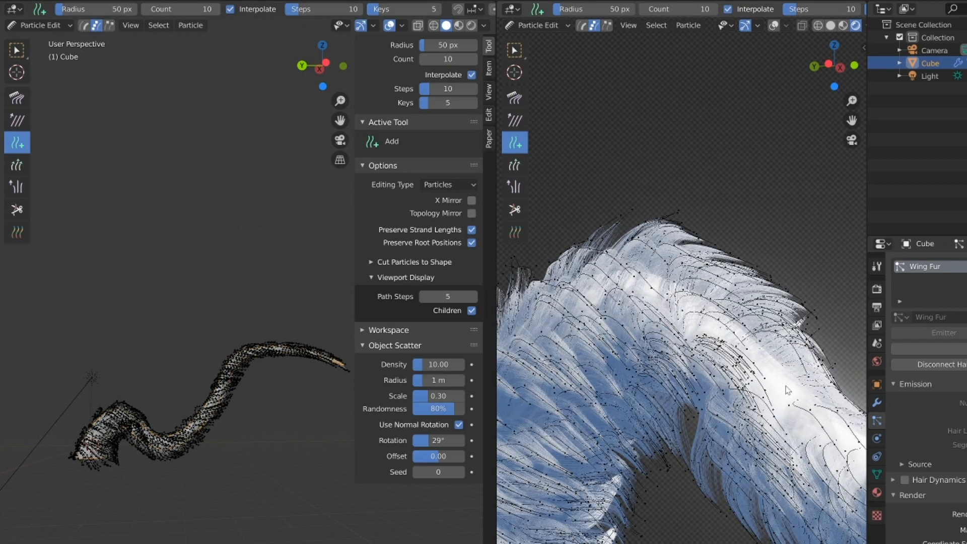
{"action": "left_click", "coordinate": [783, 395]}
{"action": "left_click", "coordinate": [776, 394]}
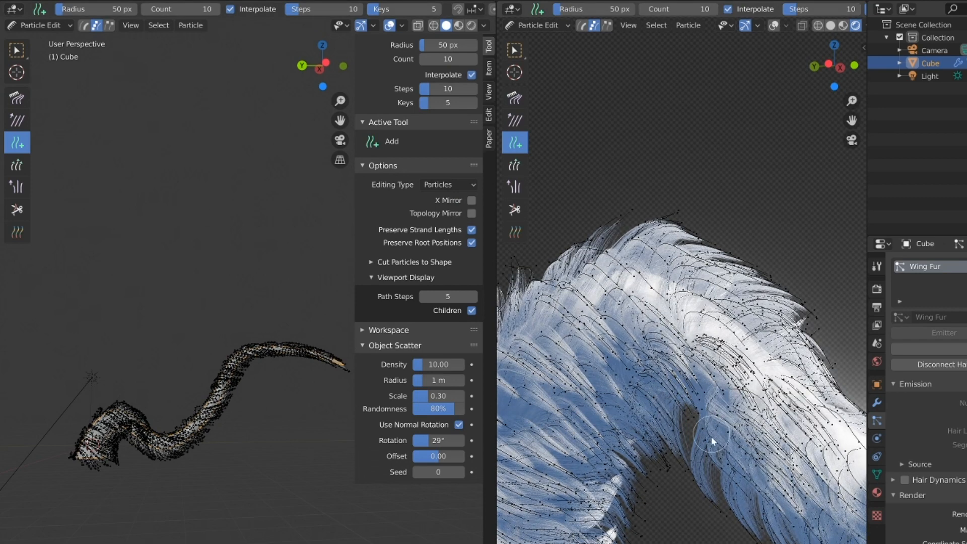
Add more hairs to the lower part of the tentacle's rising section
{"action": "scroll", "coordinate": [711, 442], "scroll_direction": "down", "scroll_amount": 4}
{"action": "middle_click_drag", "start_coordinate": [734, 446], "coordinate": [657, 485], "text": "shift"}
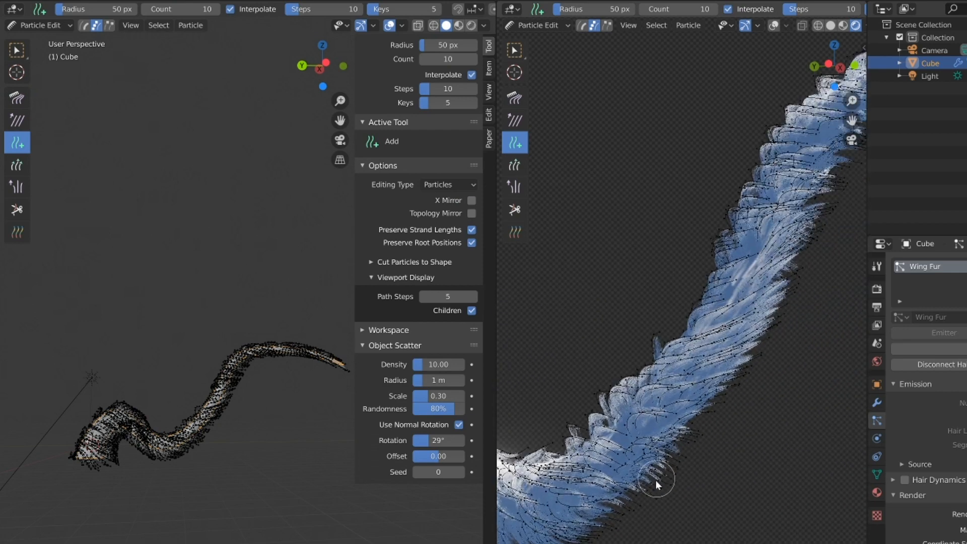
{"action": "left_click", "coordinate": [612, 448]}
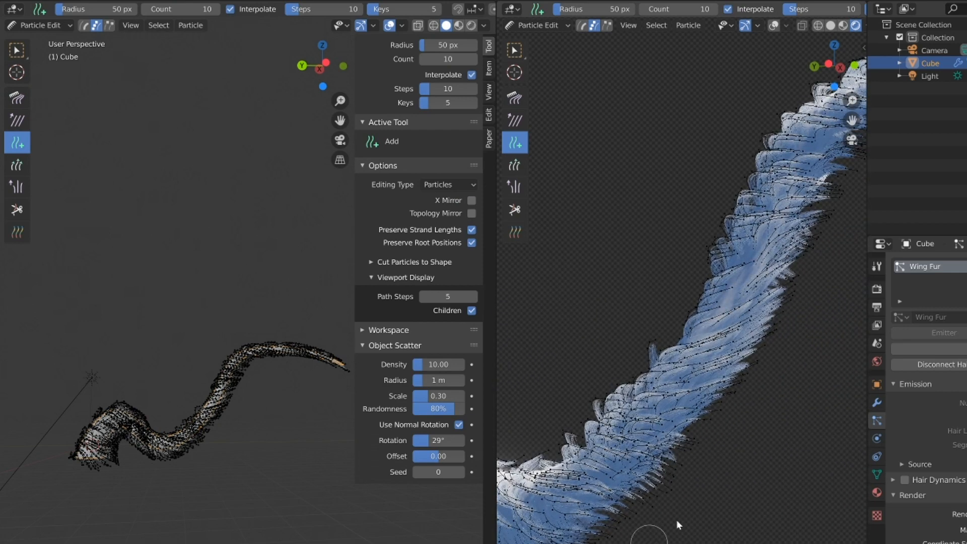
{"action": "scroll", "coordinate": [708, 401], "scroll_direction": "up", "scroll_amount": 5}
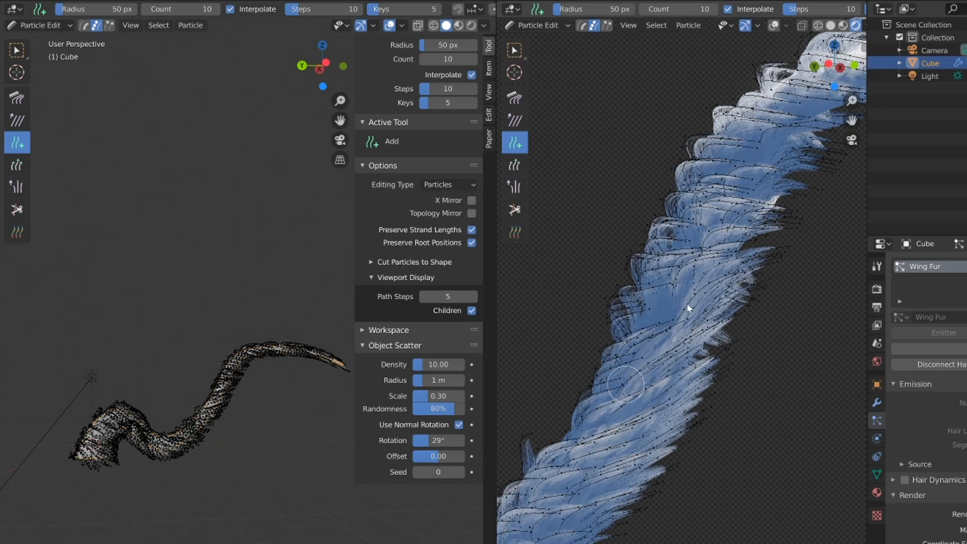
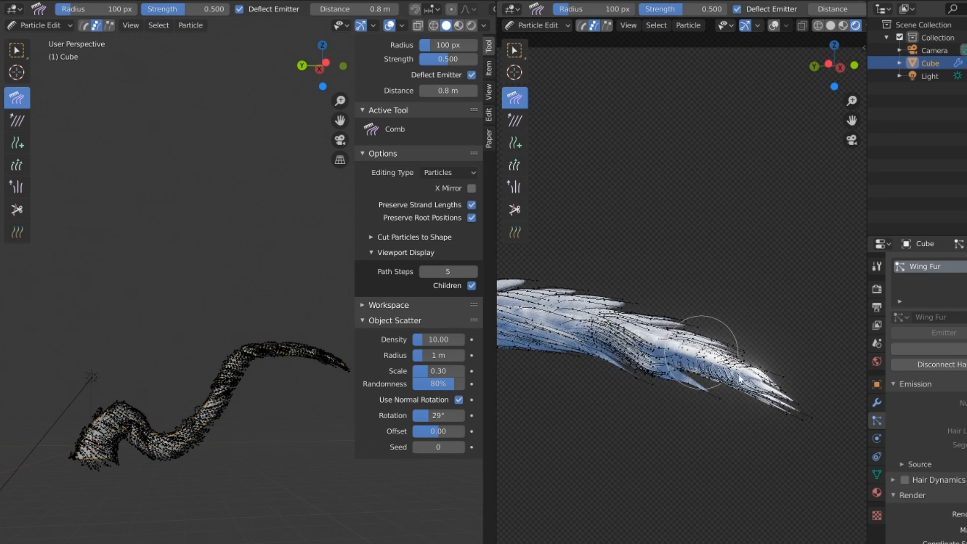
Comb the fur just behind the tentacle's tip up toward the strand
{"action": "mouse_move", "coordinate": [689, 388]}
{"action": "left_mouse_down"}
{"action": "mouse_move", "coordinate": [624, 343]}
{"action": "mouse_move", "coordinate": [669, 347]}
{"action": "left_mouse_up"}
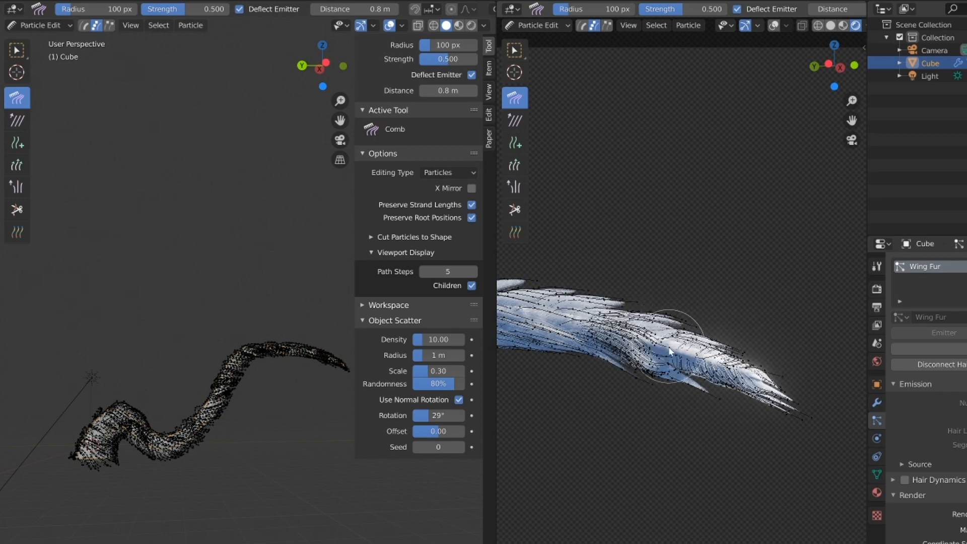
{"action": "scroll", "coordinate": [670, 353], "scroll_direction": "down", "scroll_amount": 4}
{"action": "middle_click_drag", "start_coordinate": [633, 408], "coordinate": [700, 386], "text": "shift"}
{"action": "scroll", "coordinate": [650, 393], "scroll_direction": "down", "scroll_amount": 3}
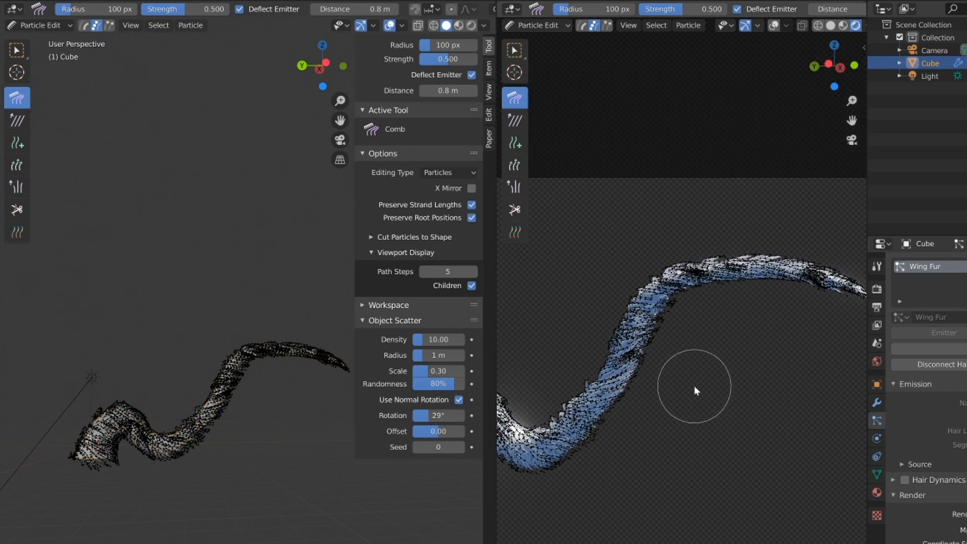
{"action": "scroll", "coordinate": [647, 415], "scroll_direction": "down", "scroll_amount": 2}
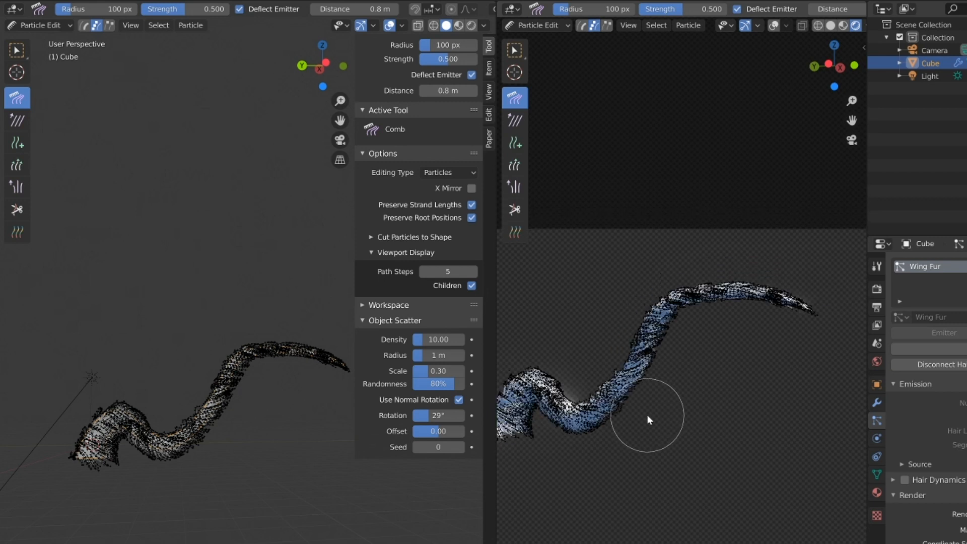
{"action": "scroll", "coordinate": [663, 410], "scroll_direction": "up", "scroll_amount": 1}
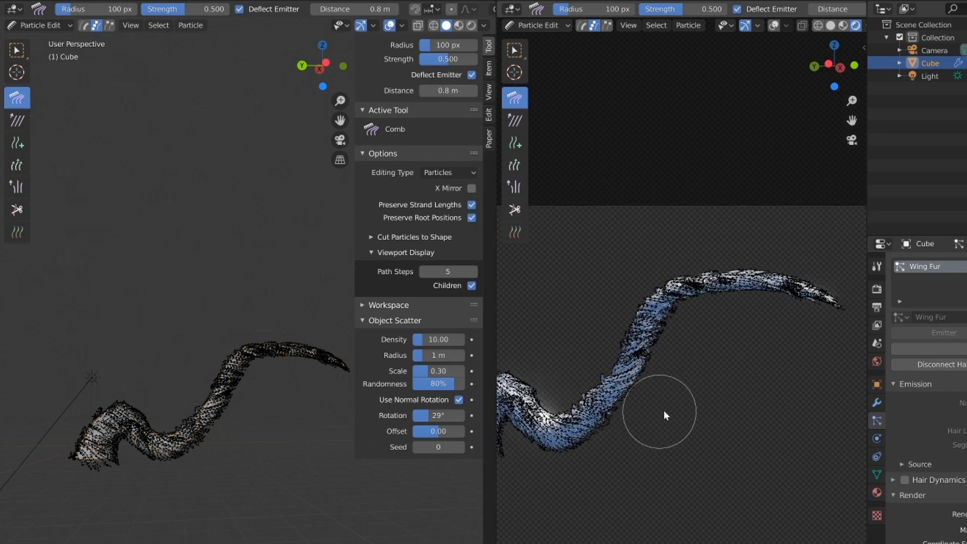
Lengthen the hairs along the tentacle using the Length brush in Grow mode with a 100 px radius
{"action": "left_click", "coordinate": [21, 165]}
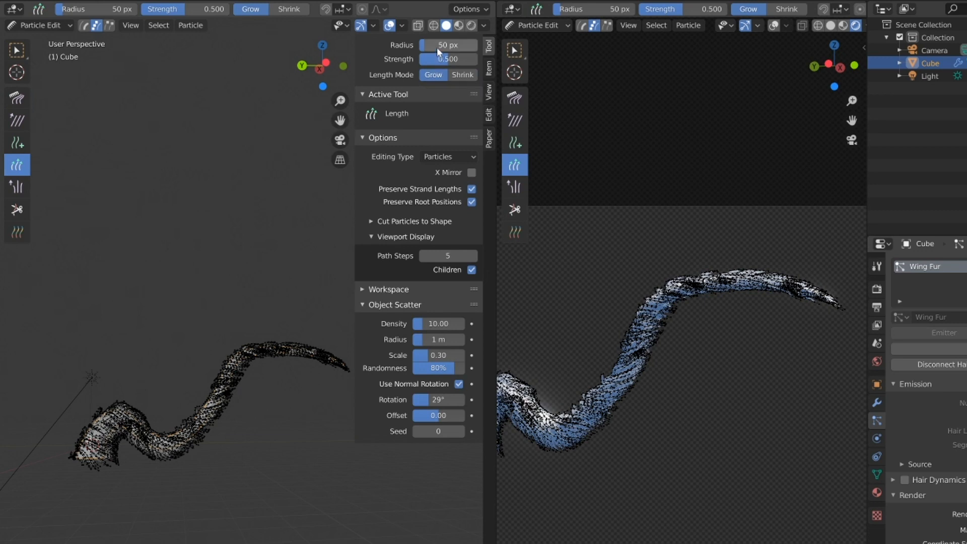
{"action": "type", "text": "100"}
{"action": "key", "text": "Return"}
{"action": "mouse_move", "coordinate": [649, 414]}
{"action": "middle_mouse_down"}
{"action": "mouse_move", "coordinate": [730, 412]}
{"action": "mouse_move", "coordinate": [642, 411]}
{"action": "middle_mouse_up"}
{"action": "left_click_drag", "start_coordinate": [643, 411], "coordinate": [720, 397]}
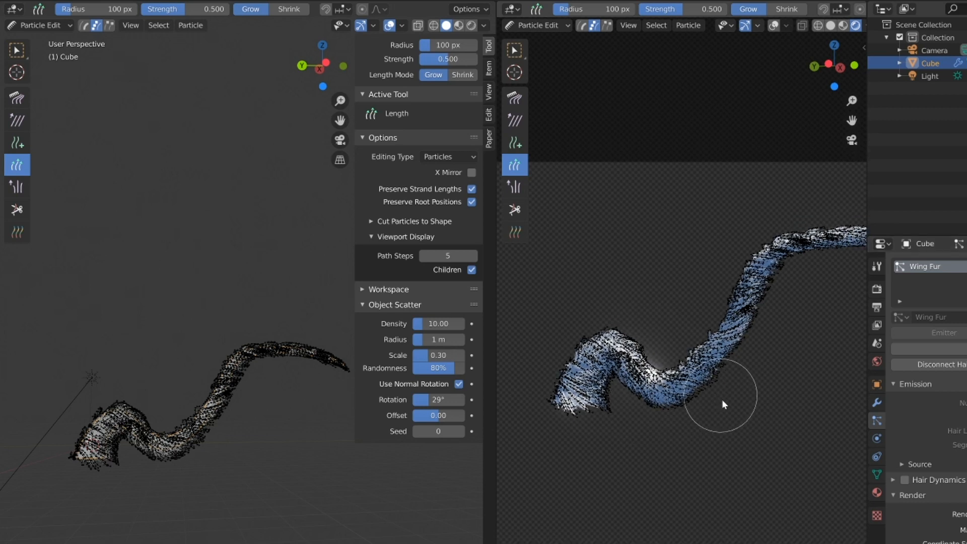
{"action": "middle_click_drag", "start_coordinate": [722, 400], "coordinate": [617, 455], "text": "shift"}
{"action": "mouse_move", "coordinate": [660, 396]}
{"action": "left_mouse_down"}
{"action": "mouse_move", "coordinate": [670, 341]}
{"action": "mouse_move", "coordinate": [735, 331]}
{"action": "mouse_move", "coordinate": [770, 316]}
{"action": "mouse_move", "coordinate": [772, 301]}
{"action": "mouse_move", "coordinate": [860, 315]}
{"action": "mouse_move", "coordinate": [849, 313]}
{"action": "left_mouse_up"}
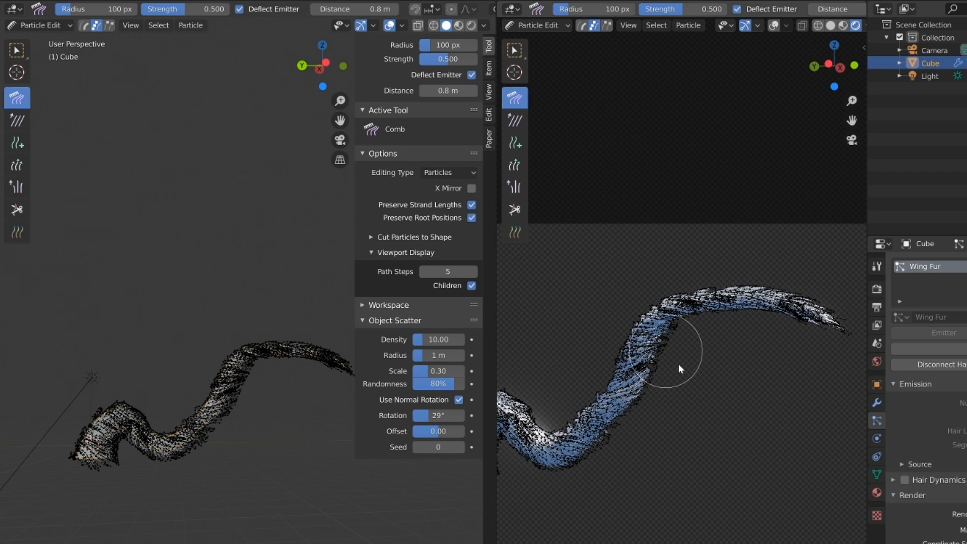
Comb the lengthened fur outward along the tentacle's rising section and under its outer stretch
{"action": "left_click_drag", "start_coordinate": [678, 364], "coordinate": [707, 387]}
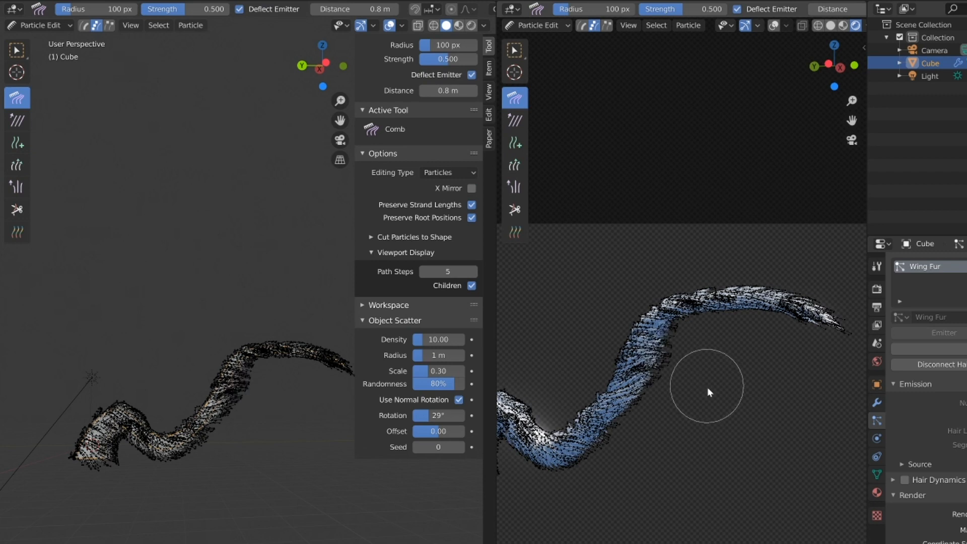
{"action": "mouse_move", "coordinate": [725, 349]}
{"action": "left_mouse_down"}
{"action": "mouse_move", "coordinate": [728, 335]}
{"action": "mouse_move", "coordinate": [785, 355]}
{"action": "mouse_move", "coordinate": [782, 333]}
{"action": "mouse_move", "coordinate": [797, 358]}
{"action": "left_mouse_up"}
{"action": "middle_click_drag", "start_coordinate": [796, 354], "coordinate": [714, 415]}
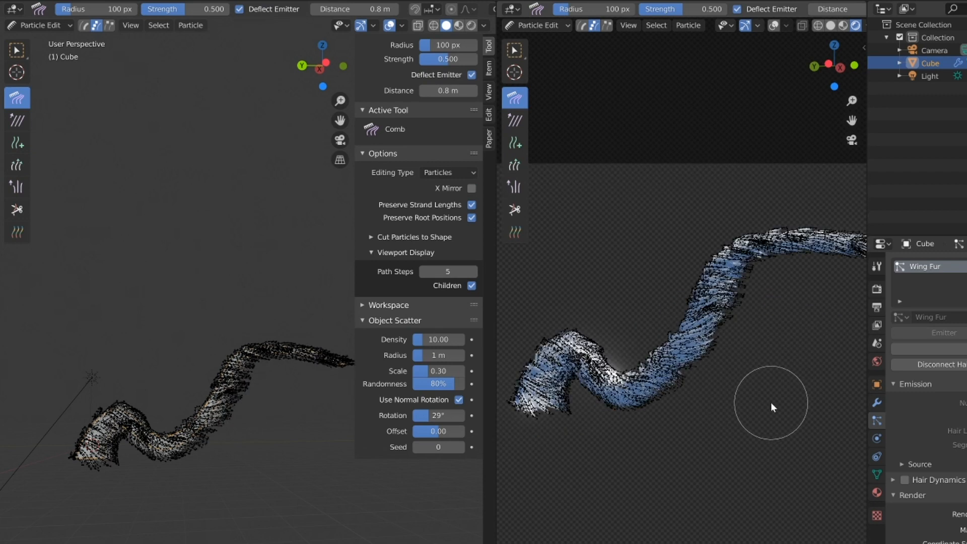
Comb the lengthened fur beneath the tentacle's first bend near the base
{"action": "middle_click_drag", "start_coordinate": [771, 402], "coordinate": [652, 434]}
{"action": "left_click_drag", "start_coordinate": [603, 421], "coordinate": [604, 427]}
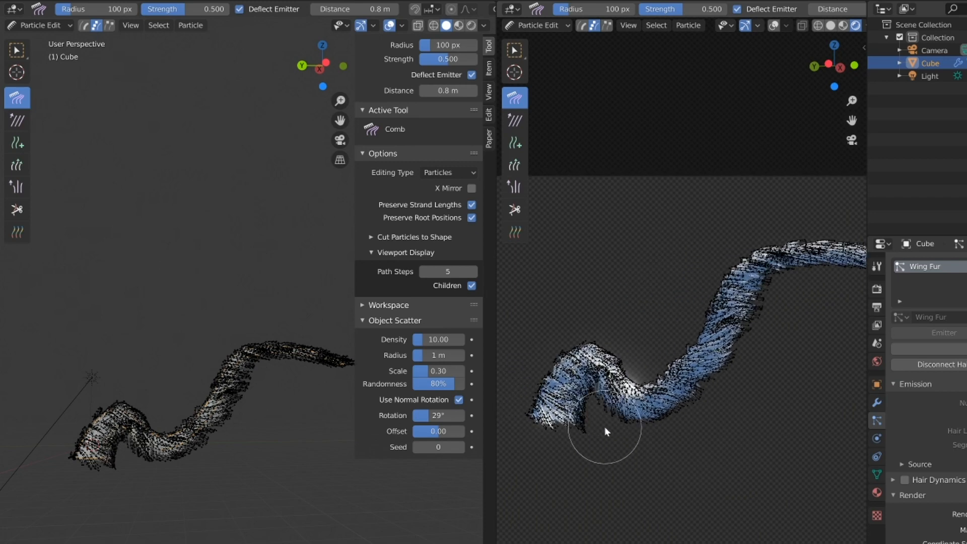
{"action": "mouse_move", "coordinate": [606, 428]}
{"action": "middle_mouse_down"}
{"action": "mouse_move", "coordinate": [644, 425]}
{"action": "mouse_move", "coordinate": [639, 435]}
{"action": "mouse_move", "coordinate": [665, 378]}
{"action": "middle_mouse_up"}
{"action": "scroll", "coordinate": [624, 414], "scroll_direction": "up", "scroll_amount": 4}
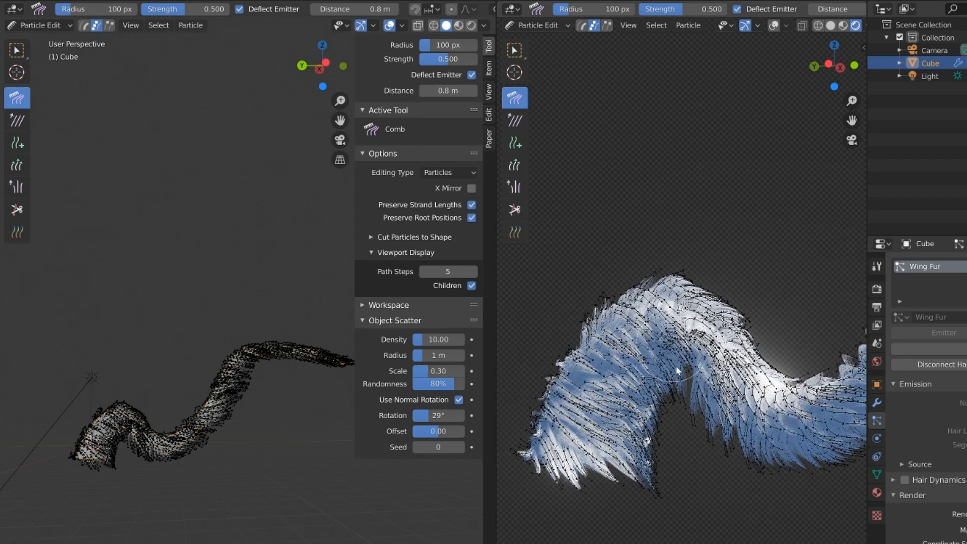
{"action": "mouse_move", "coordinate": [688, 392]}
{"action": "left_mouse_down"}
{"action": "mouse_move", "coordinate": [676, 376]}
{"action": "mouse_move", "coordinate": [702, 382]}
{"action": "left_mouse_up"}
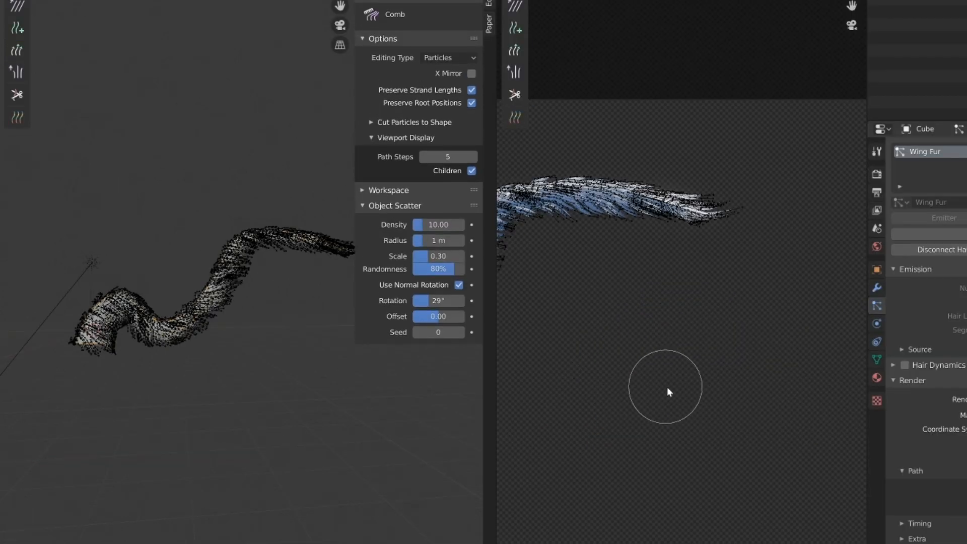
Leave particle editing and open the tentacle's mesh for editing around its outer section
{"action": "middle_click_drag", "start_coordinate": [667, 386], "coordinate": [684, 305], "text": "shift"}
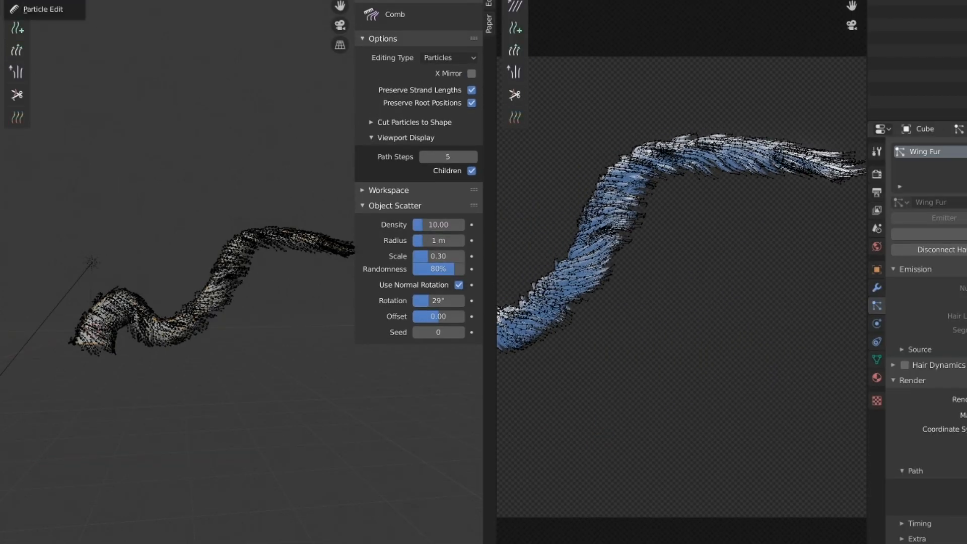
{"action": "key", "text": "Tab"}
{"action": "key", "text": "Tab"}
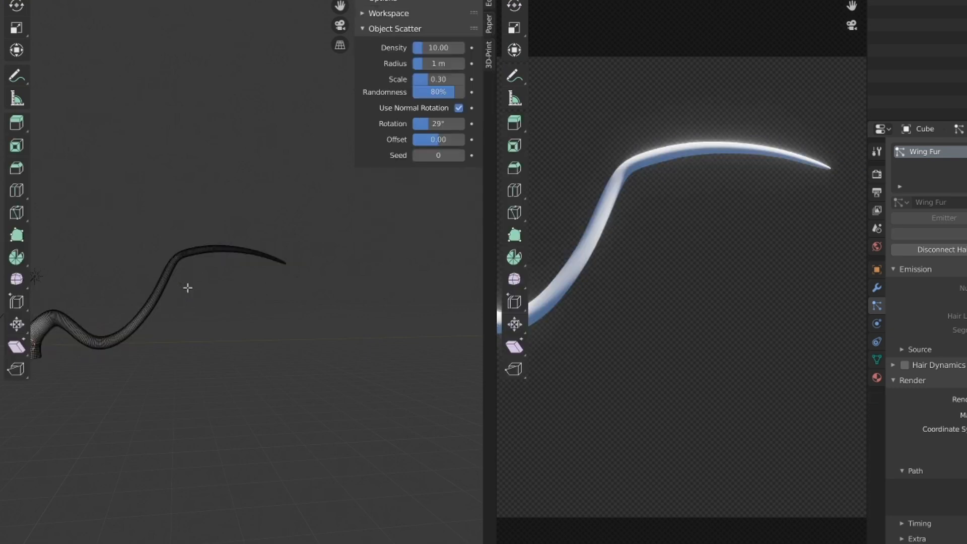
{"action": "scroll", "coordinate": [218, 283], "scroll_direction": "up", "scroll_amount": 5}
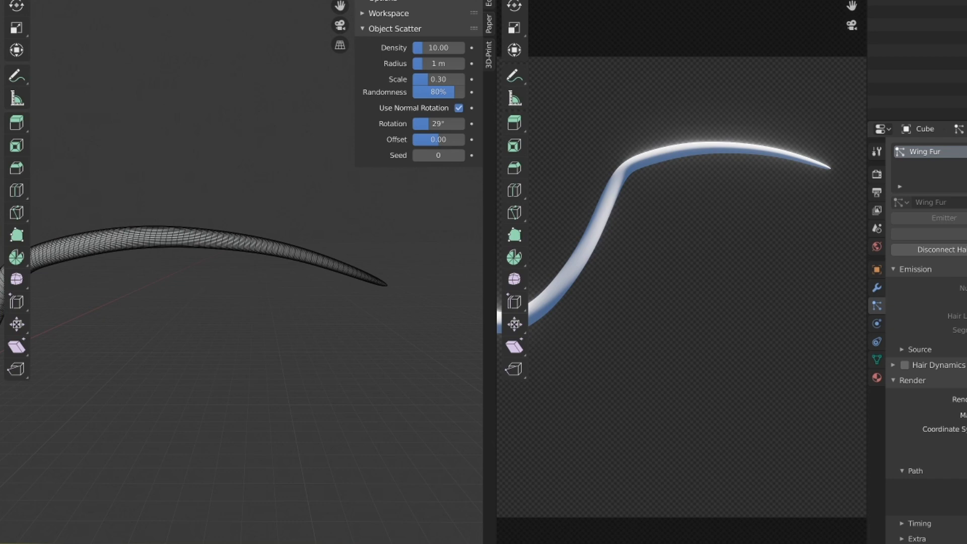
{"action": "scroll", "coordinate": [201, 311], "scroll_direction": "up", "scroll_amount": 5}
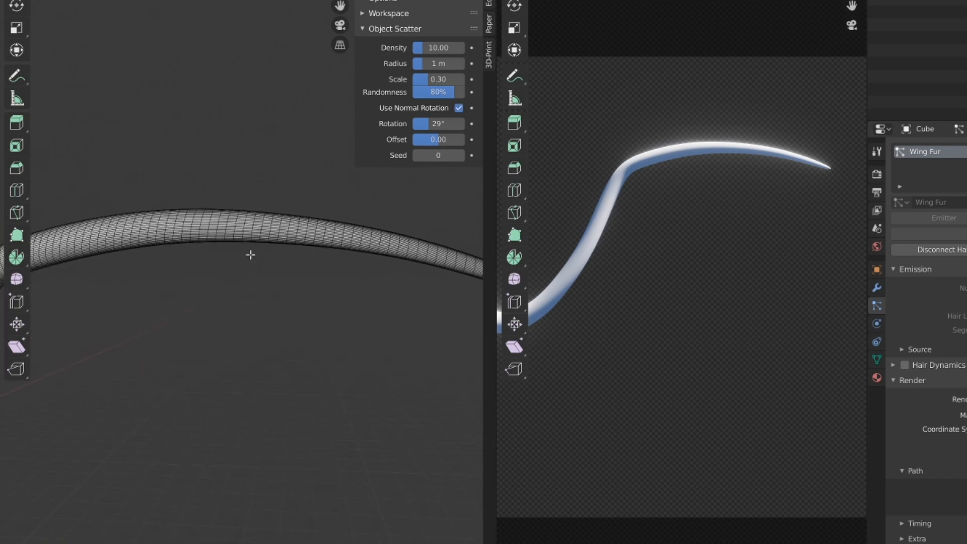
{"action": "left_click", "coordinate": [251, 219]}
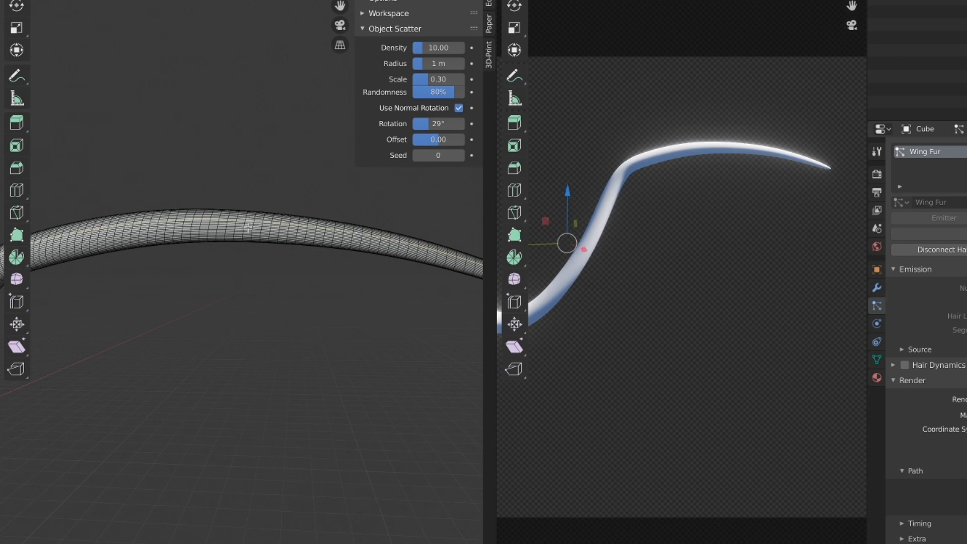
{"action": "left_click_drag", "start_coordinate": [248, 228], "coordinate": [248, 233]}
{"action": "scroll", "coordinate": [246, 234], "scroll_direction": "up", "scroll_amount": 3}
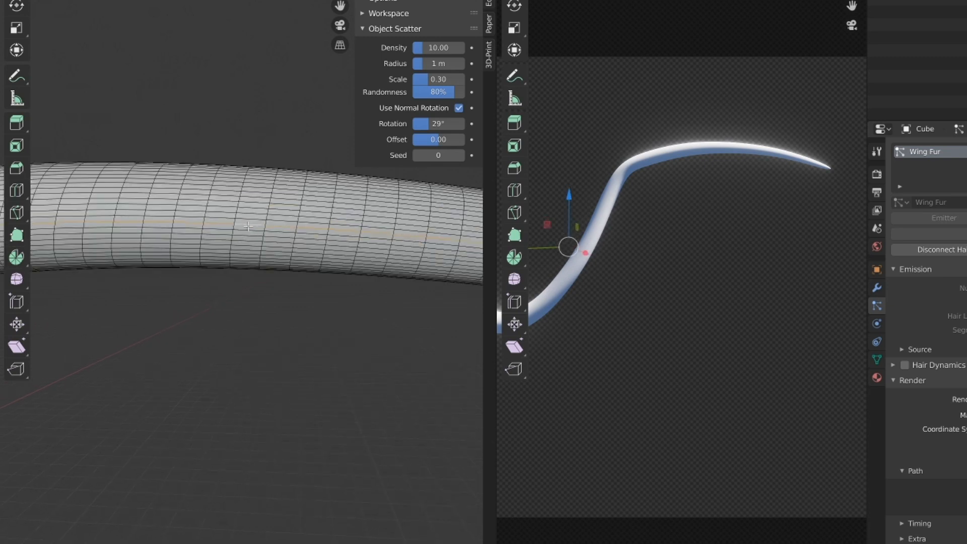
{"action": "key", "text": "alt+a"}
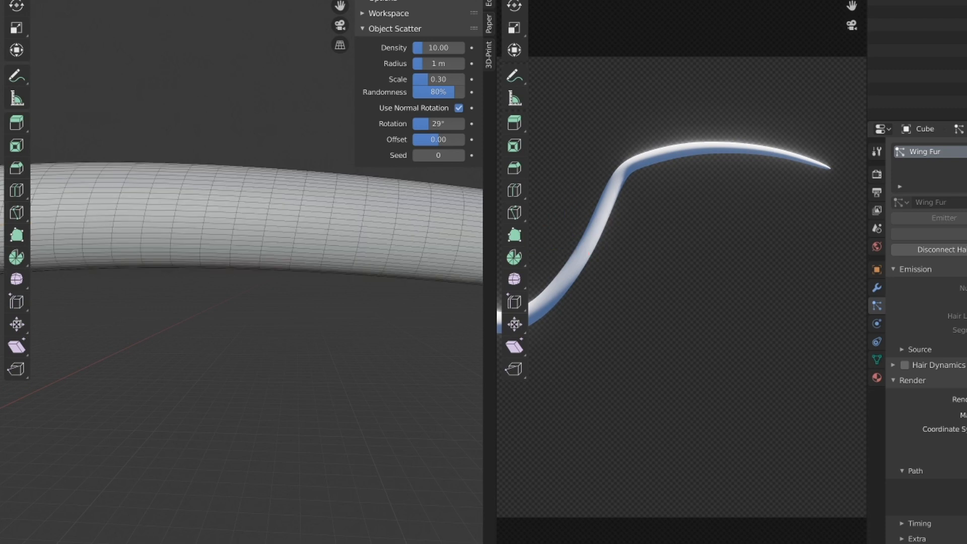
Lower the edge ring midway along the tentacle's outer section along Z, adjusting the proportional editing radius to shape a smooth dip
{"action": "left_click", "coordinate": [247, 211]}
{"action": "scroll", "coordinate": [239, 237], "scroll_direction": "down", "scroll_amount": 5}
{"action": "scroll", "coordinate": [232, 266], "scroll_direction": "up", "scroll_amount": 2}
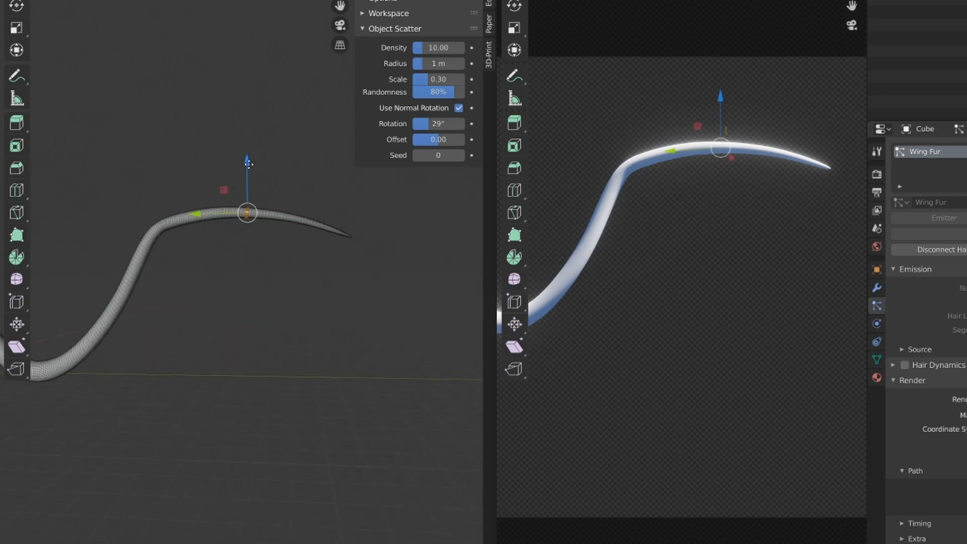
{"action": "left_click_drag", "start_coordinate": [247, 163], "coordinate": [248, 189]}
{"action": "scroll", "coordinate": [250, 165], "scroll_direction": "down", "scroll_amount": 12}
{"action": "scroll", "coordinate": [243, 188], "scroll_direction": "down", "scroll_amount": 3}
{"action": "scroll", "coordinate": [242, 188], "scroll_direction": "up", "scroll_amount": 3}
{"action": "scroll", "coordinate": [246, 179], "scroll_direction": "down", "scroll_amount": 2}
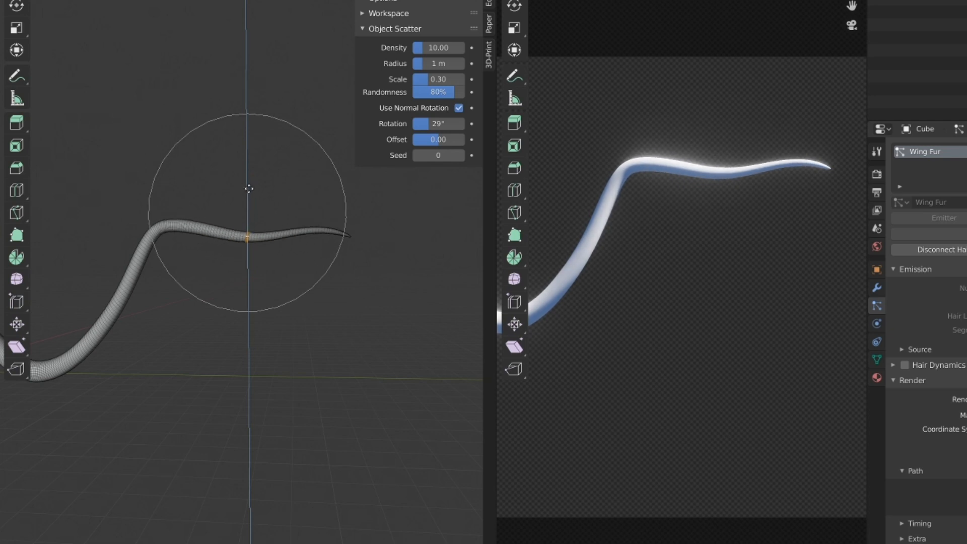
{"action": "scroll", "coordinate": [249, 189], "scroll_direction": "up", "scroll_amount": 2}
{"action": "scroll", "coordinate": [248, 188], "scroll_direction": "down", "scroll_amount": 3}
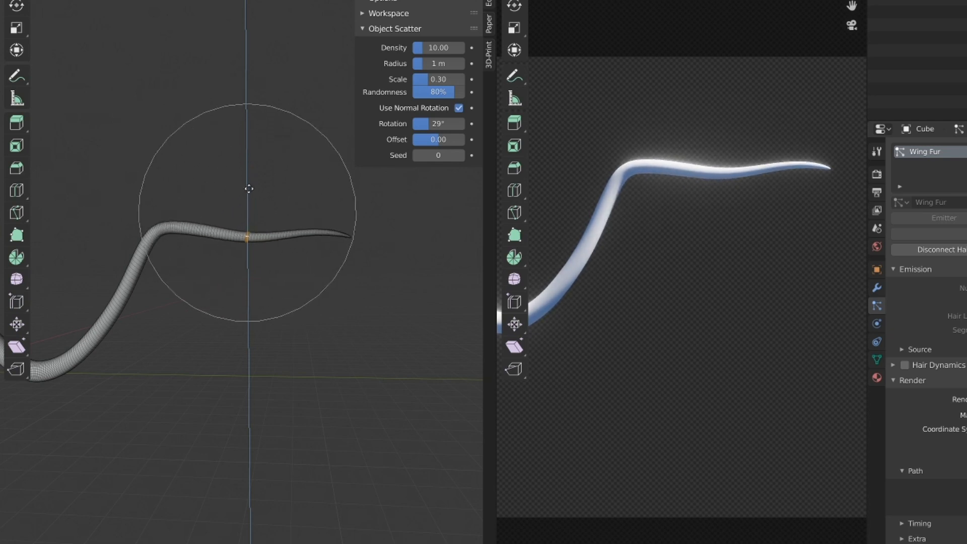
{"action": "left_click_drag", "start_coordinate": [249, 189], "coordinate": [248, 188]}
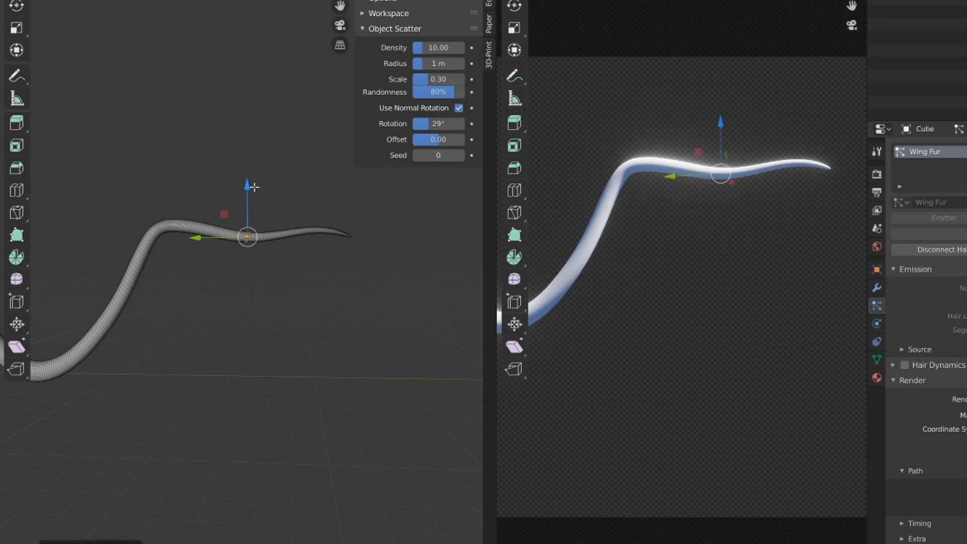
Select the edge ring just behind the tip and lower it slightly along Z with proportional editing
{"action": "scroll", "coordinate": [772, 292], "scroll_direction": "down", "scroll_amount": 3}
{"action": "scroll", "coordinate": [788, 276], "scroll_direction": "up", "scroll_amount": 3}
{"action": "scroll", "coordinate": [284, 257], "scroll_direction": "up", "scroll_amount": 2}
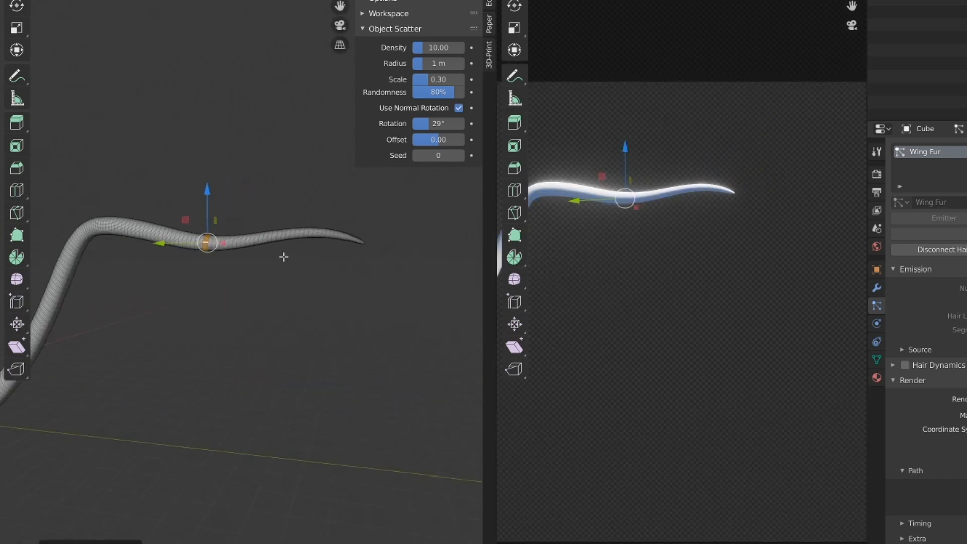
{"action": "left_click", "coordinate": [322, 234], "text": "alt"}
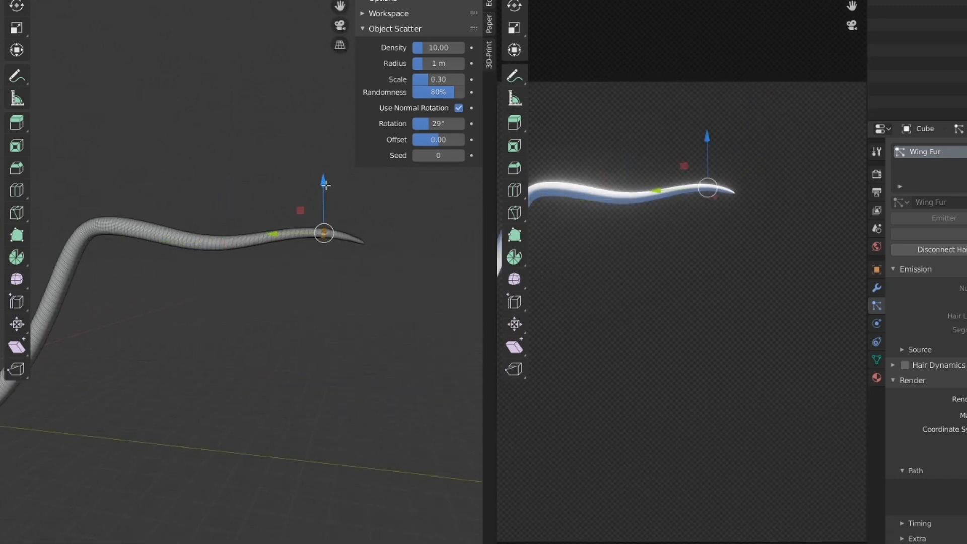
{"action": "left_click_drag", "start_coordinate": [325, 185], "coordinate": [324, 196]}
{"action": "scroll", "coordinate": [324, 197], "scroll_direction": "down", "scroll_amount": 5}
{"action": "middle_click_drag", "start_coordinate": [331, 212], "coordinate": [282, 213], "text": "shift"}
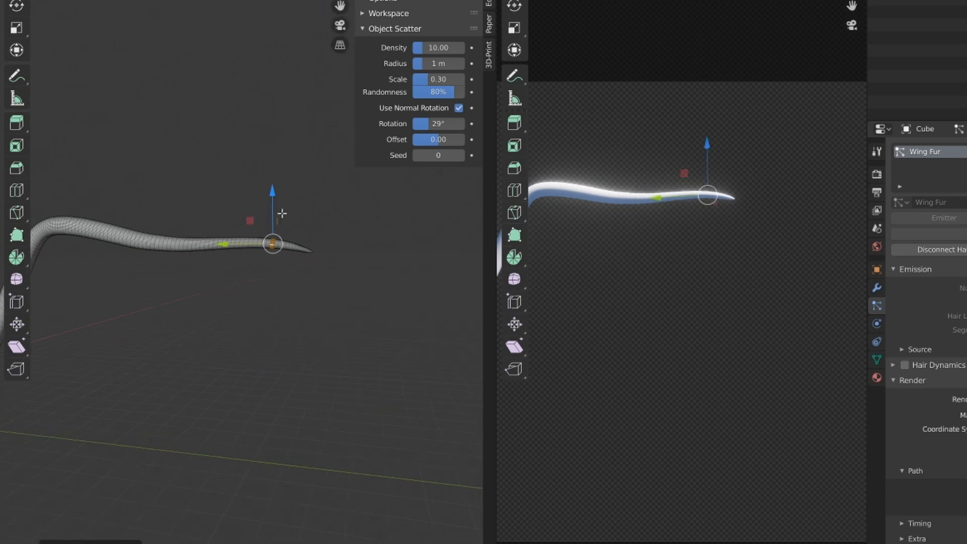
Rotate the ring at the tentacle's tip about X with proportional editing and return to object mode
{"action": "key", "text": "r"}
{"action": "key", "text": "x"}
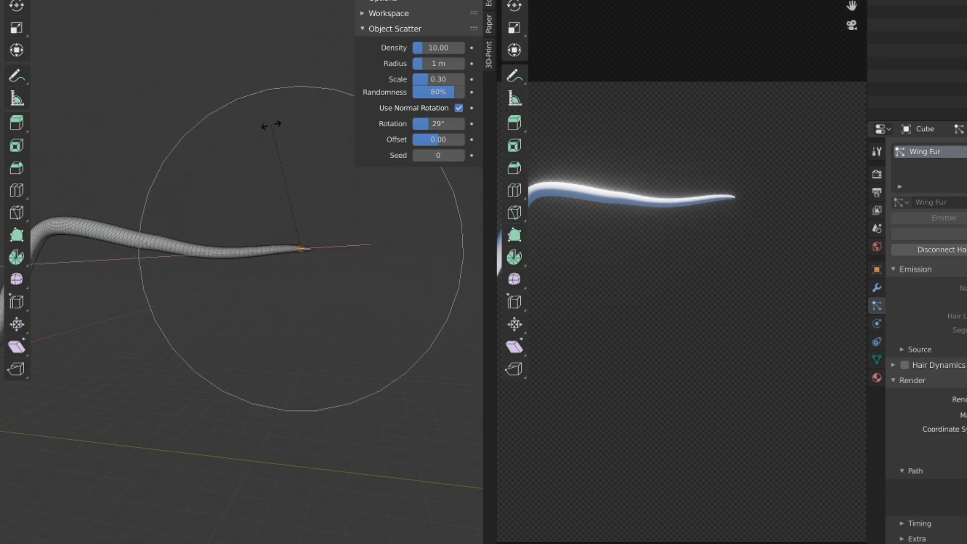
{"action": "left_click", "coordinate": [272, 124]}
{"action": "key", "text": "Tab"}
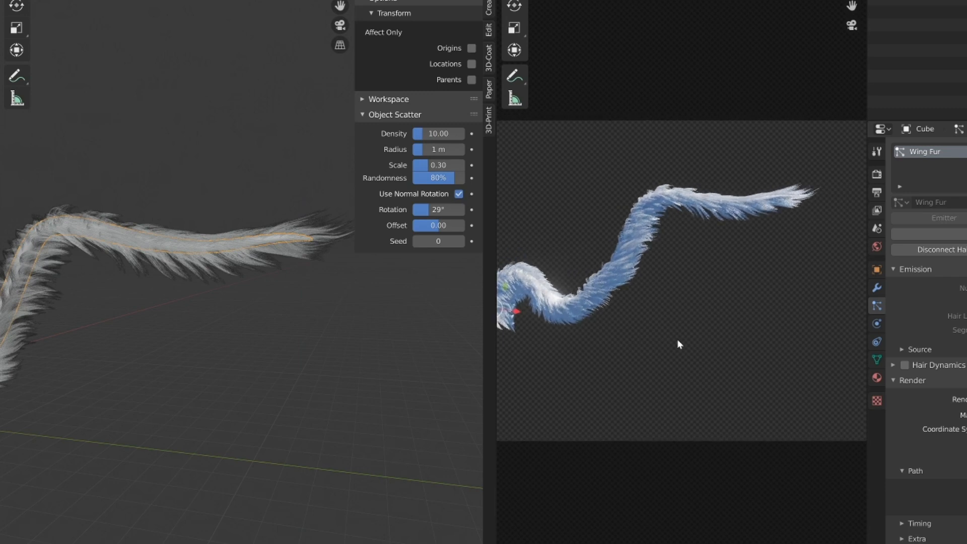
Comb the fur around the reshaped tip so the hairs follow the tentacle's outward direction
{"action": "mouse_move", "coordinate": [678, 340]}
{"action": "middle_mouse_down", "text": "shift"}
{"action": "mouse_move", "coordinate": [688, 354]}
{"action": "mouse_move", "coordinate": [681, 344]}
{"action": "middle_mouse_up", "text": "shift"}
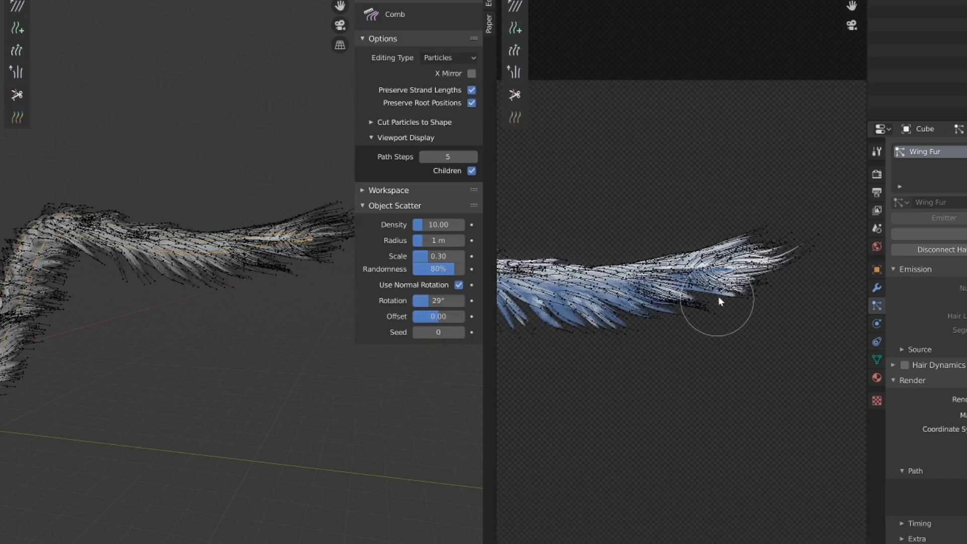
{"action": "scroll", "coordinate": [720, 303], "scroll_direction": "up", "scroll_amount": 4}
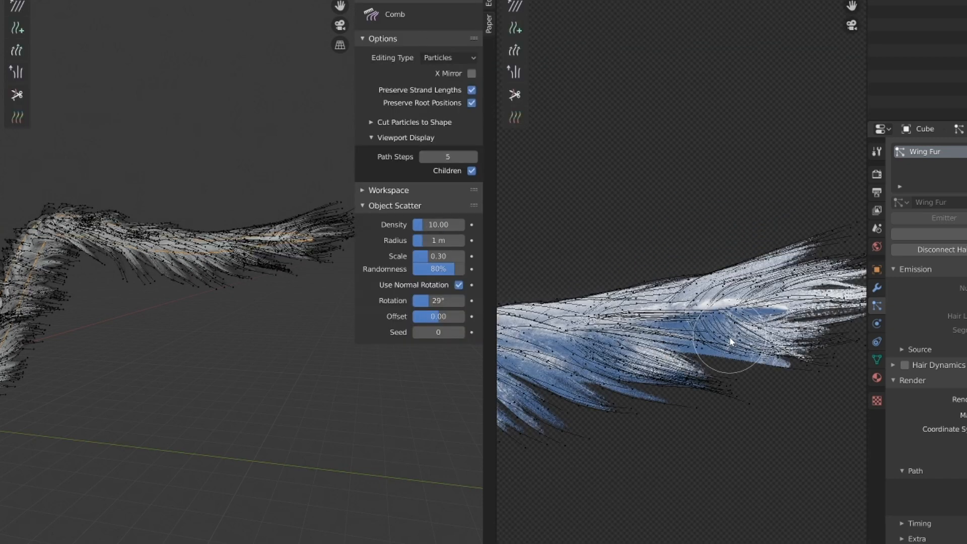
{"action": "middle_click_drag", "start_coordinate": [756, 436], "coordinate": [639, 383], "text": "shift"}
{"action": "scroll", "coordinate": [640, 370], "scroll_direction": "up", "scroll_amount": 3}
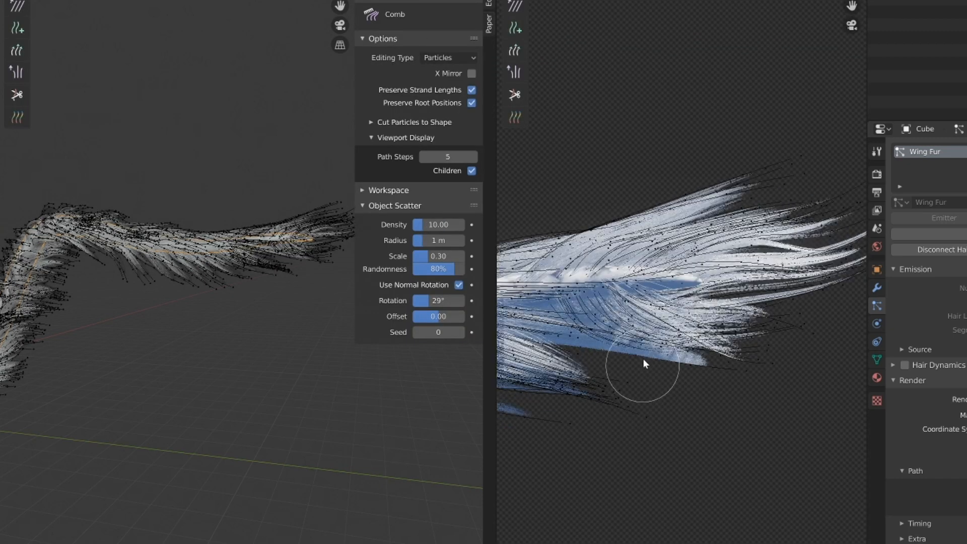
{"action": "scroll", "coordinate": [643, 359], "scroll_direction": "down", "scroll_amount": 3}
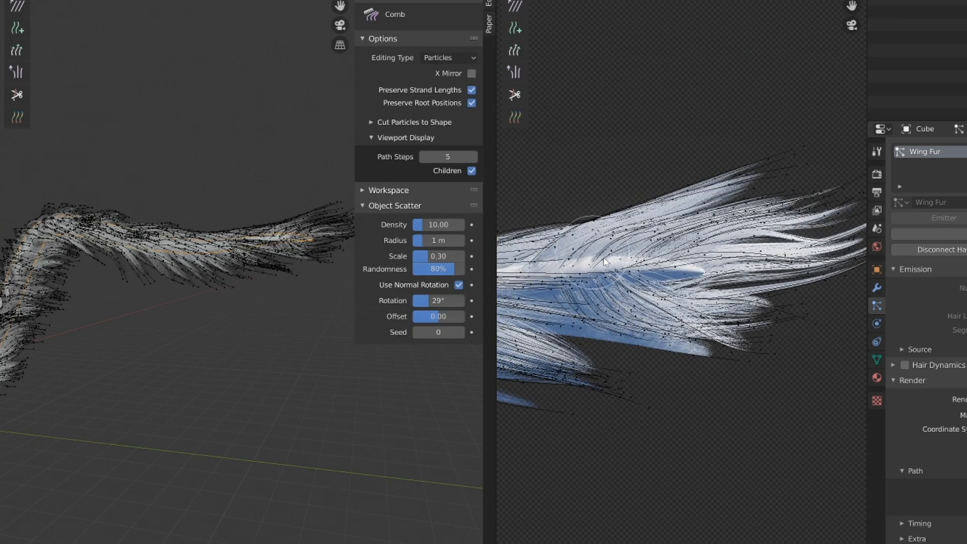
{"action": "scroll", "coordinate": [668, 376], "scroll_direction": "down", "scroll_amount": 2}
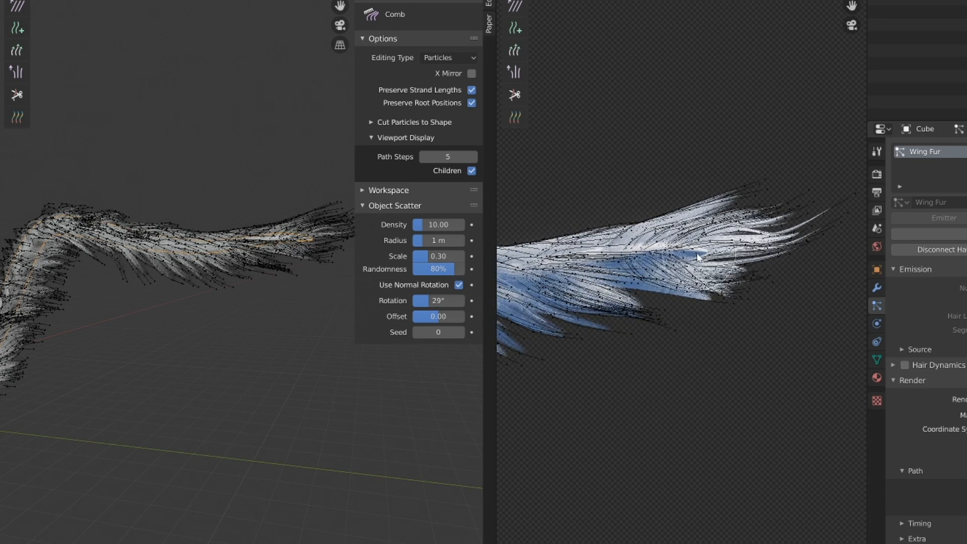
{"action": "left_click_drag", "start_coordinate": [700, 254], "coordinate": [818, 223]}
{"action": "mouse_move", "coordinate": [687, 275]}
{"action": "left_mouse_down"}
{"action": "mouse_move", "coordinate": [862, 249]}
{"action": "mouse_move", "coordinate": [776, 274]}
{"action": "mouse_move", "coordinate": [721, 245]}
{"action": "mouse_move", "coordinate": [627, 261]}
{"action": "left_mouse_up"}
Leave particle editing and examine the groomed fur from the tentacle's tip along to its upper bend
{"action": "left_click", "coordinate": [17, 28]}
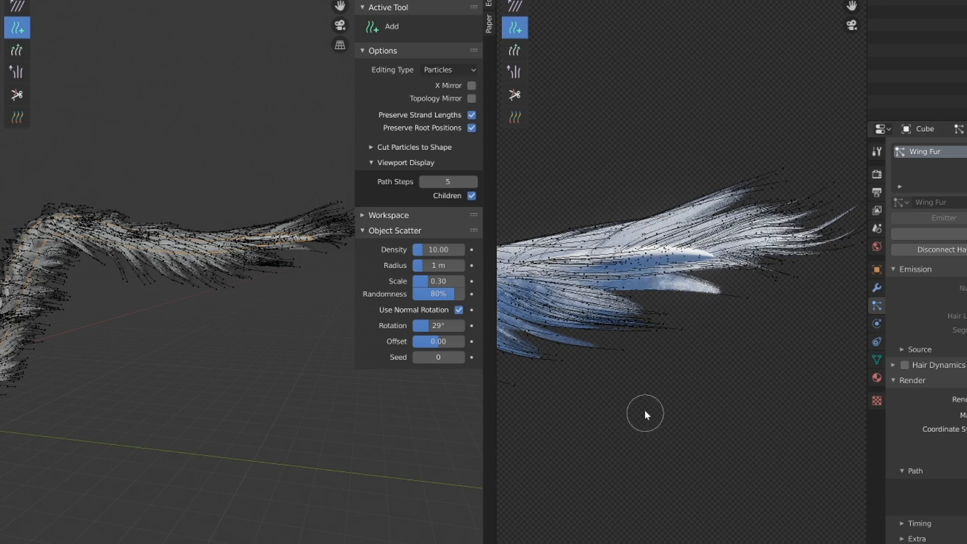
{"action": "middle_click_drag", "start_coordinate": [642, 400], "coordinate": [687, 371]}
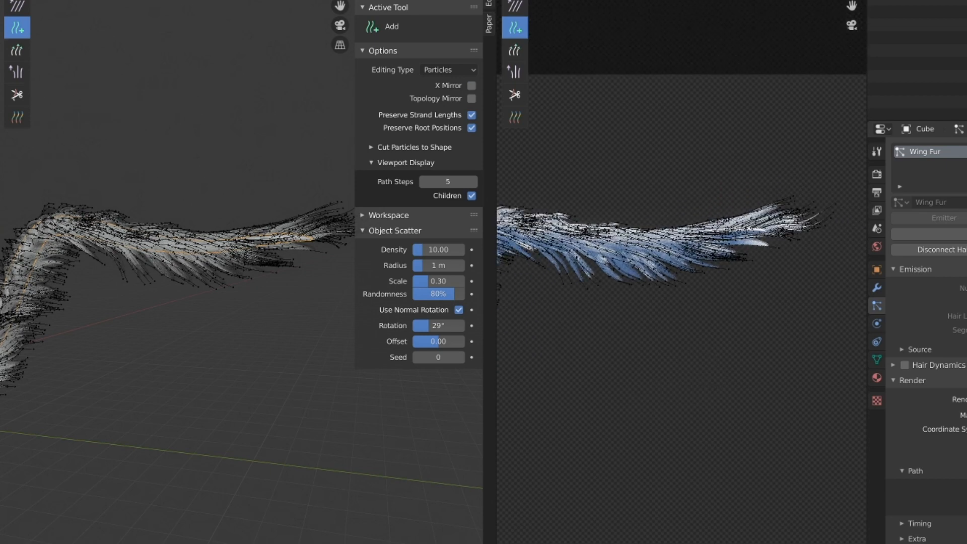
{"action": "key", "text": "Tab"}
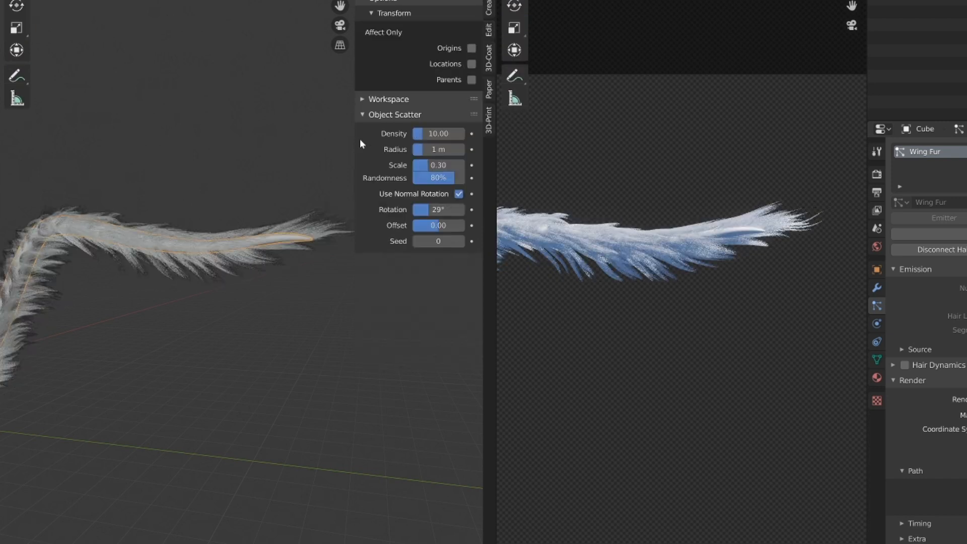
{"action": "key", "text": "KP_0"}
{"action": "middle_click_drag", "start_coordinate": [718, 356], "coordinate": [689, 245]}
{"action": "scroll", "coordinate": [658, 337], "scroll_direction": "up", "scroll_amount": 5}
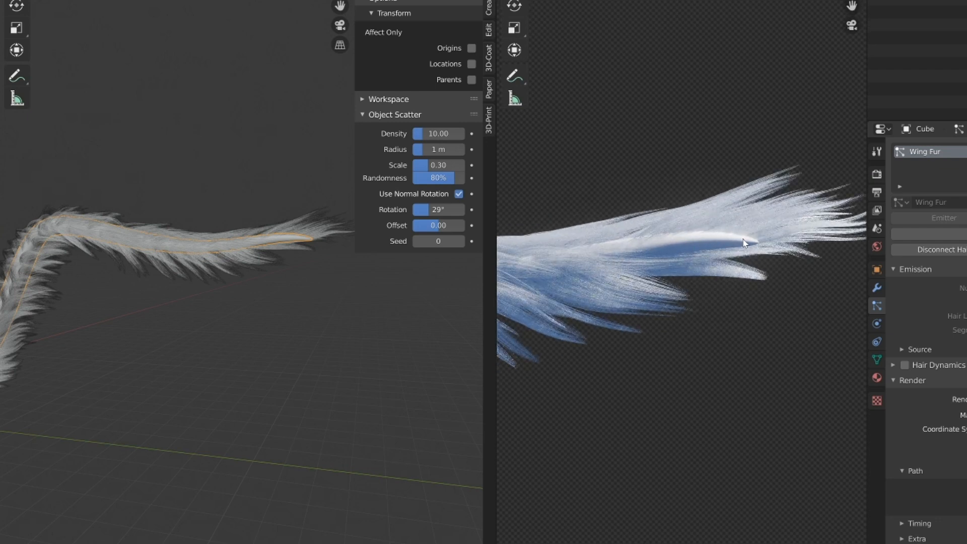
{"action": "middle_click_drag", "start_coordinate": [628, 255], "coordinate": [702, 330]}
{"action": "scroll", "coordinate": [702, 331], "scroll_direction": "up", "scroll_amount": 4}
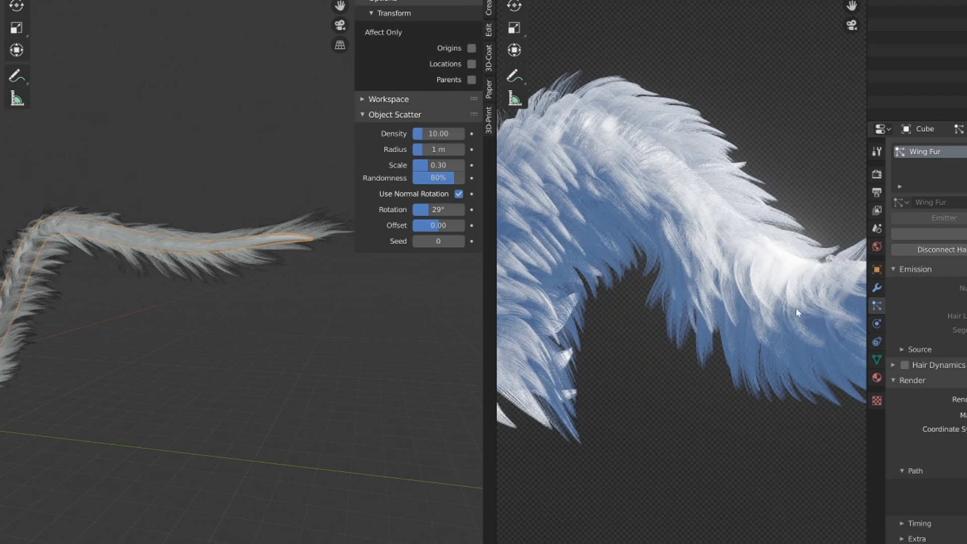
{"action": "scroll", "coordinate": [796, 309], "scroll_direction": "down", "scroll_amount": 4}
{"action": "middle_click_drag", "start_coordinate": [760, 353], "coordinate": [859, 306]}
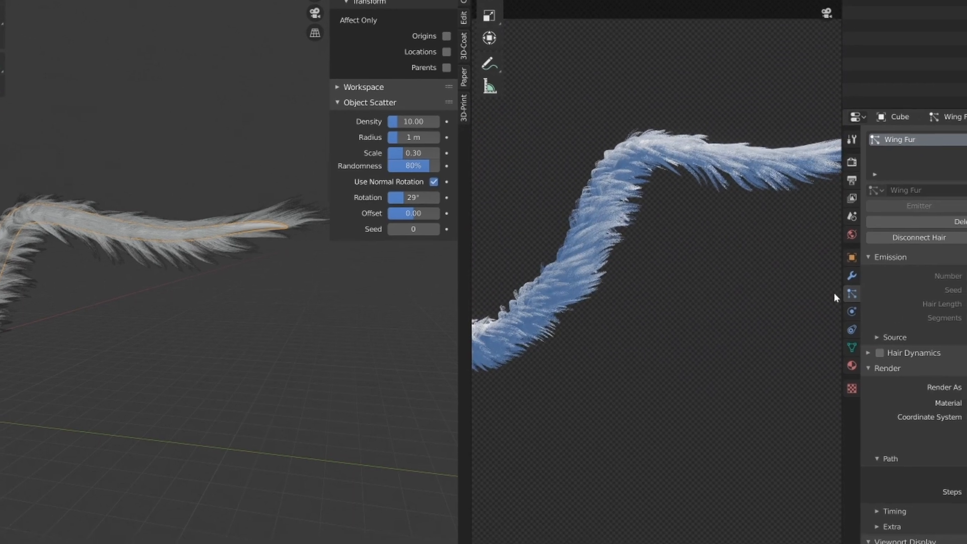
Make a separate copy of the Skin material in its slot and enable Fake User for it
{"action": "left_click", "coordinate": [852, 365]}
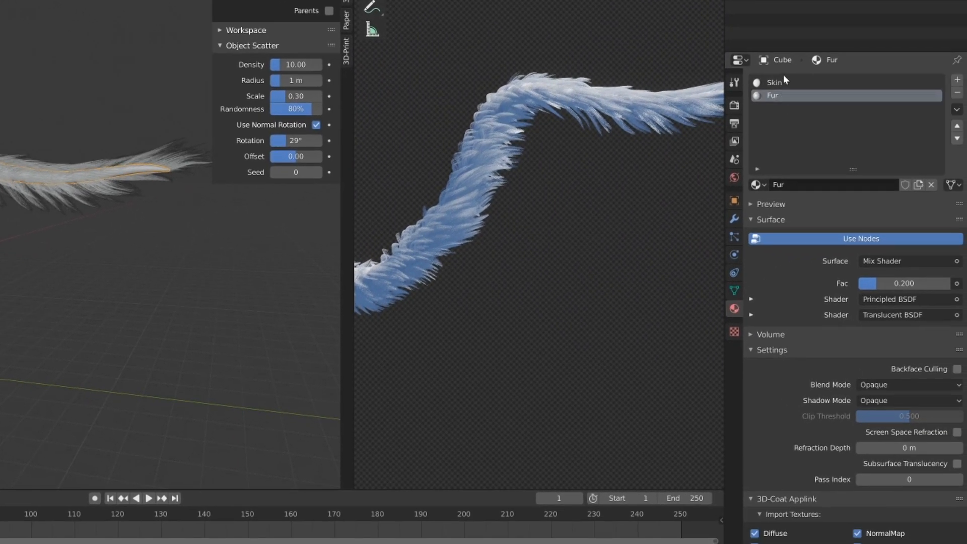
{"action": "left_click", "coordinate": [779, 82]}
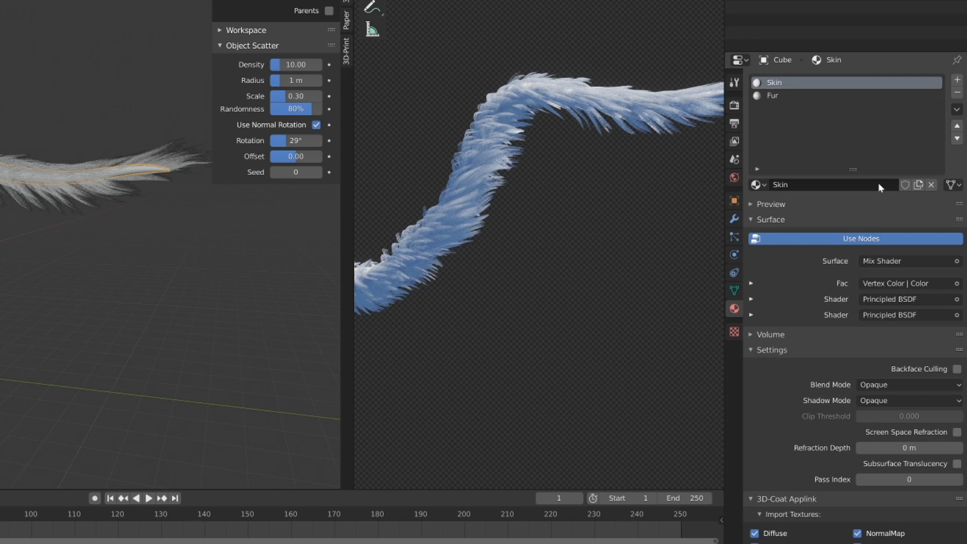
{"action": "left_click", "coordinate": [920, 185]}
{"action": "left_click", "coordinate": [905, 185]}
{"action": "scroll", "coordinate": [779, 345], "scroll_direction": "down", "scroll_amount": 2}
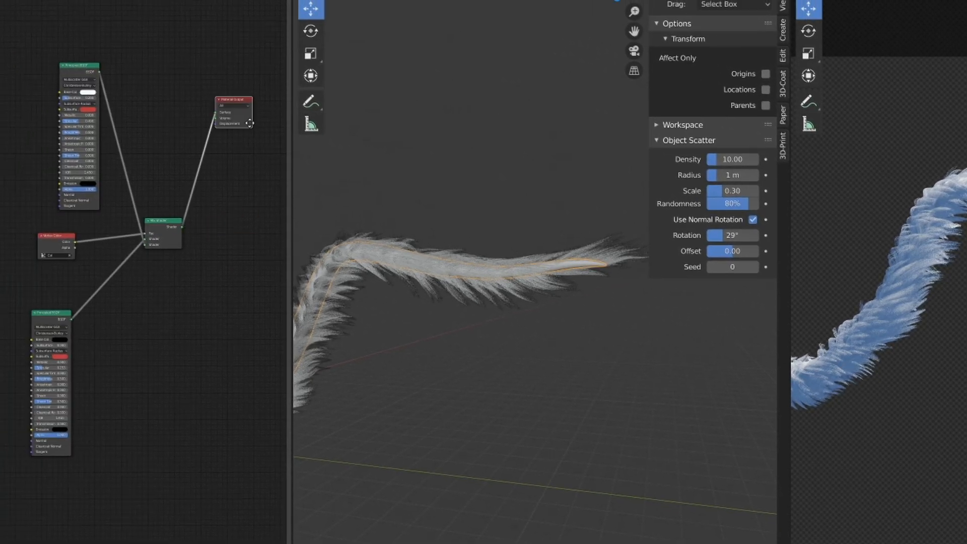
Replace the copied skin material's shader nodes with a Transparent BSDF feeding the material output's surface
{"action": "left_click_drag", "start_coordinate": [25, 11], "coordinate": [167, 433]}
{"action": "key", "text": "Delete"}
{"action": "key", "text": "Home"}
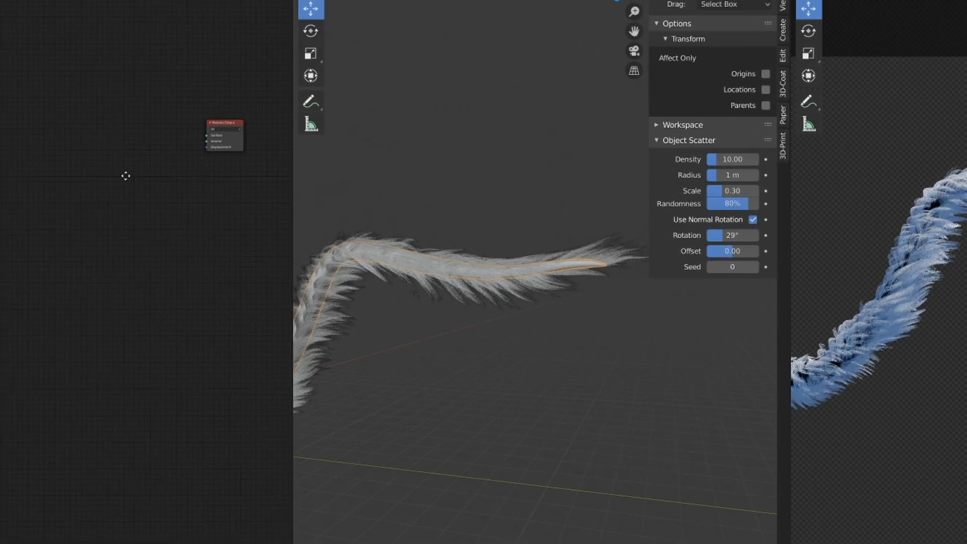
{"action": "key", "text": "shift+a"}
{"action": "left_click", "coordinate": [264, 158]}
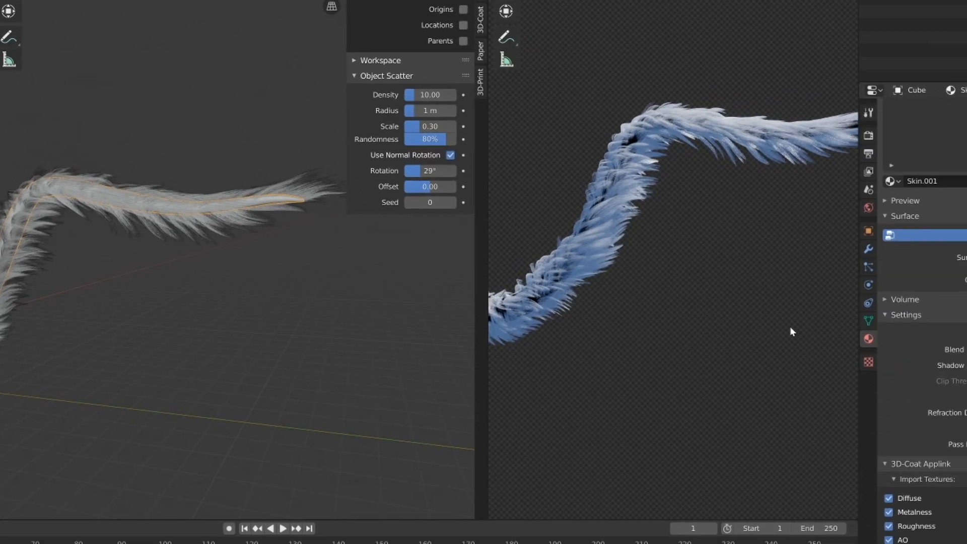
Enable Backface Culling for Skin.001, set Shadow Mode to None and Blend Mode to Alpha Blend, and disable Show Backface
{"action": "scroll", "coordinate": [821, 176], "scroll_direction": "down", "scroll_amount": 1}
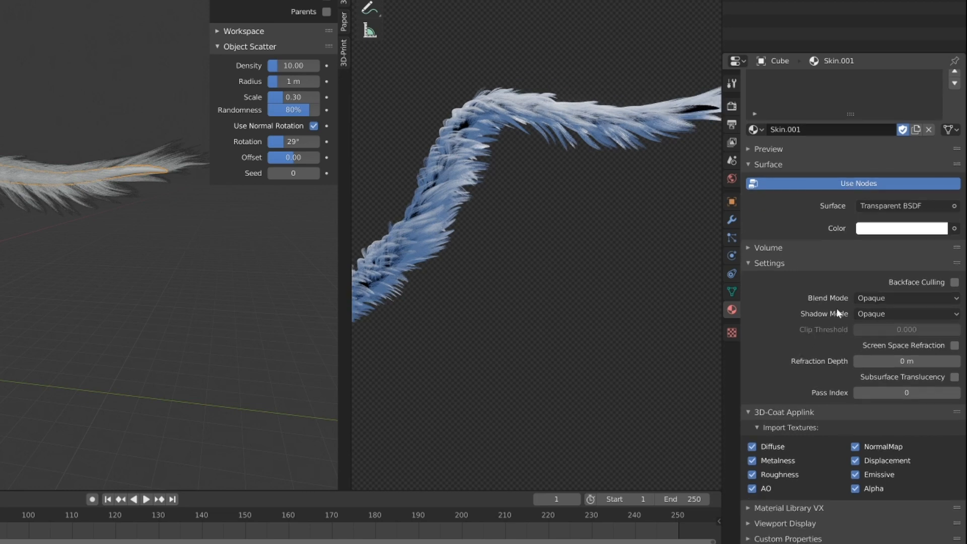
{"action": "left_click", "coordinate": [955, 282]}
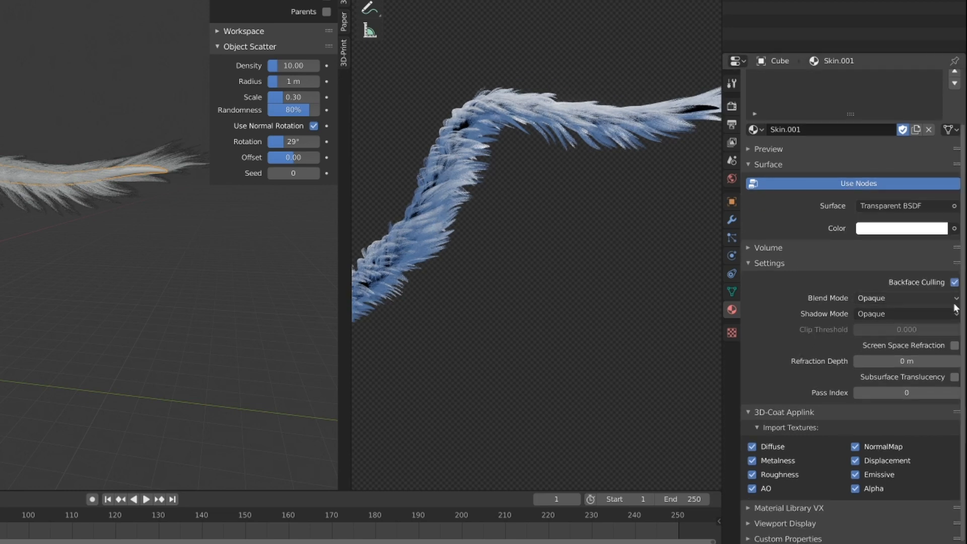
{"action": "left_click", "coordinate": [879, 315]}
{"action": "left_click", "coordinate": [876, 331]}
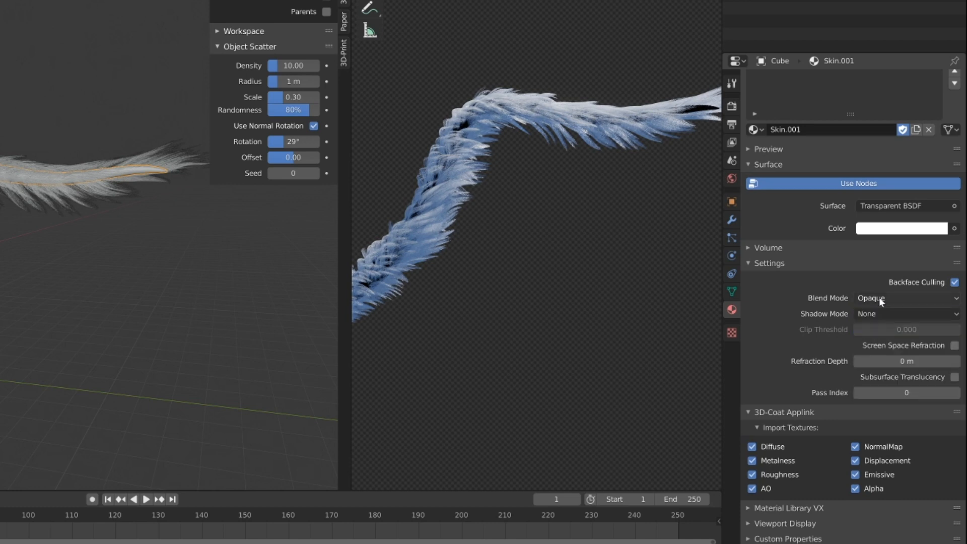
{"action": "left_click", "coordinate": [881, 299]}
{"action": "left_click", "coordinate": [881, 355]}
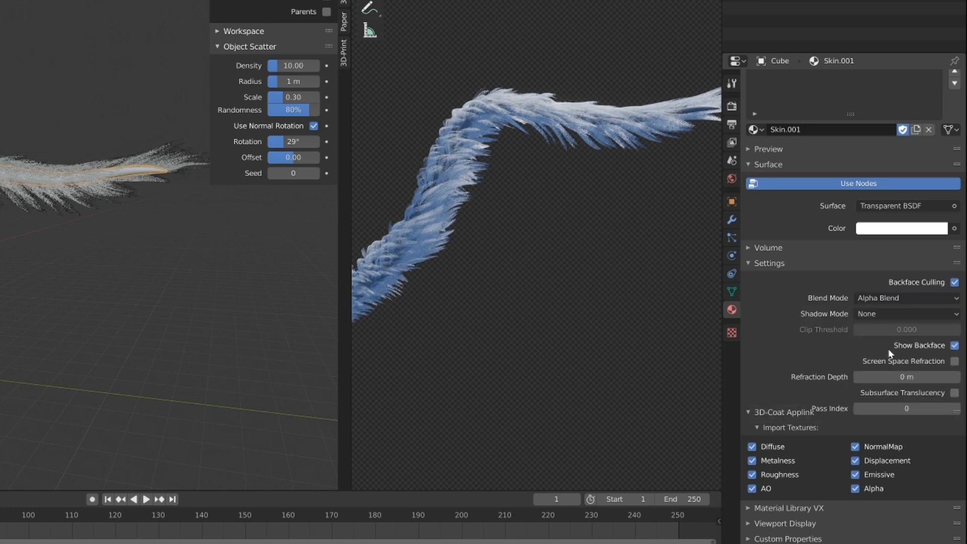
{"action": "left_click", "coordinate": [946, 345]}
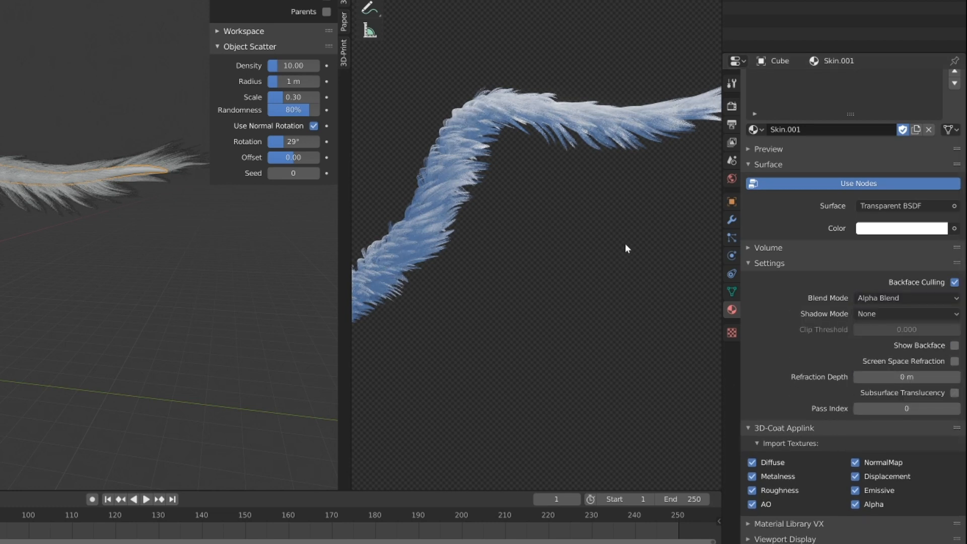
Widen the main 3D viewport and switch the rendered viewport to solid shading
{"action": "middle_click_drag", "start_coordinate": [624, 244], "coordinate": [550, 295]}
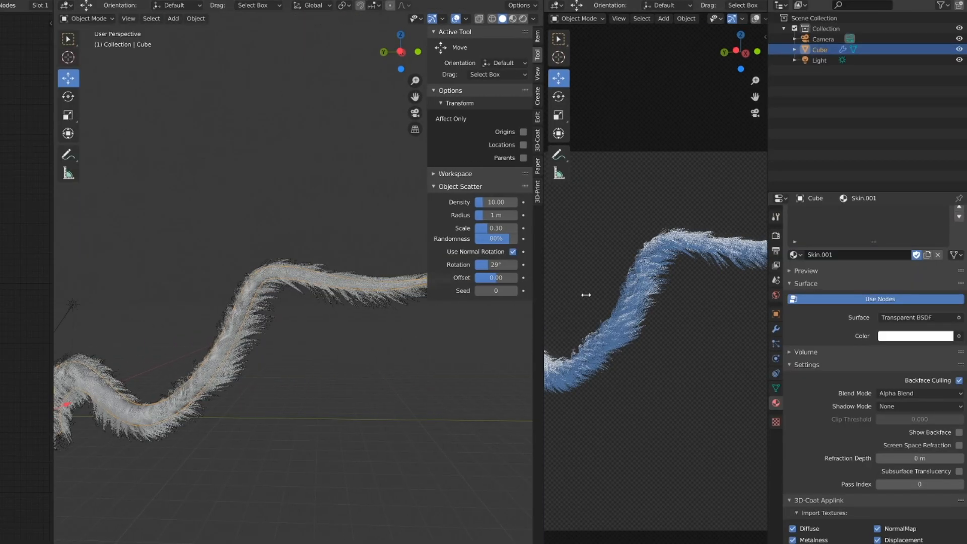
{"action": "left_click_drag", "start_coordinate": [586, 295], "coordinate": [633, 297]}
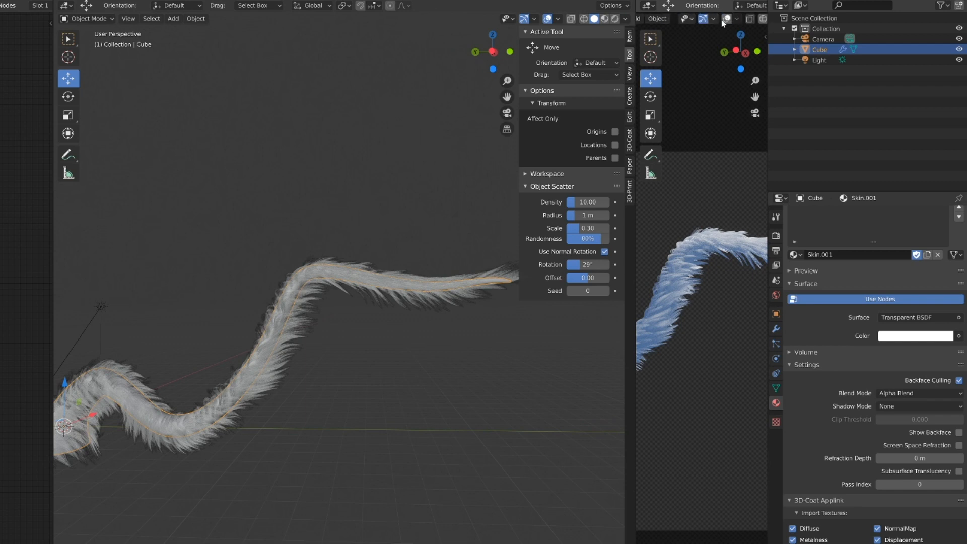
{"action": "scroll", "coordinate": [723, 23], "scroll_direction": "down", "scroll_amount": 2}
{"action": "left_click", "coordinate": [726, 19]}
{"action": "mouse_move", "coordinate": [383, 252]}
{"action": "middle_mouse_down"}
{"action": "mouse_move", "coordinate": [292, 382]}
{"action": "mouse_move", "coordinate": [331, 358]}
{"action": "mouse_move", "coordinate": [219, 347]}
{"action": "mouse_move", "coordinate": [241, 348]}
{"action": "middle_mouse_up"}
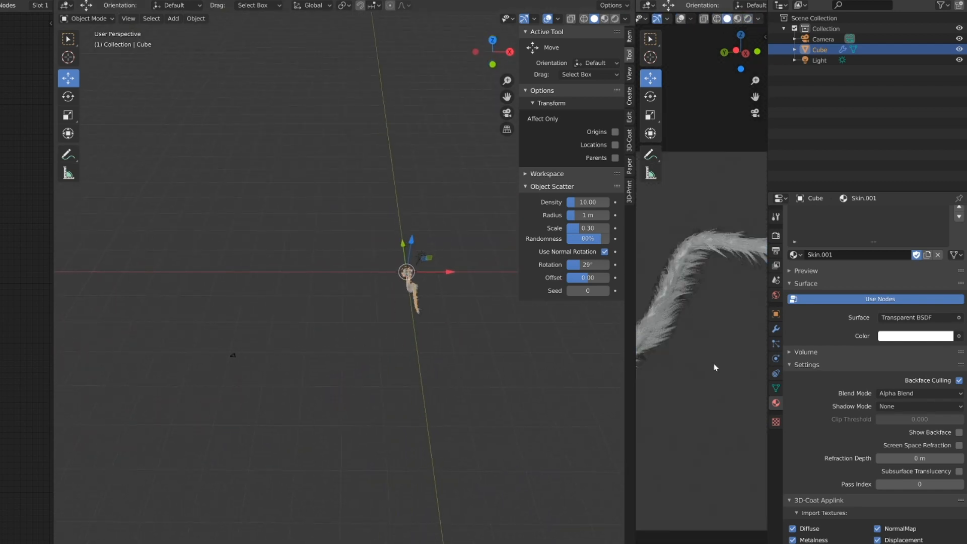
{"action": "middle_click_drag", "start_coordinate": [428, 358], "coordinate": [377, 384]}
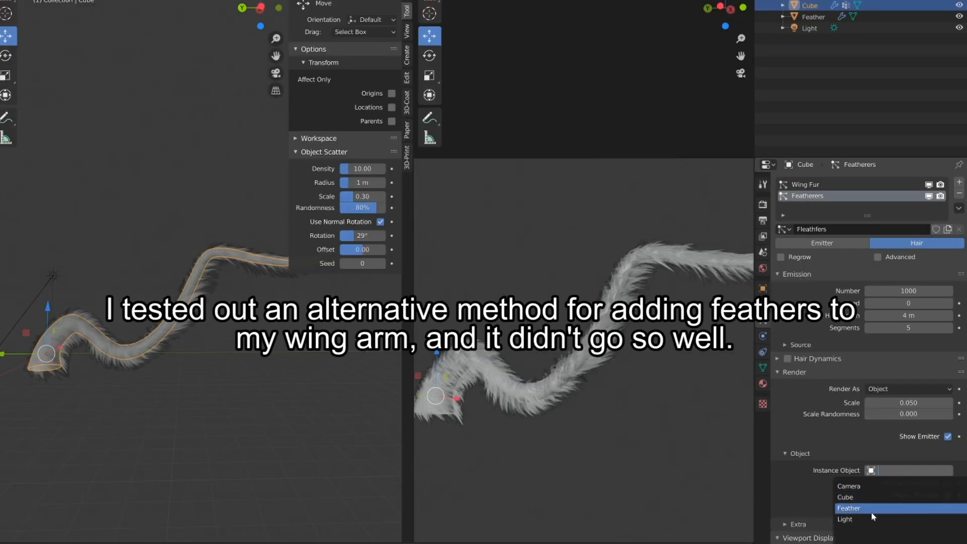
{"action": "key", "text": "Return"}
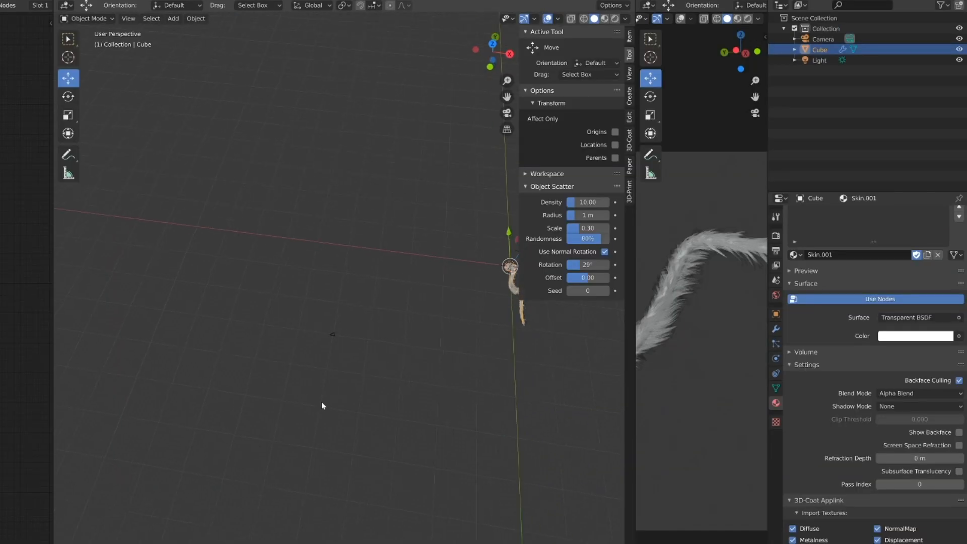
Add a mesh cube away from the tentacle and rename it Feather
{"action": "middle_click_drag", "start_coordinate": [322, 403], "coordinate": [236, 252]}
{"action": "left_click", "coordinate": [173, 18]}
{"action": "mouse_move", "coordinate": [177, 33]}
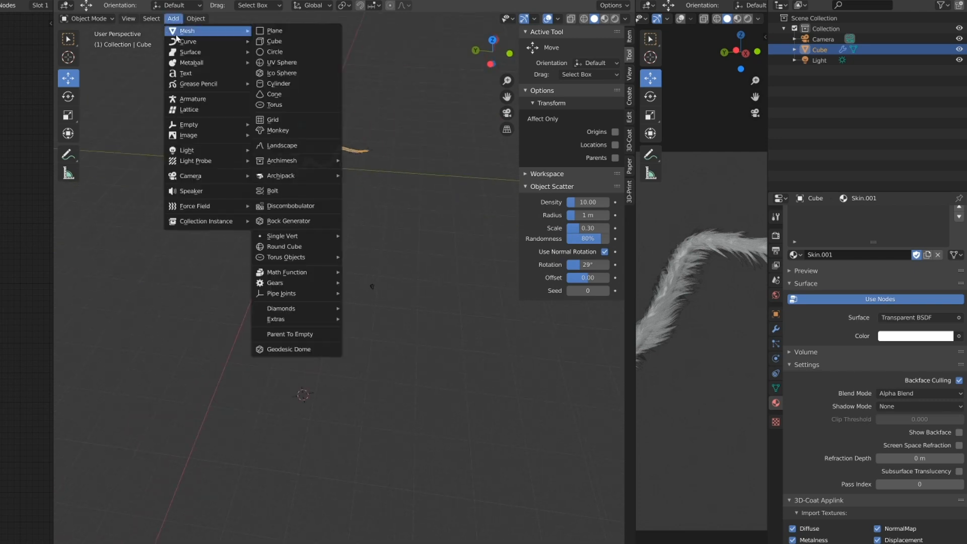
{"action": "left_click", "coordinate": [272, 41]}
{"action": "double_click", "coordinate": [829, 60]}
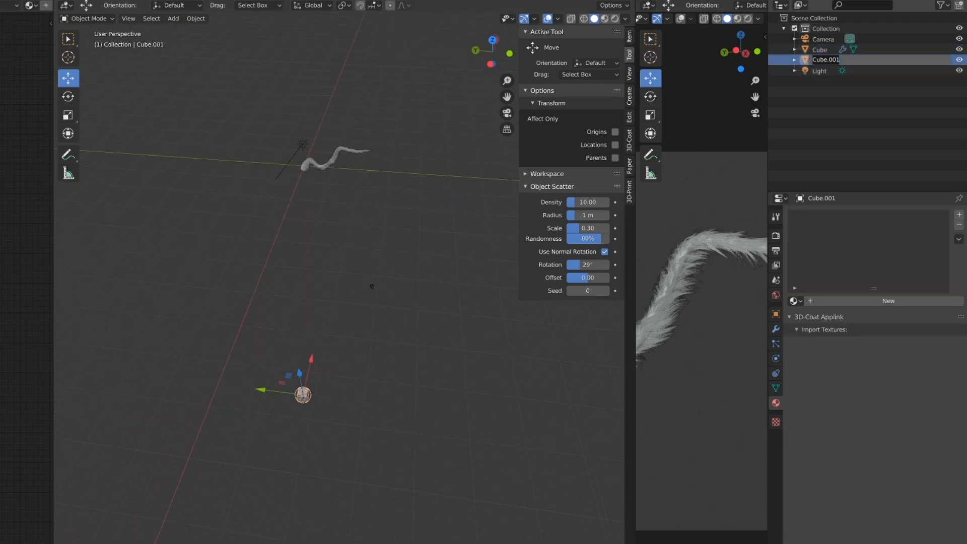
{"action": "type", "text": "Feather"}
{"action": "key", "text": "Return"}
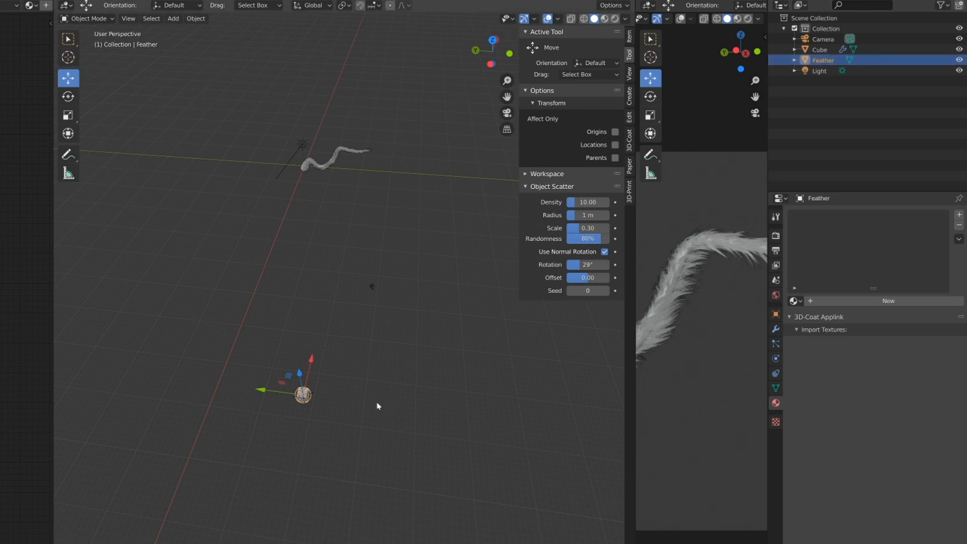
Stretch the Feather cube along Y into a long bar and scale it down uniformly to slim it
{"action": "middle_click_drag", "start_coordinate": [247, 403], "coordinate": [256, 354]}
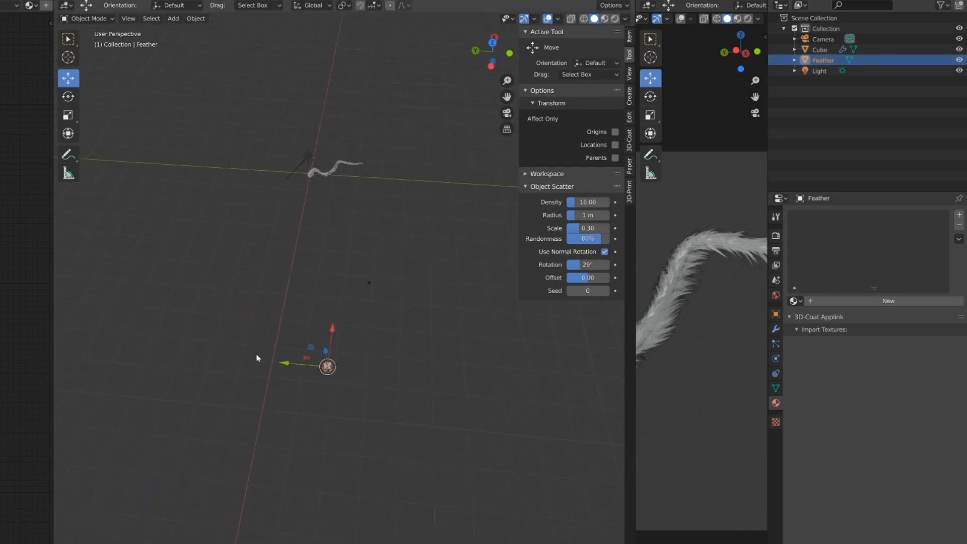
{"action": "key", "text": "s"}
{"action": "key", "text": "y"}
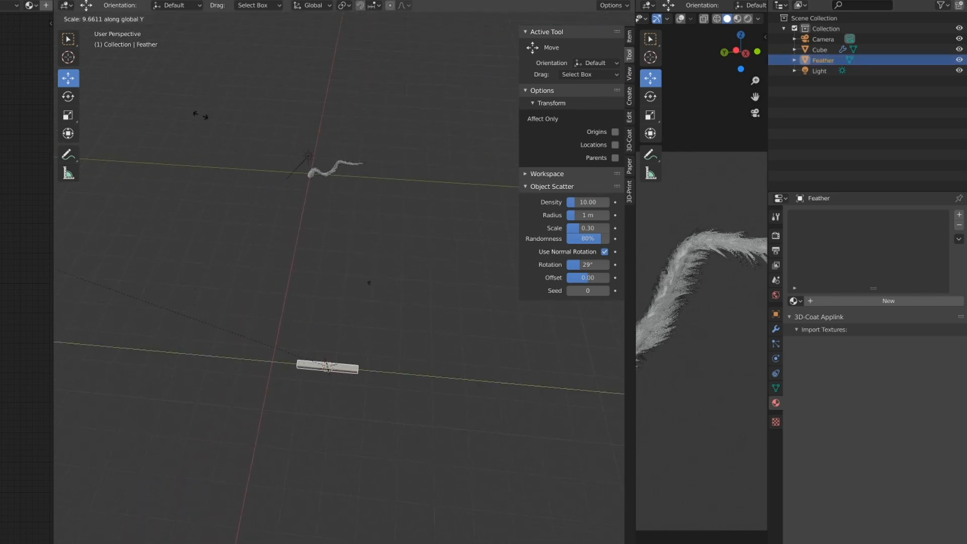
{"action": "left_click", "coordinate": [552, 118]}
{"action": "key", "text": "s"}
{"action": "key", "text": "y"}
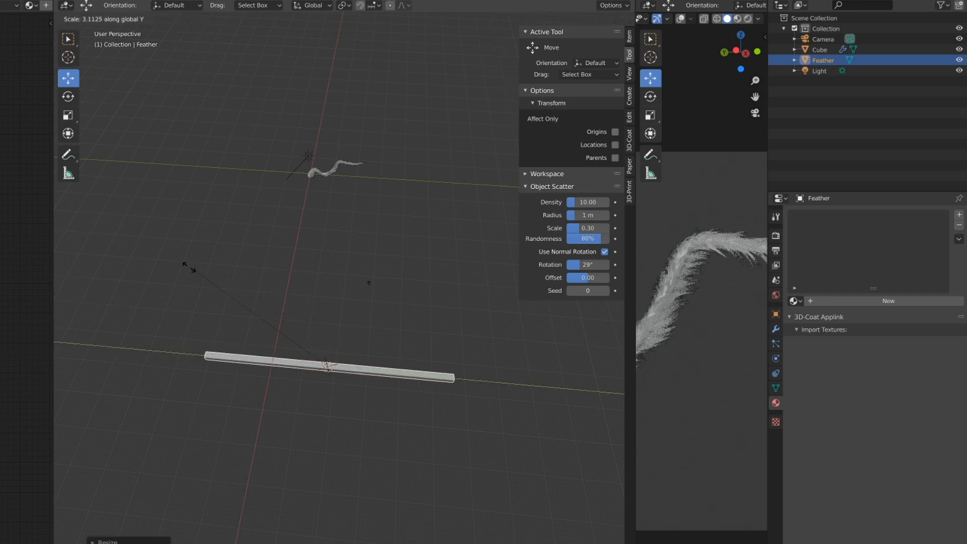
{"action": "key", "text": "Escape"}
{"action": "key", "text": "s"}
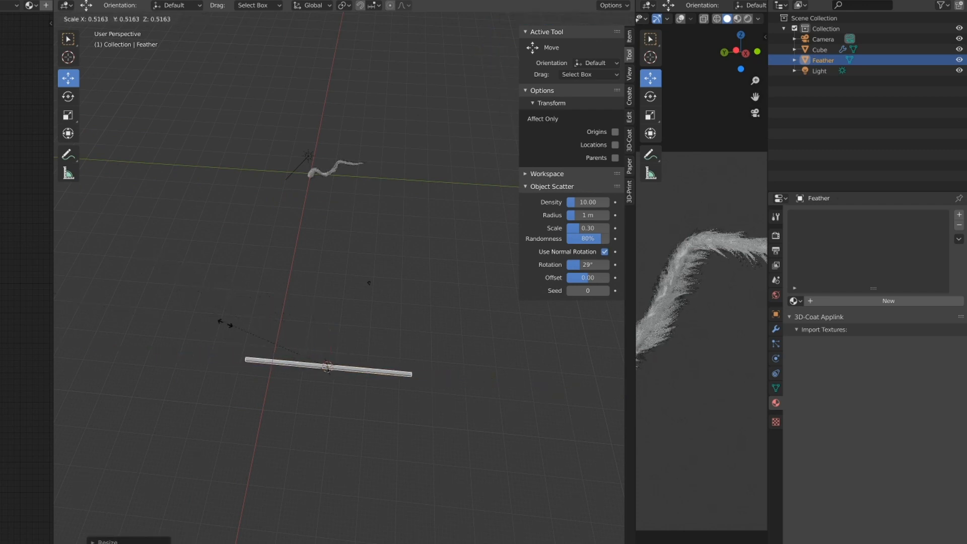
{"action": "left_click", "coordinate": [256, 346]}
Raise the Feather bar slightly along Z and lengthen it further along Y
{"action": "middle_click_drag", "start_coordinate": [256, 348], "coordinate": [291, 280]}
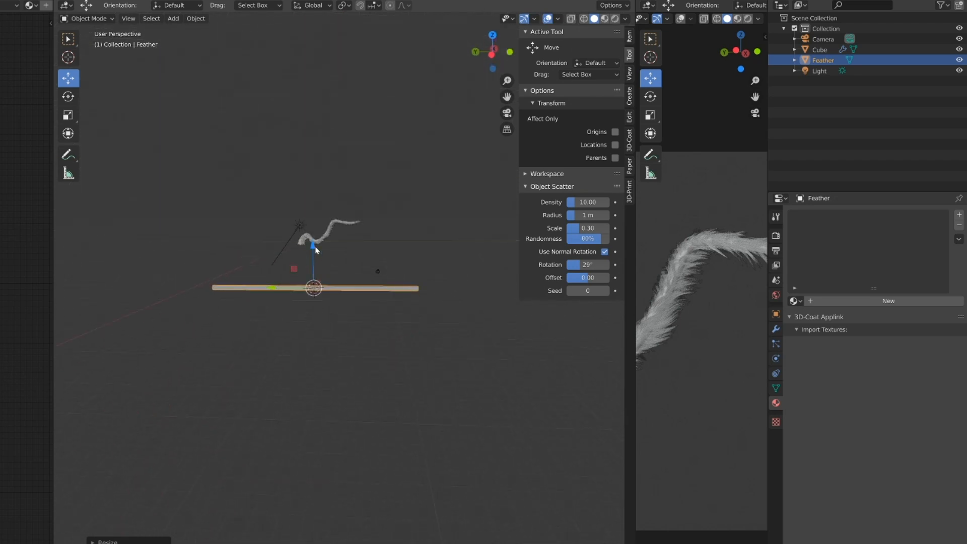
{"action": "left_click_drag", "start_coordinate": [315, 246], "coordinate": [315, 238]}
{"action": "middle_click_drag", "start_coordinate": [278, 279], "coordinate": [268, 344]}
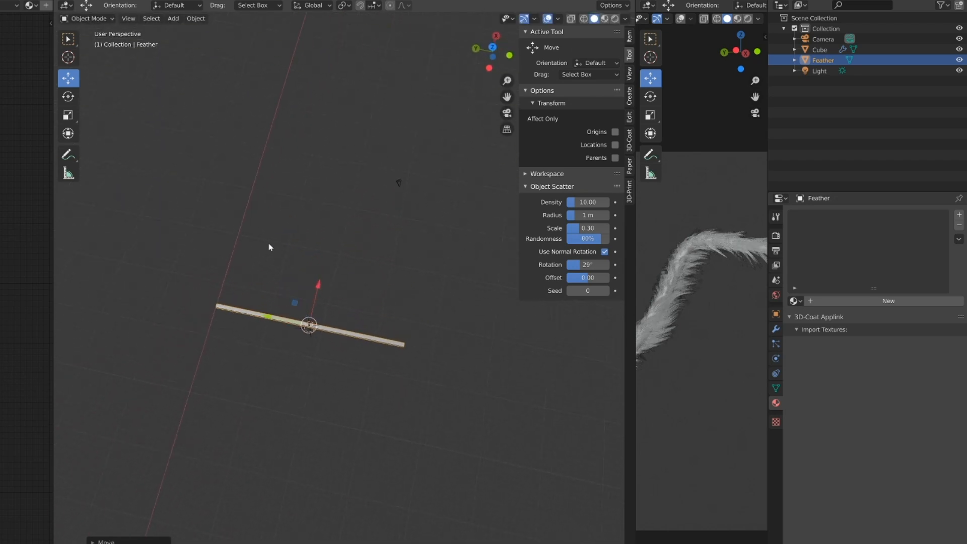
{"action": "key", "text": "s"}
{"action": "key", "text": "y"}
{"action": "left_click", "coordinate": [217, 223]}
{"action": "middle_click_drag", "start_coordinate": [217, 224], "coordinate": [275, 277]}
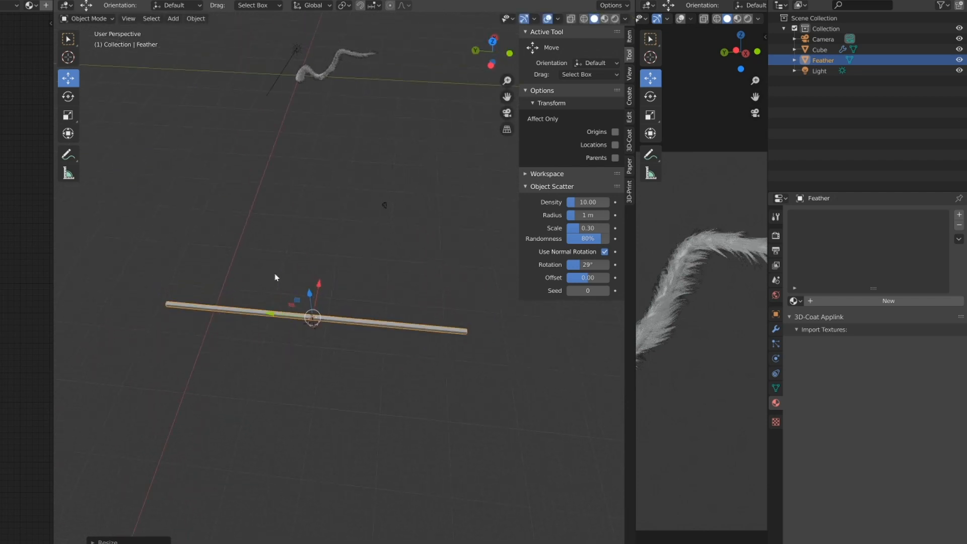
Apply smooth shading to the Feather bar
{"action": "left_click", "coordinate": [194, 18]}
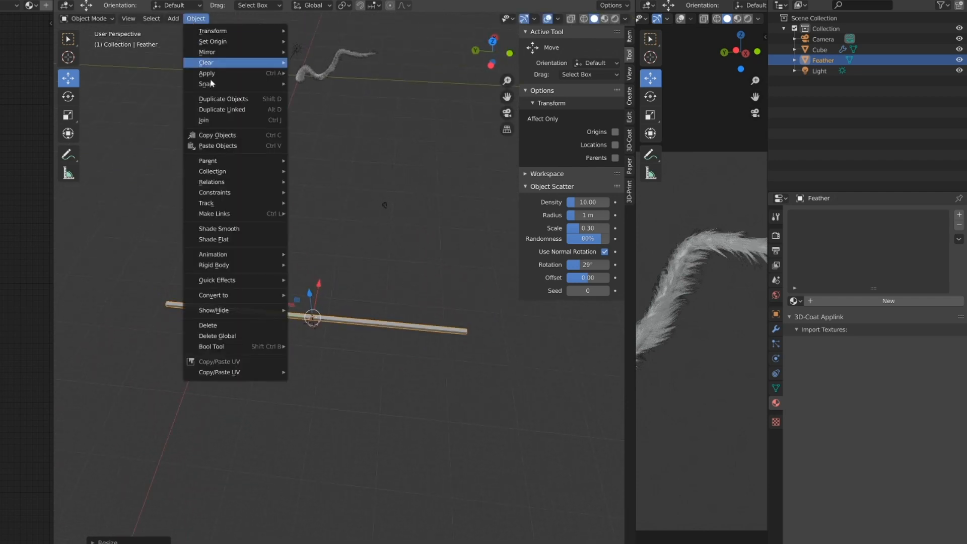
{"action": "left_click", "coordinate": [225, 228]}
{"action": "scroll", "coordinate": [320, 375], "scroll_direction": "up", "scroll_amount": 3}
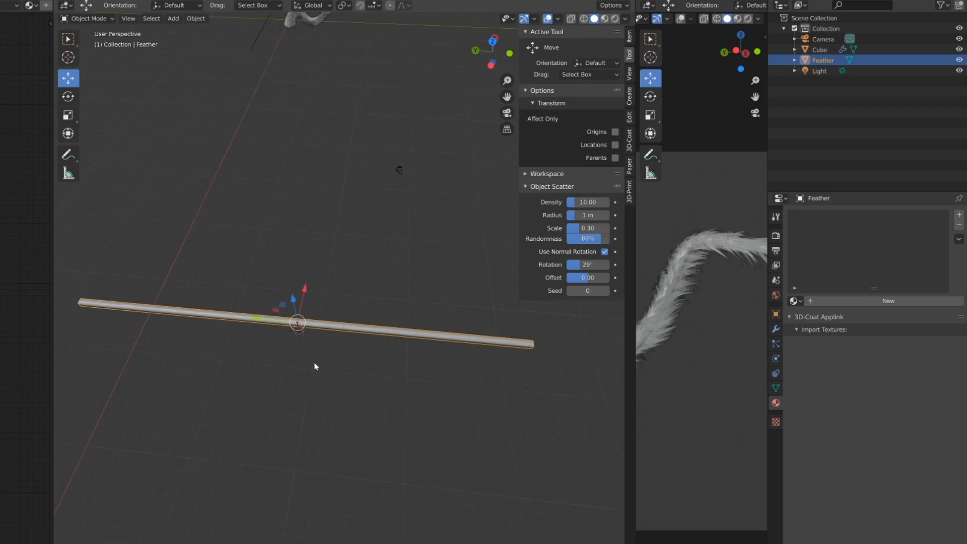
Divide the Feather bar along its length with many evenly spaced loop cuts and return to object mode
{"action": "key", "text": "Tab"}
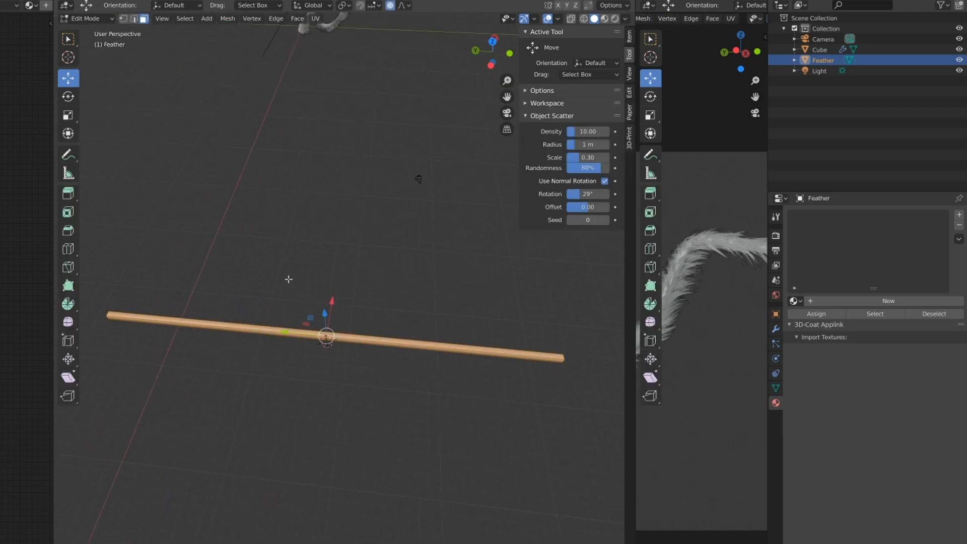
{"action": "left_click", "coordinate": [84, 19]}
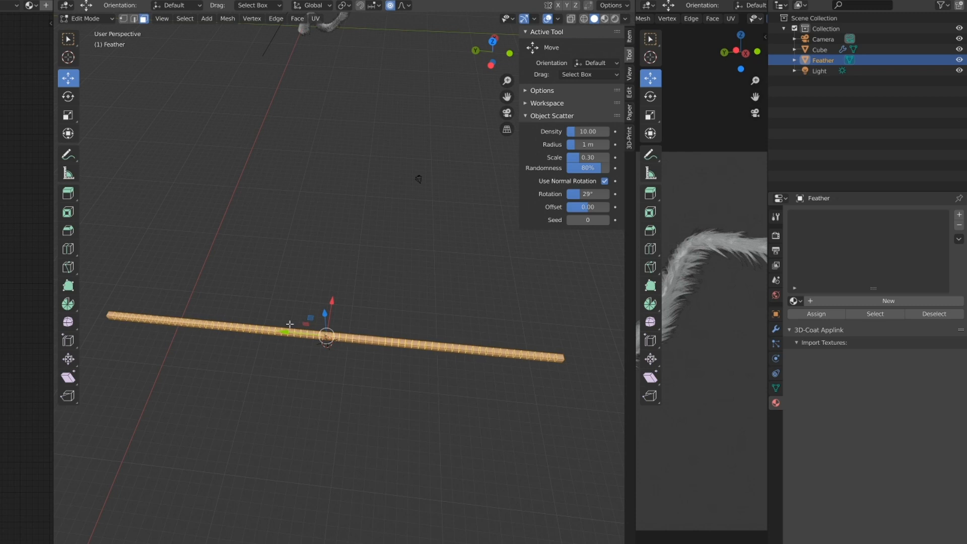
{"action": "key", "text": "ctrl+r"}
{"action": "left_click", "coordinate": [289, 325]}
{"action": "middle_click_drag", "start_coordinate": [289, 325], "coordinate": [268, 384]}
{"action": "left_click", "coordinate": [276, 370]}
{"action": "key", "text": "Tab"}
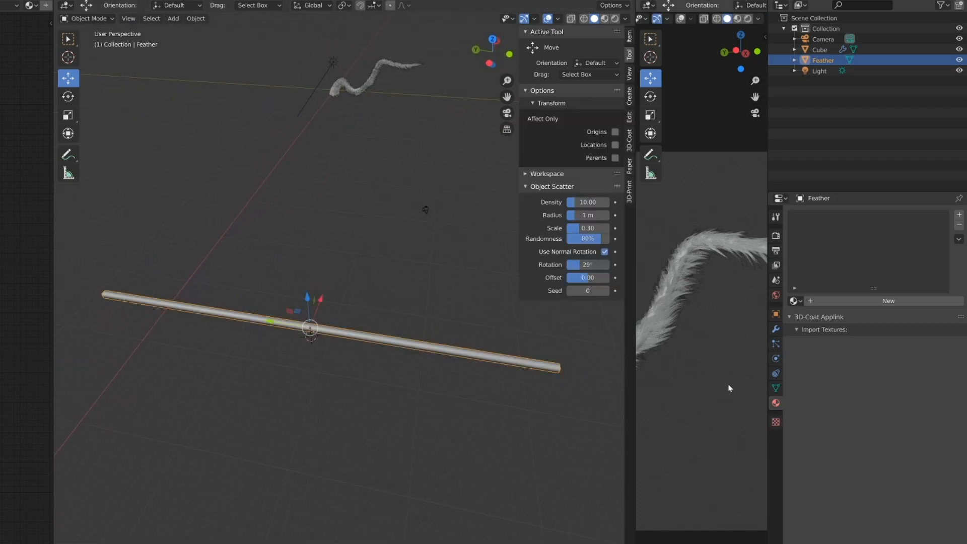
Add a Subdivision Surface modifier to the Feather bar and set its viewport subdivisions to 2
{"action": "left_click", "coordinate": [776, 329]}
{"action": "left_click", "coordinate": [838, 214]}
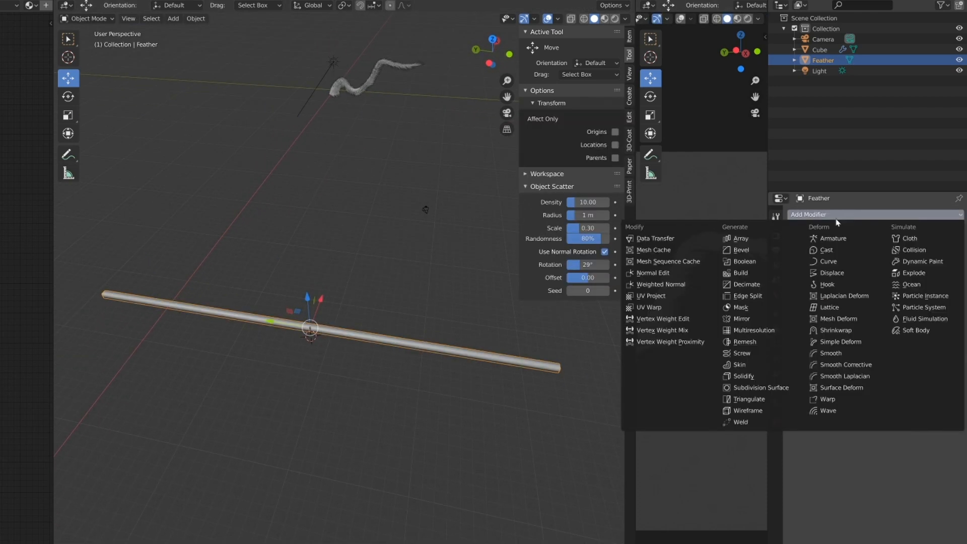
{"action": "left_click", "coordinate": [756, 388]}
{"action": "middle_click_drag", "start_coordinate": [409, 398], "coordinate": [394, 366]}
{"action": "middle_click_drag", "start_coordinate": [417, 331], "coordinate": [363, 303]}
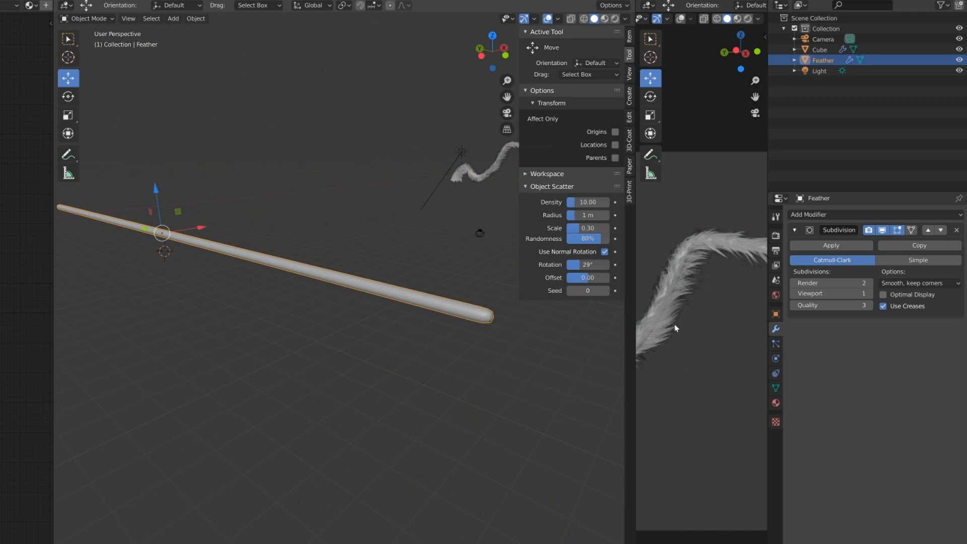
{"action": "left_click", "coordinate": [870, 294]}
Select the end section of the Feather bar in edit mode and open the snapping options for it
{"action": "middle_click_drag", "start_coordinate": [323, 383], "coordinate": [278, 386]}
{"action": "key", "text": "Tab"}
{"action": "middle_click_drag", "start_coordinate": [382, 395], "coordinate": [364, 326]}
{"action": "scroll", "coordinate": [364, 326], "scroll_direction": "up", "scroll_amount": 2}
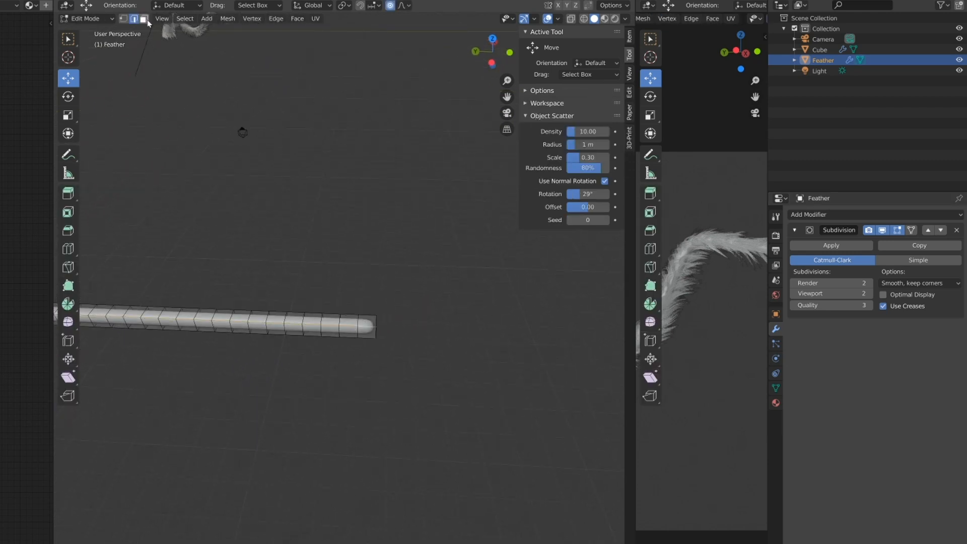
{"action": "left_click", "coordinate": [369, 324]}
{"action": "middle_click_drag", "start_coordinate": [323, 346], "coordinate": [348, 212]}
{"action": "key", "text": "shift+s"}
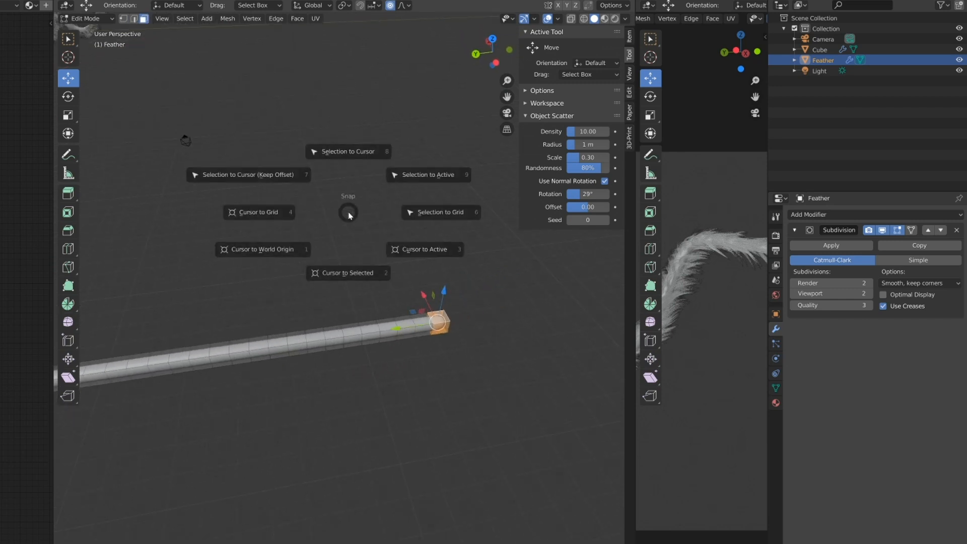
Snap the 3D cursor to the selected end of the Feather shaft and set the object's origin to the 3D cursor
{"action": "left_click", "coordinate": [351, 272]}
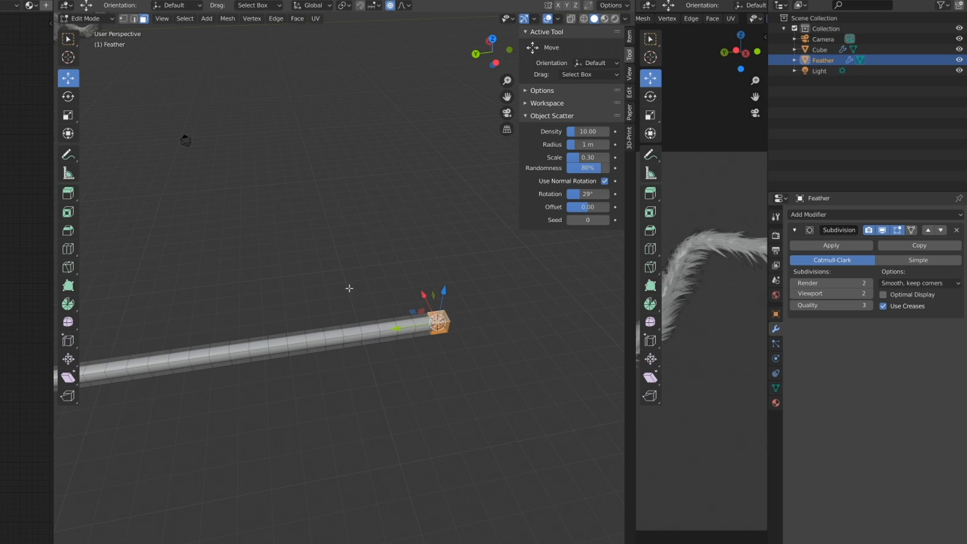
{"action": "key", "text": "Tab"}
{"action": "middle_click_drag", "start_coordinate": [321, 263], "coordinate": [310, 259]}
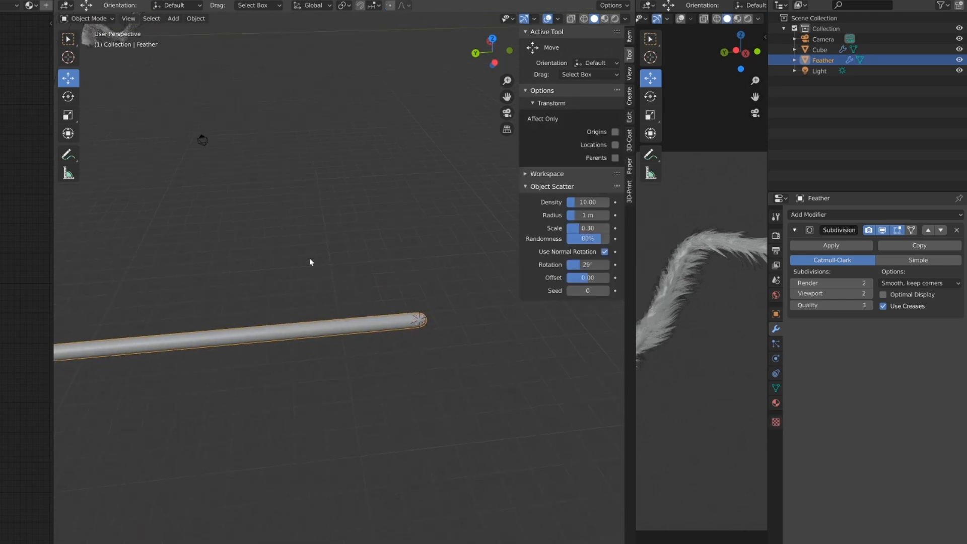
{"action": "left_click", "coordinate": [194, 19]}
{"action": "mouse_move", "coordinate": [221, 44]}
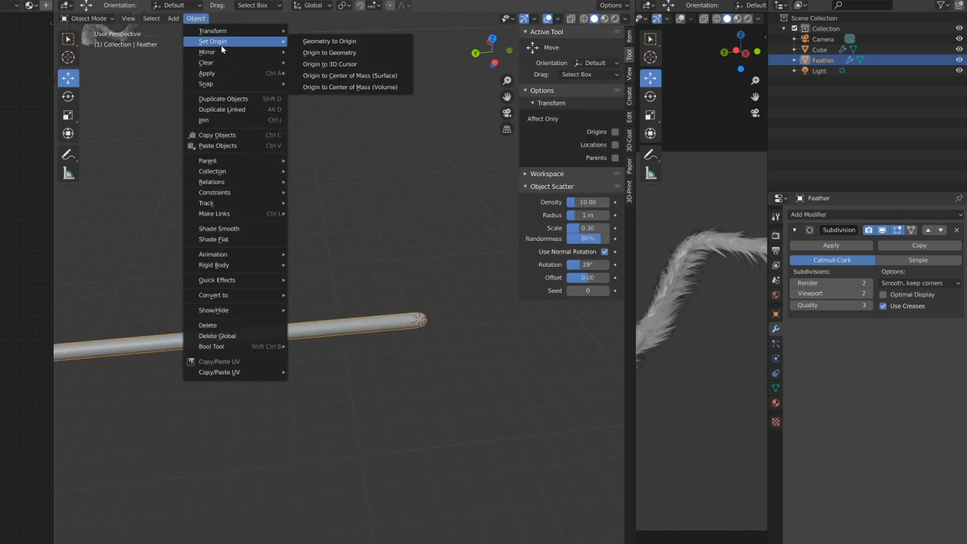
{"action": "left_click", "coordinate": [335, 69]}
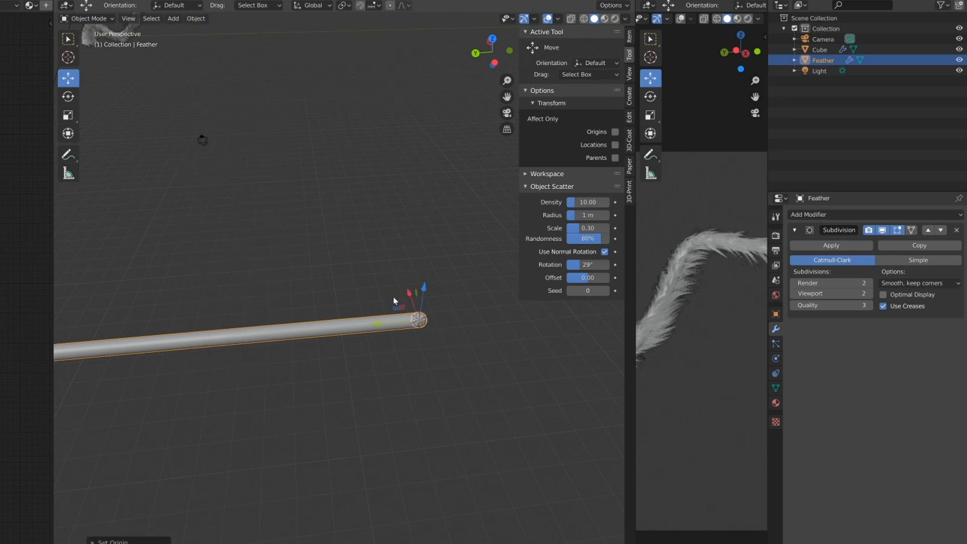
Taper the Feather by scaling its opposite end to about 0.76 with smooth proportional editing at a size of about 80
{"action": "middle_click_drag", "start_coordinate": [396, 301], "coordinate": [410, 328]}
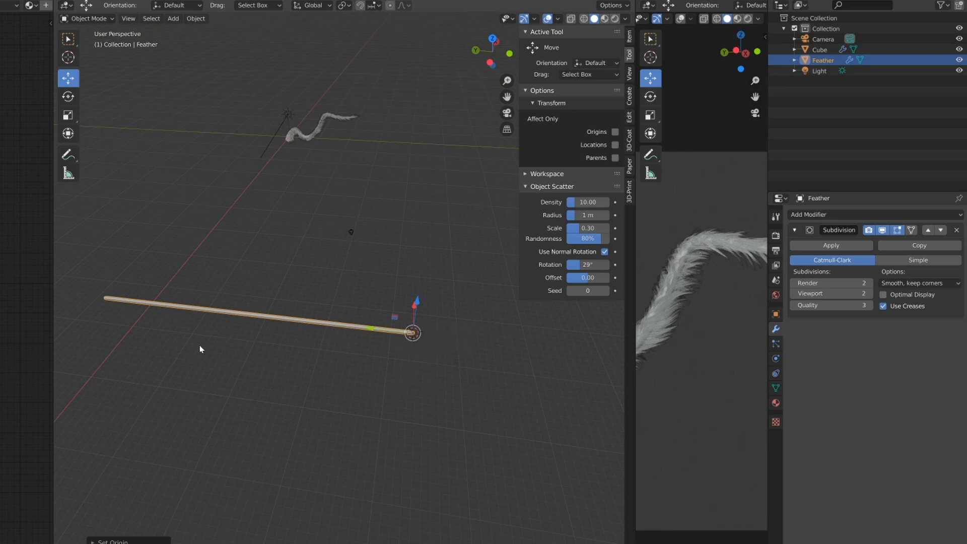
{"action": "mouse_move", "coordinate": [200, 347]}
{"action": "middle_mouse_down"}
{"action": "mouse_move", "coordinate": [264, 367]}
{"action": "mouse_move", "coordinate": [240, 384]}
{"action": "mouse_move", "coordinate": [255, 368]}
{"action": "mouse_move", "coordinate": [212, 367]}
{"action": "mouse_move", "coordinate": [274, 358]}
{"action": "mouse_move", "coordinate": [216, 352]}
{"action": "middle_mouse_up"}
{"action": "key", "text": "Tab"}
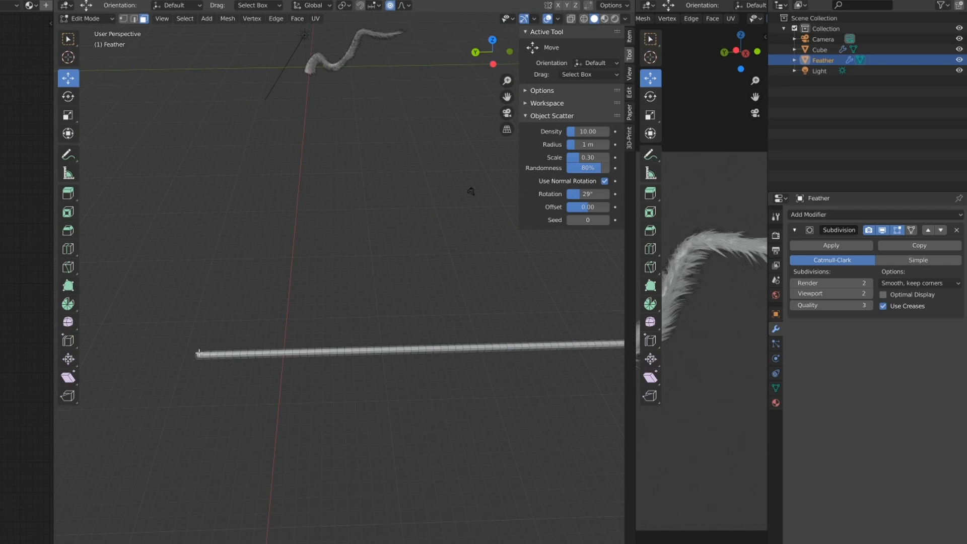
{"action": "scroll", "coordinate": [257, 303], "scroll_direction": "down", "scroll_amount": 4}
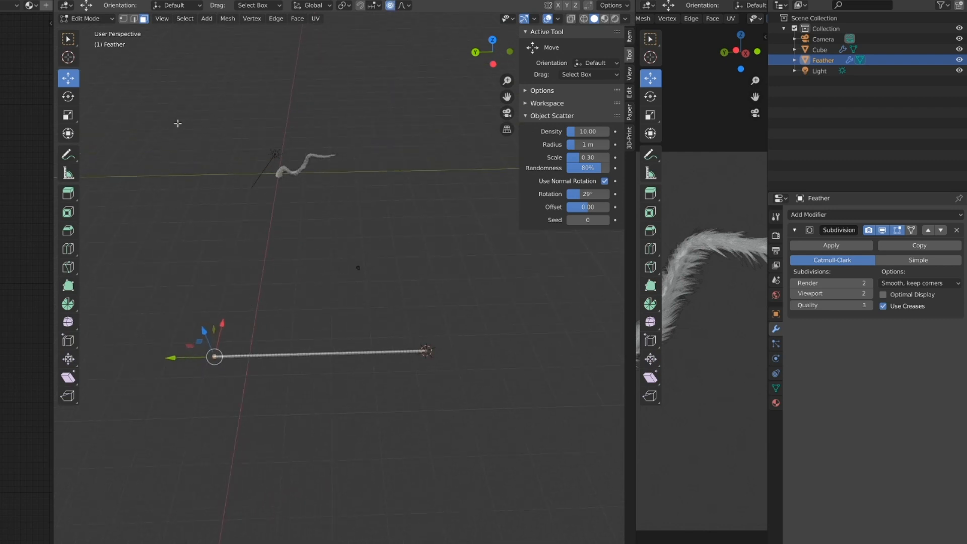
{"action": "key", "text": "s"}
{"action": "scroll", "coordinate": [176, 126], "scroll_direction": "down", "scroll_amount": 20}
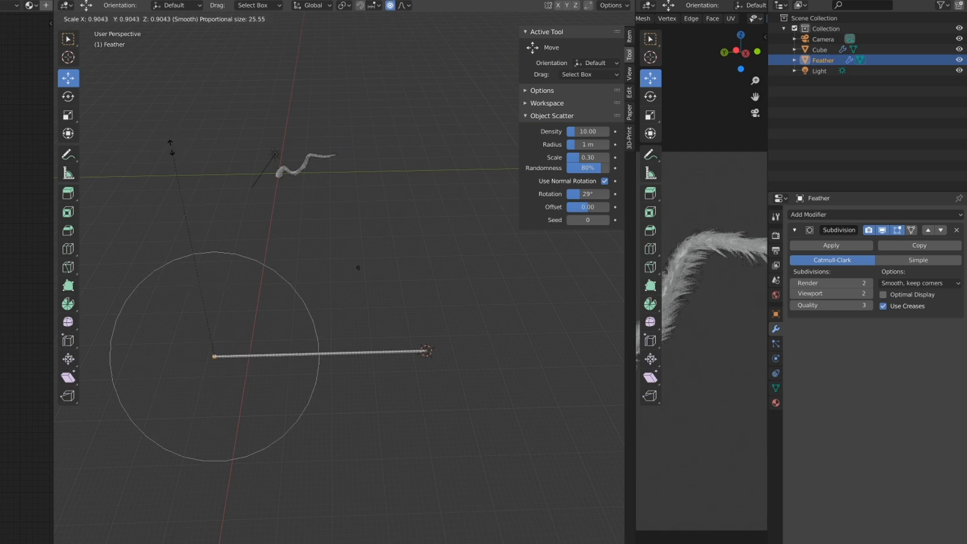
{"action": "scroll", "coordinate": [182, 180], "scroll_direction": "down", "scroll_amount": 5}
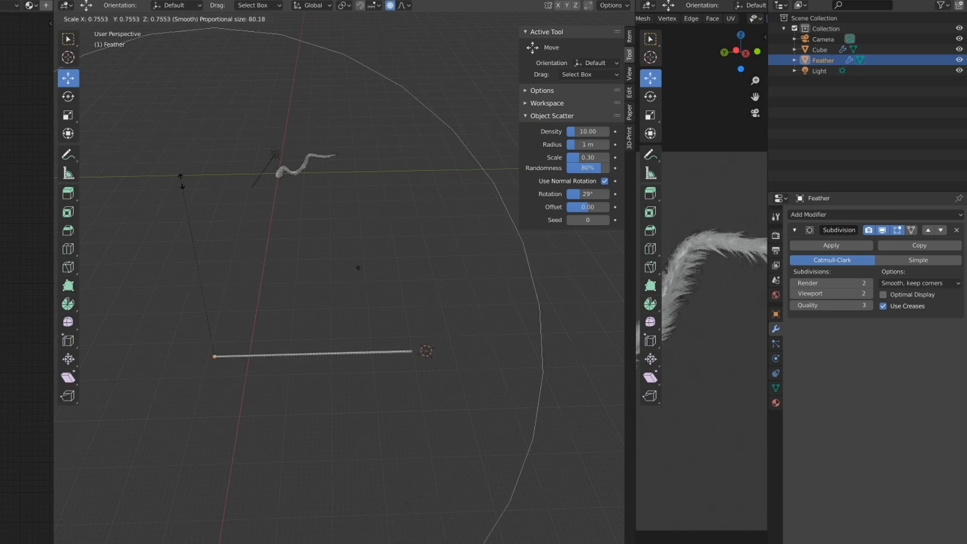
{"action": "left_click", "coordinate": [181, 181]}
Scale the same end again to about 0.83 with a smaller proportional editing size of about 34
{"action": "middle_click_drag", "start_coordinate": [354, 388], "coordinate": [226, 223]}
{"action": "key", "text": "s"}
{"action": "scroll", "coordinate": [222, 234], "scroll_direction": "up", "scroll_amount": 10}
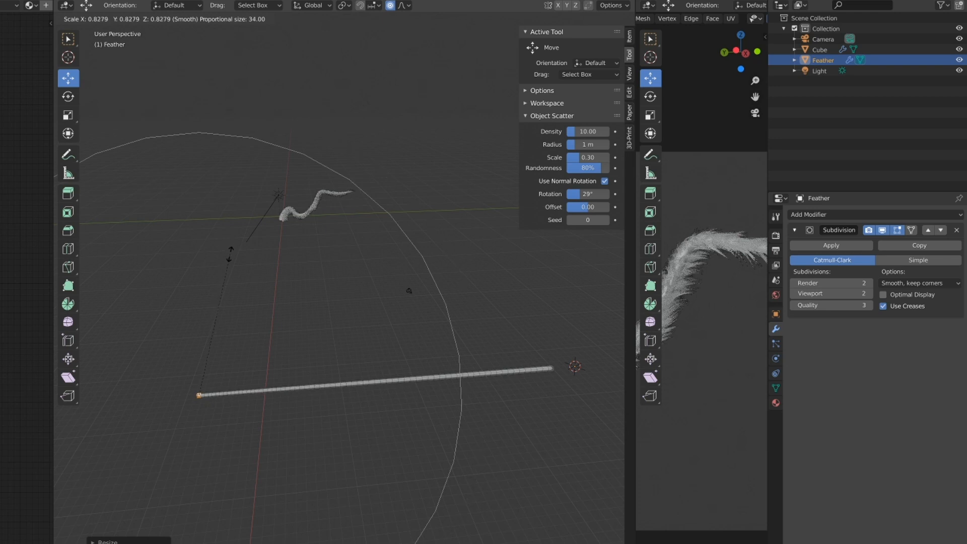
{"action": "left_click", "coordinate": [230, 258]}
Snap the 3D cursor to the faces at the shaft's thick end and set the Feather's origin to the 3D cursor
{"action": "middle_click_drag", "start_coordinate": [355, 330], "coordinate": [248, 278], "text": "shift"}
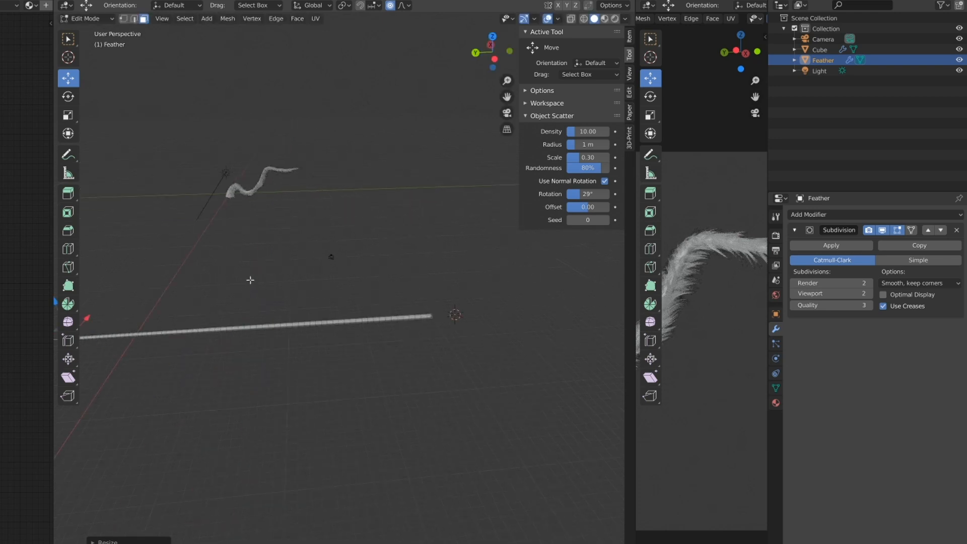
{"action": "scroll", "coordinate": [249, 279], "scroll_direction": "up", "scroll_amount": 3}
{"action": "middle_click_drag", "start_coordinate": [471, 353], "coordinate": [344, 307], "text": "shift"}
{"action": "scroll", "coordinate": [343, 305], "scroll_direction": "up", "scroll_amount": 1}
{"action": "scroll", "coordinate": [343, 304], "scroll_direction": "up", "scroll_amount": 2}
{"action": "left_click", "coordinate": [331, 309]}
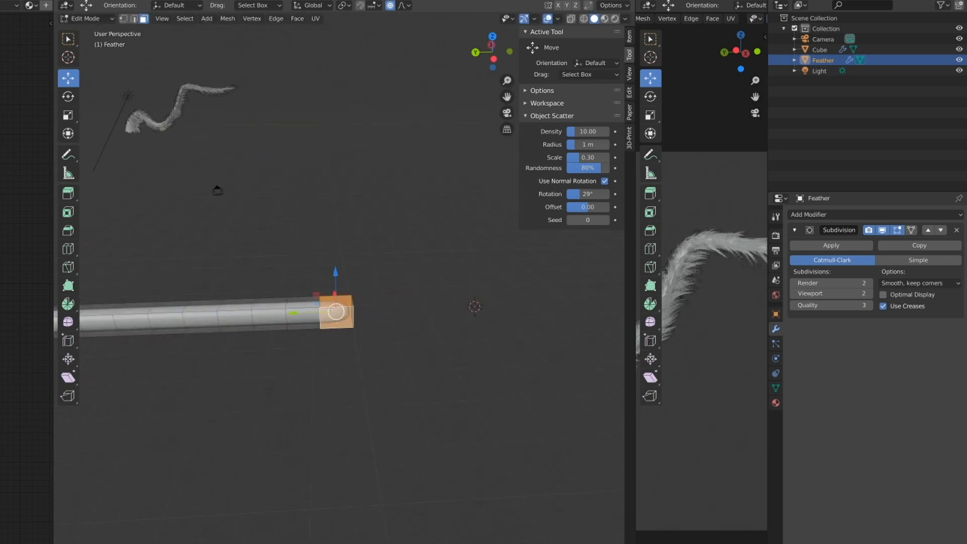
{"action": "key", "text": "ctrl+Tab"}
{"action": "left_click", "coordinate": [215, 188]}
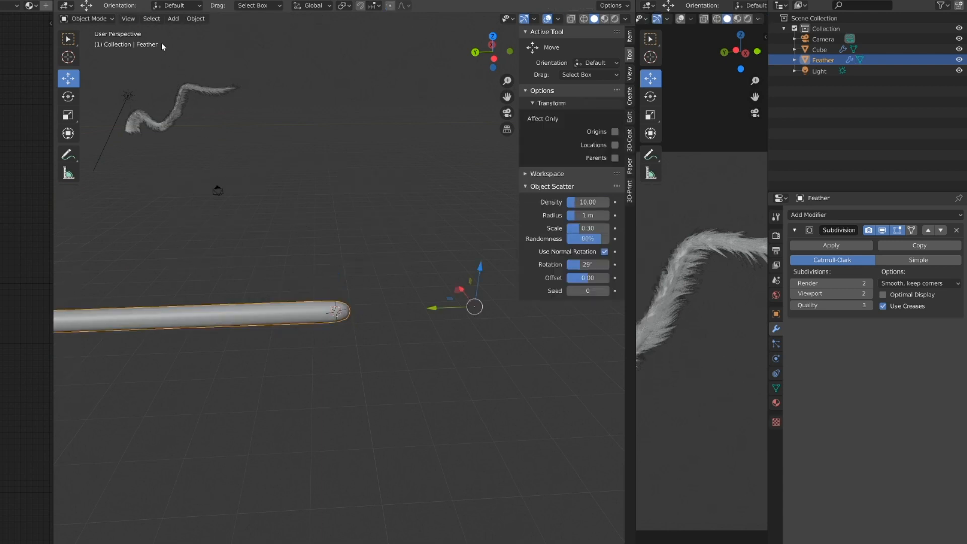
{"action": "left_click", "coordinate": [195, 18]}
{"action": "mouse_move", "coordinate": [225, 44]}
{"action": "left_click", "coordinate": [346, 62]}
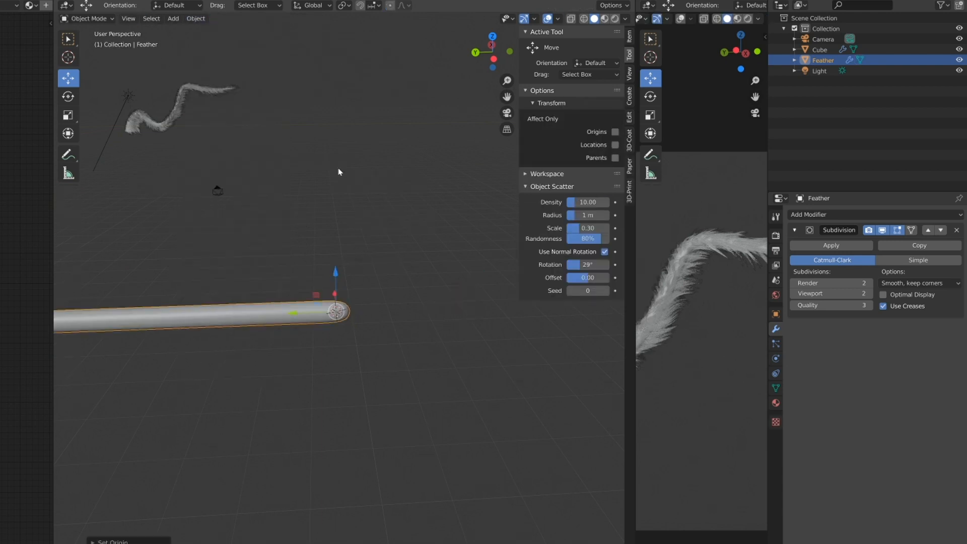
{"action": "scroll", "coordinate": [302, 242], "scroll_direction": "down", "scroll_amount": 2}
{"action": "middle_click_drag", "start_coordinate": [282, 291], "coordinate": [302, 237]}
{"action": "key", "text": "shift+s"}
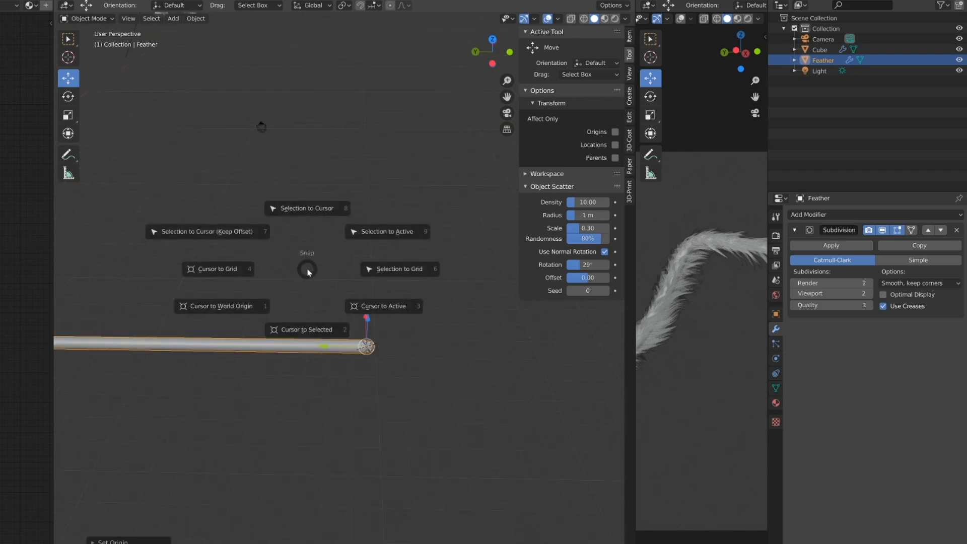
{"action": "left_click", "coordinate": [294, 440]}
{"action": "middle_click_drag", "start_coordinate": [247, 382], "coordinate": [306, 357], "text": "shift"}
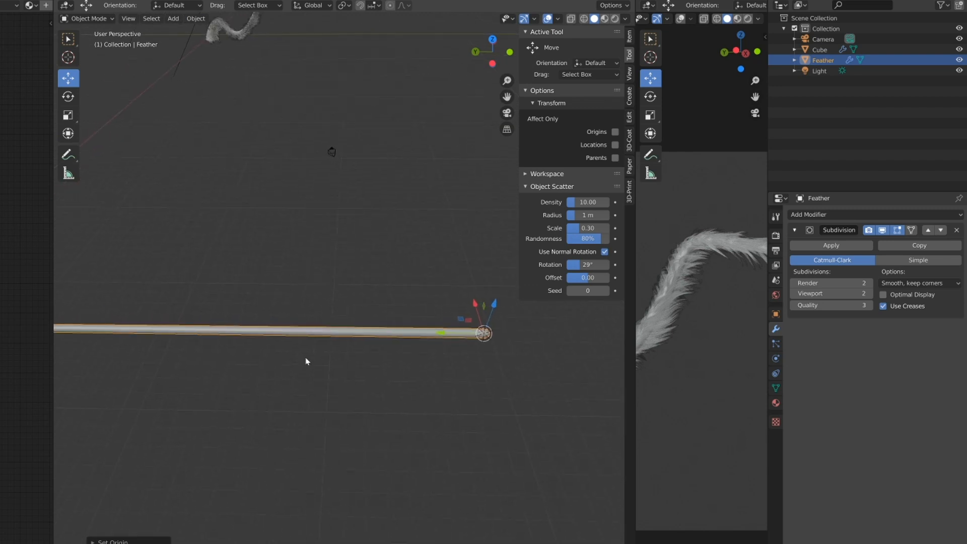
{"action": "scroll", "coordinate": [305, 357], "scroll_direction": "down", "scroll_amount": 2}
{"action": "middle_click_drag", "start_coordinate": [365, 370], "coordinate": [377, 365], "text": "shift"}
{"action": "left_click", "coordinate": [194, 18]}
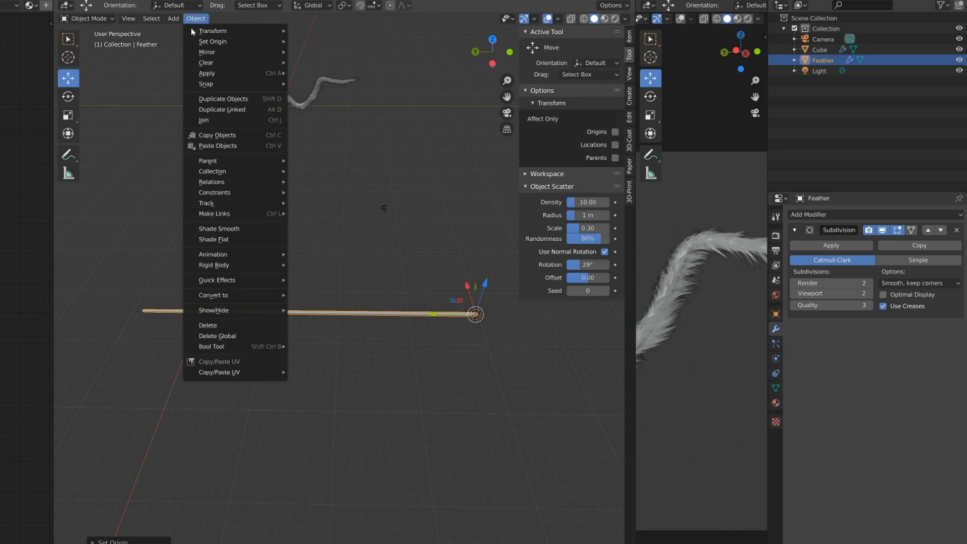
{"action": "mouse_move", "coordinate": [208, 42]}
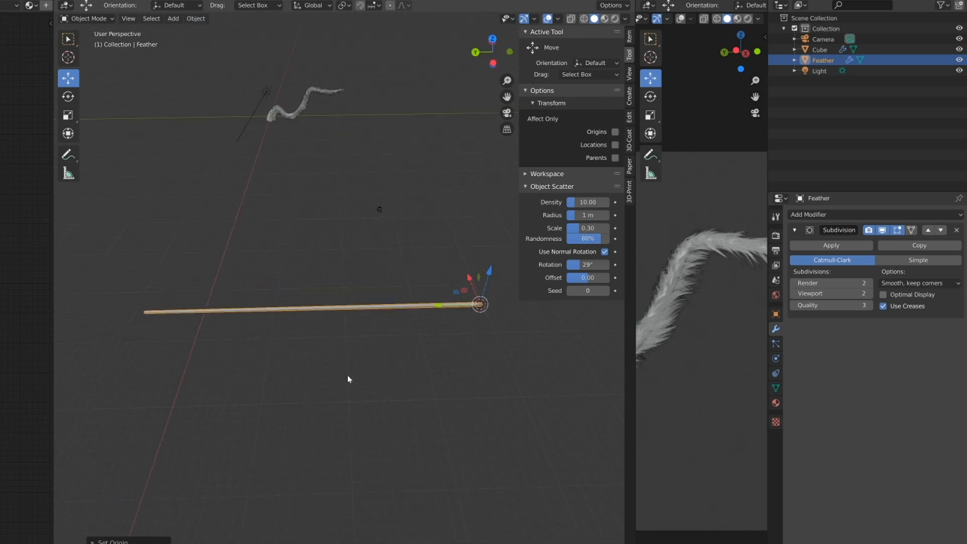
Apply the Feather's Subdivision modifier
{"action": "left_click", "coordinate": [839, 245]}
{"action": "middle_click_drag", "start_coordinate": [339, 380], "coordinate": [855, 425]}
Assign the existing Skin material to the Feather and add a second material slot using the Fur material
{"action": "left_click", "coordinate": [776, 403]}
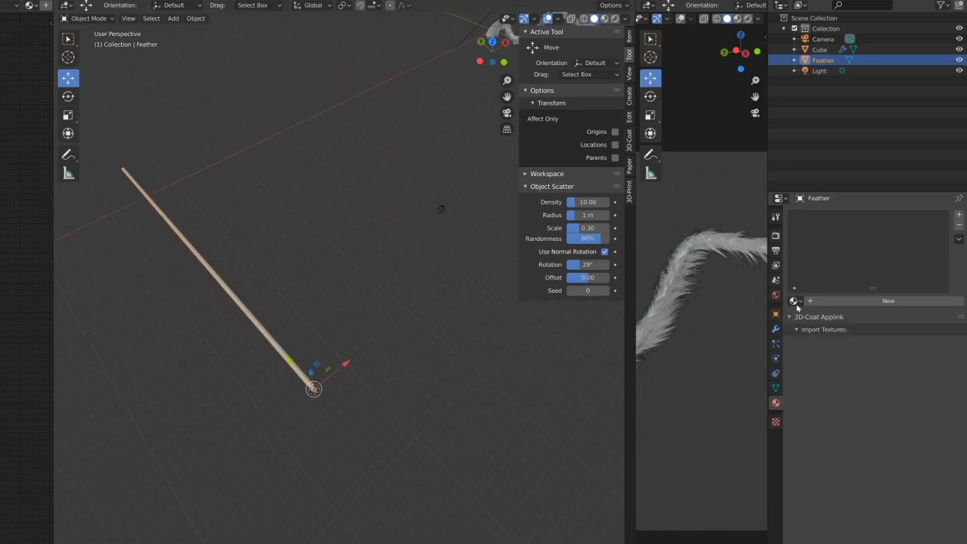
{"action": "left_click", "coordinate": [795, 300]}
{"action": "left_click", "coordinate": [812, 337]}
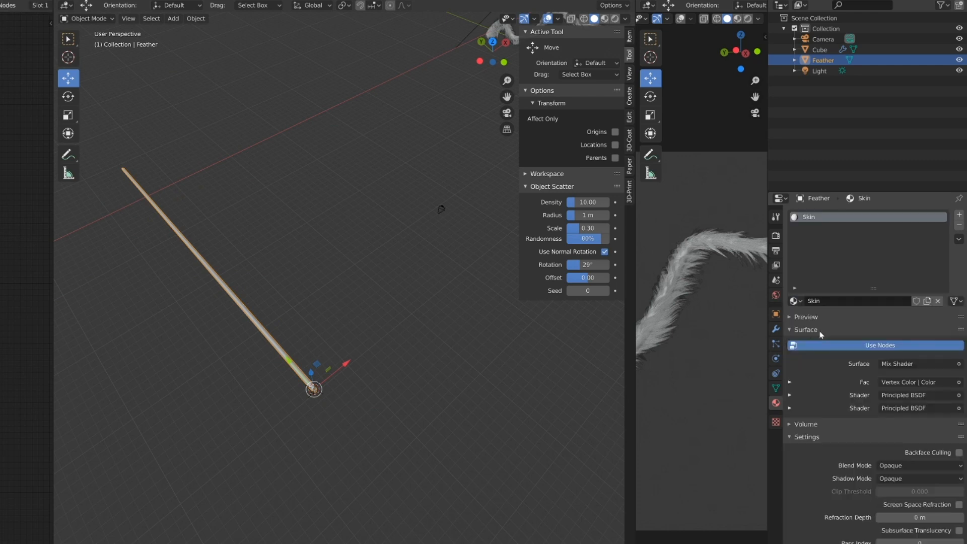
{"action": "left_click", "coordinate": [959, 217]}
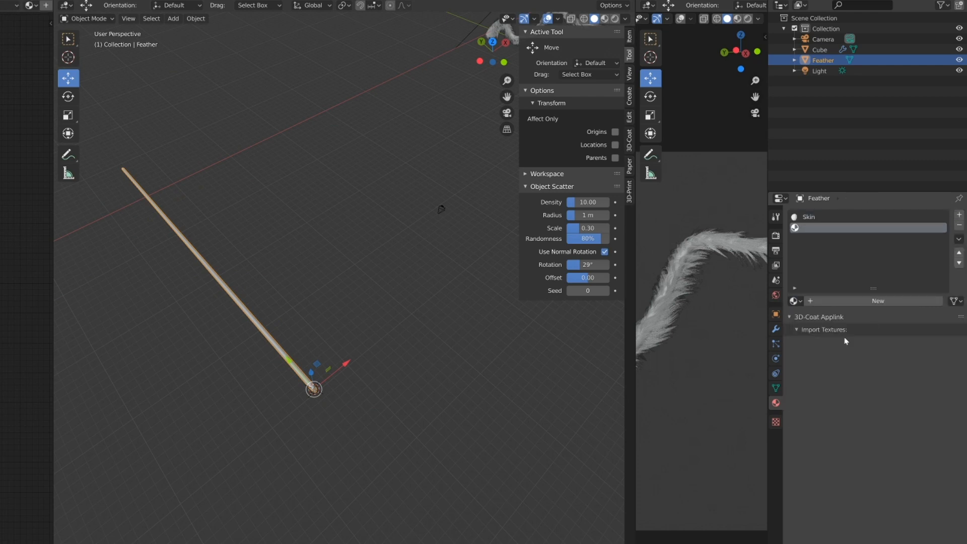
{"action": "left_click", "coordinate": [795, 301]}
{"action": "left_click", "coordinate": [812, 317]}
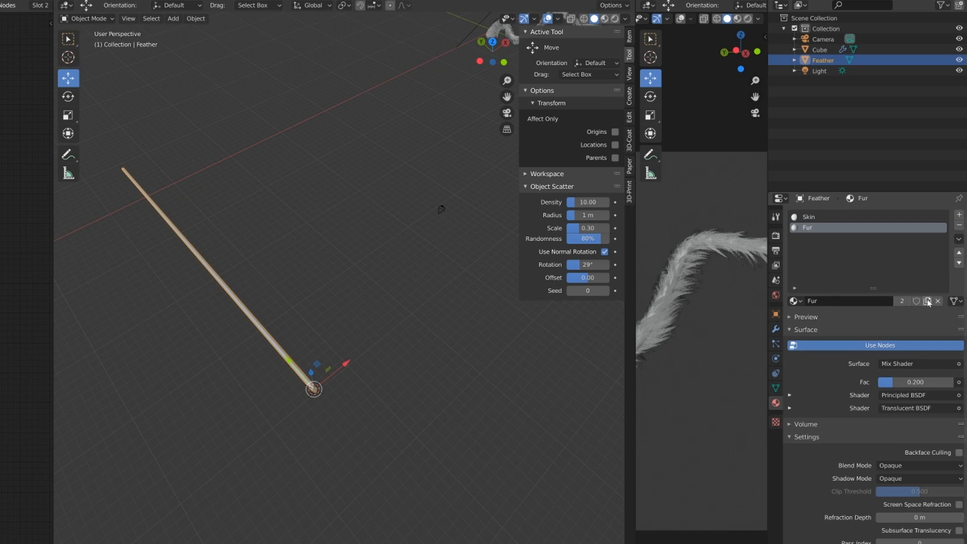
Scale the whole Feather object down uniformly in object mode
{"action": "middle_click_drag", "start_coordinate": [383, 373], "coordinate": [233, 311]}
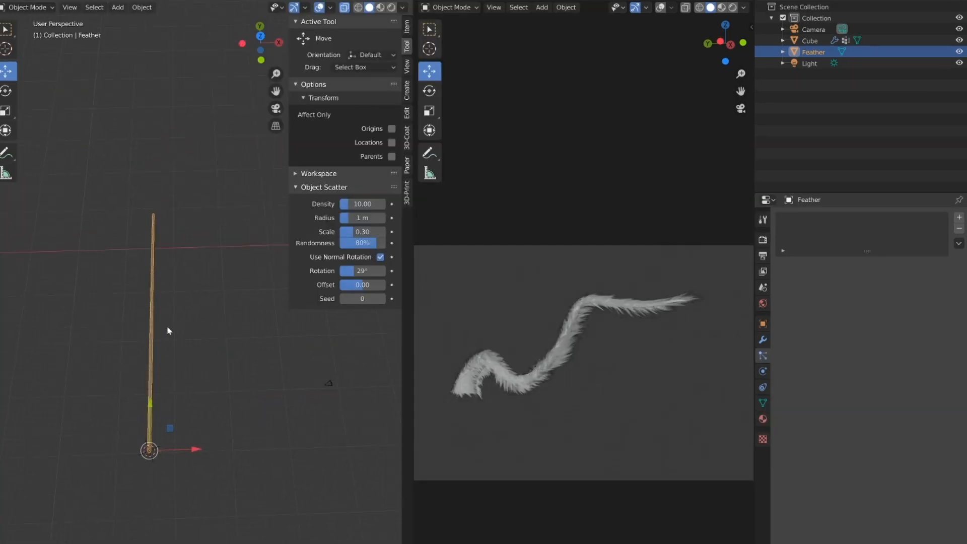
{"action": "key", "text": "r"}
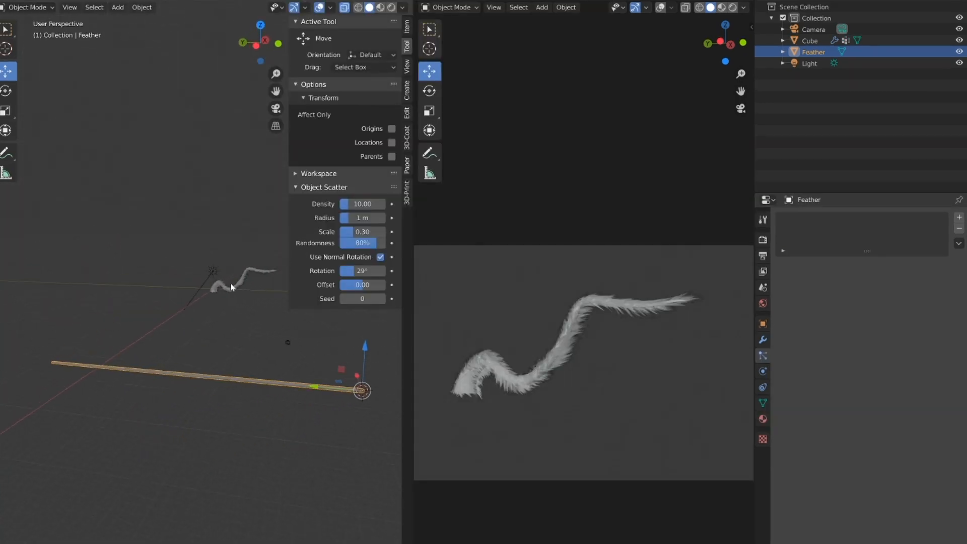
{"action": "key", "text": "s"}
{"action": "left_click", "coordinate": [167, 217]}
{"action": "middle_click_drag", "start_coordinate": [228, 329], "coordinate": [365, 369]}
Add an Array modifier to the Feather with a relative X offset of 13.7
{"action": "left_click", "coordinate": [764, 340]}
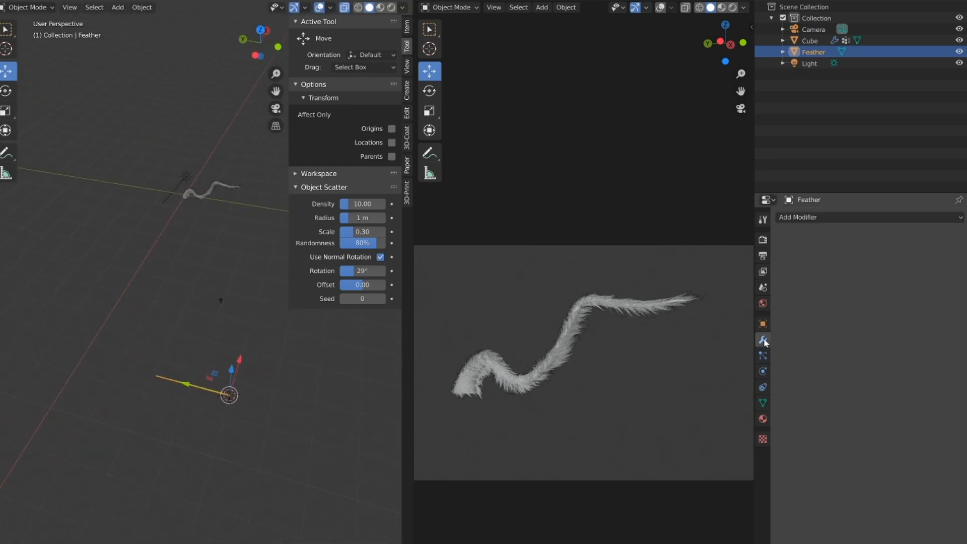
{"action": "left_click", "coordinate": [818, 217]}
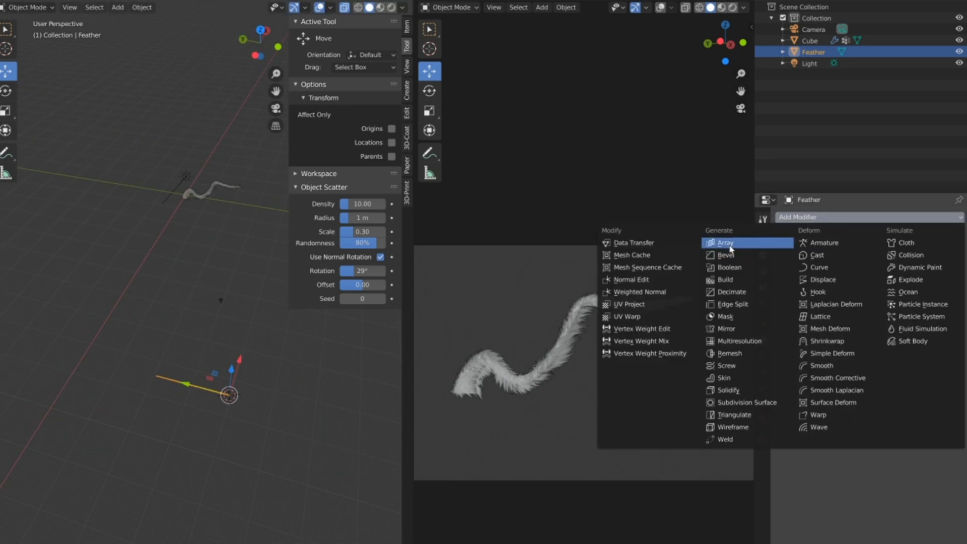
{"action": "left_click", "coordinate": [729, 244]}
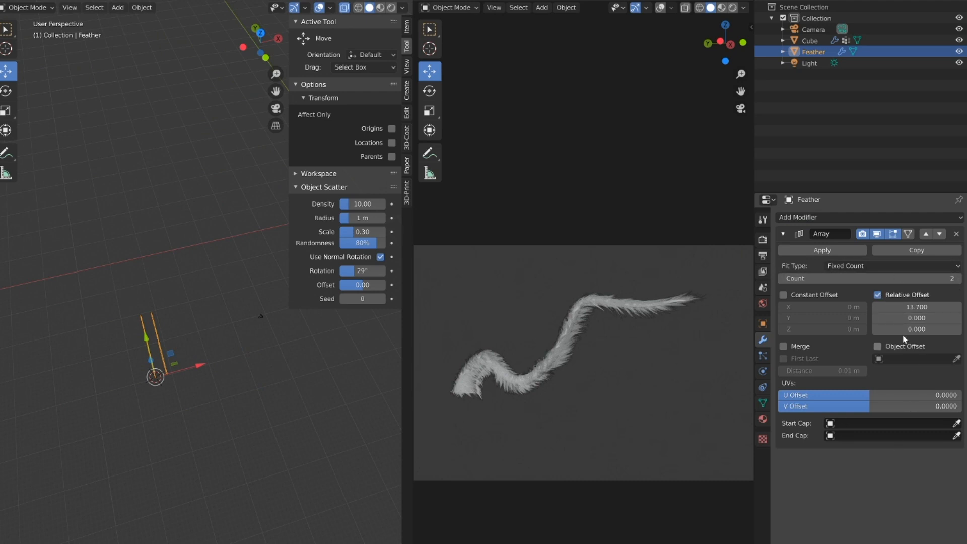
{"action": "middle_click_drag", "start_coordinate": [303, 405], "coordinate": [266, 411]}
{"action": "scroll", "coordinate": [266, 410], "scroll_direction": "up", "scroll_amount": 2}
{"action": "middle_click_drag", "start_coordinate": [141, 419], "coordinate": [181, 402], "text": "shift"}
{"action": "middle_click_drag", "start_coordinate": [181, 402], "coordinate": [186, 418]}
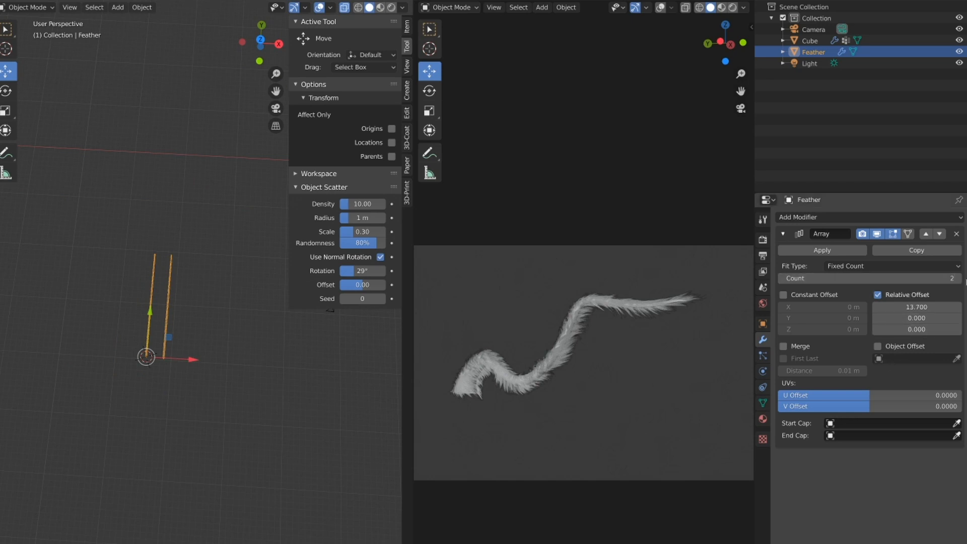
Set the array count to 10 and its relative X offset to 14.8
{"action": "left_click_drag", "start_coordinate": [962, 281], "coordinate": [966, 281]}
{"action": "mouse_move", "coordinate": [173, 407]}
{"action": "middle_mouse_down"}
{"action": "mouse_move", "coordinate": [161, 406]}
{"action": "mouse_move", "coordinate": [166, 398]}
{"action": "middle_mouse_up"}
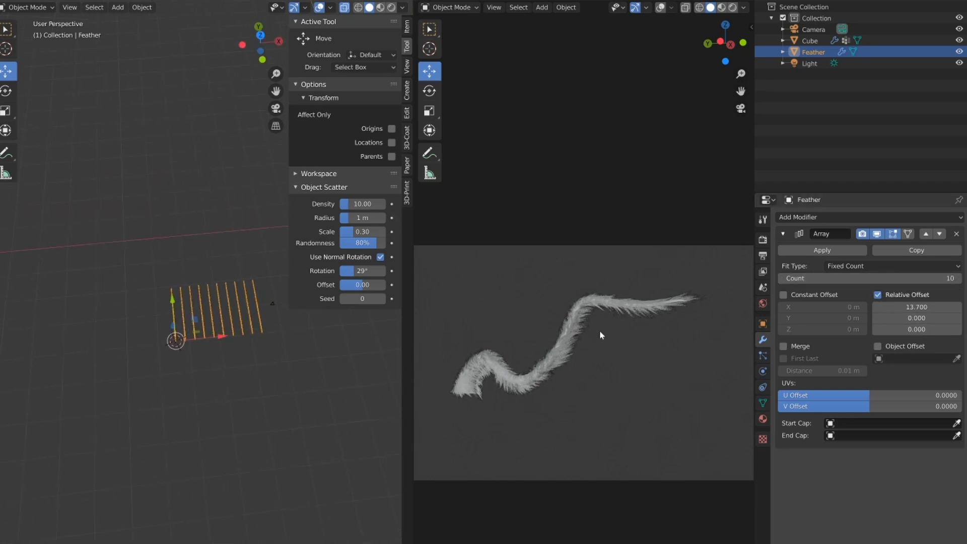
{"action": "left_click_drag", "start_coordinate": [917, 307], "coordinate": [932, 307]}
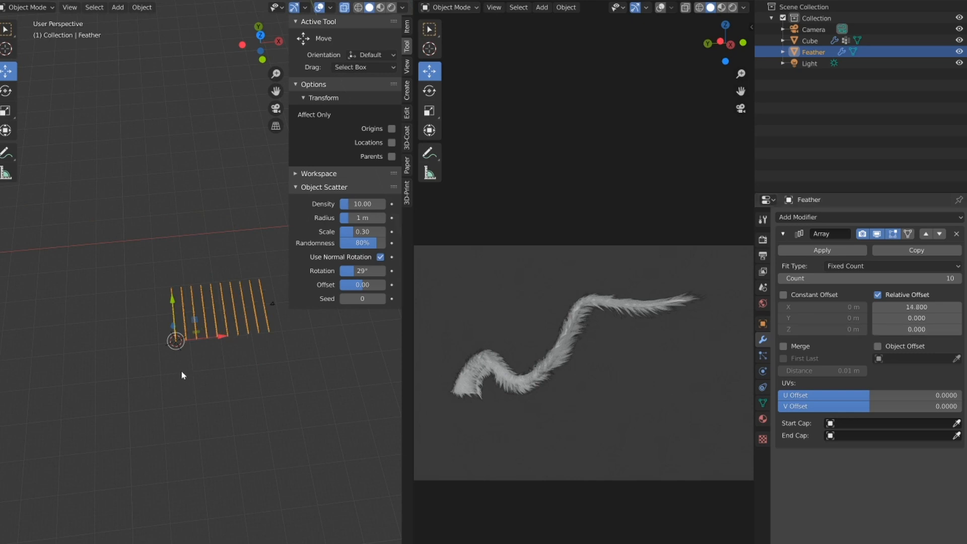
Add a Path curve at the 3D cursor and scale it up to reach the far side of the feather array
{"action": "left_click", "coordinate": [119, 7]}
{"action": "mouse_move", "coordinate": [123, 34]}
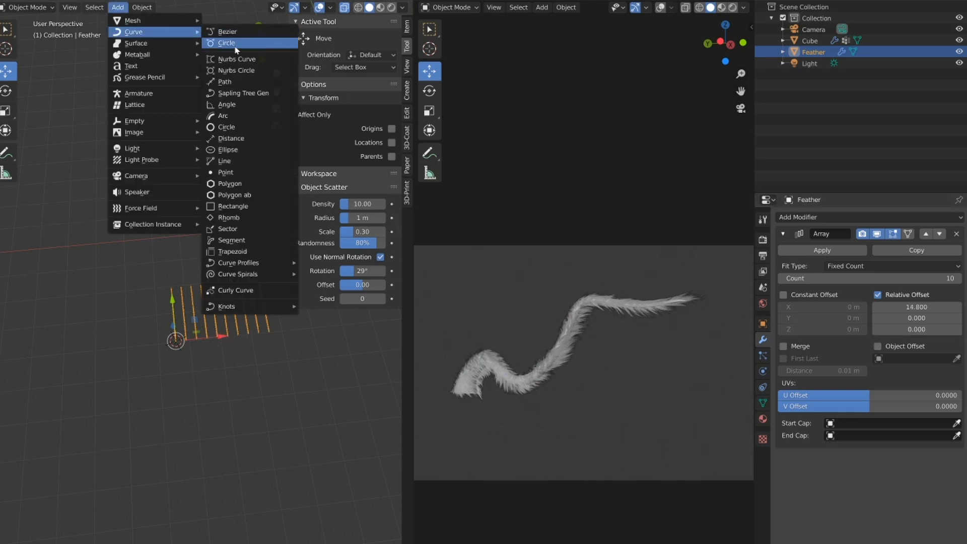
{"action": "left_click", "coordinate": [234, 82]}
{"action": "key", "text": "s"}
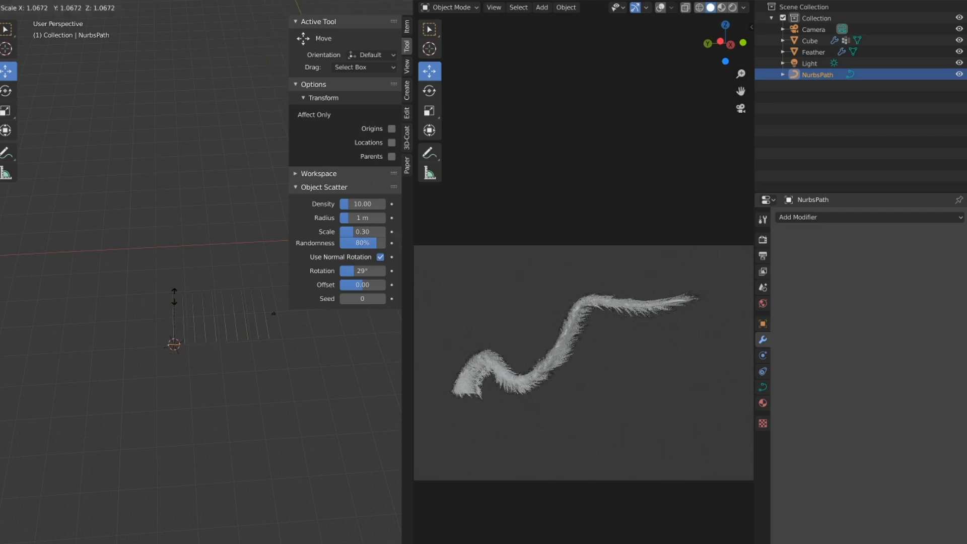
{"action": "left_click", "coordinate": [102, 225]}
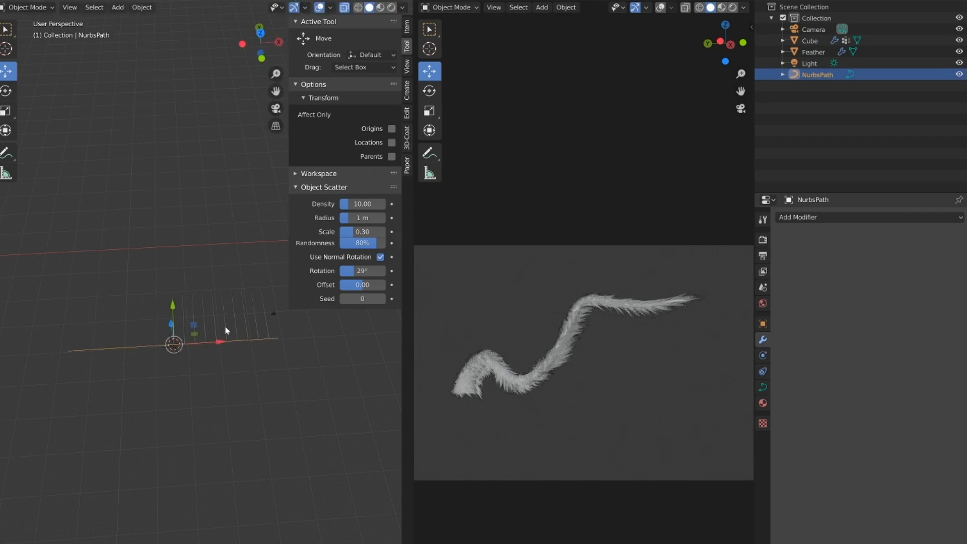
Add a Curve modifier to the Feather below its Array modifier
{"action": "left_click", "coordinate": [258, 332]}
{"action": "left_click", "coordinate": [807, 218]}
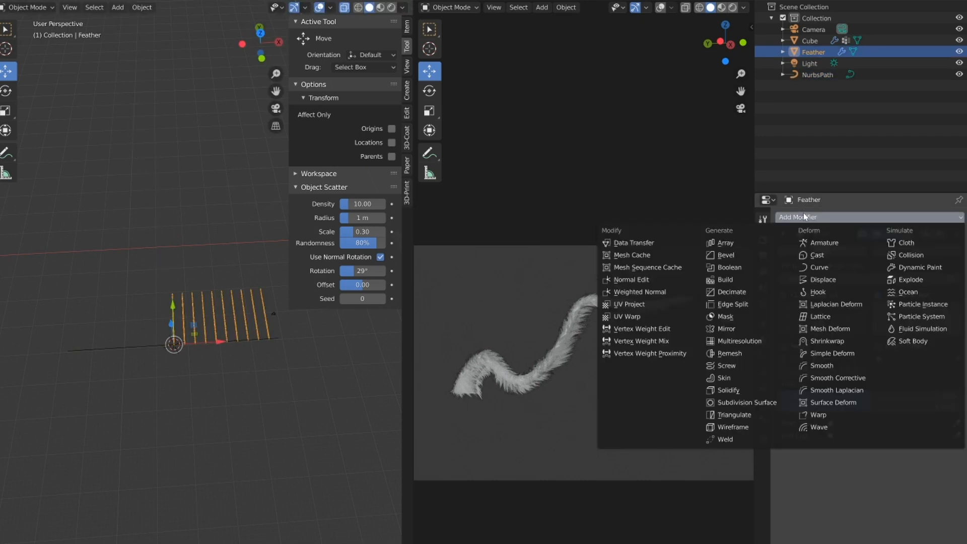
{"action": "left_click", "coordinate": [820, 268]}
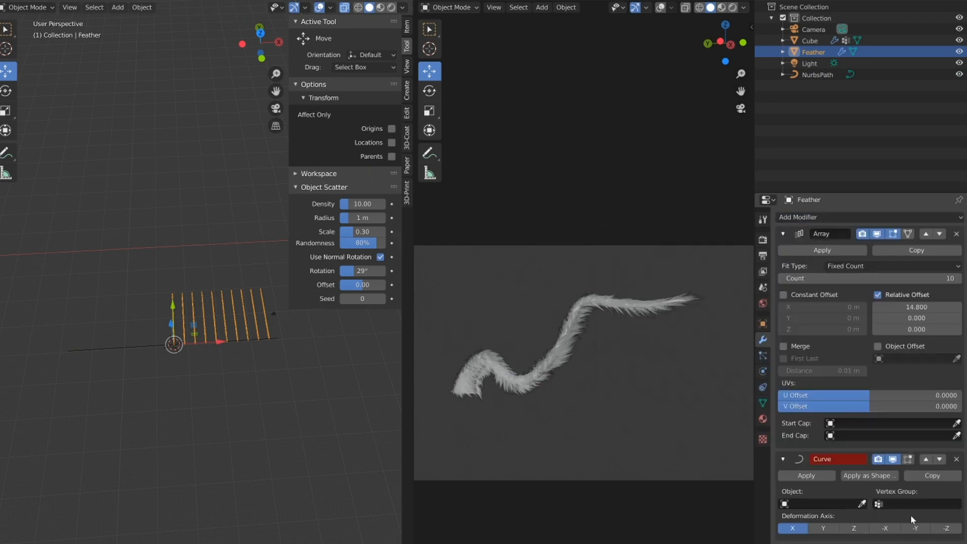
Assign the NurbsPath as the Feather's Curve modifier object and set the array count to 19
{"action": "left_click", "coordinate": [139, 345]}
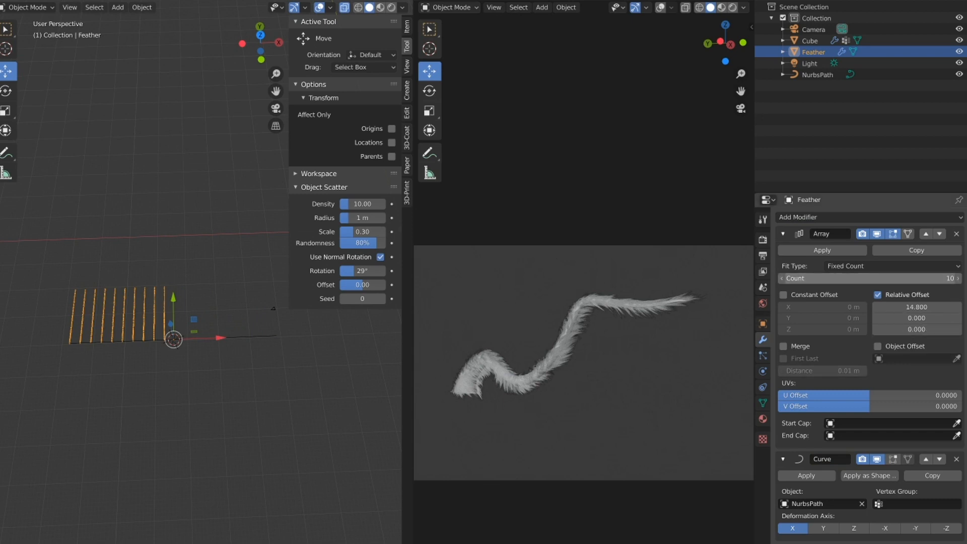
{"action": "mouse_move", "coordinate": [867, 278]}
{"action": "left_mouse_down"}
{"action": "mouse_move", "coordinate": [892, 278]}
{"action": "mouse_move", "coordinate": [874, 279]}
{"action": "left_mouse_up"}
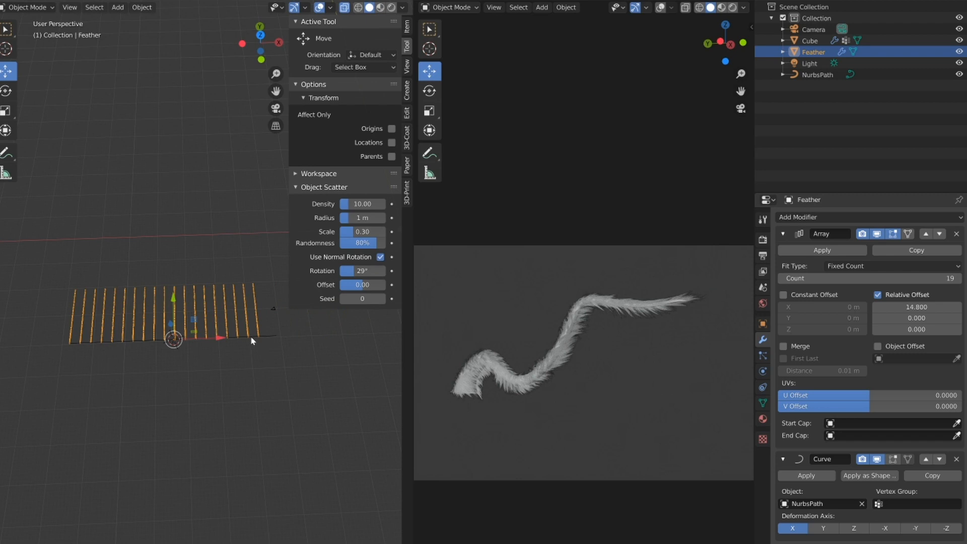
Select the path together with the feather array and move both closer to the furry tail
{"action": "left_click", "coordinate": [254, 341], "text": "shift"}
{"action": "middle_click_drag", "start_coordinate": [302, 395], "coordinate": [185, 396]}
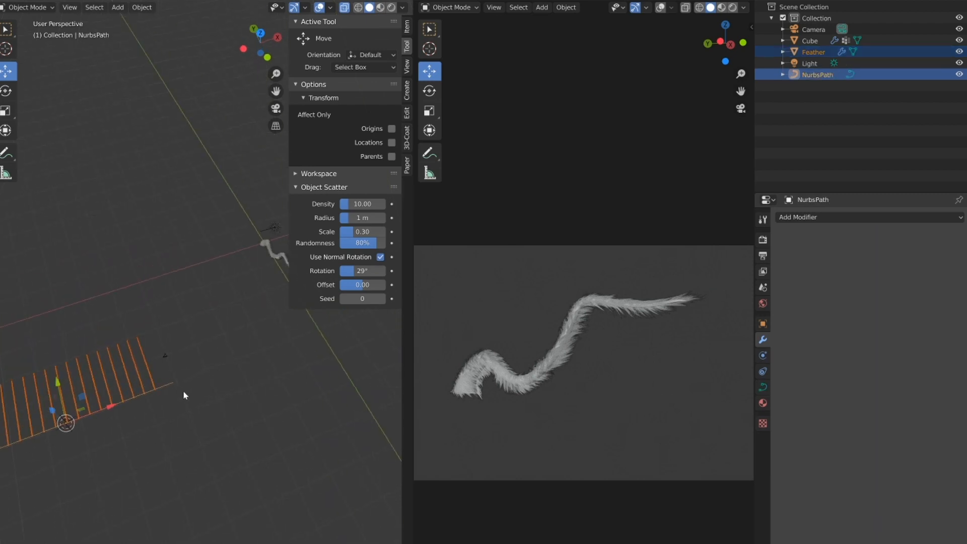
{"action": "left_click", "coordinate": [260, 0]}
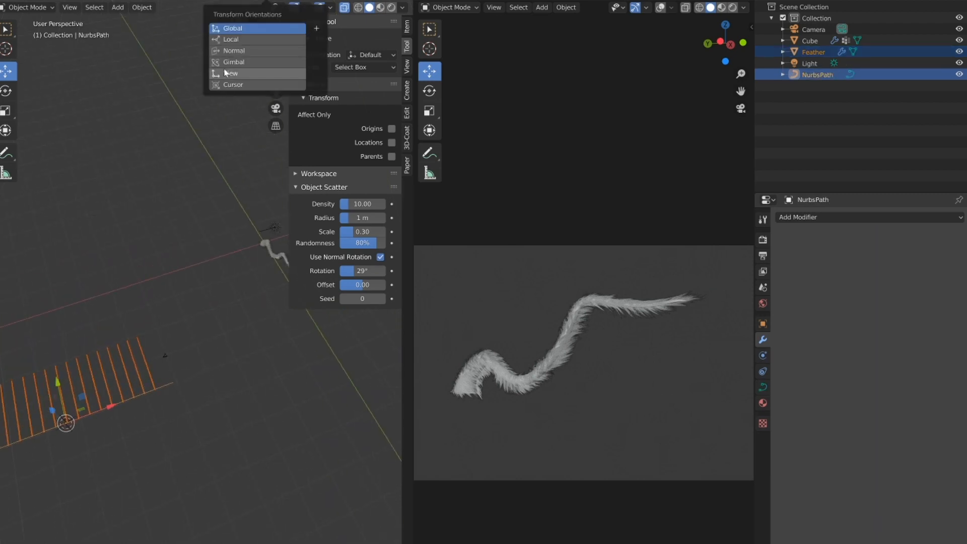
{"action": "middle_click_drag", "start_coordinate": [237, 374], "coordinate": [187, 410]}
{"action": "left_click_drag", "start_coordinate": [155, 379], "coordinate": [315, 339]}
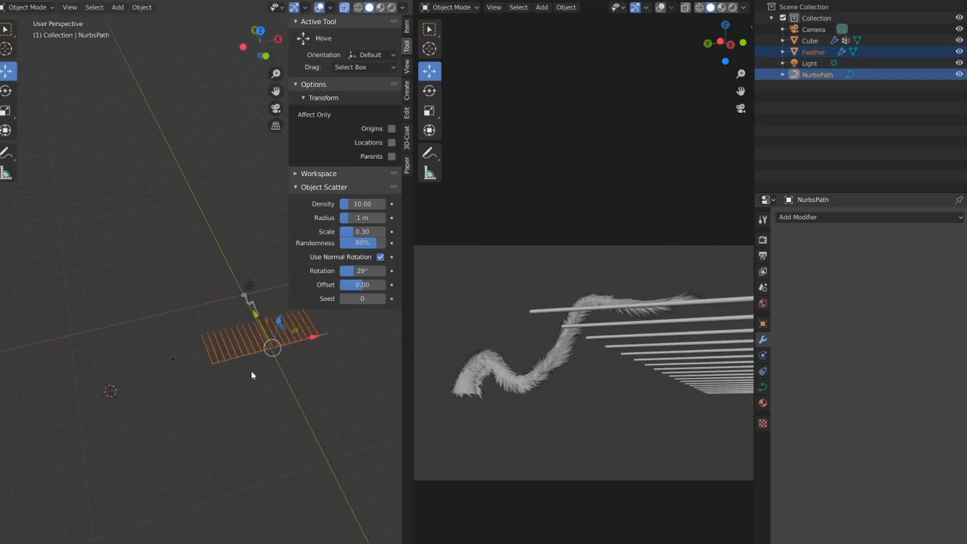
Scale down the feather array with its path and place them beside the furry tail
{"action": "middle_click_drag", "start_coordinate": [251, 371], "coordinate": [322, 360]}
{"action": "key", "text": "s"}
{"action": "left_click", "coordinate": [260, 375]}
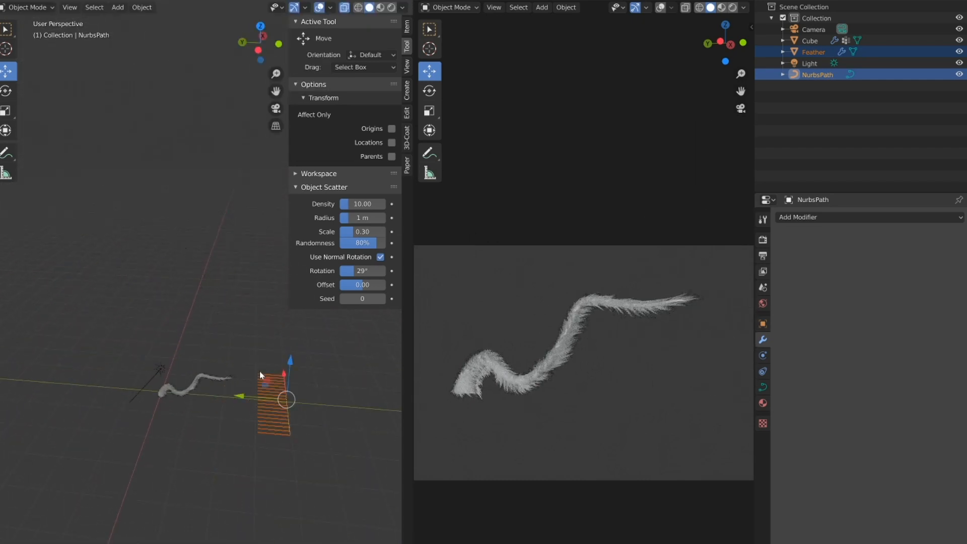
{"action": "key", "text": "r"}
{"action": "left_click", "coordinate": [219, 467]}
{"action": "middle_click_drag", "start_coordinate": [219, 467], "coordinate": [195, 464]}
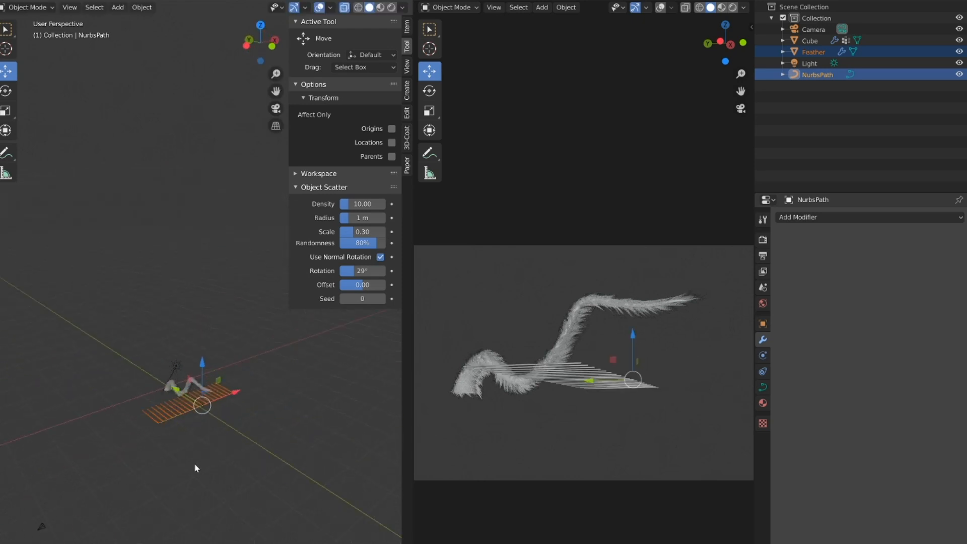
{"action": "scroll", "coordinate": [195, 464], "scroll_direction": "up", "scroll_amount": 4}
{"action": "middle_click_drag", "start_coordinate": [211, 371], "coordinate": [196, 331]}
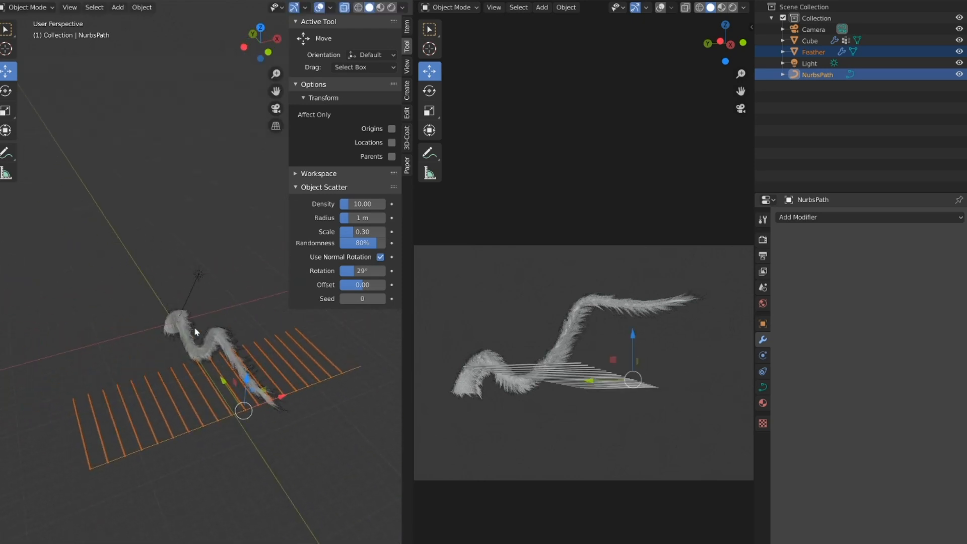
{"action": "key", "text": "r"}
{"action": "key", "text": "z"}
{"action": "key", "text": "Escape"}
Rotate the feathers and path about a quarter turn around Z so the path runs along the tail's length
{"action": "key", "text": "r"}
{"action": "key", "text": "z"}
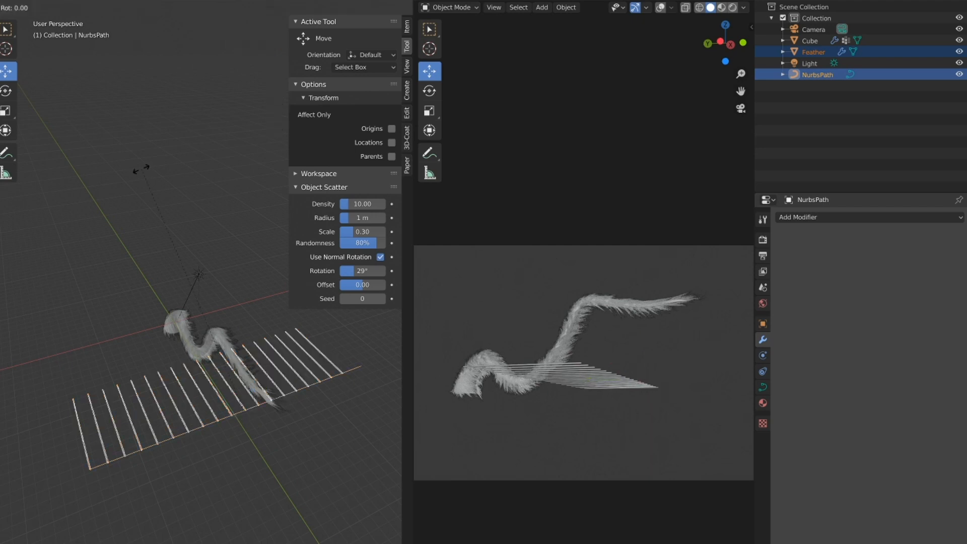
{"action": "left_click", "coordinate": [181, 410]}
{"action": "middle_click_drag", "start_coordinate": [182, 410], "coordinate": [186, 248]}
Rotate the feathers and path around the global Y axis until the feathers hang downward
{"action": "key", "text": "r"}
{"action": "key", "text": "y"}
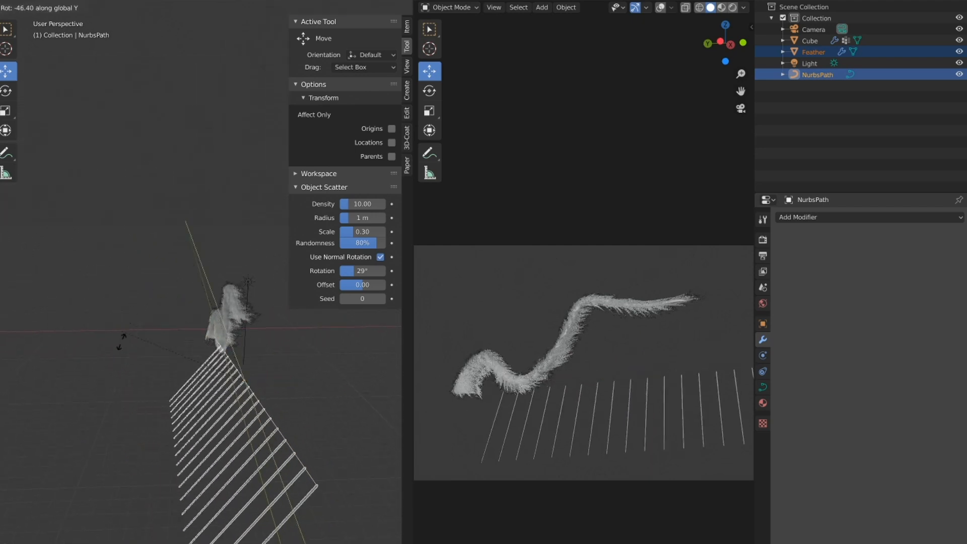
{"action": "left_click", "coordinate": [201, 423]}
{"action": "mouse_move", "coordinate": [202, 423]}
{"action": "middle_mouse_down"}
{"action": "mouse_move", "coordinate": [268, 375]}
{"action": "mouse_move", "coordinate": [319, 373]}
{"action": "mouse_move", "coordinate": [233, 402]}
{"action": "mouse_move", "coordinate": [210, 447]}
{"action": "mouse_move", "coordinate": [218, 409]}
{"action": "mouse_move", "coordinate": [218, 428]}
{"action": "middle_mouse_up"}
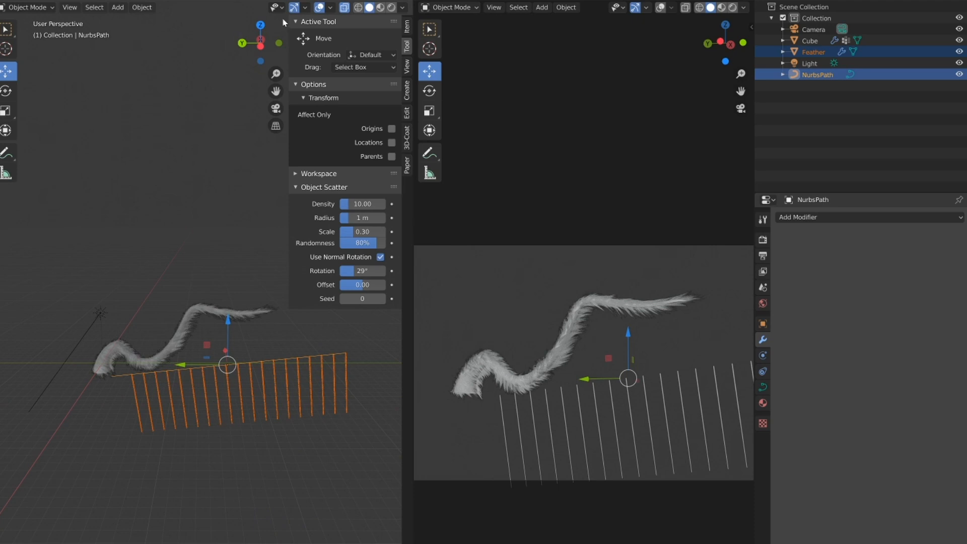
{"action": "middle_click_drag", "start_coordinate": [176, 275], "coordinate": [142, 214]}
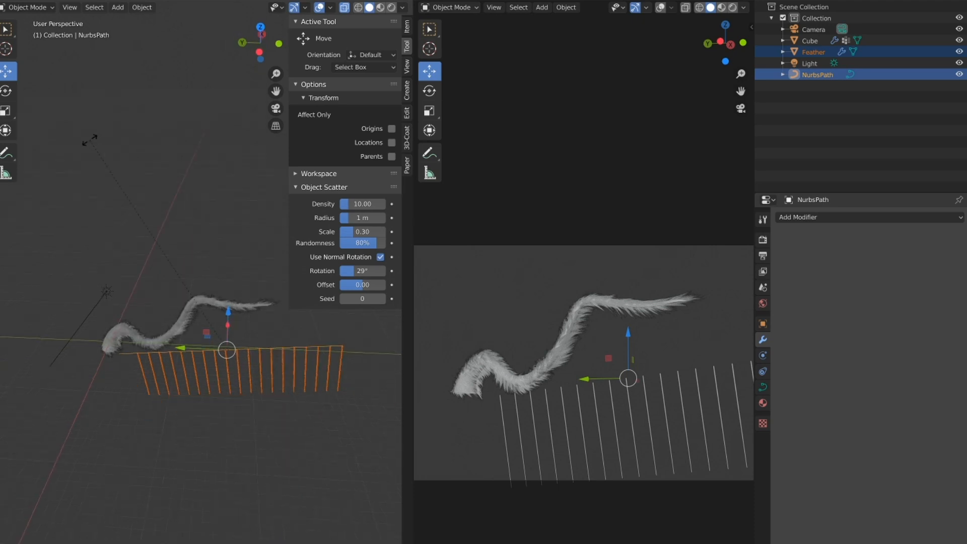
Rotate the feathers and path about half a turn around global Z so the array starts at the tail's base
{"action": "key", "text": "r"}
{"action": "key", "text": "z"}
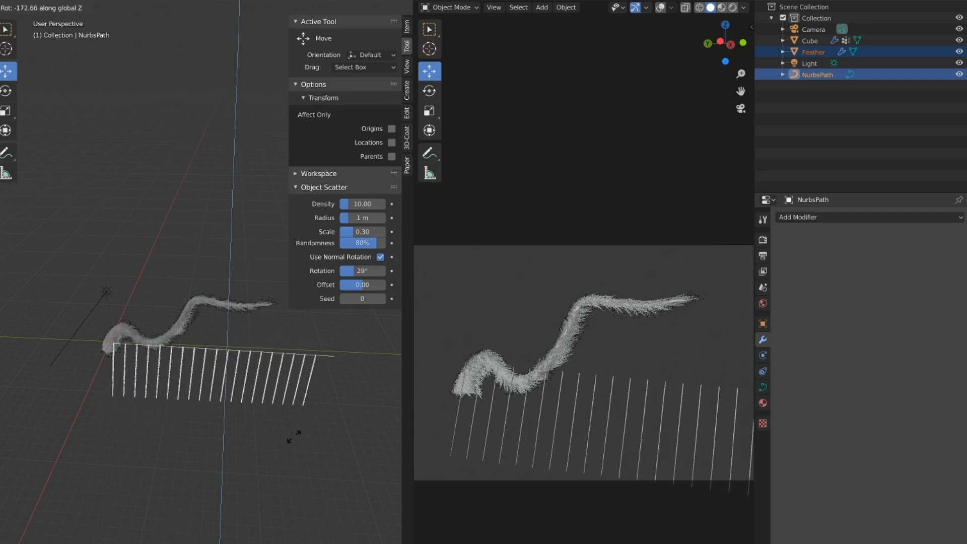
{"action": "left_click", "coordinate": [294, 432]}
{"action": "middle_click_drag", "start_coordinate": [294, 432], "coordinate": [203, 383]}
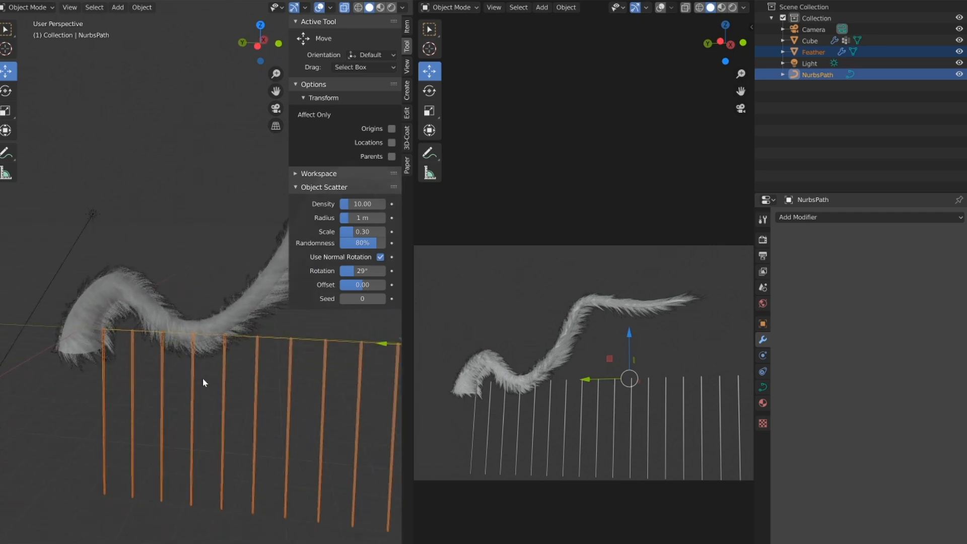
Edit the path alone and move its first control point down to the base of the furry tail
{"action": "left_click", "coordinate": [306, 337]}
{"action": "key", "text": "Tab"}
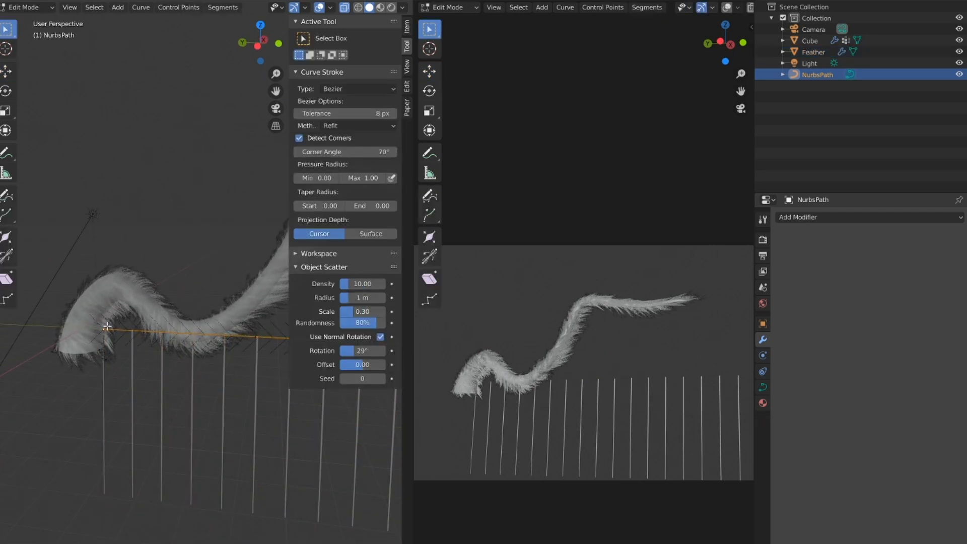
{"action": "left_click", "coordinate": [7, 70]}
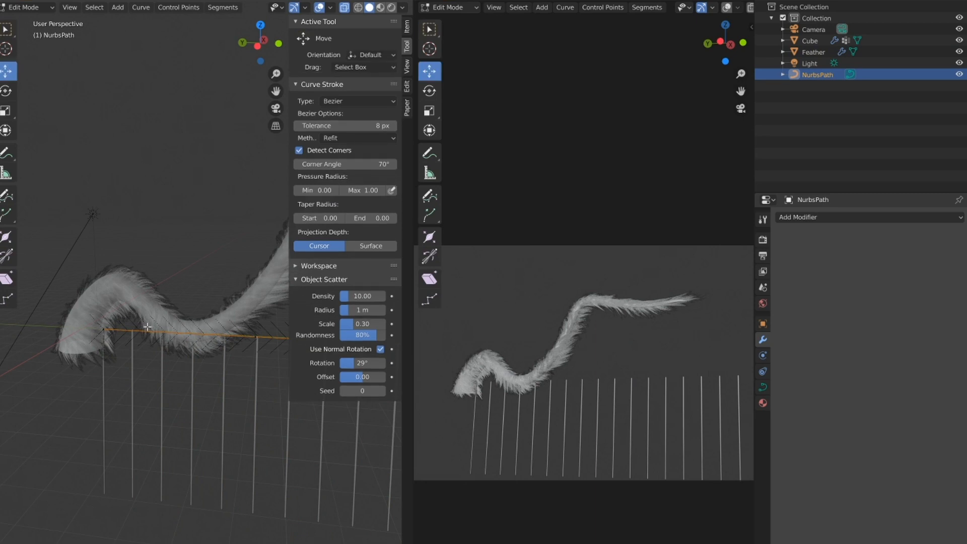
{"action": "left_click", "coordinate": [105, 329]}
{"action": "left_click_drag", "start_coordinate": [101, 291], "coordinate": [101, 310]}
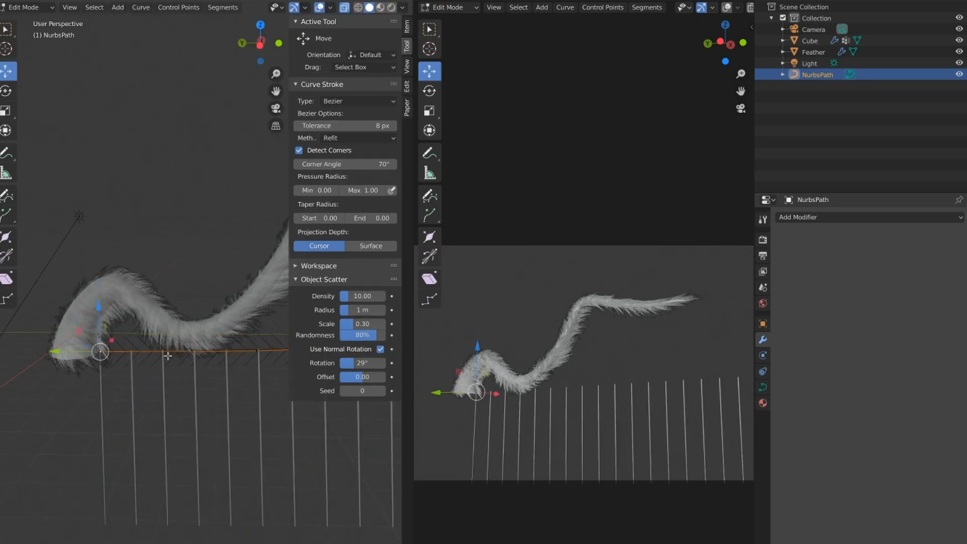
{"action": "scroll", "coordinate": [252, 370], "scroll_direction": "up", "scroll_amount": 2}
{"action": "middle_click_drag", "start_coordinate": [257, 376], "coordinate": [209, 317], "text": "shift"}
{"action": "scroll", "coordinate": [209, 318], "scroll_direction": "down", "scroll_amount": 2}
{"action": "left_click", "coordinate": [223, 313]}
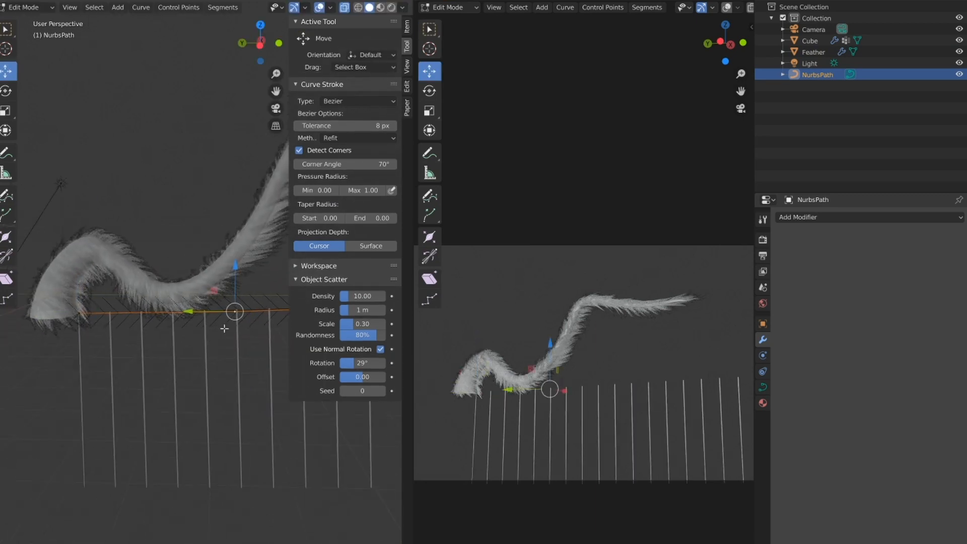
{"action": "left_click_drag", "start_coordinate": [190, 313], "coordinate": [155, 303]}
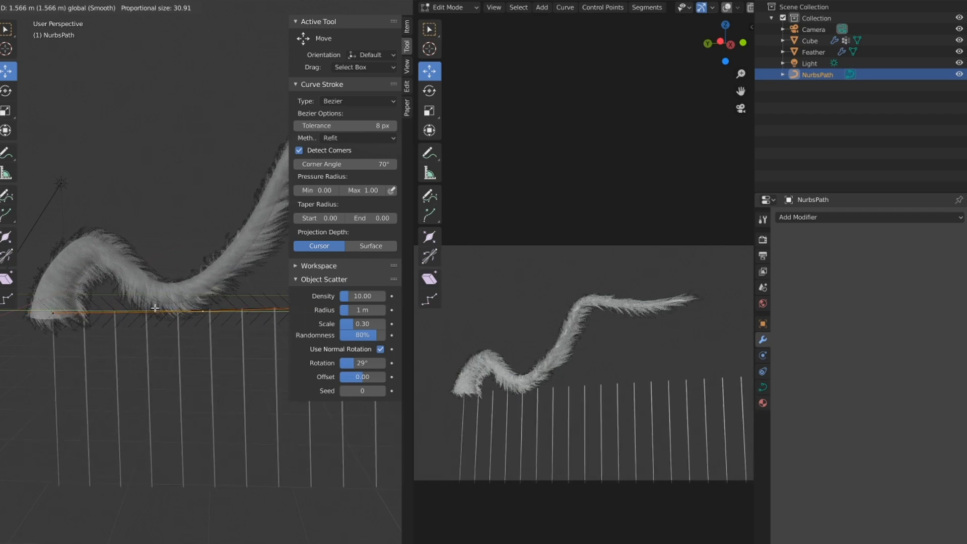
{"action": "right_click", "coordinate": [156, 299]}
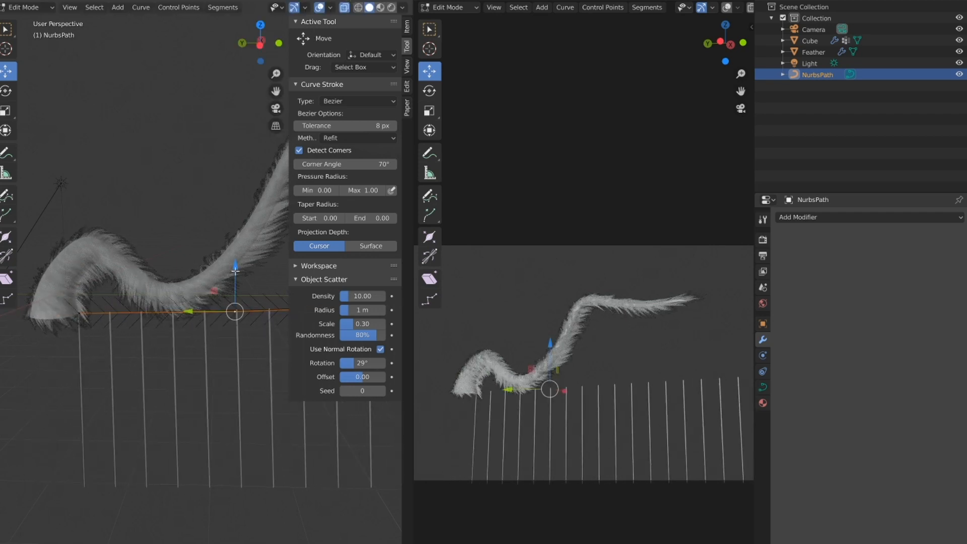
Move the path's second control point up and toward the tail's base, into its first hump
{"action": "left_click", "coordinate": [115, 310]}
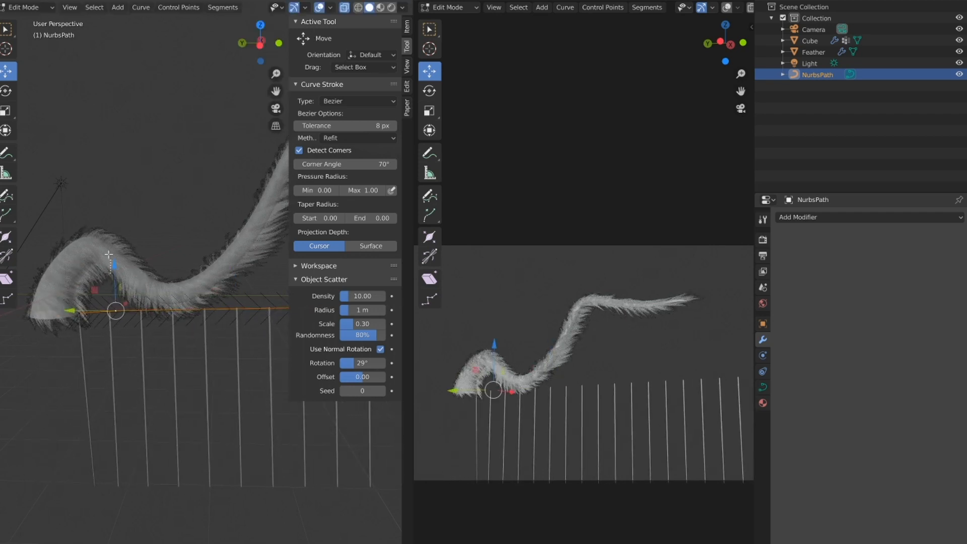
{"action": "left_click_drag", "start_coordinate": [113, 265], "coordinate": [113, 219]}
{"action": "left_click_drag", "start_coordinate": [69, 266], "coordinate": [37, 266]}
{"action": "scroll", "coordinate": [151, 288], "scroll_direction": "down", "scroll_amount": 3}
Shift the path's third control point along Y to the tail's dip and raise the second point slightly
{"action": "left_click", "coordinate": [251, 302]}
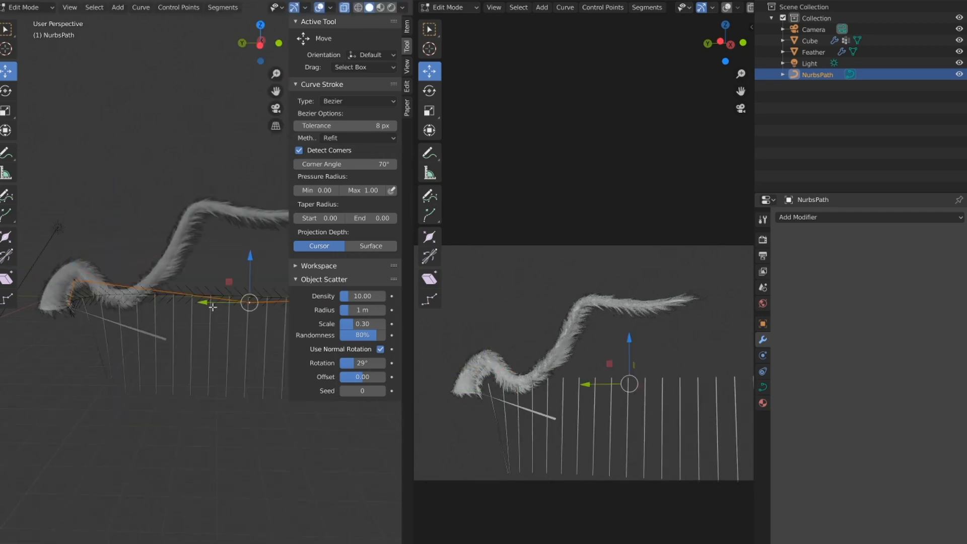
{"action": "left_click_drag", "start_coordinate": [209, 303], "coordinate": [78, 303]}
{"action": "scroll", "coordinate": [126, 301], "scroll_direction": "up", "scroll_amount": 3}
{"action": "middle_click_drag", "start_coordinate": [128, 300], "coordinate": [153, 416]}
{"action": "scroll", "coordinate": [153, 378], "scroll_direction": "up", "scroll_amount": 2}
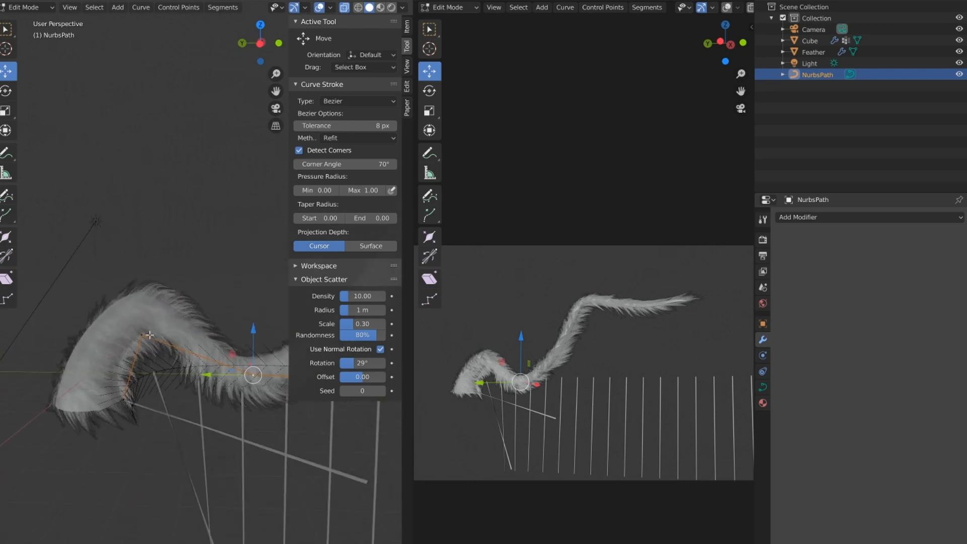
{"action": "left_click", "coordinate": [151, 333]}
{"action": "left_click_drag", "start_coordinate": [151, 302], "coordinate": [151, 288]}
Move the path's fourth control point along Y and up to the tail's upper bend
{"action": "scroll", "coordinate": [166, 300], "scroll_direction": "down", "scroll_amount": 2}
{"action": "middle_click_drag", "start_coordinate": [282, 343], "coordinate": [231, 364], "text": "shift"}
{"action": "scroll", "coordinate": [230, 364], "scroll_direction": "down", "scroll_amount": 3}
{"action": "left_click", "coordinate": [217, 351]}
{"action": "left_click_drag", "start_coordinate": [174, 349], "coordinate": [65, 350]}
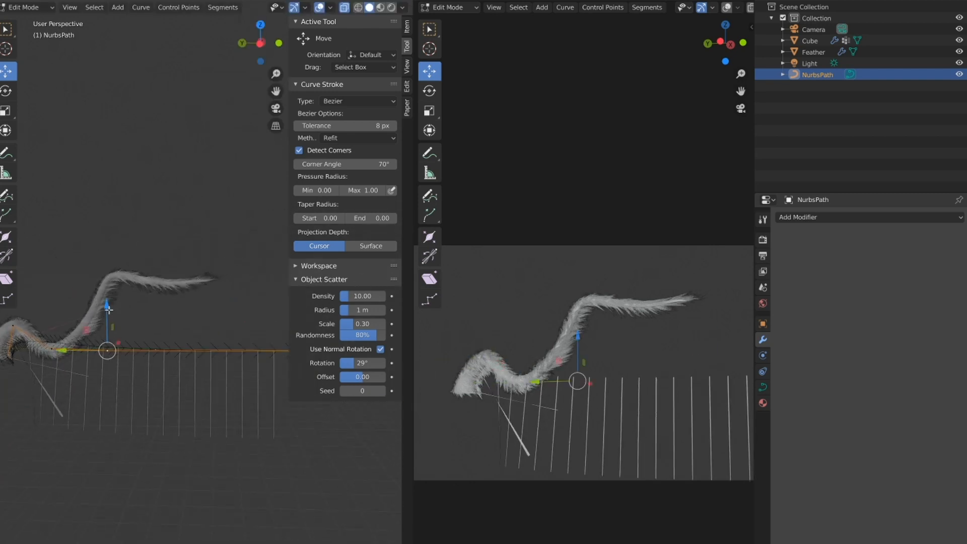
{"action": "left_click_drag", "start_coordinate": [108, 308], "coordinate": [92, 230]}
{"action": "left_click_drag", "start_coordinate": [65, 272], "coordinate": [76, 272]}
Move the path's last control point along Y and up to the tip of the furry tail
{"action": "middle_click_drag", "start_coordinate": [151, 302], "coordinate": [186, 398]}
{"action": "left_click", "coordinate": [255, 397]}
{"action": "left_click_drag", "start_coordinate": [210, 398], "coordinate": [131, 398]}
{"action": "left_click_drag", "start_coordinate": [175, 351], "coordinate": [176, 280]}
{"action": "middle_click_drag", "start_coordinate": [140, 321], "coordinate": [131, 302]}
Subdivide the path segment between the upper bend and the tip and lower its new point onto the tail
{"action": "left_click", "coordinate": [204, 344]}
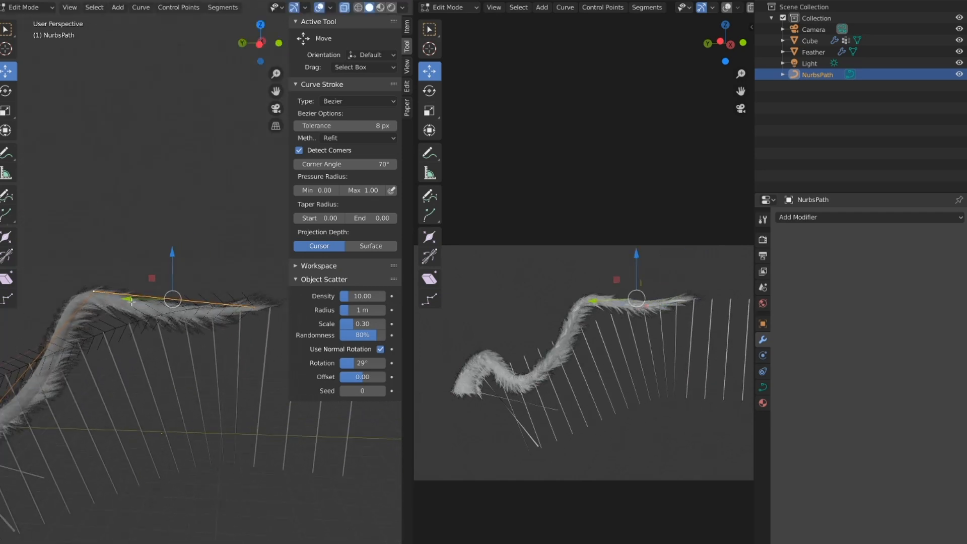
{"action": "left_click", "coordinate": [214, 8]}
{"action": "left_click", "coordinate": [220, 30]}
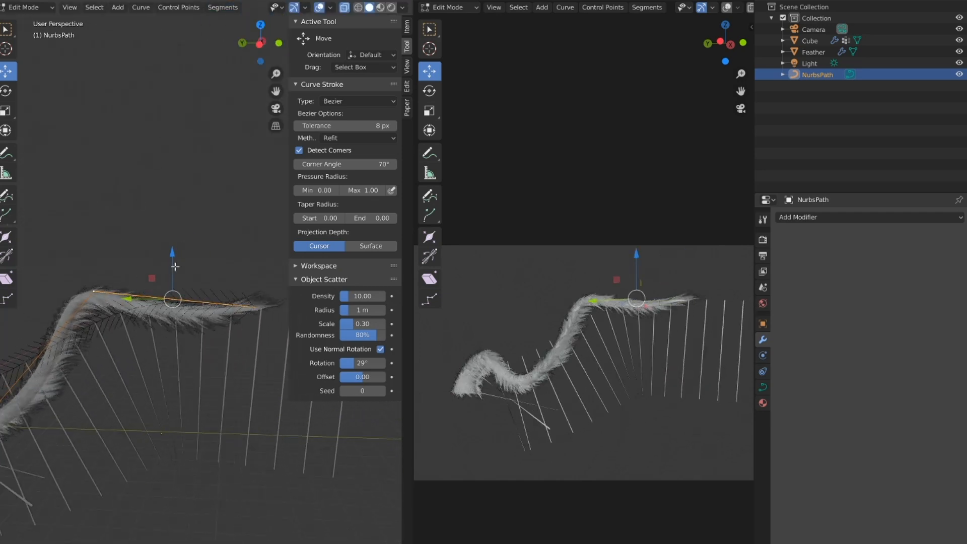
{"action": "left_click_drag", "start_coordinate": [172, 252], "coordinate": [172, 263]}
Subdivide the path segment between the upper bend and the dip and move its new control point onto the tail
{"action": "middle_click_drag", "start_coordinate": [136, 290], "coordinate": [252, 231], "text": "shift"}
{"action": "left_click", "coordinate": [205, 229]}
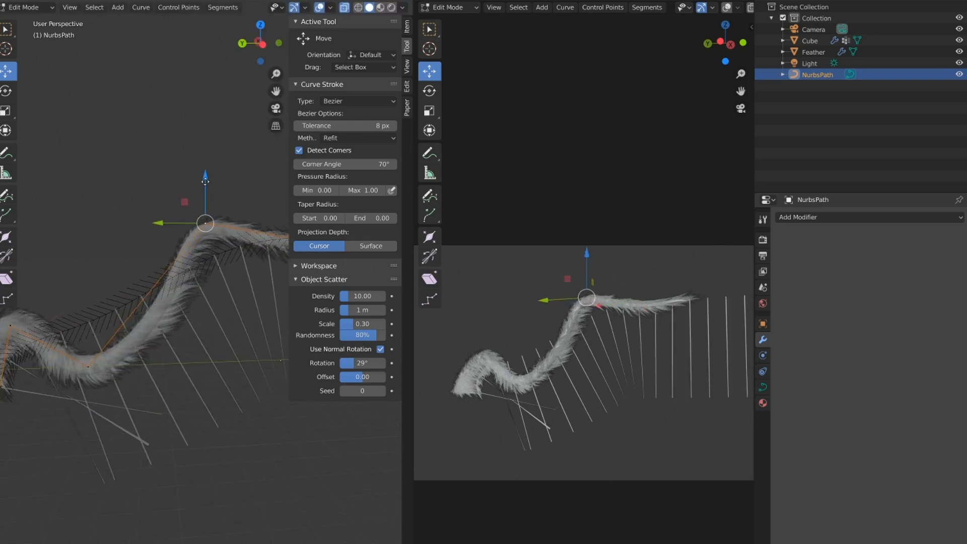
{"action": "left_click", "coordinate": [89, 366], "text": "shift"}
{"action": "left_click", "coordinate": [220, 8]}
{"action": "left_click", "coordinate": [222, 25]}
{"action": "left_click", "coordinate": [147, 297]}
{"action": "left_click_drag", "start_coordinate": [99, 298], "coordinate": [120, 298]}
{"action": "left_click_drag", "start_coordinate": [168, 252], "coordinate": [168, 276]}
{"action": "left_click_drag", "start_coordinate": [119, 322], "coordinate": [102, 322]}
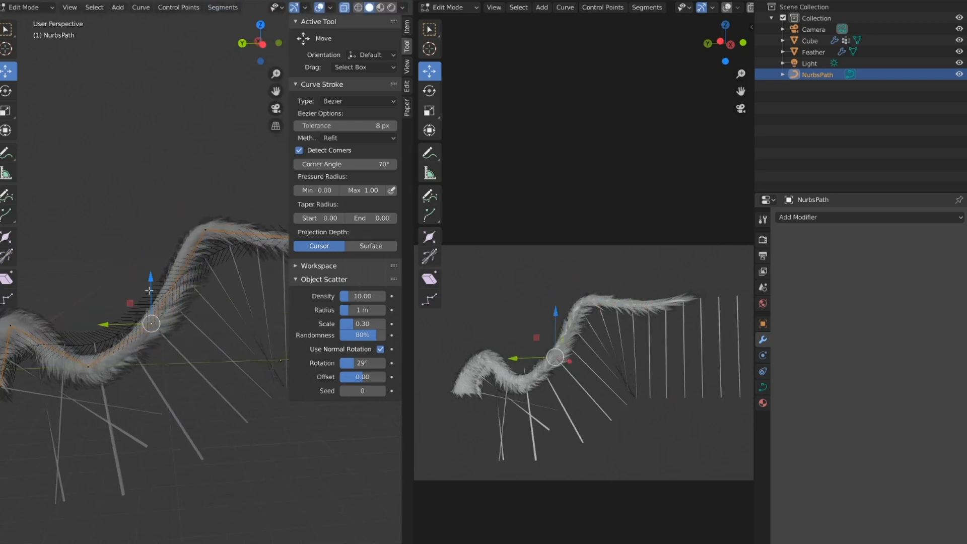
Lower the path's active spline Order U to 3 so the curve follows its control points more closely
{"action": "scroll", "coordinate": [128, 370], "scroll_direction": "down", "scroll_amount": 1}
{"action": "middle_click_drag", "start_coordinate": [127, 369], "coordinate": [149, 381], "text": "shift"}
{"action": "left_click", "coordinate": [763, 386]}
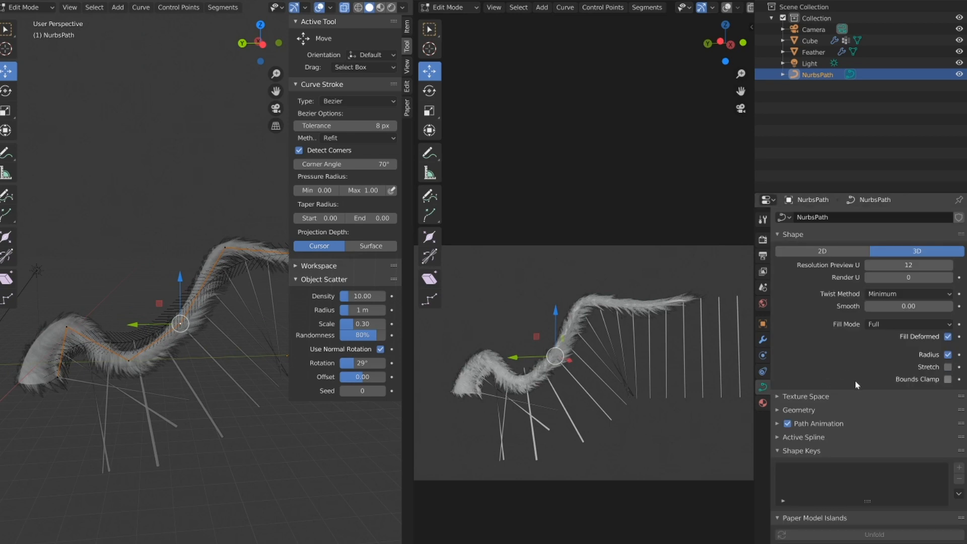
{"action": "left_click", "coordinate": [815, 437]}
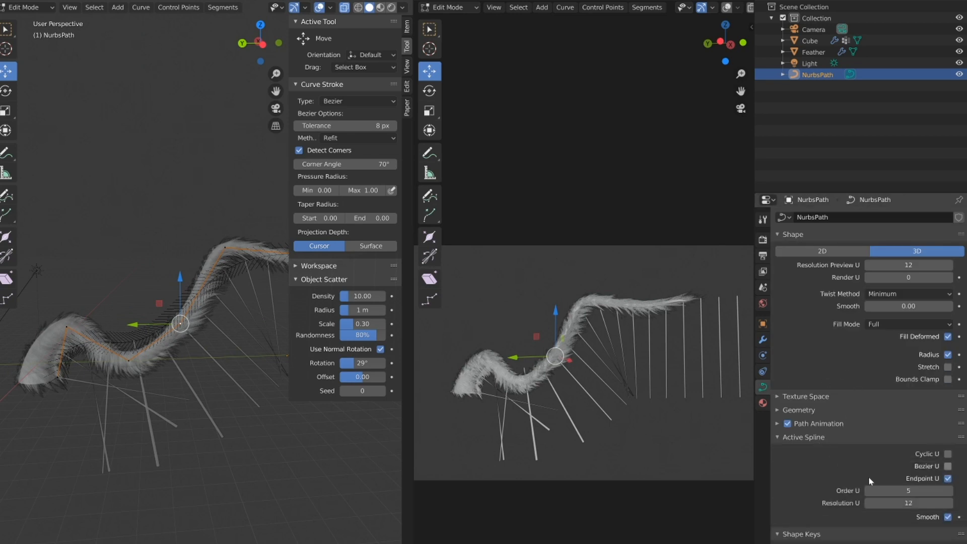
{"action": "left_click", "coordinate": [866, 493]}
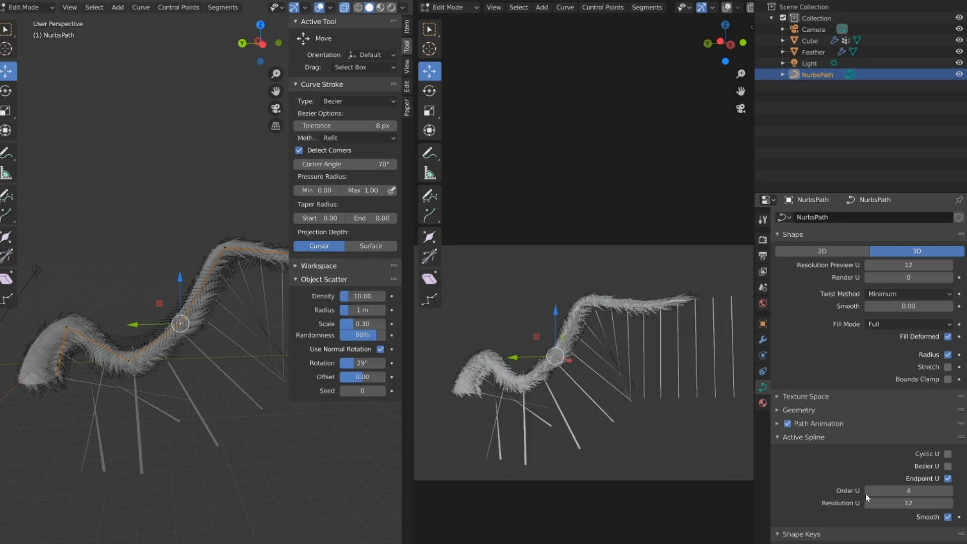
{"action": "left_click", "coordinate": [867, 494]}
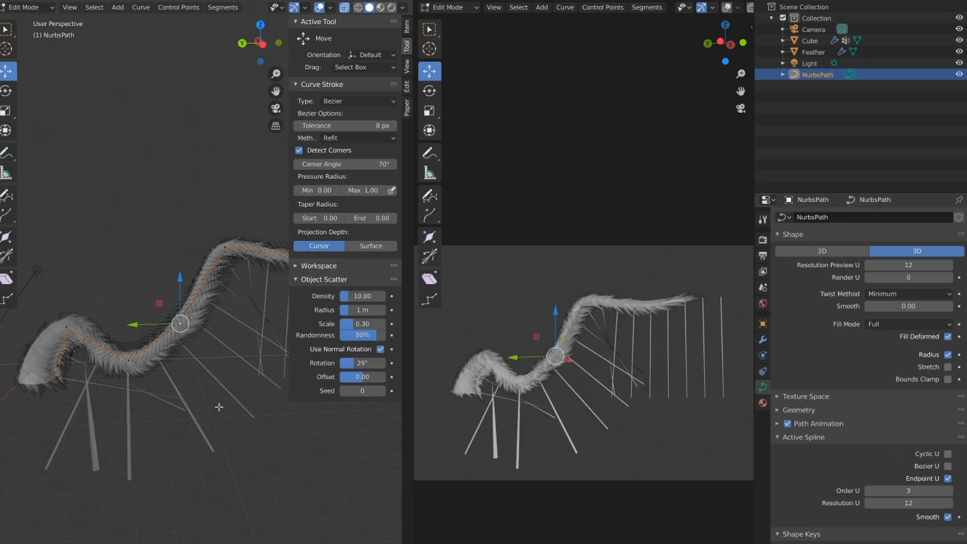
Delete the path's first control point at the base of the furry tail
{"action": "mouse_move", "coordinate": [218, 404]}
{"action": "middle_mouse_down"}
{"action": "mouse_move", "coordinate": [184, 407]}
{"action": "mouse_move", "coordinate": [171, 382]}
{"action": "mouse_move", "coordinate": [106, 388]}
{"action": "mouse_move", "coordinate": [222, 398]}
{"action": "mouse_move", "coordinate": [211, 405]}
{"action": "middle_mouse_up"}
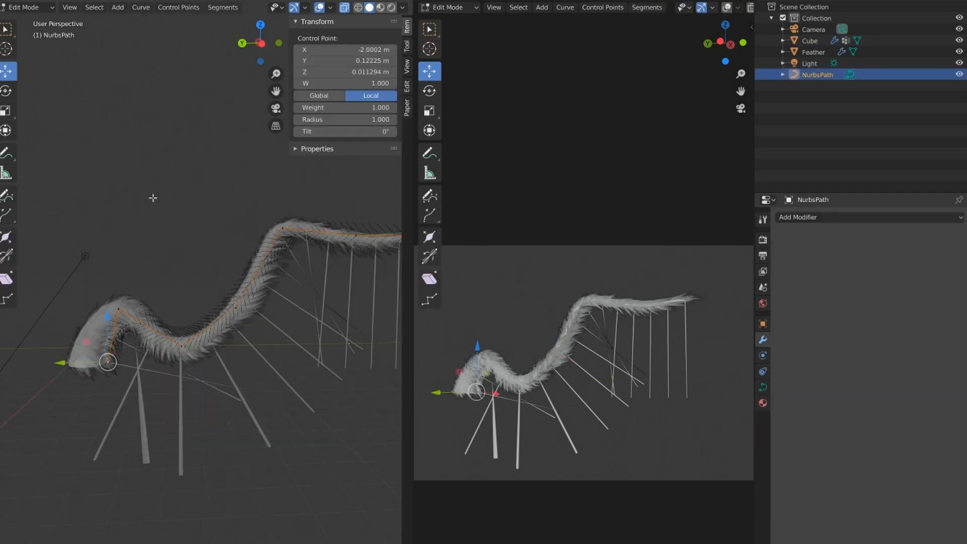
{"action": "key", "text": "x"}
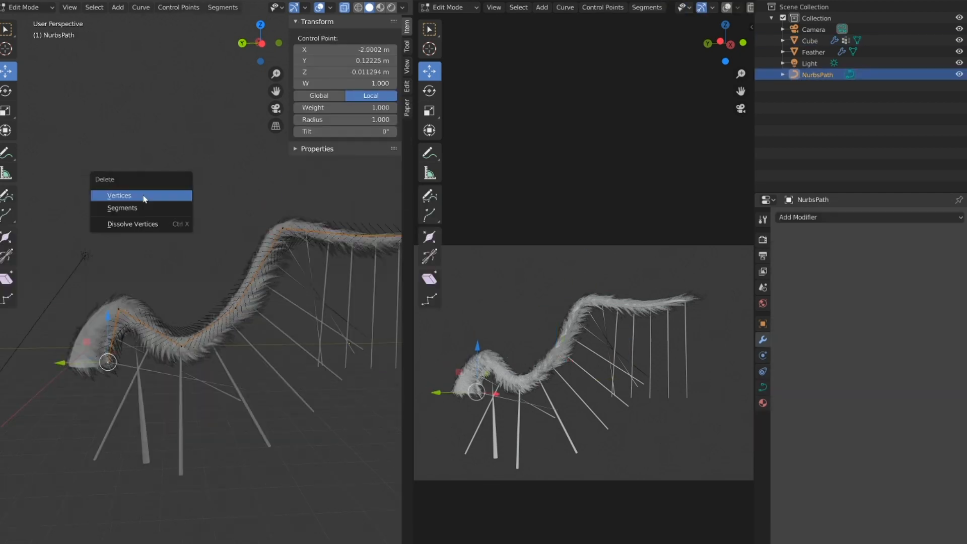
{"action": "left_click", "coordinate": [144, 198]}
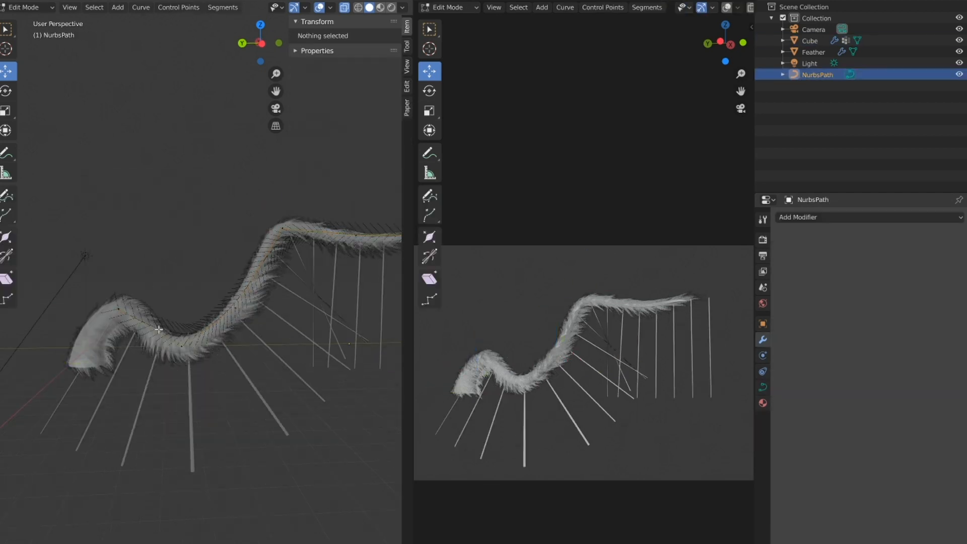
Lower the path's first control point slightly and fine-tune the points between the first bend and the upper bend onto the furry tail
{"action": "left_click", "coordinate": [119, 309]}
{"action": "middle_click_drag", "start_coordinate": [118, 309], "coordinate": [83, 291], "text": "shift"}
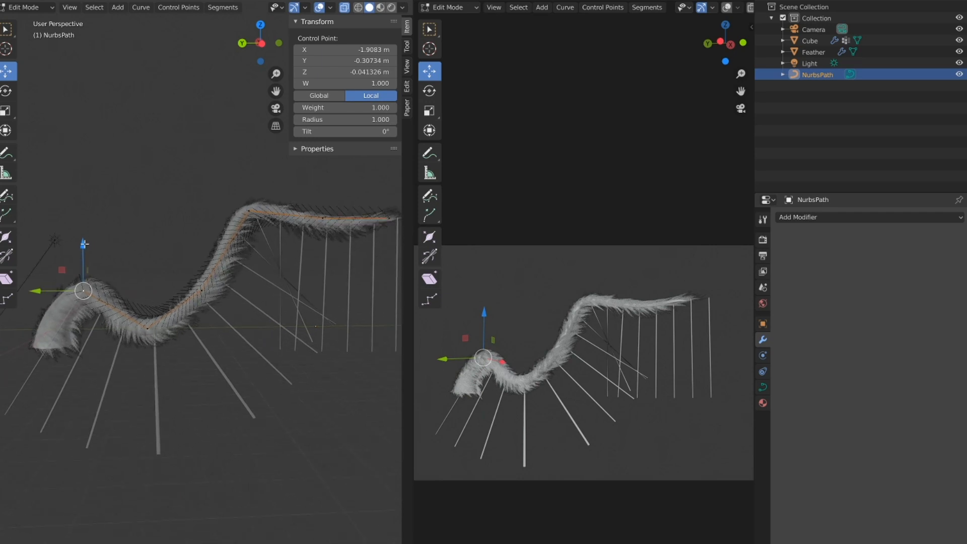
{"action": "left_click_drag", "start_coordinate": [84, 243], "coordinate": [84, 249]}
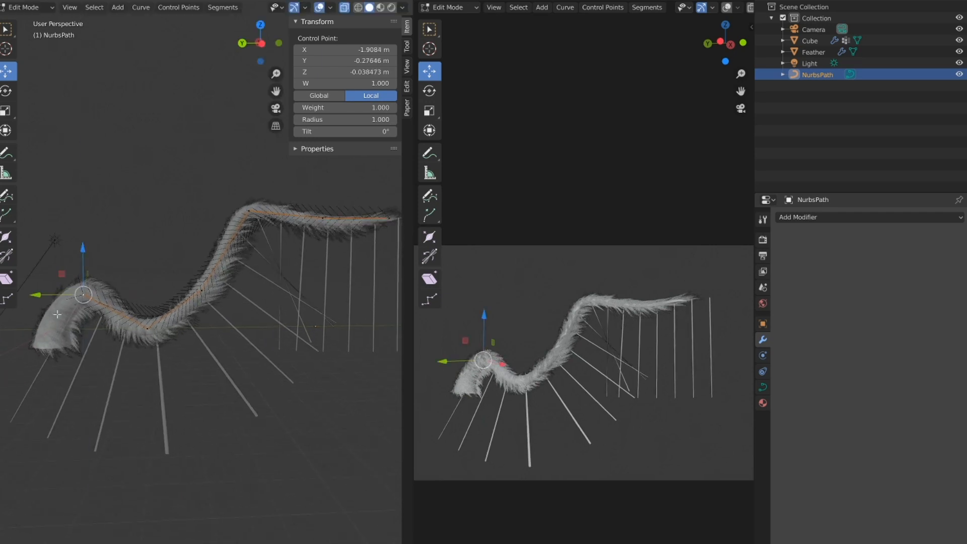
{"action": "middle_click_drag", "start_coordinate": [39, 290], "coordinate": [74, 297], "text": "shift"}
{"action": "left_click_drag", "start_coordinate": [80, 302], "coordinate": [184, 302]}
{"action": "left_click", "coordinate": [120, 303]}
{"action": "scroll", "coordinate": [173, 259], "scroll_direction": "down", "scroll_amount": 1}
{"action": "middle_click_drag", "start_coordinate": [173, 259], "coordinate": [211, 308], "text": "shift"}
{"action": "scroll", "coordinate": [166, 272], "scroll_direction": "up", "scroll_amount": 2}
{"action": "middle_click_drag", "start_coordinate": [153, 331], "coordinate": [112, 322], "text": "shift"}
{"action": "middle_click_drag", "start_coordinate": [181, 242], "coordinate": [191, 246], "text": "shift"}
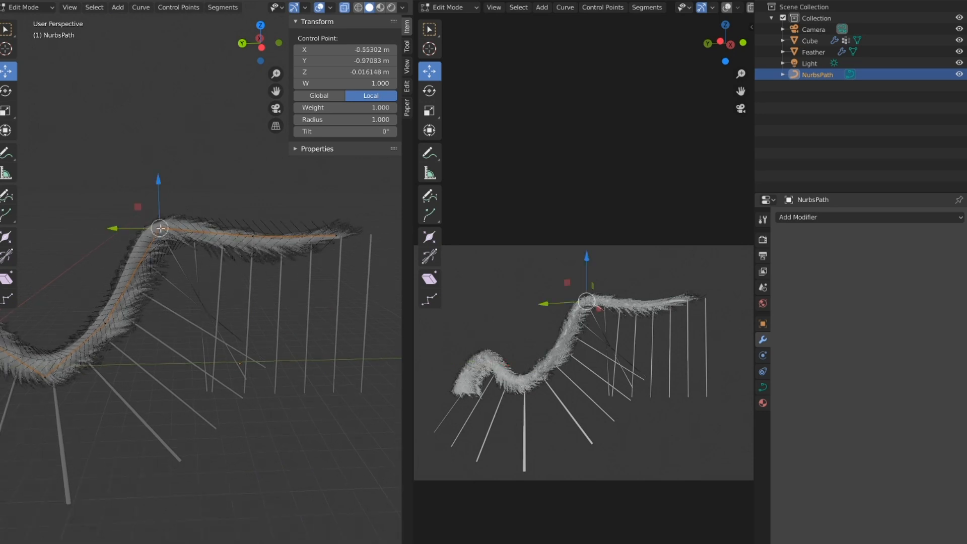
{"action": "middle_click_drag", "start_coordinate": [257, 249], "coordinate": [195, 292], "text": "shift"}
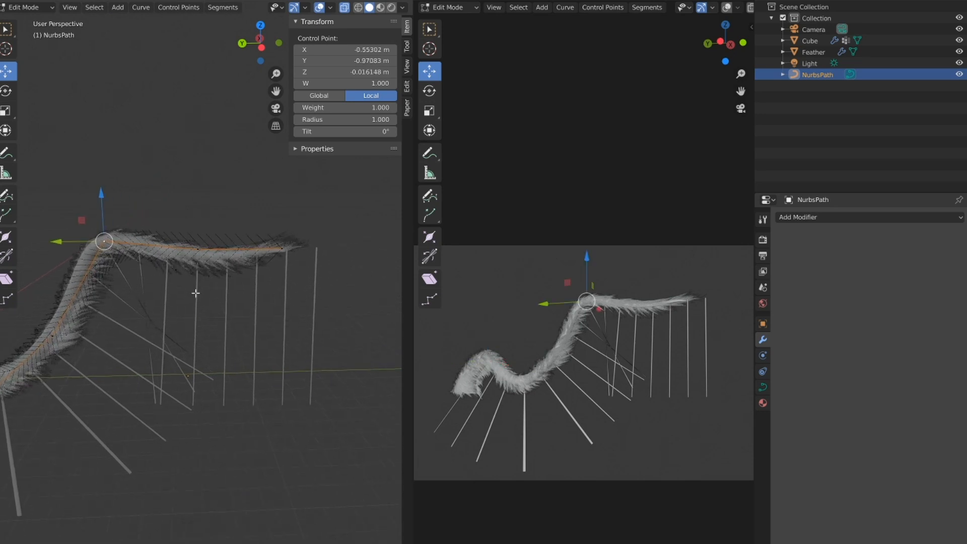
Delete the path's last control point at the tip of the furry tail
{"action": "left_click", "coordinate": [201, 249]}
{"action": "middle_click_drag", "start_coordinate": [207, 255], "coordinate": [211, 265], "text": "shift"}
{"action": "left_click", "coordinate": [285, 256]}
{"action": "key", "text": "x"}
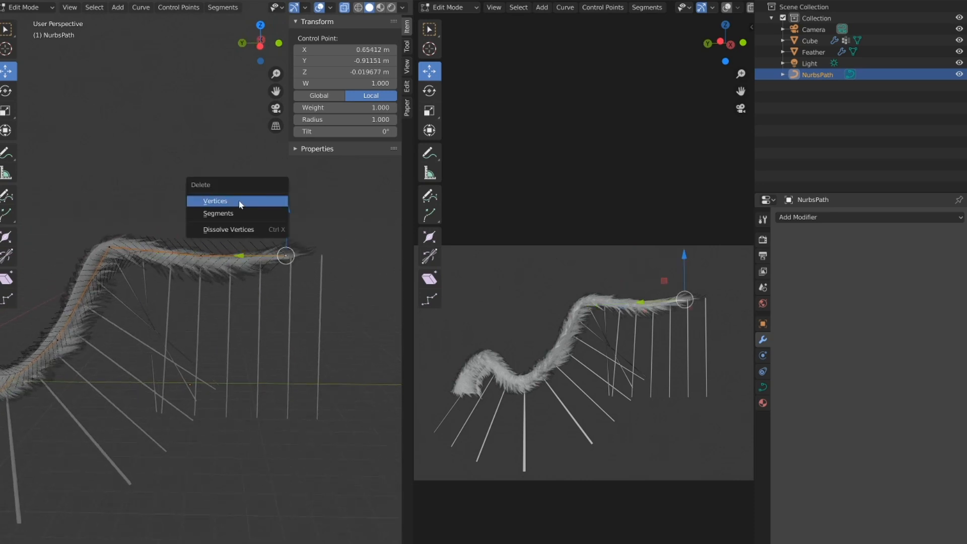
{"action": "left_click", "coordinate": [239, 204]}
Move the path's new end point over toward the tail's tip and pull the upper-bend control point down below the tail
{"action": "key", "text": "g"}
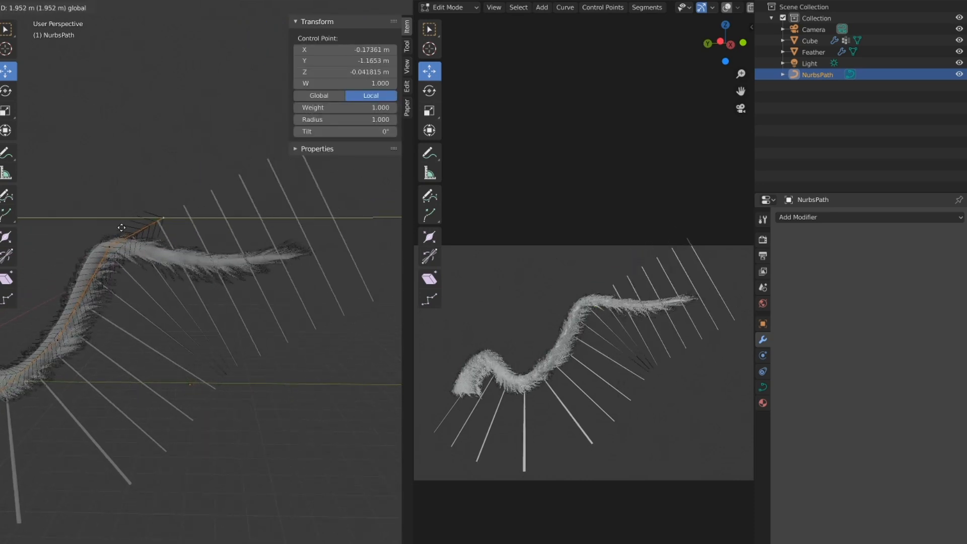
{"action": "left_click_drag", "start_coordinate": [122, 227], "coordinate": [244, 233]}
{"action": "scroll", "coordinate": [237, 224], "scroll_direction": "down", "scroll_amount": 2}
{"action": "left_click", "coordinate": [131, 268]}
{"action": "left_click_drag", "start_coordinate": [132, 222], "coordinate": [136, 257]}
{"action": "left_click_drag", "start_coordinate": [90, 307], "coordinate": [117, 307]}
{"action": "left_click_drag", "start_coordinate": [161, 260], "coordinate": [161, 250]}
Raise the path's end point above the tail and subdivide the segment between the last two control points
{"action": "left_click", "coordinate": [243, 279]}
{"action": "left_click_drag", "start_coordinate": [244, 234], "coordinate": [200, 176]}
{"action": "middle_click_drag", "start_coordinate": [199, 181], "coordinate": [189, 202]}
{"action": "left_click", "coordinate": [132, 308], "text": "shift"}
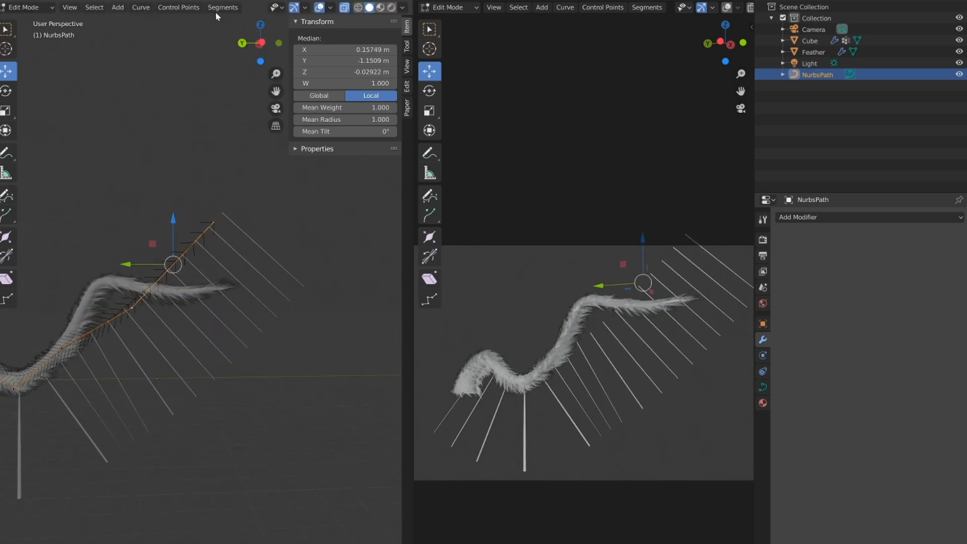
{"action": "key", "text": "g"}
{"action": "key", "text": "Escape"}
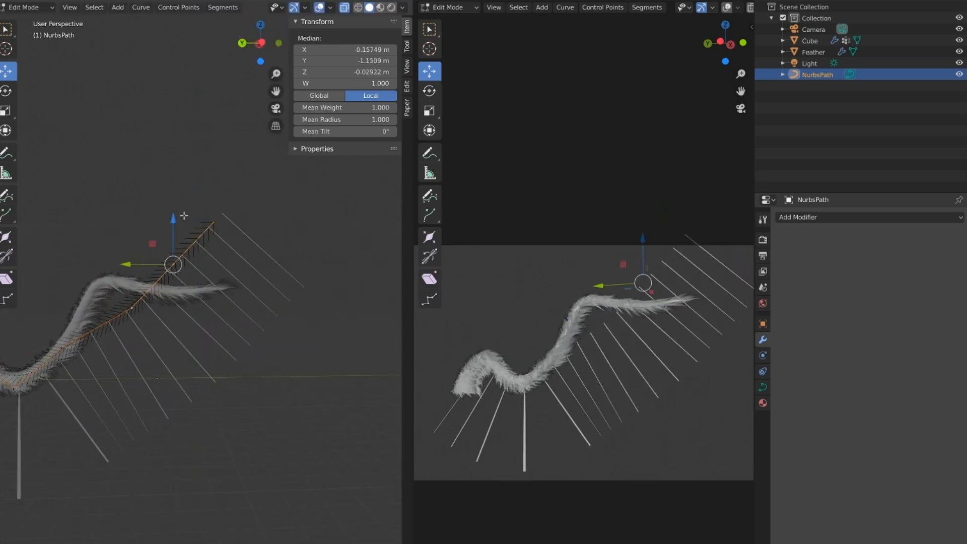
Move the path's end point higher above the tail and adjust it sideways so the path's end climbs steeply
{"action": "left_click", "coordinate": [214, 222]}
{"action": "left_click_drag", "start_coordinate": [214, 176], "coordinate": [212, 141]}
{"action": "left_click_drag", "start_coordinate": [166, 186], "coordinate": [134, 188]}
{"action": "scroll", "coordinate": [131, 205], "scroll_direction": "down", "scroll_amount": 1}
{"action": "middle_click_drag", "start_coordinate": [132, 205], "coordinate": [202, 210], "text": "shift"}
{"action": "left_click_drag", "start_coordinate": [254, 158], "coordinate": [243, 193]}
Try subdividing the path segment between the first bend and the dip, and undo the change
{"action": "middle_click_drag", "start_coordinate": [177, 294], "coordinate": [229, 251], "text": "shift"}
{"action": "scroll", "coordinate": [196, 350], "scroll_direction": "up", "scroll_amount": 2}
{"action": "middle_click_drag", "start_coordinate": [196, 349], "coordinate": [121, 318]}
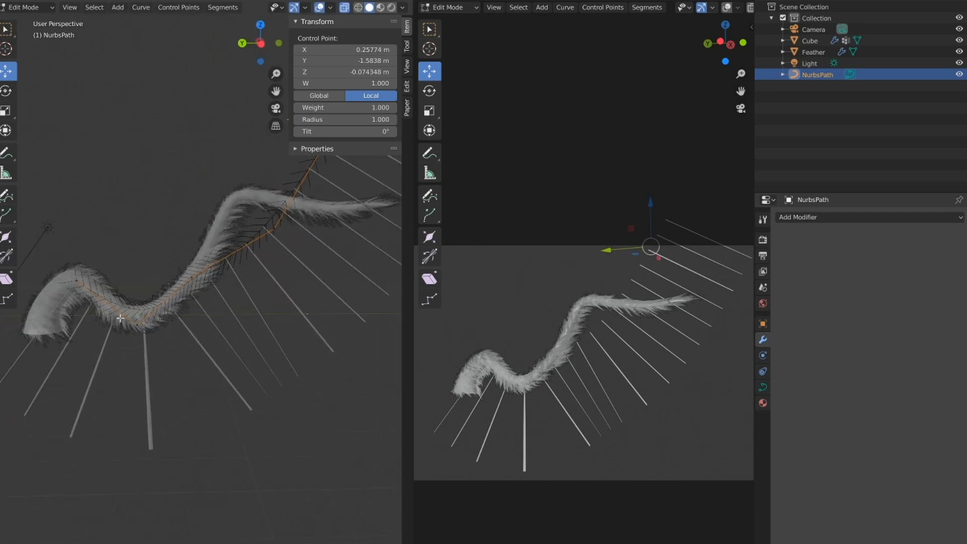
{"action": "left_click", "coordinate": [82, 286], "text": "shift"}
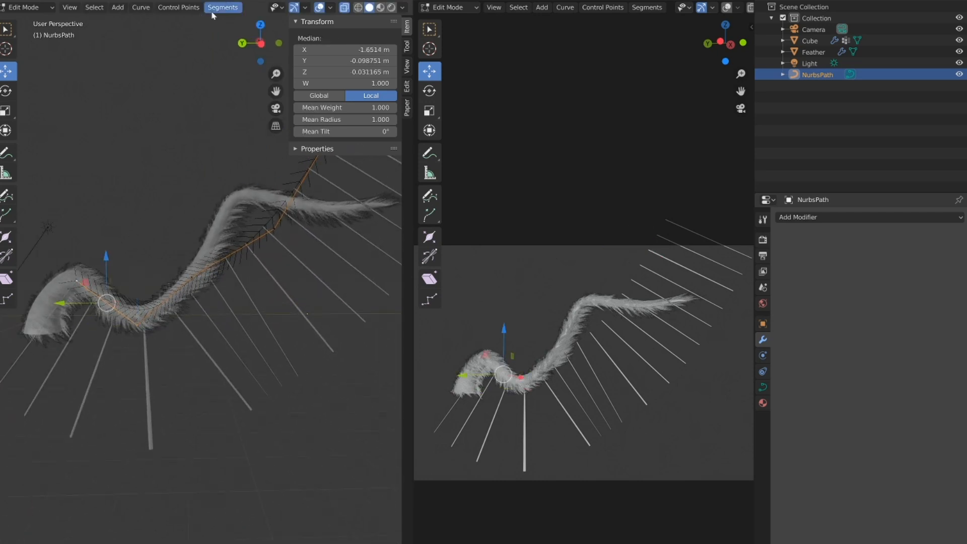
{"action": "left_click", "coordinate": [225, 22]}
{"action": "scroll", "coordinate": [197, 222], "scroll_direction": "down", "scroll_amount": 2}
{"action": "middle_click_drag", "start_coordinate": [195, 224], "coordinate": [155, 261], "text": "shift"}
{"action": "key", "text": "ctrl+z"}
{"action": "key", "text": "ctrl+z"}
{"action": "key", "text": "ctrl+z"}
Lower the dip's control point below the tail, shift the path's end point back above the upper bend, and leave Edit Mode
{"action": "left_click", "coordinate": [116, 347]}
{"action": "left_click_drag", "start_coordinate": [117, 307], "coordinate": [118, 328]}
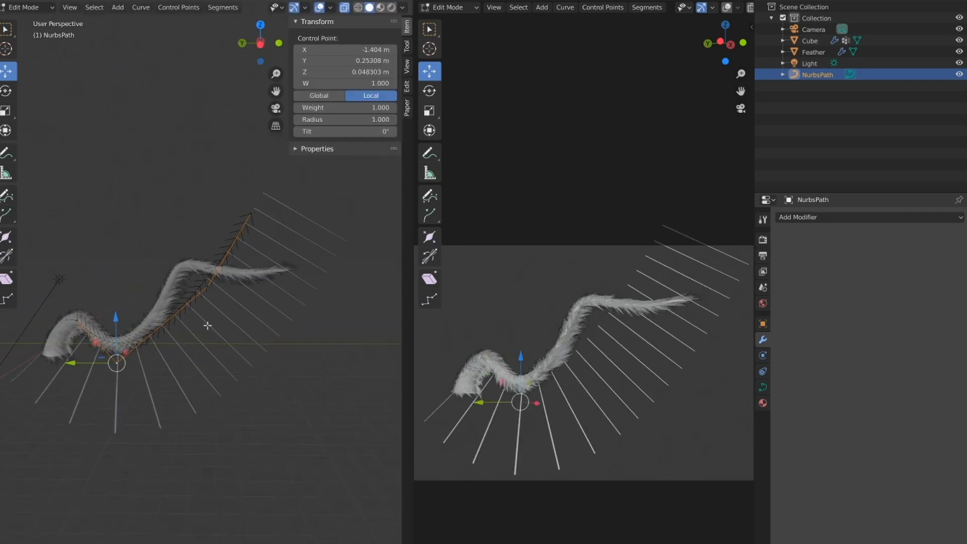
{"action": "left_click", "coordinate": [245, 221]}
{"action": "left_click_drag", "start_coordinate": [246, 221], "coordinate": [124, 227]}
{"action": "key", "text": "Tab"}
Set the feather's Array relative offset X to 10.540 and the count to 14
{"action": "middle_click_drag", "start_coordinate": [92, 366], "coordinate": [128, 369], "text": "shift"}
{"action": "left_click", "coordinate": [232, 320]}
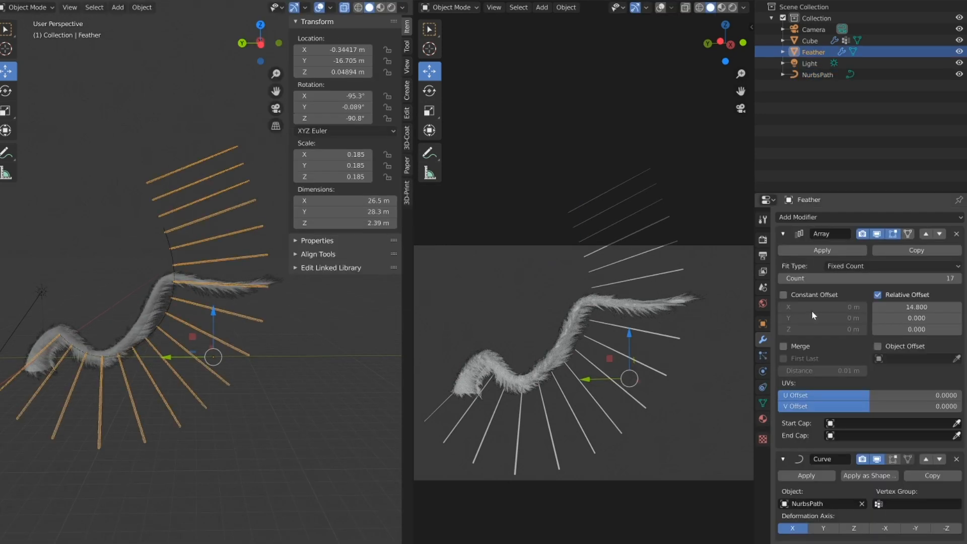
{"action": "mouse_move", "coordinate": [866, 278]}
{"action": "left_mouse_down"}
{"action": "mouse_move", "coordinate": [836, 278]}
{"action": "mouse_move", "coordinate": [868, 278]}
{"action": "left_mouse_up"}
{"action": "mouse_move", "coordinate": [905, 310]}
{"action": "left_mouse_down"}
{"action": "mouse_move", "coordinate": [867, 309]}
{"action": "mouse_move", "coordinate": [892, 309]}
{"action": "left_mouse_up"}
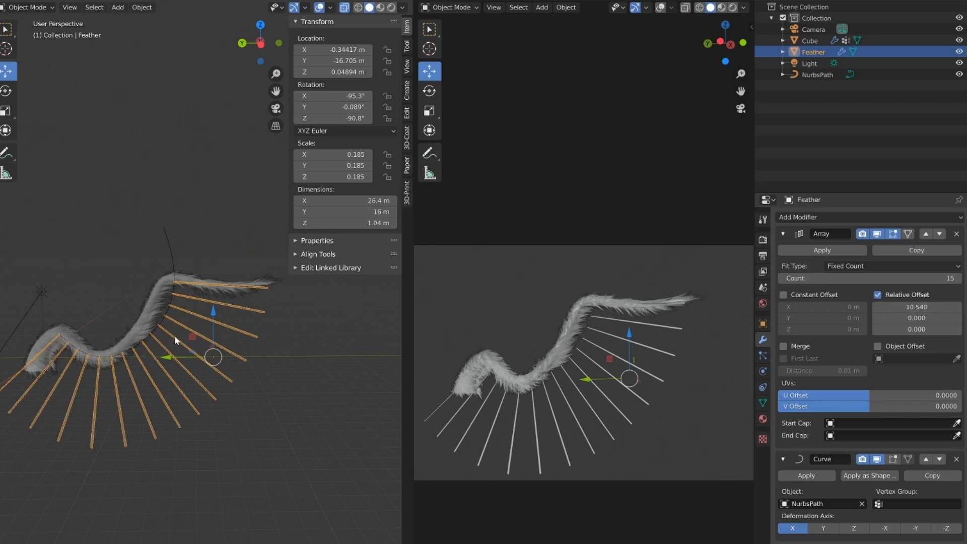
{"action": "left_click", "coordinate": [784, 278]}
Shift the feather's Y location to -18.105 m and reduce its Array count to 13
{"action": "middle_click_drag", "start_coordinate": [156, 355], "coordinate": [112, 341]}
{"action": "middle_click_drag", "start_coordinate": [104, 333], "coordinate": [108, 360]}
{"action": "scroll", "coordinate": [131, 321], "scroll_direction": "up", "scroll_amount": 2}
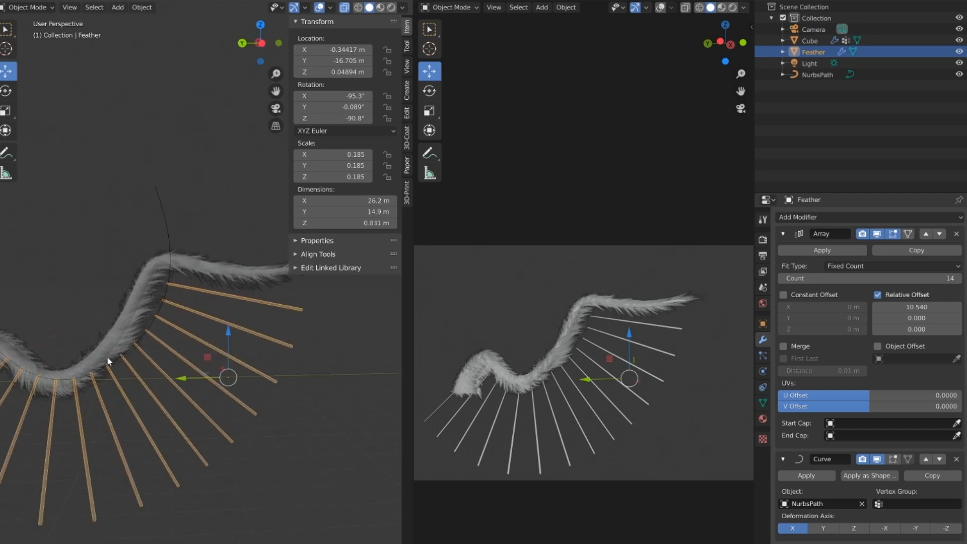
{"action": "middle_click_drag", "start_coordinate": [149, 421], "coordinate": [141, 390]}
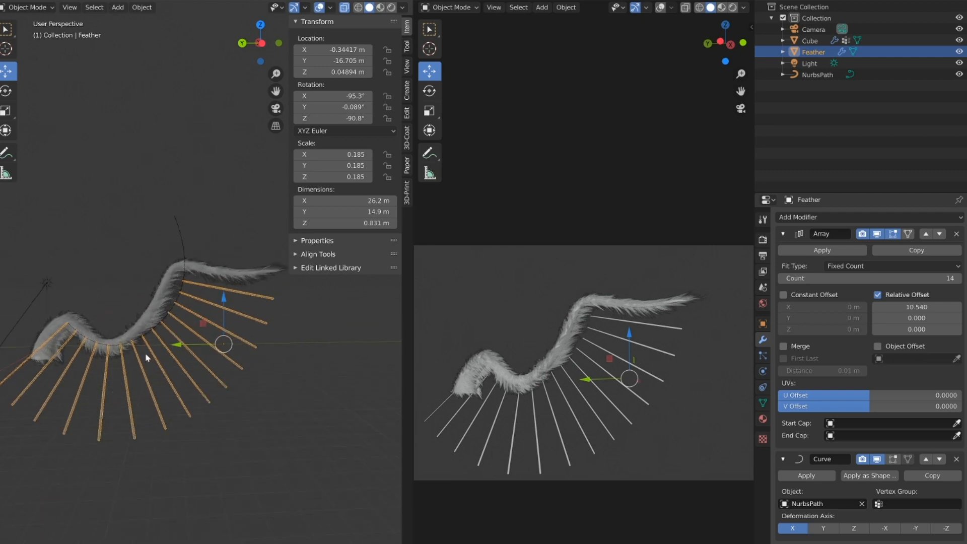
{"action": "middle_click_drag", "start_coordinate": [147, 358], "coordinate": [176, 538]}
{"action": "middle_click_drag", "start_coordinate": [178, 343], "coordinate": [168, 368]}
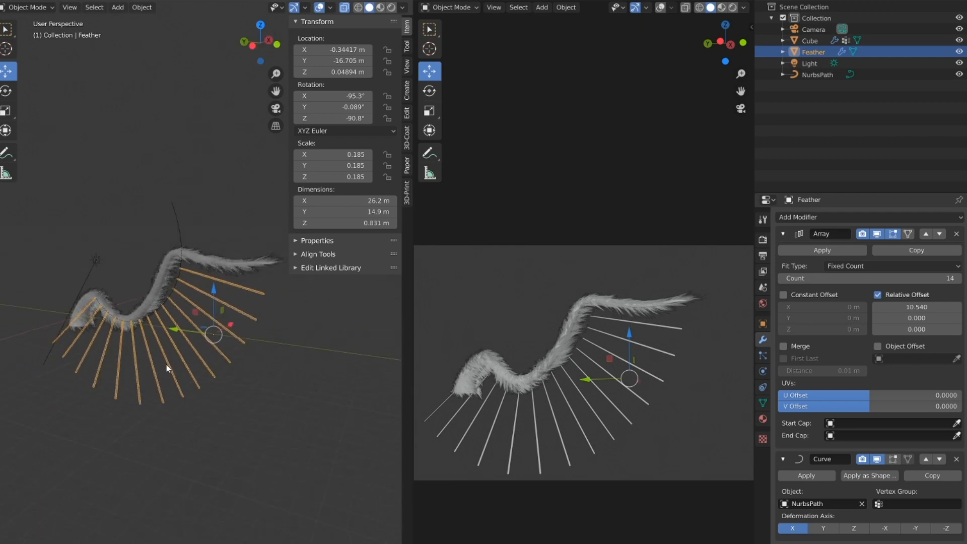
{"action": "middle_click_drag", "start_coordinate": [49, 431], "coordinate": [168, 368]}
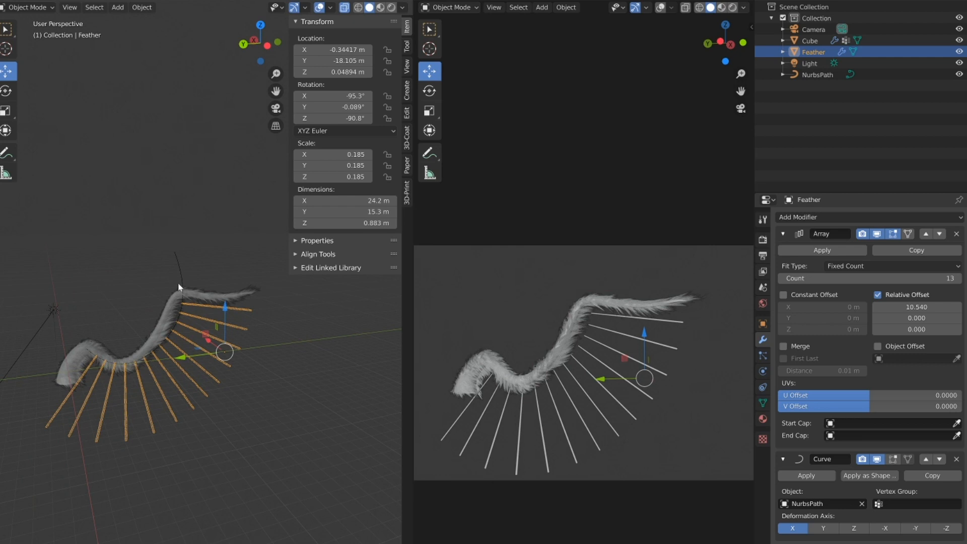
Snap the 3D cursor to the feather's origin and add a lattice there
{"action": "key", "text": "shift+s"}
{"action": "left_click", "coordinate": [190, 341]}
{"action": "middle_click_drag", "start_coordinate": [190, 341], "coordinate": [168, 348]}
{"action": "left_click", "coordinate": [118, 8]}
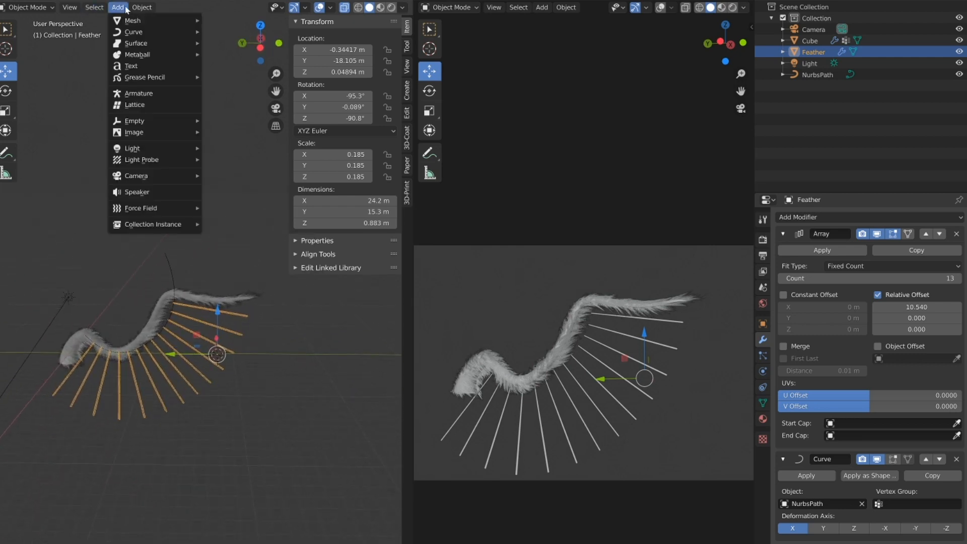
{"action": "left_click", "coordinate": [146, 104]}
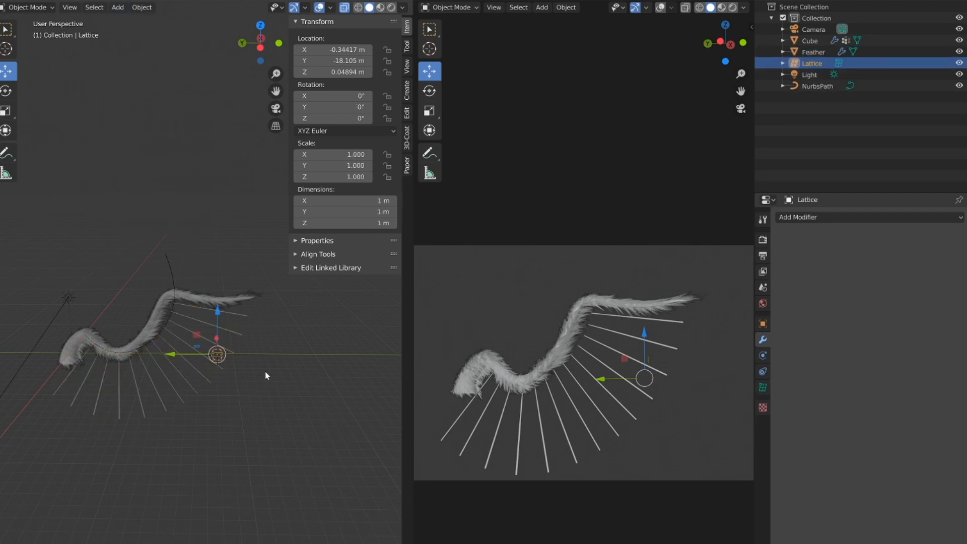
Scale the lattice uniformly to about 3.96 and move it along Y to about -11.48 m beneath the upper bend
{"action": "key", "text": "s"}
{"action": "key", "text": "Return"}
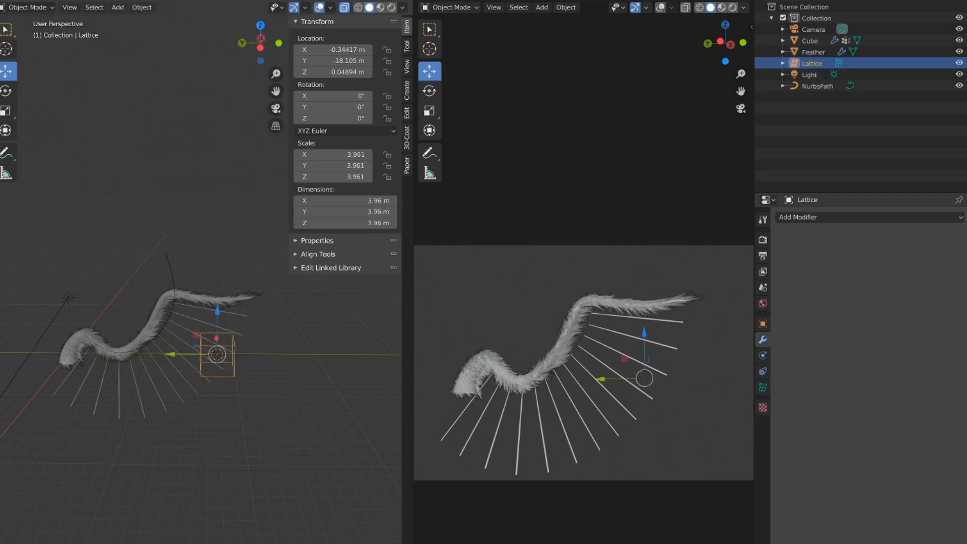
{"action": "left_click_drag", "start_coordinate": [173, 355], "coordinate": [135, 357]}
{"action": "middle_click_drag", "start_coordinate": [135, 356], "coordinate": [149, 306]}
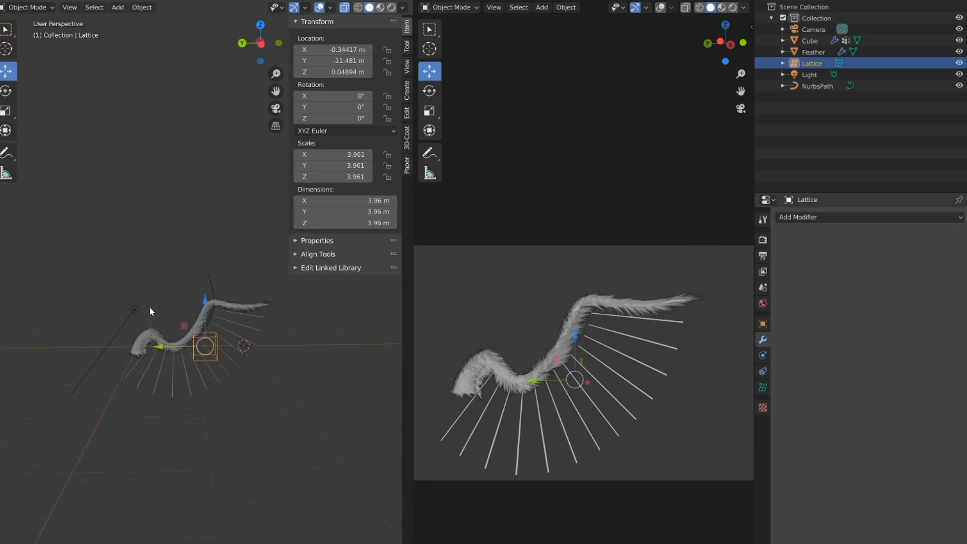
Scale the lattice to about 5.48 m in X, 35.5 m in Y and 21.8 m in Z so it encloses the feathers
{"action": "key", "text": "s"}
{"action": "key", "text": "y"}
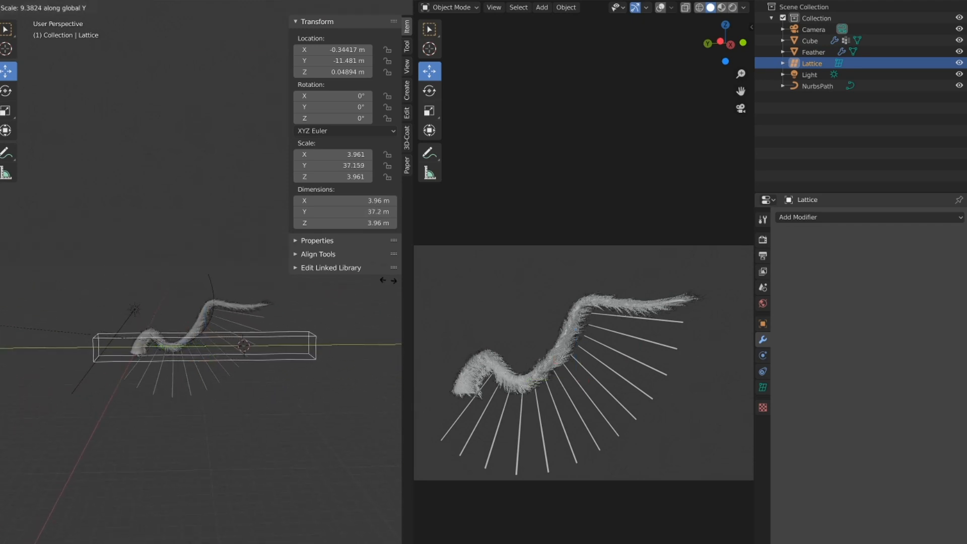
{"action": "left_click", "coordinate": [1, 298]}
{"action": "key", "text": "s"}
{"action": "key", "text": "z"}
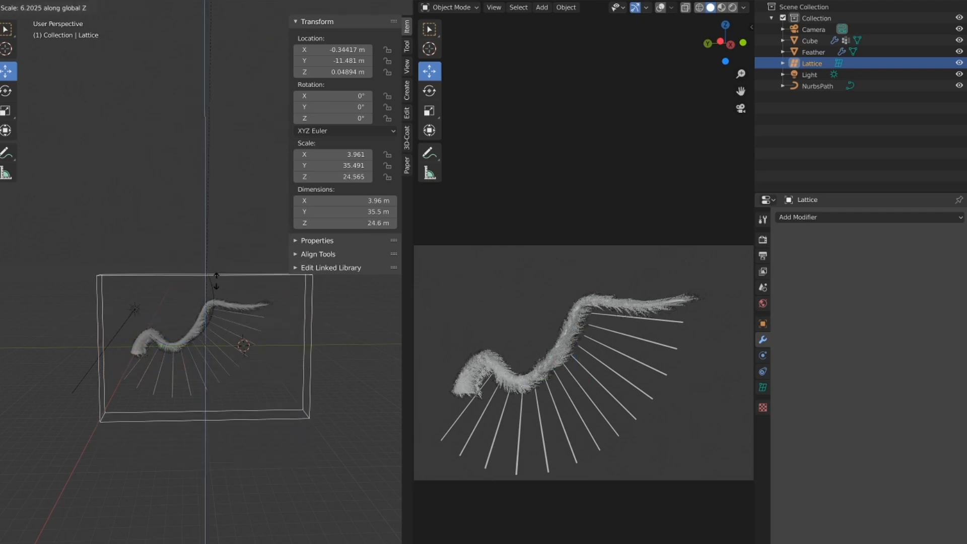
{"action": "left_click", "coordinate": [162, 368]}
{"action": "mouse_move", "coordinate": [162, 368]}
{"action": "middle_mouse_down"}
{"action": "mouse_move", "coordinate": [136, 356]}
{"action": "mouse_move", "coordinate": [163, 358]}
{"action": "middle_mouse_up"}
{"action": "key", "text": "s"}
{"action": "key", "text": "x"}
{"action": "left_click", "coordinate": [136, 322]}
{"action": "middle_click_drag", "start_coordinate": [136, 322], "coordinate": [147, 353]}
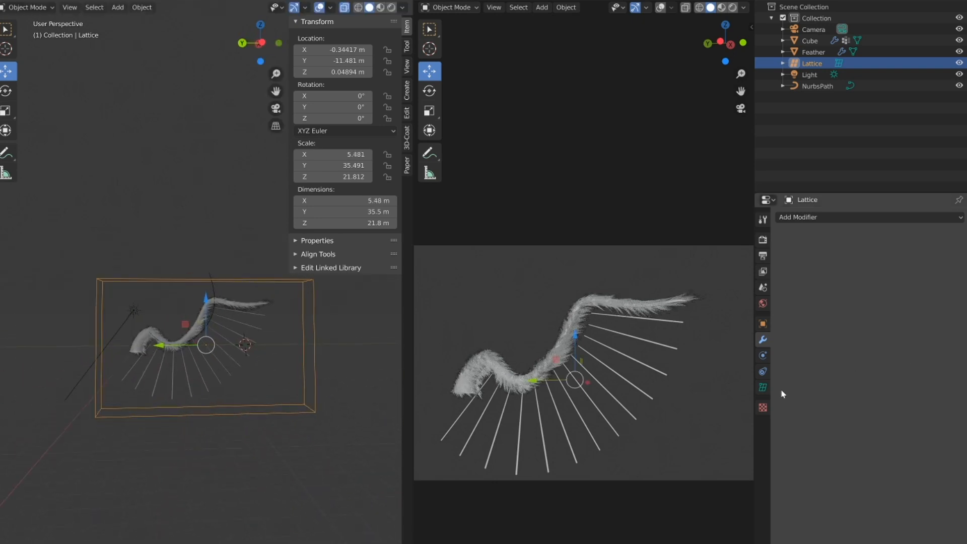
Set the lattice resolution to 4 in V and 3 in W, keeping U at 2
{"action": "left_click", "coordinate": [764, 387]}
{"action": "left_click", "coordinate": [951, 251]}
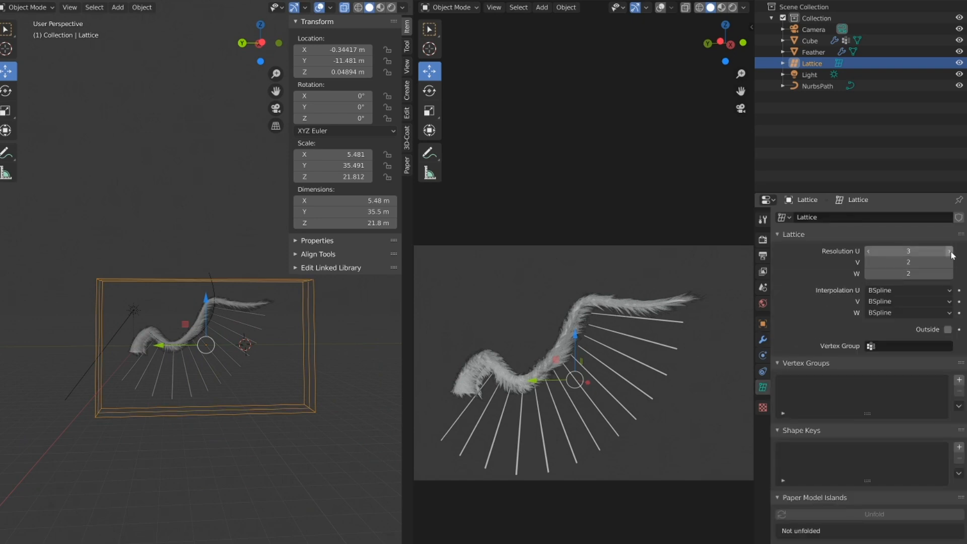
{"action": "key", "text": "ctrl+z"}
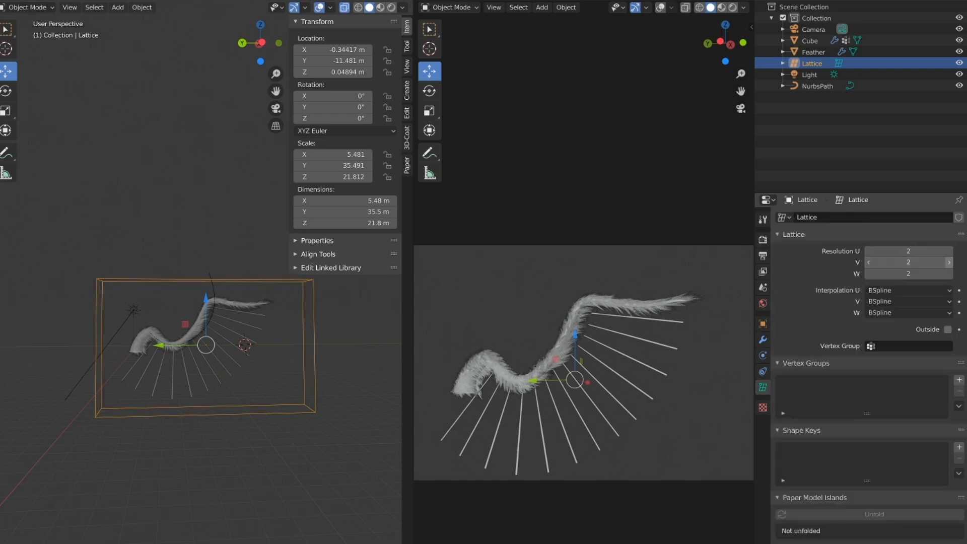
{"action": "left_click", "coordinate": [950, 263]}
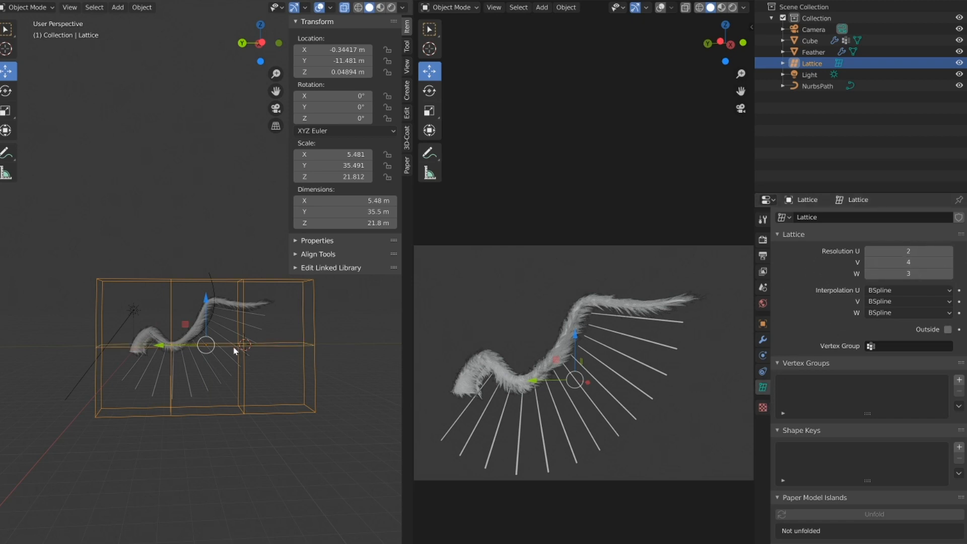
Add a modifier for the lattice deformation to the feather shafts beneath their Curve modifier
{"action": "middle_click_drag", "start_coordinate": [237, 351], "coordinate": [263, 351]}
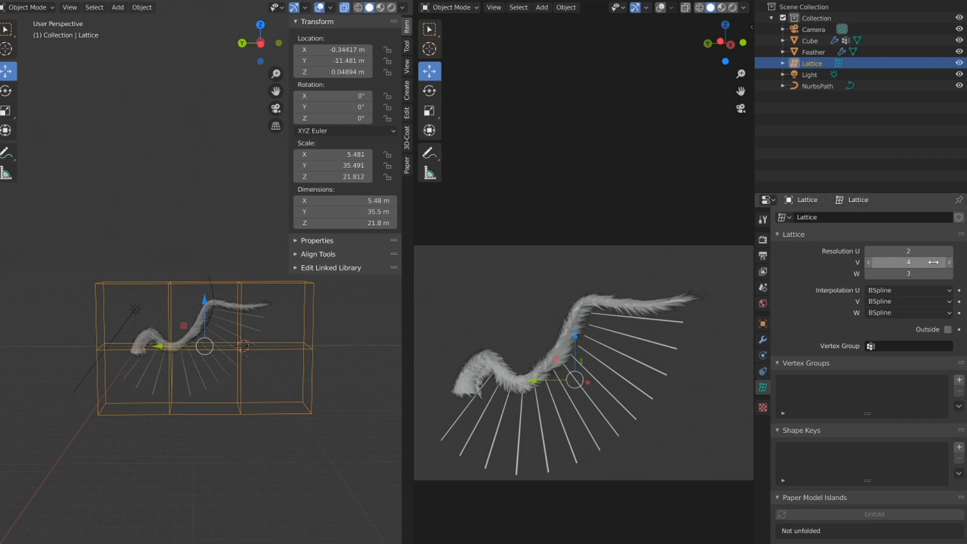
{"action": "middle_click_drag", "start_coordinate": [129, 391], "coordinate": [212, 326]}
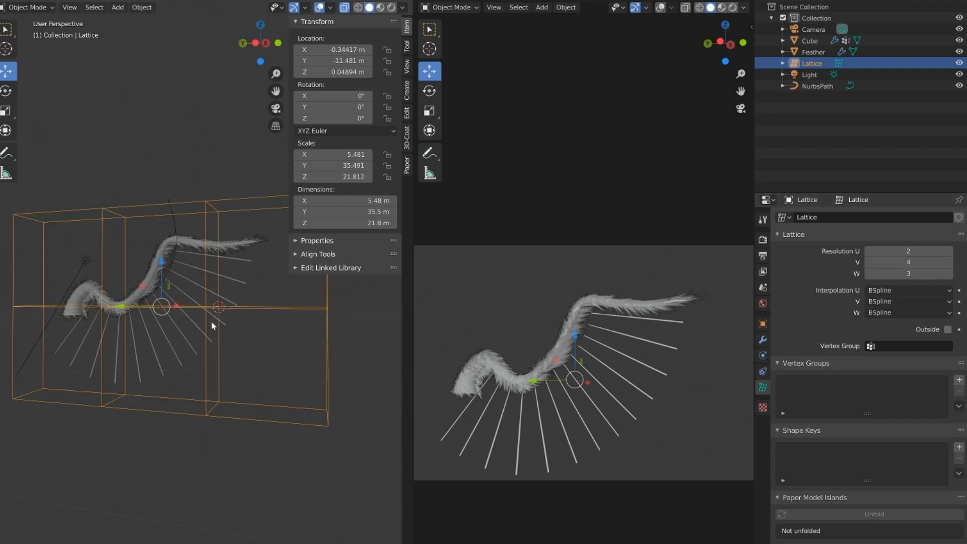
{"action": "left_click", "coordinate": [198, 272]}
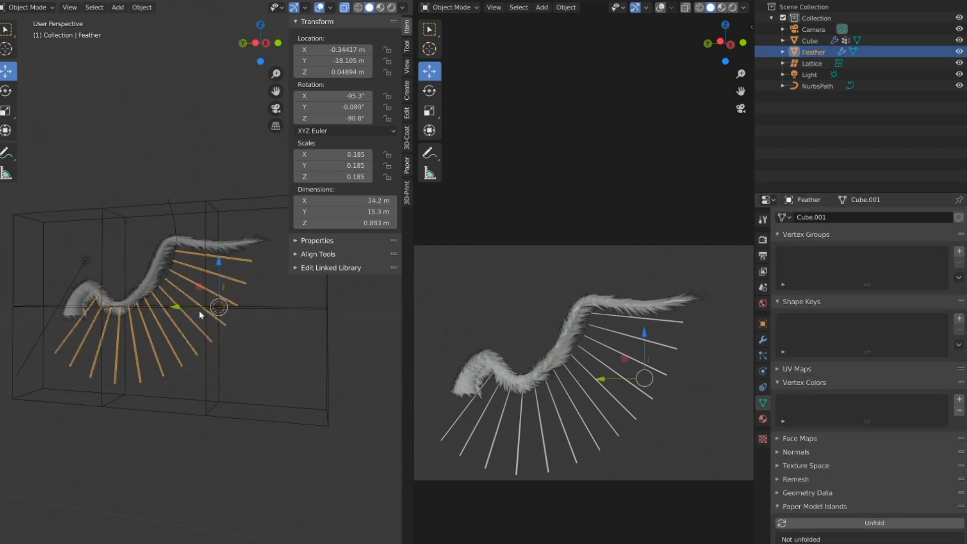
{"action": "left_click", "coordinate": [763, 340]}
{"action": "left_click", "coordinate": [817, 218]}
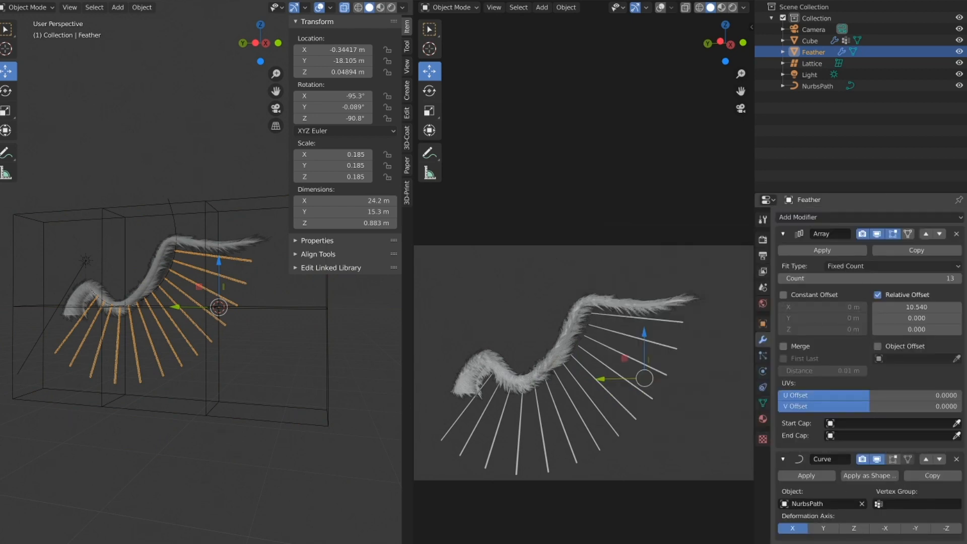
{"action": "left_click", "coordinate": [822, 543]}
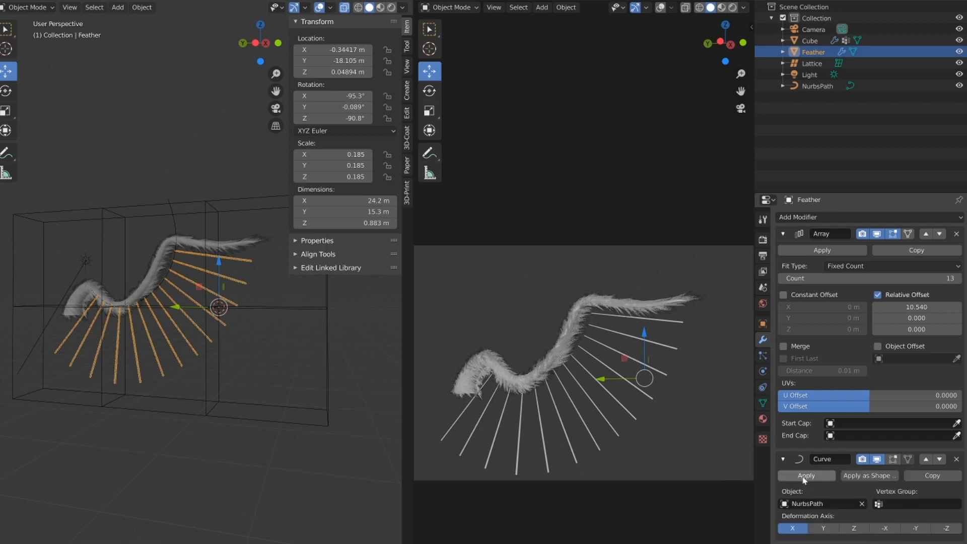
Move the lattice's lower corner points at the tail's base end to about 0.263 m in local Y and -0.123 m in Z
{"action": "left_click", "coordinate": [254, 308]}
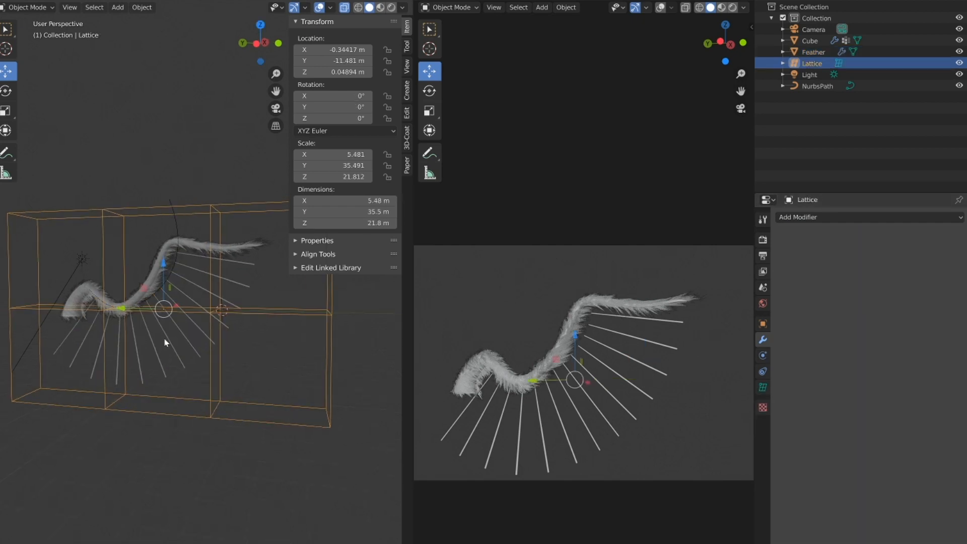
{"action": "key", "text": "Tab"}
{"action": "middle_click_drag", "start_coordinate": [123, 390], "coordinate": [164, 378], "text": "shift"}
{"action": "left_click", "coordinate": [49, 392]}
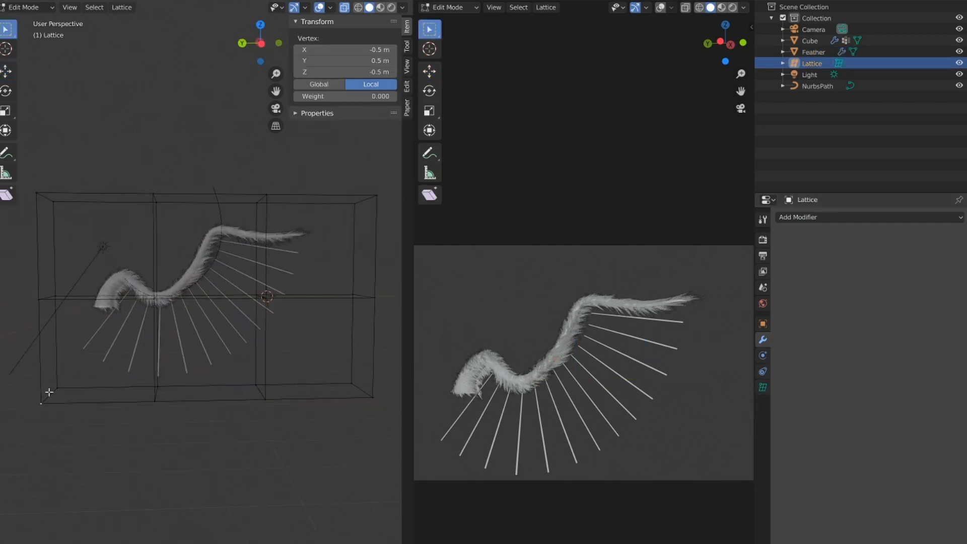
{"action": "key", "text": "shift+space"}
{"action": "key", "text": "g"}
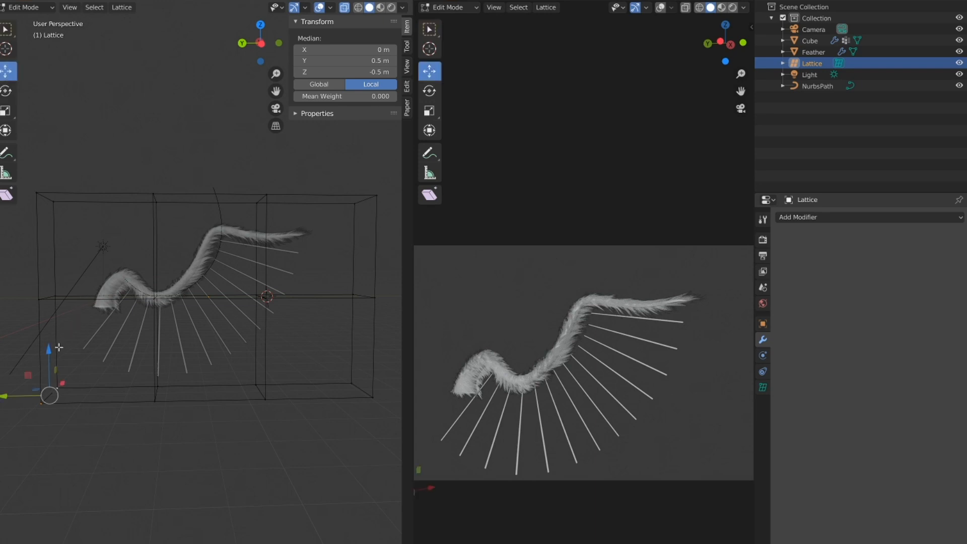
{"action": "left_click_drag", "start_coordinate": [59, 347], "coordinate": [52, 284]}
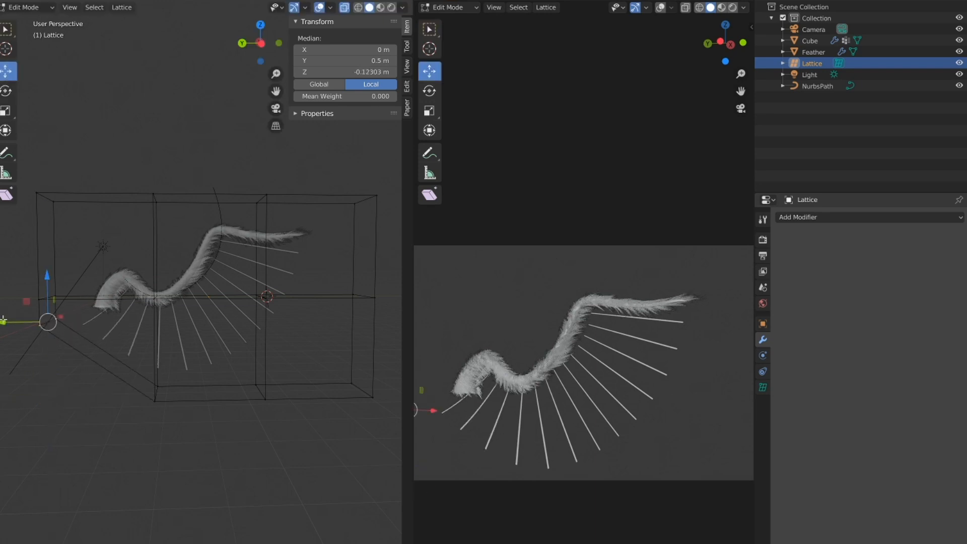
{"action": "left_click_drag", "start_coordinate": [3, 320], "coordinate": [136, 404]}
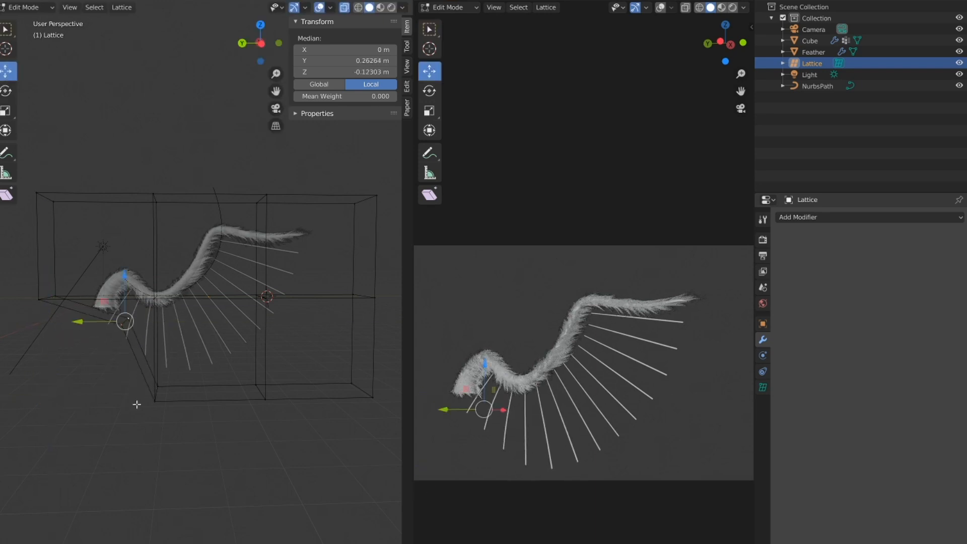
Move the neighbouring lower lattice points to about 0.054 m in Y and -0.233 m in Z, and reposition the upper points above the base
{"action": "left_click_drag", "start_coordinate": [156, 352], "coordinate": [177, 347]}
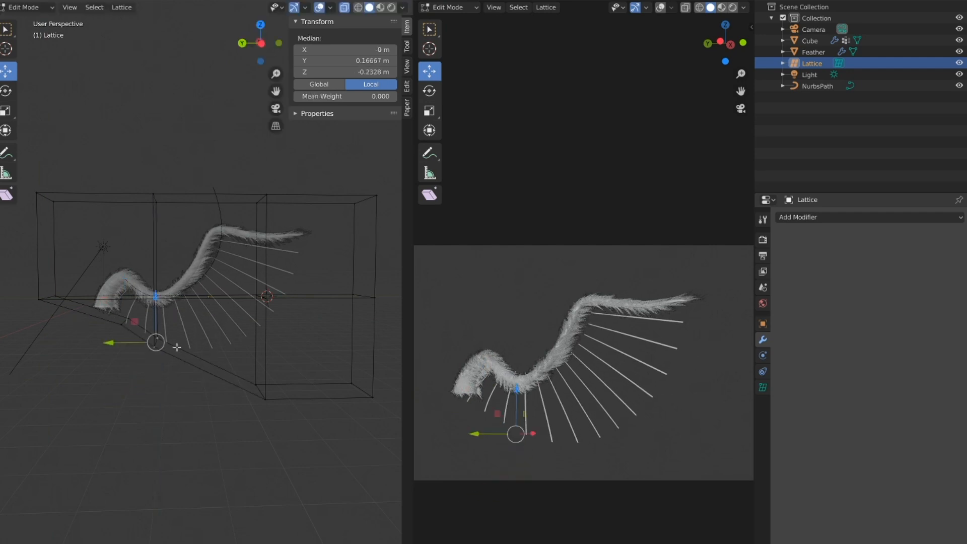
{"action": "left_click_drag", "start_coordinate": [117, 343], "coordinate": [153, 345]}
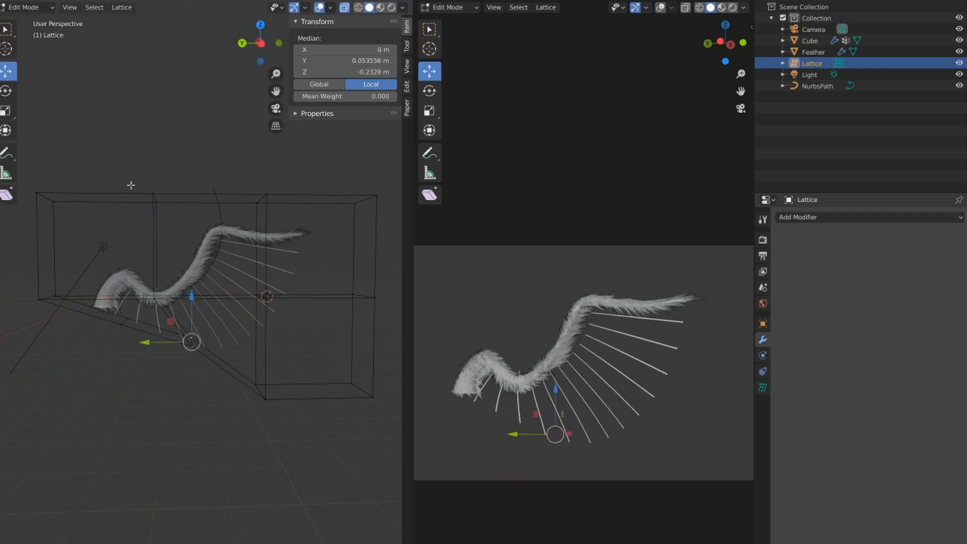
{"action": "left_click", "coordinate": [160, 206]}
{"action": "left_click_drag", "start_coordinate": [156, 164], "coordinate": [190, 158]}
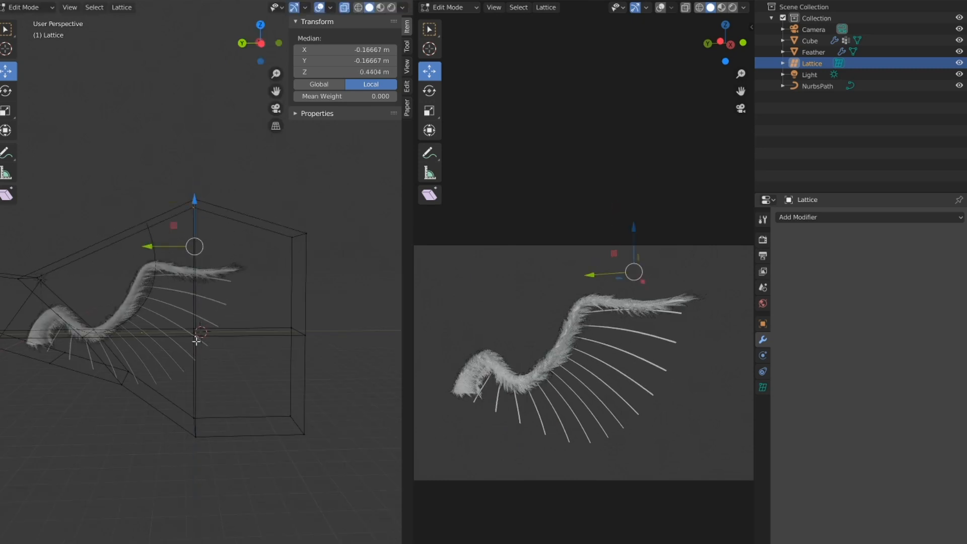
Raise the next lower lattice points, stretch the tip-end points outward along Y, and lift the upper tip points
{"action": "left_click_drag", "start_coordinate": [195, 390], "coordinate": [195, 338]}
{"action": "left_click", "coordinate": [234, 441]}
{"action": "scroll", "coordinate": [240, 443], "scroll_direction": "down", "scroll_amount": 4}
{"action": "left_click_drag", "start_coordinate": [168, 376], "coordinate": [264, 374]}
{"action": "left_click_drag", "start_coordinate": [162, 318], "coordinate": [237, 317]}
{"action": "left_click_drag", "start_coordinate": [169, 263], "coordinate": [199, 268]}
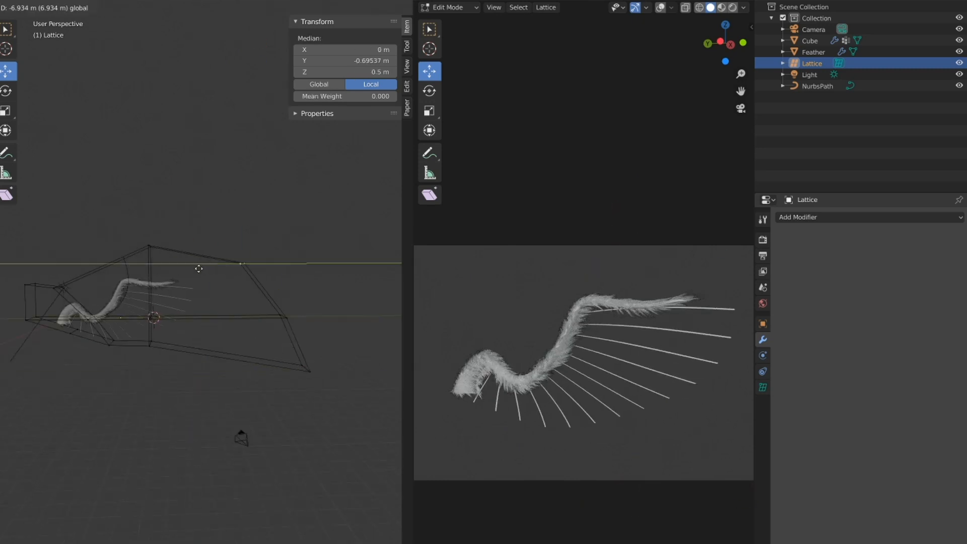
{"action": "left_click_drag", "start_coordinate": [245, 215], "coordinate": [244, 155]}
Lower the lattice's peak points above the bend and set the lattice's V resolution to 5
{"action": "left_click", "coordinate": [150, 248]}
{"action": "left_click", "coordinate": [151, 245], "text": "shift"}
{"action": "left_click_drag", "start_coordinate": [148, 200], "coordinate": [149, 225]}
{"action": "middle_click_drag", "start_coordinate": [222, 272], "coordinate": [262, 280], "text": "shift"}
{"action": "left_click", "coordinate": [763, 387]}
{"action": "left_click", "coordinate": [949, 262]}
Reshape the upper lattice points near the tip, raising the outermost upper points well above the feathers
{"action": "left_click", "coordinate": [181, 274]}
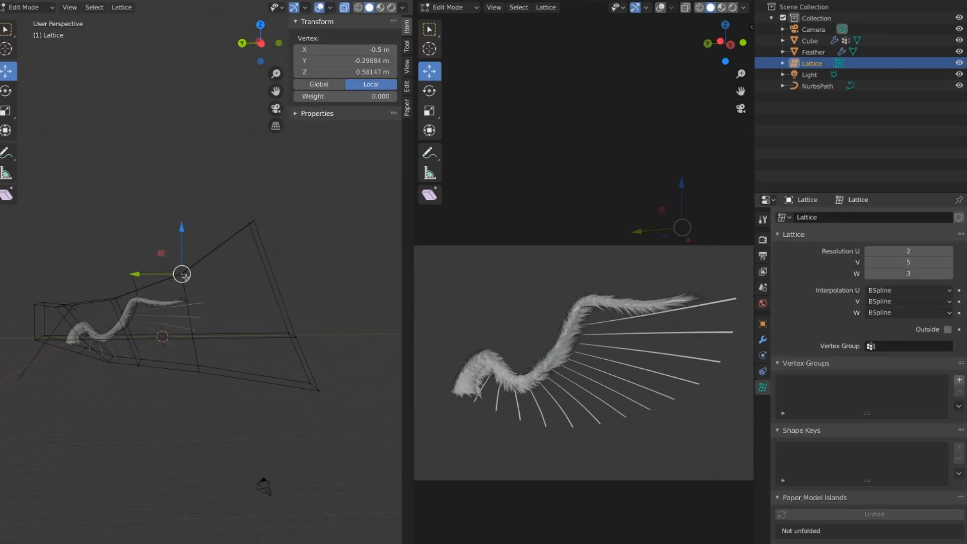
{"action": "left_click", "coordinate": [184, 274], "text": "shift"}
{"action": "middle_click_drag", "start_coordinate": [252, 246], "coordinate": [283, 273], "text": "shift"}
{"action": "left_click", "coordinate": [254, 253]}
{"action": "left_click_drag", "start_coordinate": [255, 203], "coordinate": [254, 105]}
{"action": "left_click_drag", "start_coordinate": [174, 299], "coordinate": [175, 272]}
{"action": "left_click_drag", "start_coordinate": [124, 318], "coordinate": [212, 229]}
{"action": "scroll", "coordinate": [152, 302], "scroll_direction": "up", "scroll_amount": 2}
Adjust the lattice points below the long feathers, placing a middle pair at about -0.449 m in Y and -0.063 m in Z
{"action": "left_click", "coordinate": [161, 332]}
{"action": "middle_click_drag", "start_coordinate": [595, 375], "coordinate": [599, 367], "text": "shift"}
{"action": "left_click", "coordinate": [234, 375]}
{"action": "left_click_drag", "start_coordinate": [184, 379], "coordinate": [188, 379]}
{"action": "left_click_drag", "start_coordinate": [235, 330], "coordinate": [236, 294]}
{"action": "left_click_drag", "start_coordinate": [188, 342], "coordinate": [198, 342]}
Shift the lower lattice points under the short feathers toward the tail's base and fine-tune their height
{"action": "middle_click_drag", "start_coordinate": [105, 372], "coordinate": [179, 376], "text": "shift"}
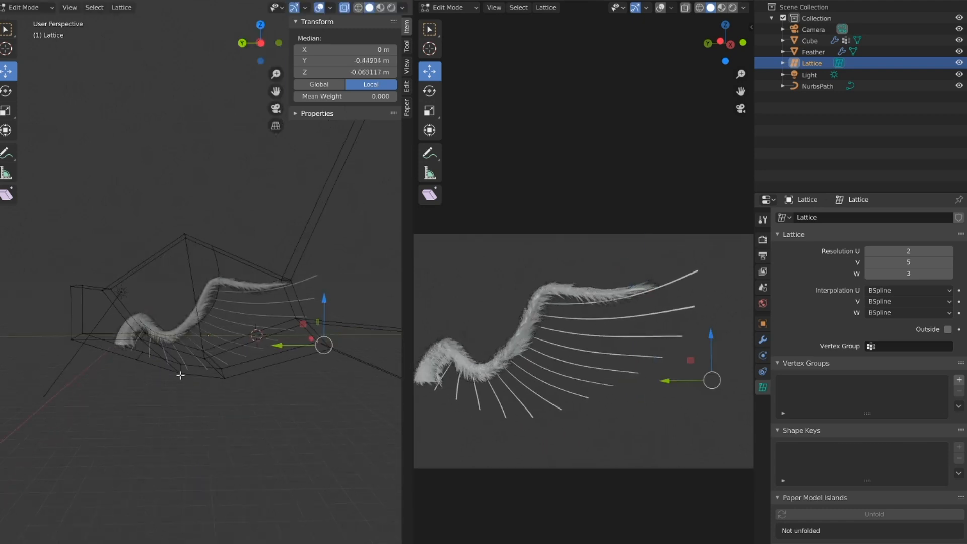
{"action": "left_click", "coordinate": [178, 374]}
{"action": "left_click_drag", "start_coordinate": [131, 368], "coordinate": [120, 366]}
{"action": "middle_click_drag", "start_coordinate": [121, 366], "coordinate": [152, 353], "text": "shift"}
{"action": "left_click_drag", "start_coordinate": [125, 324], "coordinate": [111, 324]}
{"action": "left_click_drag", "start_coordinate": [155, 278], "coordinate": [153, 267]}
{"action": "left_click", "coordinate": [113, 324]}
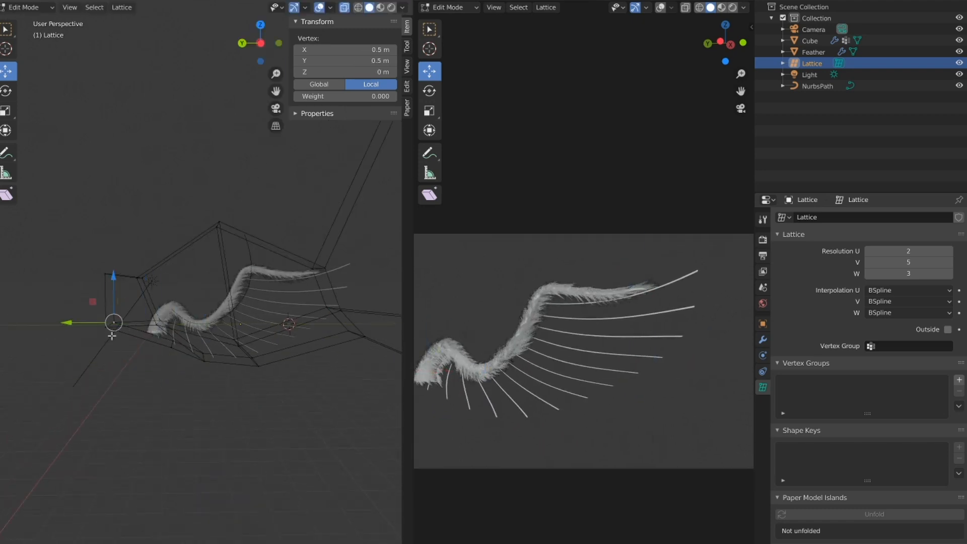
{"action": "scroll", "coordinate": [171, 359], "scroll_direction": "up", "scroll_amount": 1}
{"action": "left_click_drag", "start_coordinate": [112, 332], "coordinate": [129, 355]}
{"action": "left_click", "coordinate": [170, 356], "text": "shift"}
{"action": "left_click_drag", "start_coordinate": [177, 308], "coordinate": [176, 314]}
Lower the upper lattice points beside the tip and raise the peak pair above the bend to about 0.713 m in Z
{"action": "scroll", "coordinate": [217, 211], "scroll_direction": "up", "scroll_amount": 1}
{"action": "middle_click_drag", "start_coordinate": [225, 201], "coordinate": [155, 261], "text": "shift"}
{"action": "left_click", "coordinate": [144, 258]}
{"action": "left_click", "coordinate": [155, 260], "text": "shift"}
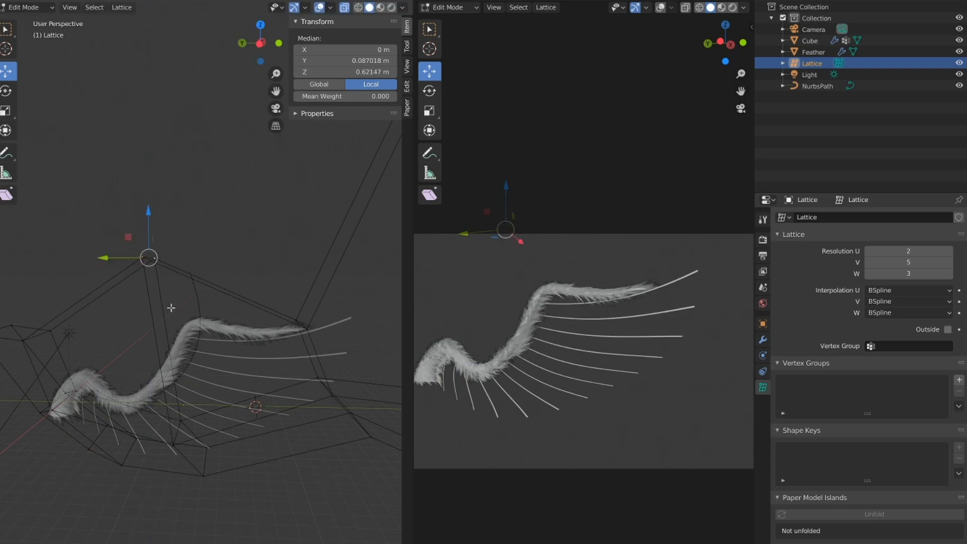
{"action": "middle_click_drag", "start_coordinate": [171, 307], "coordinate": [147, 296], "text": "shift"}
{"action": "middle_click_drag", "start_coordinate": [282, 303], "coordinate": [213, 311], "text": "shift"}
{"action": "left_click", "coordinate": [207, 320]}
{"action": "left_click_drag", "start_coordinate": [209, 277], "coordinate": [209, 295]}
{"action": "middle_click_drag", "start_coordinate": [141, 272], "coordinate": [212, 293], "text": "shift"}
{"action": "left_click", "coordinate": [122, 276]}
{"action": "left_click_drag", "start_coordinate": [130, 232], "coordinate": [131, 210]}
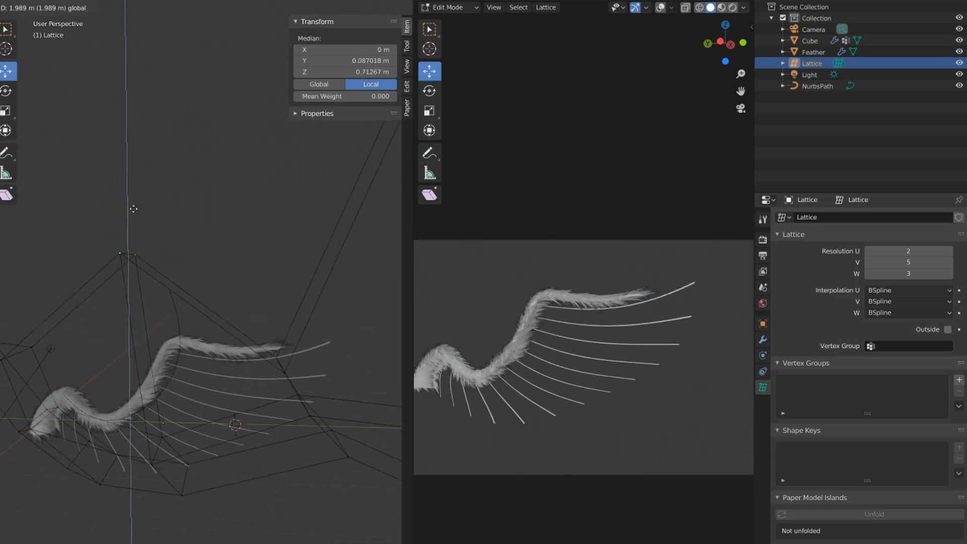
Pull the upper tip points of the lattice farther outward along Y and finish editing the lattice
{"action": "middle_click_drag", "start_coordinate": [577, 380], "coordinate": [592, 394], "text": "shift"}
{"action": "scroll", "coordinate": [592, 394], "scroll_direction": "down", "scroll_amount": 1}
{"action": "scroll", "coordinate": [100, 371], "scroll_direction": "down", "scroll_amount": 5}
{"action": "left_click", "coordinate": [223, 225]}
{"action": "left_click_drag", "start_coordinate": [197, 222], "coordinate": [280, 224]}
{"action": "scroll", "coordinate": [146, 374], "scroll_direction": "up", "scroll_amount": 4}
{"action": "key", "text": "Tab"}
Select the feather shafts and inspect their bend along the furry tail from several angles
{"action": "middle_click_drag", "start_coordinate": [255, 376], "coordinate": [145, 376], "text": "shift"}
{"action": "scroll", "coordinate": [161, 348], "scroll_direction": "up", "scroll_amount": 1}
{"action": "left_click", "coordinate": [201, 303]}
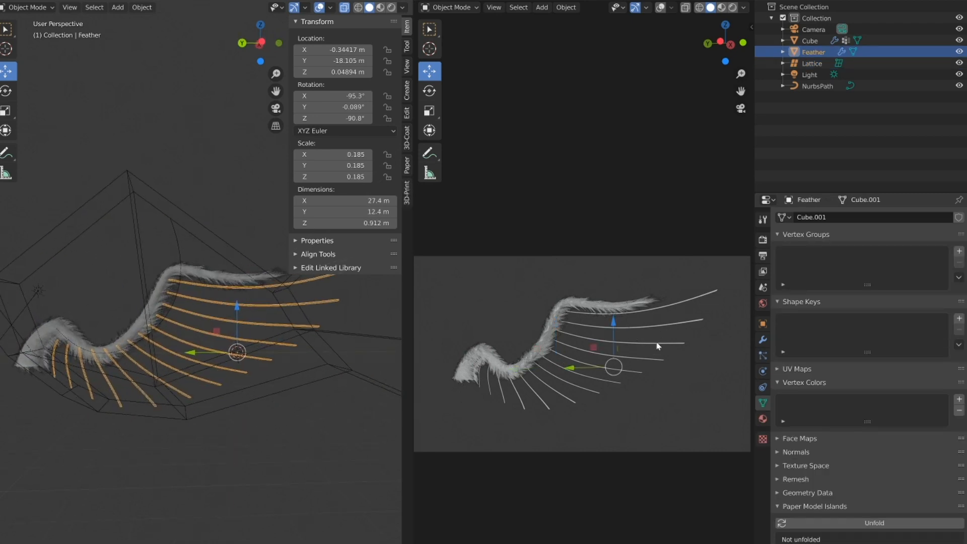
{"action": "middle_click_drag", "start_coordinate": [121, 348], "coordinate": [103, 354], "text": "shift"}
{"action": "scroll", "coordinate": [204, 342], "scroll_direction": "up", "scroll_amount": 2}
{"action": "mouse_move", "coordinate": [176, 345]}
{"action": "middle_mouse_down", "text": "shift"}
{"action": "mouse_move", "coordinate": [204, 342]}
{"action": "mouse_move", "coordinate": [174, 346]}
{"action": "middle_mouse_up", "text": "shift"}
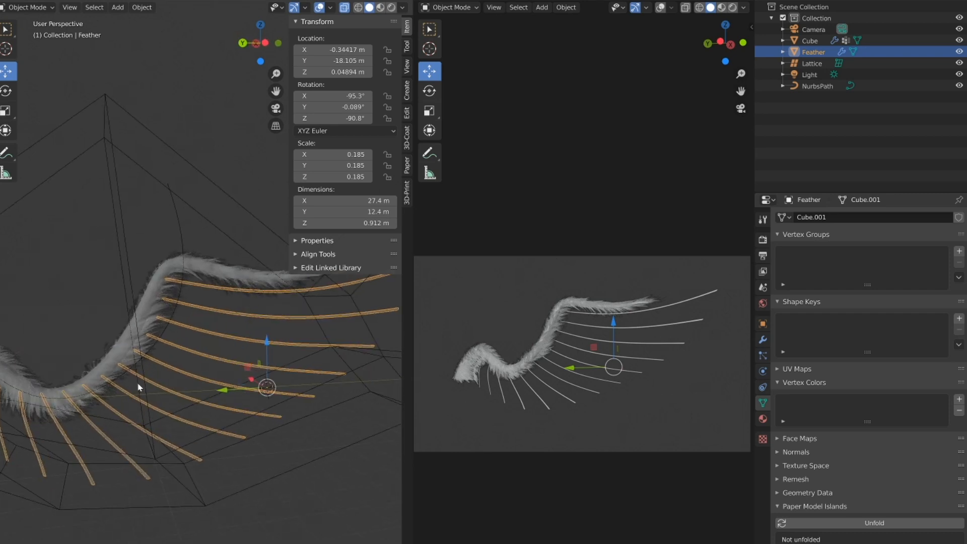
{"action": "middle_click_drag", "start_coordinate": [139, 387], "coordinate": [250, 402]}
{"action": "scroll", "coordinate": [251, 401], "scroll_direction": "down", "scroll_amount": 5}
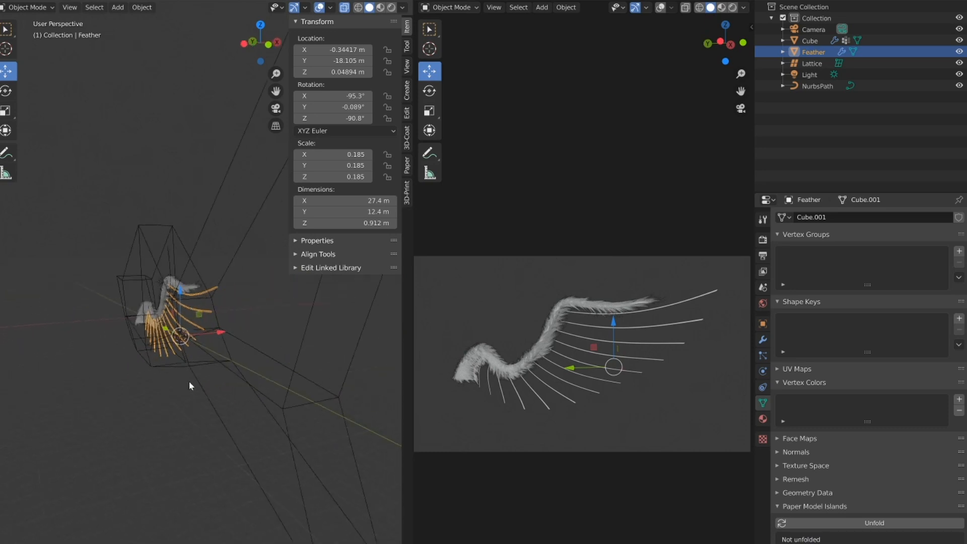
{"action": "scroll", "coordinate": [189, 383], "scroll_direction": "up", "scroll_amount": 3}
{"action": "middle_click_drag", "start_coordinate": [190, 383], "coordinate": [237, 385]}
{"action": "middle_click_drag", "start_coordinate": [241, 313], "coordinate": [237, 338]}
{"action": "scroll", "coordinate": [201, 322], "scroll_direction": "up", "scroll_amount": 4}
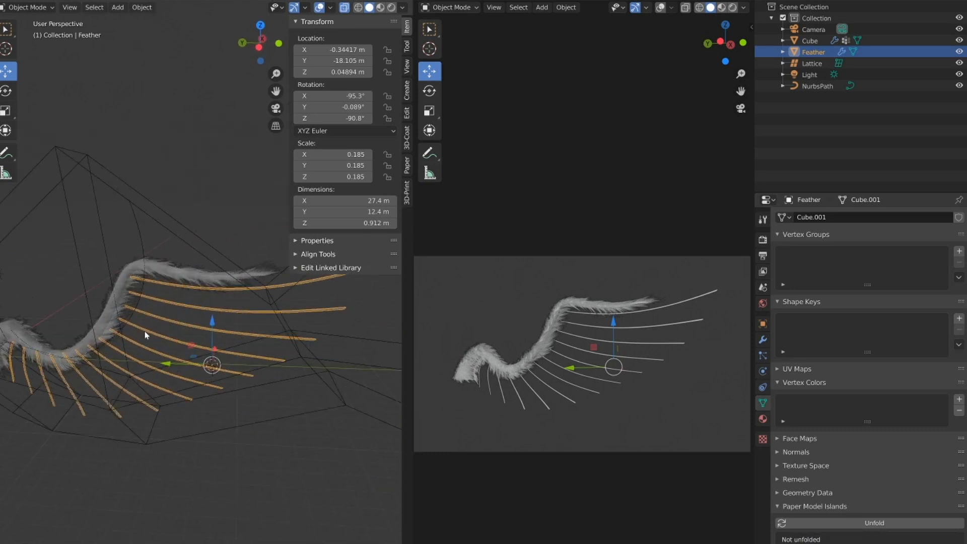
{"action": "scroll", "coordinate": [157, 245], "scroll_direction": "up", "scroll_amount": 3}
{"action": "middle_click_drag", "start_coordinate": [159, 252], "coordinate": [185, 262]}
Duplicate the feather shafts together with their guide path in place
{"action": "left_click", "coordinate": [189, 203], "text": "shift"}
{"action": "middle_click_drag", "start_coordinate": [190, 218], "coordinate": [122, 290]}
{"action": "key", "text": "shift+d"}
{"action": "right_click", "coordinate": [122, 290]}
{"action": "right_click", "coordinate": [221, 364]}
{"action": "left_click", "coordinate": [222, 362]}
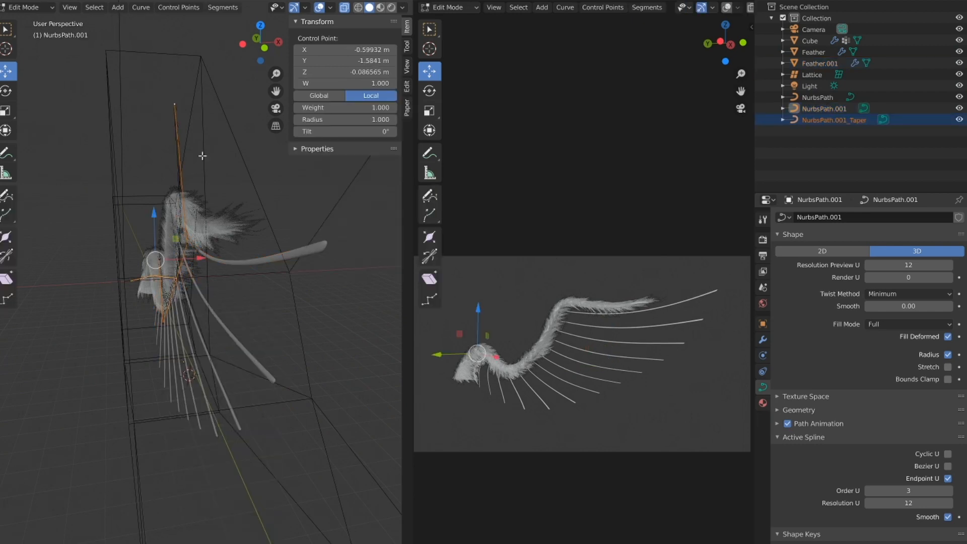
{"action": "key", "text": "ctrl+z"}
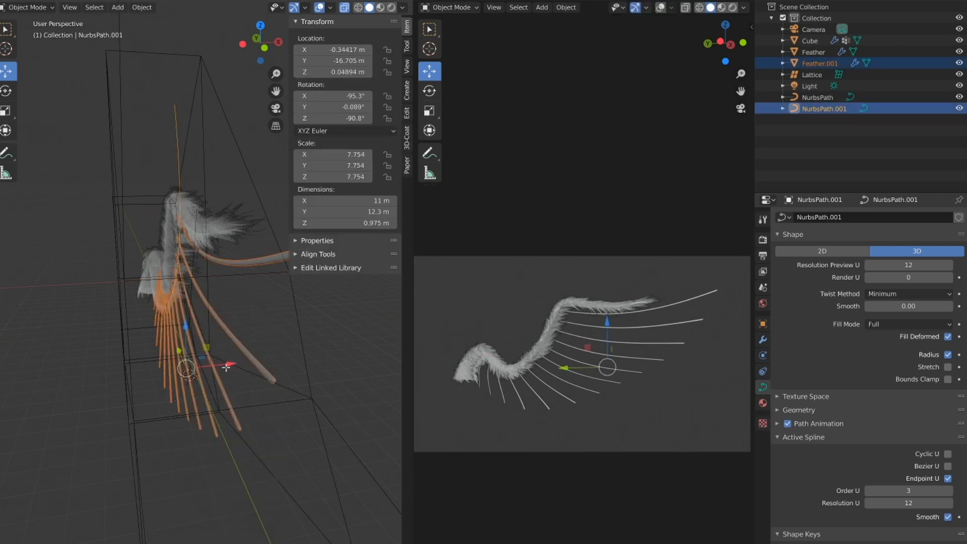
Move the duplicated feathers and path along X to about -0.223 m
{"action": "left_click_drag", "start_coordinate": [226, 368], "coordinate": [228, 364]}
{"action": "middle_click_drag", "start_coordinate": [228, 365], "coordinate": [162, 298]}
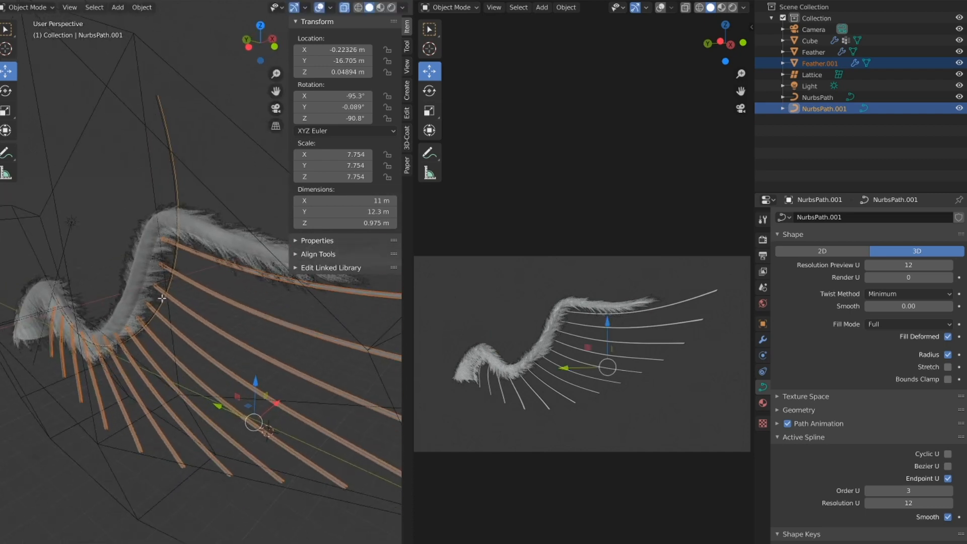
Adjust the tilt of all control points on the duplicated path
{"action": "left_click", "coordinate": [177, 178]}
{"action": "middle_click_drag", "start_coordinate": [178, 177], "coordinate": [252, 170]}
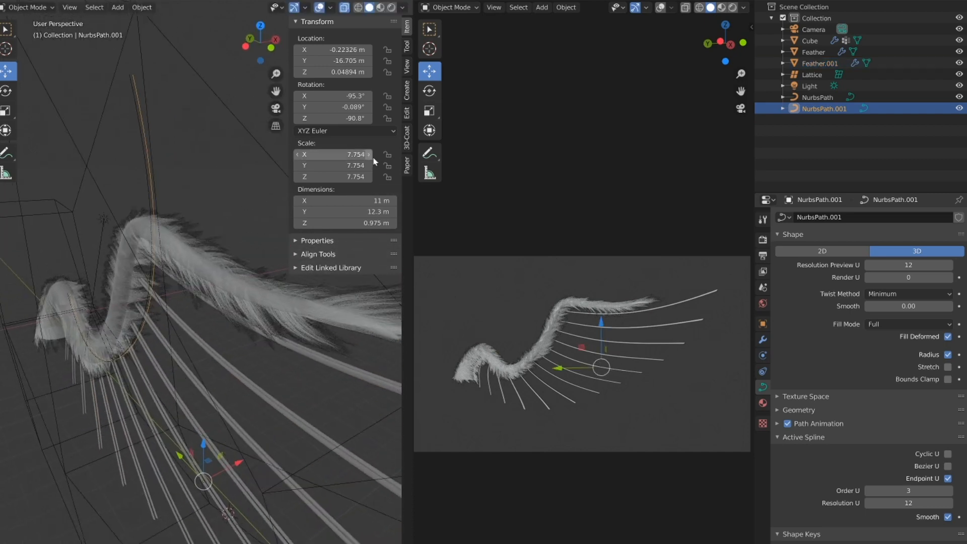
{"action": "key", "text": "Tab"}
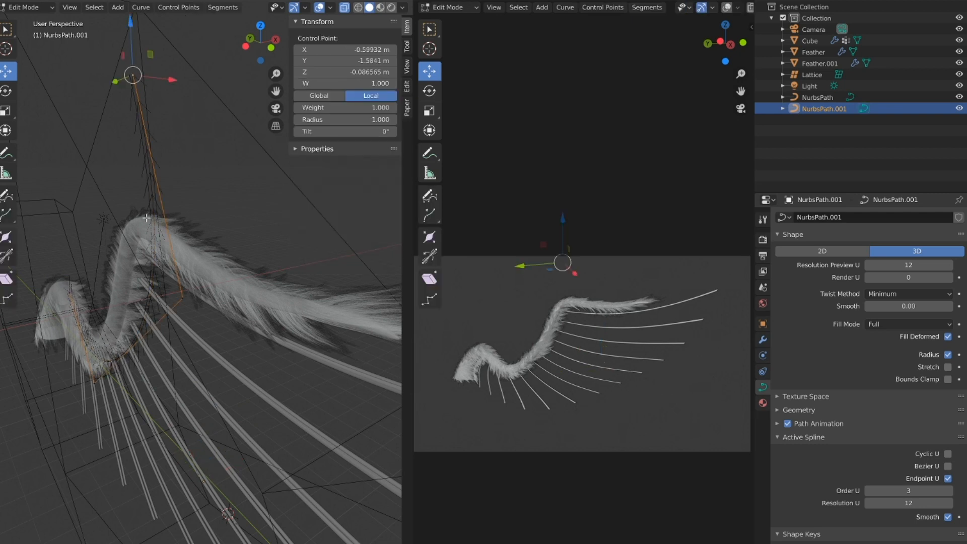
{"action": "key", "text": "a"}
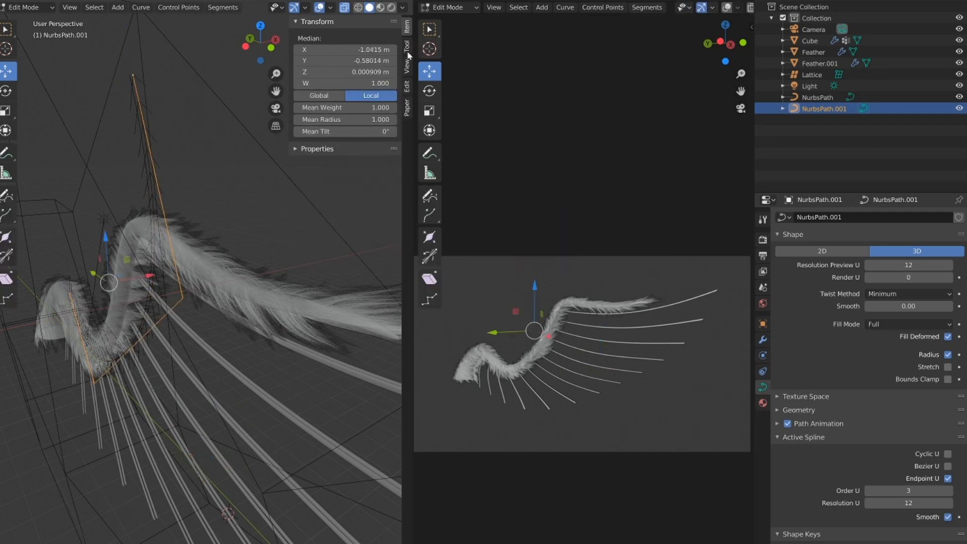
{"action": "middle_click_drag", "start_coordinate": [233, 235], "coordinate": [189, 269]}
{"action": "left_click_drag", "start_coordinate": [345, 132], "coordinate": [353, 131]}
{"action": "mouse_move", "coordinate": [205, 301]}
{"action": "middle_mouse_down"}
{"action": "mouse_move", "coordinate": [152, 264]}
{"action": "mouse_move", "coordinate": [205, 293]}
{"action": "mouse_move", "coordinate": [171, 234]}
{"action": "mouse_move", "coordinate": [194, 260]}
{"action": "mouse_move", "coordinate": [243, 237]}
{"action": "mouse_move", "coordinate": [195, 314]}
{"action": "middle_mouse_up"}
{"action": "key", "text": "Tab"}
Set the Array modifier's relative X offset on the duplicated feathers to 10.180
{"action": "left_click", "coordinate": [258, 234]}
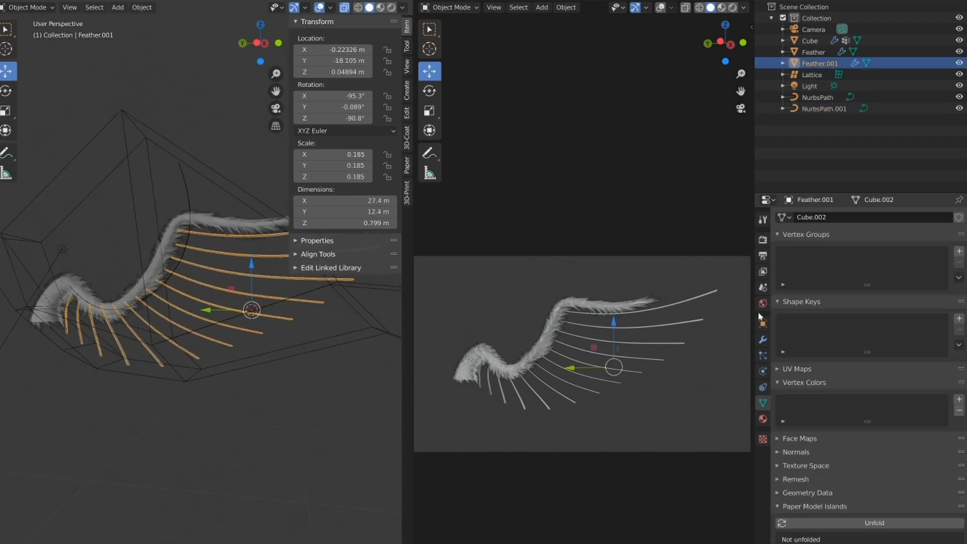
{"action": "left_click", "coordinate": [763, 342]}
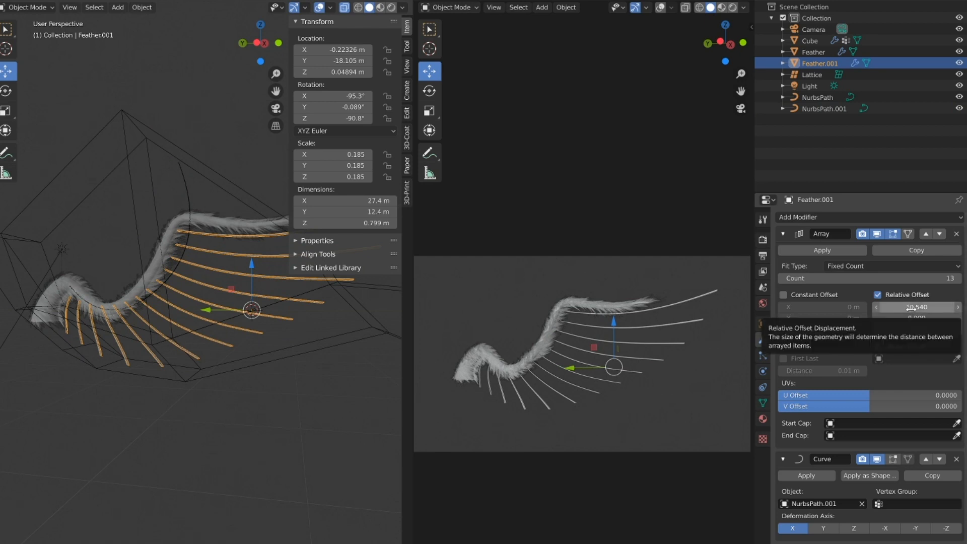
{"action": "mouse_move", "coordinate": [917, 307]}
{"action": "left_mouse_down"}
{"action": "mouse_move", "coordinate": [929, 306]}
{"action": "mouse_move", "coordinate": [905, 307]}
{"action": "left_mouse_up"}
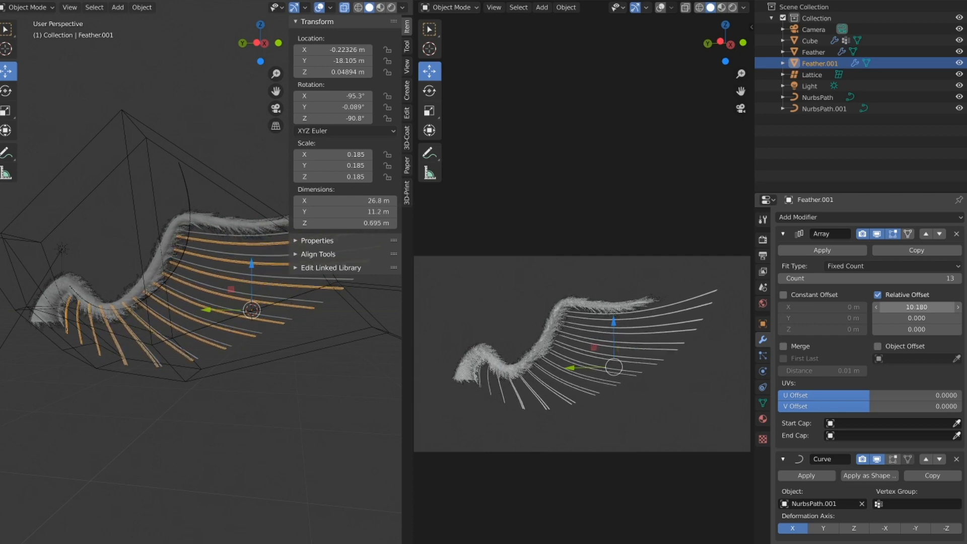
{"action": "scroll", "coordinate": [217, 327], "scroll_direction": "down", "scroll_amount": 3}
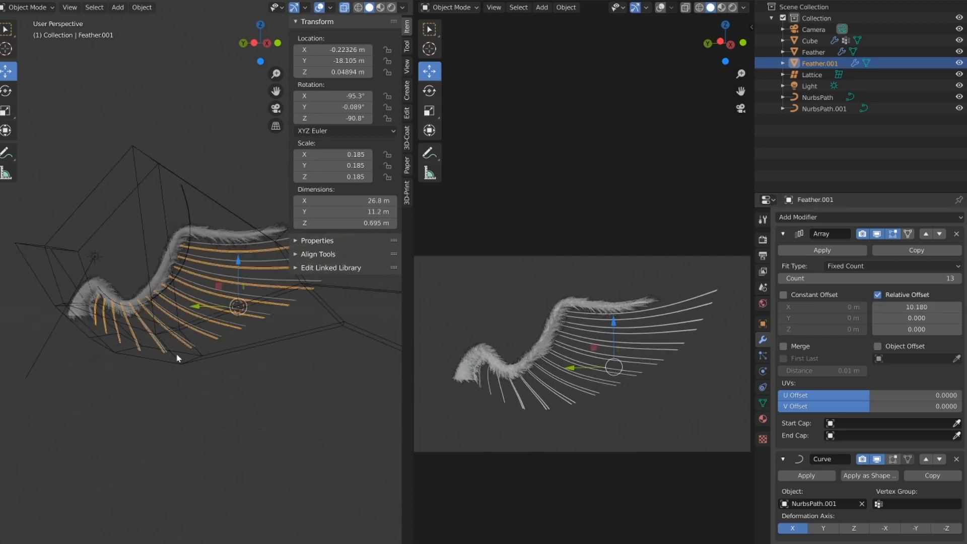
{"action": "middle_click_drag", "start_coordinate": [216, 327], "coordinate": [215, 374]}
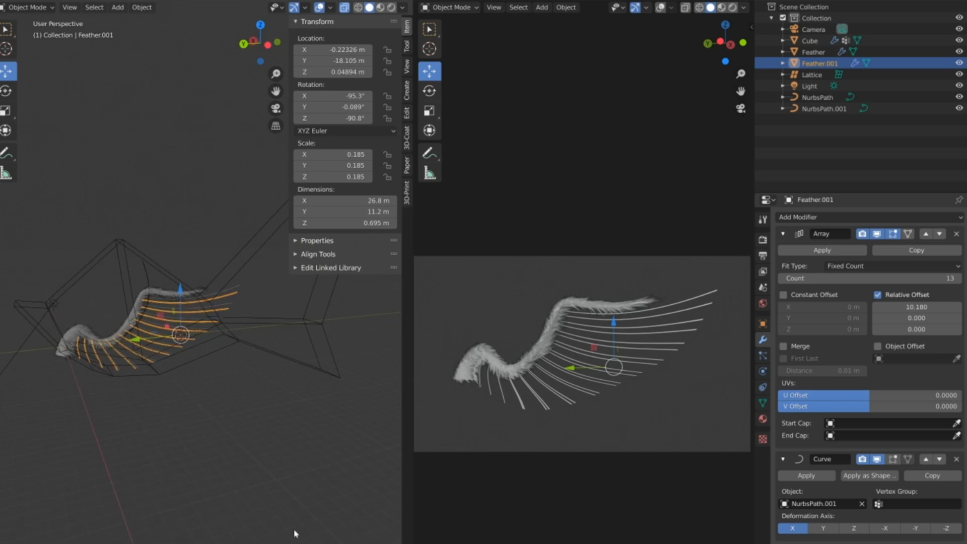
{"action": "middle_click_drag", "start_coordinate": [225, 436], "coordinate": [228, 403]}
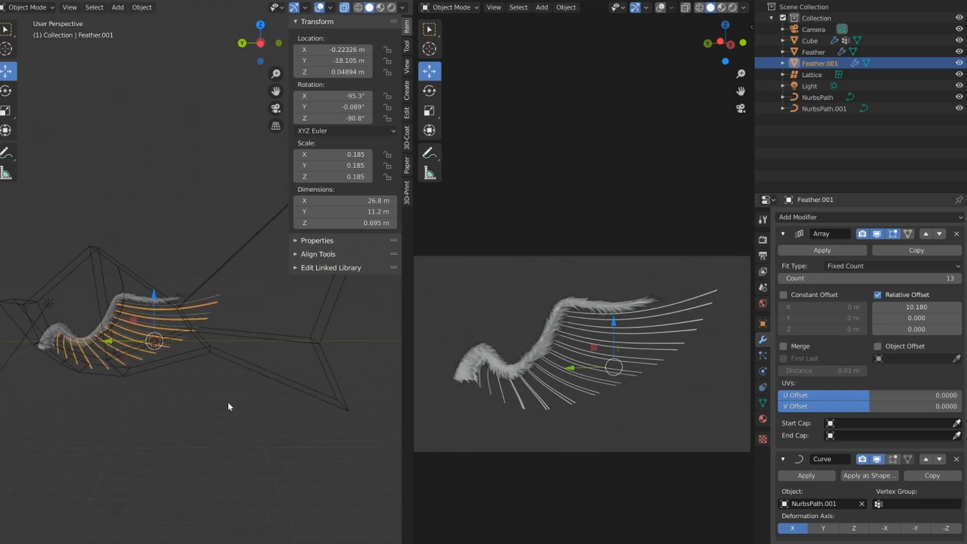
Duplicate the deformation lattice in place
{"action": "middle_click_drag", "start_coordinate": [173, 388], "coordinate": [62, 336]}
{"action": "left_click", "coordinate": [195, 303]}
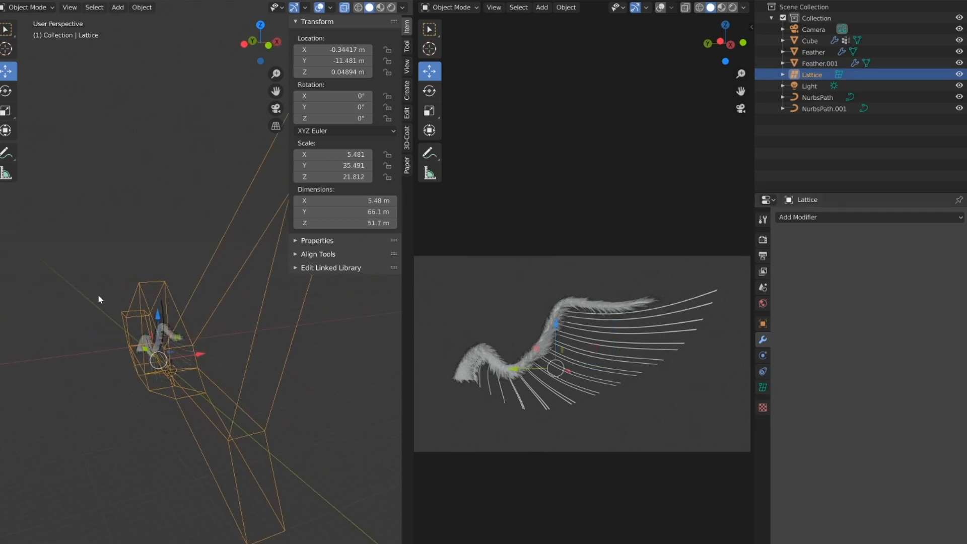
{"action": "key", "text": "shift+d"}
{"action": "key", "text": "Escape"}
{"action": "middle_click_drag", "start_coordinate": [102, 295], "coordinate": [205, 299]}
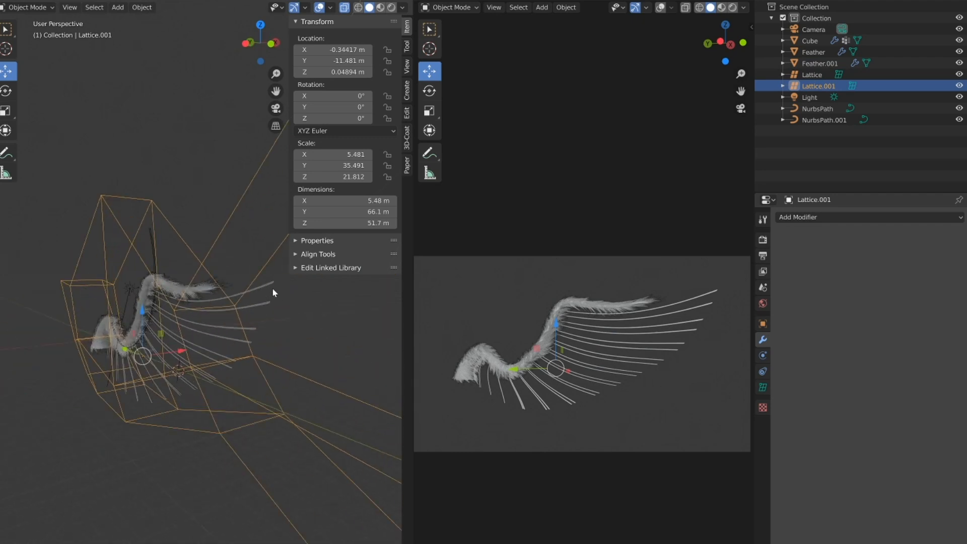
Assign the duplicated lattice as the deforming object for the duplicated feather shafts
{"action": "left_click", "coordinate": [264, 301]}
{"action": "middle_click_drag", "start_coordinate": [264, 301], "coordinate": [327, 375]}
{"action": "scroll", "coordinate": [869, 373], "scroll_direction": "down", "scroll_amount": 1}
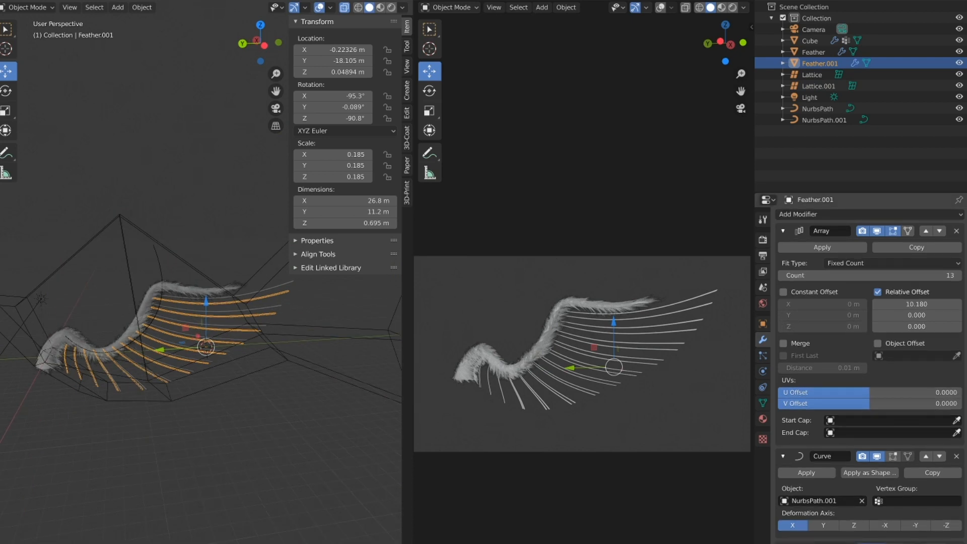
{"action": "left_click", "coordinate": [816, 500]}
{"action": "left_click", "coordinate": [805, 491]}
{"action": "middle_click_drag", "start_coordinate": [172, 373], "coordinate": [194, 370]}
Open the duplicated lattice for editing and lower its upper outer tip points by about 33 m
{"action": "left_click", "coordinate": [819, 86]}
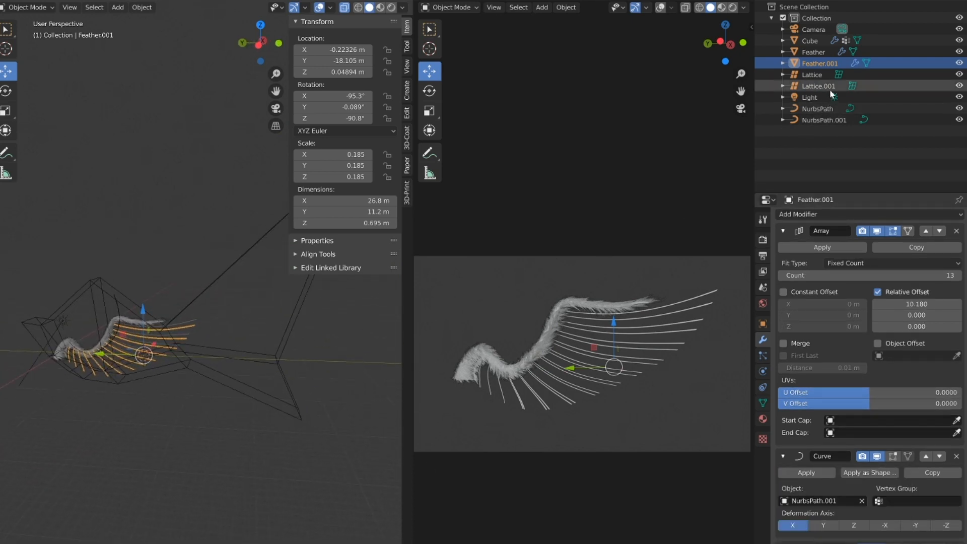
{"action": "key", "text": "Tab"}
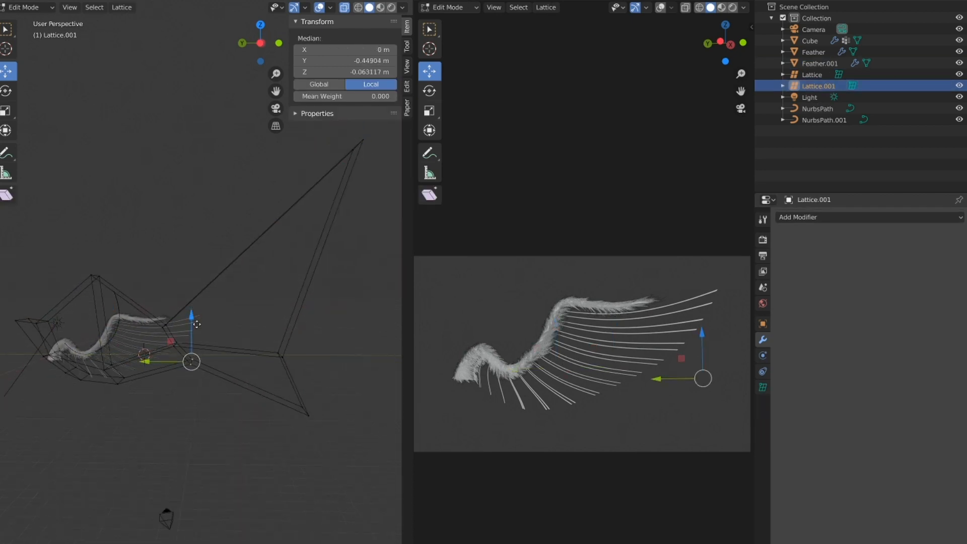
{"action": "left_click_drag", "start_coordinate": [197, 325], "coordinate": [197, 373]}
{"action": "middle_click_drag", "start_coordinate": [197, 373], "coordinate": [181, 348]}
{"action": "left_click_drag", "start_coordinate": [104, 376], "coordinate": [146, 373]}
{"action": "middle_click_drag", "start_coordinate": [151, 366], "coordinate": [132, 372]}
{"action": "left_click", "coordinate": [220, 208]}
{"action": "left_click_drag", "start_coordinate": [222, 169], "coordinate": [230, 283]}
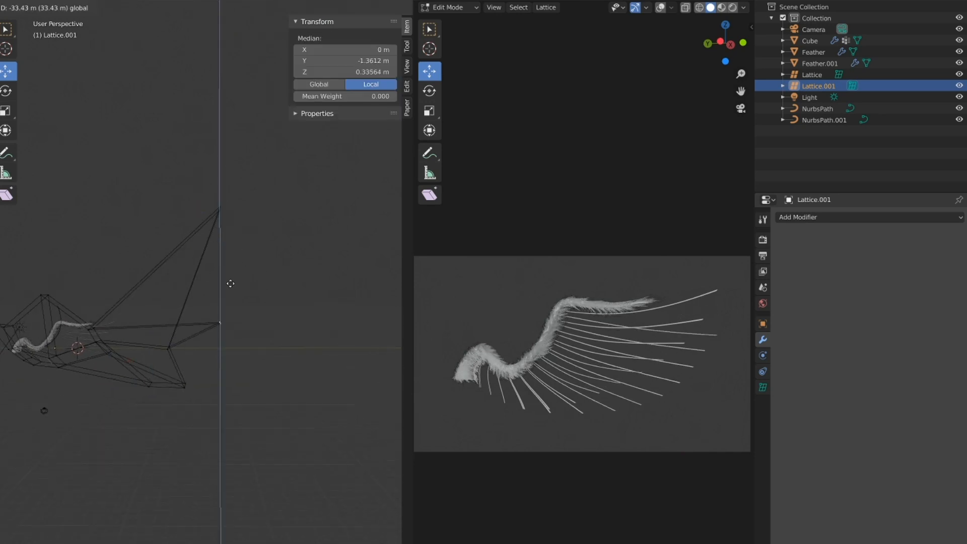
Move the lattice's tip points farther outward and raise the upper points near the end of the fur
{"action": "middle_click_drag", "start_coordinate": [231, 283], "coordinate": [268, 295], "text": "shift"}
{"action": "left_click_drag", "start_coordinate": [212, 334], "coordinate": [290, 335]}
{"action": "left_click_drag", "start_coordinate": [123, 332], "coordinate": [137, 347]}
{"action": "left_click_drag", "start_coordinate": [130, 296], "coordinate": [128, 275]}
{"action": "middle_click_drag", "start_coordinate": [508, 465], "coordinate": [490, 449], "text": "shift"}
Lower the bottom points beneath the outer feathers by about 5 m
{"action": "middle_click_drag", "start_coordinate": [151, 388], "coordinate": [179, 349], "text": "shift"}
{"action": "left_click_drag", "start_coordinate": [169, 357], "coordinate": [185, 375]}
{"action": "left_click_drag", "start_coordinate": [172, 333], "coordinate": [172, 368]}
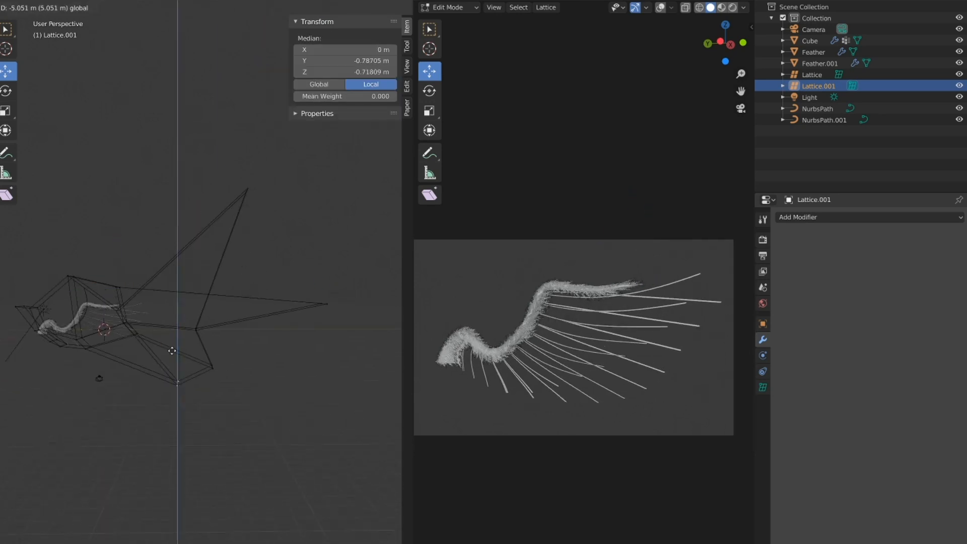
{"action": "mouse_move", "coordinate": [172, 367]}
{"action": "middle_mouse_down"}
{"action": "mouse_move", "coordinate": [183, 376]}
{"action": "mouse_move", "coordinate": [167, 375]}
{"action": "middle_mouse_up"}
Hide the original lattice, then shift the duplicate's middle points beyond the feather tips outward and slightly up
{"action": "left_click", "coordinate": [959, 75]}
{"action": "left_click", "coordinate": [134, 346]}
{"action": "left_click_drag", "start_coordinate": [90, 343], "coordinate": [121, 340]}
{"action": "left_click_drag", "start_coordinate": [165, 296], "coordinate": [165, 279]}
{"action": "middle_click_drag", "start_coordinate": [580, 413], "coordinate": [550, 413], "text": "shift"}
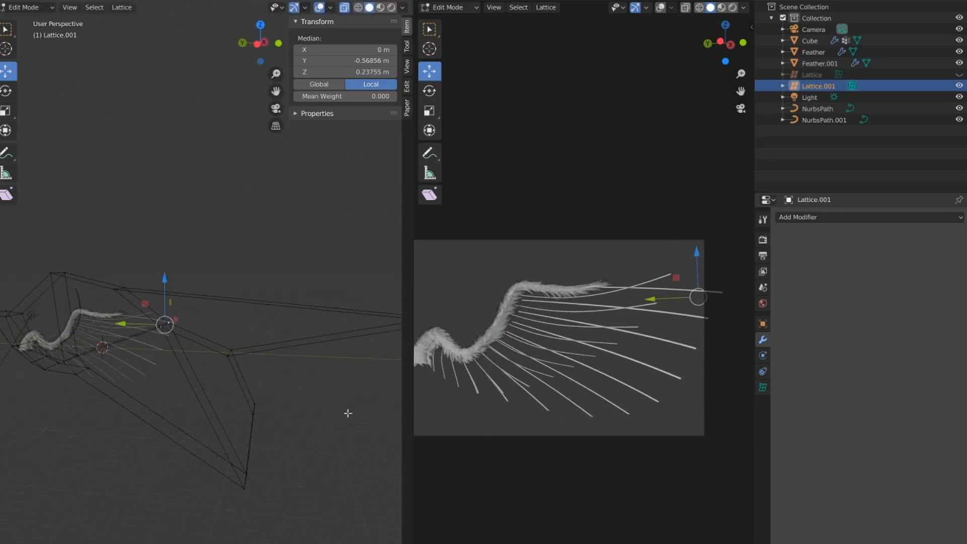
Pull the duplicated lattice's upper outer tip points back toward the wing and adjust their height
{"action": "scroll", "coordinate": [252, 376], "scroll_direction": "down", "scroll_amount": 2}
{"action": "middle_click_drag", "start_coordinate": [222, 370], "coordinate": [213, 363]}
{"action": "left_click_drag", "start_coordinate": [302, 300], "coordinate": [331, 328]}
{"action": "left_click_drag", "start_coordinate": [273, 313], "coordinate": [186, 313]}
{"action": "left_click_drag", "start_coordinate": [234, 263], "coordinate": [234, 216]}
{"action": "left_click_drag", "start_coordinate": [177, 266], "coordinate": [177, 285]}
Nudge the lattice's upper peak points above the wing's bend to refine the feather curve
{"action": "middle_click_drag", "start_coordinate": [177, 284], "coordinate": [206, 294]}
{"action": "key", "text": "b"}
{"action": "left_click_drag", "start_coordinate": [132, 299], "coordinate": [154, 322]}
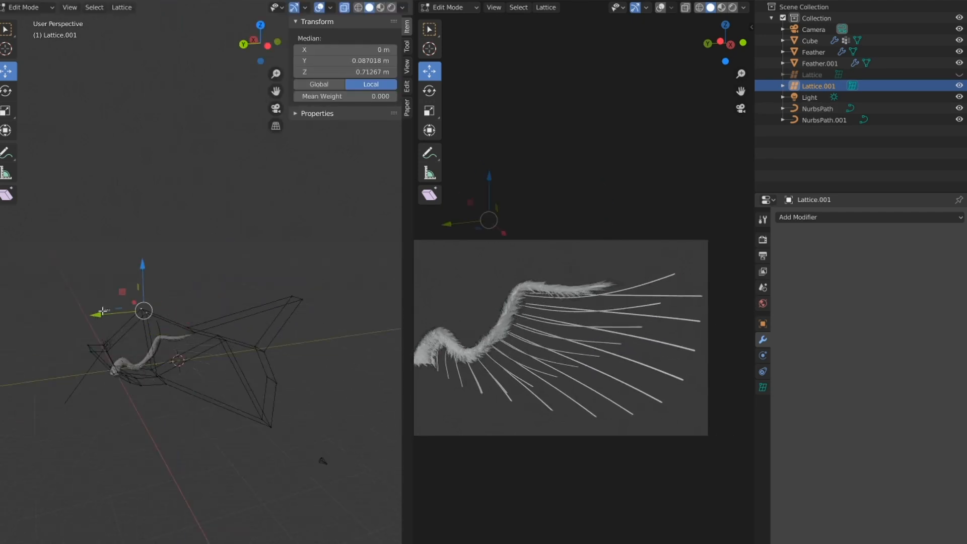
{"action": "middle_click_drag", "start_coordinate": [210, 400], "coordinate": [188, 375]}
{"action": "left_click_drag", "start_coordinate": [122, 330], "coordinate": [119, 330]}
{"action": "left_click_drag", "start_coordinate": [170, 278], "coordinate": [171, 283]}
Raise the lower lattice points beneath the wing's bend slightly
{"action": "middle_click_drag", "start_coordinate": [170, 302], "coordinate": [197, 327]}
{"action": "key", "text": "b"}
{"action": "left_click_drag", "start_coordinate": [106, 359], "coordinate": [132, 384]}
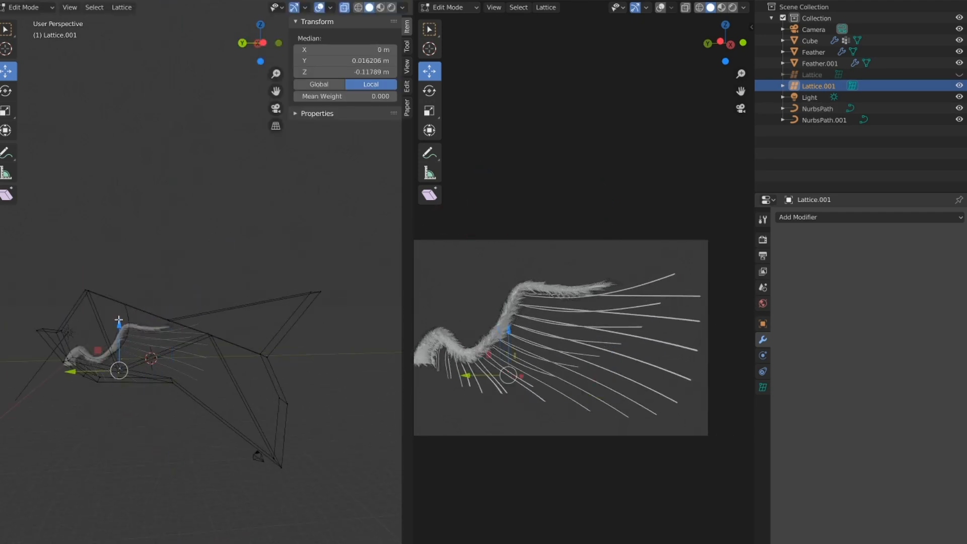
{"action": "left_click_drag", "start_coordinate": [119, 324], "coordinate": [118, 308]}
Raise the upper outer corner points of the duplicated lattice by about 20 m
{"action": "mouse_move", "coordinate": [217, 391]}
{"action": "middle_mouse_down"}
{"action": "mouse_move", "coordinate": [201, 386]}
{"action": "mouse_move", "coordinate": [231, 388]}
{"action": "middle_mouse_up"}
{"action": "left_click", "coordinate": [270, 393]}
{"action": "left_click_drag", "start_coordinate": [232, 304], "coordinate": [235, 219]}
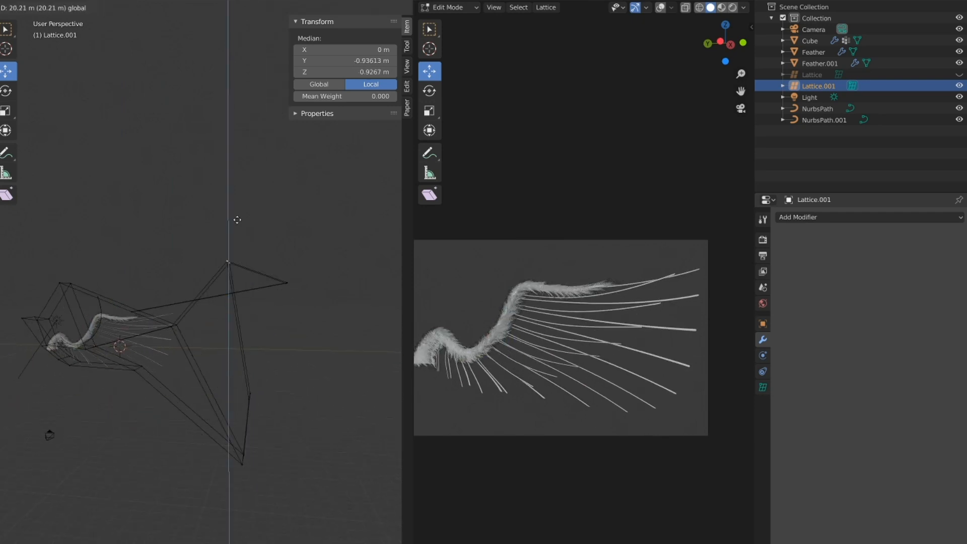
Lower the bottom lattice points under the wing's bend by about 3 m
{"action": "scroll", "coordinate": [152, 388], "scroll_direction": "up", "scroll_amount": 3}
{"action": "middle_click_drag", "start_coordinate": [123, 390], "coordinate": [181, 372], "text": "shift"}
{"action": "key", "text": "b"}
{"action": "left_click_drag", "start_coordinate": [114, 344], "coordinate": [137, 368]}
{"action": "mouse_move", "coordinate": [130, 308]}
{"action": "left_mouse_down"}
{"action": "mouse_move", "coordinate": [135, 280]}
{"action": "mouse_move", "coordinate": [120, 322]}
{"action": "left_mouse_up"}
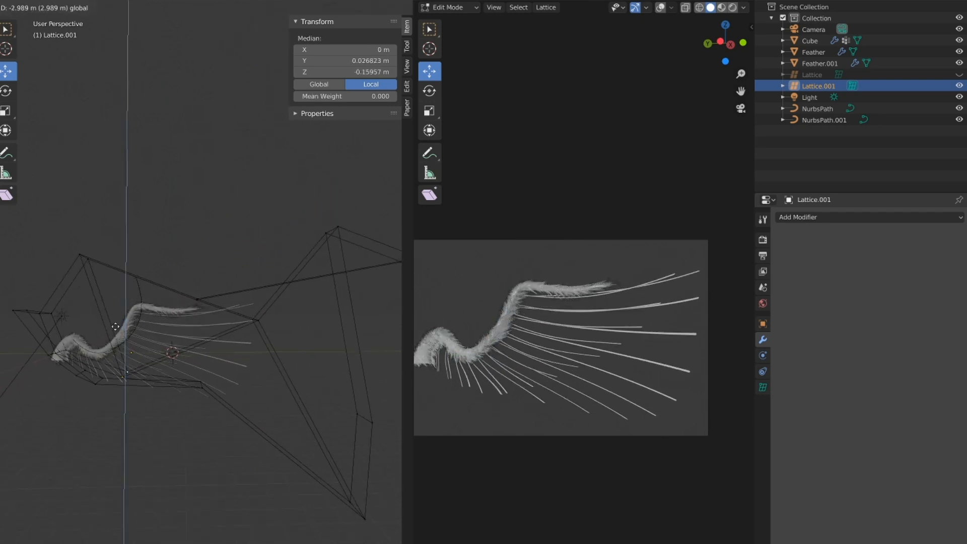
{"action": "middle_click_drag", "start_coordinate": [121, 367], "coordinate": [146, 379], "text": "shift"}
Move the lattice's lower outer corner points inward and raise them to shorten the lower feathers
{"action": "middle_click_drag", "start_coordinate": [352, 453], "coordinate": [217, 398], "text": "shift"}
{"action": "key", "text": "b"}
{"action": "left_click_drag", "start_coordinate": [229, 448], "coordinate": [266, 487]}
{"action": "left_click_drag", "start_coordinate": [241, 427], "coordinate": [207, 409]}
{"action": "left_click_drag", "start_coordinate": [203, 459], "coordinate": [155, 406]}
{"action": "mouse_move", "coordinate": [197, 412]}
{"action": "left_mouse_down"}
{"action": "mouse_move", "coordinate": [201, 369]}
{"action": "mouse_move", "coordinate": [199, 425]}
{"action": "left_mouse_up"}
{"action": "middle_click_drag", "start_coordinate": [211, 428], "coordinate": [280, 446], "text": "shift"}
{"action": "middle_click_drag", "start_coordinate": [565, 423], "coordinate": [604, 428], "text": "shift"}
{"action": "left_click_drag", "start_coordinate": [266, 441], "coordinate": [260, 357]}
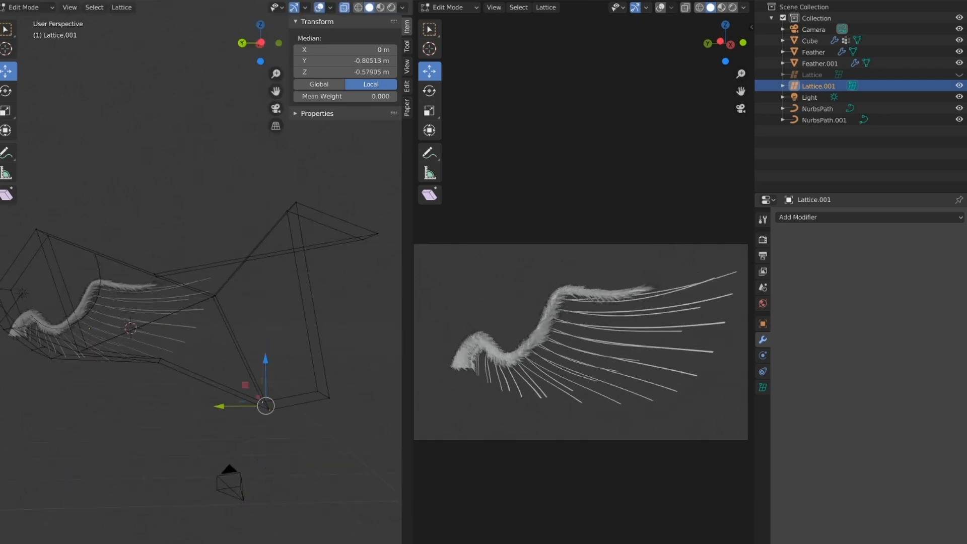
Raise the lower lattice points beneath the feathers and lower the upper peak points above the wing's bend
{"action": "middle_click_drag", "start_coordinate": [157, 388], "coordinate": [193, 420], "text": "shift"}
{"action": "left_click_drag", "start_coordinate": [100, 400], "coordinate": [128, 386]}
{"action": "left_click_drag", "start_coordinate": [168, 345], "coordinate": [168, 321]}
{"action": "left_click_drag", "start_coordinate": [63, 250], "coordinate": [96, 279]}
{"action": "left_click_drag", "start_coordinate": [77, 229], "coordinate": [67, 253]}
Fine-tune the middle and lower lattice points around the wing's bend, shifting them along the Y axis
{"action": "middle_click_drag", "start_coordinate": [67, 252], "coordinate": [152, 263], "text": "shift"}
{"action": "left_click_drag", "start_coordinate": [112, 299], "coordinate": [138, 344]}
{"action": "mouse_move", "coordinate": [69, 328]}
{"action": "left_mouse_down"}
{"action": "mouse_move", "coordinate": [53, 319]}
{"action": "mouse_move", "coordinate": [61, 321]}
{"action": "left_mouse_up"}
{"action": "middle_click_drag", "start_coordinate": [68, 325], "coordinate": [74, 345]}
{"action": "left_click_drag", "start_coordinate": [116, 376], "coordinate": [147, 402]}
{"action": "left_click_drag", "start_coordinate": [78, 388], "coordinate": [80, 386]}
{"action": "middle_click_drag", "start_coordinate": [81, 385], "coordinate": [96, 391]}
{"action": "left_click_drag", "start_coordinate": [112, 372], "coordinate": [146, 403]}
{"action": "left_click_drag", "start_coordinate": [85, 389], "coordinate": [91, 391]}
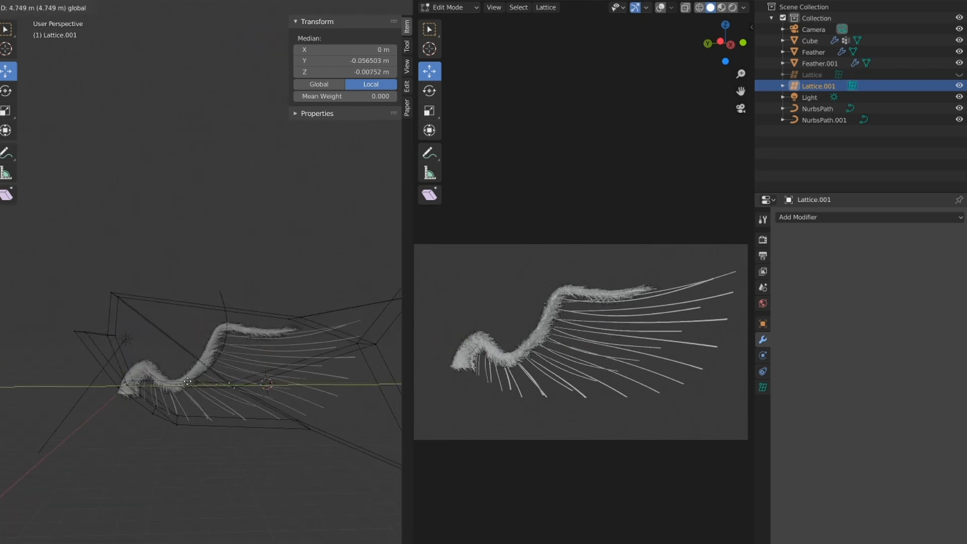
Shift the upper peak points slightly along Y toward the wing tip and finish editing the duplicated lattice
{"action": "left_click_drag", "start_coordinate": [101, 282], "coordinate": [141, 315]}
{"action": "left_click_drag", "start_coordinate": [81, 295], "coordinate": [102, 293]}
{"action": "scroll", "coordinate": [283, 372], "scroll_direction": "down", "scroll_amount": 1}
{"action": "middle_click_drag", "start_coordinate": [323, 378], "coordinate": [261, 401], "text": "shift"}
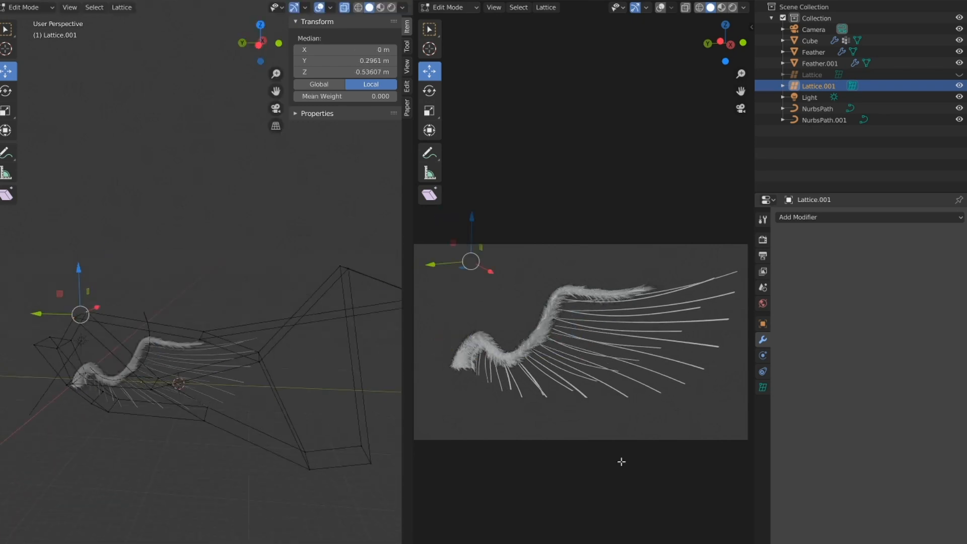
{"action": "key", "text": "Tab"}
{"action": "middle_click_drag", "start_coordinate": [149, 464], "coordinate": [234, 343], "text": "shift"}
{"action": "scroll", "coordinate": [199, 403], "scroll_direction": "up", "scroll_amount": 3}
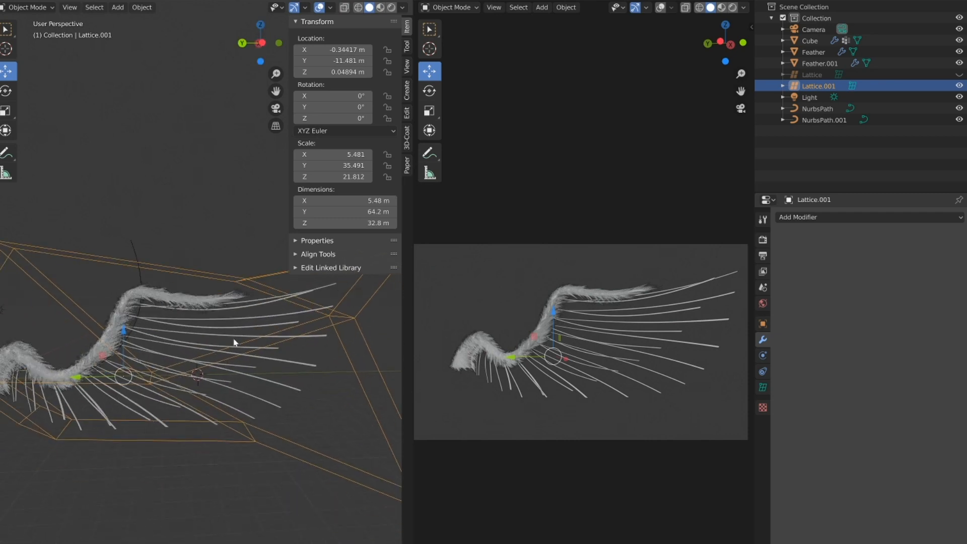
Apply the Array modifier on the original feather shafts
{"action": "left_click", "coordinate": [231, 312]}
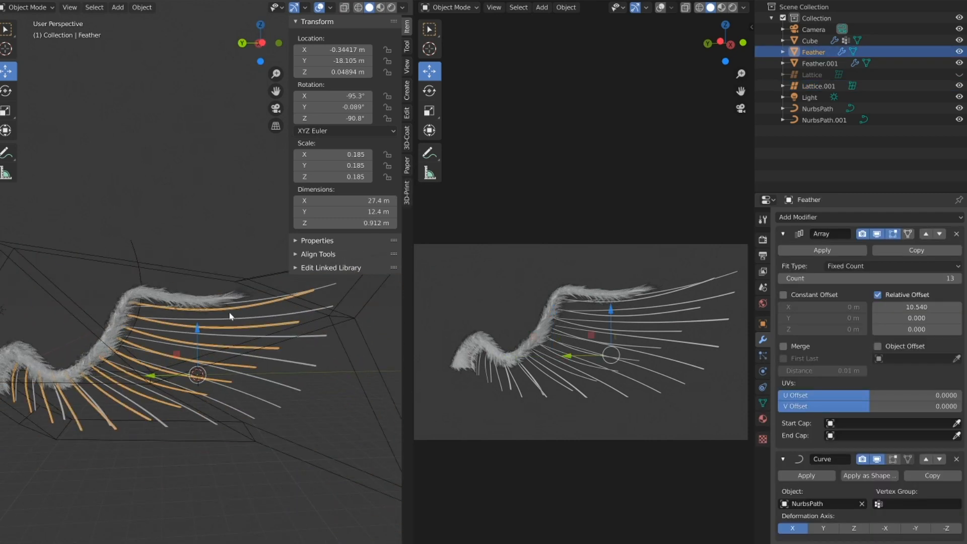
{"action": "middle_click_drag", "start_coordinate": [220, 339], "coordinate": [214, 348]}
{"action": "scroll", "coordinate": [603, 384], "scroll_direction": "up", "scroll_amount": 2}
{"action": "scroll", "coordinate": [604, 384], "scroll_direction": "down", "scroll_amount": 2}
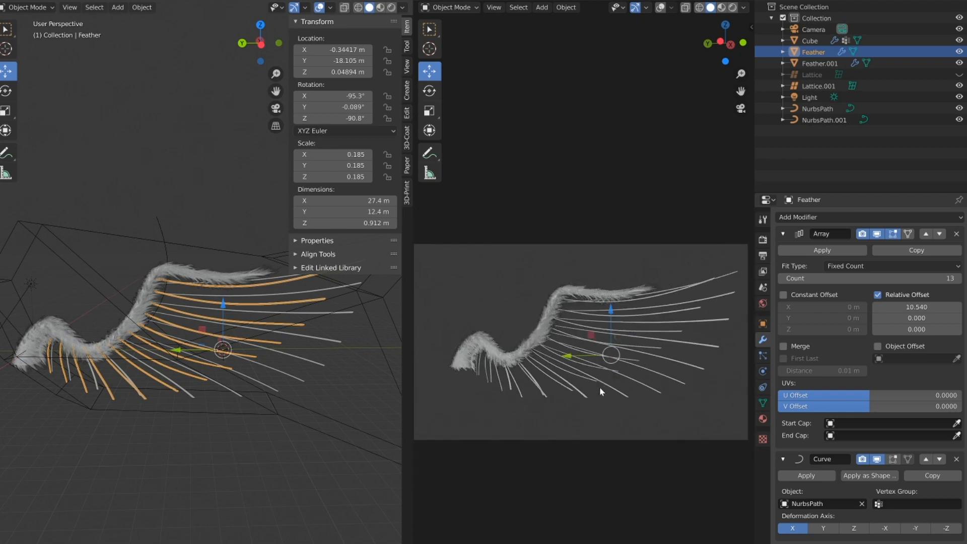
{"action": "scroll", "coordinate": [597, 390], "scroll_direction": "up", "scroll_amount": 2}
{"action": "scroll", "coordinate": [597, 390], "scroll_direction": "down", "scroll_amount": 1}
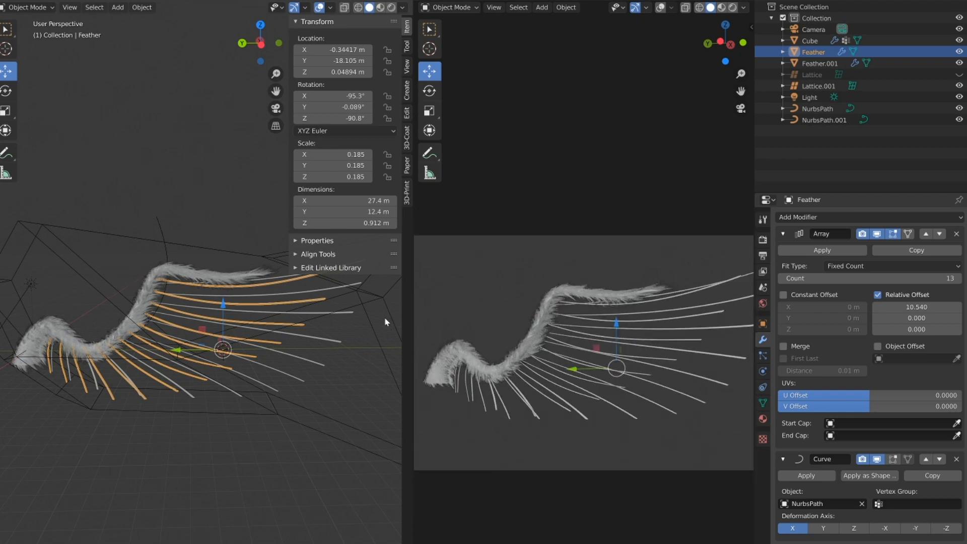
{"action": "left_click", "coordinate": [809, 249]}
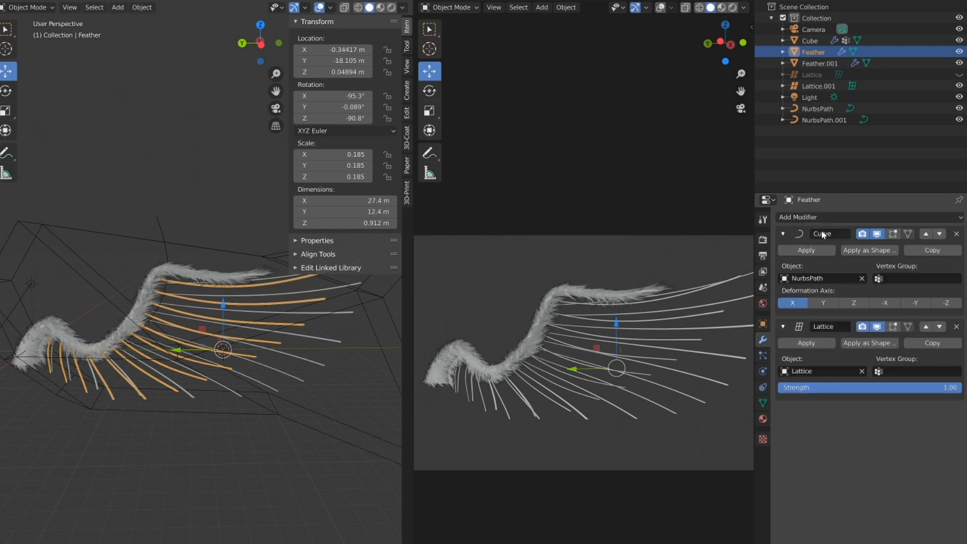
Add a particle system to the original feather shafts and name it Feather
{"action": "left_click", "coordinate": [763, 358]}
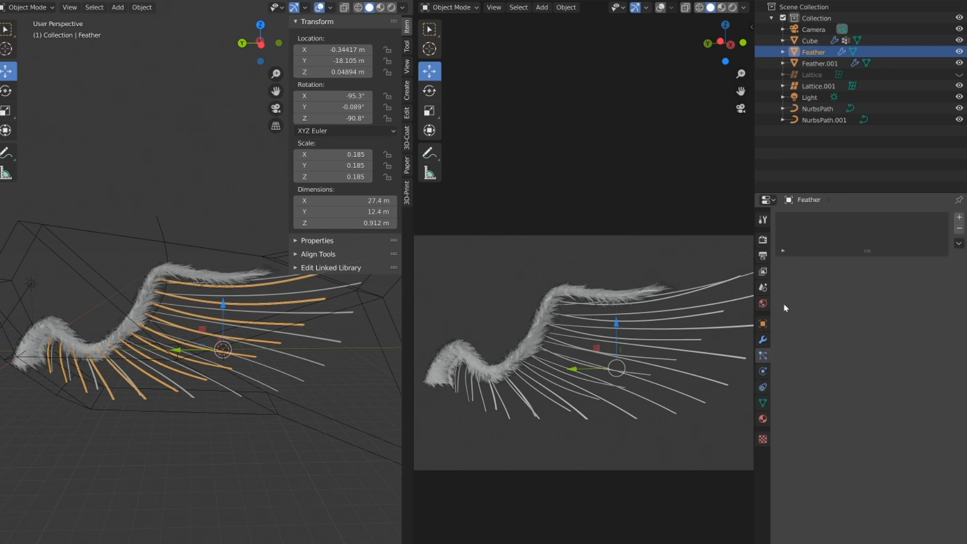
{"action": "left_click", "coordinate": [762, 419]}
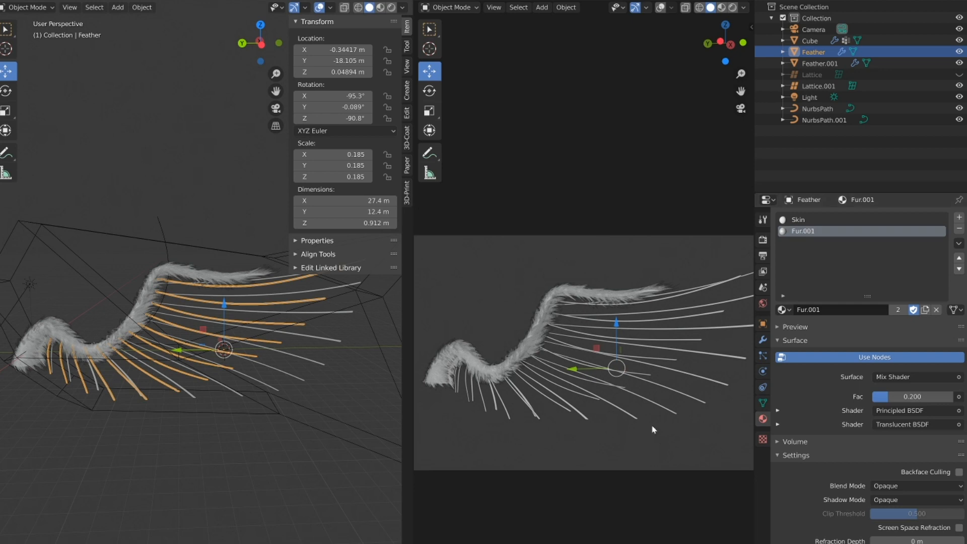
{"action": "left_click", "coordinate": [764, 356]}
{"action": "left_click", "coordinate": [960, 217]}
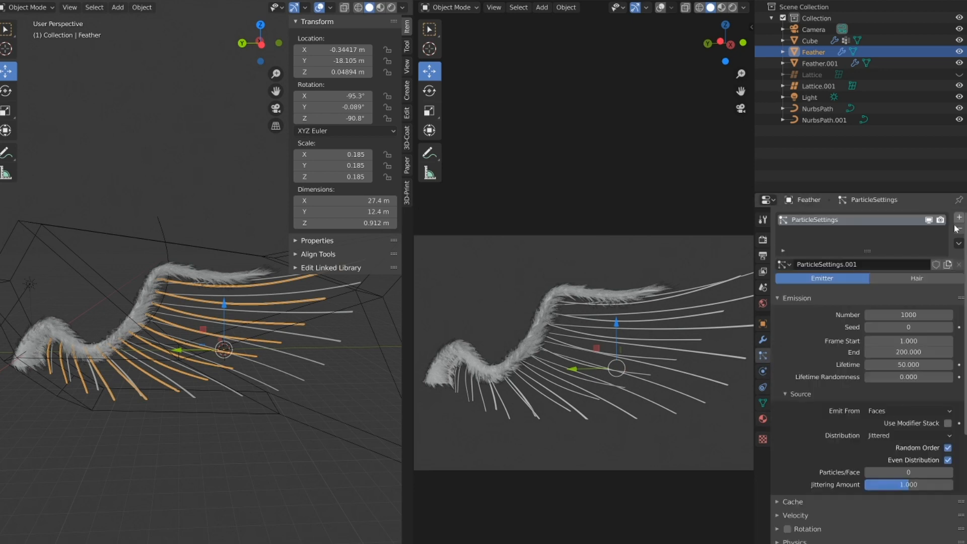
{"action": "double_click", "coordinate": [836, 221]}
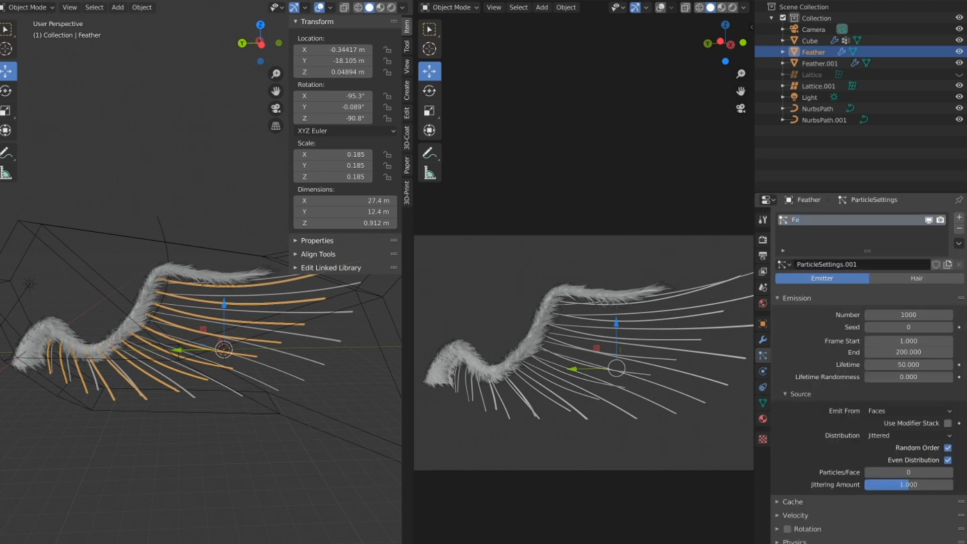
{"action": "type", "text": "Feather"}
{"action": "key", "text": "Return"}
Assign the existing Feather hair settings to the new particle system
{"action": "left_click", "coordinate": [783, 264]}
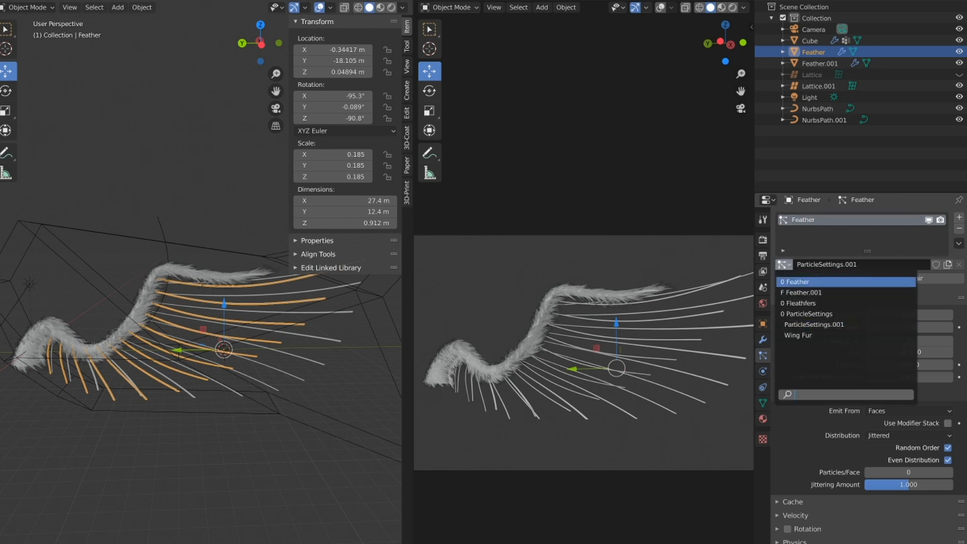
{"action": "left_click", "coordinate": [806, 281]}
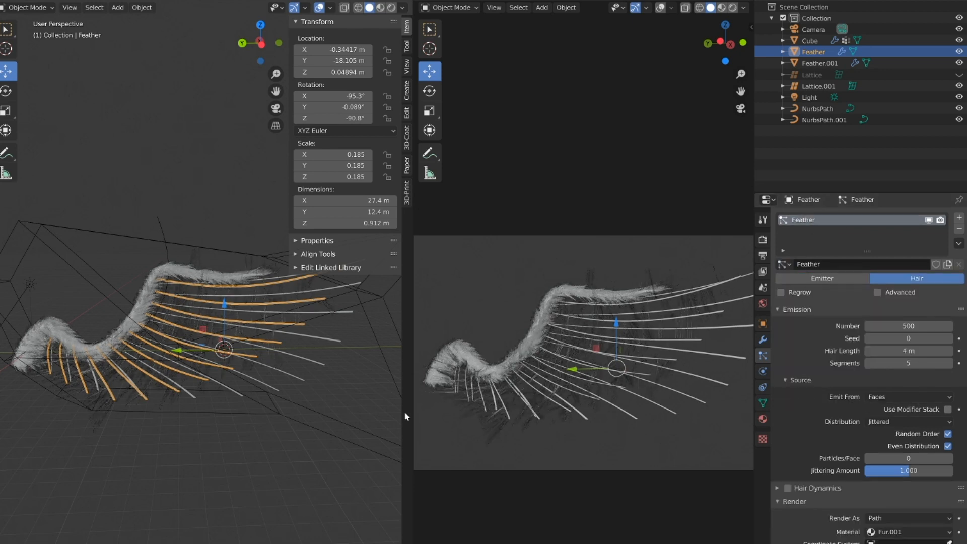
{"action": "scroll", "coordinate": [634, 443], "scroll_direction": "up", "scroll_amount": 2}
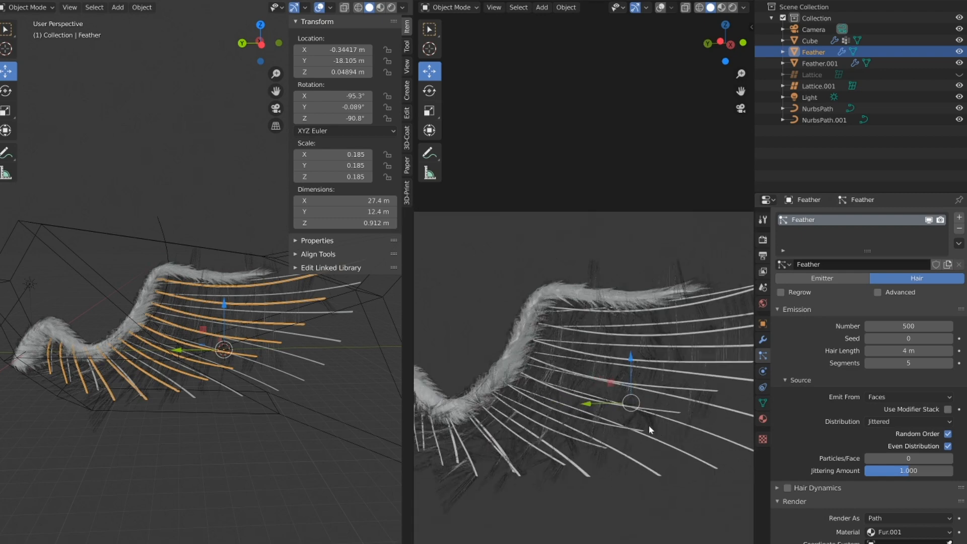
{"action": "scroll", "coordinate": [640, 426], "scroll_direction": "up", "scroll_amount": 1}
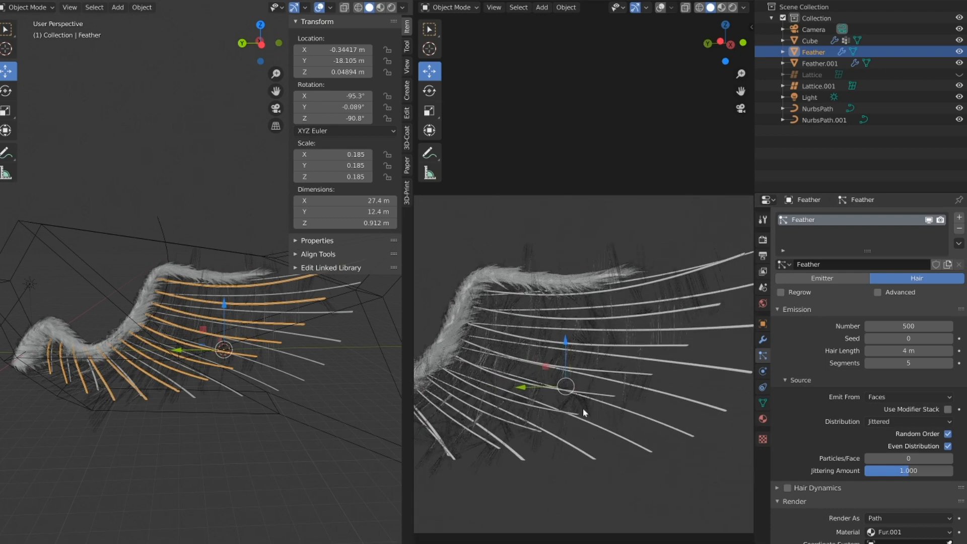
{"action": "scroll", "coordinate": [587, 408], "scroll_direction": "down", "scroll_amount": 2}
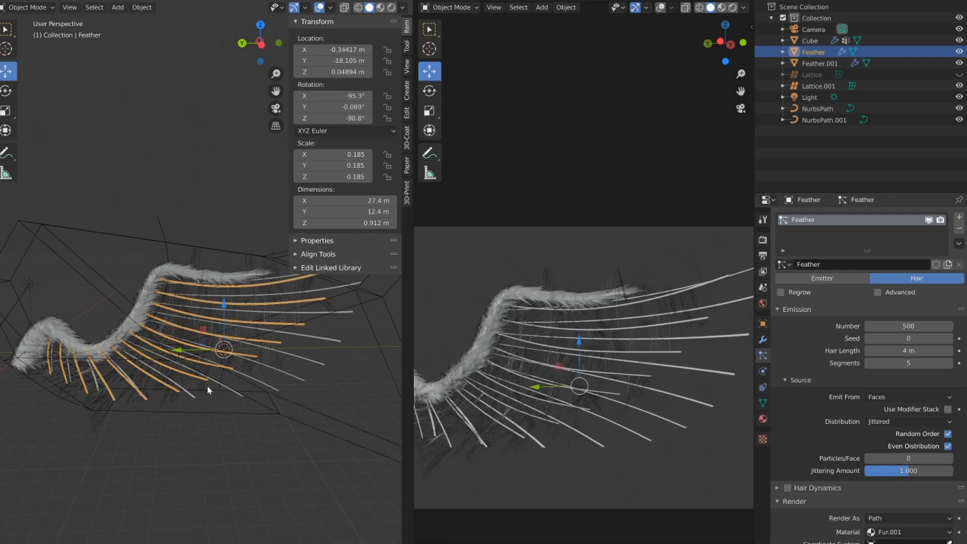
Set the number of emitted feather hairs to 2000
{"action": "middle_click_drag", "start_coordinate": [205, 389], "coordinate": [171, 411]}
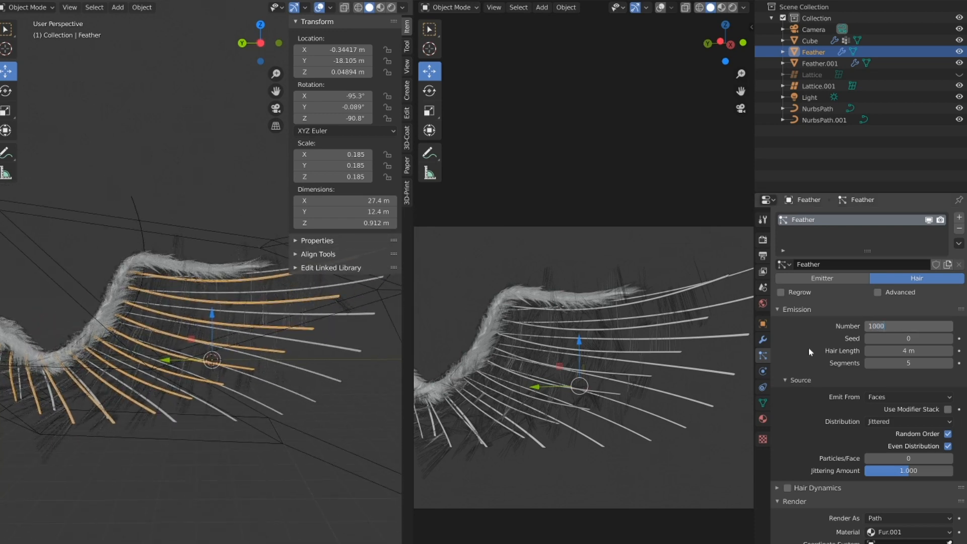
{"action": "key", "text": "Return"}
{"action": "middle_click_drag", "start_coordinate": [155, 368], "coordinate": [176, 363]}
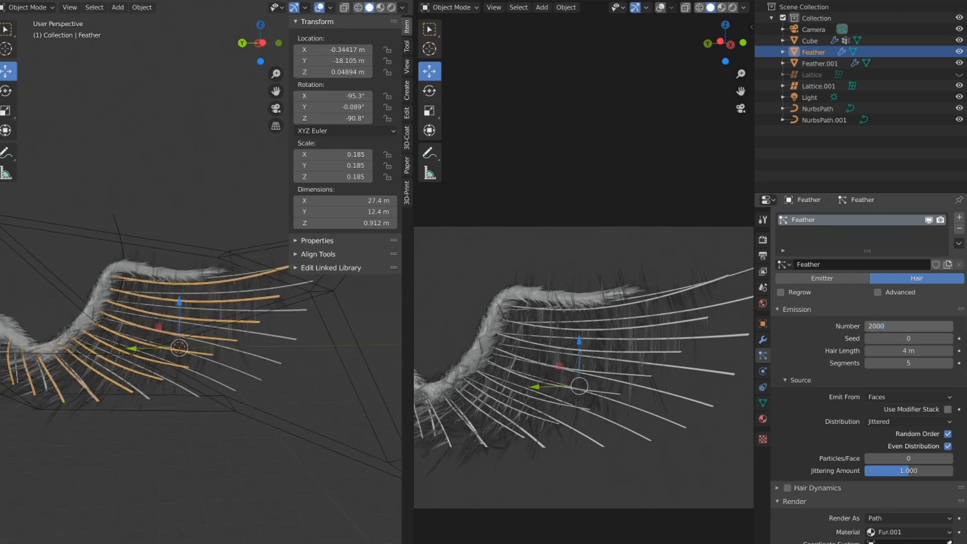
{"action": "key", "text": "Return"}
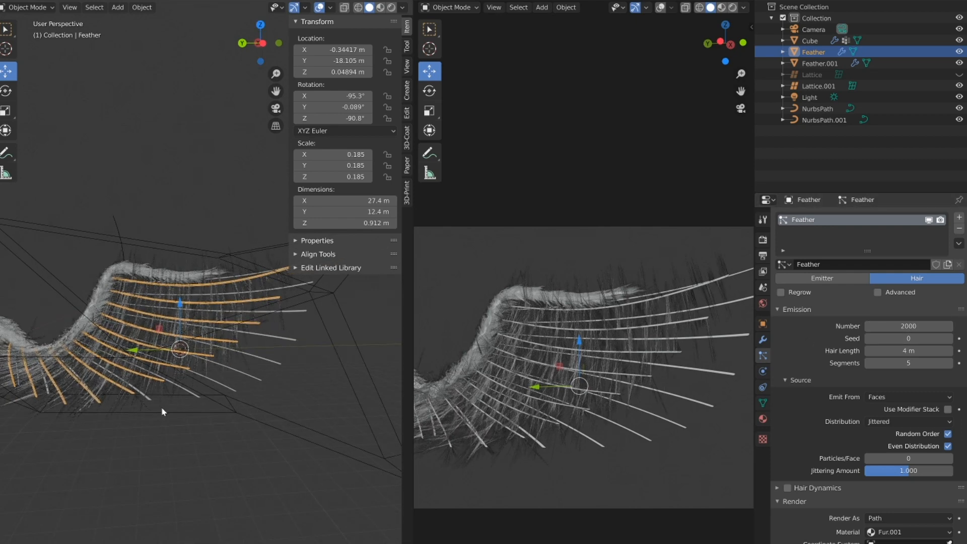
{"action": "middle_click_drag", "start_coordinate": [165, 409], "coordinate": [161, 395]}
Widen the main viewport and set the feather hair length to 2.56 m
{"action": "left_click_drag", "start_coordinate": [409, 302], "coordinate": [492, 306]}
{"action": "middle_click_drag", "start_coordinate": [195, 370], "coordinate": [225, 402]}
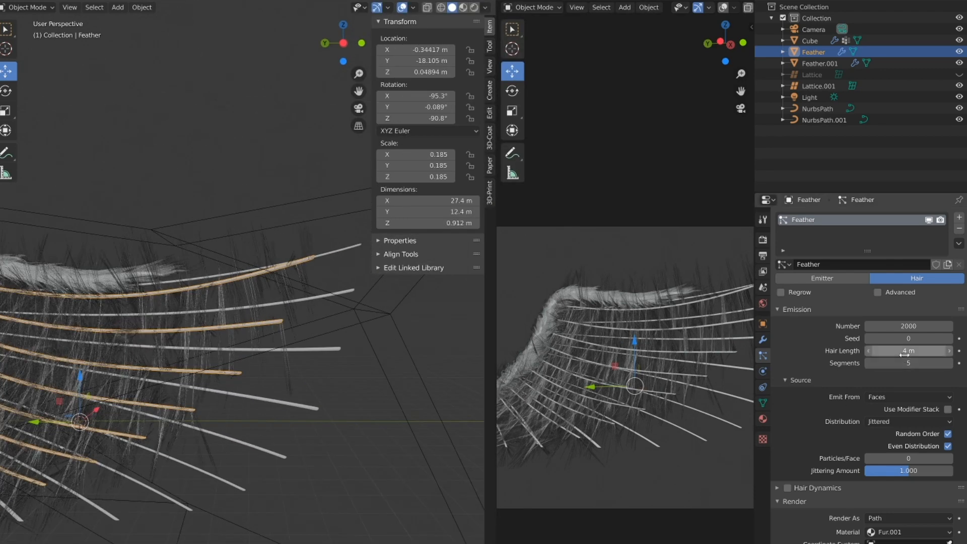
{"action": "mouse_move", "coordinate": [909, 351]}
{"action": "left_mouse_down"}
{"action": "mouse_move", "coordinate": [860, 350]}
{"action": "mouse_move", "coordinate": [909, 351]}
{"action": "left_mouse_up"}
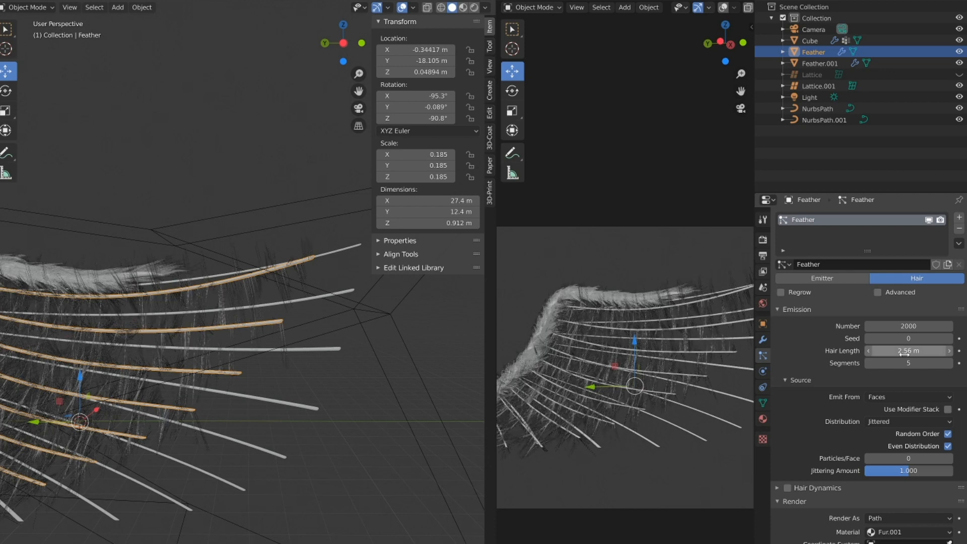
Switch the feather shafts to Particle Edit mode and turn on X-ray for the viewport
{"action": "scroll", "coordinate": [101, 420], "scroll_direction": "down", "scroll_amount": 6}
{"action": "middle_click_drag", "start_coordinate": [102, 421], "coordinate": [162, 203]}
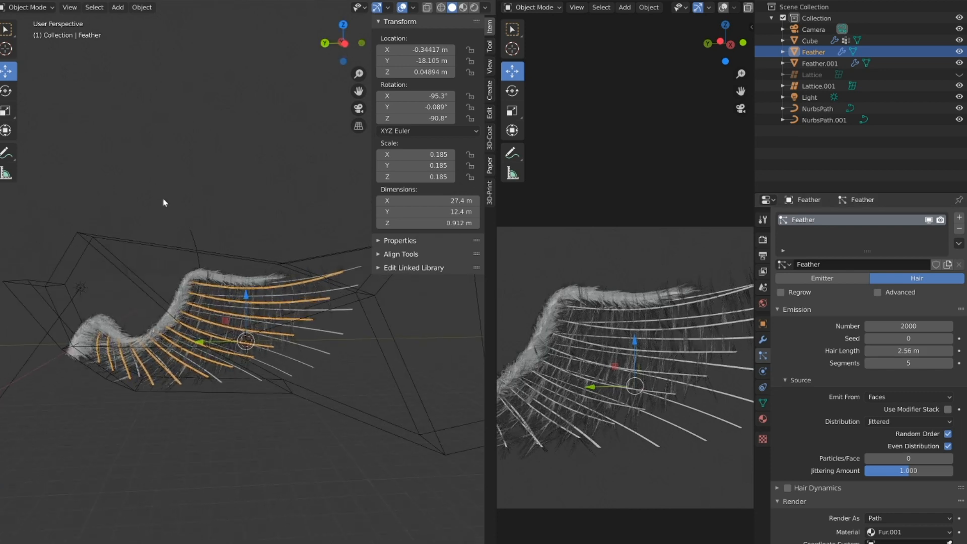
{"action": "left_click", "coordinate": [42, 11]}
{"action": "left_click", "coordinate": [26, 94]}
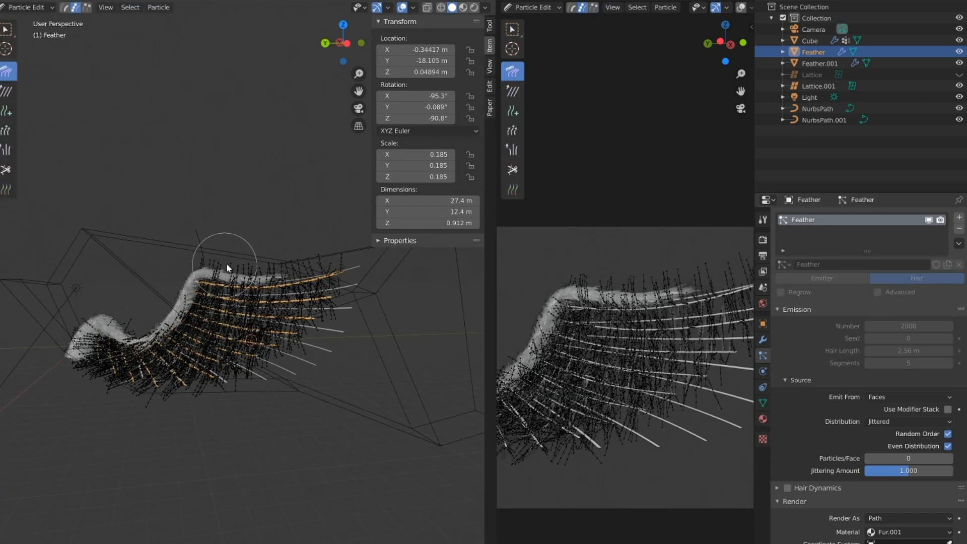
{"action": "key", "text": "alt+z"}
{"action": "key", "text": "alt+z"}
{"action": "key", "text": "alt+z"}
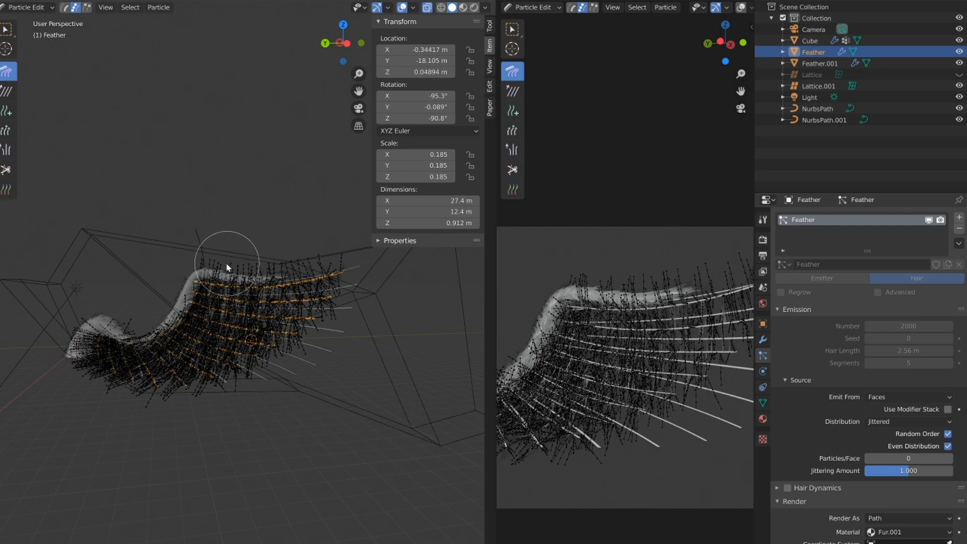
Comb the hairs on the middle and outer feather shafts downward across the wing so they lie in one direction
{"action": "mouse_move", "coordinate": [227, 267]}
{"action": "left_mouse_down"}
{"action": "mouse_move", "coordinate": [222, 255]}
{"action": "mouse_move", "coordinate": [193, 337]}
{"action": "left_mouse_up"}
{"action": "left_click_drag", "start_coordinate": [216, 255], "coordinate": [154, 383]}
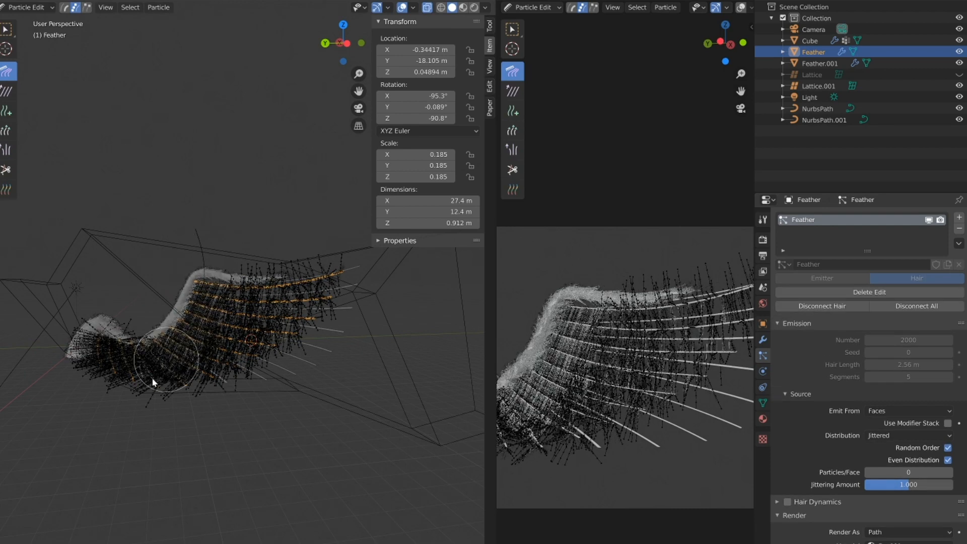
{"action": "left_click_drag", "start_coordinate": [248, 264], "coordinate": [199, 373]}
{"action": "left_click_drag", "start_coordinate": [285, 264], "coordinate": [214, 382]}
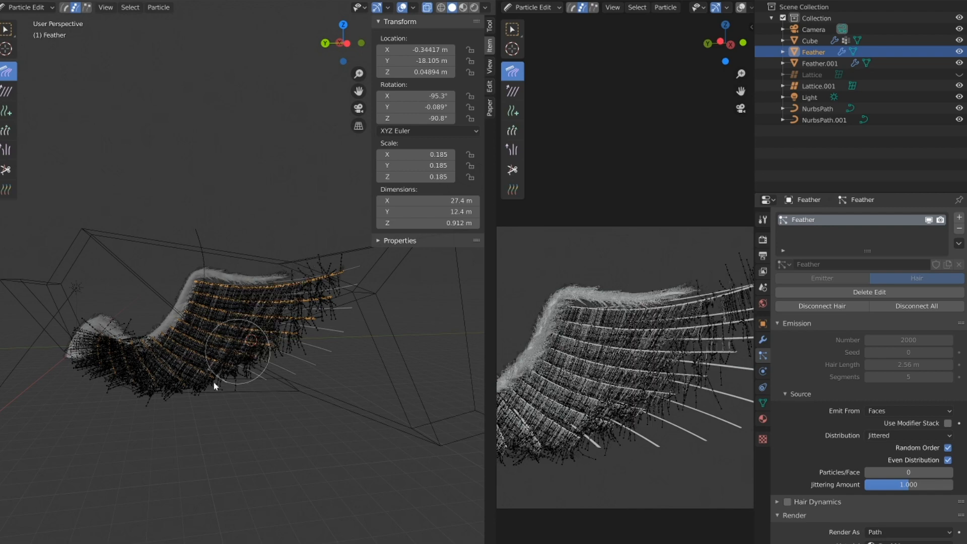
{"action": "left_click_drag", "start_coordinate": [324, 263], "coordinate": [259, 385]}
{"action": "left_click_drag", "start_coordinate": [328, 259], "coordinate": [282, 410]}
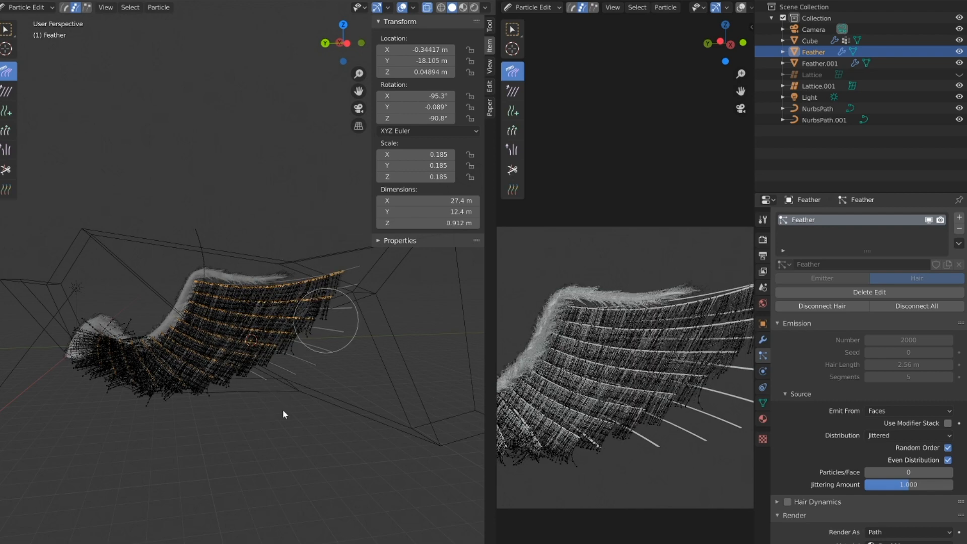
{"action": "left_click_drag", "start_coordinate": [296, 276], "coordinate": [201, 415]}
{"action": "left_click_drag", "start_coordinate": [239, 301], "coordinate": [203, 313]}
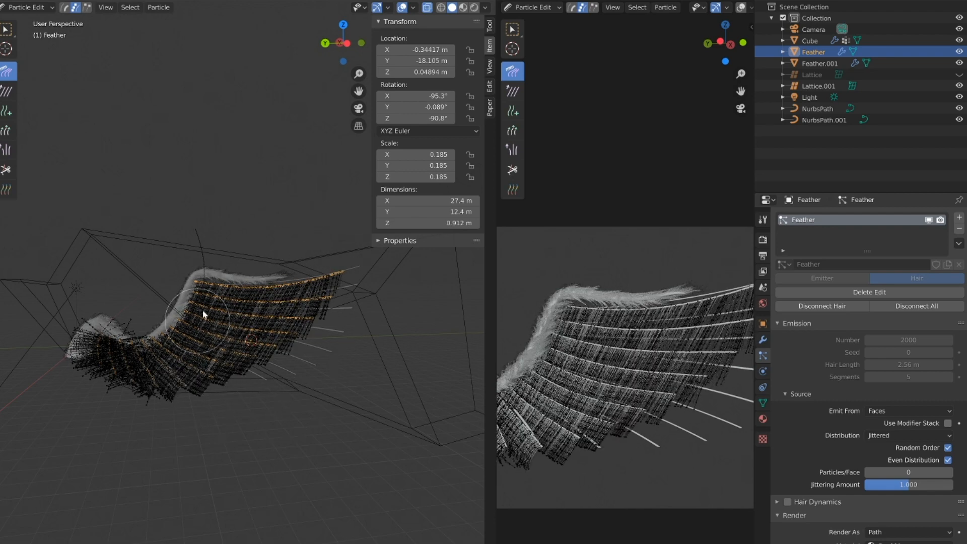
Comb the hairs on the inner feathers near the wing root down and toward the body
{"action": "mouse_move", "coordinate": [203, 312]}
{"action": "middle_mouse_down"}
{"action": "mouse_move", "coordinate": [222, 287]}
{"action": "mouse_move", "coordinate": [205, 289]}
{"action": "middle_mouse_up"}
{"action": "mouse_move", "coordinate": [206, 289]}
{"action": "left_mouse_down"}
{"action": "mouse_move", "coordinate": [146, 374]}
{"action": "mouse_move", "coordinate": [151, 333]}
{"action": "mouse_move", "coordinate": [69, 384]}
{"action": "left_mouse_up"}
{"action": "left_click_drag", "start_coordinate": [140, 277], "coordinate": [26, 356]}
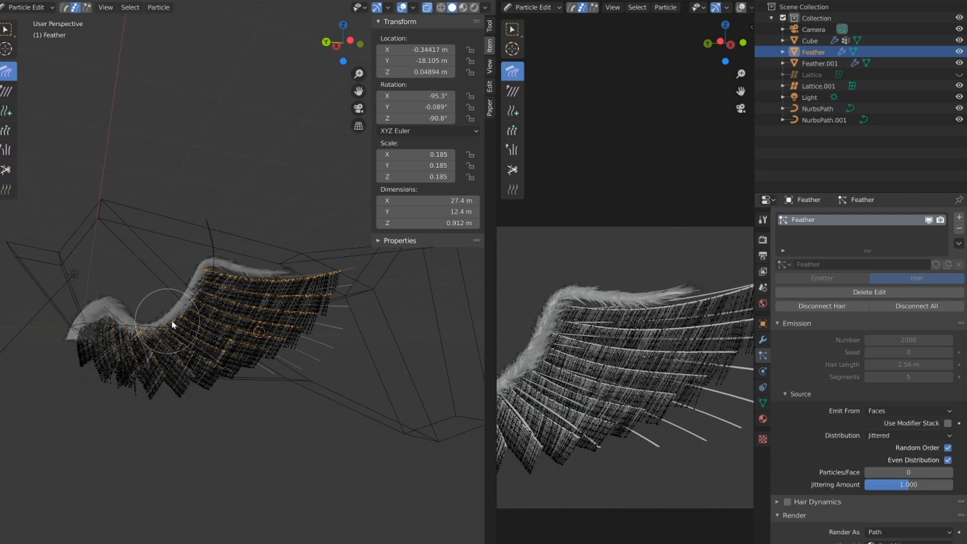
{"action": "left_click_drag", "start_coordinate": [85, 330], "coordinate": [54, 379]}
Comb the hairs on the outer half of the wing downward and out toward the feather tips
{"action": "mouse_move", "coordinate": [266, 346]}
{"action": "middle_mouse_down"}
{"action": "mouse_move", "coordinate": [231, 351]}
{"action": "mouse_move", "coordinate": [242, 363]}
{"action": "middle_mouse_up"}
{"action": "scroll", "coordinate": [190, 379], "scroll_direction": "up", "scroll_amount": 3}
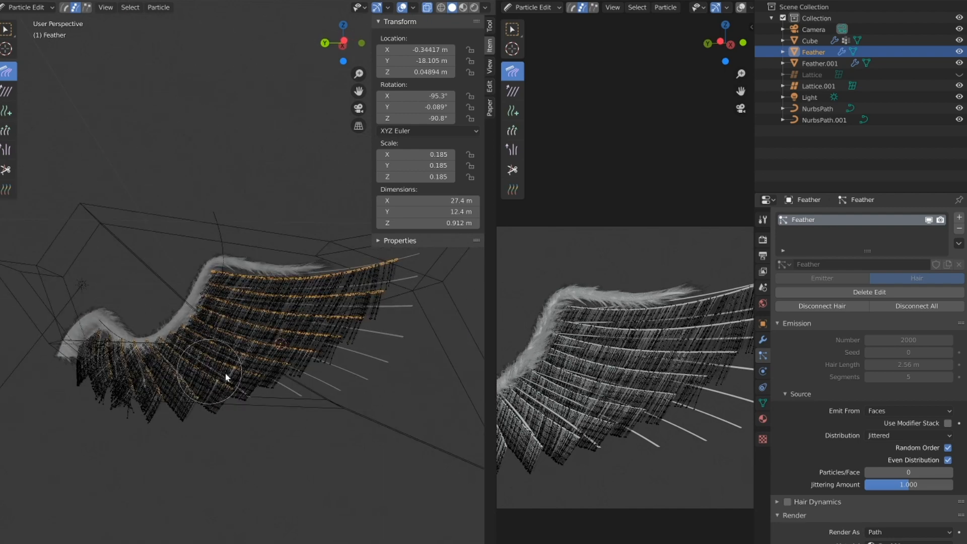
{"action": "middle_click_drag", "start_coordinate": [167, 426], "coordinate": [217, 408], "text": "shift"}
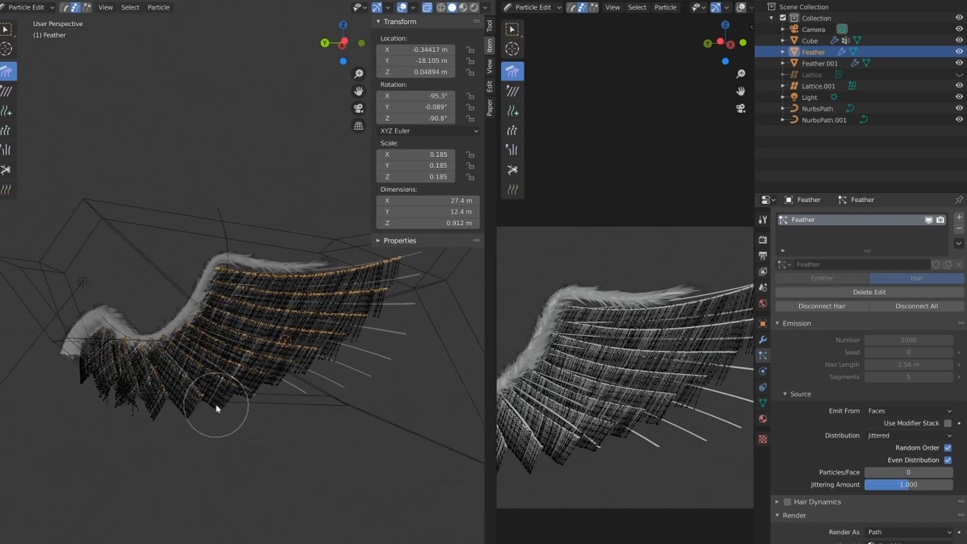
{"action": "middle_click_drag", "start_coordinate": [292, 361], "coordinate": [272, 379], "text": "shift"}
{"action": "middle_click_drag", "start_coordinate": [256, 307], "coordinate": [251, 340]}
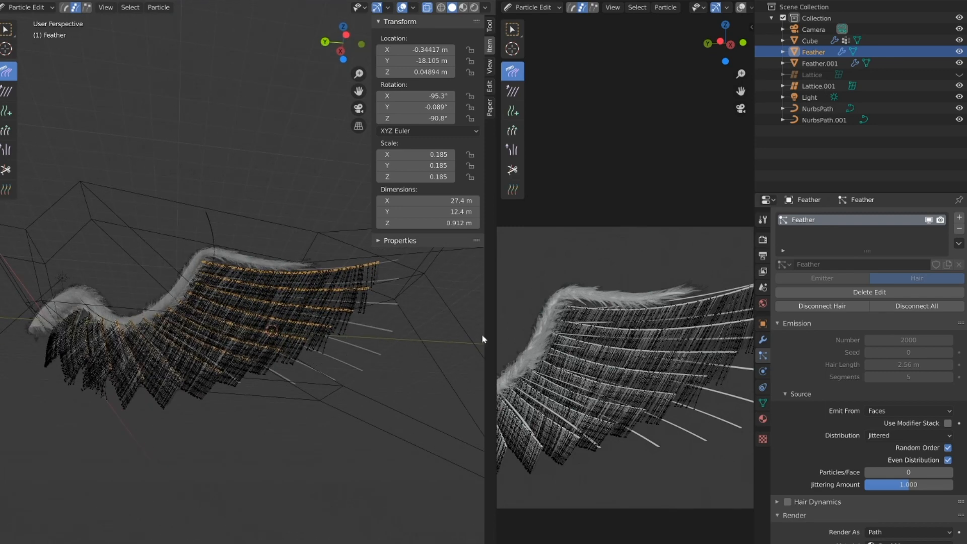
{"action": "middle_click_drag", "start_coordinate": [268, 285], "coordinate": [247, 280], "text": "shift"}
{"action": "mouse_move", "coordinate": [247, 280]}
{"action": "left_mouse_down"}
{"action": "mouse_move", "coordinate": [218, 245]}
{"action": "mouse_move", "coordinate": [207, 346]}
{"action": "mouse_move", "coordinate": [240, 302]}
{"action": "mouse_move", "coordinate": [257, 400]}
{"action": "left_mouse_up"}
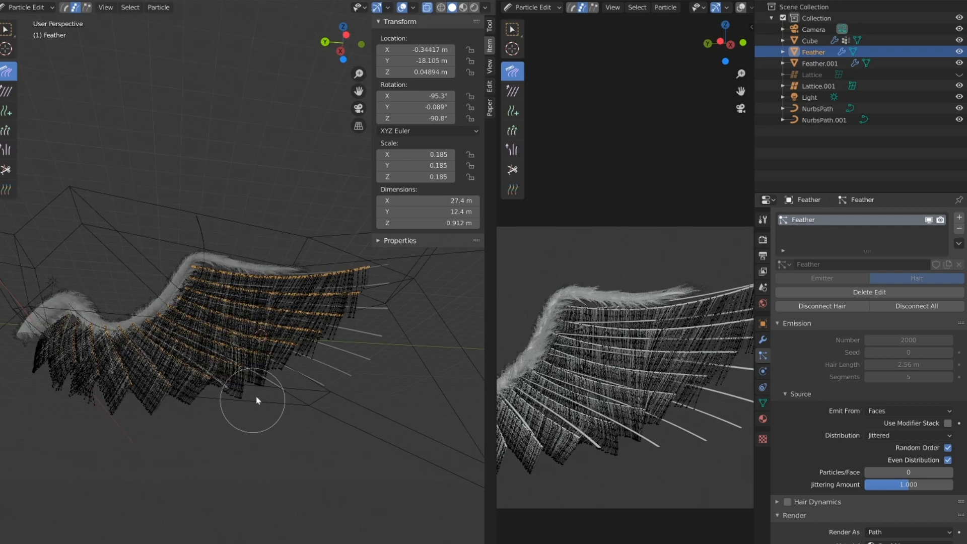
{"action": "mouse_move", "coordinate": [283, 291]}
{"action": "left_mouse_down"}
{"action": "mouse_move", "coordinate": [276, 413]}
{"action": "mouse_move", "coordinate": [304, 288]}
{"action": "mouse_move", "coordinate": [328, 401]}
{"action": "mouse_move", "coordinate": [346, 311]}
{"action": "mouse_move", "coordinate": [365, 391]}
{"action": "left_mouse_up"}
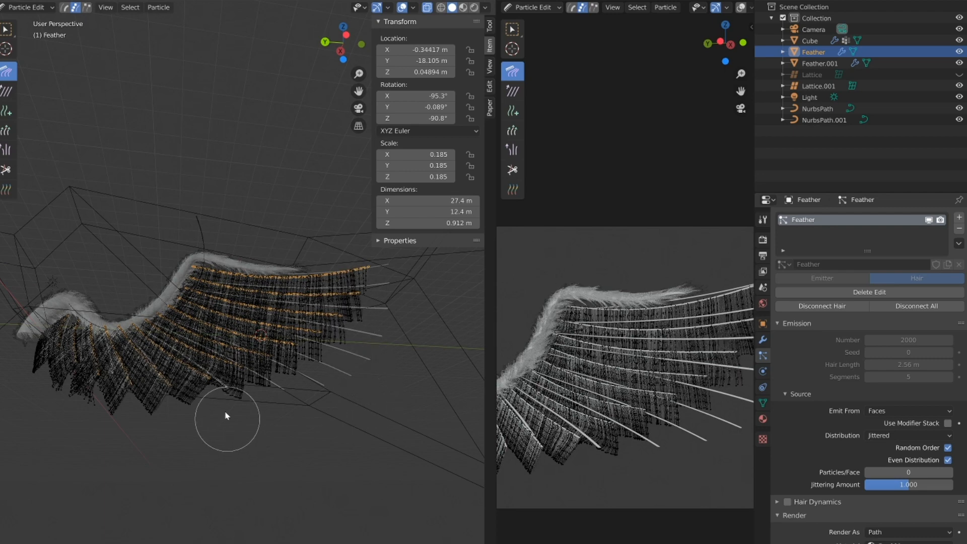
Comb the hairs at the lower ends of the inner and middle feathers downward into pointed tips
{"action": "left_click_drag", "start_coordinate": [226, 415], "coordinate": [211, 456]}
{"action": "left_click_drag", "start_coordinate": [142, 386], "coordinate": [144, 433]}
{"action": "middle_click_drag", "start_coordinate": [131, 426], "coordinate": [145, 448], "text": "shift"}
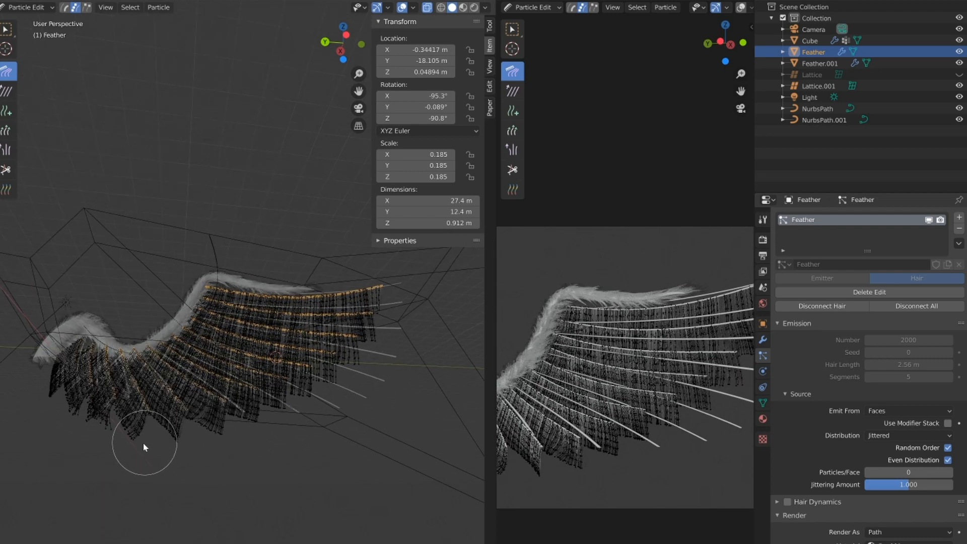
{"action": "middle_click_drag", "start_coordinate": [100, 346], "coordinate": [111, 342], "text": "shift"}
{"action": "middle_click_drag", "start_coordinate": [185, 365], "coordinate": [179, 370], "text": "shift"}
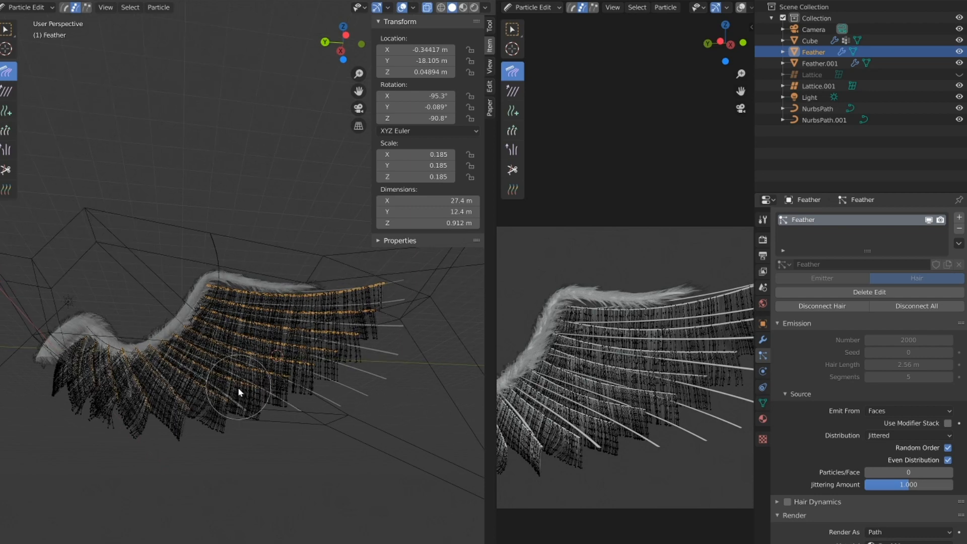
{"action": "middle_click_drag", "start_coordinate": [238, 389], "coordinate": [235, 389]}
{"action": "middle_click_drag", "start_coordinate": [132, 398], "coordinate": [130, 401]}
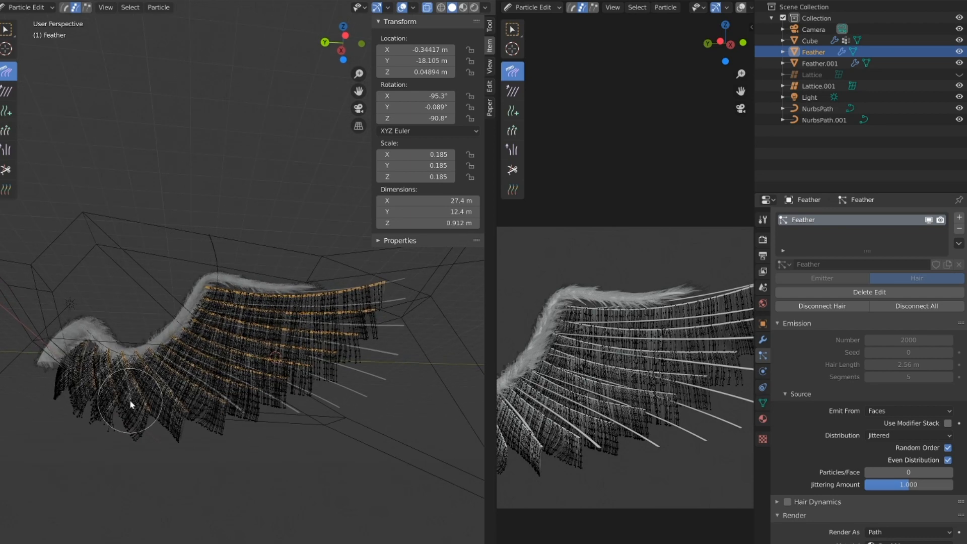
Shorten the hairs along the wing's lower edge using the Length brush in Shrink mode with strength 0.500
{"action": "left_click", "coordinate": [6, 130]}
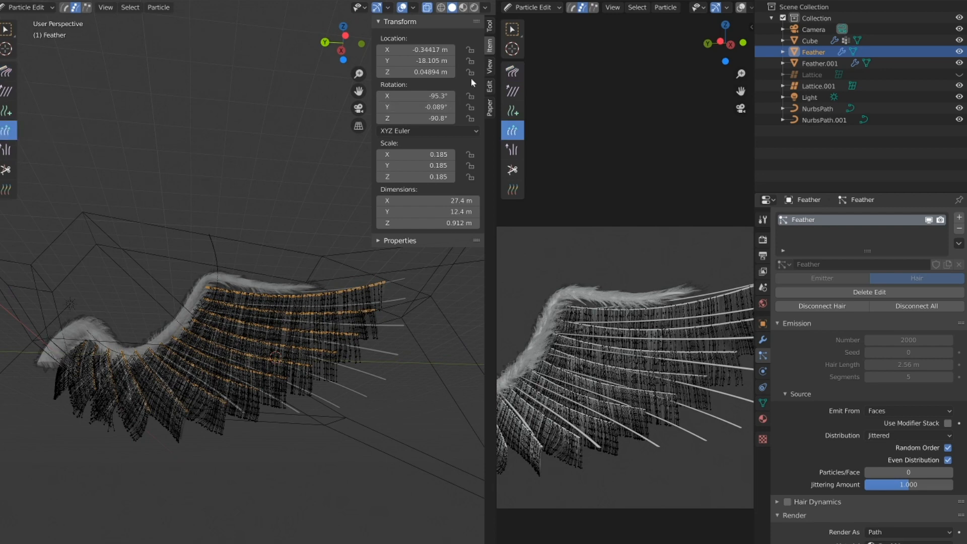
{"action": "left_click", "coordinate": [490, 26]}
{"action": "scroll", "coordinate": [162, 392], "scroll_direction": "down", "scroll_amount": 2}
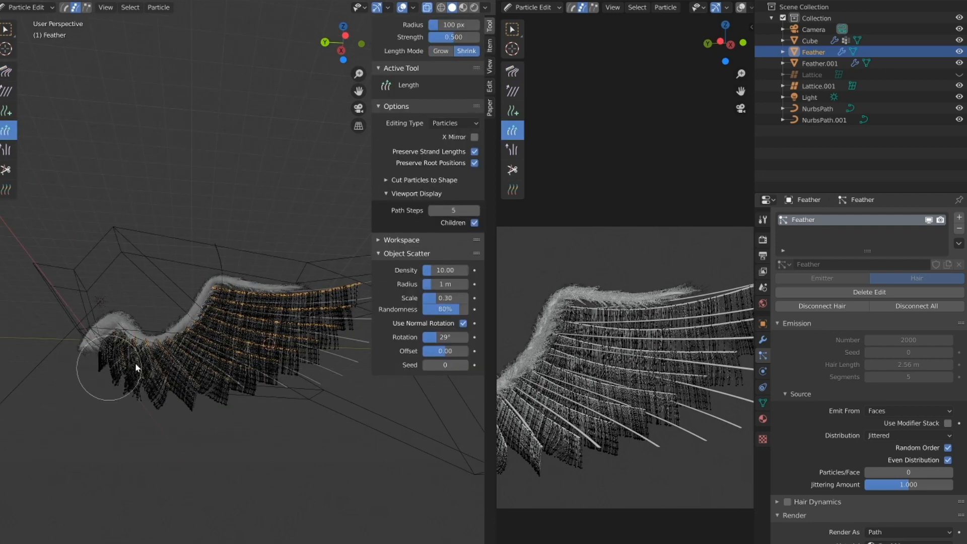
{"action": "mouse_move", "coordinate": [135, 362]}
{"action": "left_mouse_down"}
{"action": "mouse_move", "coordinate": [184, 398]}
{"action": "mouse_move", "coordinate": [235, 387]}
{"action": "mouse_move", "coordinate": [304, 391]}
{"action": "mouse_move", "coordinate": [339, 373]}
{"action": "mouse_move", "coordinate": [218, 375]}
{"action": "mouse_move", "coordinate": [292, 394]}
{"action": "left_mouse_up"}
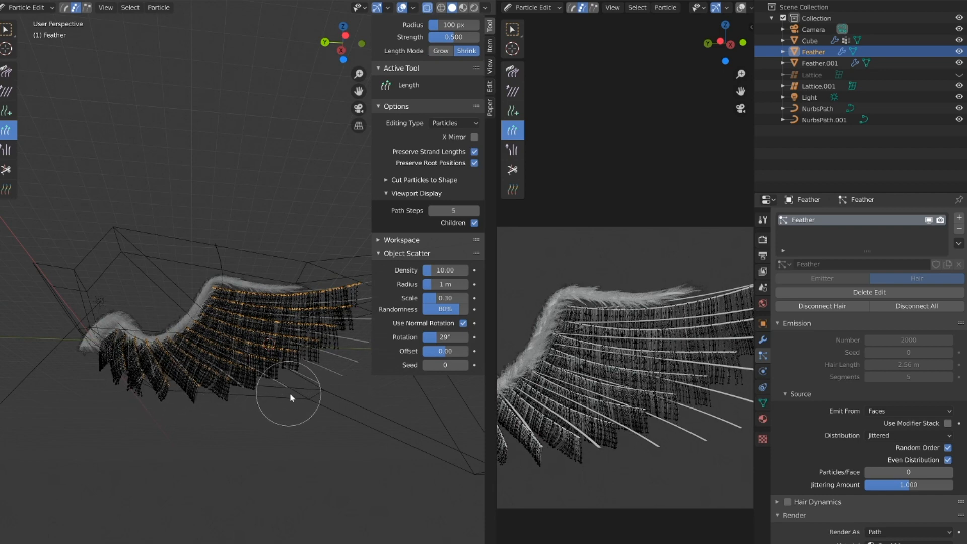
{"action": "middle_click_drag", "start_coordinate": [324, 393], "coordinate": [294, 402], "text": "shift"}
{"action": "mouse_move", "coordinate": [295, 402]}
{"action": "left_mouse_down"}
{"action": "mouse_move", "coordinate": [324, 384]}
{"action": "mouse_move", "coordinate": [313, 393]}
{"action": "mouse_move", "coordinate": [331, 324]}
{"action": "mouse_move", "coordinate": [285, 385]}
{"action": "left_mouse_up"}
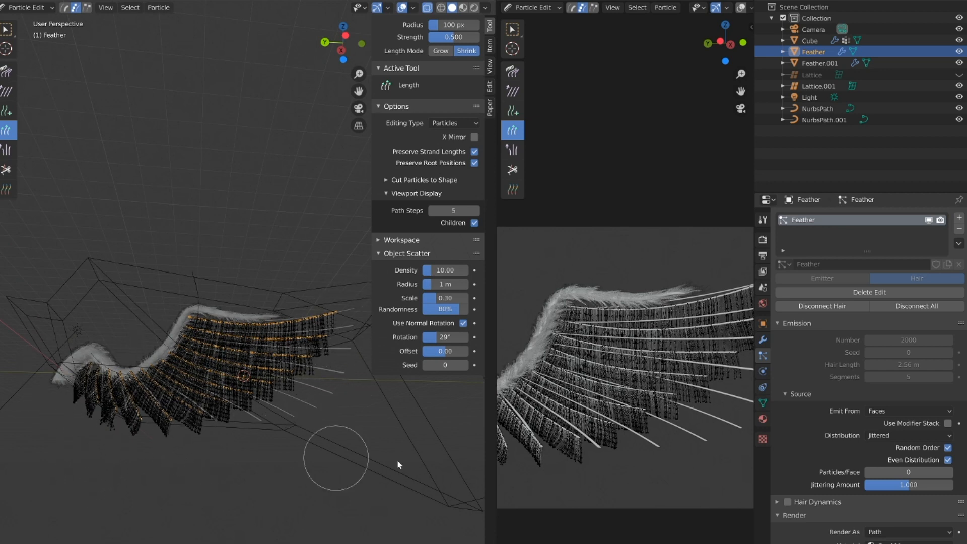
Comb the hairs at the ends of the outer feathers outward along their shafts
{"action": "middle_click_drag", "start_coordinate": [603, 467], "coordinate": [644, 460], "text": "shift"}
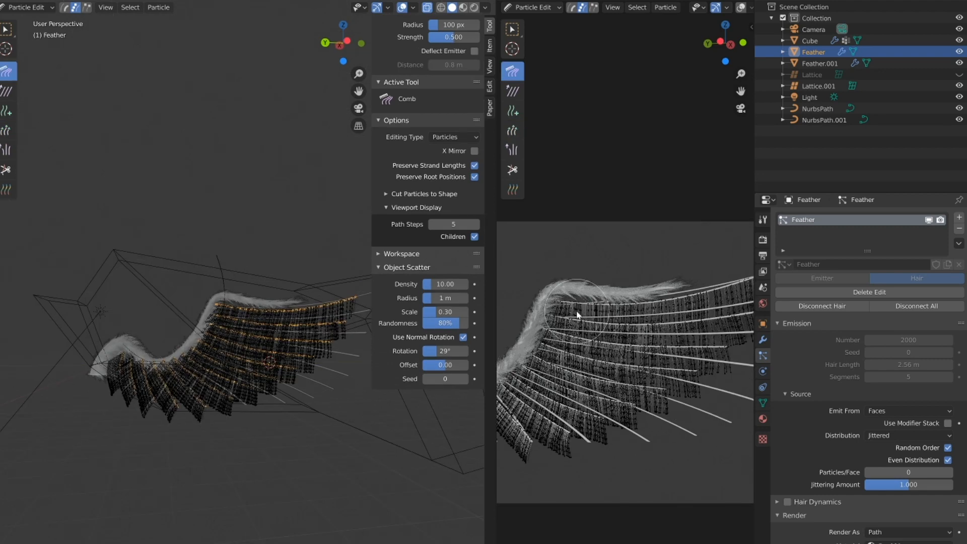
{"action": "mouse_move", "coordinate": [669, 352]}
{"action": "middle_mouse_down", "text": "shift"}
{"action": "mouse_move", "coordinate": [648, 334]}
{"action": "mouse_move", "coordinate": [625, 371]}
{"action": "middle_mouse_up", "text": "shift"}
{"action": "mouse_move", "coordinate": [681, 320]}
{"action": "left_mouse_down"}
{"action": "mouse_move", "coordinate": [676, 304]}
{"action": "mouse_move", "coordinate": [714, 291]}
{"action": "left_mouse_up"}
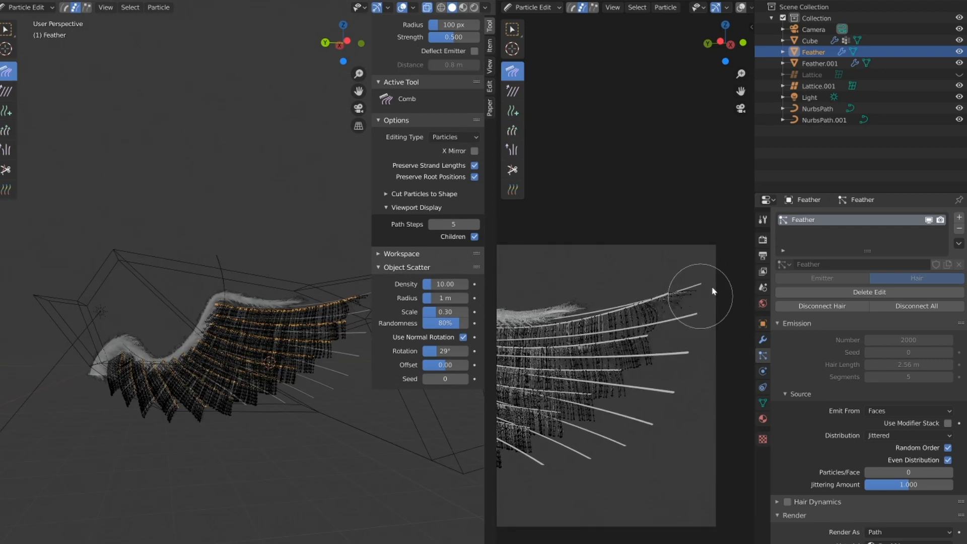
{"action": "left_click_drag", "start_coordinate": [655, 327], "coordinate": [730, 367]}
{"action": "left_click_drag", "start_coordinate": [643, 359], "coordinate": [717, 360]}
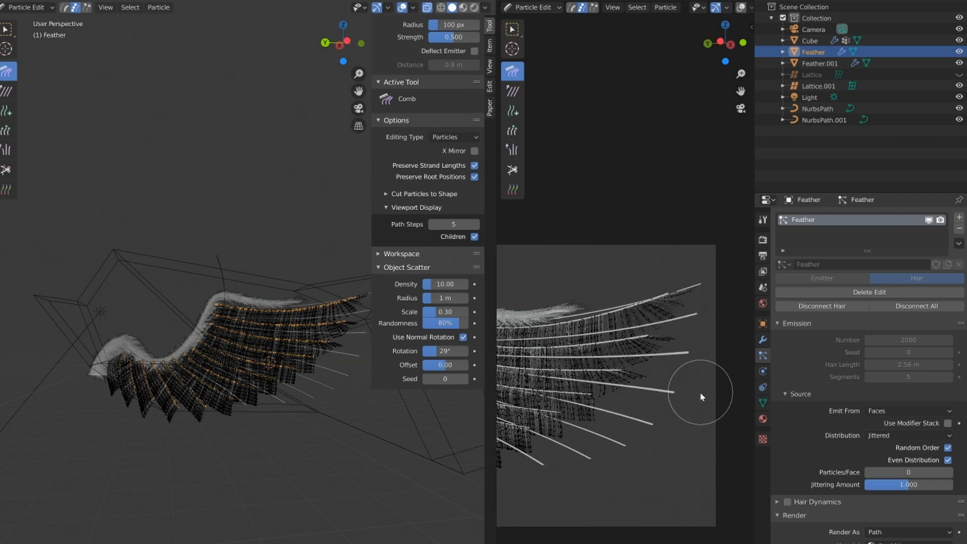
{"action": "left_click_drag", "start_coordinate": [598, 387], "coordinate": [619, 403]}
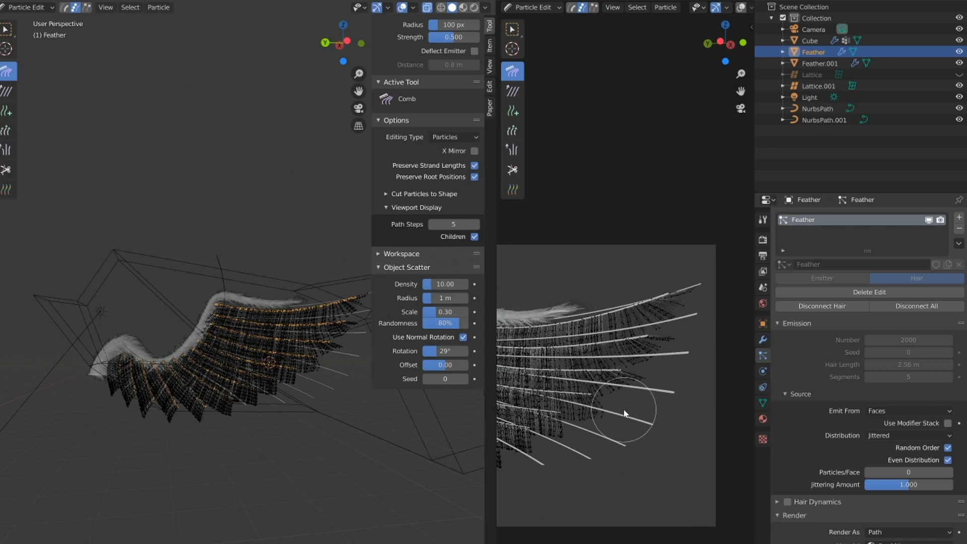
Comb the hairs at the remaining lower feather tips outward along the shafts and return to Object Mode
{"action": "scroll", "coordinate": [298, 345], "scroll_direction": "up", "scroll_amount": 3}
{"action": "scroll", "coordinate": [264, 395], "scroll_direction": "up", "scroll_amount": 2}
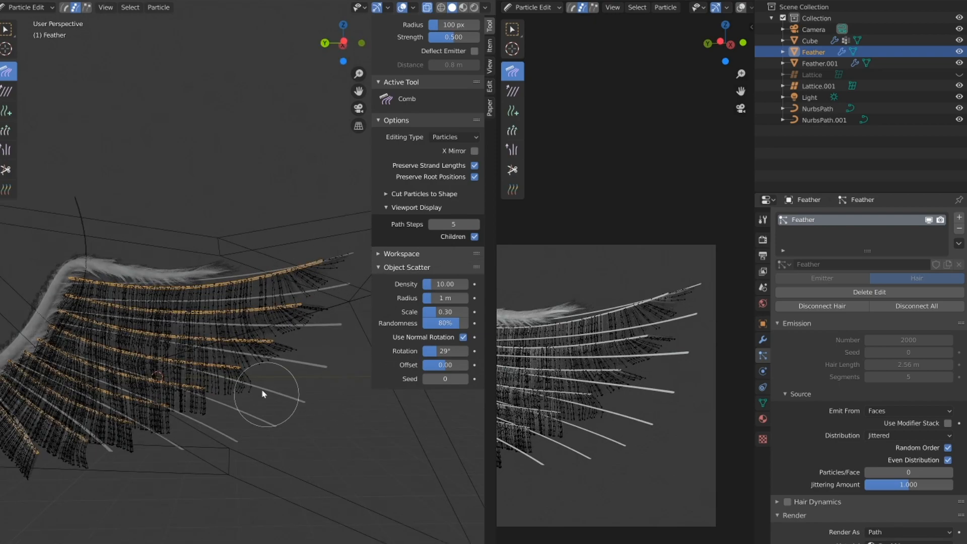
{"action": "scroll", "coordinate": [292, 439], "scroll_direction": "up", "scroll_amount": 2}
{"action": "scroll", "coordinate": [274, 403], "scroll_direction": "up", "scroll_amount": 3}
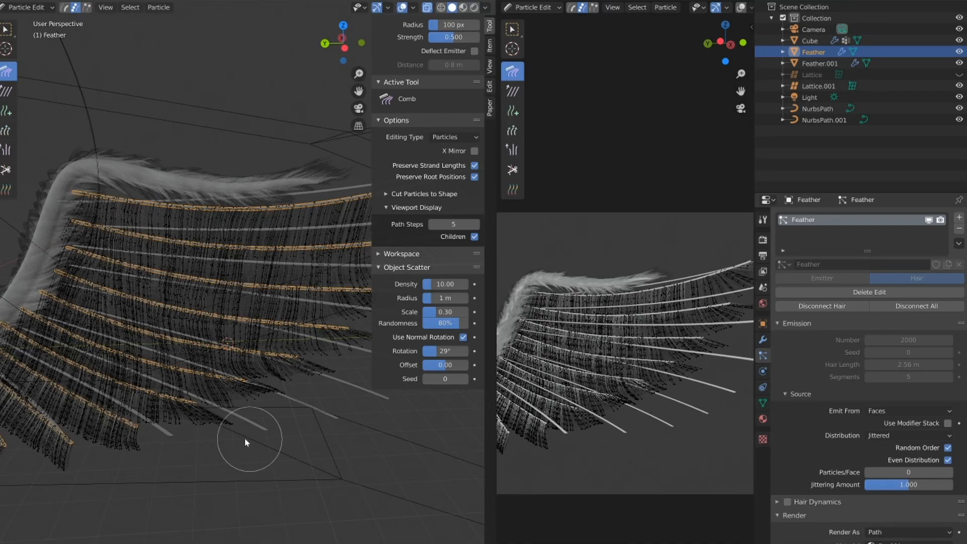
{"action": "middle_click_drag", "start_coordinate": [244, 438], "coordinate": [223, 464]}
{"action": "scroll", "coordinate": [229, 466], "scroll_direction": "up", "scroll_amount": 4}
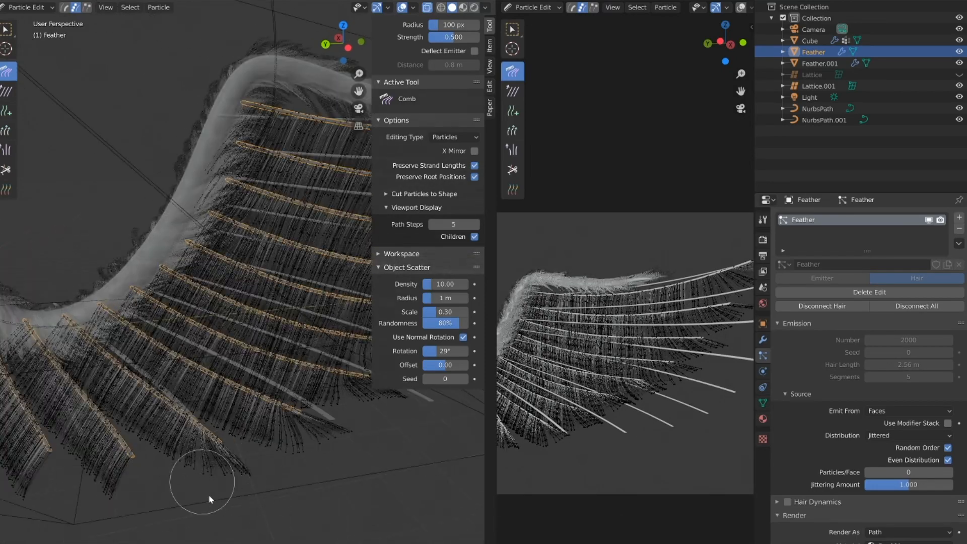
{"action": "scroll", "coordinate": [209, 525], "scroll_direction": "up", "scroll_amount": 2}
{"action": "middle_click_drag", "start_coordinate": [205, 494], "coordinate": [194, 413]}
{"action": "scroll", "coordinate": [129, 442], "scroll_direction": "up", "scroll_amount": 3}
{"action": "left_click", "coordinate": [40, 7]}
{"action": "left_click", "coordinate": [35, 20]}
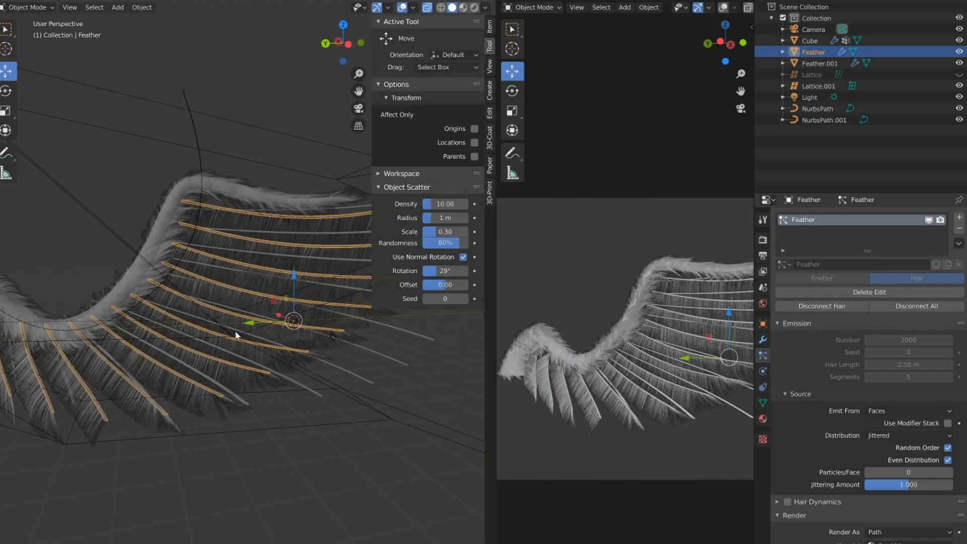
Examine the combed feather hairs up close from the wing root to the outer feathers in both viewports
{"action": "scroll", "coordinate": [662, 392], "scroll_direction": "up", "scroll_amount": 5}
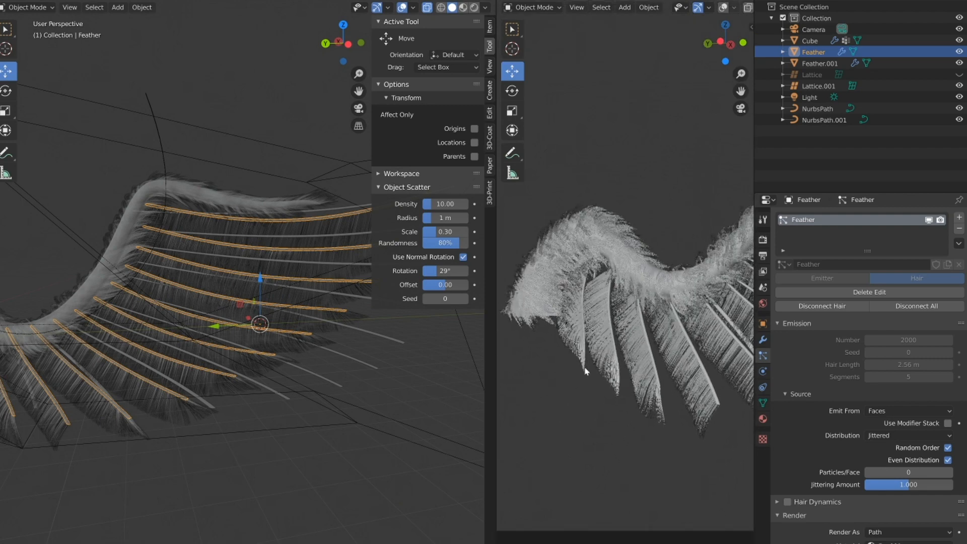
{"action": "scroll", "coordinate": [677, 370], "scroll_direction": "up", "scroll_amount": 6}
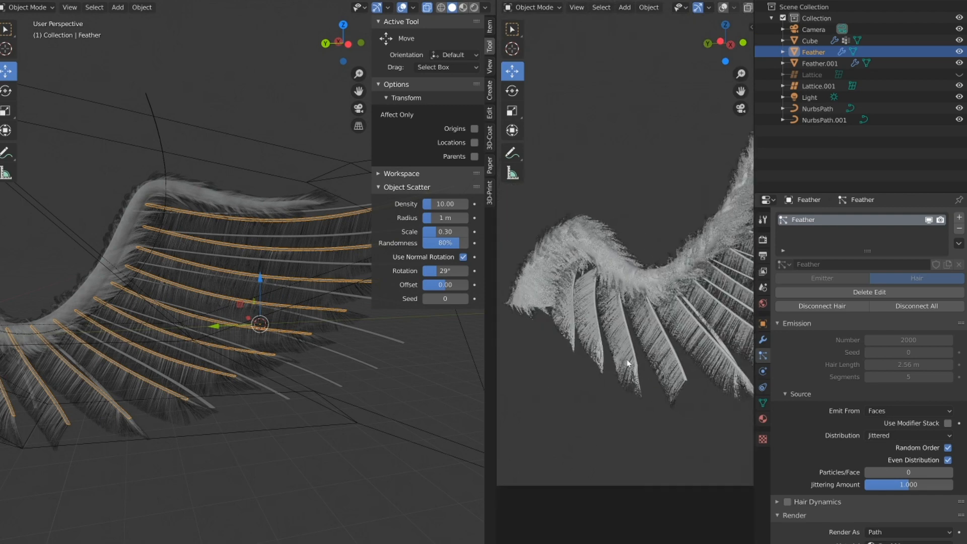
{"action": "scroll", "coordinate": [692, 296], "scroll_direction": "down", "scroll_amount": 8}
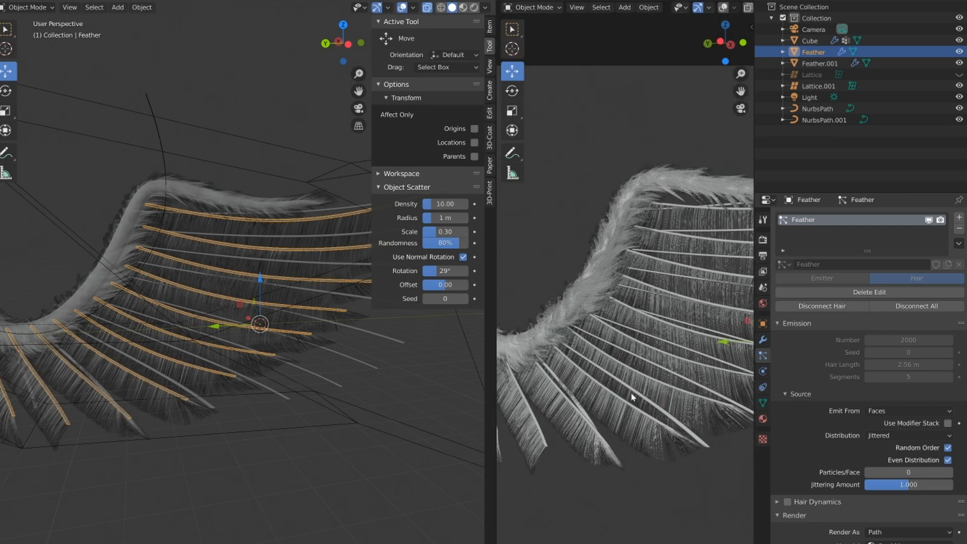
{"action": "scroll", "coordinate": [183, 389], "scroll_direction": "down", "scroll_amount": 4}
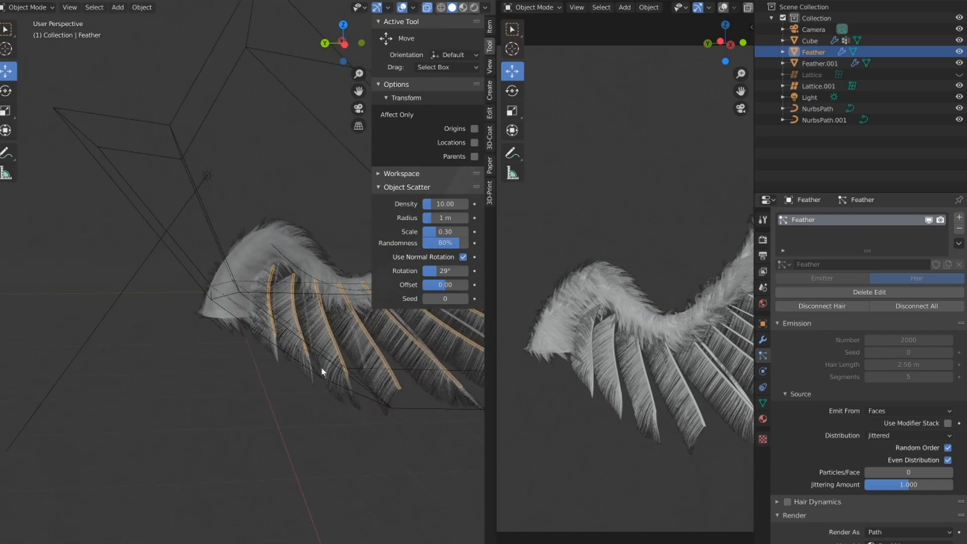
{"action": "scroll", "coordinate": [233, 367], "scroll_direction": "up", "scroll_amount": 7}
{"action": "scroll", "coordinate": [206, 342], "scroll_direction": "up", "scroll_amount": 2}
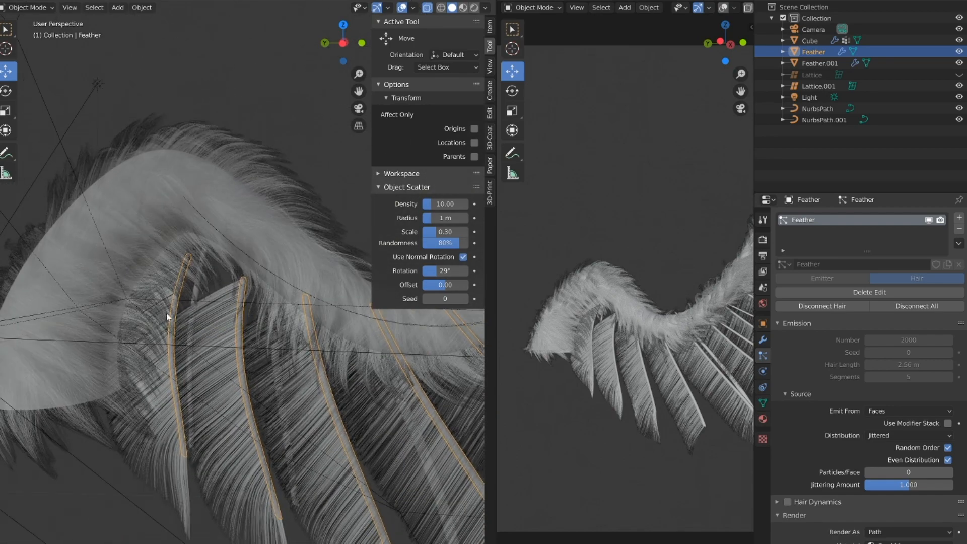
{"action": "scroll", "coordinate": [169, 320], "scroll_direction": "up", "scroll_amount": 2}
Set the display amount of the feather hair's interpolated children to 20
{"action": "scroll", "coordinate": [897, 438], "scroll_direction": "down", "scroll_amount": 12}
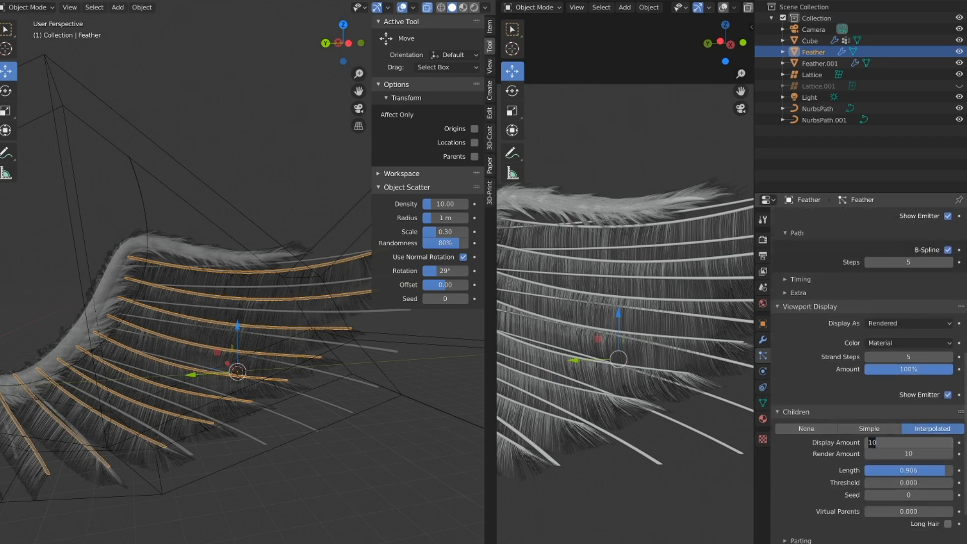
{"action": "key", "text": "Return"}
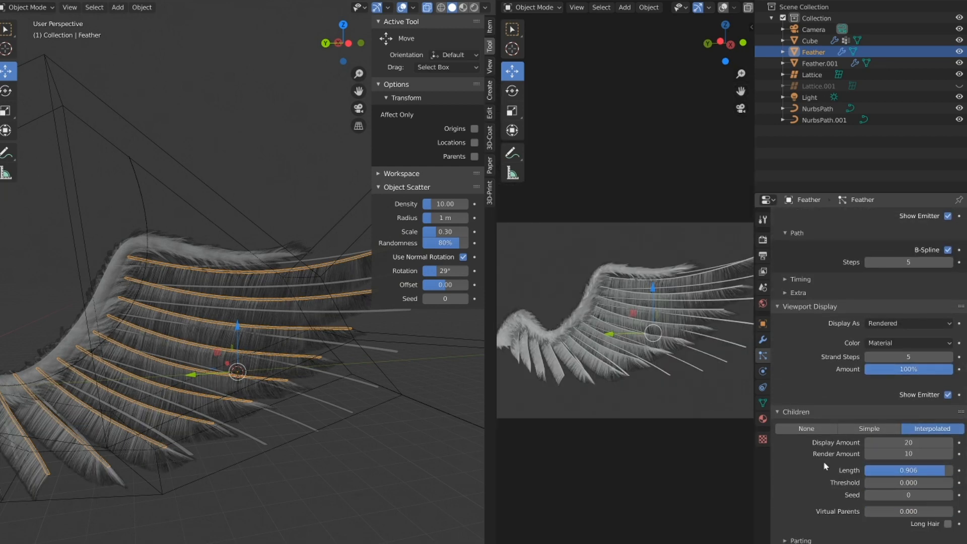
Examine the feather hairs along the wing and the bare shafts in Edit Mode
{"action": "scroll", "coordinate": [818, 462], "scroll_direction": "down", "scroll_amount": 10}
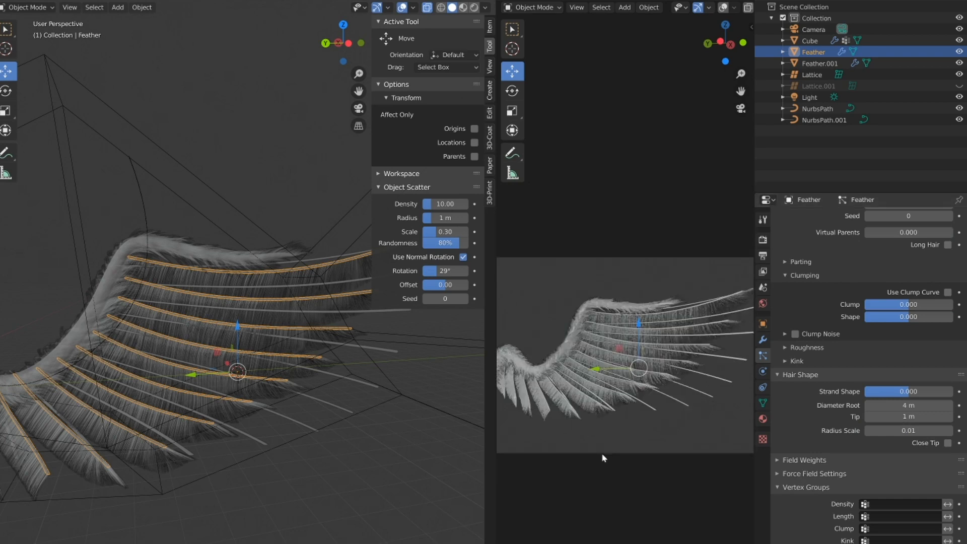
{"action": "scroll", "coordinate": [131, 450], "scroll_direction": "up", "scroll_amount": 6}
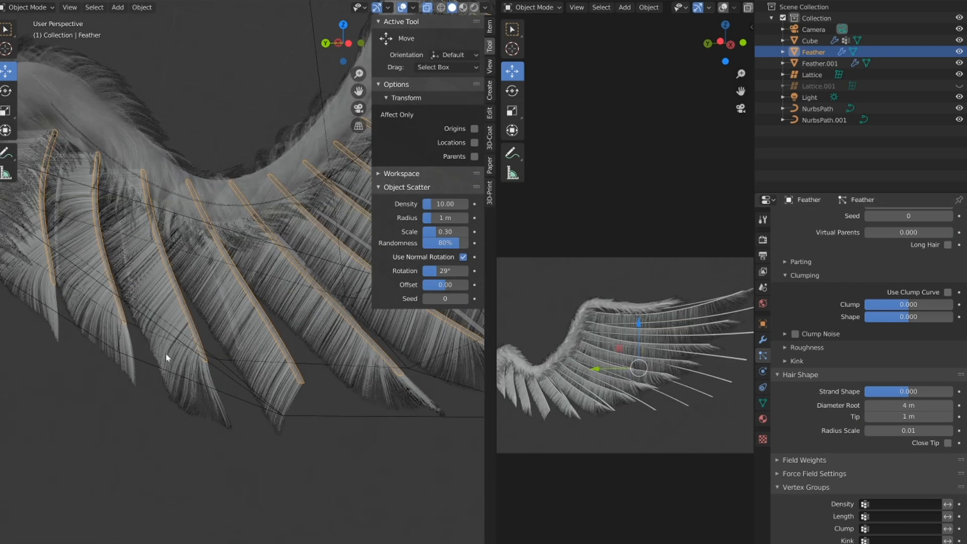
{"action": "scroll", "coordinate": [151, 327], "scroll_direction": "down", "scroll_amount": 4}
{"action": "middle_click_drag", "start_coordinate": [147, 308], "coordinate": [210, 417]}
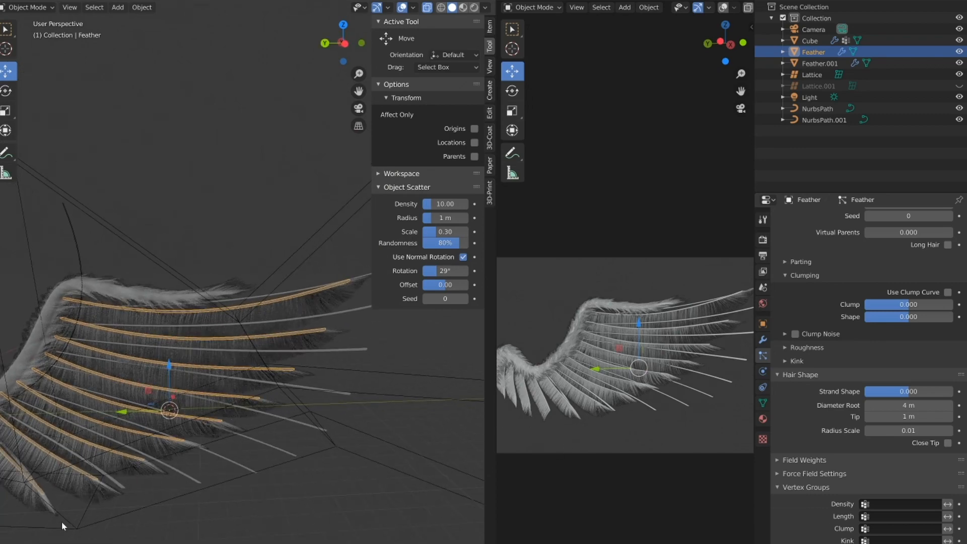
{"action": "key", "text": "Tab"}
{"action": "middle_click_drag", "start_coordinate": [195, 419], "coordinate": [154, 373]}
{"action": "scroll", "coordinate": [205, 399], "scroll_direction": "up", "scroll_amount": 5}
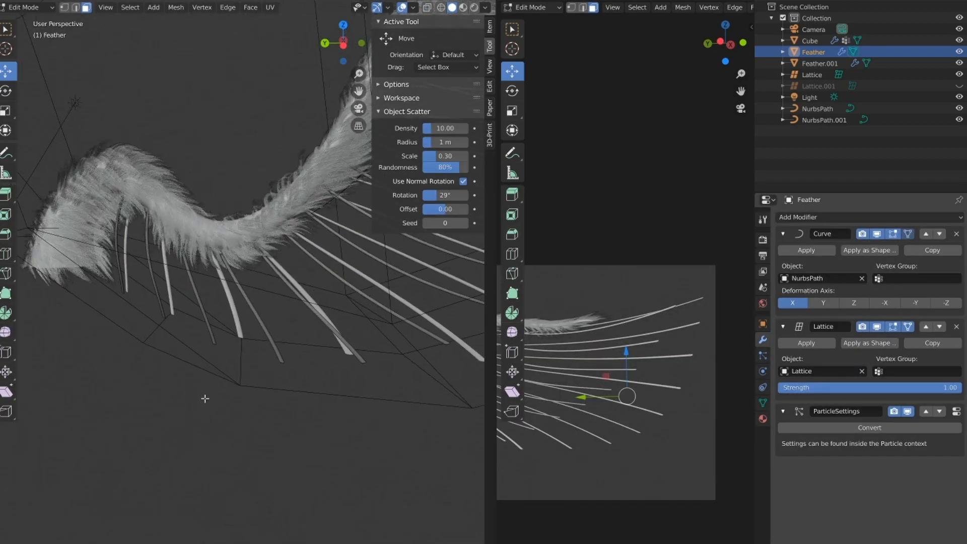
{"action": "scroll", "coordinate": [207, 449], "scroll_direction": "down", "scroll_amount": 5}
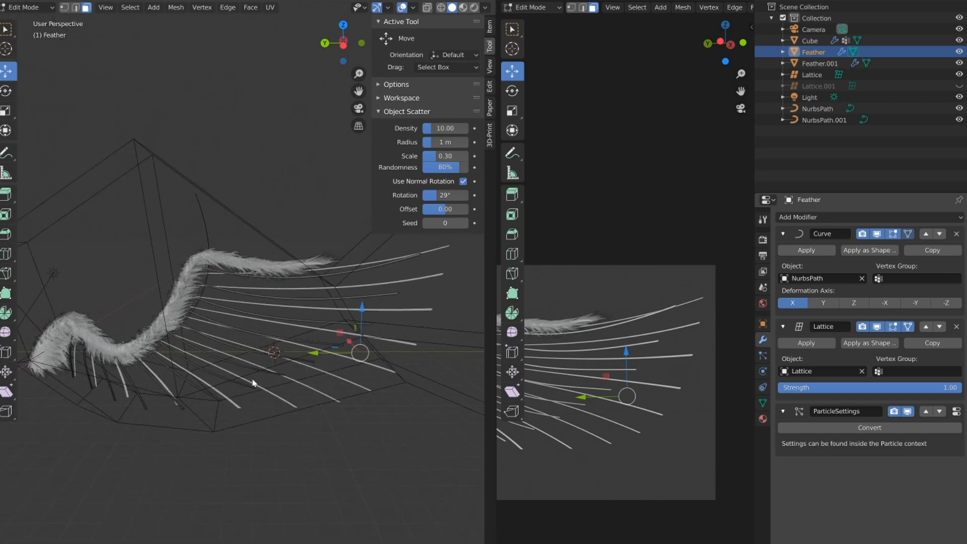
{"action": "key", "text": "Tab"}
Add a second particle system to the Feather object and name it Feather 2
{"action": "left_click", "coordinate": [764, 356]}
{"action": "left_click", "coordinate": [836, 232]}
{"action": "double_click", "coordinate": [838, 232]}
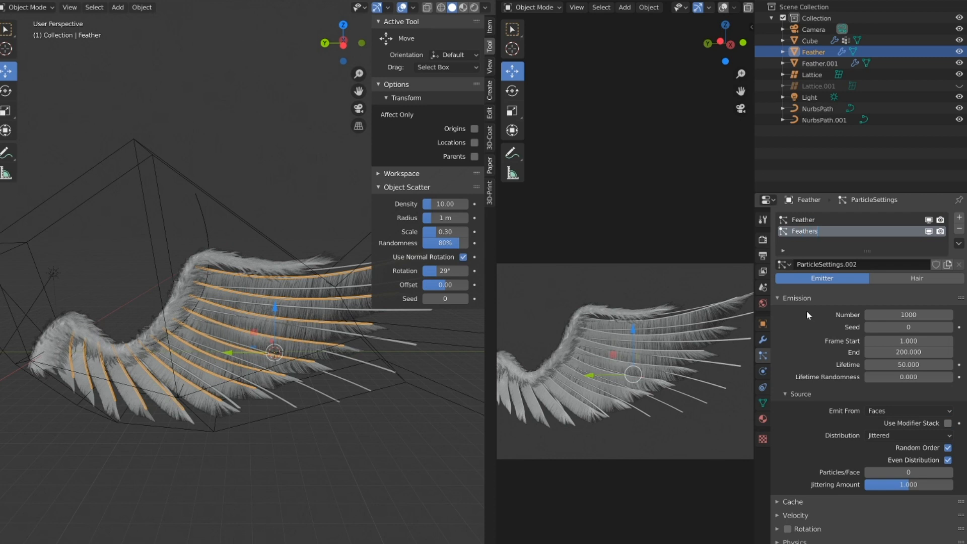
{"action": "double_click", "coordinate": [829, 234]}
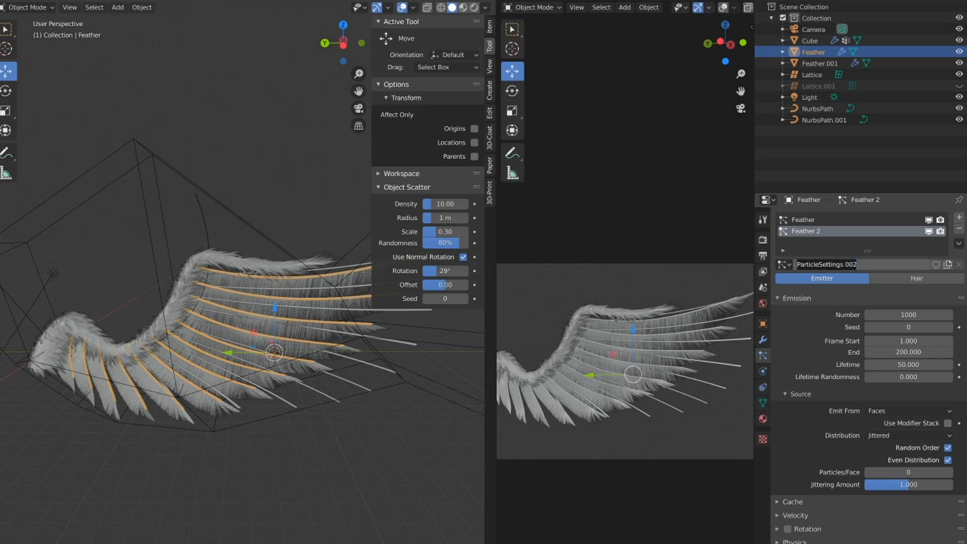
Try the Feather.001 particle settings on the Feather 2 system
{"action": "left_click", "coordinate": [792, 266]}
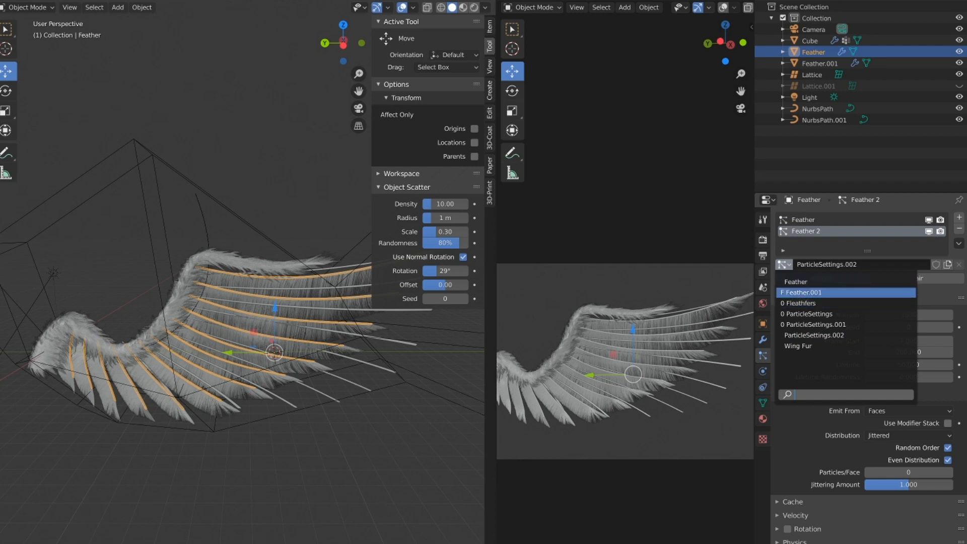
{"action": "left_click", "coordinate": [821, 294]}
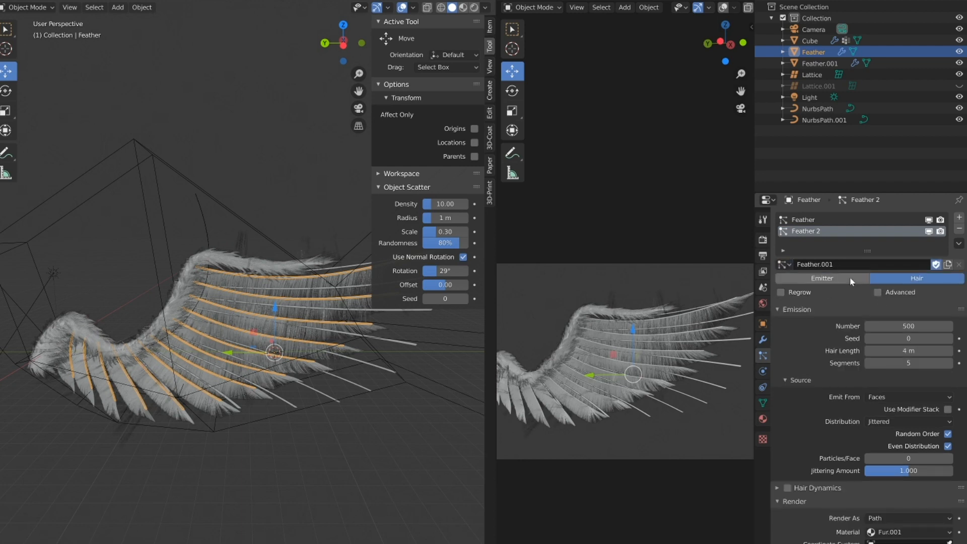
{"action": "left_click", "coordinate": [783, 264]}
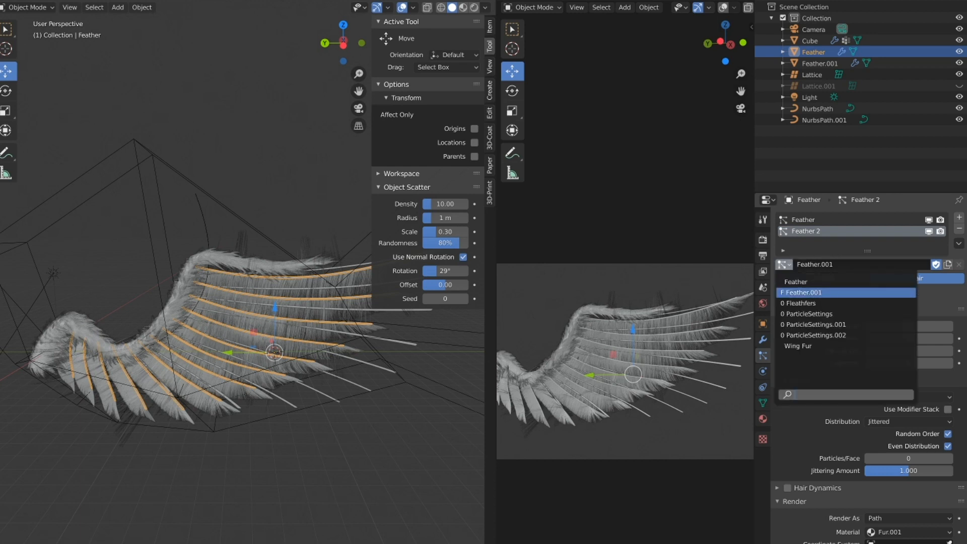
{"action": "key", "text": "Escape"}
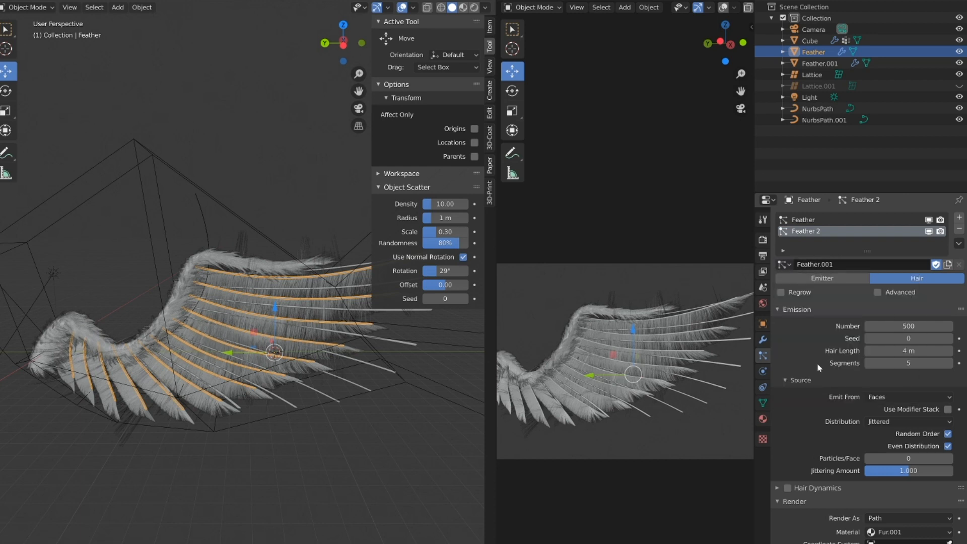
Assign the existing Feather particle settings to the Feather 2 system and make them a single-user copy
{"action": "left_click", "coordinate": [815, 220]}
{"action": "left_click", "coordinate": [815, 232]}
{"action": "left_click", "coordinate": [784, 265]}
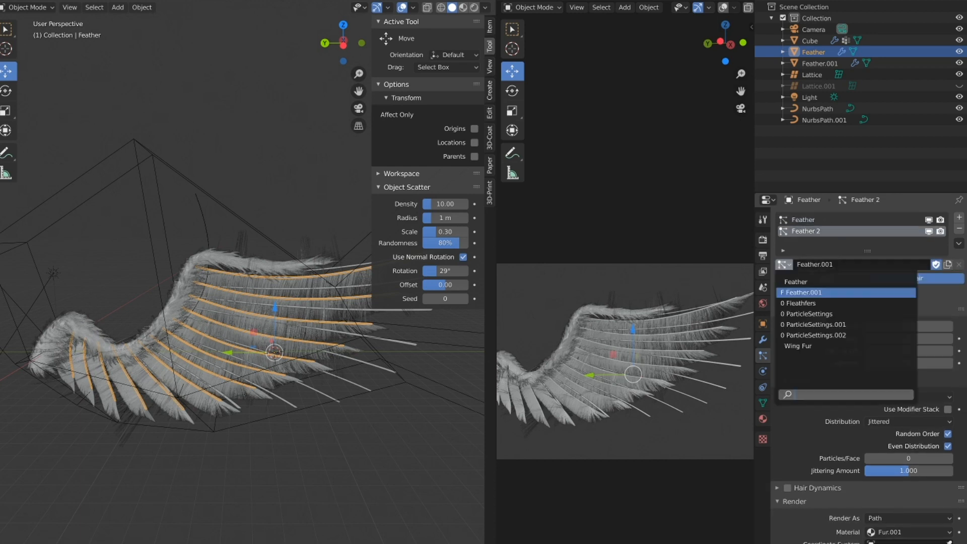
{"action": "left_click", "coordinate": [849, 282]}
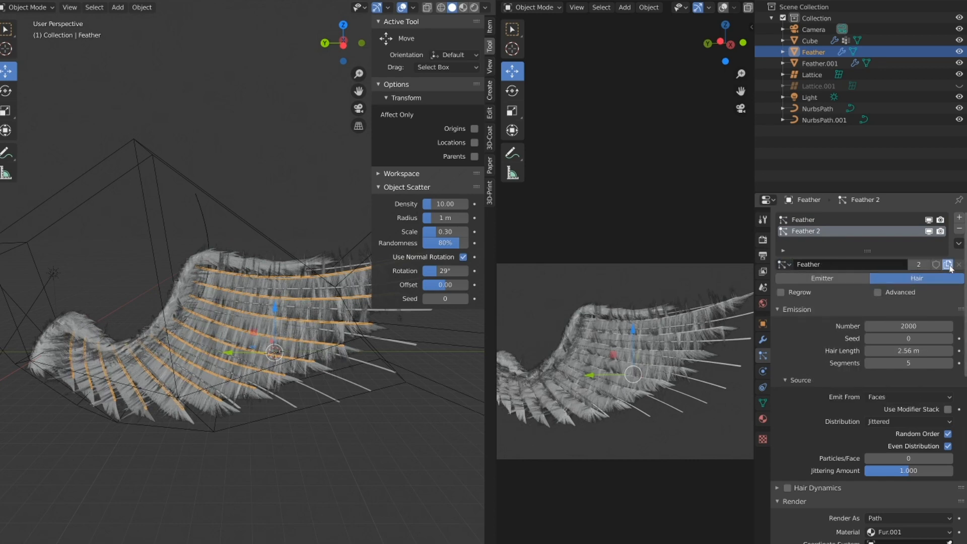
Switch to Particle Edit mode and comb the Feather 2 hairs on the middle and upper feathers outward along their shafts
{"action": "middle_click_drag", "start_coordinate": [272, 381], "coordinate": [194, 362], "text": "shift"}
{"action": "left_click", "coordinate": [44, 8]}
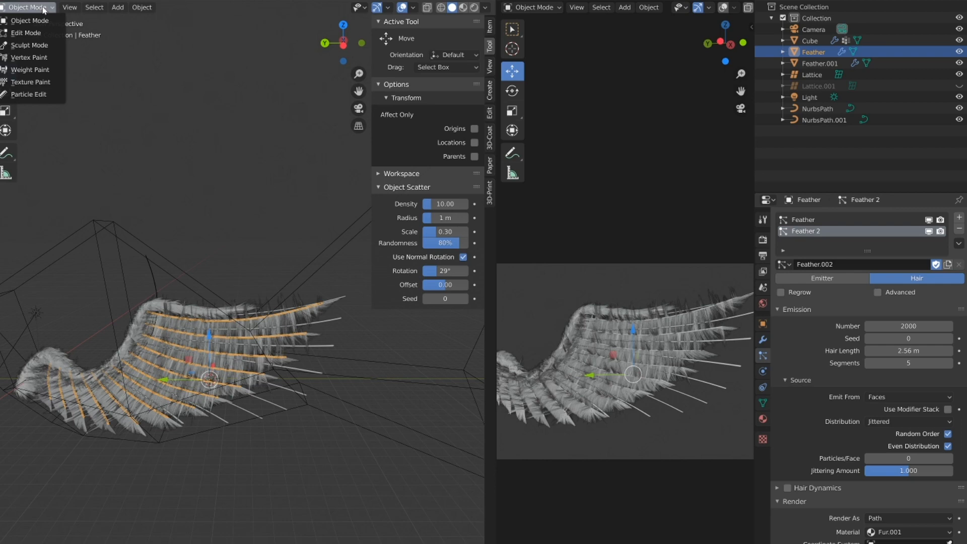
{"action": "left_click", "coordinate": [22, 94]}
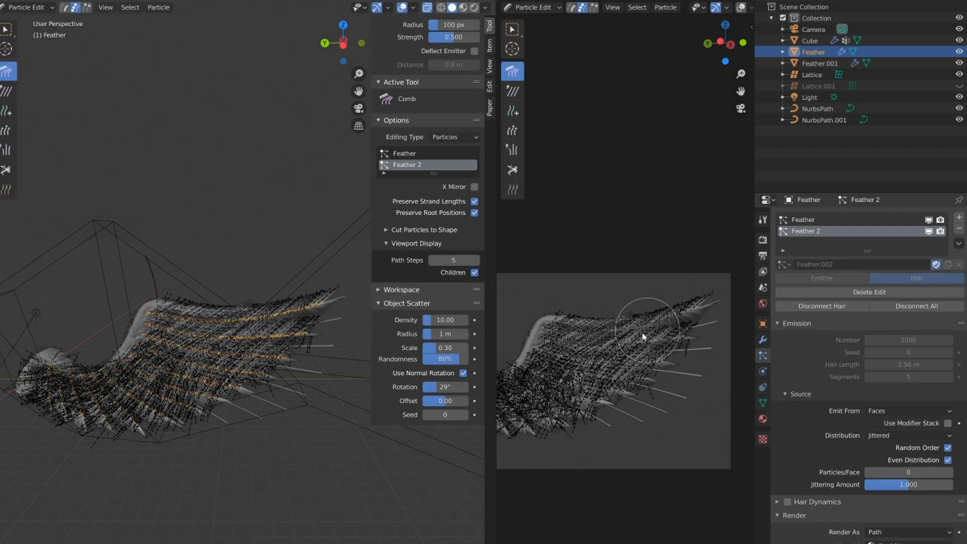
{"action": "middle_click_drag", "start_coordinate": [312, 362], "coordinate": [282, 382]}
{"action": "mouse_move", "coordinate": [283, 381]}
{"action": "left_mouse_down"}
{"action": "mouse_move", "coordinate": [252, 335]}
{"action": "mouse_move", "coordinate": [218, 371]}
{"action": "mouse_move", "coordinate": [166, 346]}
{"action": "mouse_move", "coordinate": [219, 416]}
{"action": "left_mouse_up"}
{"action": "middle_click_drag", "start_coordinate": [219, 416], "coordinate": [241, 400]}
{"action": "left_click_drag", "start_coordinate": [241, 400], "coordinate": [322, 372]}
{"action": "middle_click_drag", "start_coordinate": [323, 372], "coordinate": [363, 365]}
{"action": "left_click_drag", "start_coordinate": [225, 389], "coordinate": [281, 369]}
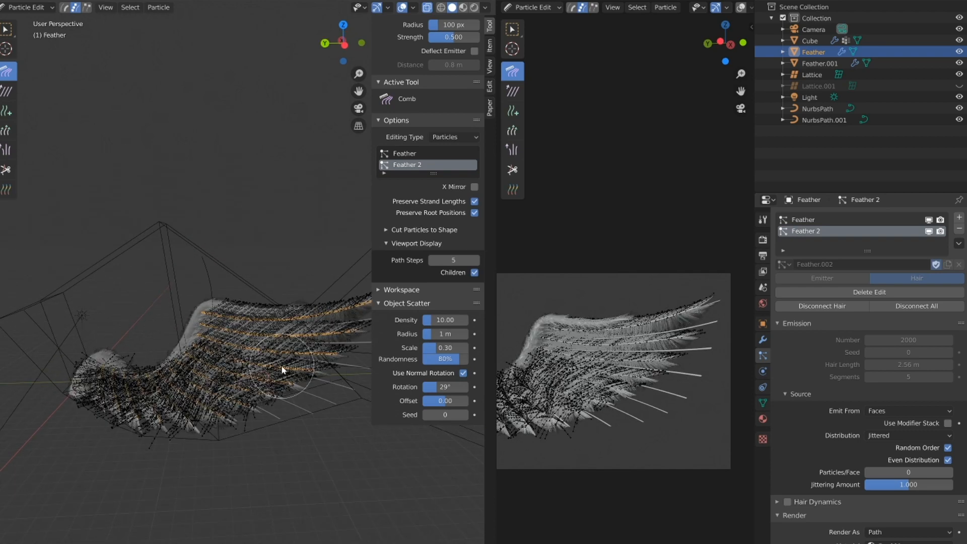
Comb the Feather 2 hairs on the feathers near the wing root and lower middle along their shafts toward the tips
{"action": "mouse_move", "coordinate": [281, 370]}
{"action": "middle_mouse_down"}
{"action": "mouse_move", "coordinate": [133, 378]}
{"action": "mouse_move", "coordinate": [85, 350]}
{"action": "middle_mouse_up"}
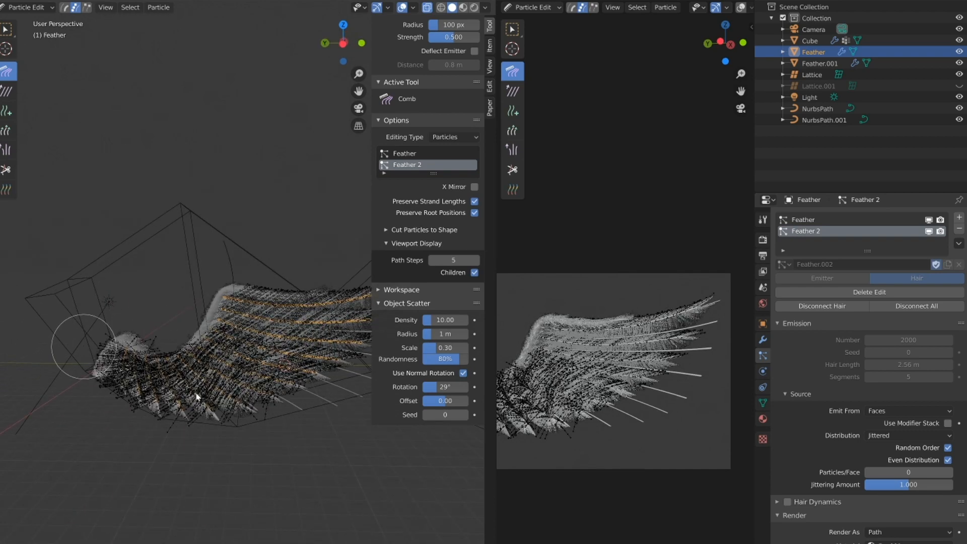
{"action": "left_click_drag", "start_coordinate": [195, 398], "coordinate": [135, 376]}
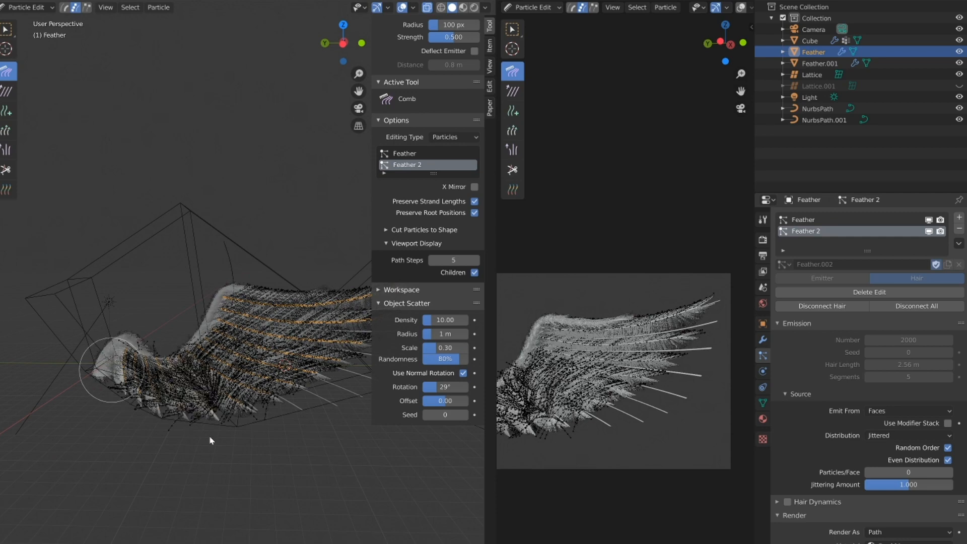
{"action": "middle_click_drag", "start_coordinate": [220, 442], "coordinate": [178, 440]}
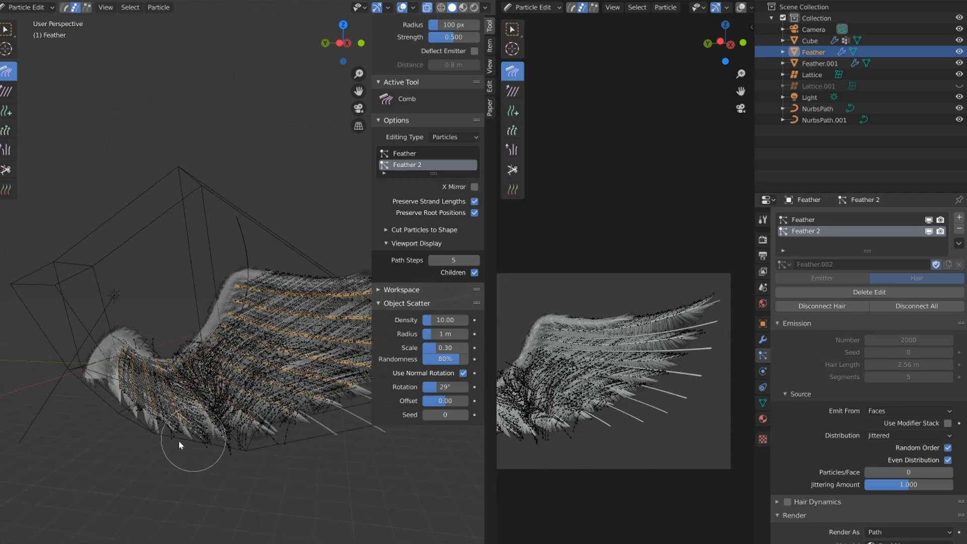
{"action": "left_click_drag", "start_coordinate": [117, 355], "coordinate": [258, 477]}
{"action": "mouse_move", "coordinate": [259, 476]}
{"action": "middle_mouse_down"}
{"action": "mouse_move", "coordinate": [232, 403]}
{"action": "mouse_move", "coordinate": [325, 417]}
{"action": "middle_mouse_up"}
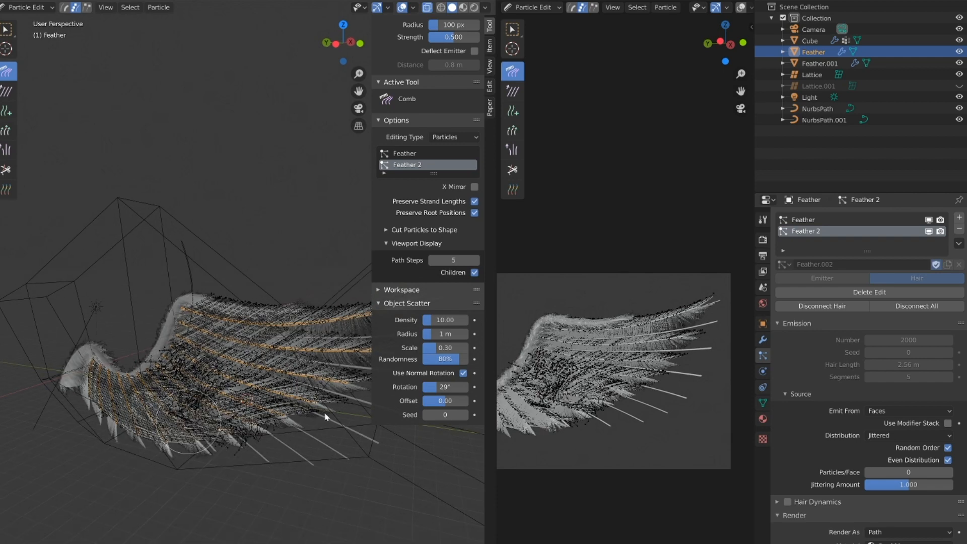
{"action": "mouse_move", "coordinate": [167, 398]}
{"action": "left_mouse_down"}
{"action": "mouse_move", "coordinate": [216, 371]}
{"action": "mouse_move", "coordinate": [323, 383]}
{"action": "left_mouse_up"}
Comb the Feather 2 hairs at the ends of the outer feathers outward along their shafts
{"action": "scroll", "coordinate": [613, 391], "scroll_direction": "up", "scroll_amount": 4}
{"action": "middle_click_drag", "start_coordinate": [613, 391], "coordinate": [499, 461], "text": "shift"}
{"action": "middle_click_drag", "start_coordinate": [188, 434], "coordinate": [228, 422]}
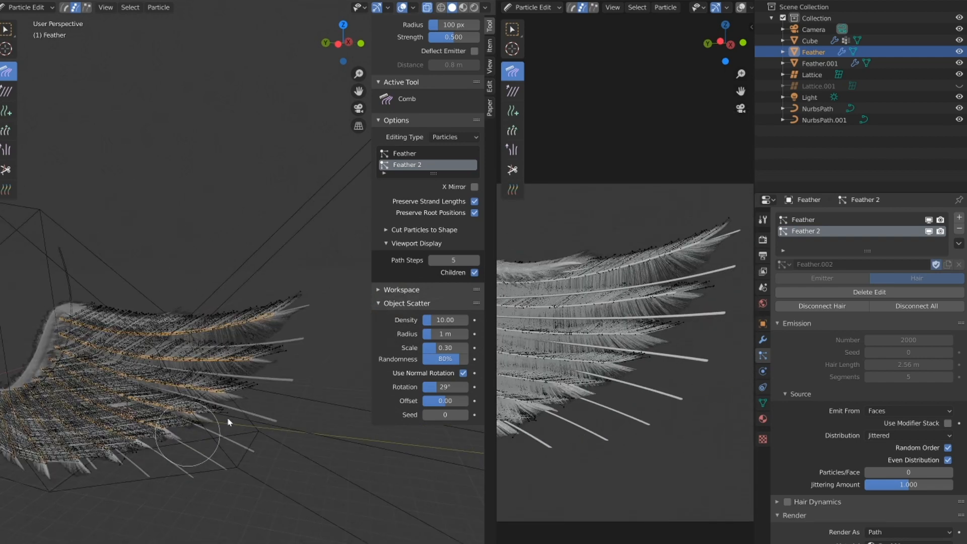
{"action": "scroll", "coordinate": [617, 277], "scroll_direction": "down", "scroll_amount": 2}
{"action": "scroll", "coordinate": [703, 253], "scroll_direction": "up", "scroll_amount": 5}
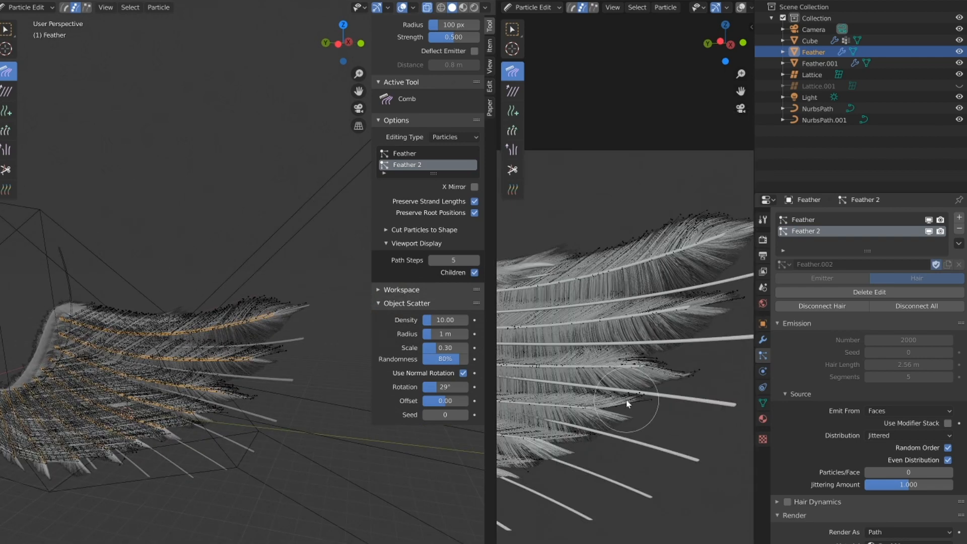
{"action": "left_click_drag", "start_coordinate": [626, 400], "coordinate": [649, 409]}
Comb the Feather 2 hairs on the lower feathers near the wing root to follow their shafts
{"action": "middle_click_drag", "start_coordinate": [596, 468], "coordinate": [667, 413], "text": "shift"}
{"action": "middle_click_drag", "start_coordinate": [556, 448], "coordinate": [625, 457], "text": "shift"}
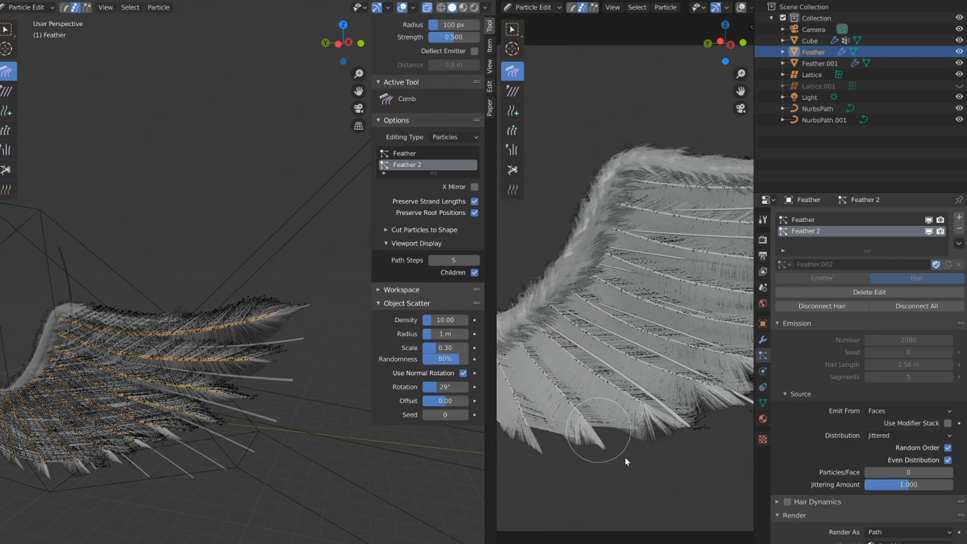
{"action": "mouse_move", "coordinate": [217, 413]}
{"action": "middle_mouse_down"}
{"action": "mouse_move", "coordinate": [233, 399]}
{"action": "mouse_move", "coordinate": [248, 454]}
{"action": "mouse_move", "coordinate": [280, 453]}
{"action": "middle_mouse_up"}
{"action": "left_click_drag", "start_coordinate": [281, 454], "coordinate": [201, 428]}
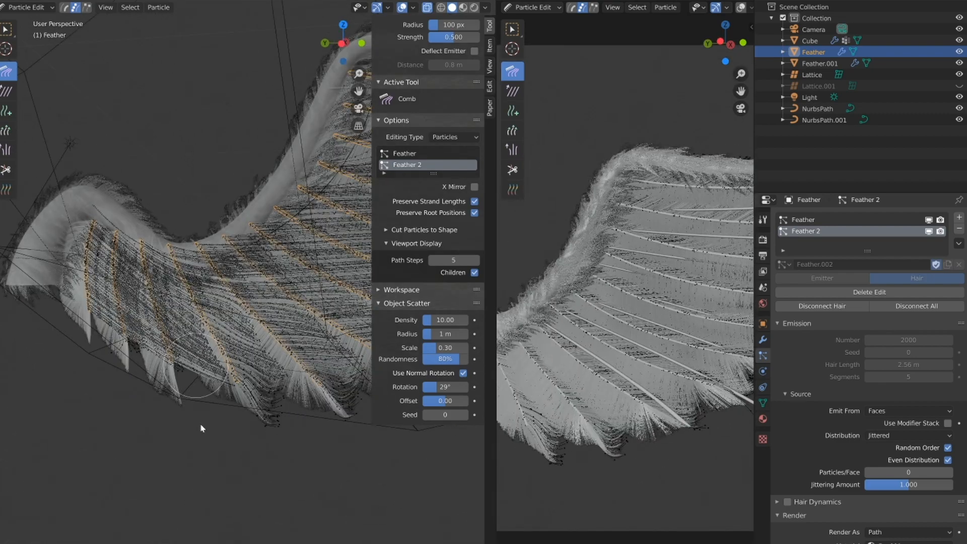
Shorten the Feather 2 hairs along the lower feather ends using the Length tool in Shrink mode
{"action": "middle_click_drag", "start_coordinate": [232, 433], "coordinate": [151, 352]}
{"action": "scroll", "coordinate": [152, 353], "scroll_direction": "down", "scroll_amount": 3}
{"action": "left_click", "coordinate": [7, 130]}
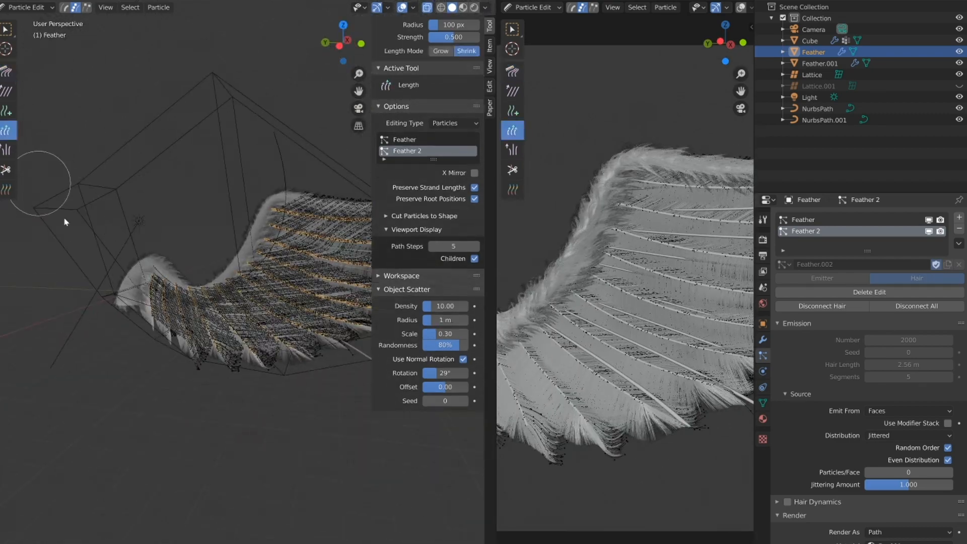
{"action": "middle_click_drag", "start_coordinate": [65, 222], "coordinate": [143, 358]}
{"action": "left_click_drag", "start_coordinate": [219, 387], "coordinate": [186, 374]}
{"action": "scroll", "coordinate": [186, 373], "scroll_direction": "up", "scroll_amount": 2}
{"action": "scroll", "coordinate": [561, 397], "scroll_direction": "down", "scroll_amount": 3}
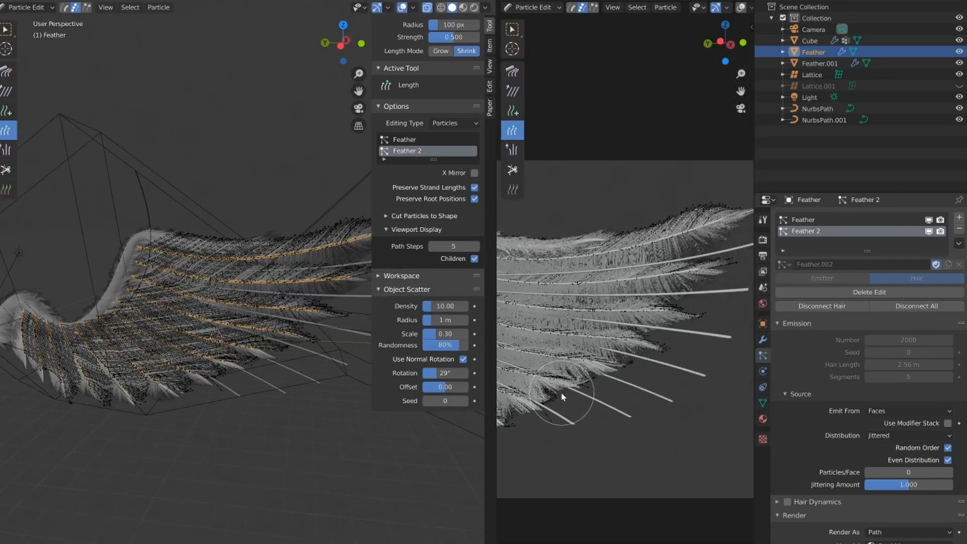
{"action": "middle_click_drag", "start_coordinate": [561, 397], "coordinate": [690, 365], "text": "shift"}
Comb the Feather 2 hairs at the tips of the wing-root feathers downward with the Comb tool
{"action": "left_click", "coordinate": [6, 72]}
{"action": "scroll", "coordinate": [210, 339], "scroll_direction": "up", "scroll_amount": 5}
{"action": "scroll", "coordinate": [205, 392], "scroll_direction": "down", "scroll_amount": 3}
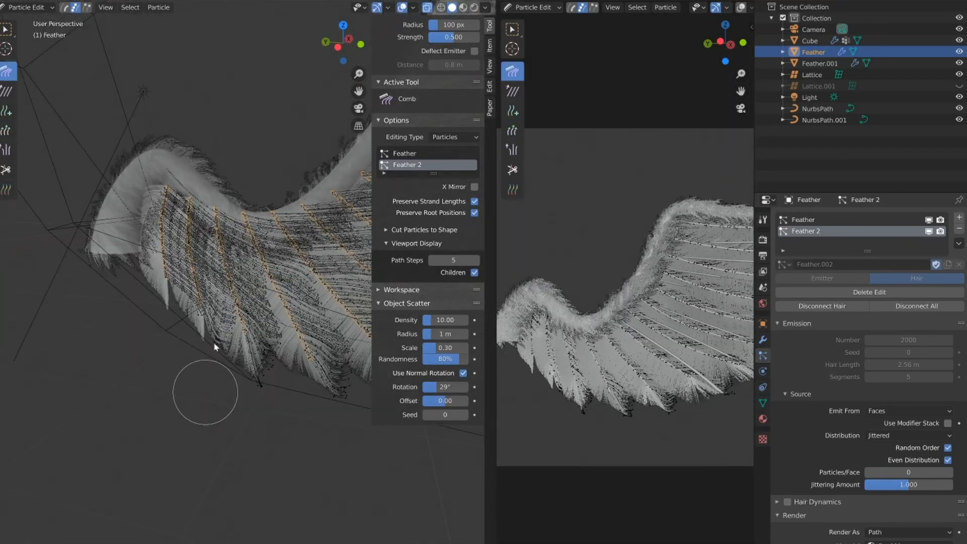
{"action": "scroll", "coordinate": [233, 393], "scroll_direction": "down", "scroll_amount": 2}
{"action": "left_click_drag", "start_coordinate": [226, 368], "coordinate": [228, 419]}
{"action": "scroll", "coordinate": [227, 434], "scroll_direction": "down", "scroll_amount": 3}
Shrink the protruding Feather 2 hairs at the wing-root feather tips with the Length tool
{"action": "left_click", "coordinate": [7, 130]}
{"action": "left_click_drag", "start_coordinate": [203, 337], "coordinate": [266, 373]}
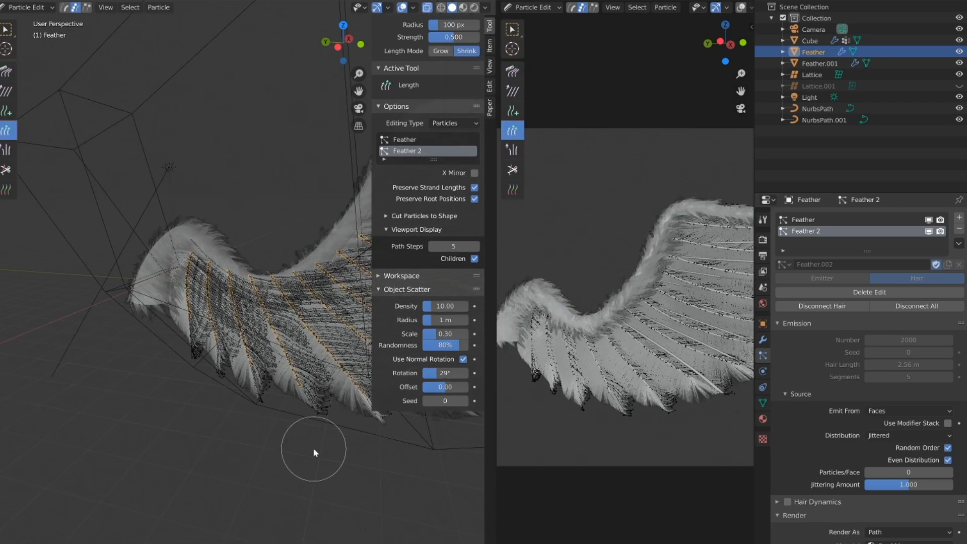
{"action": "middle_click_drag", "start_coordinate": [313, 453], "coordinate": [277, 466], "text": "shift"}
{"action": "scroll", "coordinate": [714, 388], "scroll_direction": "down", "scroll_amount": 2}
Return to Object Mode and widen the camera viewport, showing the wing there in rendered shading
{"action": "middle_click_drag", "start_coordinate": [714, 388], "coordinate": [609, 446], "text": "shift"}
{"action": "key", "text": "ctrl+Tab"}
{"action": "middle_click_drag", "start_coordinate": [629, 410], "coordinate": [583, 389]}
{"action": "left_click_drag", "start_coordinate": [496, 325], "coordinate": [389, 325]}
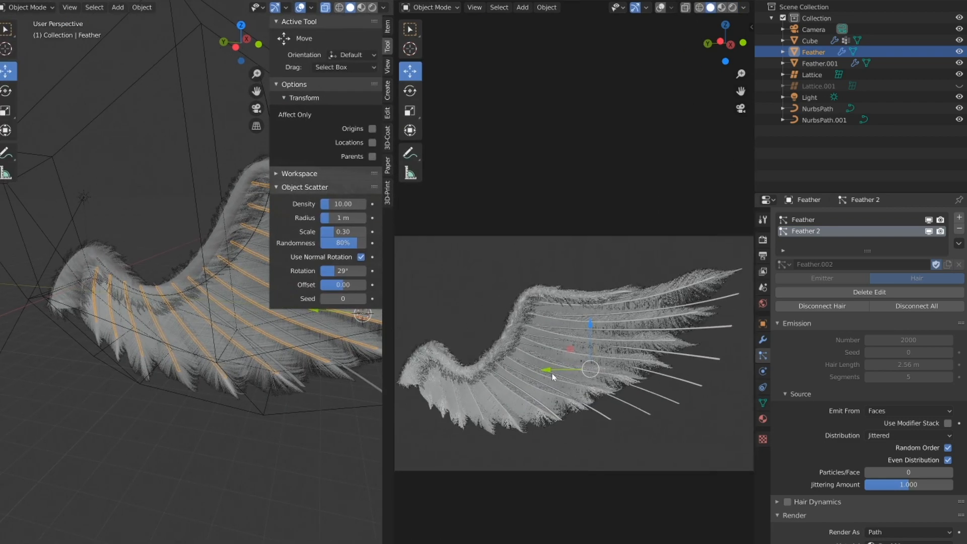
{"action": "middle_click_drag", "start_coordinate": [565, 373], "coordinate": [589, 361], "text": "shift"}
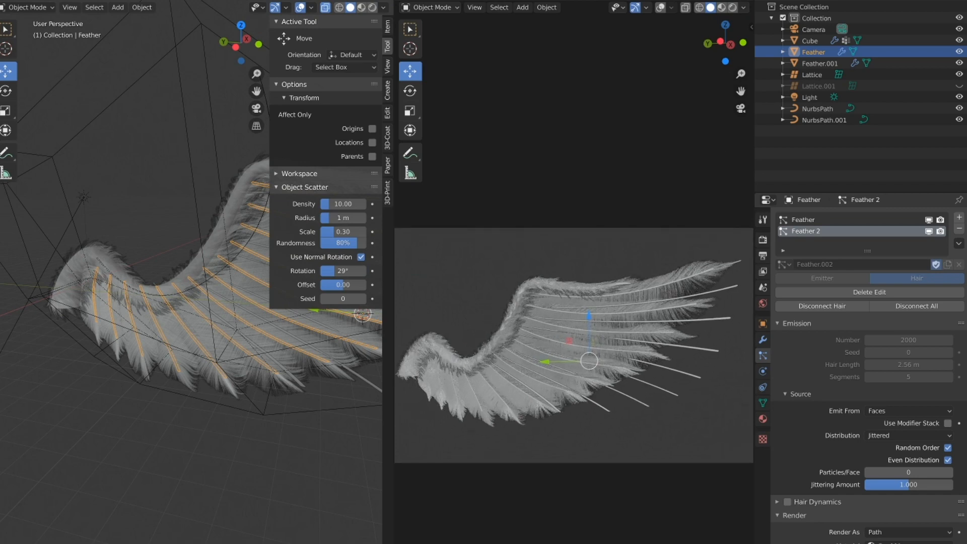
{"action": "left_click", "coordinate": [734, 8]}
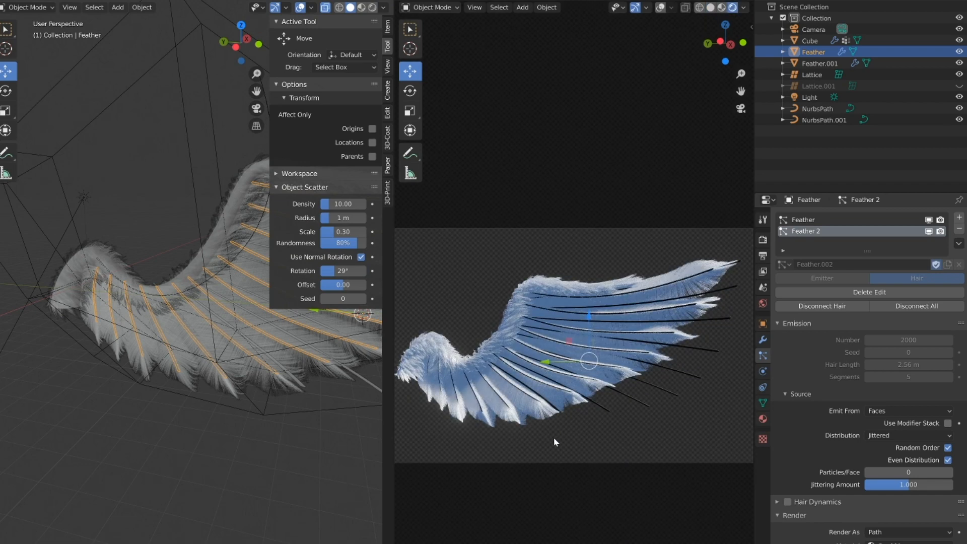
Add a vertex color layer to both the Feather and Feather.001 meshes, and reselect Feather
{"action": "left_click", "coordinate": [763, 404]}
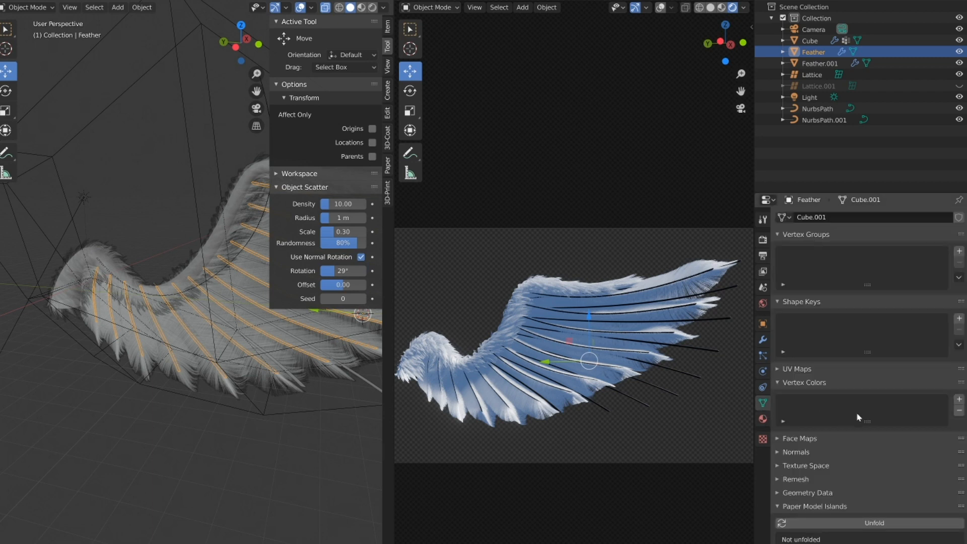
{"action": "left_click", "coordinate": [959, 400]}
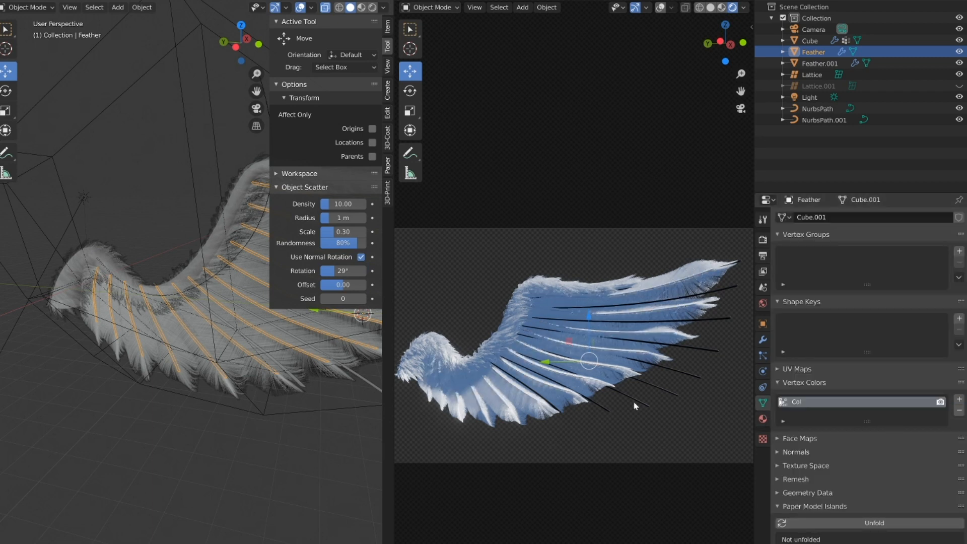
{"action": "left_click", "coordinate": [716, 316]}
{"action": "left_click", "coordinate": [959, 399]}
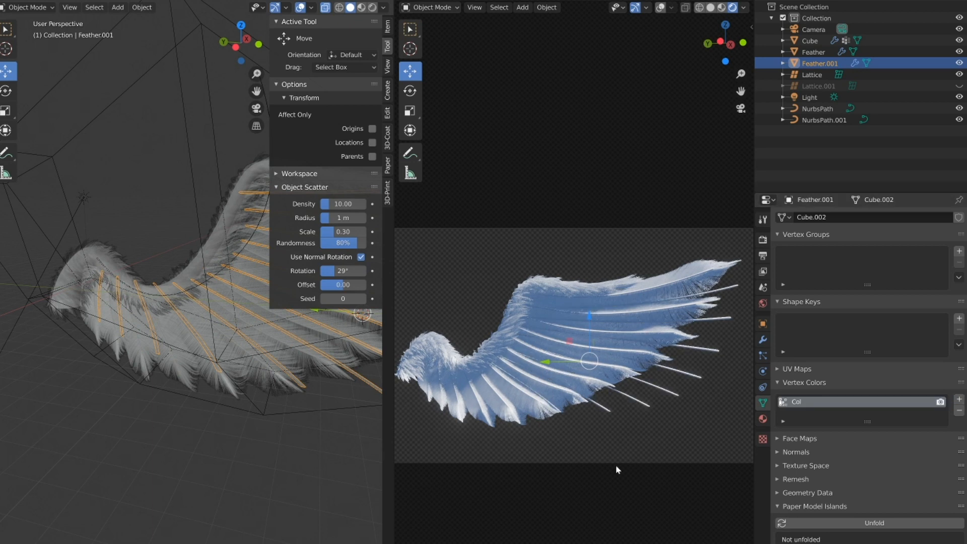
{"action": "left_click", "coordinate": [524, 397]}
{"action": "middle_click_drag", "start_coordinate": [594, 385], "coordinate": [596, 386], "text": "shift"}
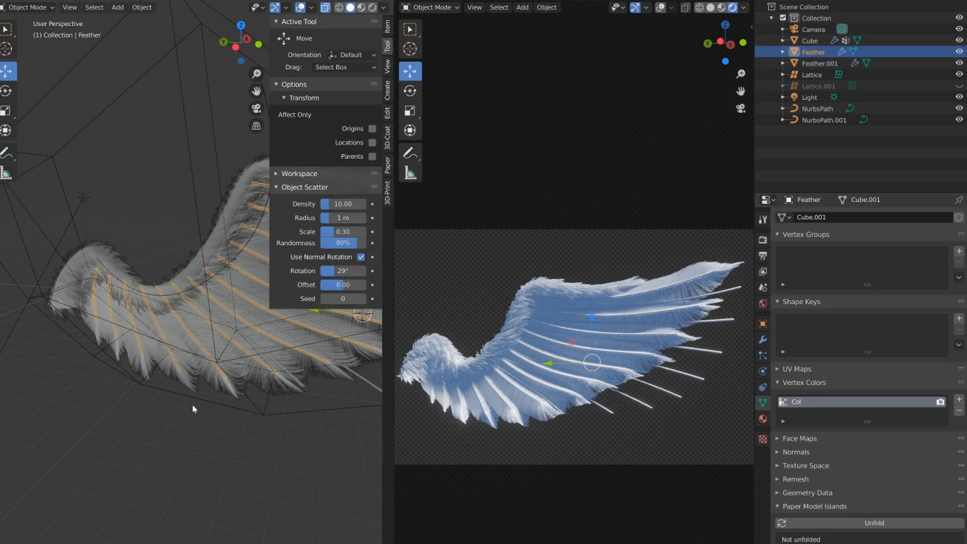
Select the sun light and rotate it about the global X axis to relight the wing
{"action": "middle_click_drag", "start_coordinate": [192, 404], "coordinate": [151, 403], "text": "shift"}
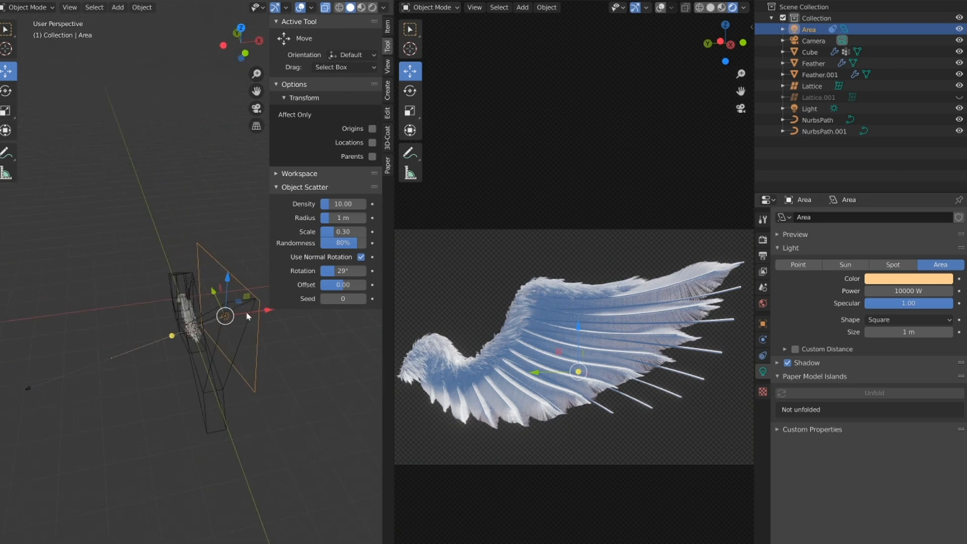
{"action": "middle_click_drag", "start_coordinate": [247, 319], "coordinate": [201, 333]}
{"action": "left_click", "coordinate": [196, 286]}
{"action": "middle_click_drag", "start_coordinate": [196, 285], "coordinate": [184, 380]}
{"action": "key", "text": "r"}
{"action": "key", "text": "x"}
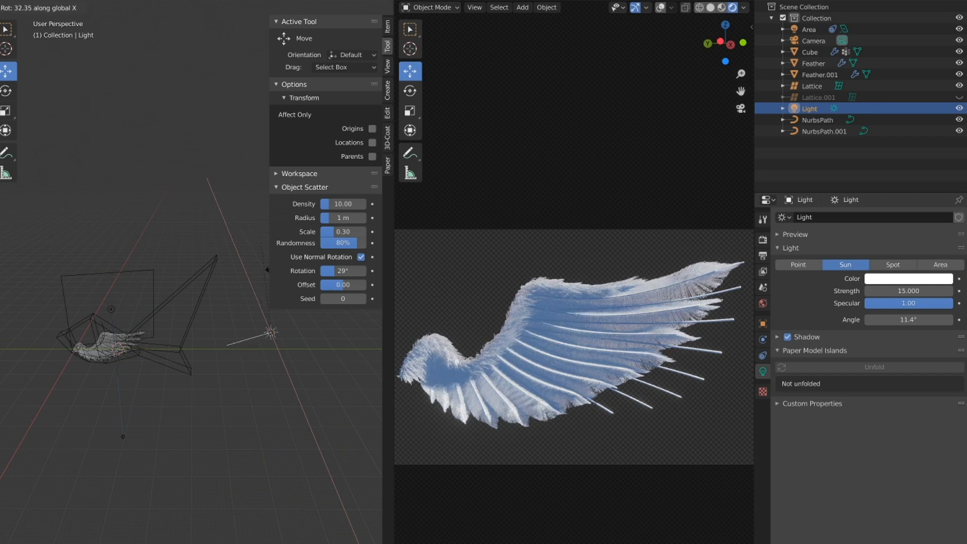
{"action": "left_click", "coordinate": [147, 221]}
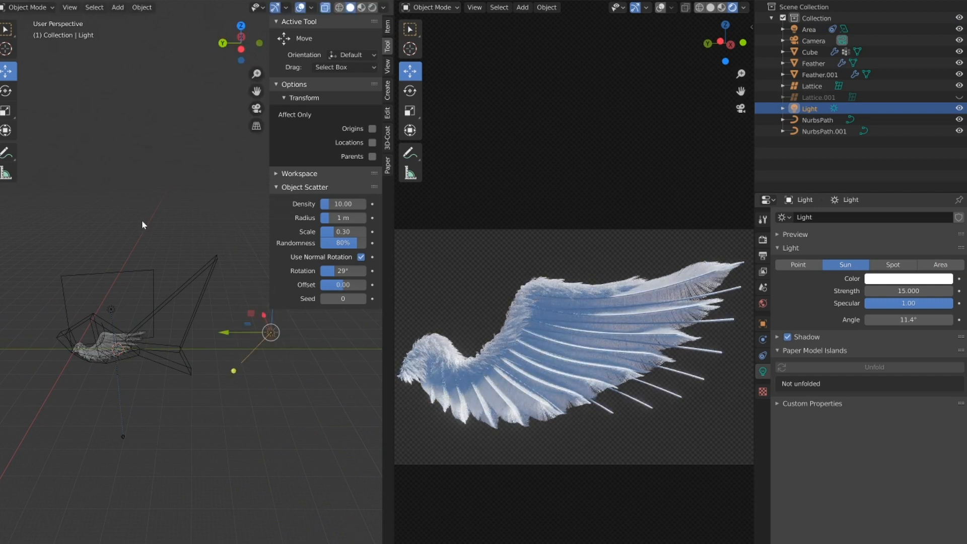
Rotate the sun light by about -21° around the global Z axis
{"action": "middle_click_drag", "start_coordinate": [128, 256], "coordinate": [106, 182]}
{"action": "key", "text": "r"}
{"action": "key", "text": "z"}
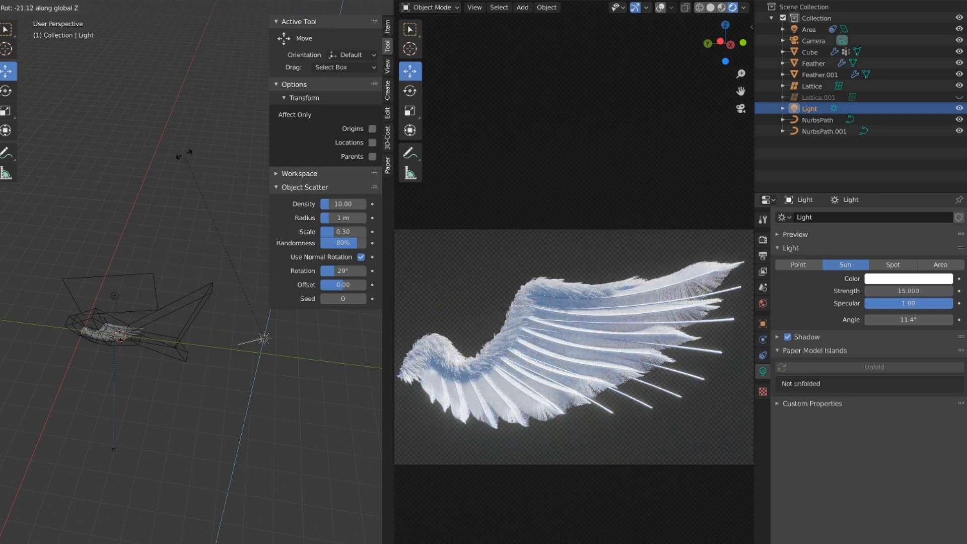
{"action": "left_click", "coordinate": [182, 155]}
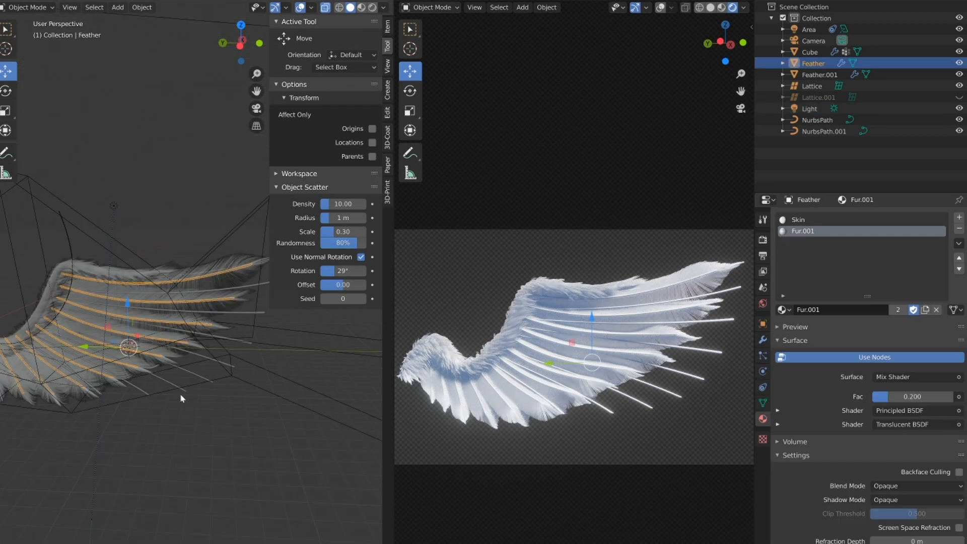
Set the children's kink type to Wave for the Feather mesh's hair particle systems
{"action": "middle_click_drag", "start_coordinate": [181, 393], "coordinate": [192, 361]}
{"action": "scroll", "coordinate": [592, 280], "scroll_direction": "up", "scroll_amount": 2}
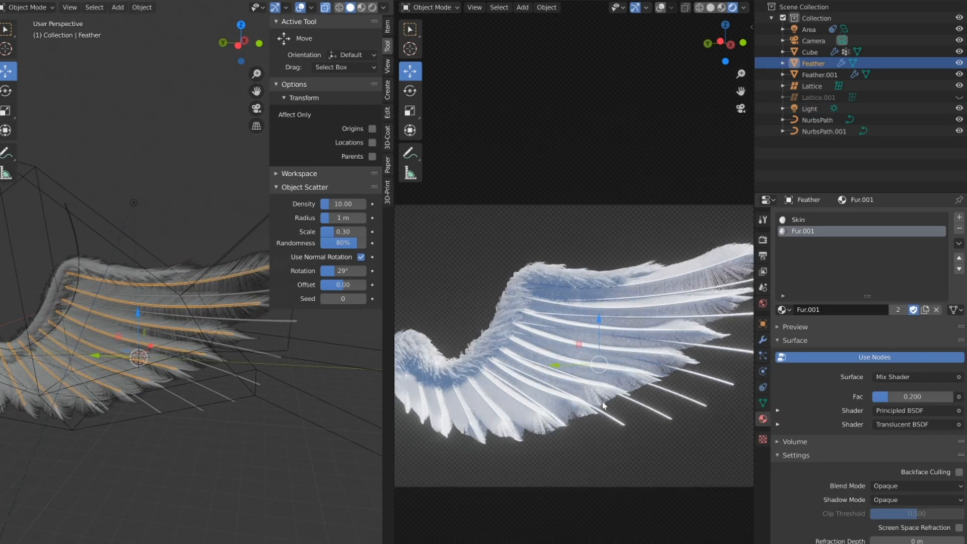
{"action": "left_click", "coordinate": [763, 356]}
{"action": "scroll", "coordinate": [809, 452], "scroll_direction": "down", "scroll_amount": 8}
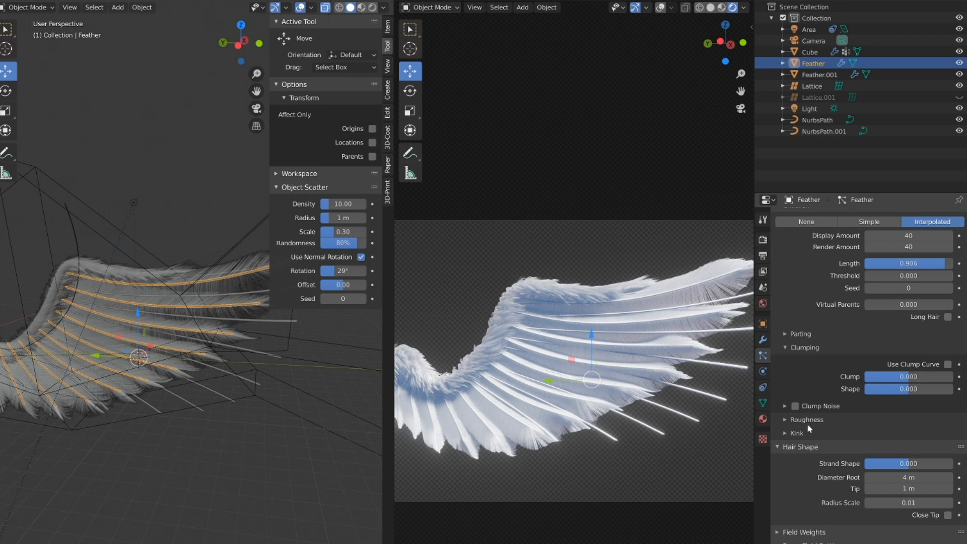
{"action": "left_click", "coordinate": [806, 433]}
{"action": "left_click", "coordinate": [910, 450]}
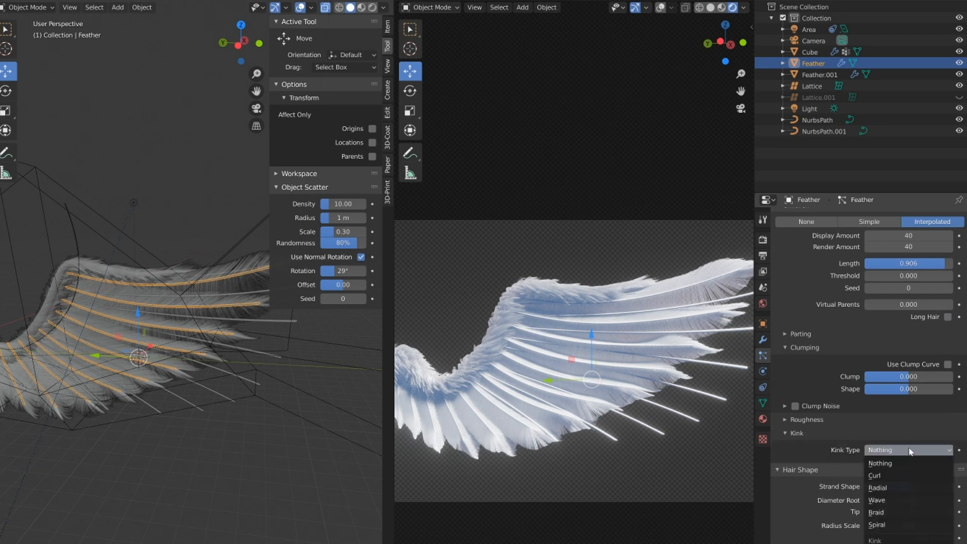
{"action": "left_click", "coordinate": [879, 500]}
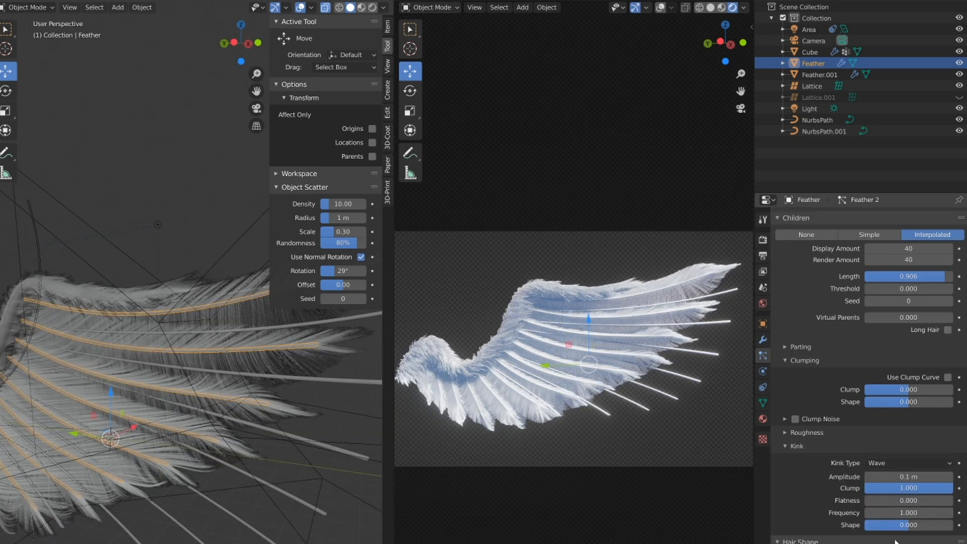
{"action": "scroll", "coordinate": [575, 392], "scroll_direction": "down", "scroll_amount": 1}
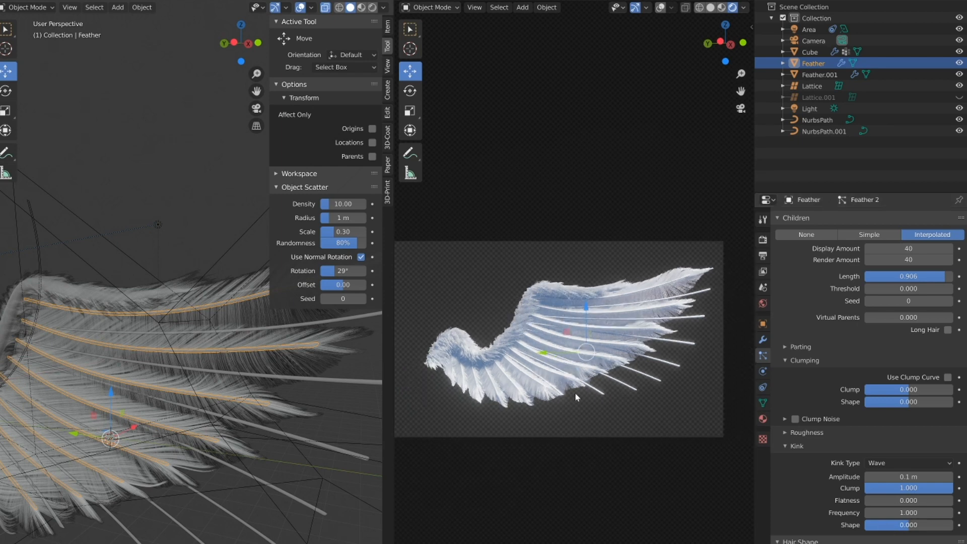
Check the wing's feathers in the rendered camera view and select the Feather.001 shafts
{"action": "scroll", "coordinate": [575, 393], "scroll_direction": "up", "scroll_amount": 3}
{"action": "scroll", "coordinate": [671, 406], "scroll_direction": "down", "scroll_amount": 2}
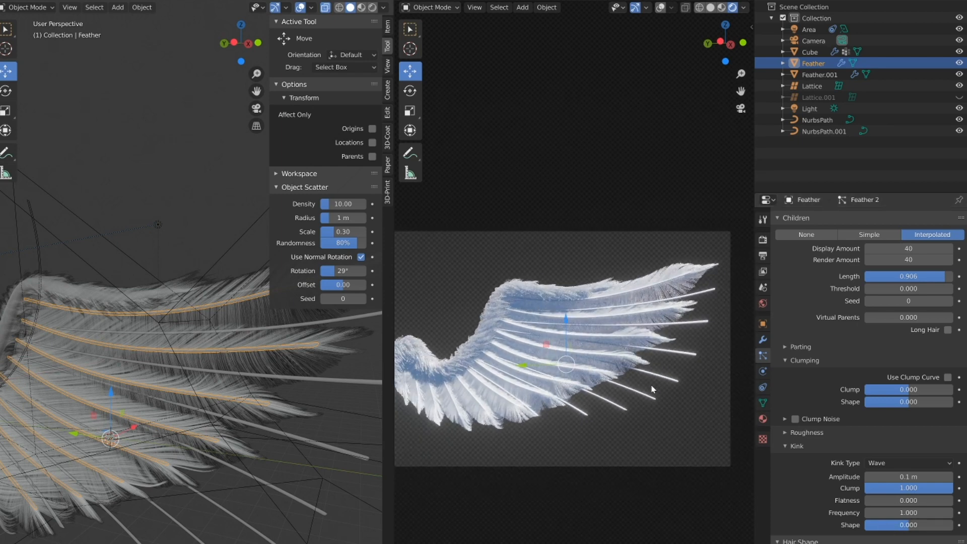
{"action": "scroll", "coordinate": [114, 362], "scroll_direction": "down", "scroll_amount": 3}
{"action": "middle_click_drag", "start_coordinate": [116, 363], "coordinate": [80, 403]}
{"action": "scroll", "coordinate": [565, 414], "scroll_direction": "up", "scroll_amount": 1}
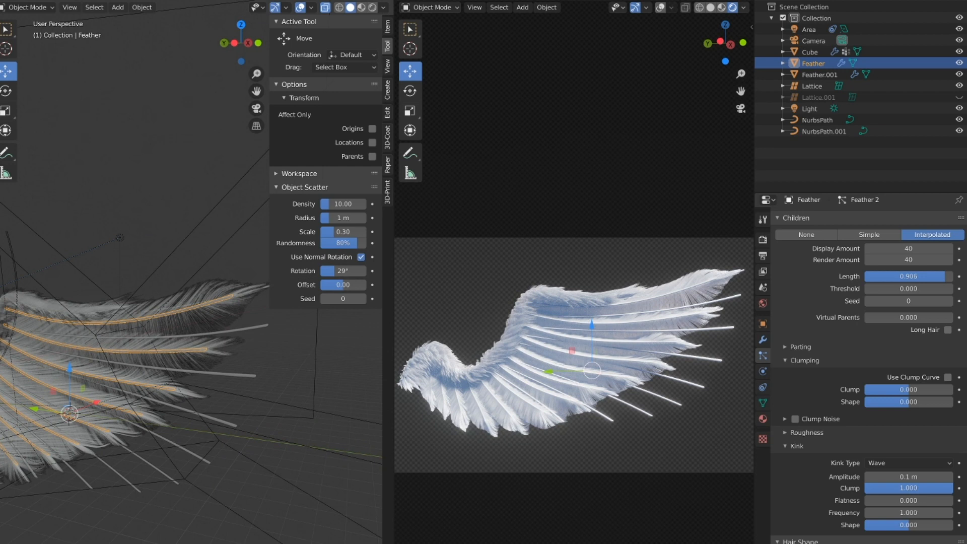
{"action": "left_click", "coordinate": [259, 329]}
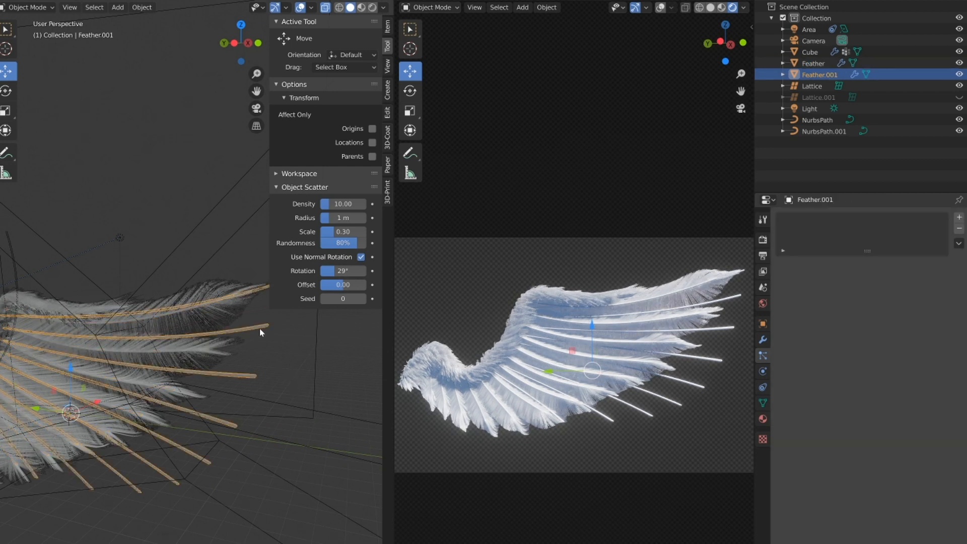
{"action": "left_click", "coordinate": [31, 7]}
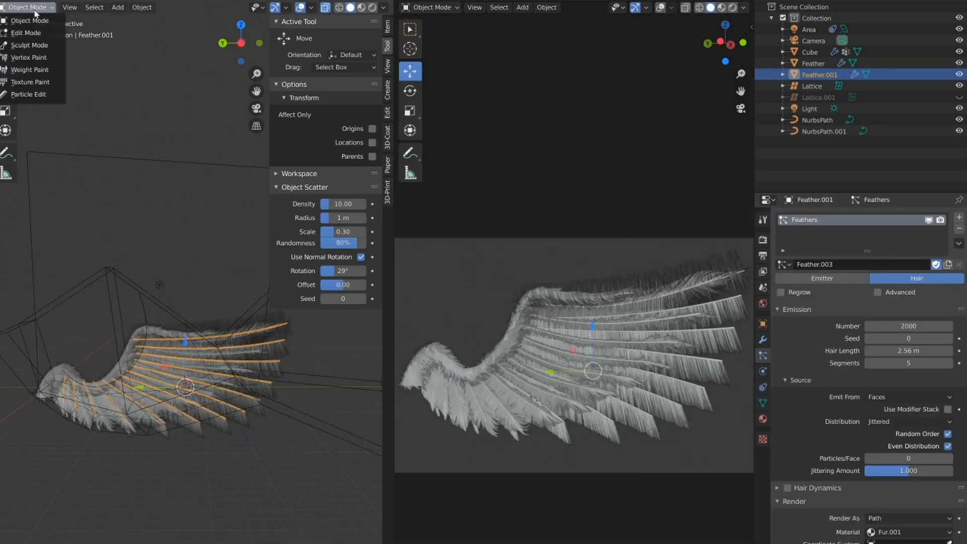
{"action": "left_click", "coordinate": [31, 98]}
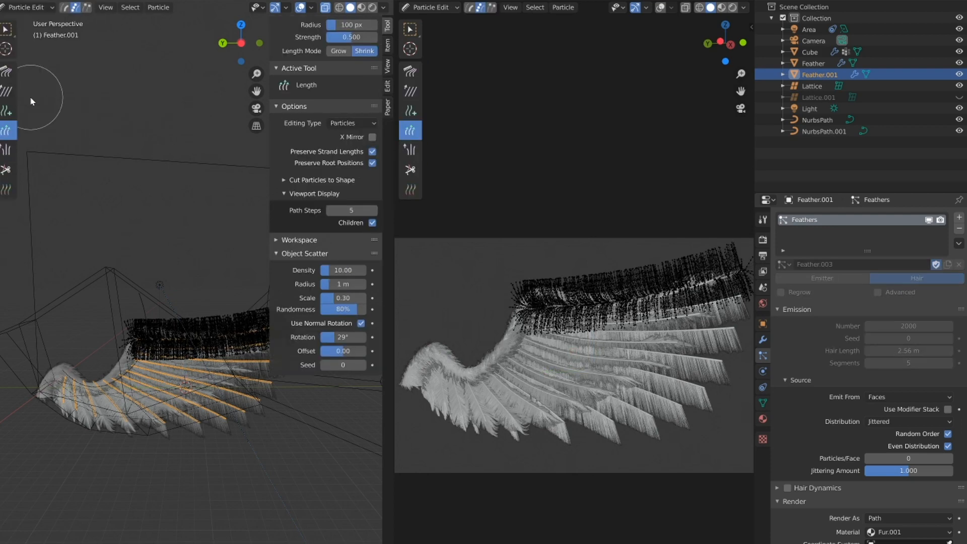
{"action": "left_click", "coordinate": [25, 8]}
{"action": "left_click", "coordinate": [30, 20]}
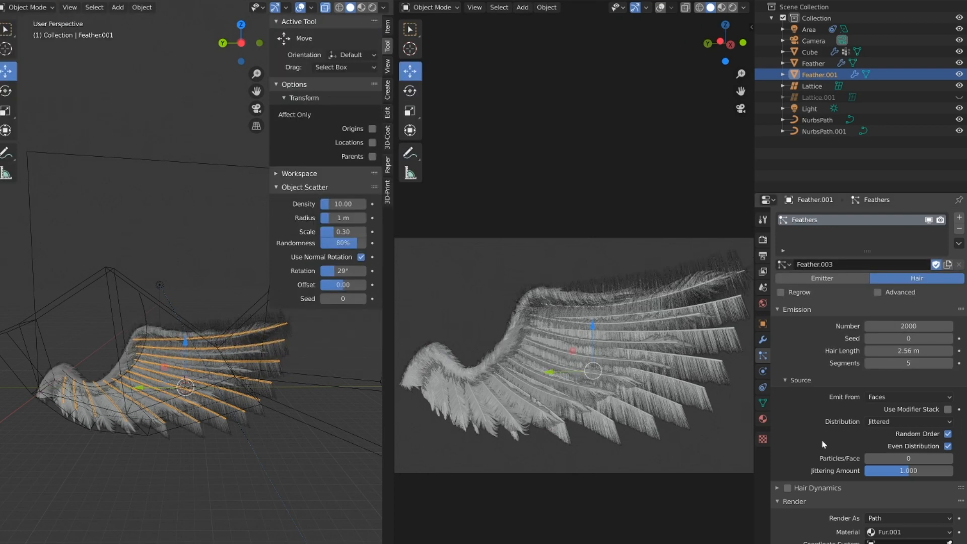
Apply the Array modifier on Feather.001
{"action": "left_click", "coordinate": [763, 341]}
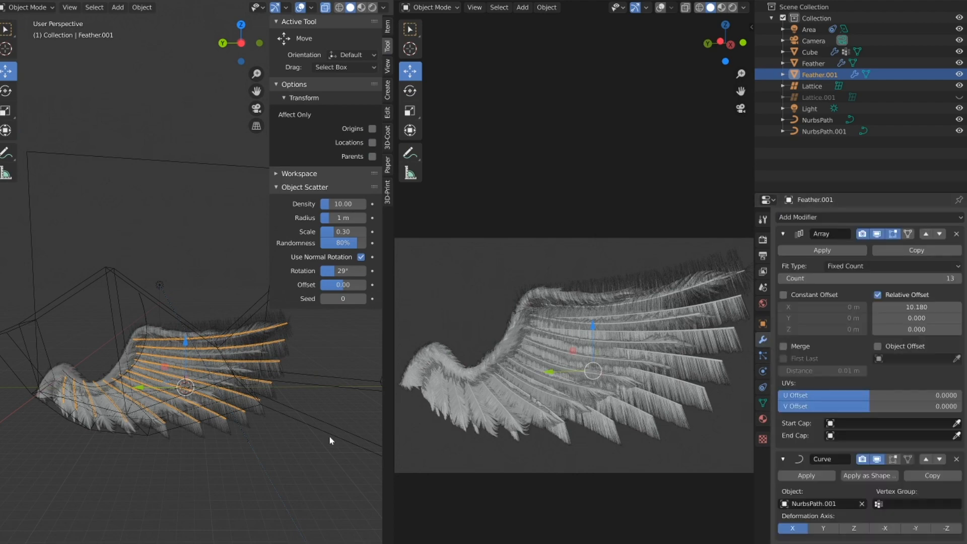
{"action": "left_click", "coordinate": [815, 247]}
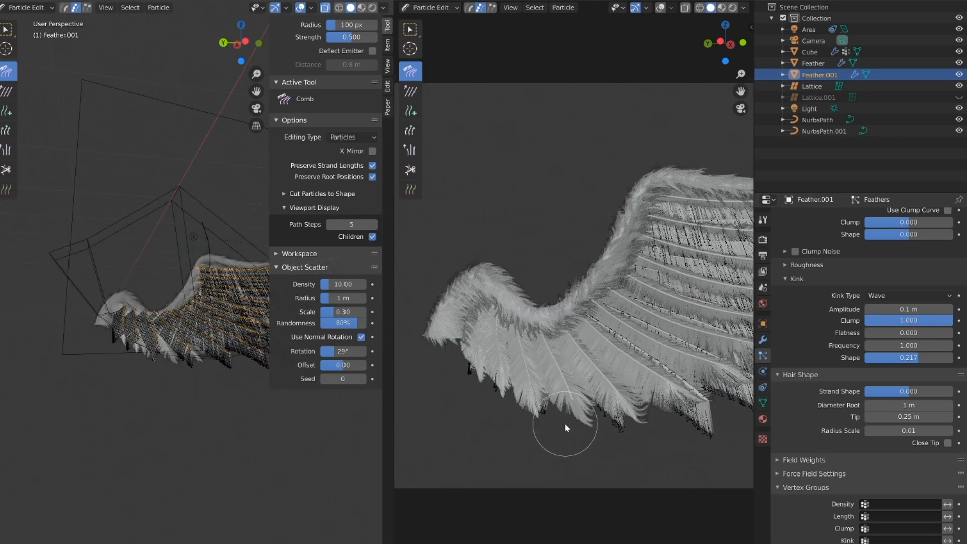
Comb the Feathers hairs at the tips of Feather.001's long outer feathers outward and upward into points with the Comb tool
{"action": "middle_click_drag", "start_coordinate": [642, 399], "coordinate": [405, 438], "text": "shift"}
{"action": "middle_click_drag", "start_coordinate": [217, 415], "coordinate": [112, 423], "text": "shift"}
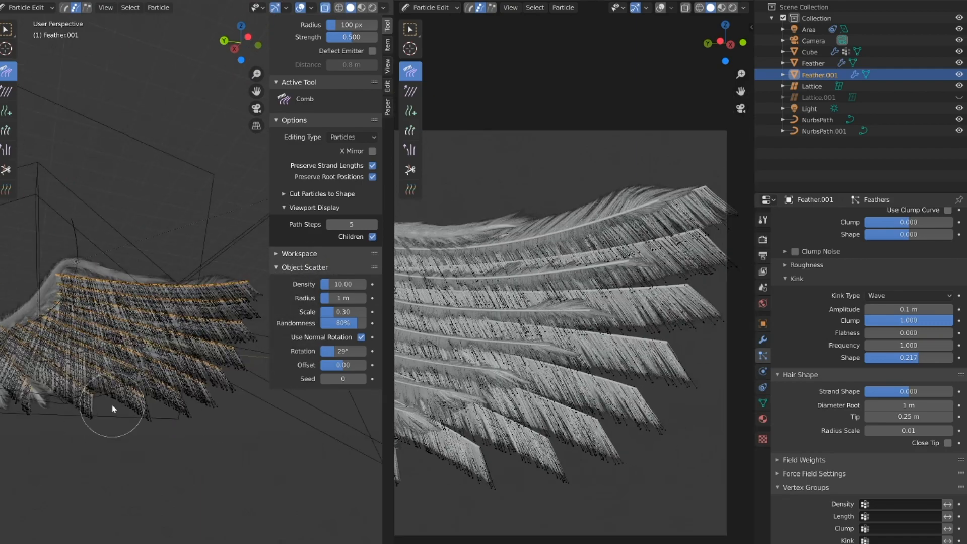
{"action": "middle_click_drag", "start_coordinate": [196, 438], "coordinate": [200, 485]}
{"action": "middle_click_drag", "start_coordinate": [151, 437], "coordinate": [174, 460]}
{"action": "middle_click_drag", "start_coordinate": [691, 204], "coordinate": [591, 233], "text": "shift"}
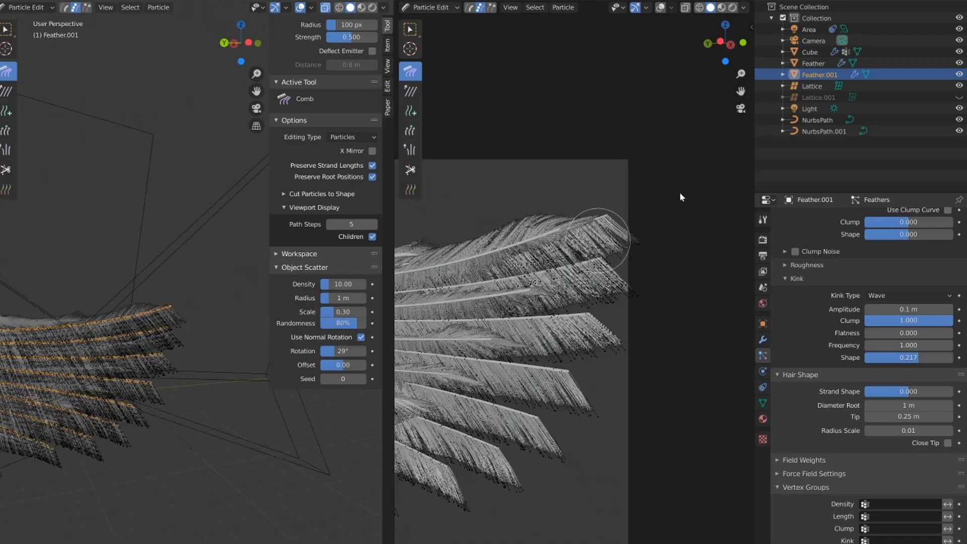
{"action": "left_click_drag", "start_coordinate": [610, 247], "coordinate": [647, 214]}
{"action": "left_click_drag", "start_coordinate": [607, 297], "coordinate": [645, 262]}
{"action": "left_click_drag", "start_coordinate": [600, 343], "coordinate": [635, 310]}
{"action": "left_click_drag", "start_coordinate": [577, 405], "coordinate": [611, 378]}
{"action": "middle_click_drag", "start_coordinate": [569, 468], "coordinate": [612, 405], "text": "shift"}
{"action": "left_click_drag", "start_coordinate": [597, 403], "coordinate": [624, 376]}
{"action": "left_click_drag", "start_coordinate": [558, 418], "coordinate": [589, 395]}
{"action": "middle_click_drag", "start_coordinate": [514, 453], "coordinate": [631, 423], "text": "shift"}
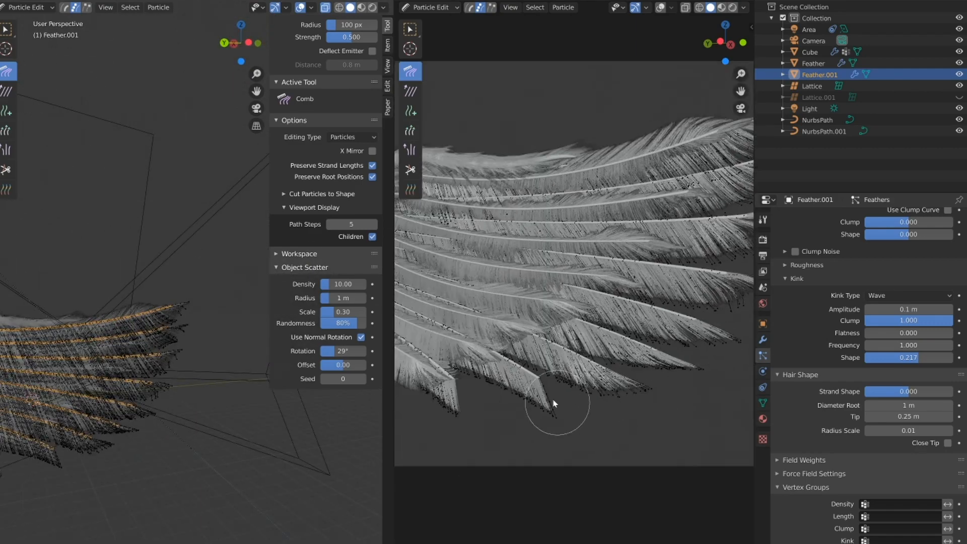
{"action": "left_click_drag", "start_coordinate": [557, 406], "coordinate": [587, 386]}
Comb the Feathers hairs on the middle outer shafts back toward the wing root and return to Object Mode
{"action": "middle_click_drag", "start_coordinate": [524, 458], "coordinate": [646, 458], "text": "shift"}
{"action": "middle_click_drag", "start_coordinate": [514, 406], "coordinate": [597, 407], "text": "shift"}
{"action": "key", "text": "alt+z"}
{"action": "middle_click_drag", "start_coordinate": [665, 405], "coordinate": [453, 460], "text": "shift"}
{"action": "scroll", "coordinate": [612, 403], "scroll_direction": "down", "scroll_amount": 1}
{"action": "key", "text": "alt+z"}
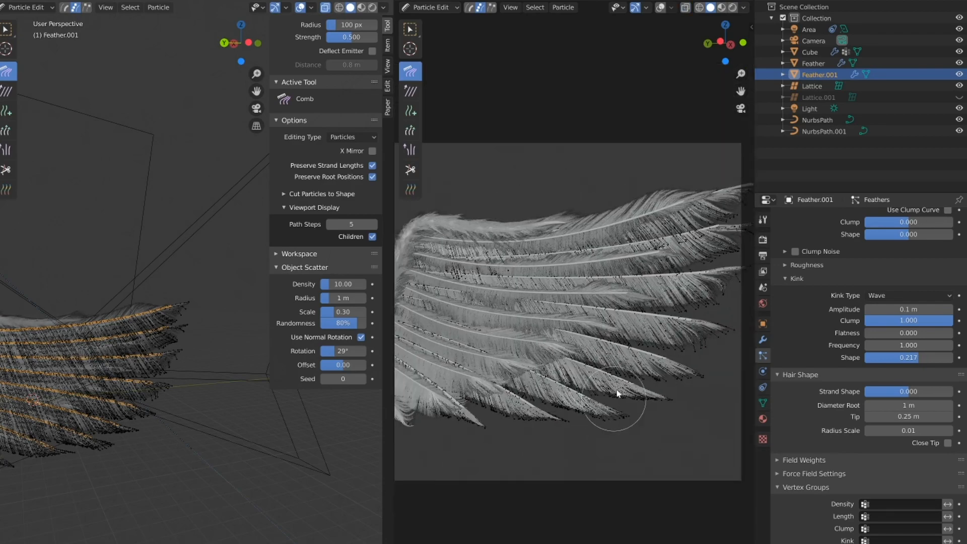
{"action": "mouse_move", "coordinate": [633, 334]}
{"action": "left_mouse_down"}
{"action": "mouse_move", "coordinate": [596, 361]}
{"action": "mouse_move", "coordinate": [564, 363]}
{"action": "left_mouse_up"}
{"action": "left_click_drag", "start_coordinate": [630, 307], "coordinate": [549, 308]}
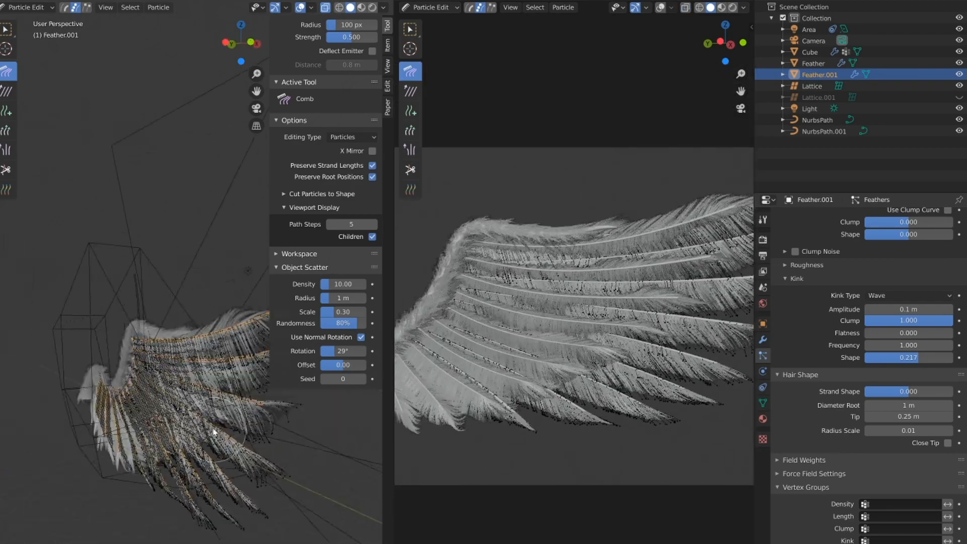
{"action": "scroll", "coordinate": [655, 434], "scroll_direction": "down", "scroll_amount": 1}
{"action": "key", "text": "ctrl+Tab"}
{"action": "middle_click_drag", "start_coordinate": [103, 336], "coordinate": [217, 303]}
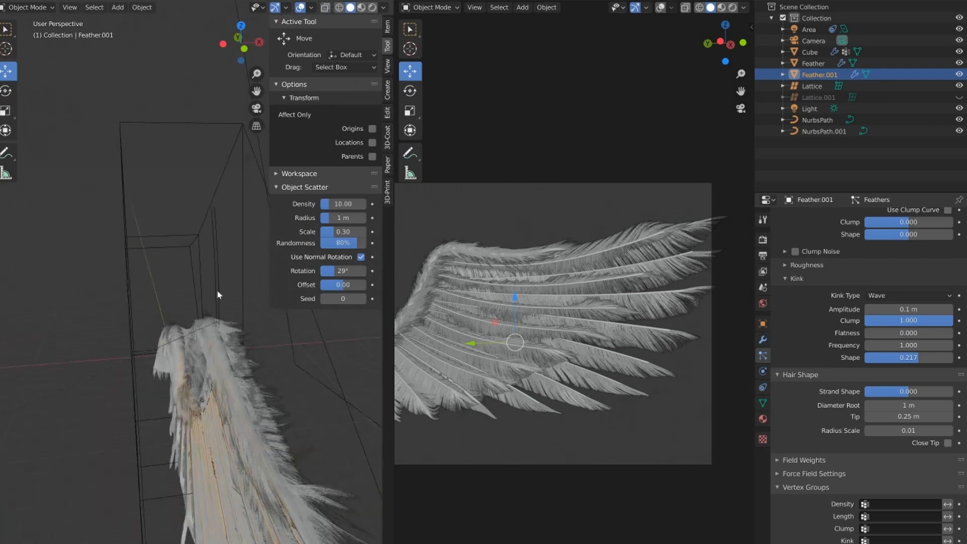
{"action": "left_click", "coordinate": [220, 295]}
{"action": "key", "text": "g"}
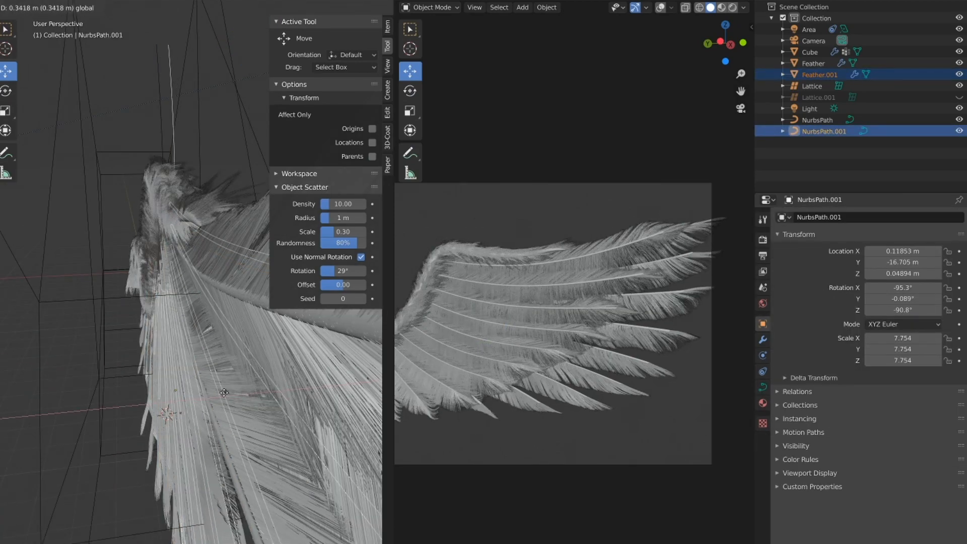
{"action": "key", "text": "Escape"}
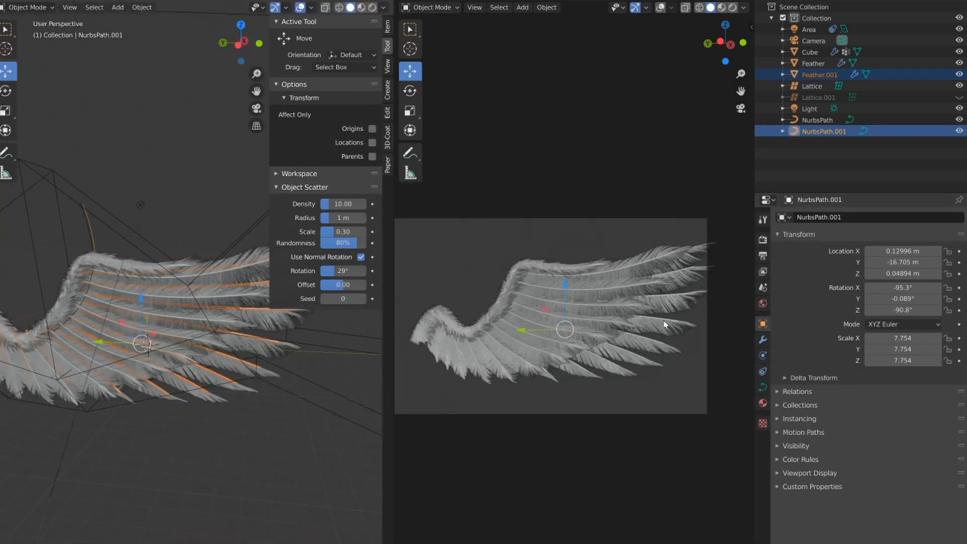
Select Feather.001 and make its Feathers 2 hair particle system active
{"action": "left_click", "coordinate": [663, 322]}
{"action": "left_click", "coordinate": [763, 356]}
{"action": "left_click", "coordinate": [808, 231]}
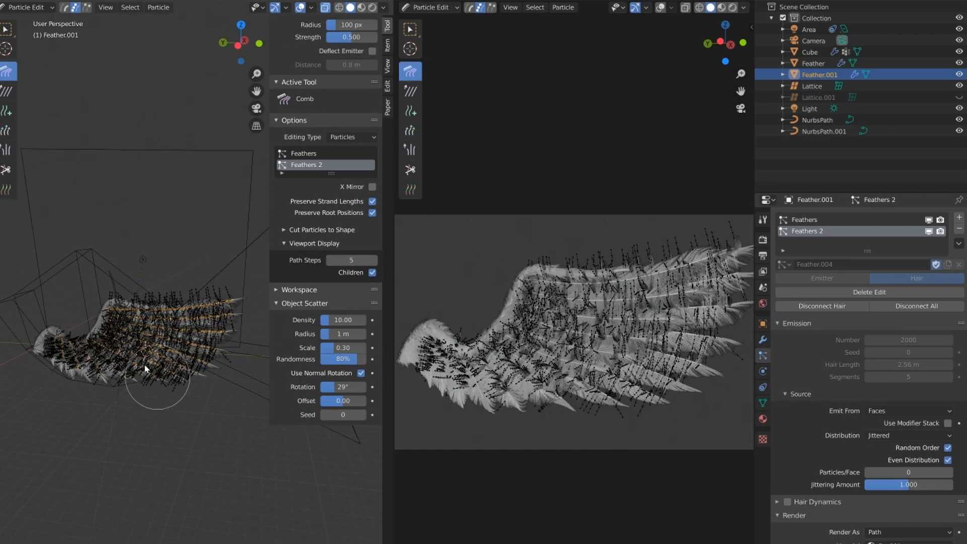
Comb the Feathers 2 hairs outward along the shafts across the wing and downward at the wing root
{"action": "mouse_move", "coordinate": [144, 369]}
{"action": "left_mouse_down"}
{"action": "mouse_move", "coordinate": [180, 354]}
{"action": "mouse_move", "coordinate": [217, 368]}
{"action": "left_mouse_up"}
{"action": "middle_click_drag", "start_coordinate": [191, 363], "coordinate": [201, 373]}
{"action": "left_click_drag", "start_coordinate": [181, 363], "coordinate": [217, 383]}
{"action": "middle_click_drag", "start_coordinate": [166, 388], "coordinate": [205, 411], "text": "shift"}
{"action": "left_click_drag", "start_coordinate": [151, 393], "coordinate": [202, 429]}
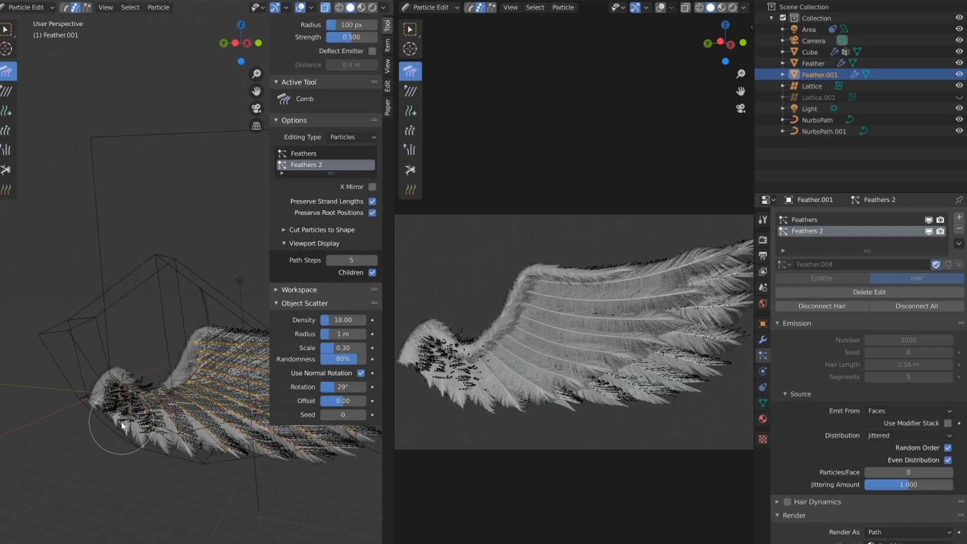
{"action": "left_click_drag", "start_coordinate": [121, 426], "coordinate": [161, 448]}
{"action": "middle_click_drag", "start_coordinate": [199, 475], "coordinate": [222, 464]}
{"action": "middle_click_drag", "start_coordinate": [272, 464], "coordinate": [233, 419], "text": "shift"}
{"action": "left_click_drag", "start_coordinate": [102, 385], "coordinate": [126, 413]}
Comb the Feathers 2 hairs at the outer feather tips inward and down toward the wing root
{"action": "middle_click_drag", "start_coordinate": [201, 393], "coordinate": [156, 391], "text": "shift"}
{"action": "scroll", "coordinate": [668, 446], "scroll_direction": "up", "scroll_amount": 4}
{"action": "middle_click_drag", "start_coordinate": [667, 446], "coordinate": [568, 392], "text": "shift"}
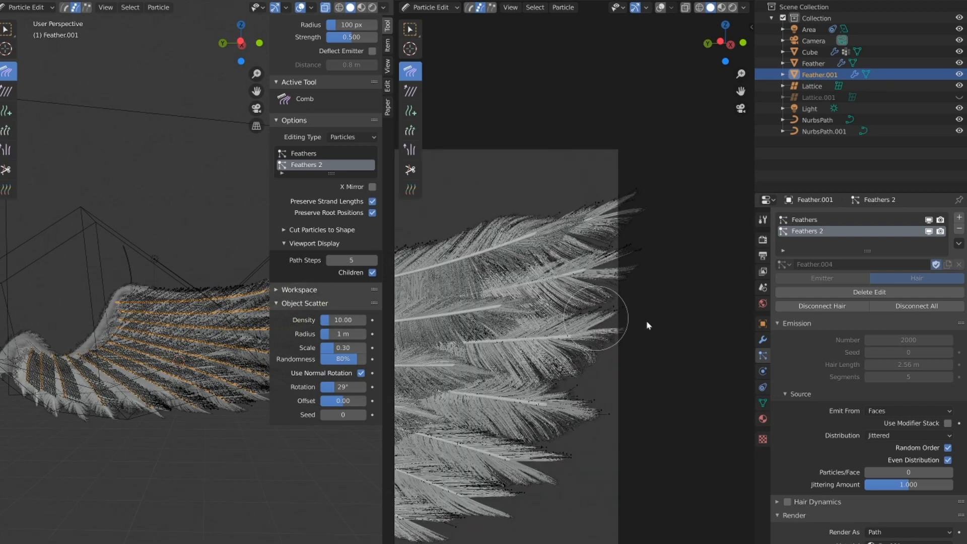
{"action": "left_click_drag", "start_coordinate": [630, 252], "coordinate": [585, 275]}
{"action": "middle_click_drag", "start_coordinate": [560, 474], "coordinate": [681, 288], "text": "shift"}
{"action": "left_click_drag", "start_coordinate": [605, 337], "coordinate": [549, 373]}
{"action": "middle_click_drag", "start_coordinate": [509, 384], "coordinate": [705, 327], "text": "shift"}
Comb the Feathers 2 hairs on the feathers near the wing root, using the X-ray display
{"action": "key", "text": "alt+z"}
{"action": "middle_click_drag", "start_coordinate": [627, 389], "coordinate": [631, 379], "text": "shift"}
{"action": "left_click_drag", "start_coordinate": [564, 373], "coordinate": [580, 418]}
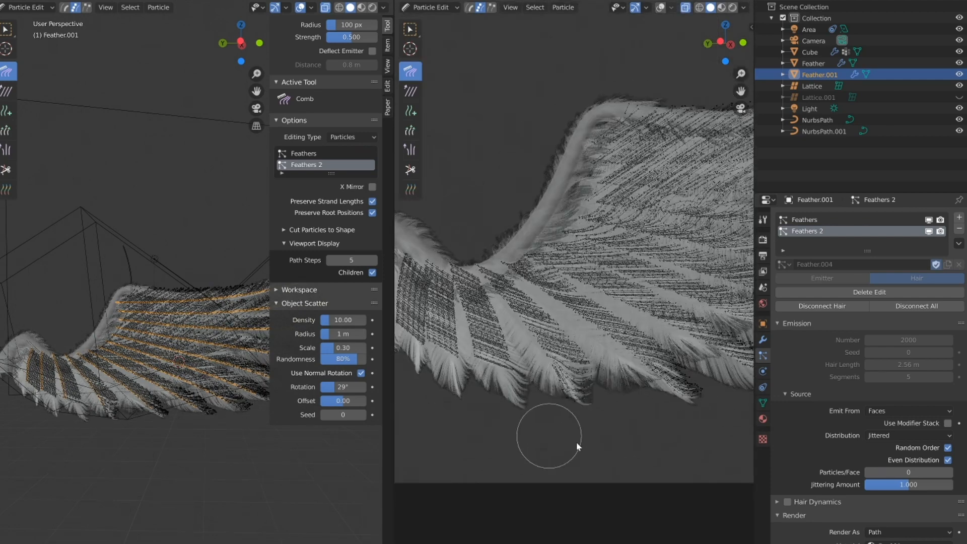
{"action": "middle_click_drag", "start_coordinate": [578, 447], "coordinate": [609, 462], "text": "shift"}
{"action": "left_click_drag", "start_coordinate": [514, 368], "coordinate": [456, 327]}
Return to Object Mode, widen the camera viewport and display the fully feathered wing there in rendered shading
{"action": "scroll", "coordinate": [668, 416], "scroll_direction": "down", "scroll_amount": 4}
{"action": "left_click", "coordinate": [685, 8]}
{"action": "left_click", "coordinate": [50, 8]}
{"action": "left_click", "coordinate": [38, 21]}
{"action": "middle_click_drag", "start_coordinate": [646, 416], "coordinate": [599, 418], "text": "shift"}
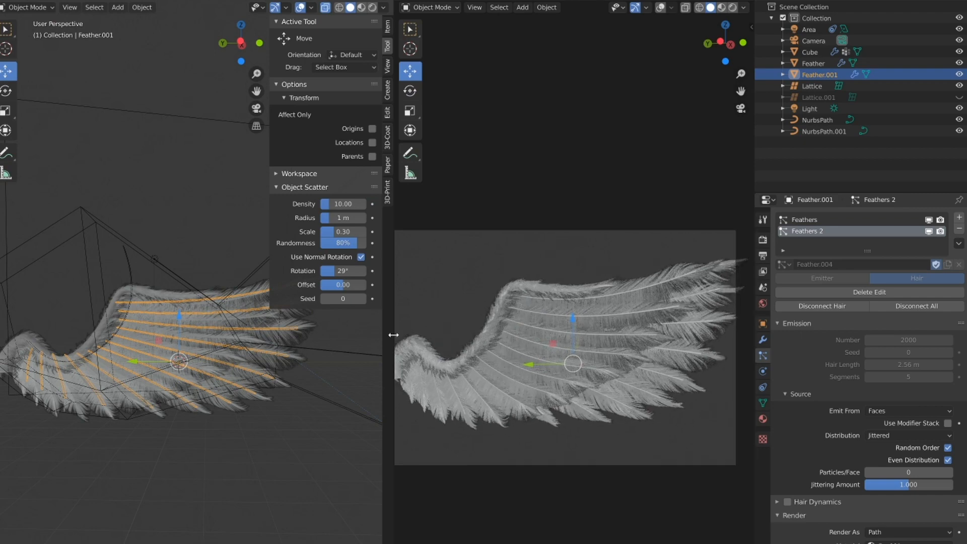
{"action": "left_click_drag", "start_coordinate": [394, 335], "coordinate": [361, 332]}
{"action": "middle_click_drag", "start_coordinate": [239, 409], "coordinate": [208, 407]}
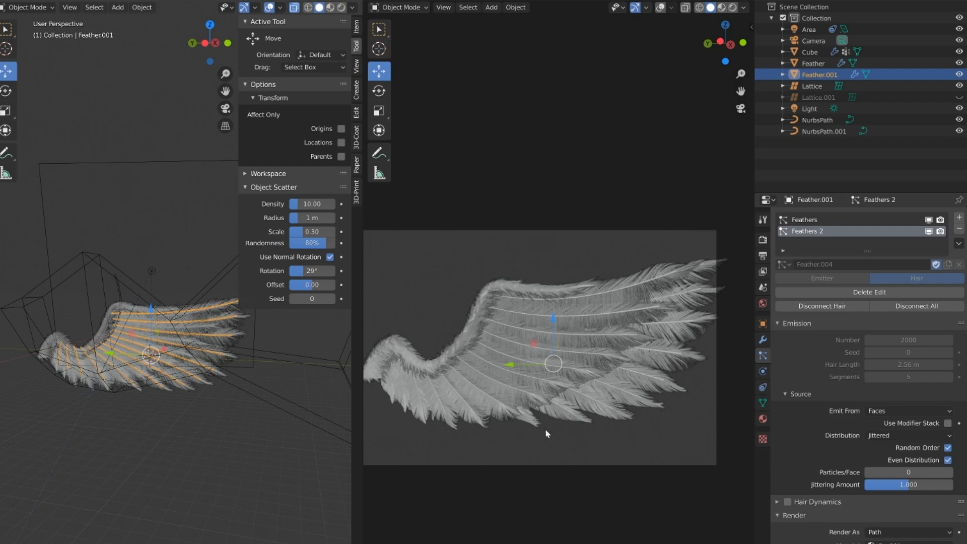
{"action": "left_click", "coordinate": [734, 8]}
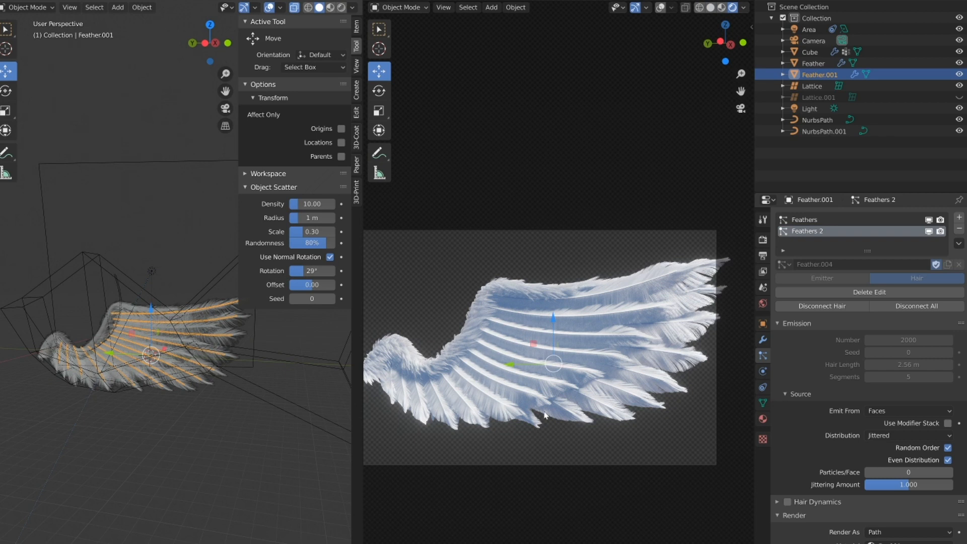
{"action": "scroll", "coordinate": [524, 388], "scroll_direction": "down", "scroll_amount": 2}
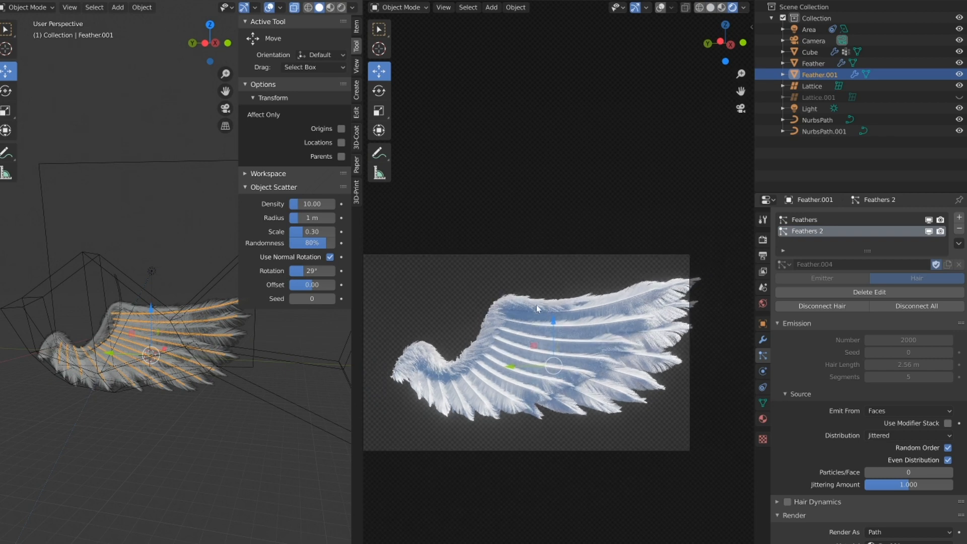
{"action": "scroll", "coordinate": [538, 391], "scroll_direction": "up", "scroll_amount": 1}
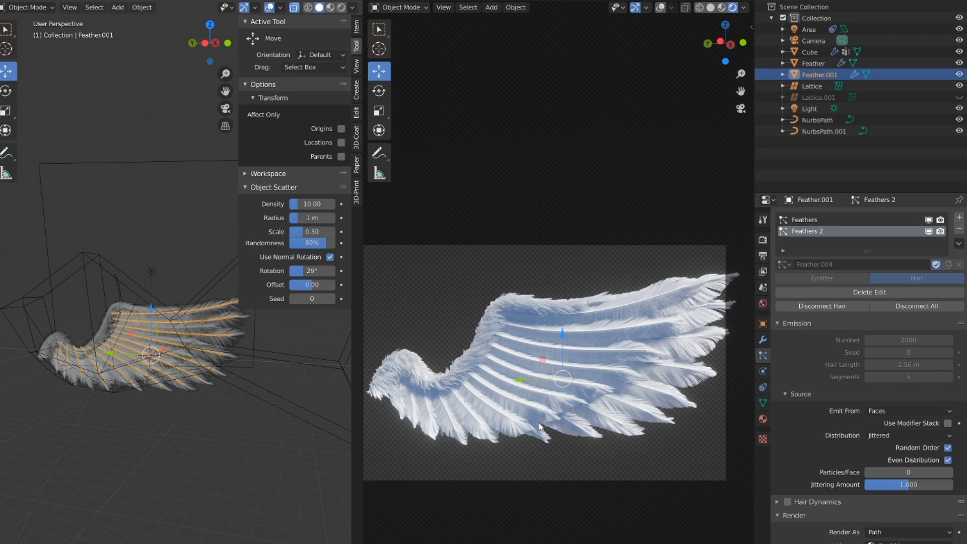
Add a lattice at the wing and scale it up uniformly to about 34.5
{"action": "left_click_drag", "start_coordinate": [363, 403], "coordinate": [424, 403]}
{"action": "mouse_move", "coordinate": [170, 393]}
{"action": "middle_mouse_down"}
{"action": "mouse_move", "coordinate": [183, 380]}
{"action": "mouse_move", "coordinate": [176, 408]}
{"action": "middle_mouse_up"}
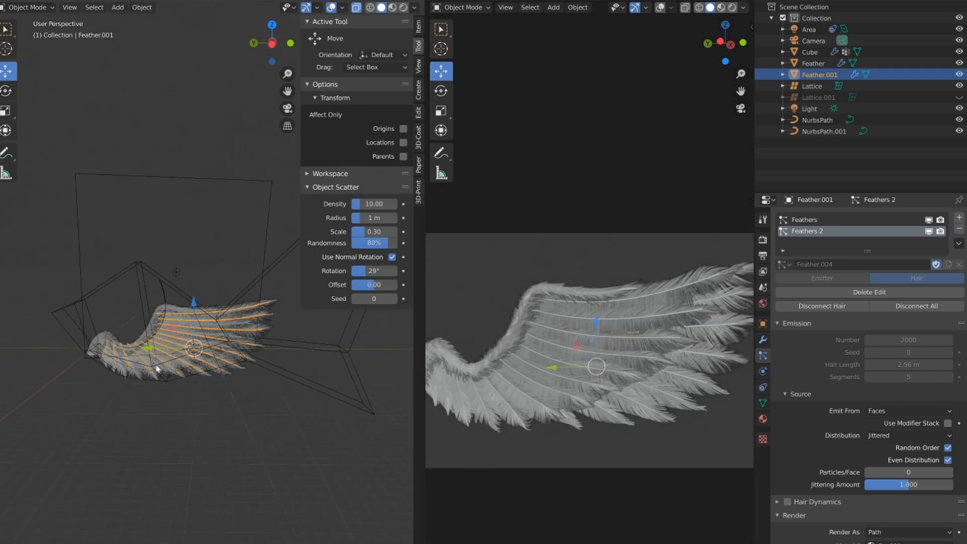
{"action": "left_click", "coordinate": [118, 8]}
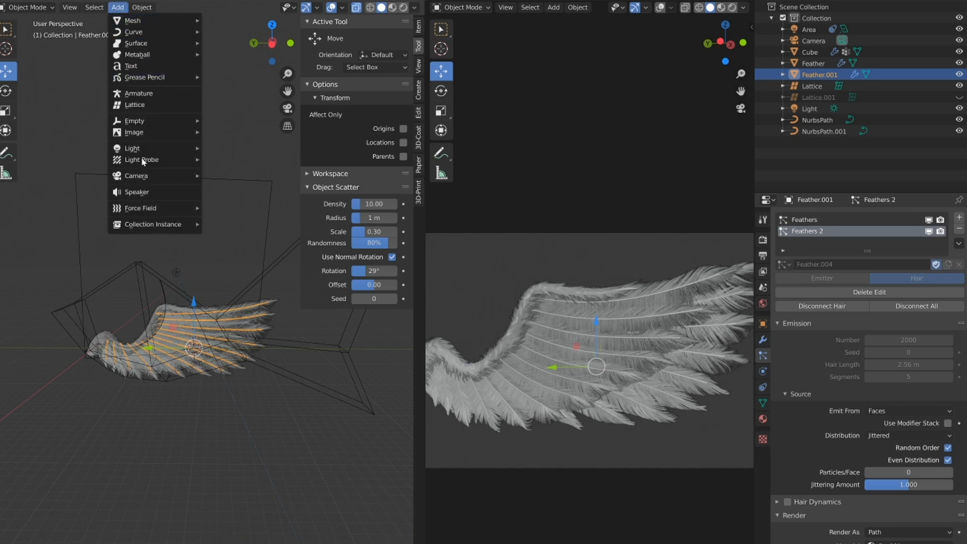
{"action": "left_click", "coordinate": [135, 105]}
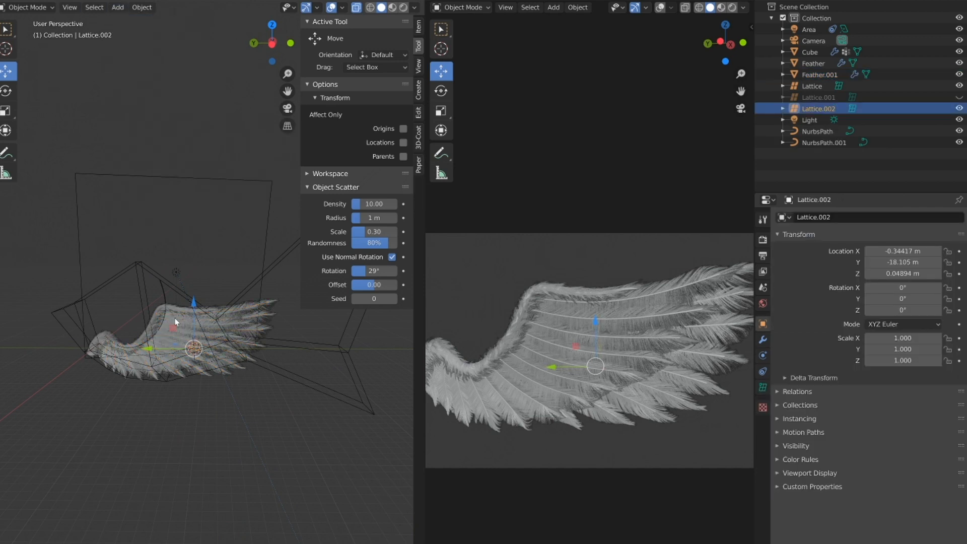
{"action": "key", "text": "s"}
{"action": "left_click", "coordinate": [241, 356]}
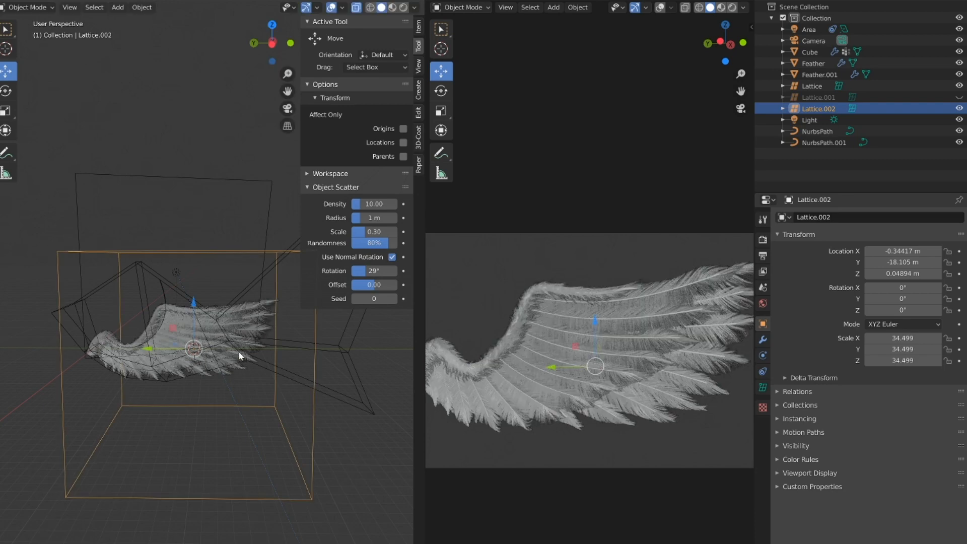
Fit the new lattice around the wing, scaled to about 15.87 in X and 26.58 in Z and moved along Y to about -16.5 m
{"action": "mouse_move", "coordinate": [240, 356]}
{"action": "middle_mouse_down"}
{"action": "mouse_move", "coordinate": [140, 337]}
{"action": "mouse_move", "coordinate": [252, 348]}
{"action": "middle_mouse_up"}
{"action": "key", "text": "s"}
{"action": "key", "text": "x"}
{"action": "left_click", "coordinate": [172, 341]}
{"action": "left_click_drag", "start_coordinate": [148, 348], "coordinate": [139, 346]}
{"action": "middle_click_drag", "start_coordinate": [140, 341], "coordinate": [123, 332]}
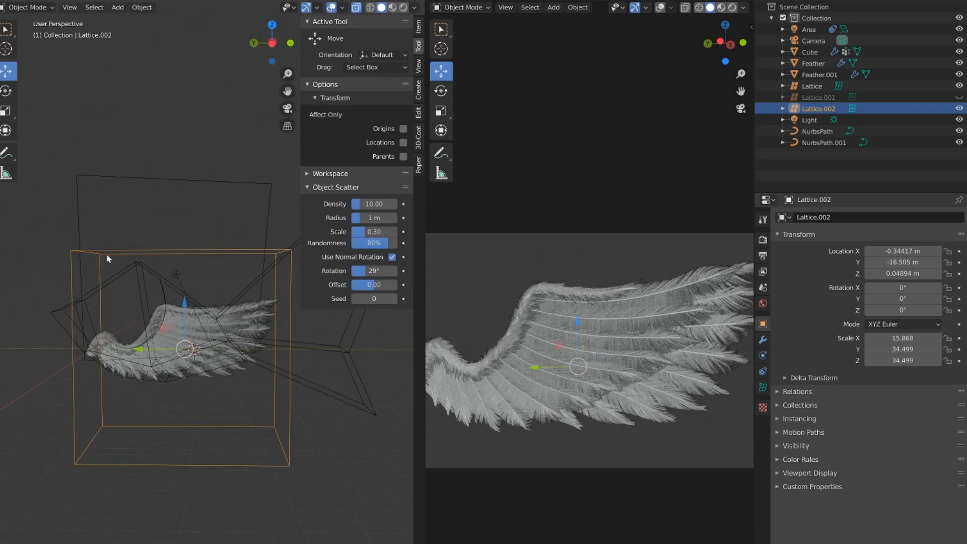
{"action": "key", "text": "z"}
{"action": "left_click", "coordinate": [154, 325]}
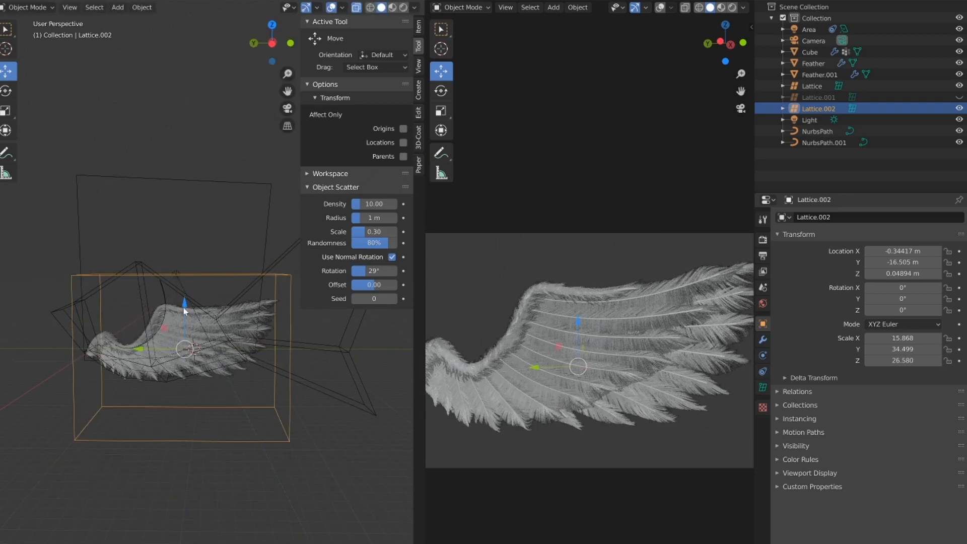
{"action": "left_click_drag", "start_coordinate": [185, 311], "coordinate": [156, 345]}
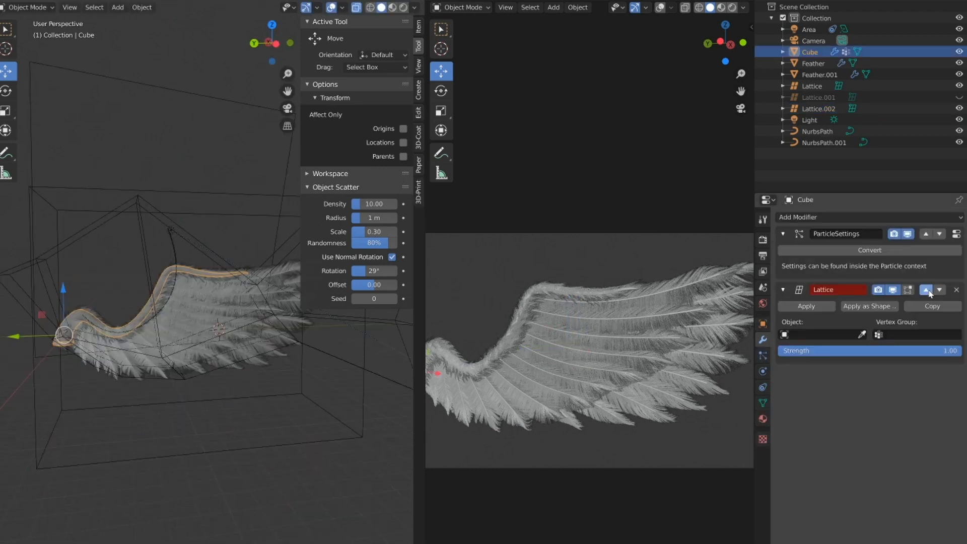
Move the Cube's Lattice modifier above its ParticleSettings and set the deforming object to Lattice.002
{"action": "left_click", "coordinate": [926, 287]}
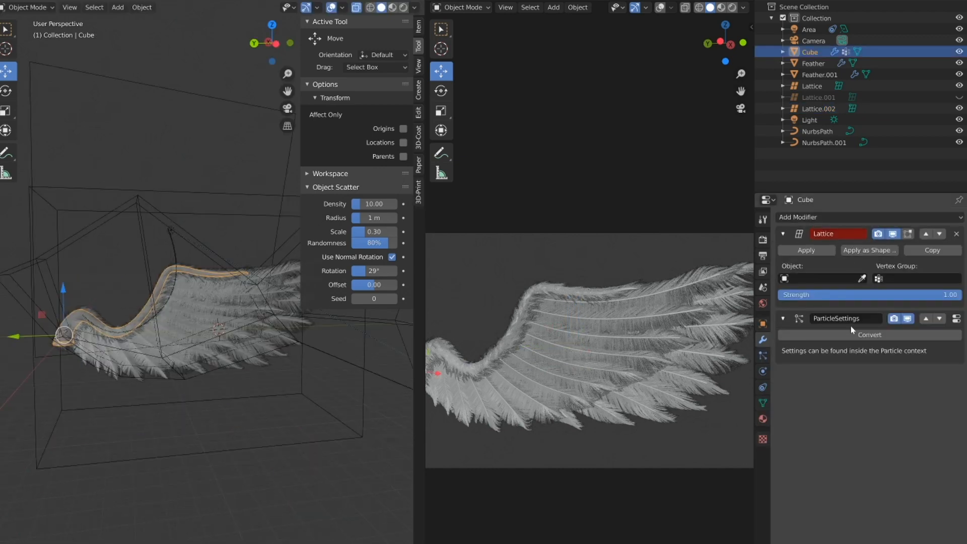
{"action": "left_click", "coordinate": [821, 279]}
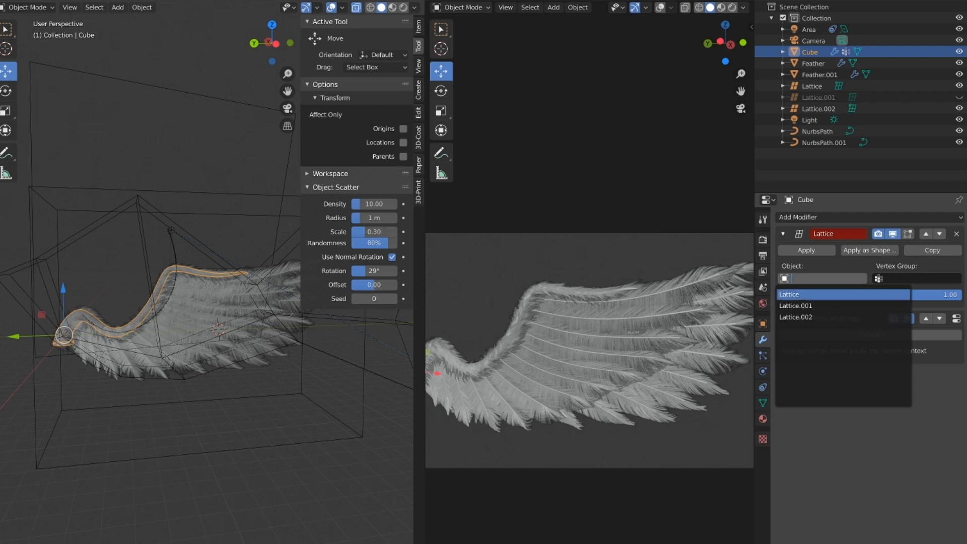
{"action": "left_click", "coordinate": [817, 317]}
Give Feather a second Lattice modifier placed above its particle systems, with Lattice.002 as its object
{"action": "left_click", "coordinate": [241, 292]}
{"action": "left_click", "coordinate": [856, 217]}
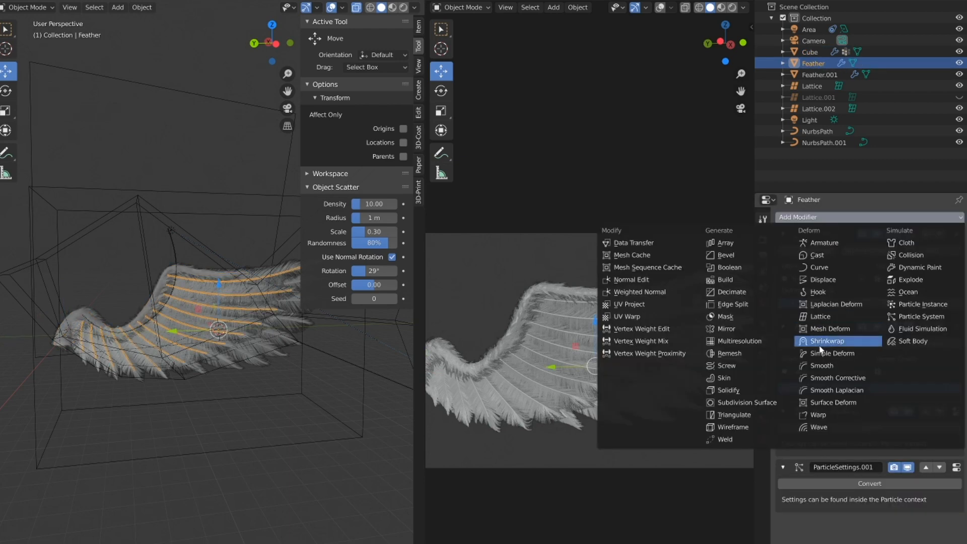
{"action": "left_click", "coordinate": [837, 340]}
{"action": "left_click", "coordinate": [926, 467]}
{"action": "left_click", "coordinate": [823, 456]}
{"action": "left_click", "coordinate": [810, 496]}
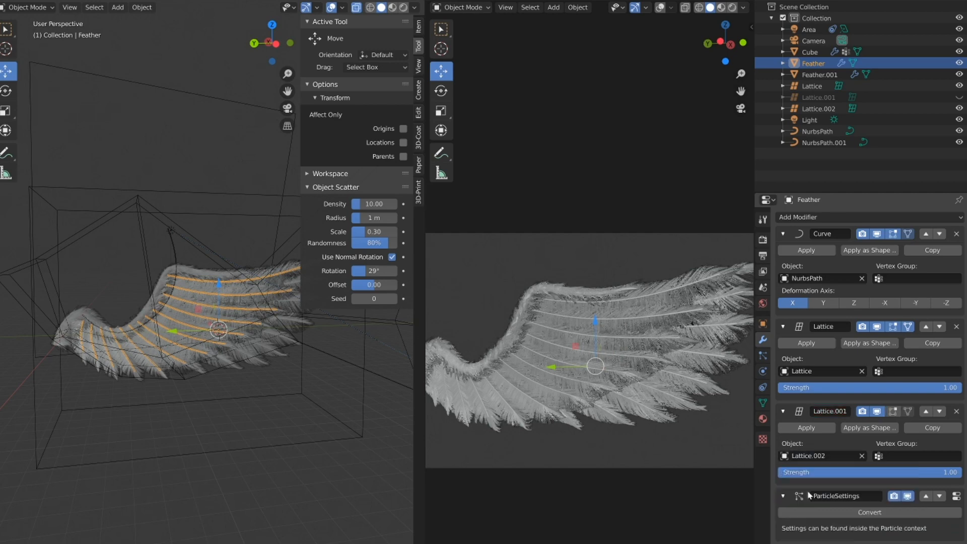
Give Feather.001 a second Lattice modifier placed above its particle systems, with Lattice.002 as its object
{"action": "left_click", "coordinate": [317, 338]}
{"action": "left_click", "coordinate": [857, 217]}
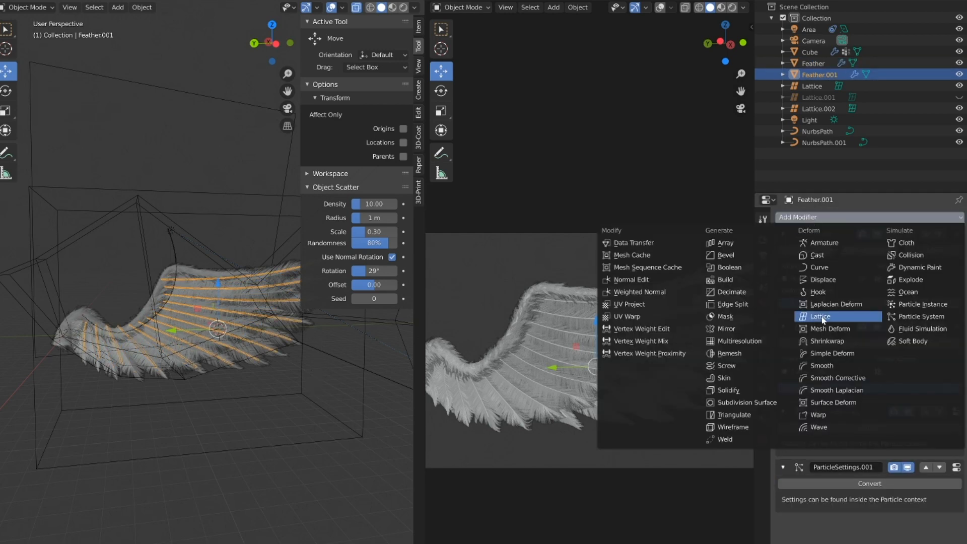
{"action": "left_click", "coordinate": [825, 321]}
{"action": "left_click", "coordinate": [927, 468]}
{"action": "left_click", "coordinate": [927, 468]}
{"action": "left_click", "coordinate": [821, 455]}
{"action": "left_click", "coordinate": [800, 498]}
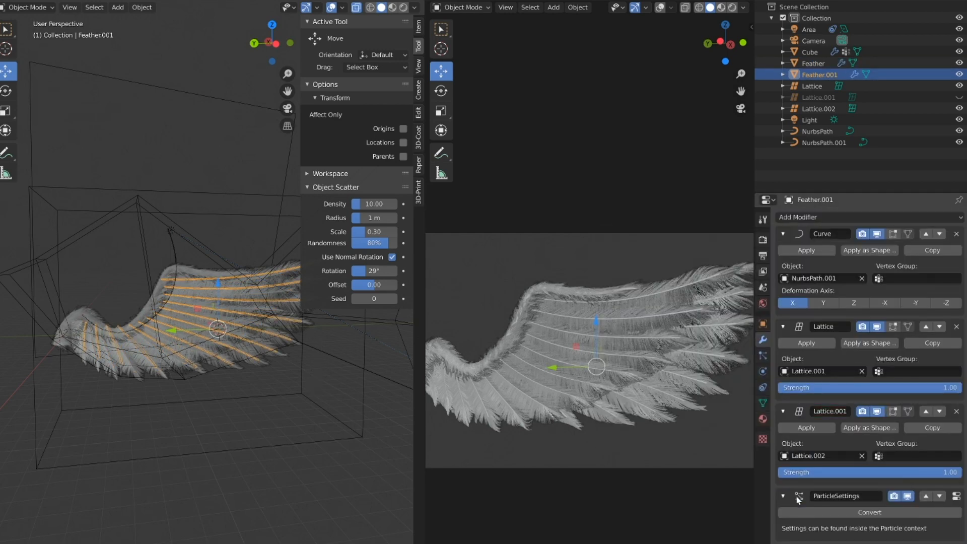
Edit Lattice.002 at a resolution of U 2, V 4, W 3 and move its control points to reshape the wing
{"action": "left_click", "coordinate": [182, 203]}
{"action": "key", "text": "Tab"}
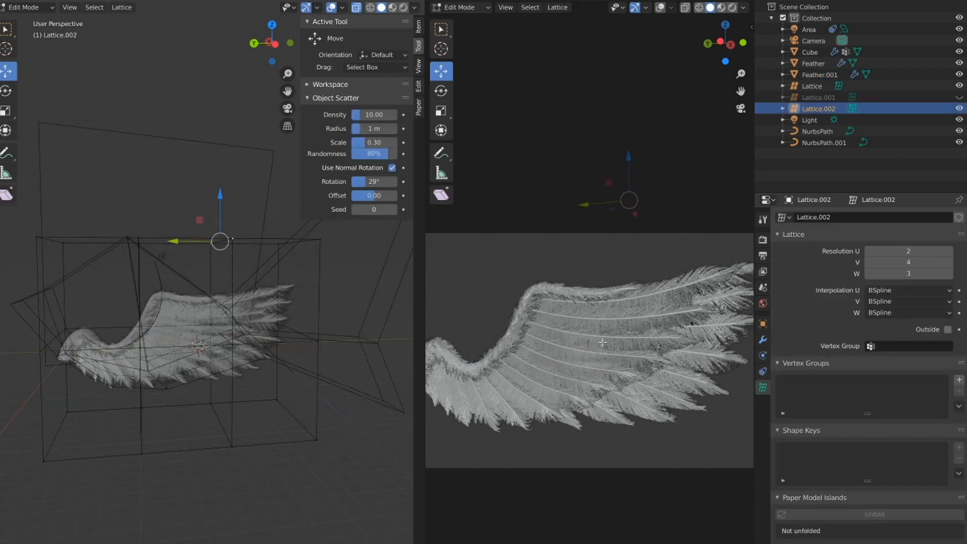
{"action": "scroll", "coordinate": [603, 343], "scroll_direction": "down", "scroll_amount": 3}
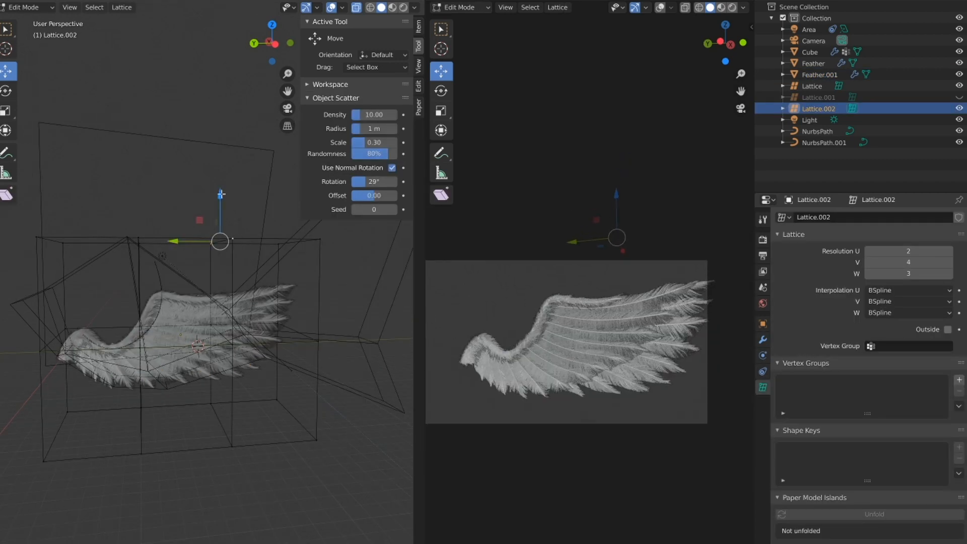
{"action": "left_click_drag", "start_coordinate": [221, 193], "coordinate": [247, 360]}
{"action": "middle_click_drag", "start_coordinate": [248, 360], "coordinate": [294, 333]}
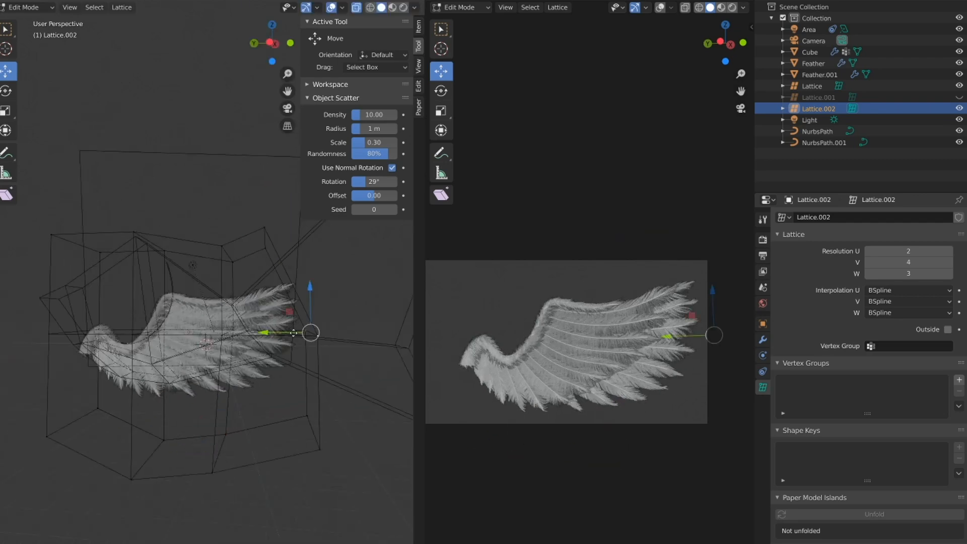
Lower the lattice control points at the wing-tip end along the Z axis
{"action": "key", "text": "g"}
{"action": "key", "text": "z"}
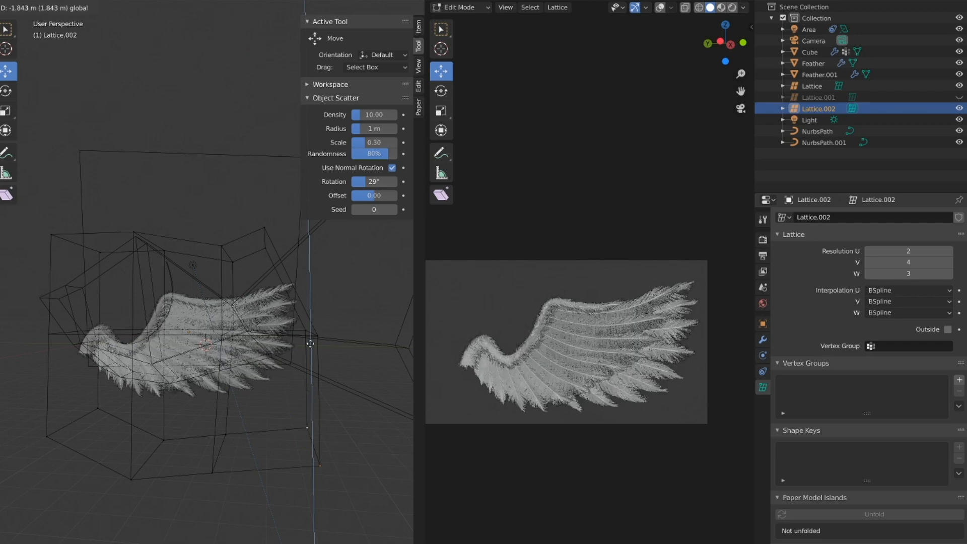
{"action": "left_click", "coordinate": [297, 419]}
{"action": "scroll", "coordinate": [205, 401], "scroll_direction": "up", "scroll_amount": 2}
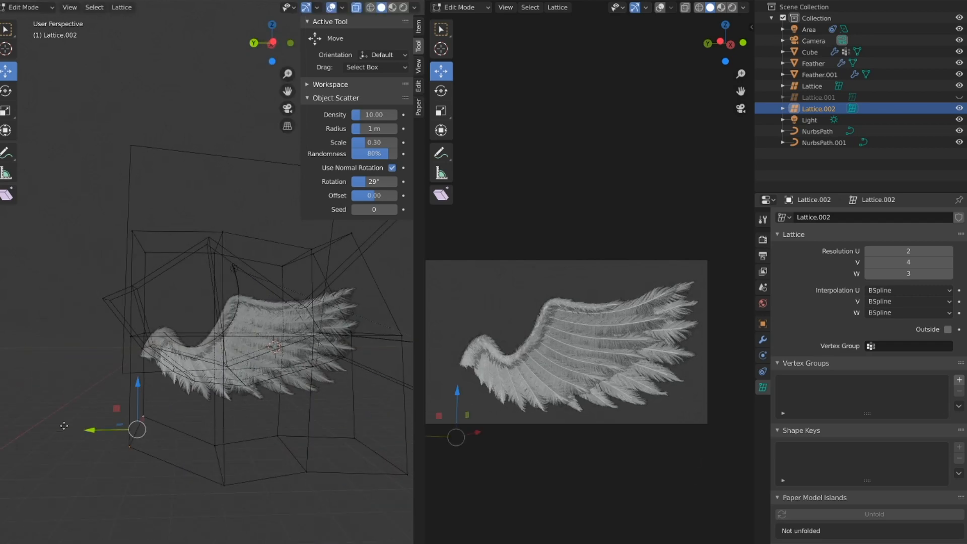
{"action": "scroll", "coordinate": [206, 402], "scroll_direction": "up", "scroll_amount": 2}
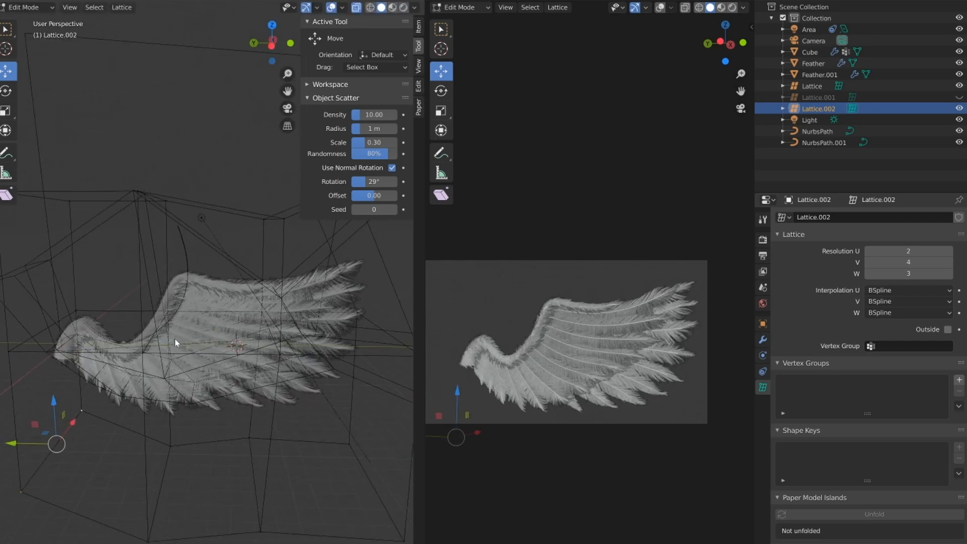
Return to Object Mode and hide Lattice and Lattice.002
{"action": "key", "text": "Tab"}
{"action": "left_click_drag", "start_coordinate": [960, 108], "coordinate": [960, 90]}
{"action": "scroll", "coordinate": [178, 400], "scroll_direction": "up", "scroll_amount": 2}
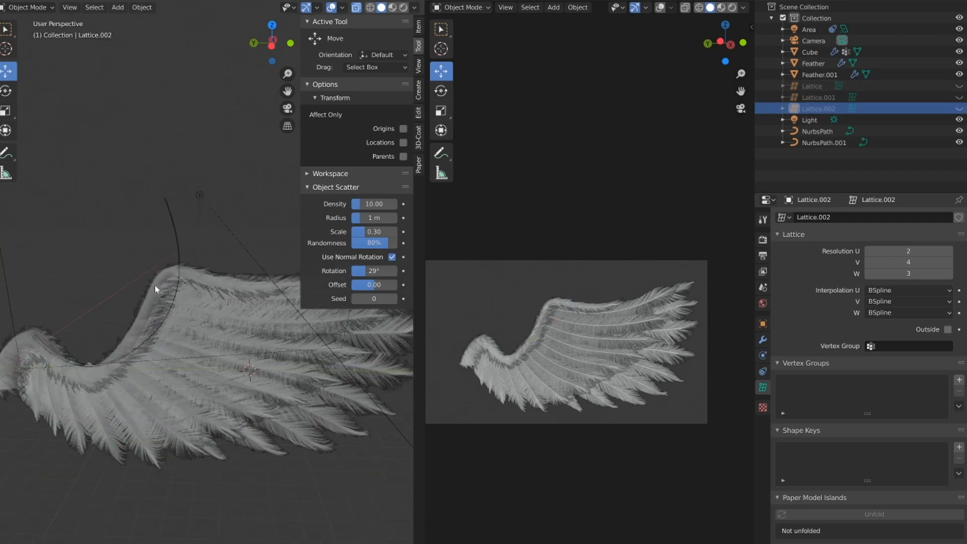
Widen the camera viewport with rendered shading and put the wing arm mesh Cube into Particle Edit mode
{"action": "left_click", "coordinate": [260, 424]}
{"action": "left_click_drag", "start_coordinate": [427, 304], "coordinate": [322, 274]}
{"action": "key", "text": "n"}
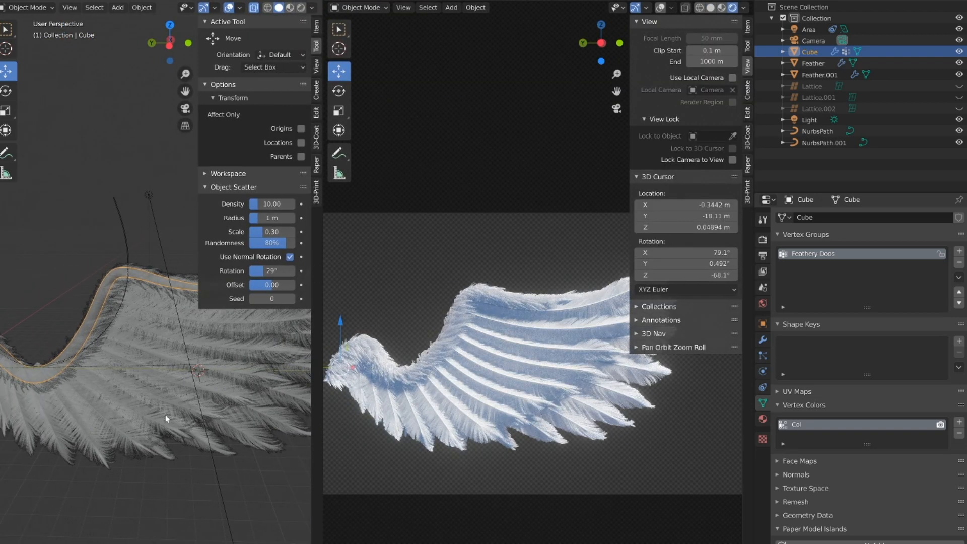
{"action": "middle_click_drag", "start_coordinate": [166, 419], "coordinate": [140, 363]}
{"action": "left_click", "coordinate": [25, 8]}
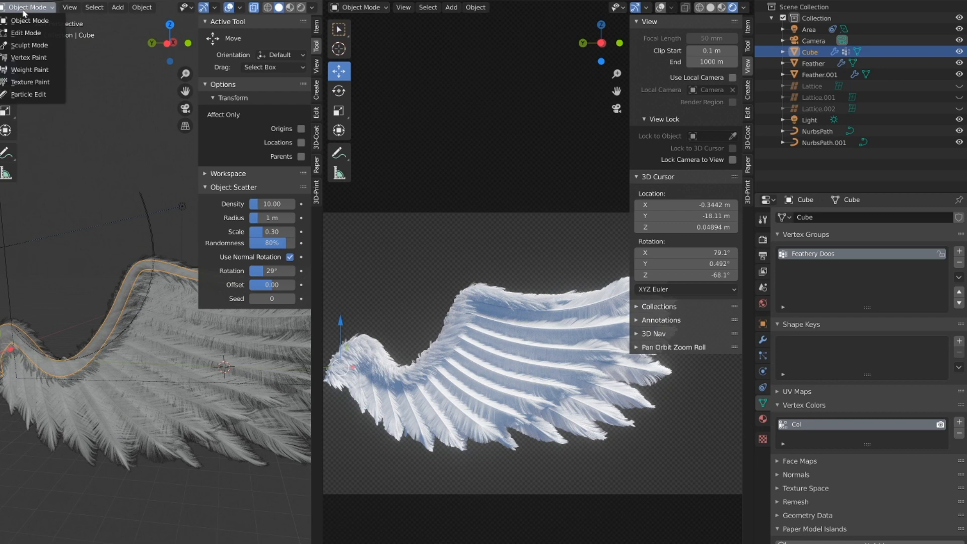
{"action": "left_click", "coordinate": [31, 94]}
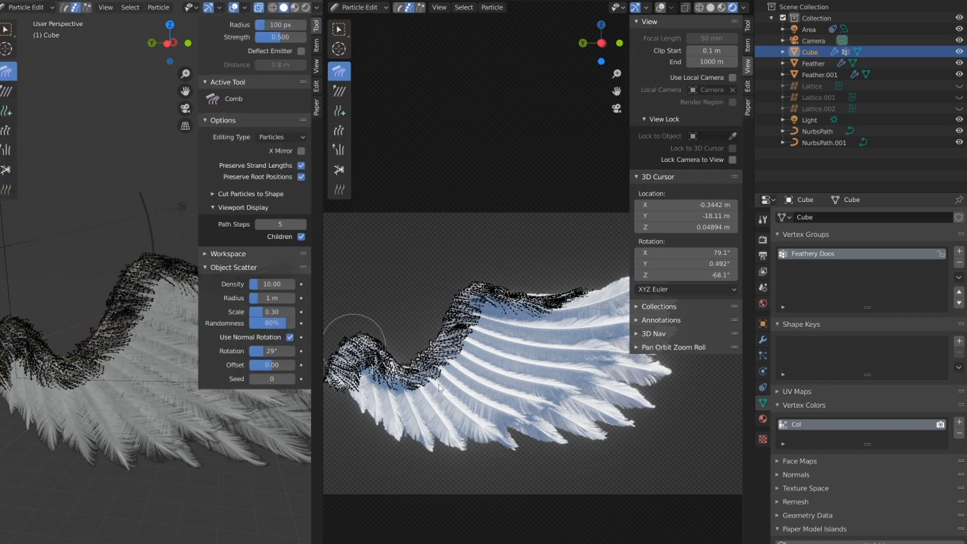
Lengthen the hairs along the wing arm with the Length brush in Grow mode
{"action": "left_click", "coordinate": [6, 132]}
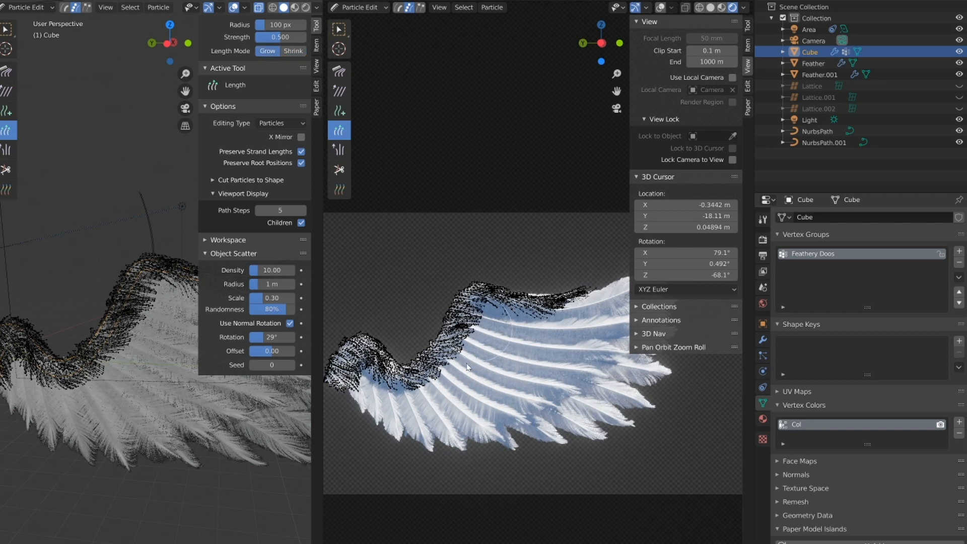
{"action": "left_click_drag", "start_coordinate": [431, 393], "coordinate": [446, 391]}
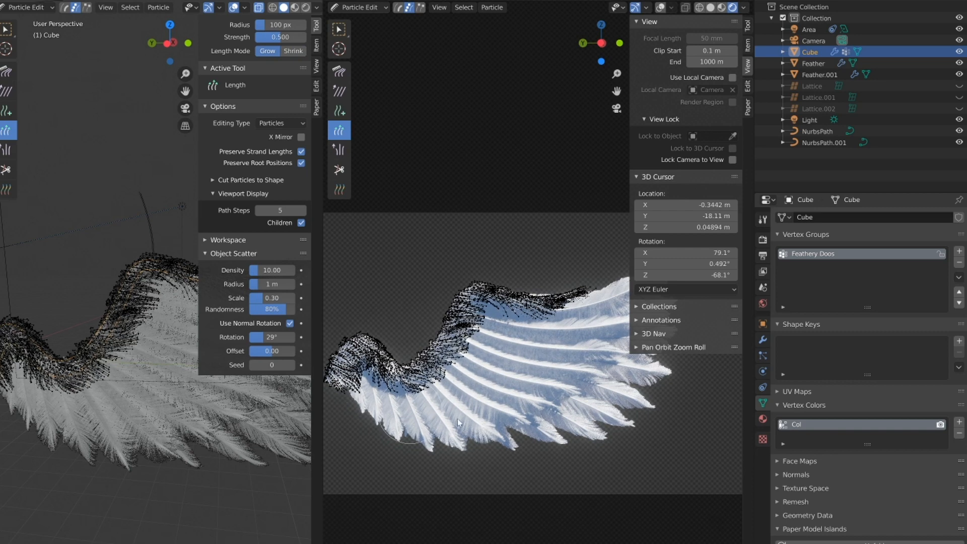
{"action": "scroll", "coordinate": [469, 353], "scroll_direction": "up", "scroll_amount": 5}
{"action": "mouse_move", "coordinate": [454, 355]}
{"action": "left_mouse_down"}
{"action": "mouse_move", "coordinate": [469, 350]}
{"action": "mouse_move", "coordinate": [393, 353]}
{"action": "mouse_move", "coordinate": [419, 331]}
{"action": "left_mouse_up"}
{"action": "scroll", "coordinate": [443, 378], "scroll_direction": "up", "scroll_amount": 3}
{"action": "scroll", "coordinate": [403, 353], "scroll_direction": "down", "scroll_amount": 7}
Comb the hairs over the bend of the wing arm and return to Object Mode
{"action": "left_click", "coordinate": [339, 71]}
{"action": "scroll", "coordinate": [423, 323], "scroll_direction": "up", "scroll_amount": 5}
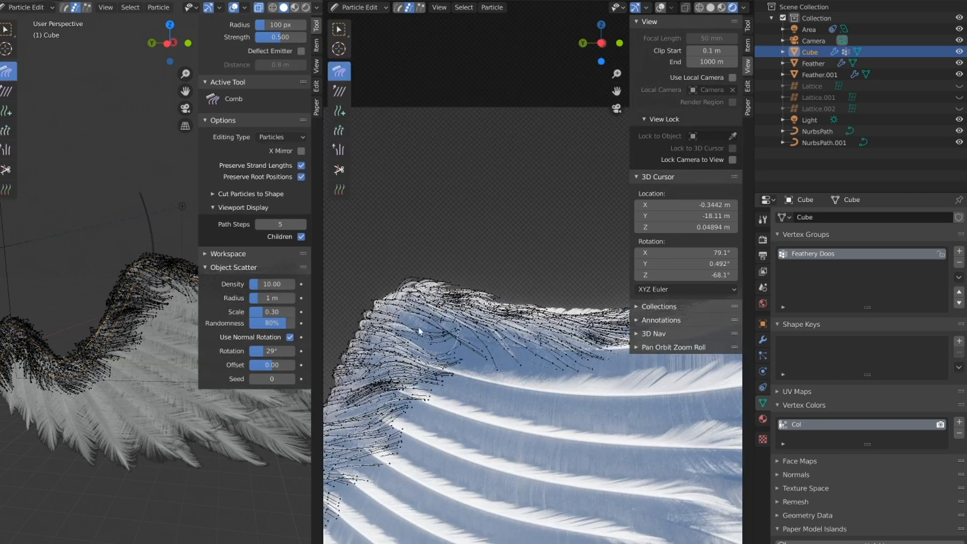
{"action": "scroll", "coordinate": [420, 331], "scroll_direction": "down", "scroll_amount": 3}
{"action": "left_click", "coordinate": [360, 7]}
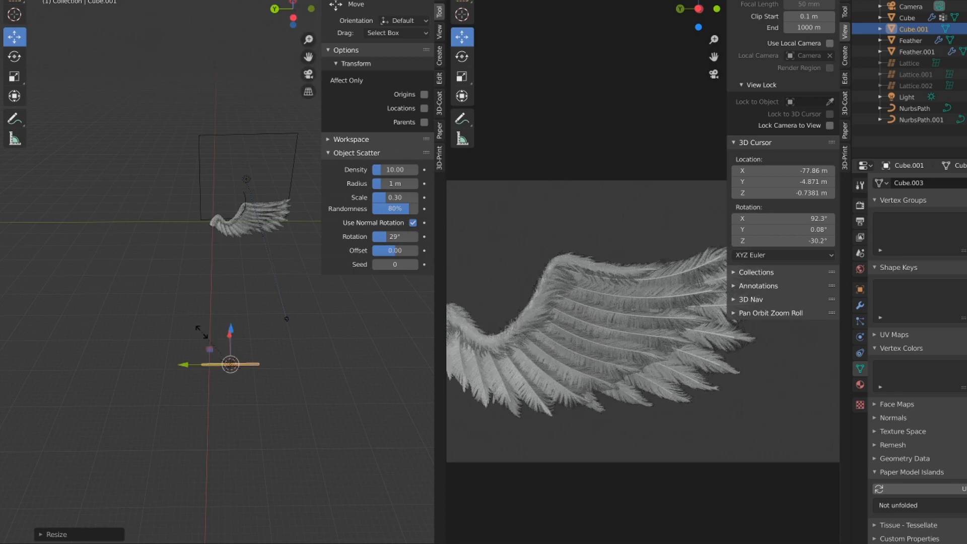
Finish stretching Cube.001 into a long thin shaft in front of the wing and open it in Edit Mode
{"action": "left_click", "coordinate": [169, 327]}
{"action": "middle_click_drag", "start_coordinate": [214, 346], "coordinate": [185, 326]}
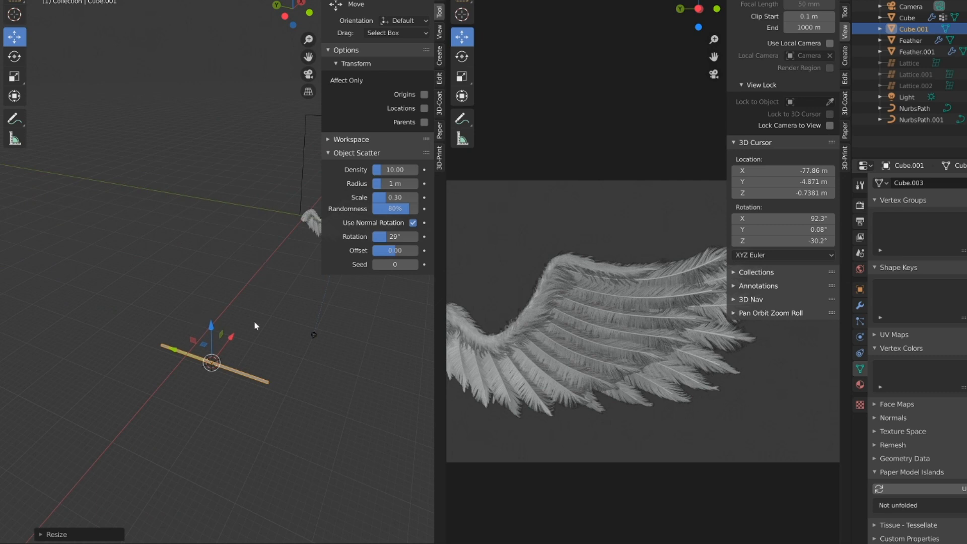
{"action": "middle_click_drag", "start_coordinate": [261, 328], "coordinate": [177, 328]}
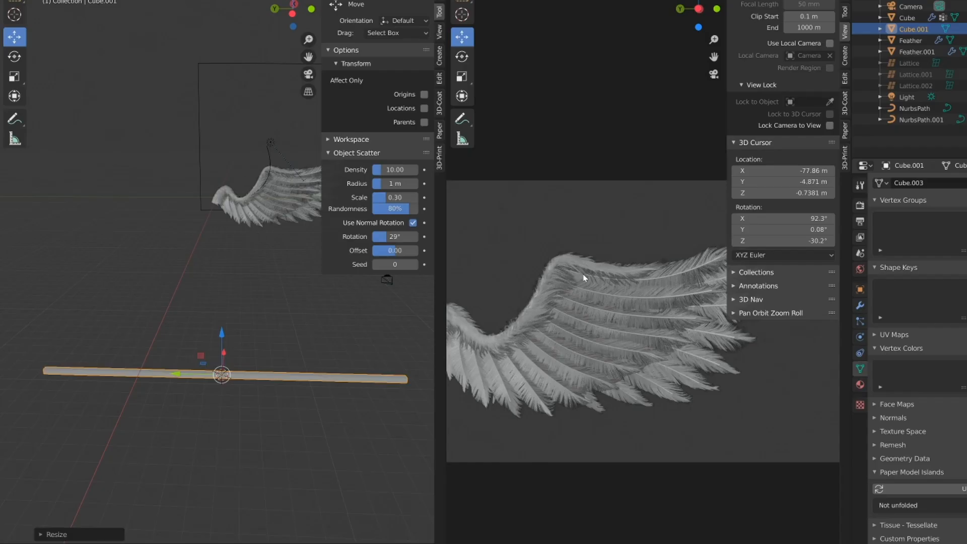
{"action": "key", "text": "n"}
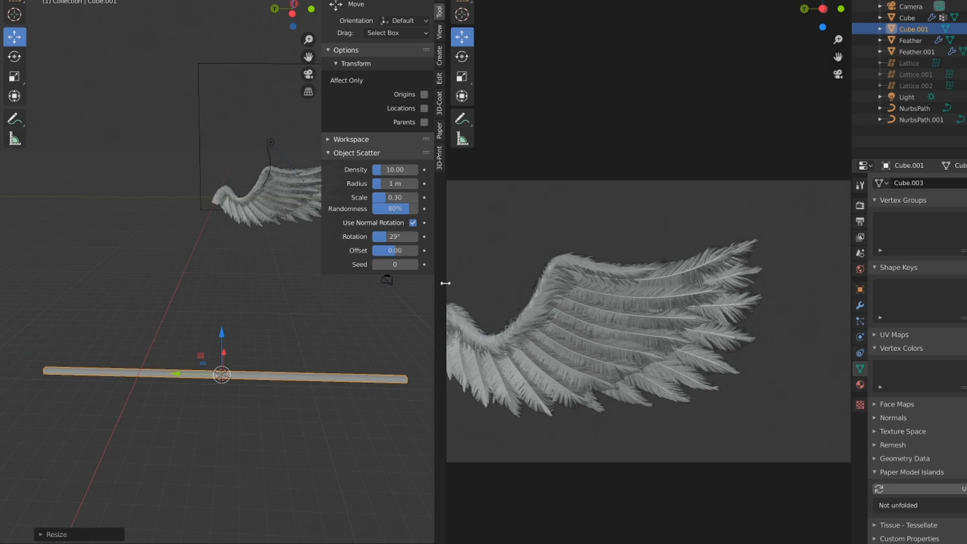
{"action": "left_click_drag", "start_coordinate": [445, 283], "coordinate": [515, 283]}
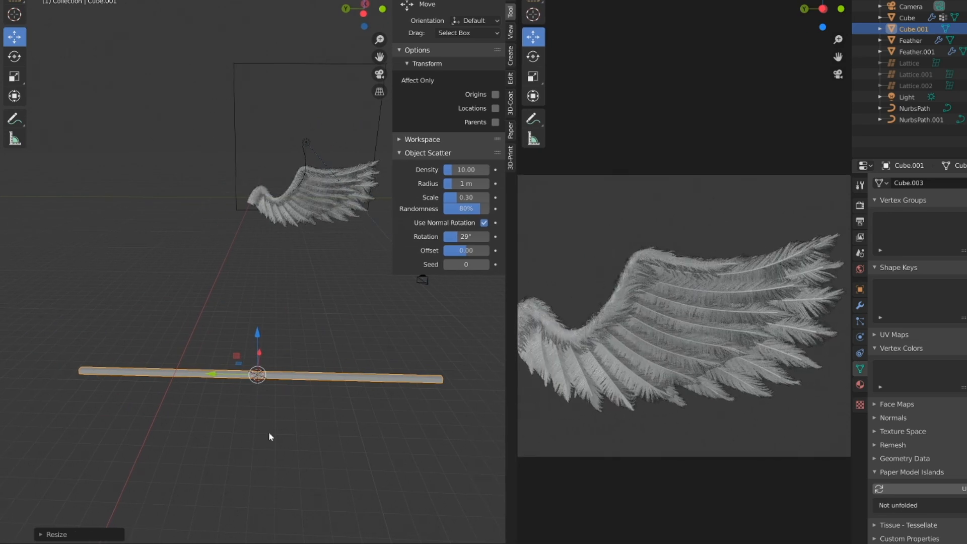
{"action": "middle_click_drag", "start_coordinate": [171, 376], "coordinate": [214, 339]}
{"action": "key", "text": "Tab"}
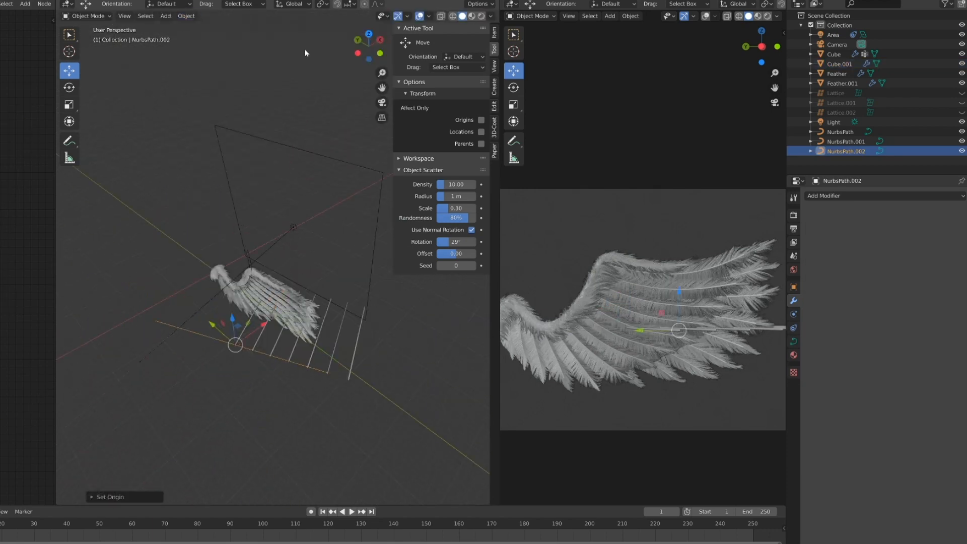
Subdivide NurbsPath.002 and move its control point along Z to follow the bend of the wing
{"action": "left_click", "coordinate": [257, 347]}
{"action": "left_click", "coordinate": [257, 347]}
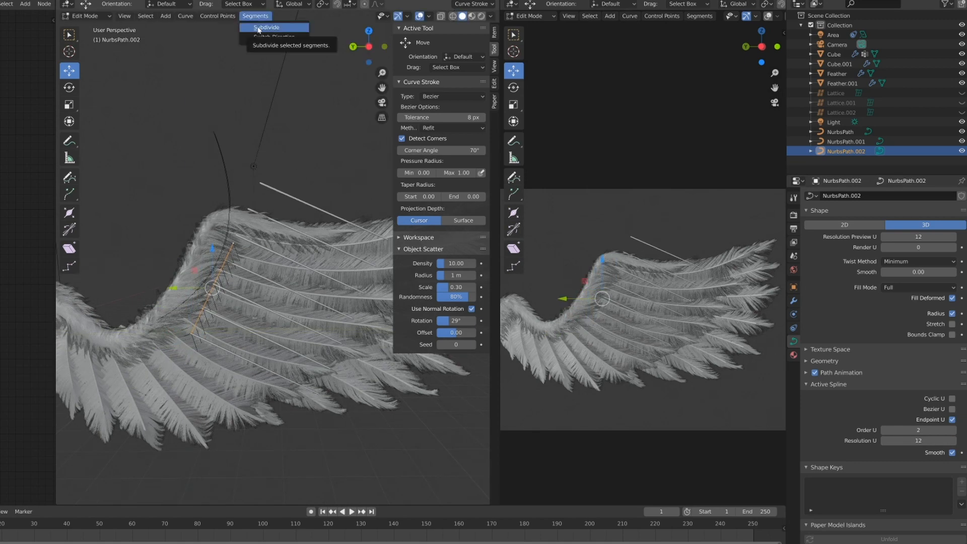
{"action": "left_click", "coordinate": [259, 28]}
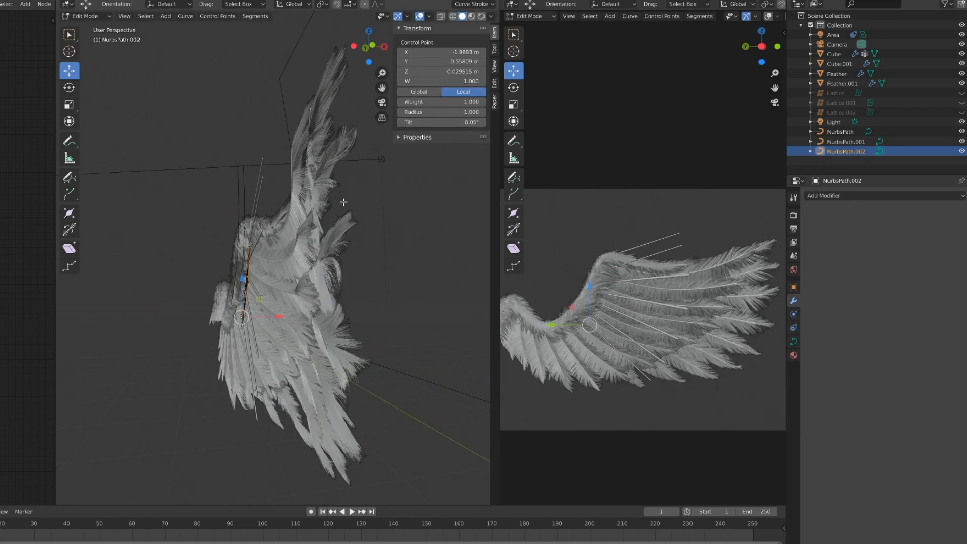
{"action": "key", "text": "g"}
{"action": "key", "text": "z"}
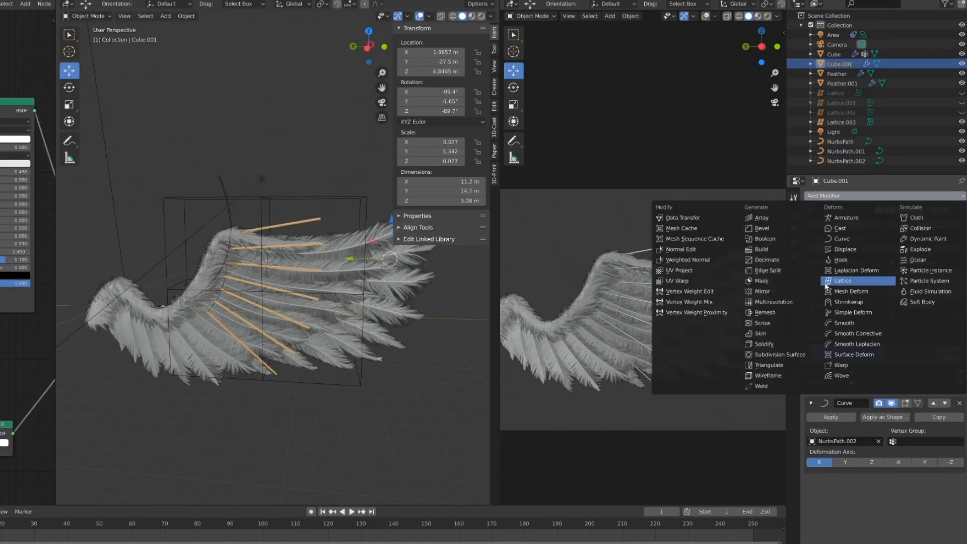
Add a Lattice modifier to the Cube.001 shafts and lower the top middle points of Lattice.003 about 0.77 m along Z
{"action": "left_click", "coordinate": [846, 297]}
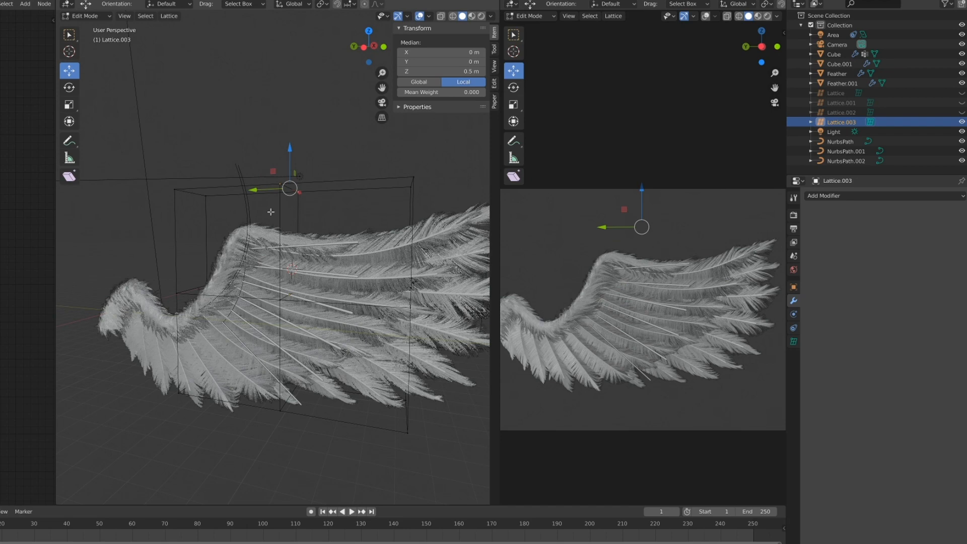
{"action": "key", "text": "g"}
{"action": "key", "text": "z"}
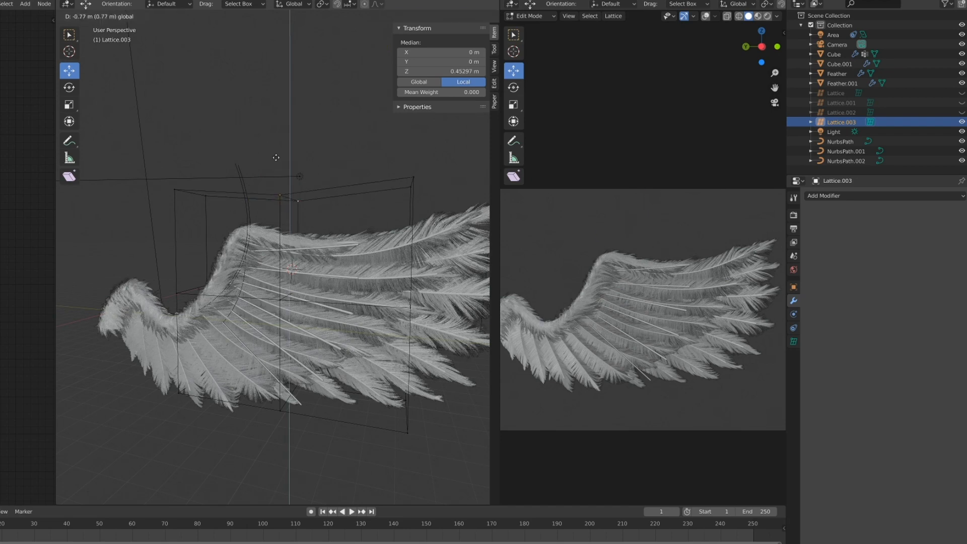
Raise the bottom middle and outer points of Lattice.003 and pull its outer end down to fit the shafts to the wing
{"action": "left_click", "coordinate": [280, 411]}
{"action": "left_click", "coordinate": [296, 386], "text": "shift"}
{"action": "left_click", "coordinate": [408, 432], "text": "shift"}
{"action": "left_click", "coordinate": [406, 401], "text": "shift"}
{"action": "left_click_drag", "start_coordinate": [347, 368], "coordinate": [347, 285]}
{"action": "left_click", "coordinate": [411, 202]}
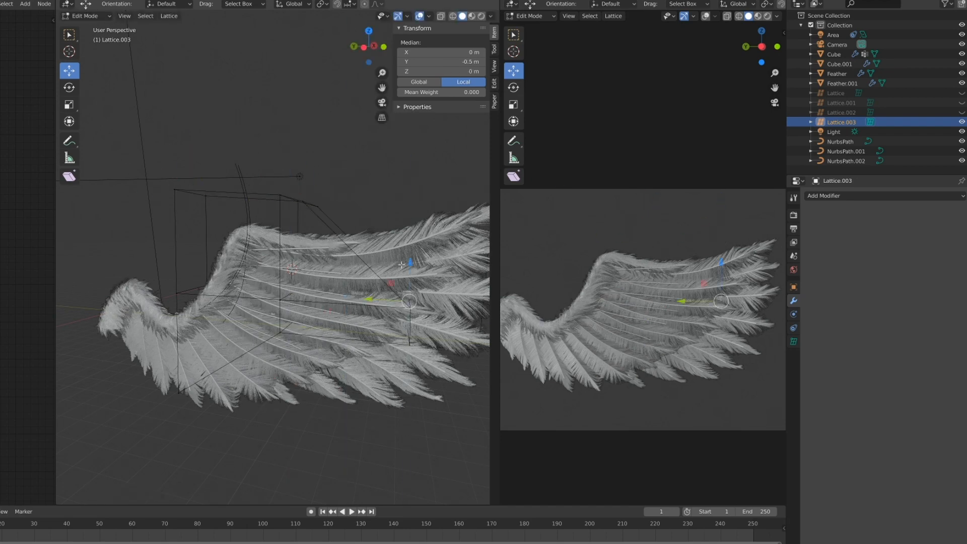
{"action": "key", "text": "g"}
{"action": "key", "text": "z"}
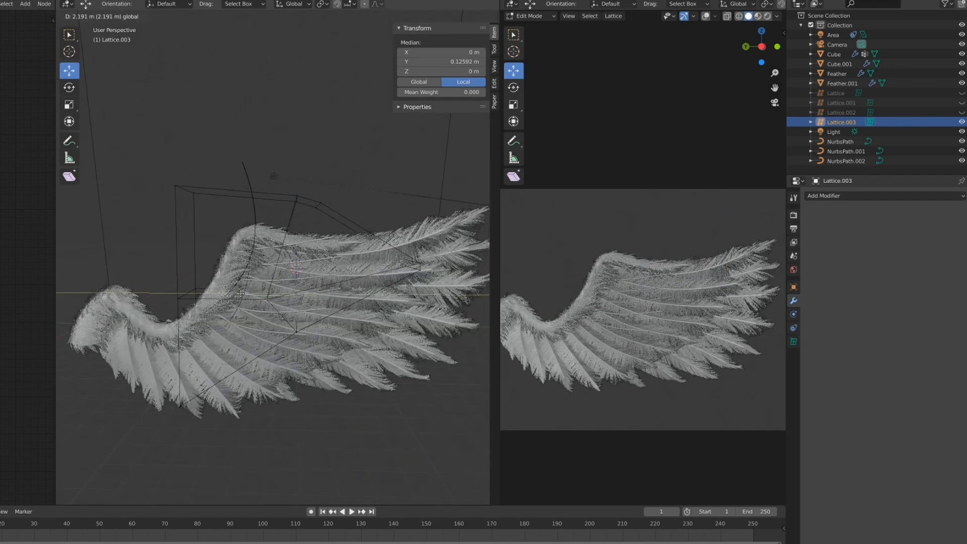
{"action": "key", "text": "z"}
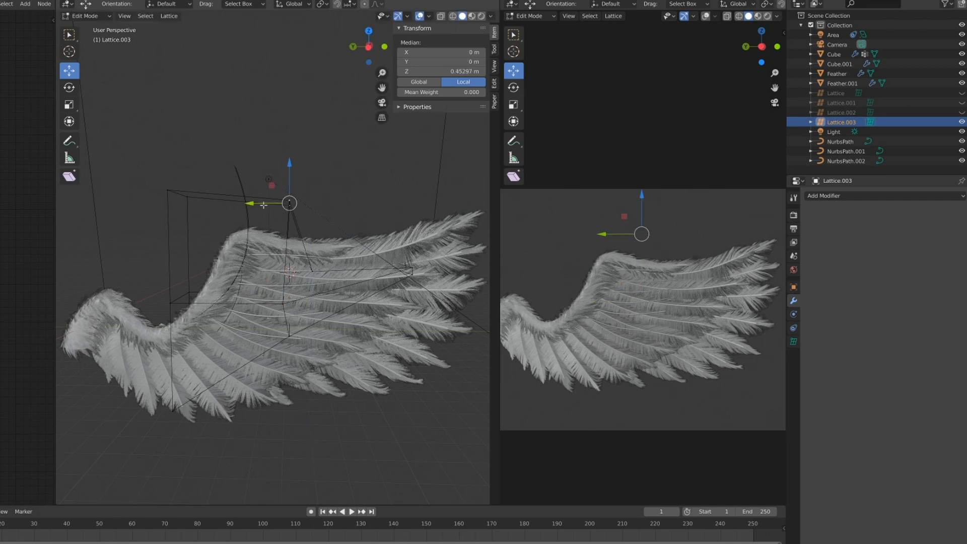
Adjust the top middle points of Lattice.003 along Z and raise its upper inner points about 2 m
{"action": "left_click_drag", "start_coordinate": [247, 164], "coordinate": [248, 153]}
{"action": "middle_click_drag", "start_coordinate": [237, 166], "coordinate": [253, 176]}
{"action": "left_click", "coordinate": [193, 203]}
{"action": "left_click", "coordinate": [204, 207], "text": "shift"}
{"action": "left_click_drag", "start_coordinate": [197, 165], "coordinate": [173, 244]}
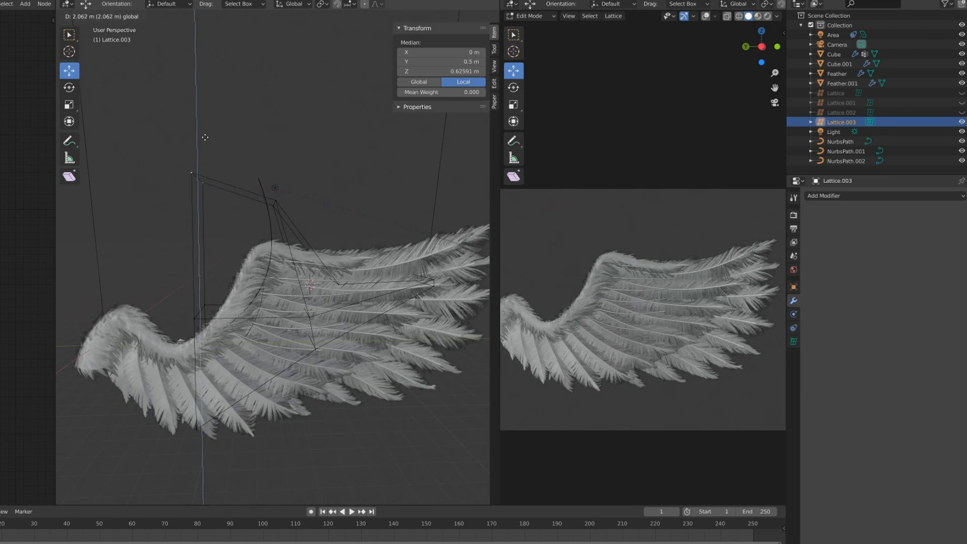
{"action": "left_click_drag", "start_coordinate": [205, 137], "coordinate": [205, 132]}
Shift the selected Lattice.003 points along Y and return to Object Mode
{"action": "key", "text": "Tab"}
{"action": "middle_click_drag", "start_coordinate": [242, 303], "coordinate": [274, 335]}
{"action": "left_click", "coordinate": [272, 323]}
{"action": "middle_click_drag", "start_coordinate": [294, 398], "coordinate": [323, 382]}
{"action": "scroll", "coordinate": [297, 303], "scroll_direction": "down", "scroll_amount": 2}
{"action": "left_click", "coordinate": [296, 288]}
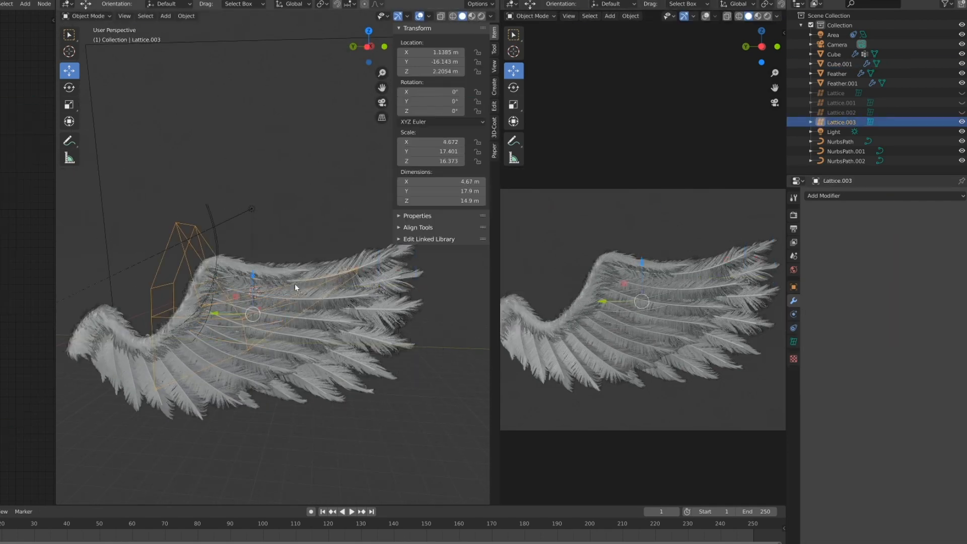
{"action": "key", "text": "Tab"}
{"action": "key", "text": "g"}
{"action": "key", "text": "y"}
{"action": "key", "text": "Tab"}
Assign the Feather hair particle settings to the Cube.001 shafts and apply their rotation and scale
{"action": "left_click", "coordinate": [312, 333]}
{"action": "left_click", "coordinate": [793, 314]}
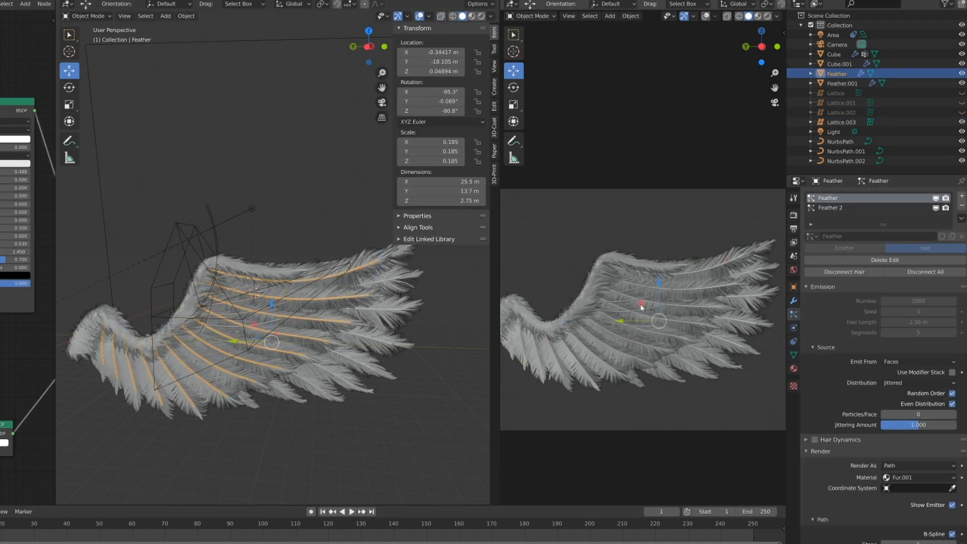
{"action": "left_click", "coordinate": [811, 236]}
{"action": "left_click", "coordinate": [837, 253]}
{"action": "left_click", "coordinate": [187, 16]}
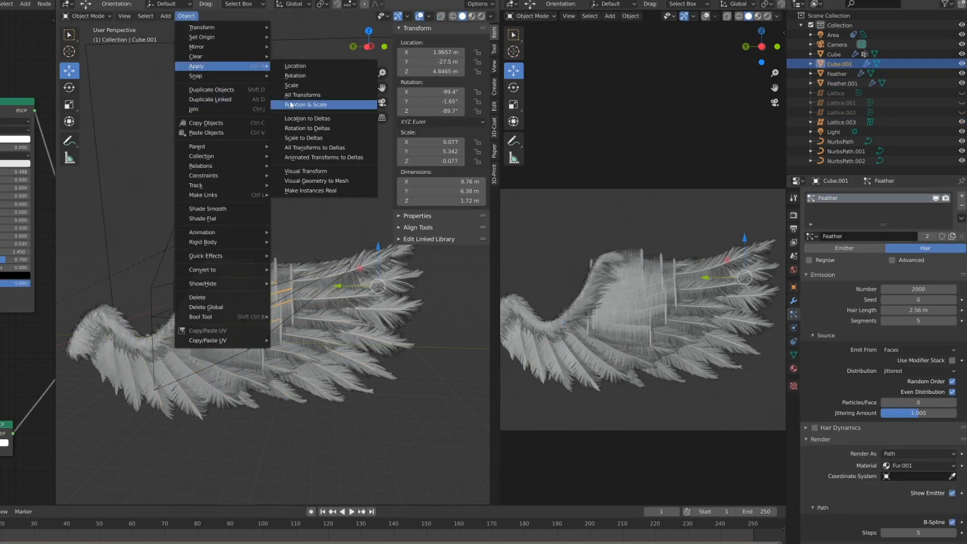
{"action": "left_click", "coordinate": [322, 106]}
Set the Cube.001 hair particles to 500 strands with a hair length of 1.15 m
{"action": "key", "text": "BackSpace"}
{"action": "type", "text": "500"}
{"action": "key", "text": "Return"}
{"action": "scroll", "coordinate": [643, 312], "scroll_direction": "up", "scroll_amount": 5}
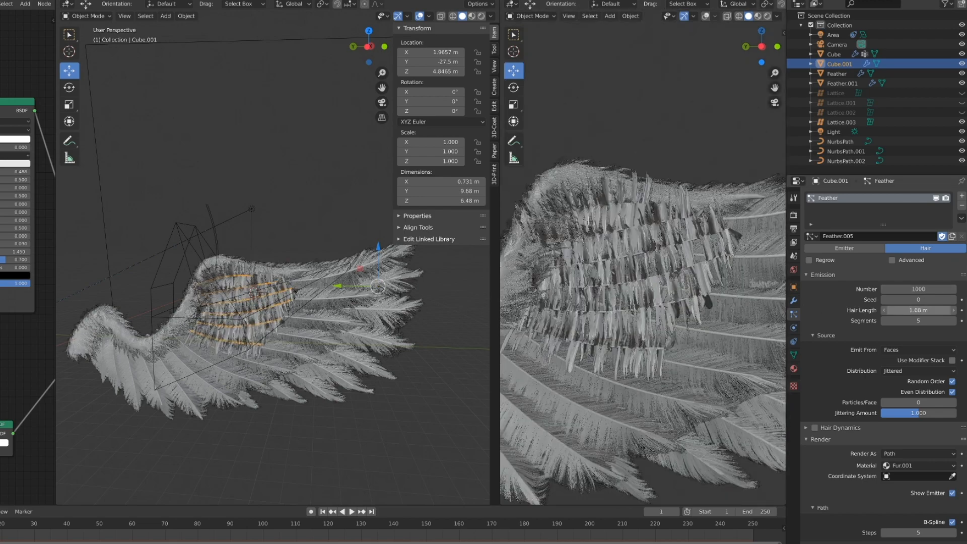
{"action": "left_click_drag", "start_coordinate": [918, 311], "coordinate": [907, 310]}
Switch Cube.001 to Particle Edit and comb its Feather hairs along the shafts toward their tips
{"action": "middle_click_drag", "start_coordinate": [272, 302], "coordinate": [274, 285]}
{"action": "scroll", "coordinate": [274, 285], "scroll_direction": "up", "scroll_amount": 2}
{"action": "left_click", "coordinate": [88, 16]}
{"action": "left_click", "coordinate": [89, 90]}
{"action": "middle_click_drag", "start_coordinate": [297, 317], "coordinate": [306, 302]}
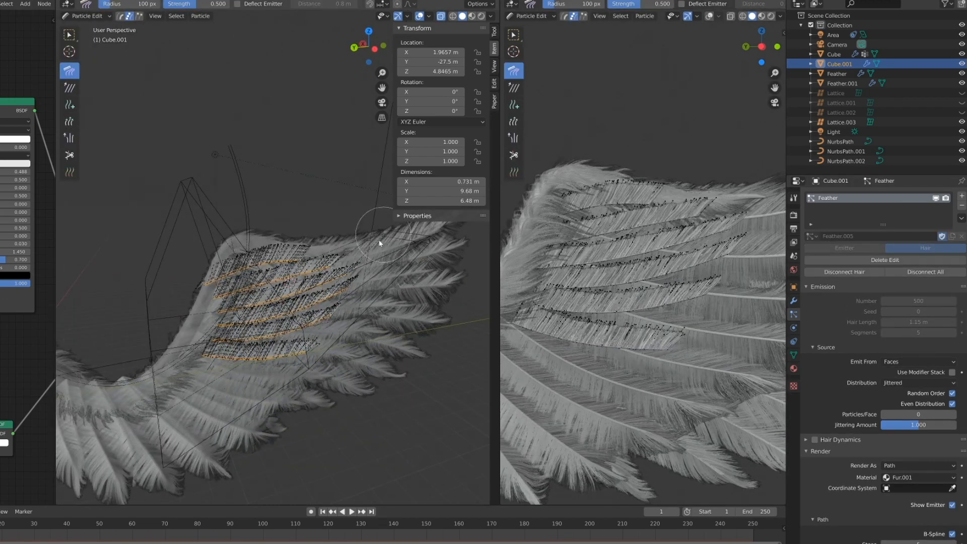
{"action": "middle_click_drag", "start_coordinate": [410, 222], "coordinate": [221, 343]}
{"action": "scroll", "coordinate": [261, 345], "scroll_direction": "up", "scroll_amount": 2}
{"action": "scroll", "coordinate": [375, 318], "scroll_direction": "up", "scroll_amount": 2}
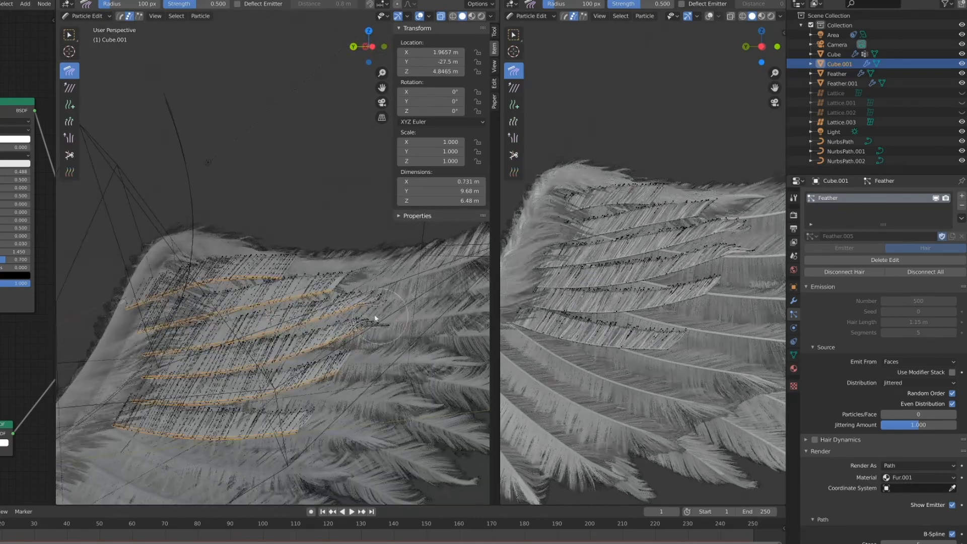
{"action": "scroll", "coordinate": [352, 425], "scroll_direction": "down", "scroll_amount": 5}
Move several Lattice.003 control points in Edit Mode to fit the small shafts against the wing surface
{"action": "left_click", "coordinate": [494, 32]}
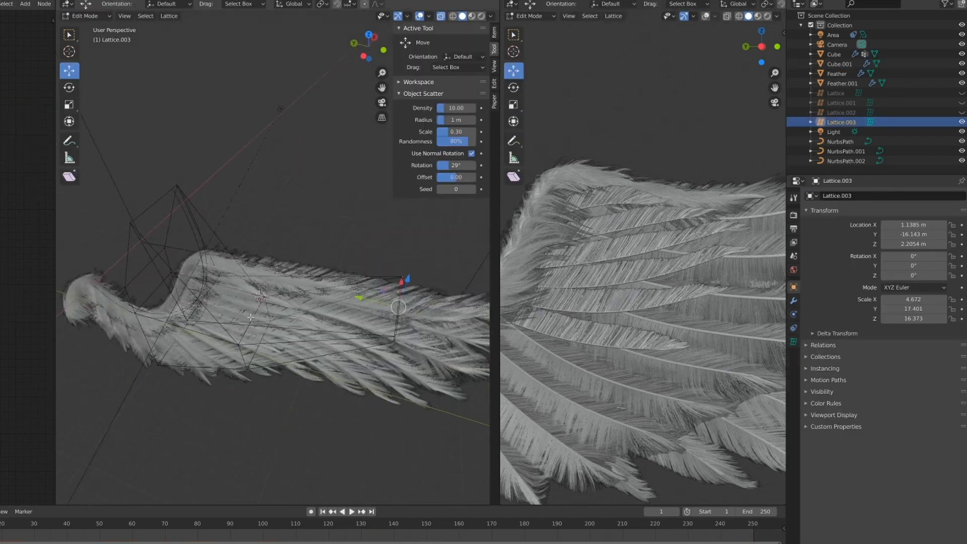
{"action": "middle_click_drag", "start_coordinate": [226, 282], "coordinate": [249, 271]}
{"action": "key", "text": "g"}
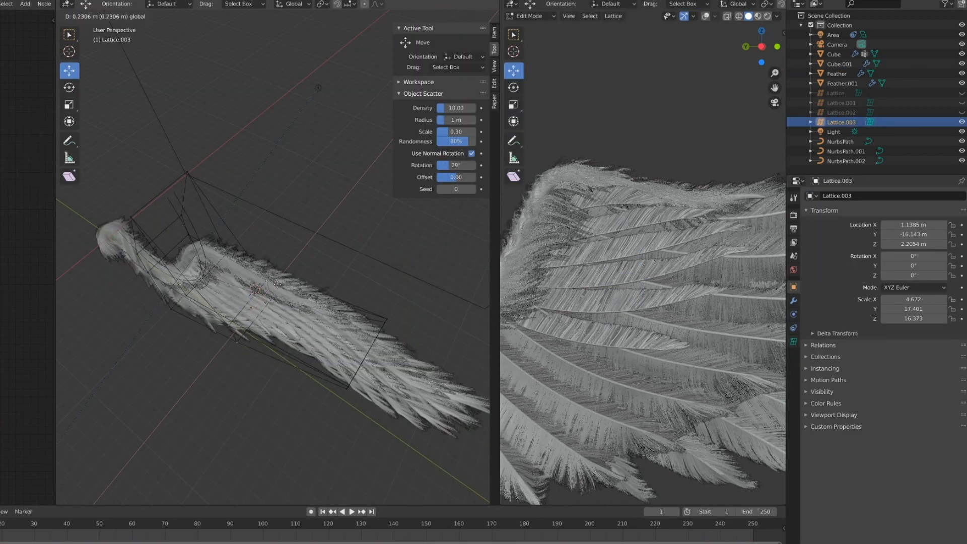
{"action": "left_click_drag", "start_coordinate": [249, 270], "coordinate": [248, 267]}
{"action": "middle_click_drag", "start_coordinate": [247, 283], "coordinate": [322, 252]}
{"action": "left_click_drag", "start_coordinate": [293, 277], "coordinate": [294, 269]}
{"action": "middle_click_drag", "start_coordinate": [251, 302], "coordinate": [288, 292]}
{"action": "left_click_drag", "start_coordinate": [189, 353], "coordinate": [204, 330]}
Comb the Feather 2 hairs of Cube.001 in Particle Edit so they slant along the other side of the shafts
{"action": "scroll", "coordinate": [620, 343], "scroll_direction": "down", "scroll_amount": 4}
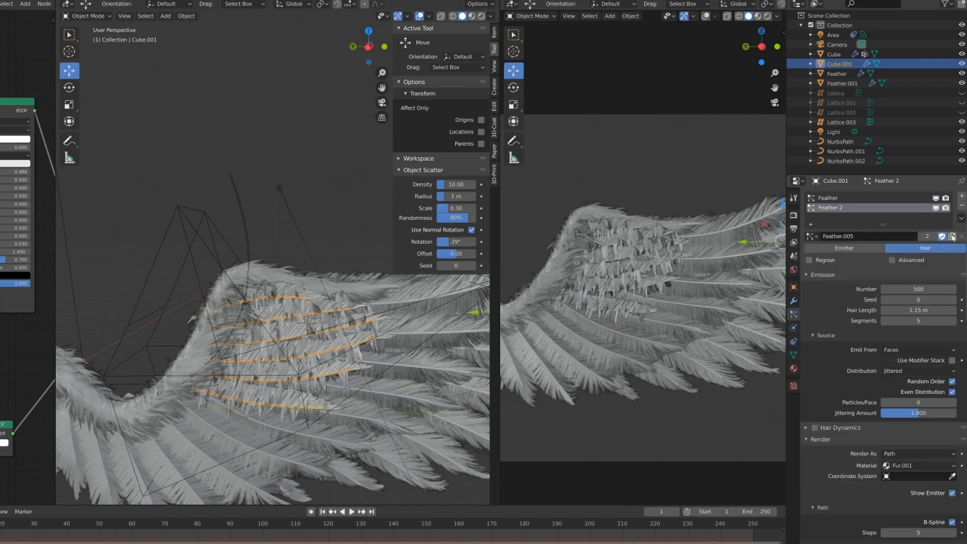
{"action": "left_click", "coordinate": [86, 16]}
{"action": "left_click", "coordinate": [86, 91]}
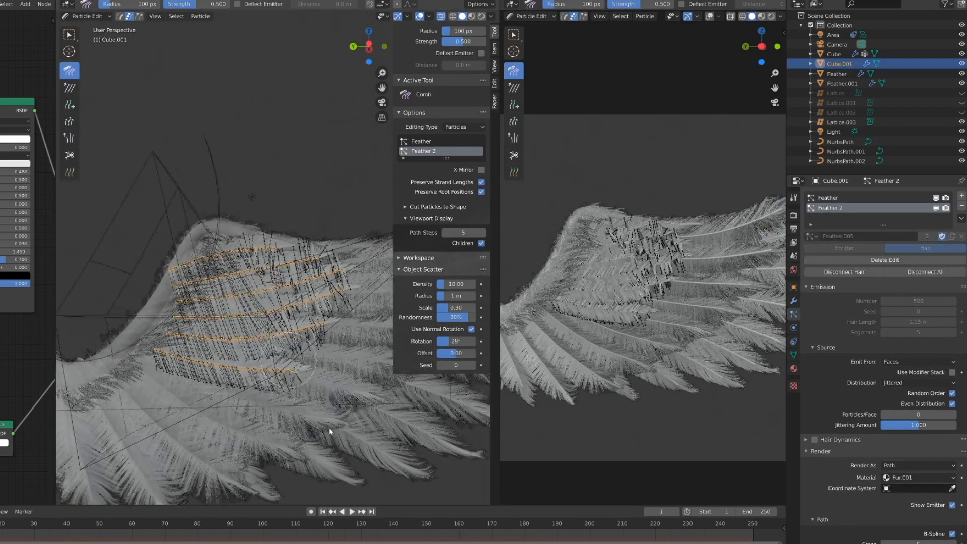
{"action": "left_click_drag", "start_coordinate": [332, 276], "coordinate": [355, 282]}
{"action": "middle_click_drag", "start_coordinate": [313, 303], "coordinate": [313, 387]}
{"action": "left_click_drag", "start_coordinate": [322, 302], "coordinate": [360, 298]}
{"action": "scroll", "coordinate": [324, 263], "scroll_direction": "up", "scroll_amount": 2}
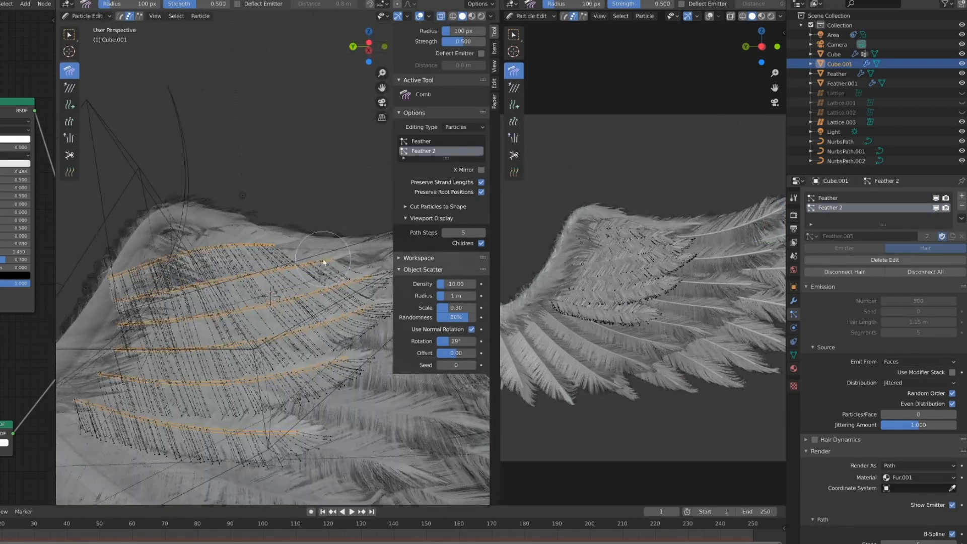
{"action": "scroll", "coordinate": [333, 226], "scroll_direction": "up", "scroll_amount": 5}
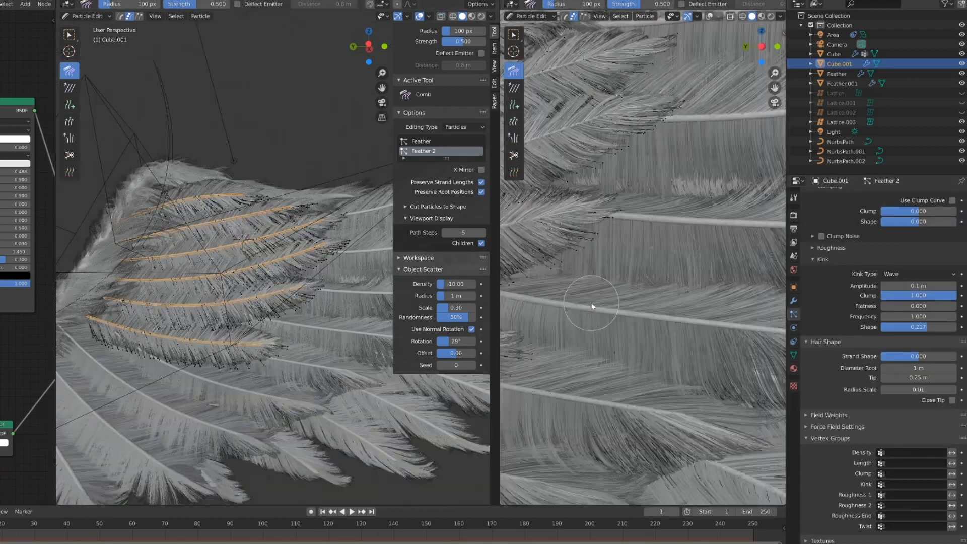
{"action": "scroll", "coordinate": [591, 302], "scroll_direction": "down", "scroll_amount": 5}
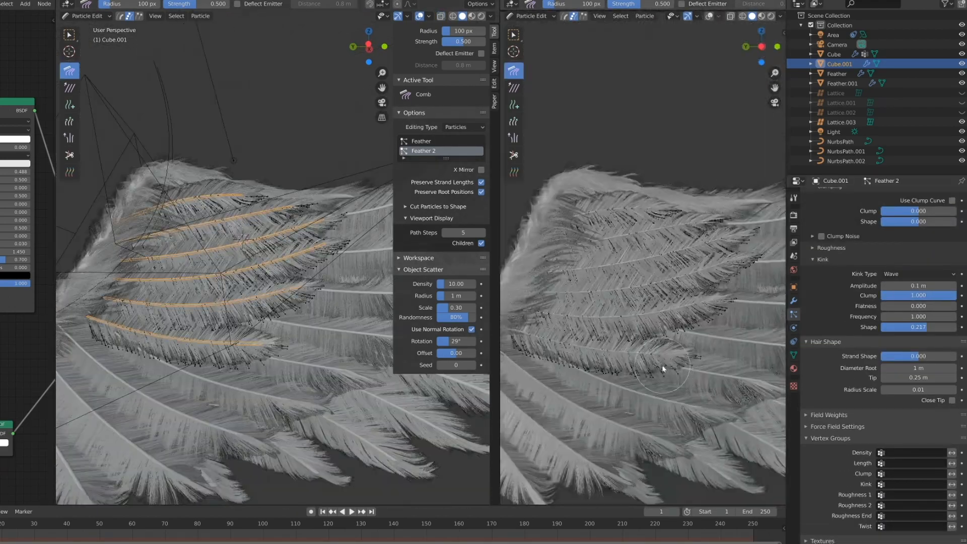
{"action": "scroll", "coordinate": [272, 282], "scroll_direction": "down", "scroll_amount": 5}
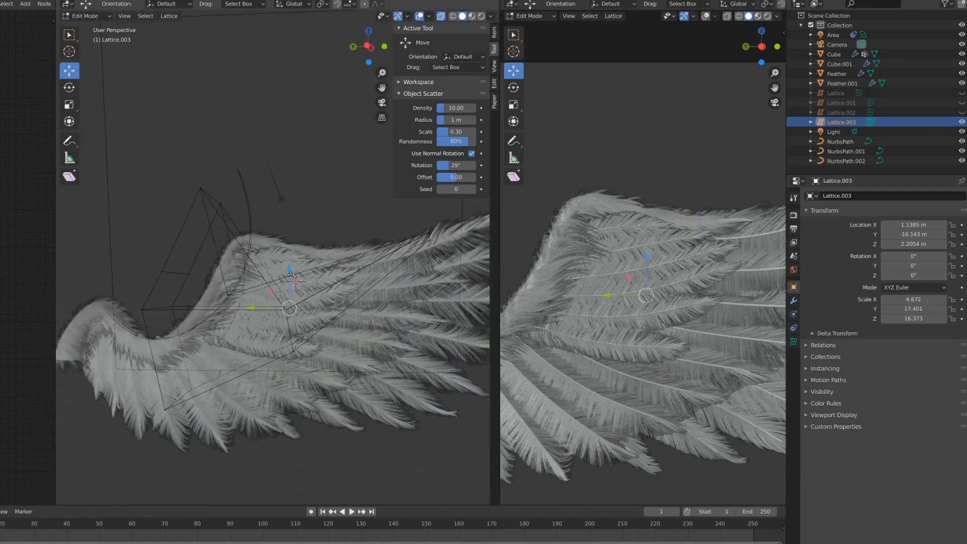
Raise the bottom middle points of Lattice.003 along Z and adjust its outer and lower inner points
{"action": "key", "text": "g"}
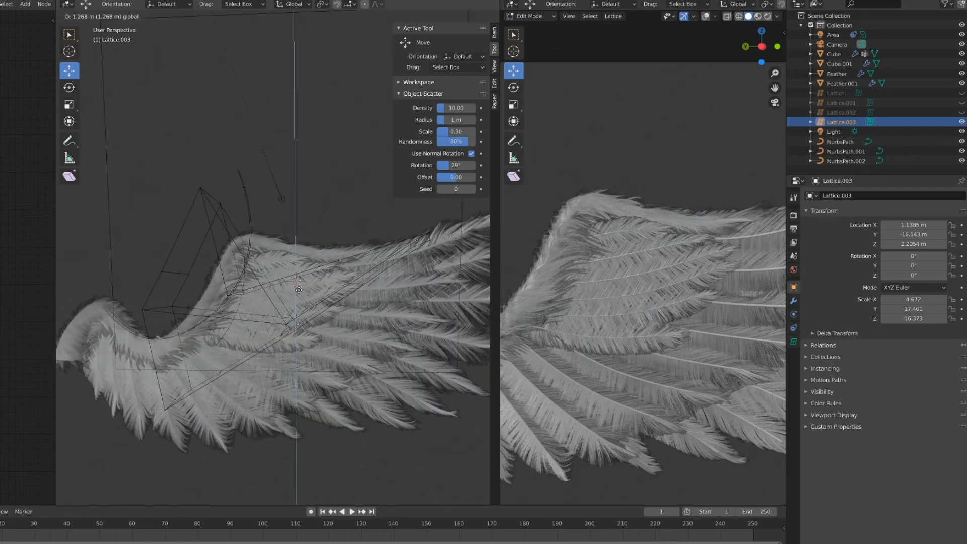
{"action": "left_click", "coordinate": [400, 267]}
{"action": "key", "text": "g"}
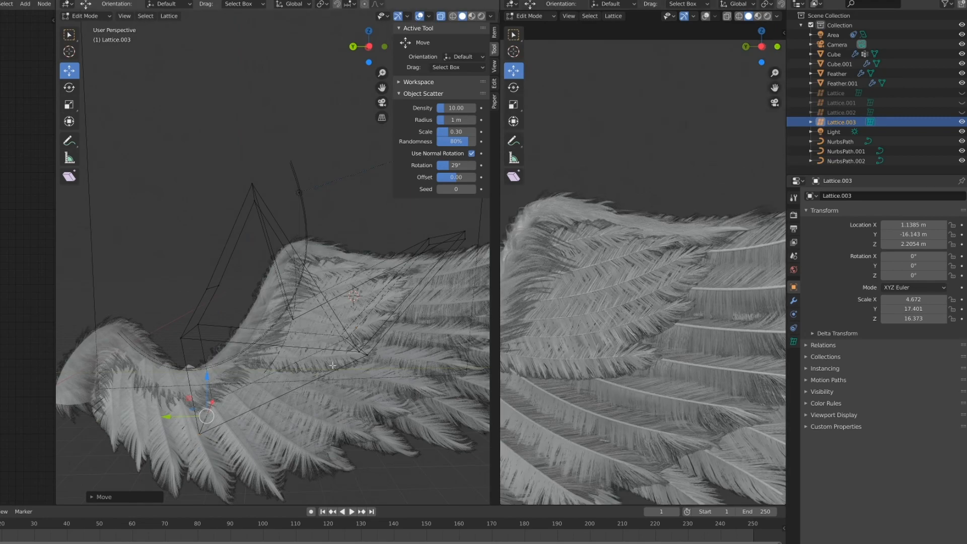
{"action": "scroll", "coordinate": [826, 332], "scroll_direction": "up", "scroll_amount": 2}
Use the Comb brush on the wing arm hairs of Cube and on the Feather 2 hairs of Cube.001
{"action": "left_click", "coordinate": [900, 352]}
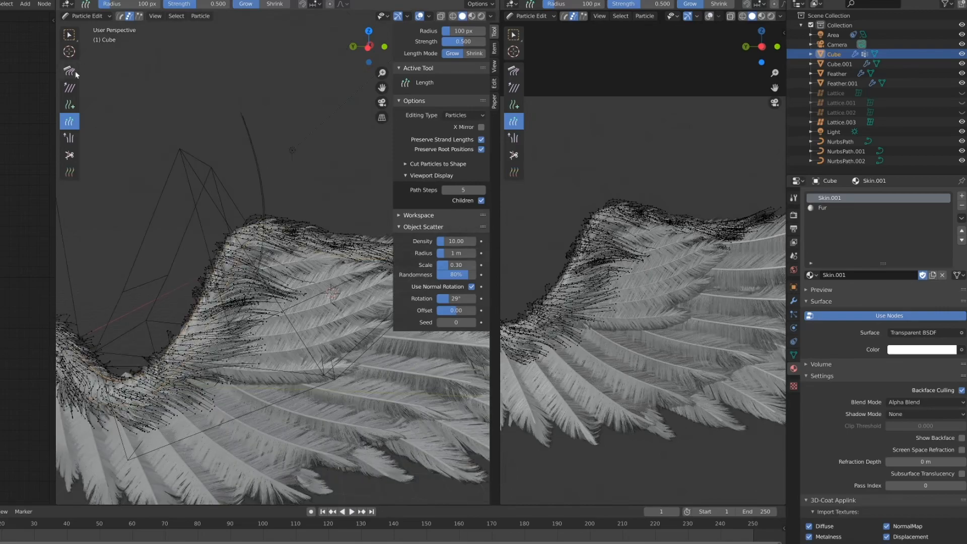
{"action": "left_click", "coordinate": [70, 71]}
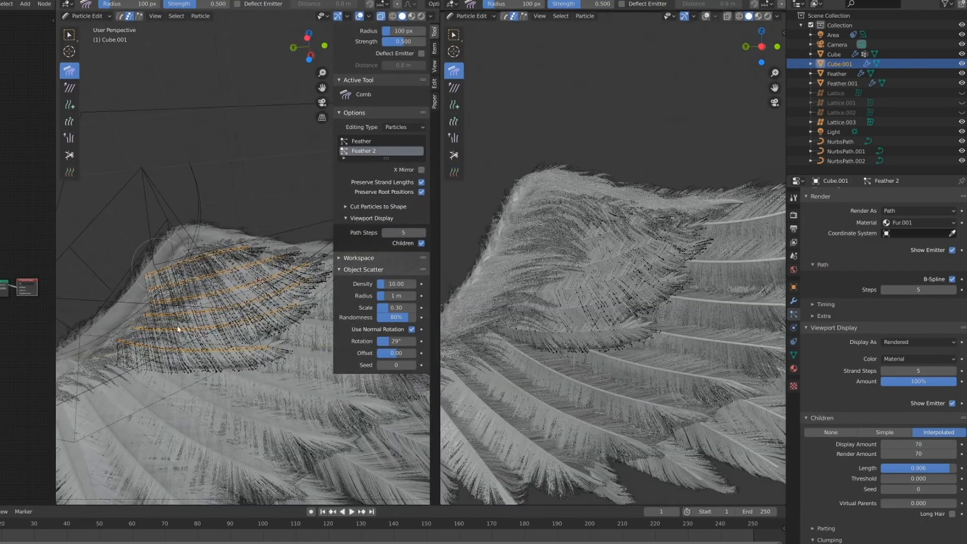
{"action": "left_click_drag", "start_coordinate": [178, 329], "coordinate": [258, 361]}
{"action": "scroll", "coordinate": [253, 325], "scroll_direction": "up", "scroll_amount": 5}
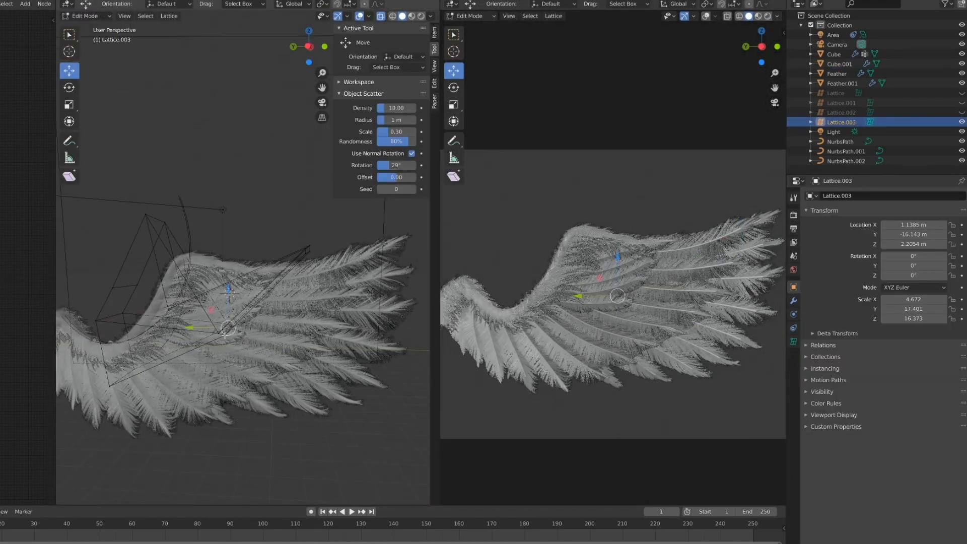
Duplicate Cube.001, NurbsPath.002 and Lattice.003 together and move the copies down and along Y toward the wing's base
{"action": "key", "text": "Tab"}
{"action": "left_click_drag", "start_coordinate": [188, 362], "coordinate": [360, 268]}
{"action": "scroll", "coordinate": [360, 268], "scroll_direction": "up", "scroll_amount": 2}
{"action": "scroll", "coordinate": [605, 411], "scroll_direction": "up", "scroll_amount": 3}
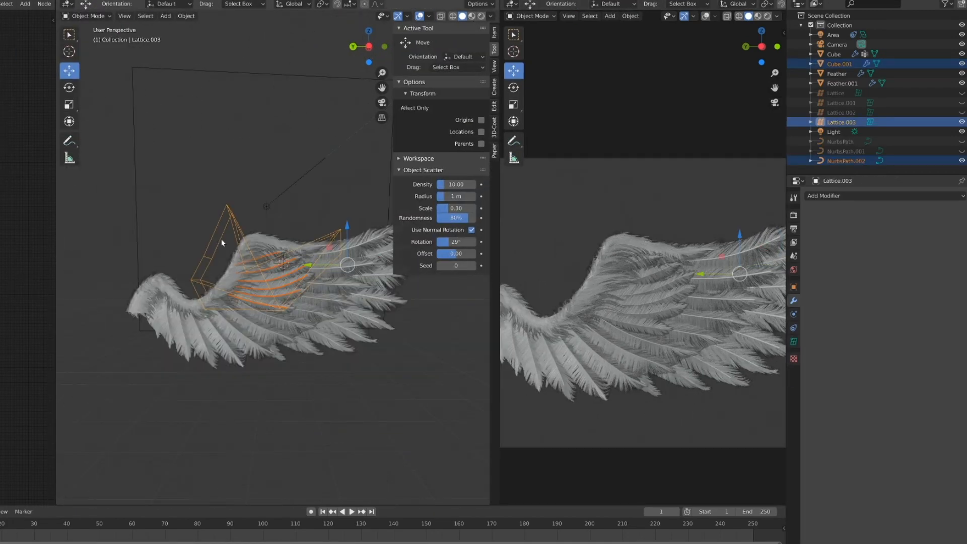
{"action": "left_click", "coordinate": [226, 245]}
{"action": "left_click_drag", "start_coordinate": [348, 229], "coordinate": [265, 295]}
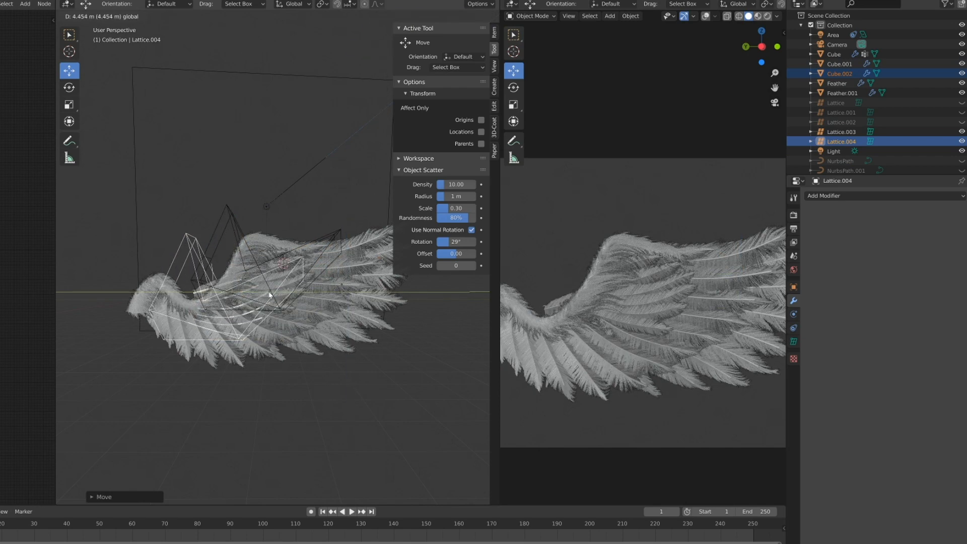
Rotate the duplicated shafts, curve and lattice about X and reposition them along Z over the inner wing
{"action": "middle_click_drag", "start_coordinate": [265, 296], "coordinate": [226, 318]}
{"action": "left_click_drag", "start_coordinate": [299, 297], "coordinate": [288, 300]}
{"action": "middle_click_drag", "start_coordinate": [222, 314], "coordinate": [258, 291]}
{"action": "key", "text": "r"}
{"action": "key", "text": "x"}
{"action": "left_click", "coordinate": [261, 263]}
{"action": "left_click_drag", "start_coordinate": [323, 257], "coordinate": [320, 271]}
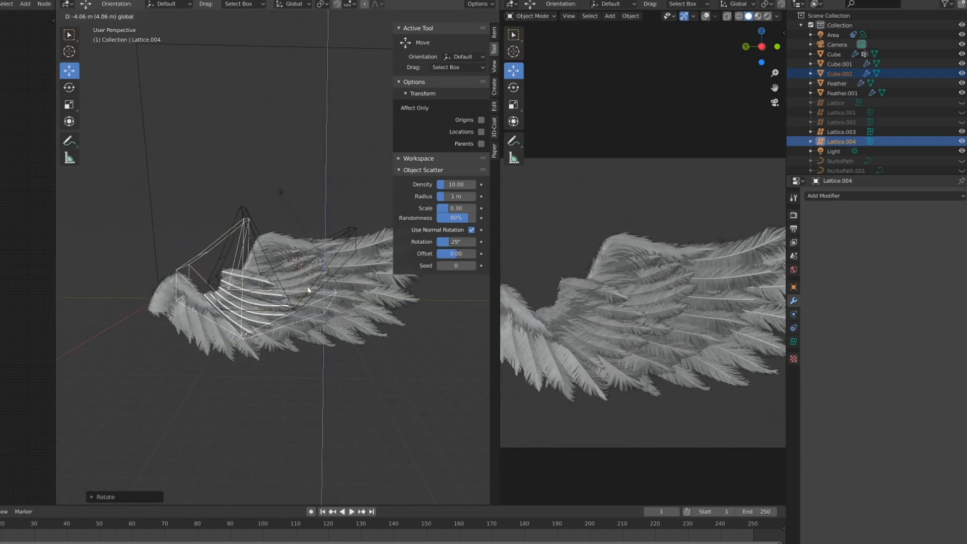
Open Cube.002 in Edit Mode and show its Curve and Lattice deformations on the editing cage
{"action": "middle_click_drag", "start_coordinate": [320, 271], "coordinate": [284, 338]}
{"action": "scroll", "coordinate": [256, 310], "scroll_direction": "up", "scroll_amount": 4}
{"action": "left_click", "coordinate": [255, 309]}
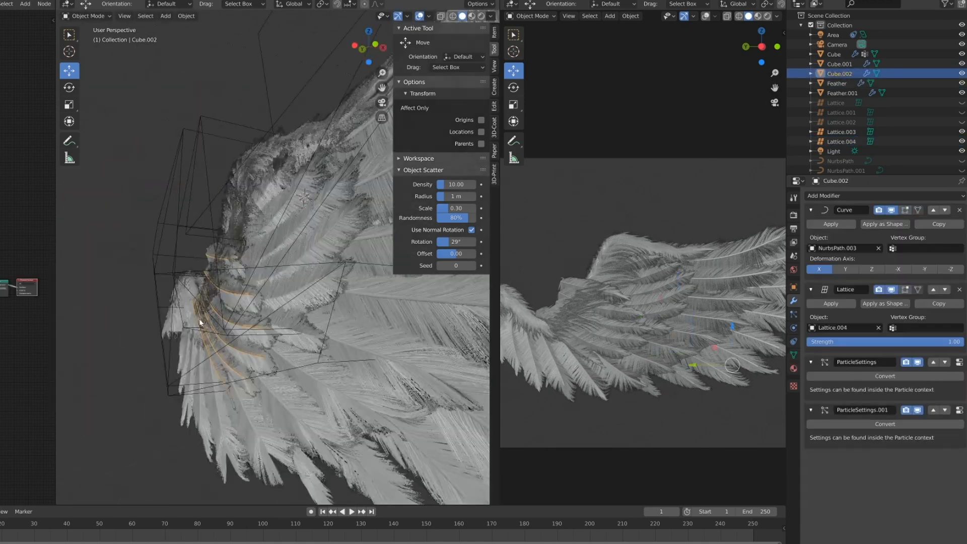
{"action": "key", "text": "Tab"}
{"action": "left_click", "coordinate": [919, 209]}
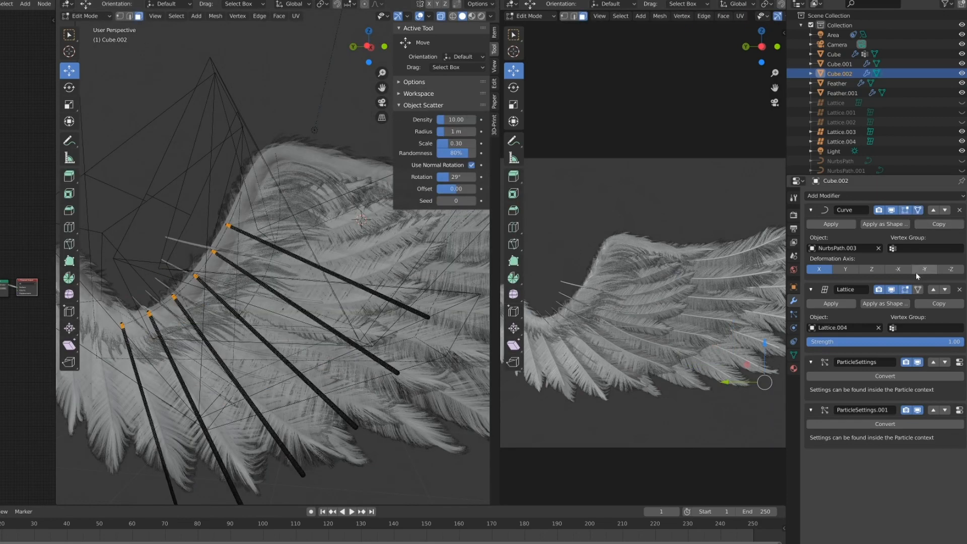
{"action": "left_click", "coordinate": [918, 289]}
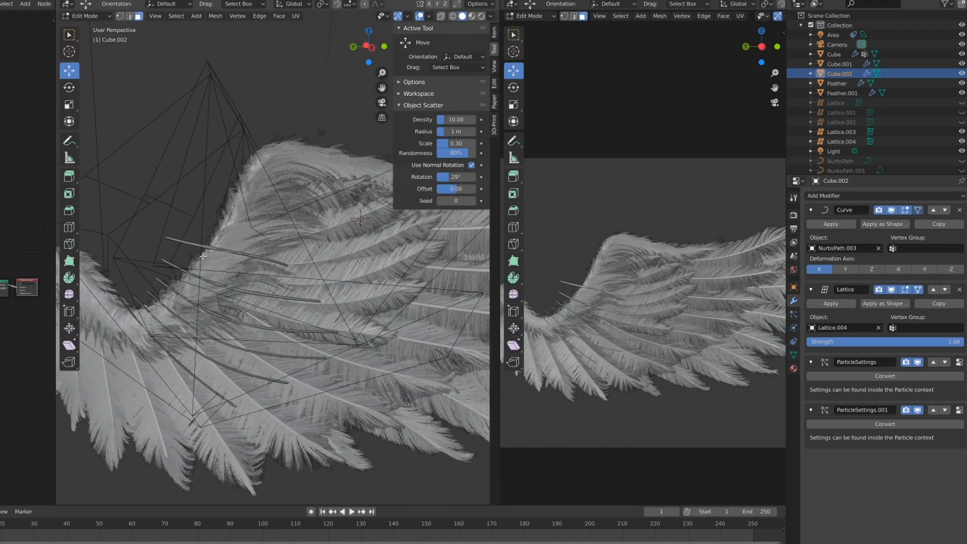
Open Lattice.004 in Edit Mode and begin moving its control points to bring the copied shafts onto the inner wing
{"action": "key", "text": "Tab"}
{"action": "mouse_move", "coordinate": [241, 253]}
{"action": "middle_mouse_down"}
{"action": "mouse_move", "coordinate": [197, 241]}
{"action": "mouse_move", "coordinate": [211, 268]}
{"action": "mouse_move", "coordinate": [240, 260]}
{"action": "middle_mouse_up"}
{"action": "left_click", "coordinate": [196, 241]}
{"action": "key", "text": "Tab"}
{"action": "left_click_drag", "start_coordinate": [239, 260], "coordinate": [267, 252]}
{"action": "middle_click_drag", "start_coordinate": [267, 252], "coordinate": [176, 229]}
{"action": "left_click_drag", "start_coordinate": [176, 229], "coordinate": [164, 235]}
{"action": "middle_click_drag", "start_coordinate": [164, 235], "coordinate": [267, 302]}
Reposition more Lattice.004 control points so the copied shafts fan out below the bend of the wing
{"action": "left_click_drag", "start_coordinate": [267, 303], "coordinate": [254, 327]}
{"action": "middle_click_drag", "start_coordinate": [255, 328], "coordinate": [267, 372]}
{"action": "left_click_drag", "start_coordinate": [267, 372], "coordinate": [247, 376]}
{"action": "middle_click_drag", "start_coordinate": [247, 375], "coordinate": [286, 337]}
{"action": "left_click_drag", "start_coordinate": [286, 337], "coordinate": [267, 340]}
{"action": "middle_click_drag", "start_coordinate": [267, 340], "coordinate": [155, 397]}
{"action": "left_click_drag", "start_coordinate": [154, 397], "coordinate": [201, 388]}
{"action": "middle_click_drag", "start_coordinate": [202, 388], "coordinate": [236, 327]}
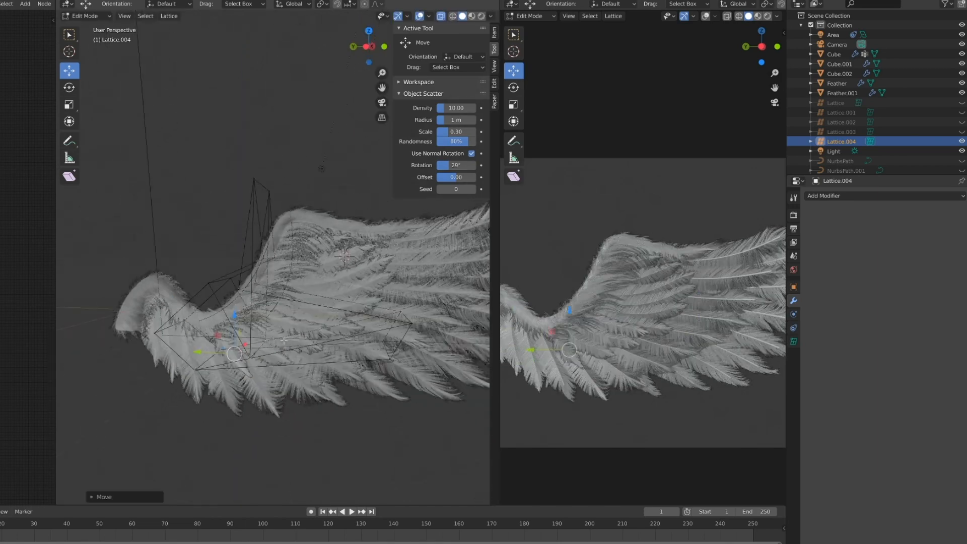
Refine the outer and inner points of Lattice.004 so the small feathers lie flat on the inner wing
{"action": "left_click_drag", "start_coordinate": [236, 327], "coordinate": [257, 333]}
{"action": "middle_click_drag", "start_coordinate": [257, 332], "coordinate": [393, 355]}
{"action": "left_click_drag", "start_coordinate": [265, 361], "coordinate": [277, 364]}
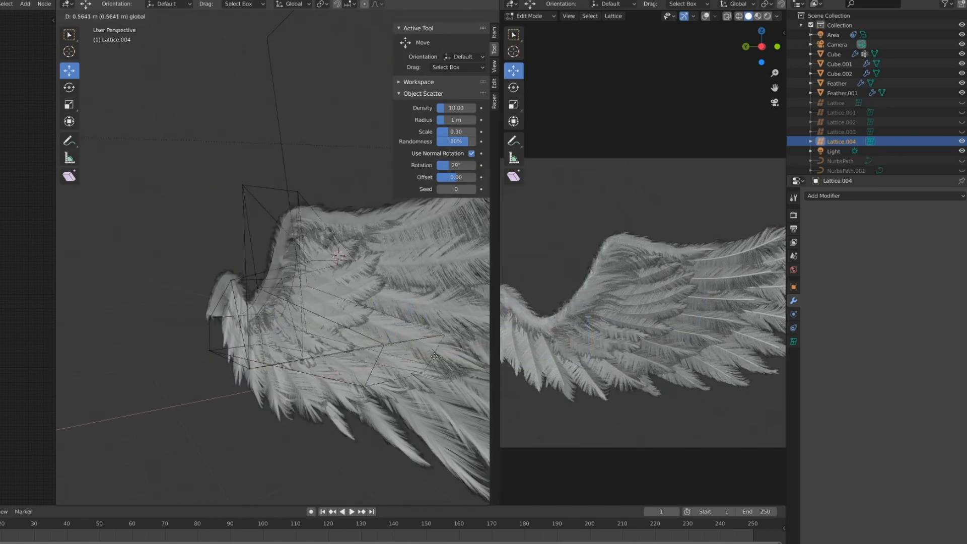
{"action": "middle_click_drag", "start_coordinate": [322, 323], "coordinate": [221, 297]}
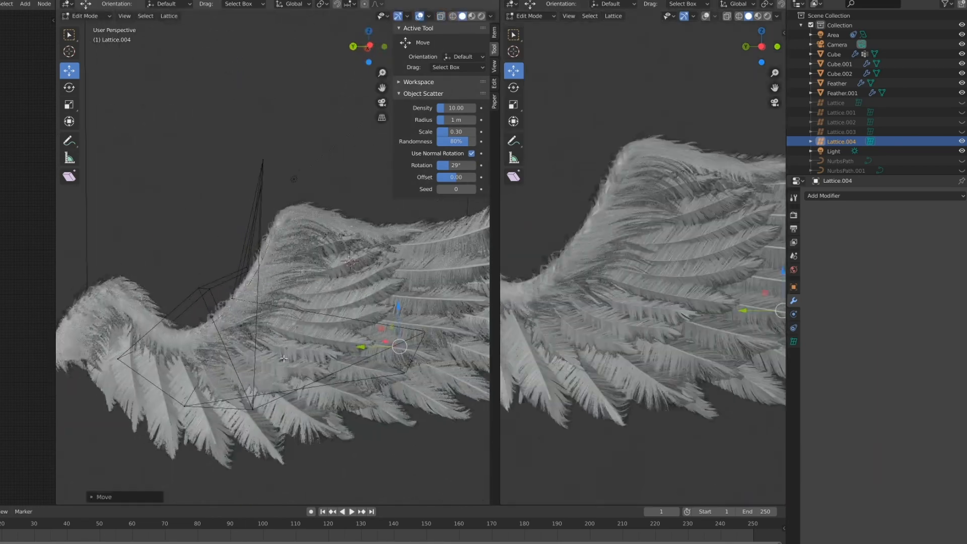
{"action": "left_click", "coordinate": [234, 299]}
{"action": "left_click_drag", "start_coordinate": [202, 291], "coordinate": [187, 292]}
{"action": "mouse_move", "coordinate": [187, 292]}
{"action": "middle_mouse_down"}
{"action": "mouse_move", "coordinate": [214, 291]}
{"action": "mouse_move", "coordinate": [171, 302]}
{"action": "middle_mouse_up"}
{"action": "left_click", "coordinate": [133, 355]}
{"action": "left_click_drag", "start_coordinate": [135, 318], "coordinate": [137, 343]}
Switch Cube.002 to Particle Edit and comb its Feather hairs along the shafts toward their tips
{"action": "scroll", "coordinate": [597, 354], "scroll_direction": "up", "scroll_amount": 1}
{"action": "middle_click_drag", "start_coordinate": [597, 354], "coordinate": [585, 363], "text": "shift"}
{"action": "key", "text": "Tab"}
{"action": "left_click", "coordinate": [282, 348]}
{"action": "left_click", "coordinate": [85, 17]}
{"action": "left_click", "coordinate": [86, 91]}
{"action": "scroll", "coordinate": [242, 302], "scroll_direction": "up", "scroll_amount": 2}
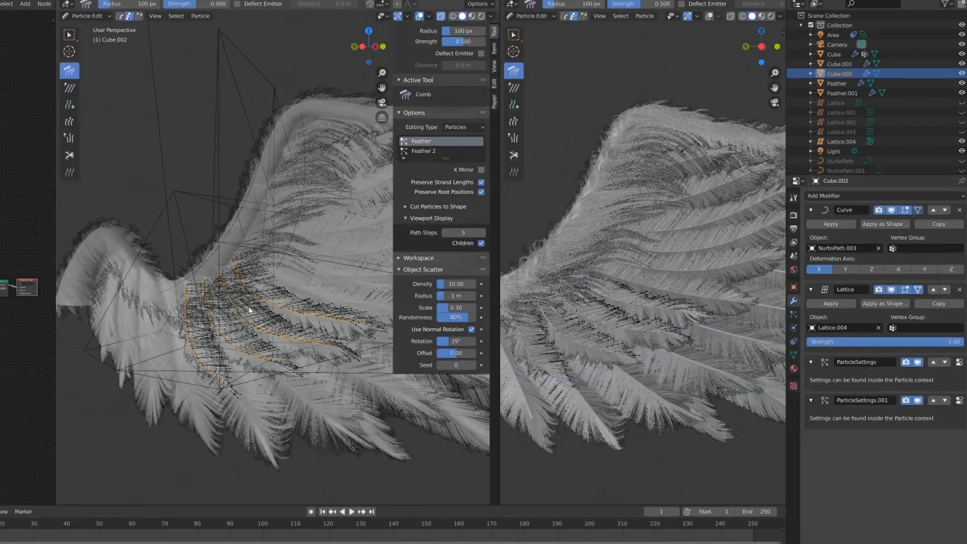
{"action": "left_click_drag", "start_coordinate": [227, 282], "coordinate": [287, 313]}
{"action": "middle_click_drag", "start_coordinate": [307, 286], "coordinate": [231, 311]}
{"action": "left_click_drag", "start_coordinate": [232, 311], "coordinate": [233, 303]}
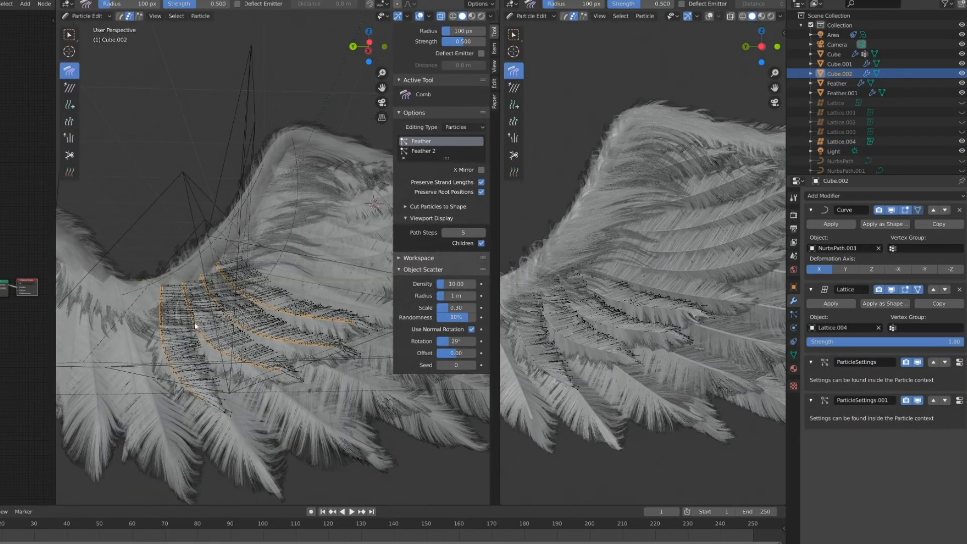
{"action": "left_click_drag", "start_coordinate": [353, 330], "coordinate": [370, 317]}
Make Feather 2 the active hair system of Cube.002 and comb its hairs outward along the inner wing shafts
{"action": "left_click", "coordinate": [424, 151]}
{"action": "middle_click_drag", "start_coordinate": [283, 284], "coordinate": [262, 297]}
{"action": "mouse_move", "coordinate": [252, 308]}
{"action": "left_mouse_down"}
{"action": "mouse_move", "coordinate": [296, 362]}
{"action": "mouse_move", "coordinate": [328, 358]}
{"action": "left_mouse_up"}
{"action": "mouse_move", "coordinate": [211, 353]}
{"action": "middle_mouse_down"}
{"action": "mouse_move", "coordinate": [177, 361]}
{"action": "mouse_move", "coordinate": [201, 365]}
{"action": "middle_mouse_up"}
{"action": "left_click_drag", "start_coordinate": [187, 353], "coordinate": [219, 412]}
{"action": "middle_click_drag", "start_coordinate": [220, 412], "coordinate": [302, 352]}
{"action": "left_click_drag", "start_coordinate": [496, 302], "coordinate": [564, 303]}
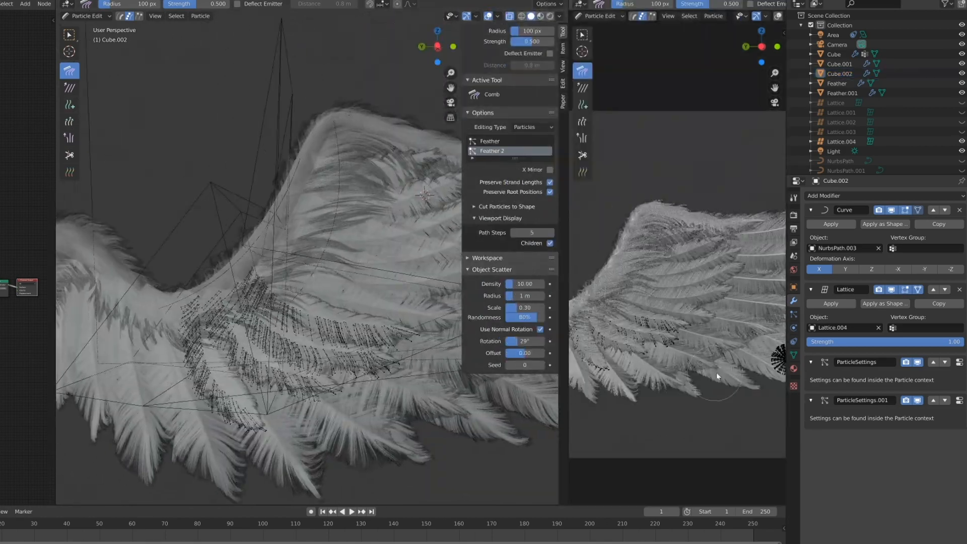
{"action": "left_click_drag", "start_coordinate": [359, 353], "coordinate": [220, 376]}
Return to Object Mode and enlarge the rendered camera view of the wing
{"action": "middle_click_drag", "start_coordinate": [209, 396], "coordinate": [377, 395]}
{"action": "key", "text": "Tab"}
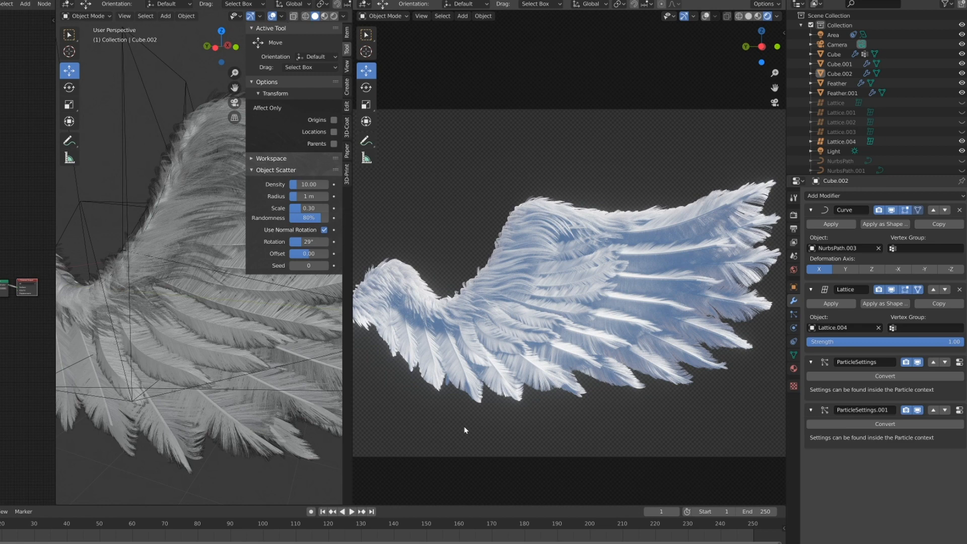
{"action": "left_click_drag", "start_coordinate": [340, 237], "coordinate": [292, 239]}
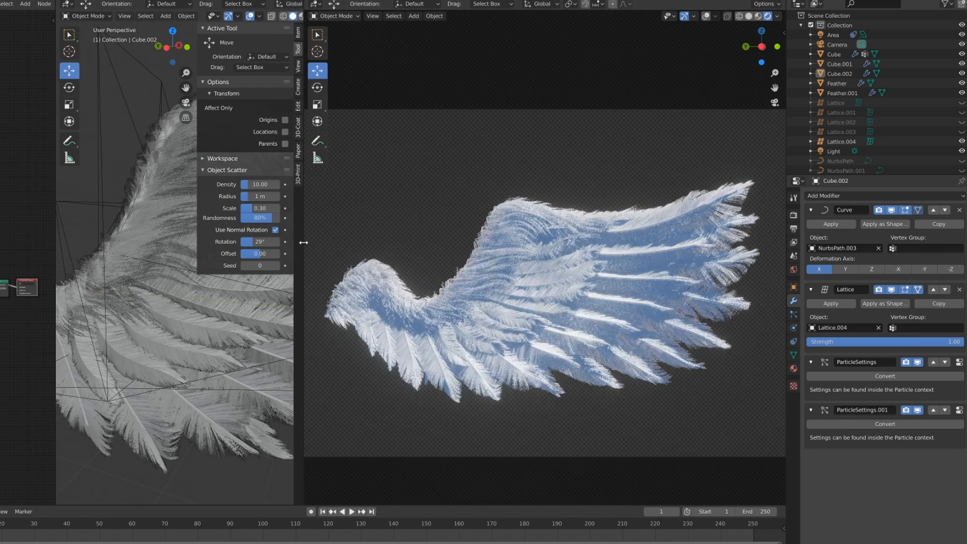